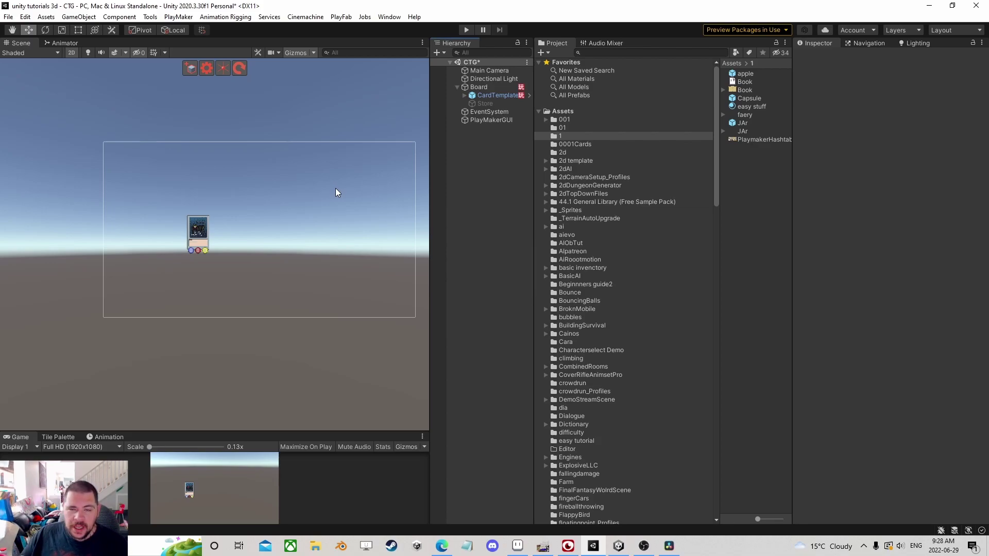
Inspect the Board object's components, including its CardCost hash table proxy
left_click(480, 87)
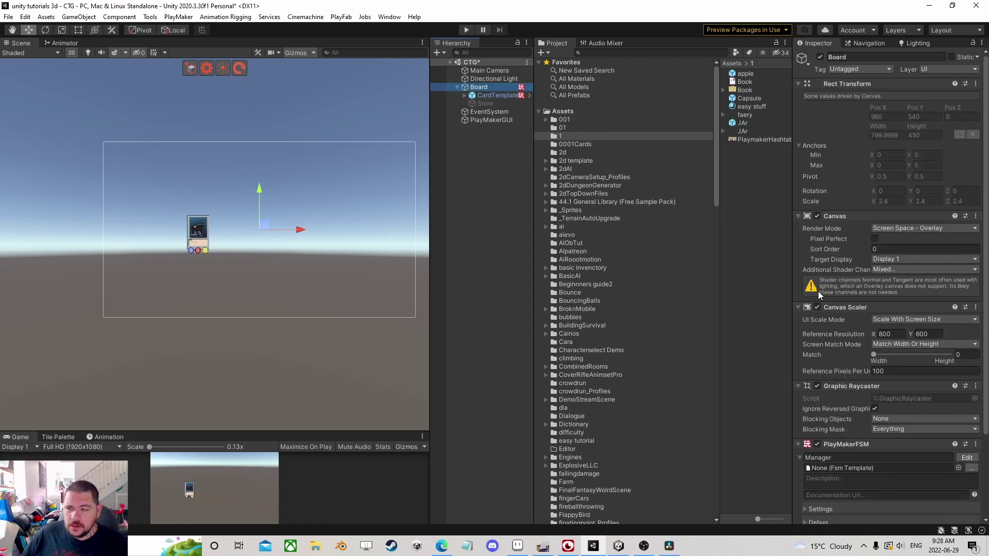
scroll(880, 326, "down", 4)
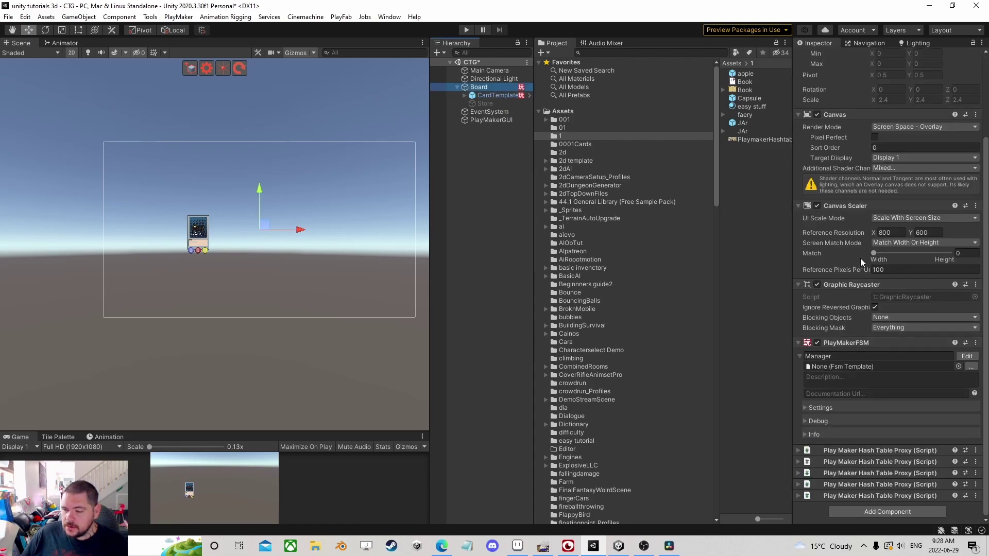
left_click(799, 451)
left_click(800, 449)
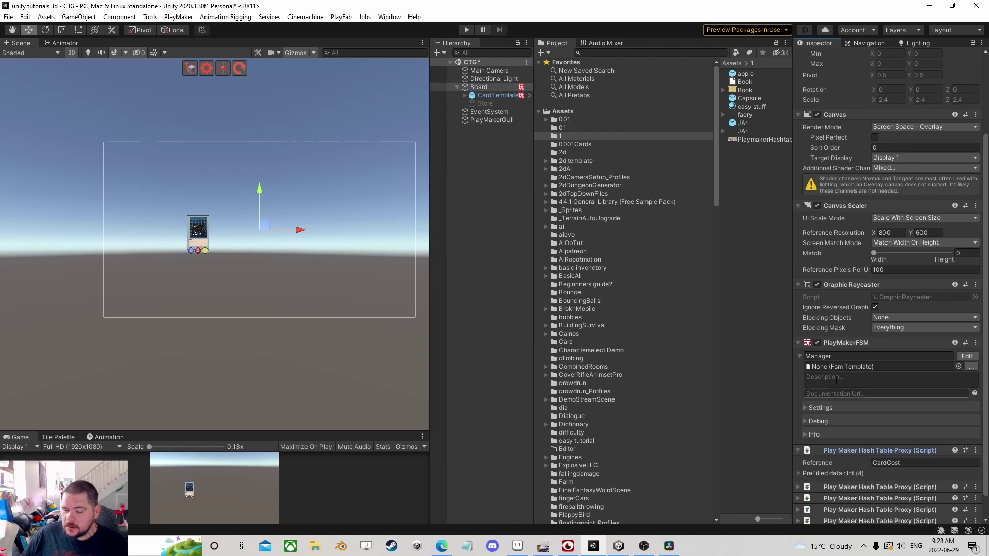
scroll(834, 388, "down", 1)
left_click(799, 448)
scroll(824, 391, "down", 5)
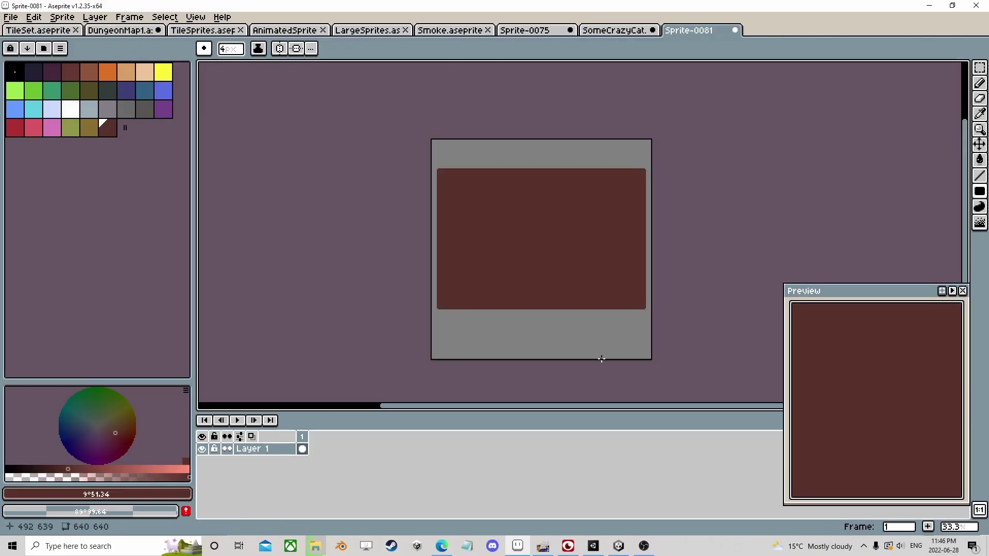
In Aseprite, draw a lighter brown rectangle over the dark brown book cover, leaving a thin dark border
left_click(71, 72)
scroll(499, 231, "up", 2)
left_click_drag(766, 323, 245, 81)
Add a new layer above the cover and add a light parchment tan to the palette
right_click(265, 450)
left_click(300, 433)
scroll(378, 285, "down", 1)
left_click(145, 72)
left_click(159, 469)
left_click(186, 494)
Draw a filled parchment-coloured rectangle inside the brown cover to form the book's pages
left_click_drag(322, 140, 614, 334)
key("ctrl+z")
key("u")
left_click_drag(330, 154, 596, 317)
Roughen and curve the page edges with a 28 px round parchment brush
left_click_drag(224, 64, 268, 65)
scroll(353, 168, "up", 2)
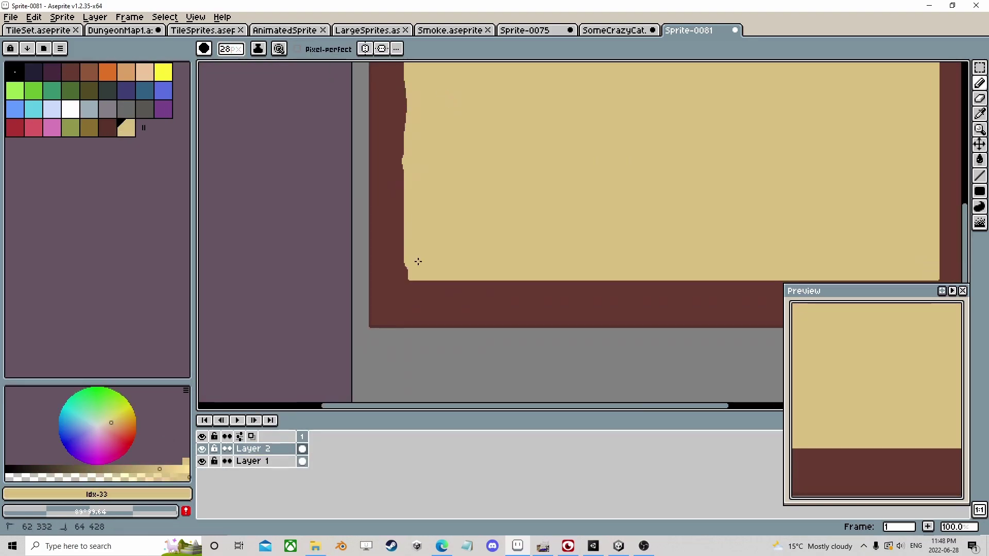
left_click_drag(362, 103, 362, 288)
left_click(529, 150)
mouse_move(529, 150)
left_mouse_down()
mouse_move(508, 144)
mouse_move(326, 242)
mouse_move(856, 261)
left_mouse_up()
scroll(508, 143, "down", 1)
middle_click_drag(856, 260, 822, 364)
left_click_drag(289, 227, 566, 214)
middle_click_drag(566, 215, 438, 209)
Shade the book's centre fold with two successively darker tan vertical bands
left_click(140, 469)
mouse_move(603, 210)
left_mouse_down()
mouse_move(443, 191)
mouse_move(426, 381)
left_mouse_up()
key("w")
left_click(519, 258)
scroll(423, 258, "down", 1)
left_click(130, 470)
scroll(418, 154, "up", 1)
left_click_drag(410, 121, 410, 391)
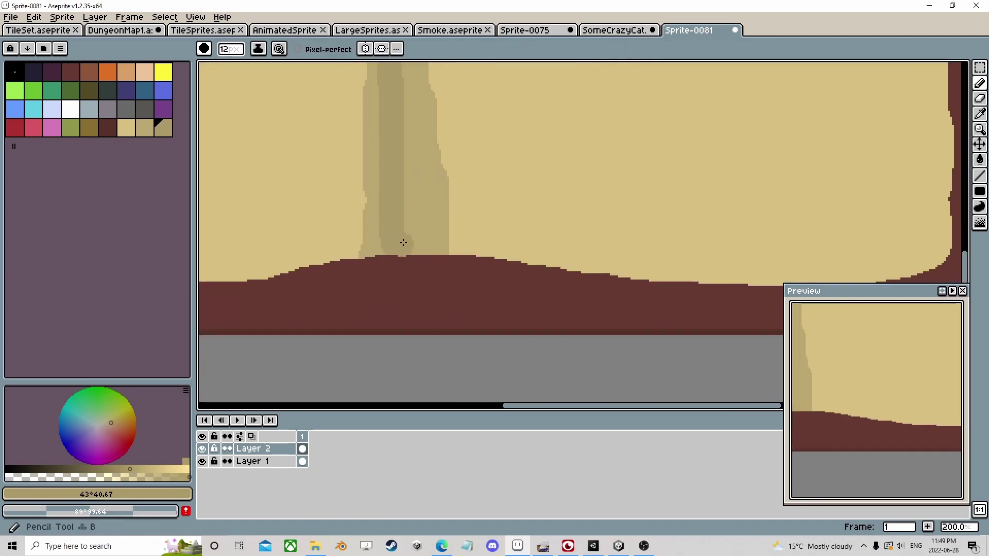
Select the whole page artwork and enlarge it to about 701 by 495 px
scroll(477, 258, "down", 2)
key("m")
left_click_drag(288, 106, 636, 334)
left_click_drag(630, 219, 648, 219)
left_click_drag(294, 219, 283, 219)
left_click_drag(465, 103, 467, 85)
left_click_drag(466, 335, 467, 343)
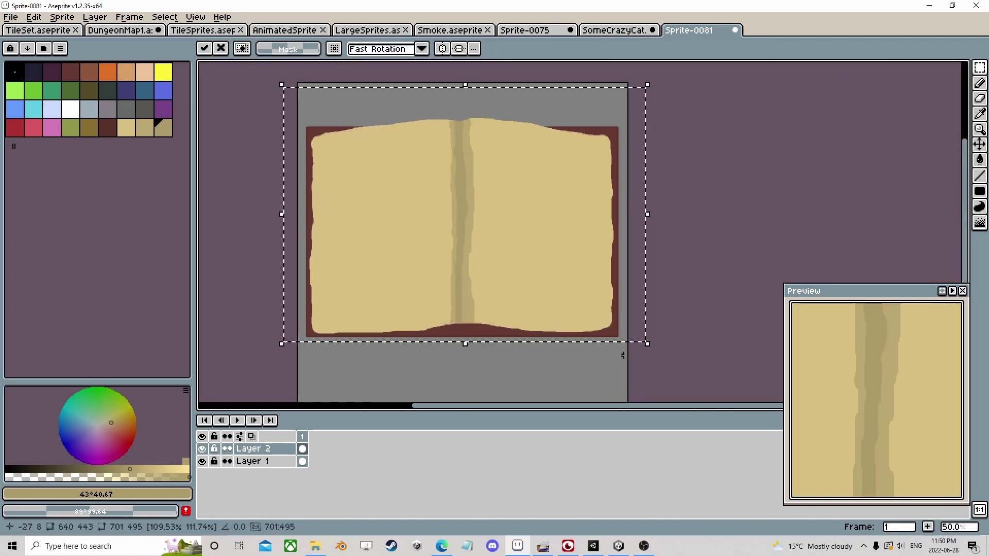
Paste a copy of the pages onto a new layer and offset it up and to the right
key("shift+n")
key("ctrl+v")
left_click_drag(440, 235, 452, 230)
left_click_drag(457, 166, 454, 153)
Select the pages on Layer 2 and paste a copy of them onto another new layer
left_click(257, 461)
left_click_drag(294, 97, 633, 364)
right_click(261, 460)
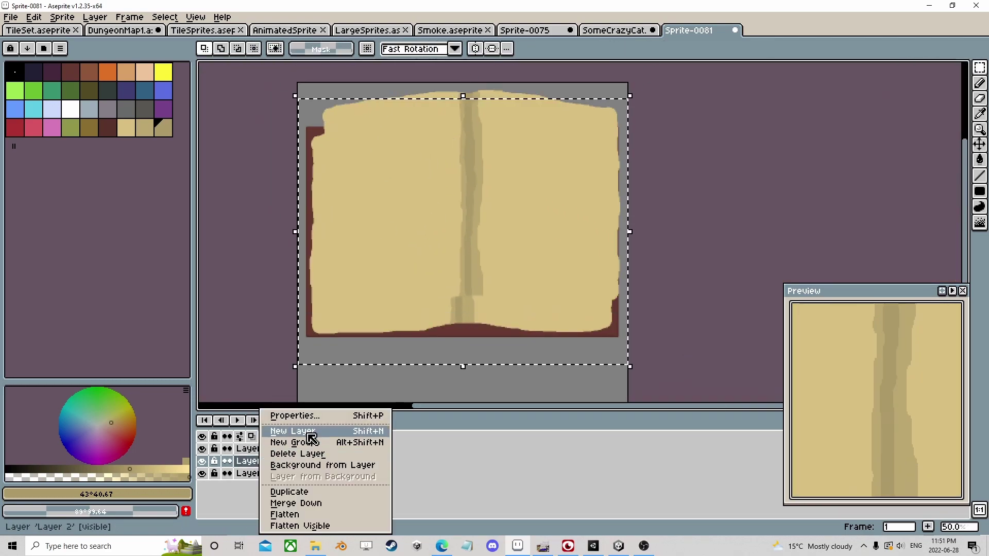
left_click(311, 433)
key("ctrl+v")
left_click(33, 17)
left_click(242, 291)
left_click_drag(696, 272, 704, 278)
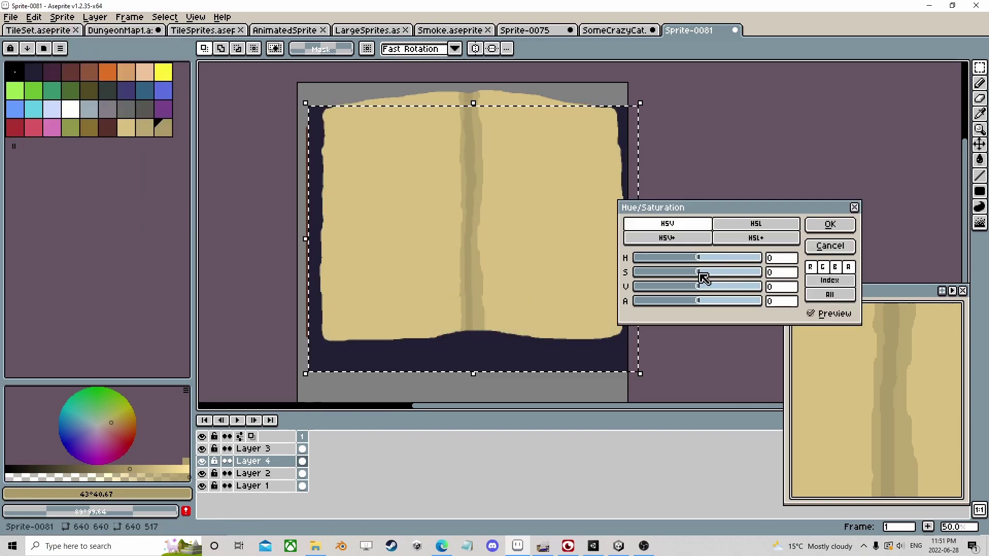
left_click(848, 245)
Try a brightness and contrast adjustment on the pasted page copy
left_click(33, 17)
left_click(242, 278)
left_click_drag(592, 205, 563, 205)
left_click_drag(607, 238, 685, 240)
left_click_drag(577, 205, 600, 206)
left_click(752, 192)
Isolate Layer 4, select its artwork and try another brightness and contrast adjustment
left_click(202, 461, "alt")
left_click_drag(297, 112, 632, 402)
left_click(33, 17)
left_click(241, 278)
left_click_drag(679, 237, 671, 237)
left_click_drag(629, 206, 605, 204)
left_click(753, 192)
Delete the wand-selected area on Layer 4 and fill its pages with the darker tan Idx-34
key("w")
left_click(547, 196)
key("Delete")
left_click(202, 449)
left_click(202, 449)
key("g")
left_click(441, 242)
left_click(145, 127)
left_click(525, 232)
Show Layers 1 and 2 again, nudge the Layer 2 pages slightly and place Layer 2 above Layer 4
left_click(203, 474)
left_click(202, 486)
left_click(253, 473)
key("m")
left_click_drag(459, 280, 453, 270)
left_click_drag(253, 473, 253, 457)
Hide Layer 3 and reposition the darker pages on Layer 4 beneath the Layer 2 pages
left_click(201, 448)
left_click_drag(445, 398, 445, 358)
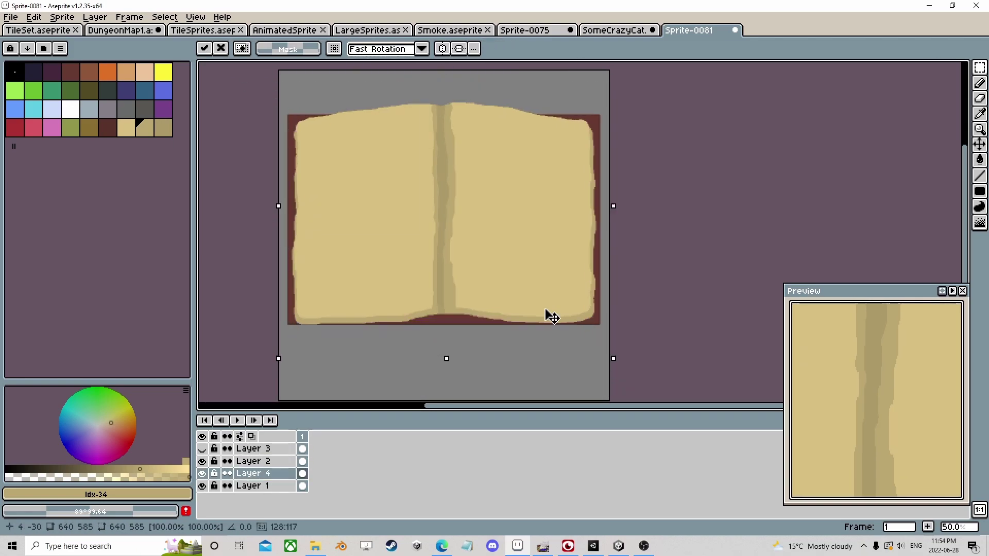
key("Return")
key("ctrl+d")
Hide the top page layer and fill both underlying pages with the darkest tan from the palette
scroll(431, 173, "down", 1)
key("g")
left_click(253, 449)
left_click(412, 196)
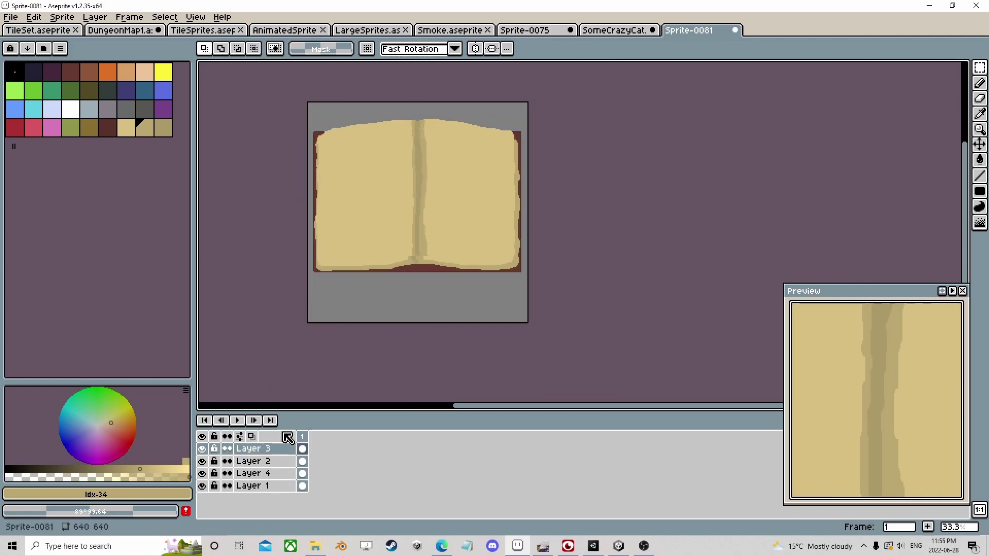
left_click(464, 206)
scroll(501, 223, "up", 2)
left_click(202, 449)
left_click(201, 461)
scroll(381, 216, "down", 1)
left_click(164, 128)
left_click(340, 222)
left_click(505, 221)
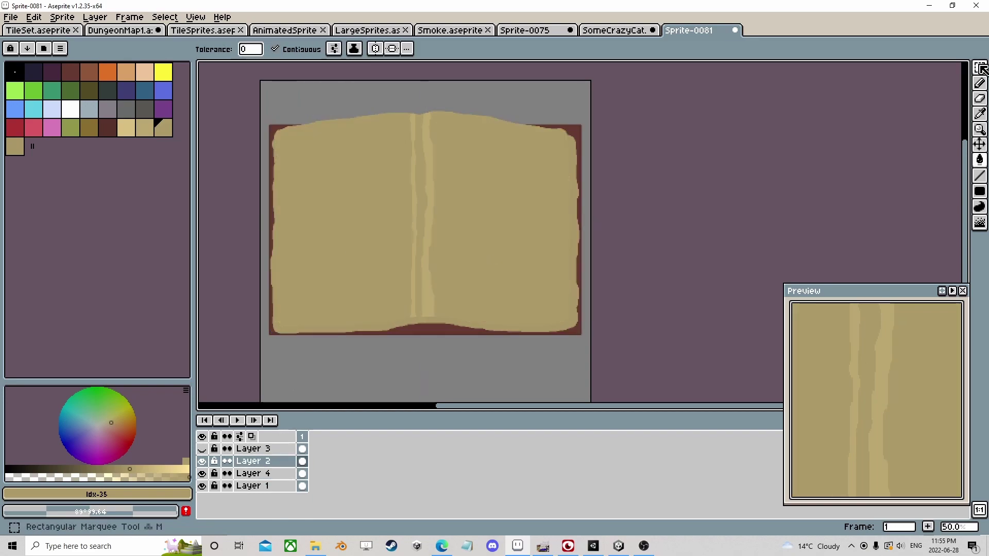
Fill the left and right pages on Layer 2 with a darker olive tan
left_click(202, 461)
left_click(253, 461)
key("ctrl+a")
key("m")
left_click(106, 469)
key("g")
left_click(351, 227)
left_click(497, 249)
Show Layer 3 and align the page layers so darker page edges show along the sides and bottom
left_click(202, 449)
key("m")
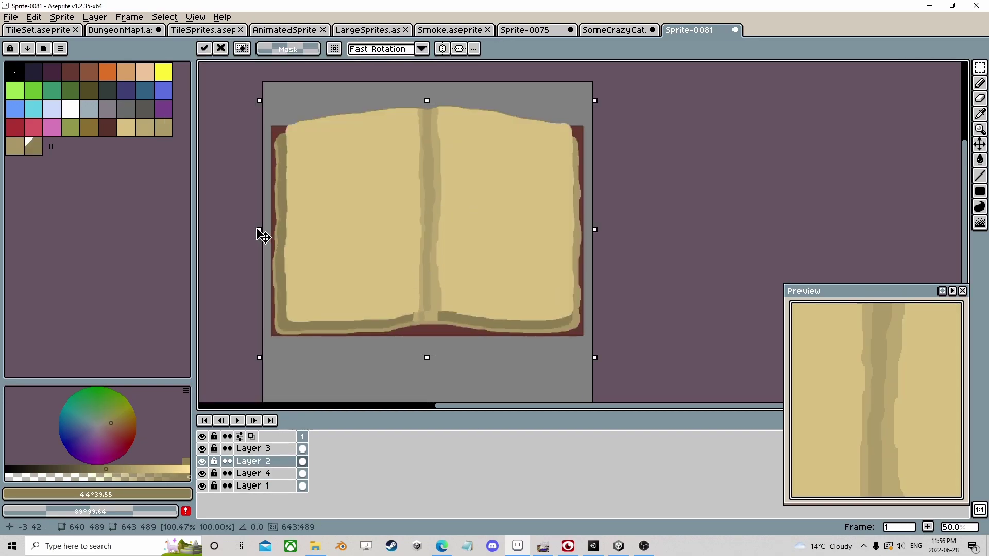
left_click(253, 449)
left_click_drag(243, 98, 597, 374)
key("ctrl+d")
Add a dark olive brown to the palette and draw 1 px page lines along the bottom-right page edge
key("b")
scroll(370, 290, "up", 1)
left_click(90, 469)
left_click(186, 494)
scroll(515, 330, "up", 2)
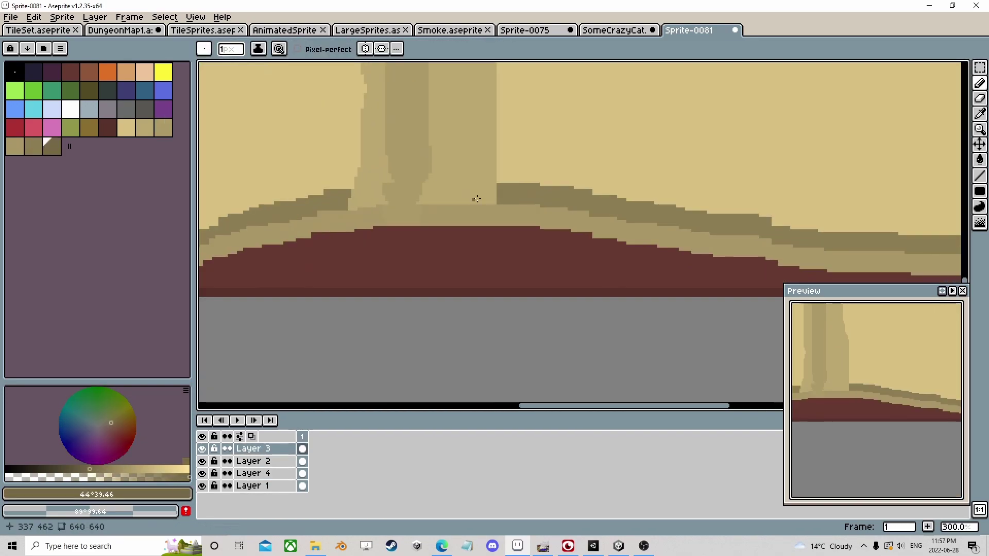
middle_click_drag(773, 216, 266, 175)
left_click_drag(936, 191, 360, 192)
middle_click_drag(360, 192, 531, 210)
middle_click_drag(772, 231, 412, 201)
left_click_drag(477, 214, 767, 184)
middle_click_drag(412, 201, 772, 232)
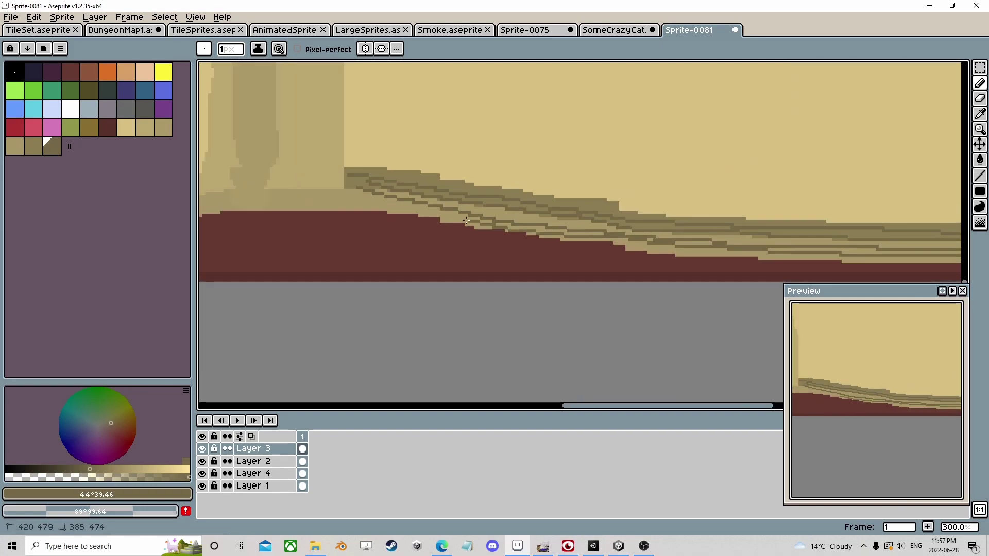
Continue the thin page lines around the book's bottom-right corner
middle_click_drag(896, 195, 227, 240)
left_click_drag(478, 224, 487, 199)
scroll(488, 206, "down", 1)
mouse_move(226, 240)
middle_mouse_down()
mouse_move(678, 257)
mouse_move(487, 271)
middle_mouse_up()
scroll(678, 258, "up", 1)
left_click_drag(720, 262, 602, 272)
Draw three long thin page lines along the bottom edge of the left page
scroll(601, 272, "down", 1)
middle_click_drag(601, 272, 837, 255)
mouse_move(851, 235)
left_mouse_down()
mouse_move(565, 269)
mouse_move(327, 238)
left_mouse_up()
mouse_move(851, 242)
left_mouse_down()
mouse_move(657, 274)
mouse_move(319, 217)
left_mouse_up()
mouse_move(840, 251)
left_mouse_down()
mouse_move(816, 260)
mouse_move(306, 194)
left_mouse_up()
Draw thin vertical page lines along the lower part of the book's left page edge
middle_click_drag(457, 208, 506, 369)
left_click_drag(359, 350, 369, 91)
middle_click_drag(369, 90, 370, 251)
left_click_drag(370, 252, 377, 124)
mouse_move(377, 83)
middle_mouse_down()
mouse_move(426, 356)
mouse_move(512, 155)
middle_mouse_up()
left_click_drag(487, 387, 505, 161)
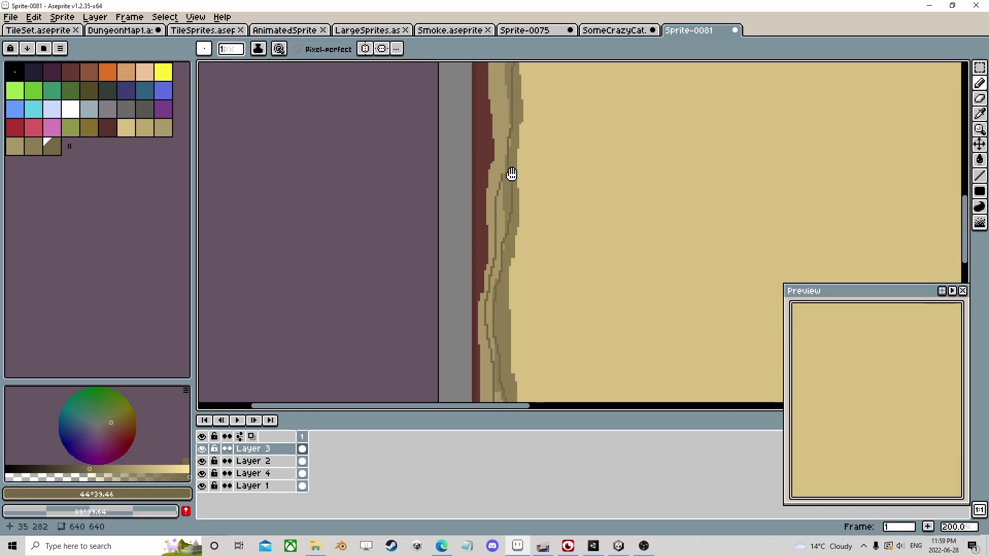
Extend the thin vertical page lines up the rest of the book's left page edge
middle_click_drag(506, 161, 516, 360)
middle_click_drag(516, 309, 516, 196)
scroll(515, 206, "up", 1)
left_click_drag(526, 150, 526, 243)
mouse_move(526, 242)
middle_mouse_down()
mouse_move(526, 150)
mouse_move(464, 361)
middle_mouse_up()
scroll(525, 150, "down", 1)
scroll(464, 361, "up", 1)
left_click_drag(463, 381, 466, 354)
mouse_move(466, 354)
middle_mouse_down()
mouse_move(464, 402)
mouse_move(464, 155)
mouse_move(464, 289)
middle_mouse_up()
scroll(463, 289, "up", 1)
left_click_drag(426, 271, 431, 296)
middle_click_drag(427, 103, 410, 356)
scroll(411, 355, "down", 3)
middle_click_drag(361, 206, 772, 180)
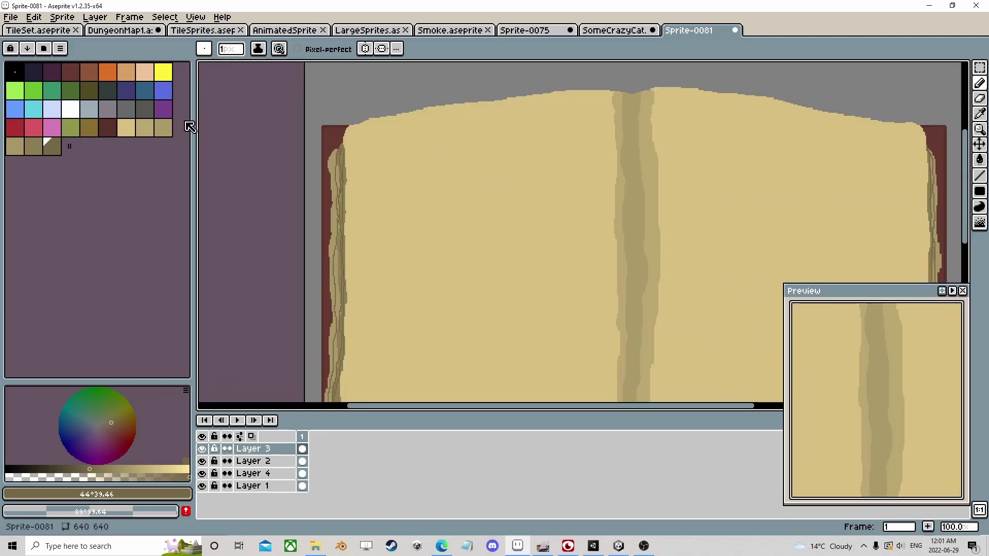
Hide every layer except Layer 1 and select the brown book cover on it by inverting a selection of the empty area
scroll(309, 134, "up", 2)
left_click(124, 413)
left_click(980, 176)
left_click_drag(202, 449, 202, 473)
left_click(253, 485)
left_click(979, 67)
left_click(361, 221)
key("ctrl+shift+i")
Draw yellow corner pieces on all four corners of the book cover using a 15 px line
left_click(980, 176)
left_click(231, 49)
left_click_drag(485, 111, 327, 227)
scroll(549, 170, "down", 1)
middle_click_drag(875, 170, 407, 185)
left_click_drag(549, 151, 605, 199)
left_click_drag(371, 212, 427, 257)
scroll(479, 156, "down", 3)
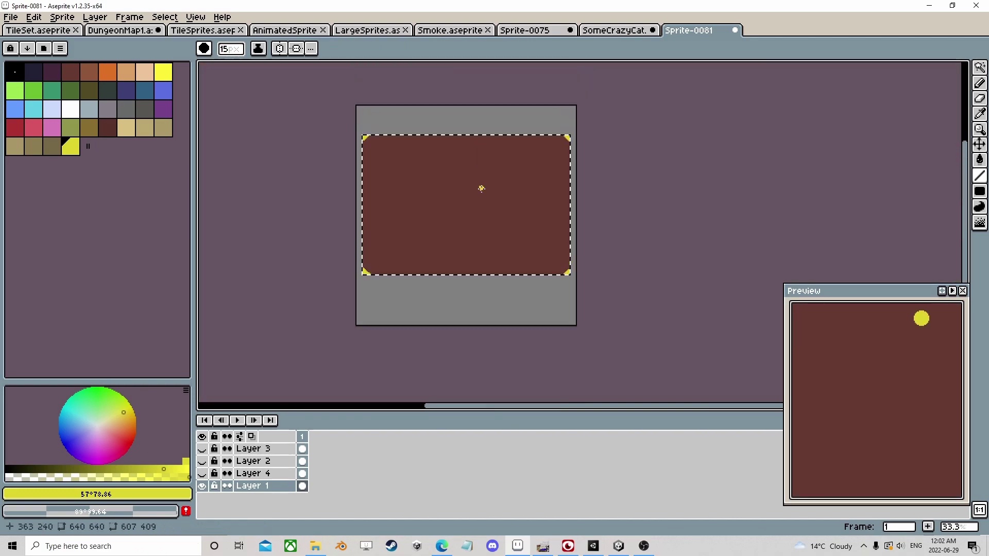
Shade the outer edges of the yellow corner pieces in a darker yellow with a 3 px pencil
scroll(366, 231, "up", 5)
left_click(979, 82)
left_click(231, 49)
left_click(142, 469)
left_click_drag(345, 119, 348, 158)
mouse_move(669, 309)
middle_mouse_down()
mouse_move(360, 154)
mouse_move(464, 334)
middle_mouse_up()
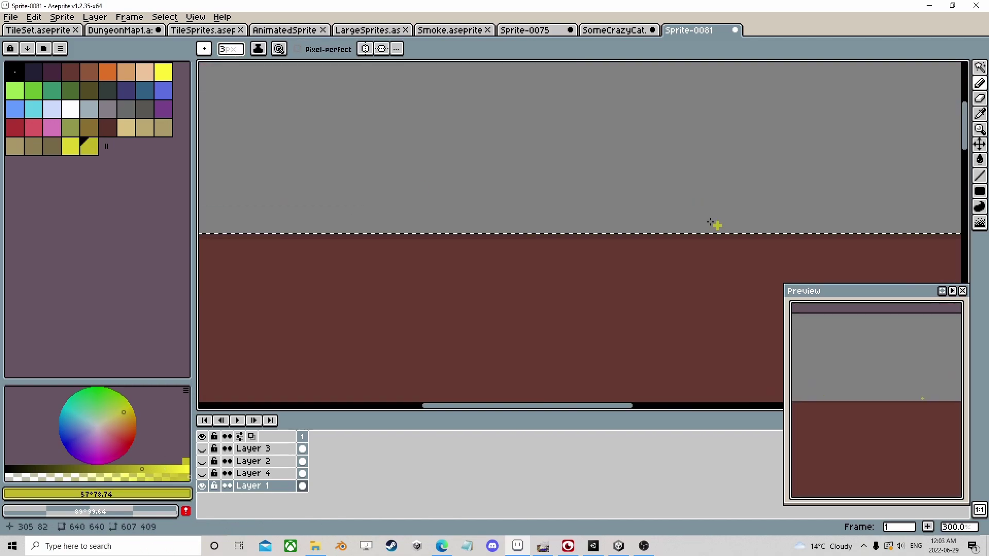
middle_click_drag(464, 206, 618, 309)
middle_click_drag(721, 206, 463, 206)
Paint brighter yellow highlights inside the cover's corner pieces and touch up their edges in the darker yellow
scroll(576, 189, "down", 1)
left_click(175, 469)
left_click_drag(592, 175, 576, 189)
middle_click_drag(575, 189, 360, 155)
middle_click_drag(360, 309, 567, 232)
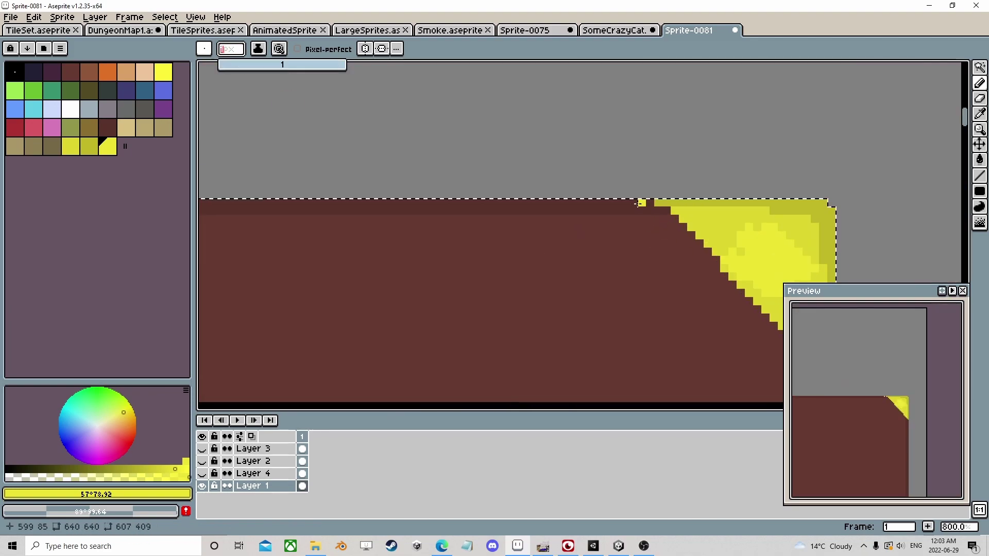
left_click(142, 470)
scroll(524, 275, "down", 3)
Show the hidden layers again, paint a dark brown shadow on the cover beneath the pages with a 15 px brush, and save the sprite
left_click(979, 67)
left_click_drag(201, 448, 202, 474)
scroll(524, 275, "up", 3)
left_click(464, 371, "alt")
key("b")
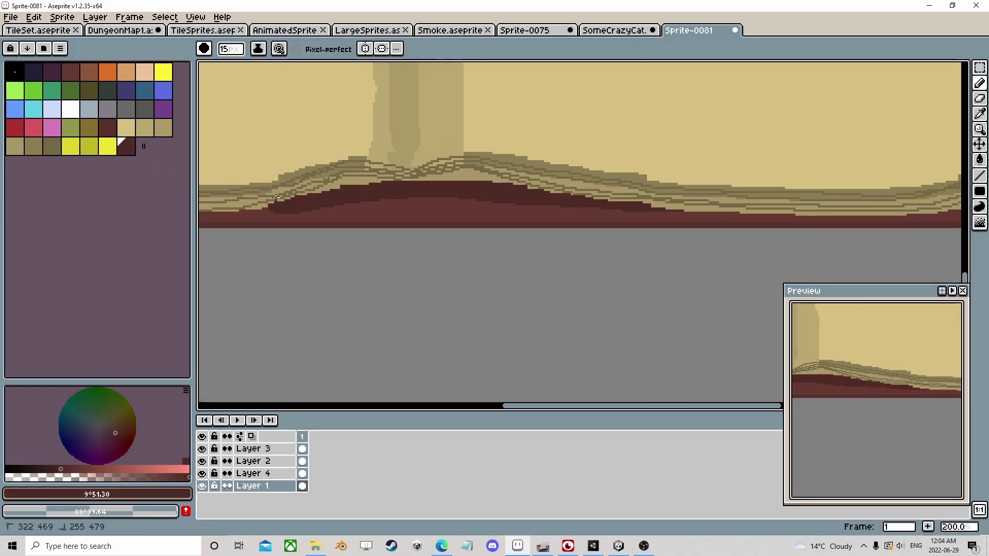
middle_click_drag(772, 208, 618, 208)
middle_click_drag(871, 209, 566, 215)
scroll(566, 214, "down", 3)
key("ctrl+s")
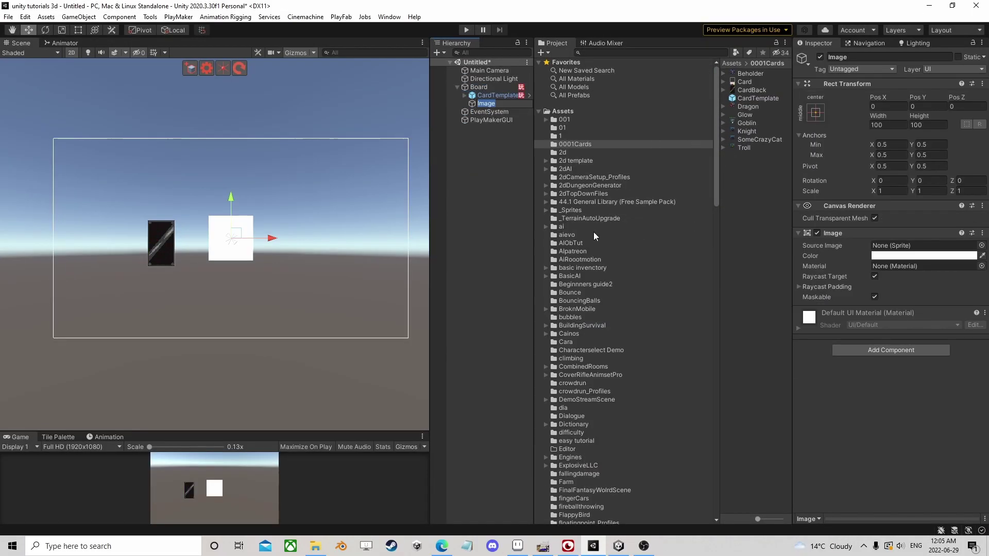
Switch to Unity and assign the Book sprite as the source image of the new UI image under Board
left_click(745, 90)
left_click(485, 103)
left_click_drag(745, 81, 922, 245)
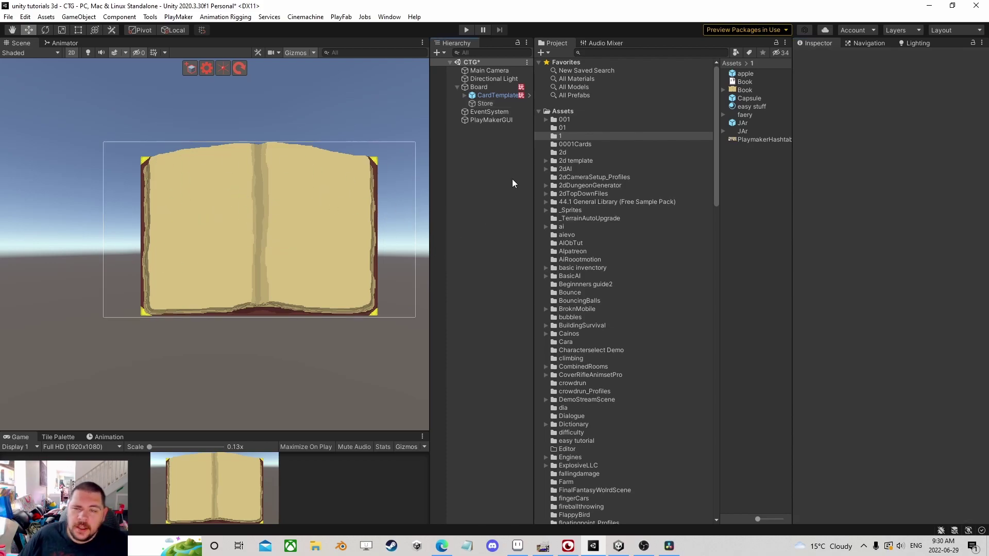
Expand CardTemplate and move it off the book to the empty area beside the left page, at about X -382, Y -5
left_click(478, 97)
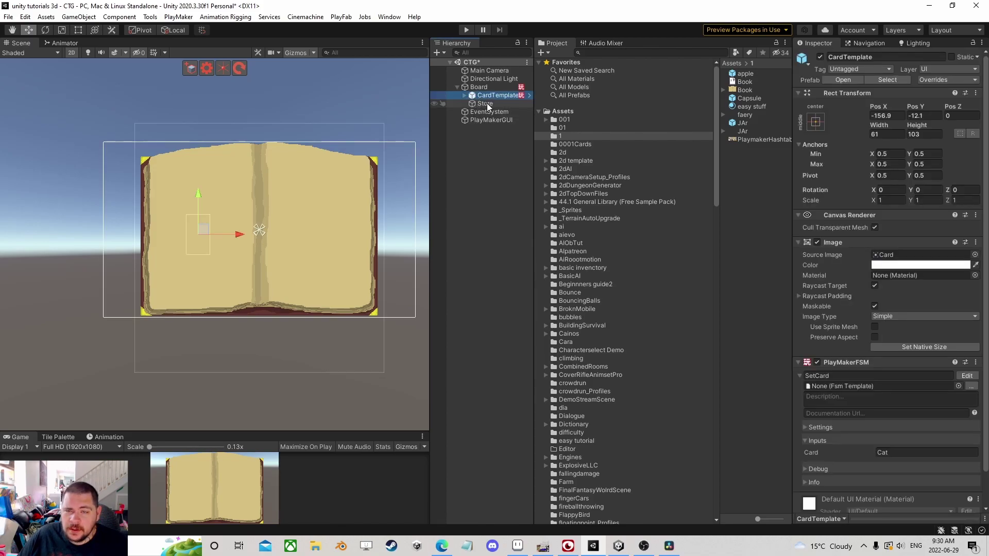
left_click(486, 103)
left_click(465, 95)
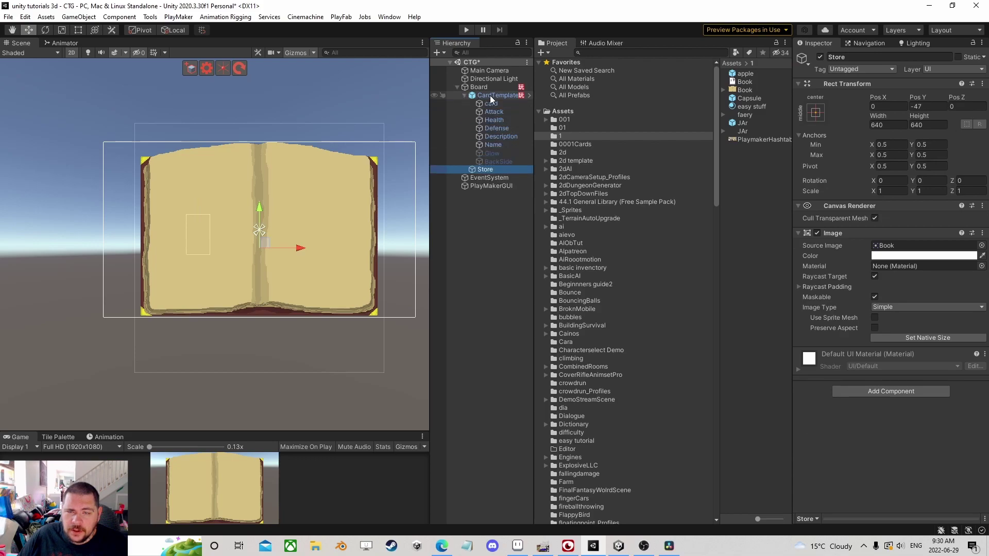
left_click(488, 96)
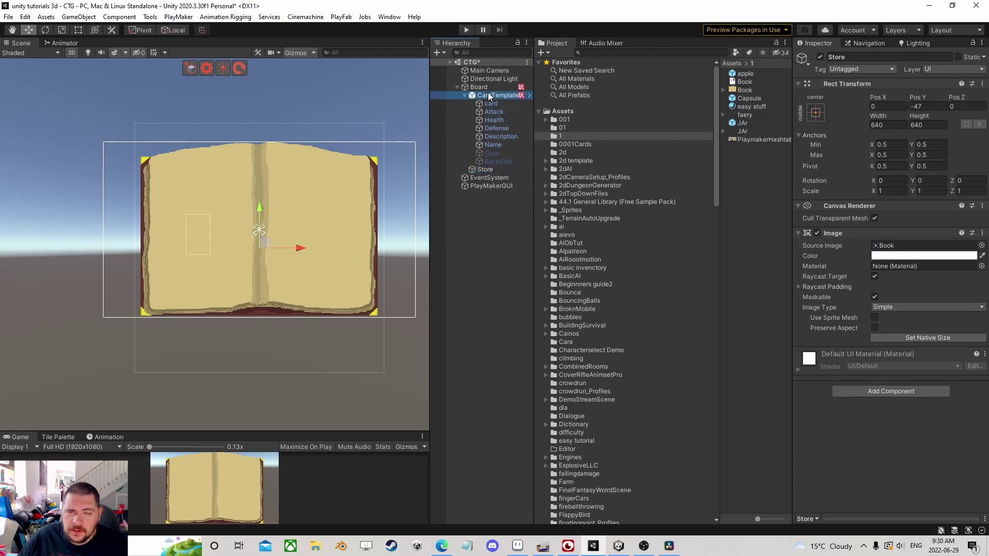
left_click_drag(206, 228, 118, 229)
scroll(92, 216, "up", 6)
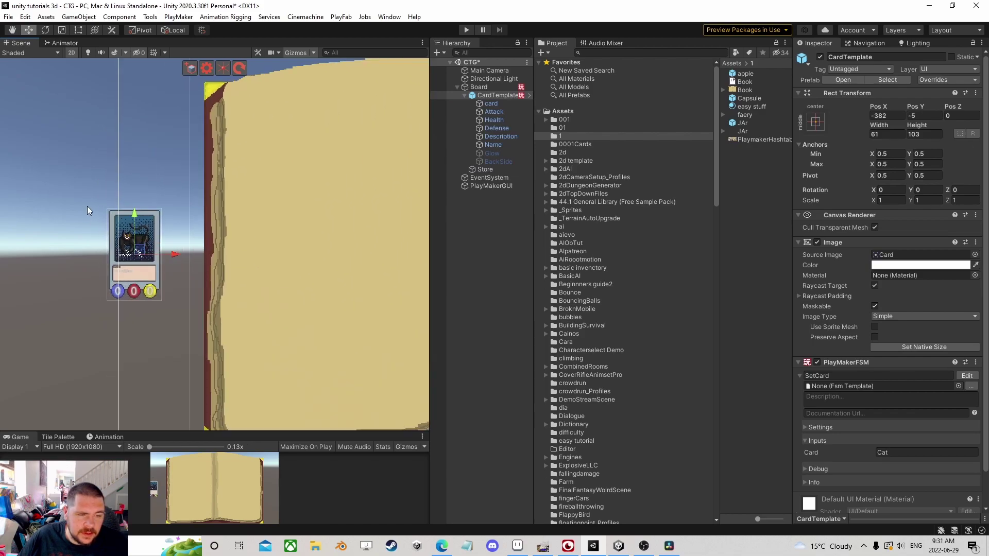
Enable CardTemplate's BackSide object to view the card back, and disable it again
left_click(481, 162)
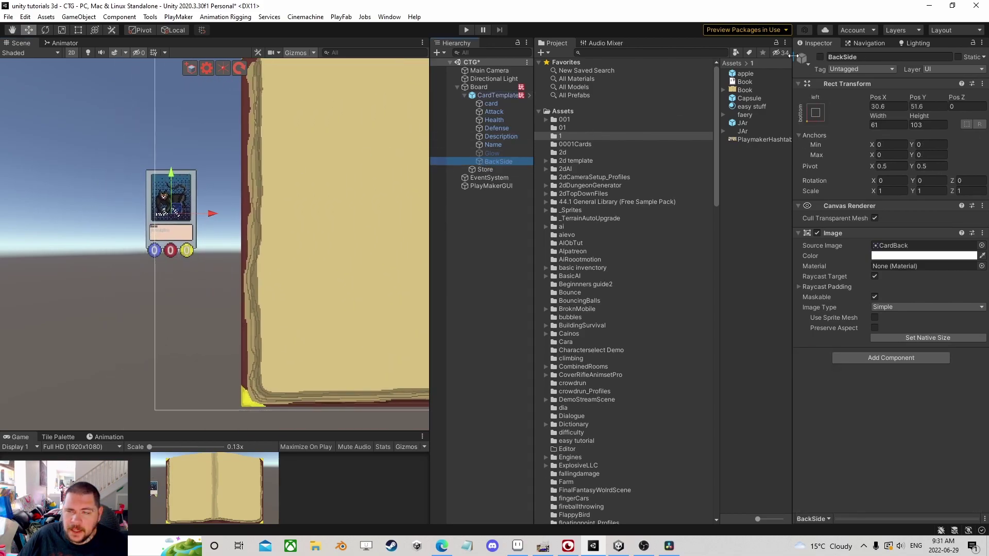
left_click(820, 57)
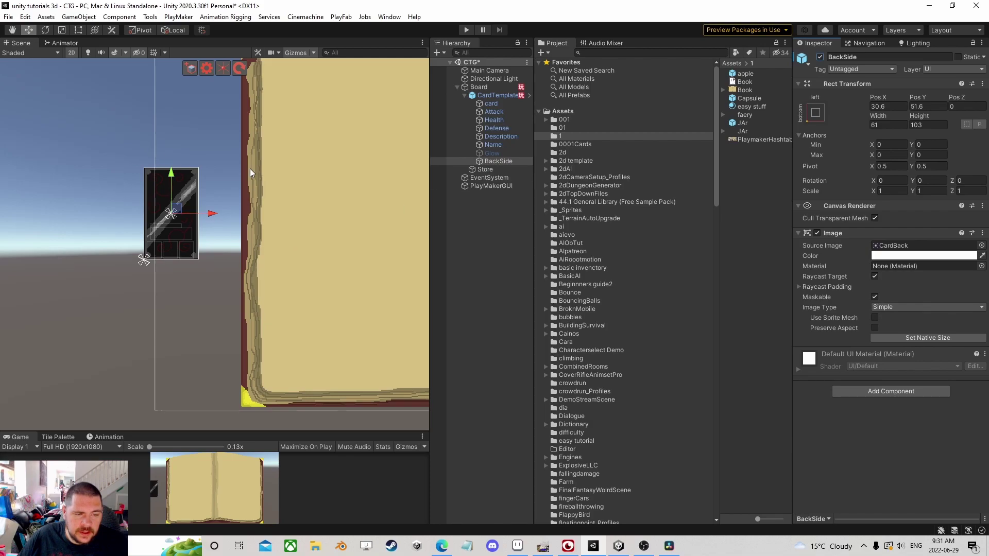
left_click(487, 217)
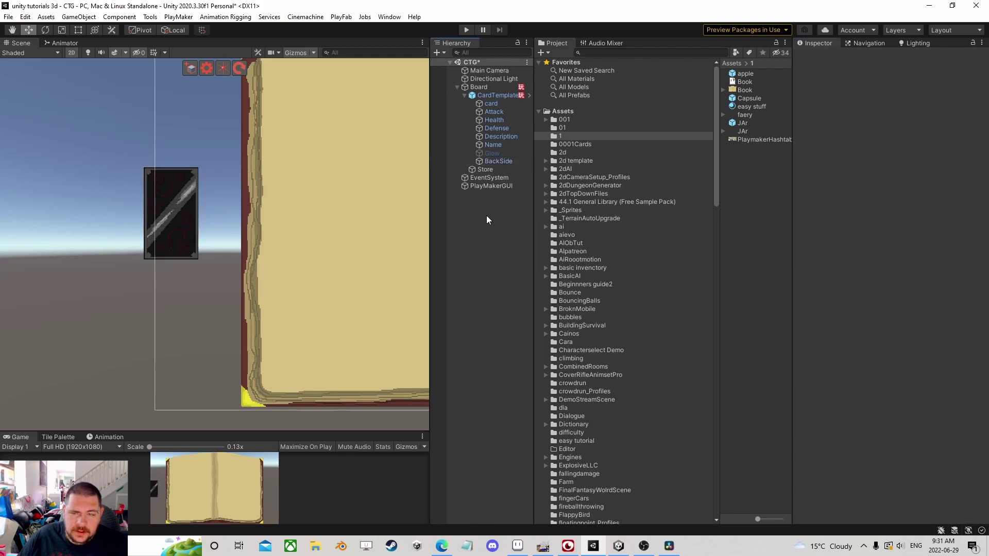
left_click(498, 161)
left_click(819, 58)
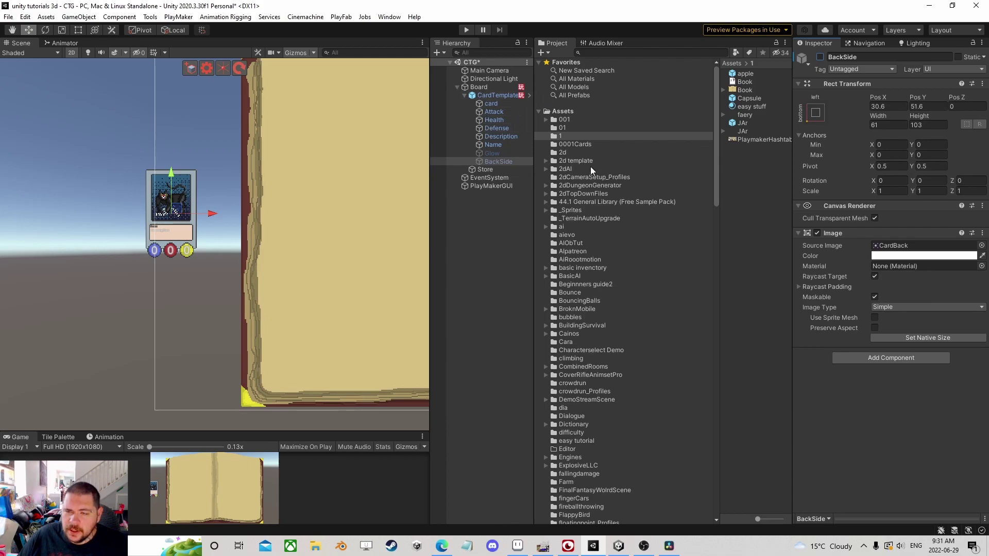
Set the source image of CardTemplate's card object to the Beholder sprite from the 0001Cards folder
left_click(576, 146)
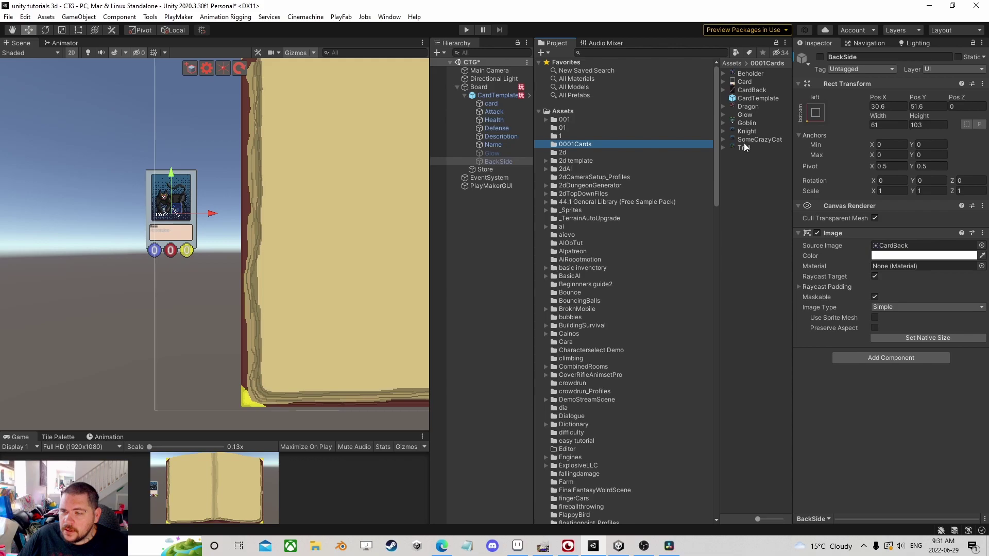
left_click(750, 73)
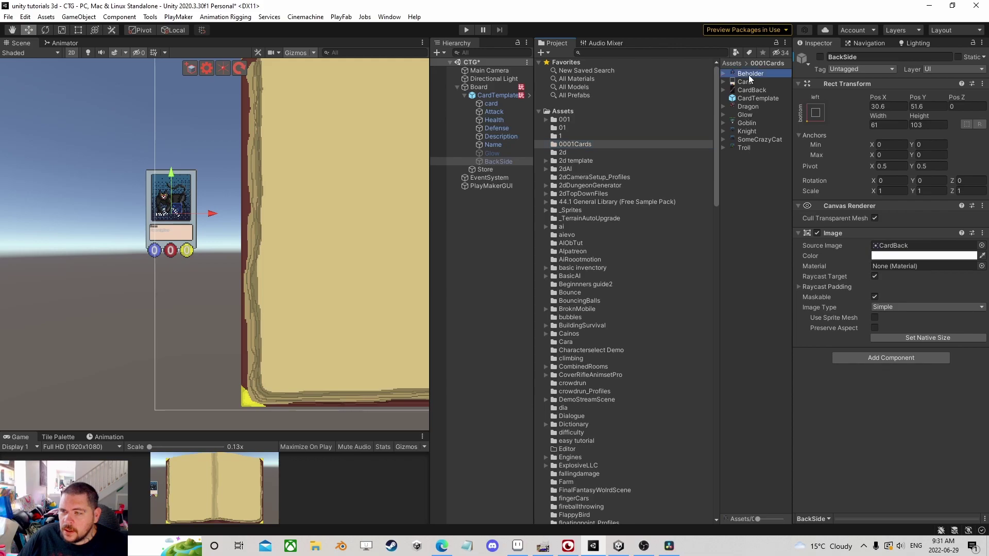
left_click(895, 519)
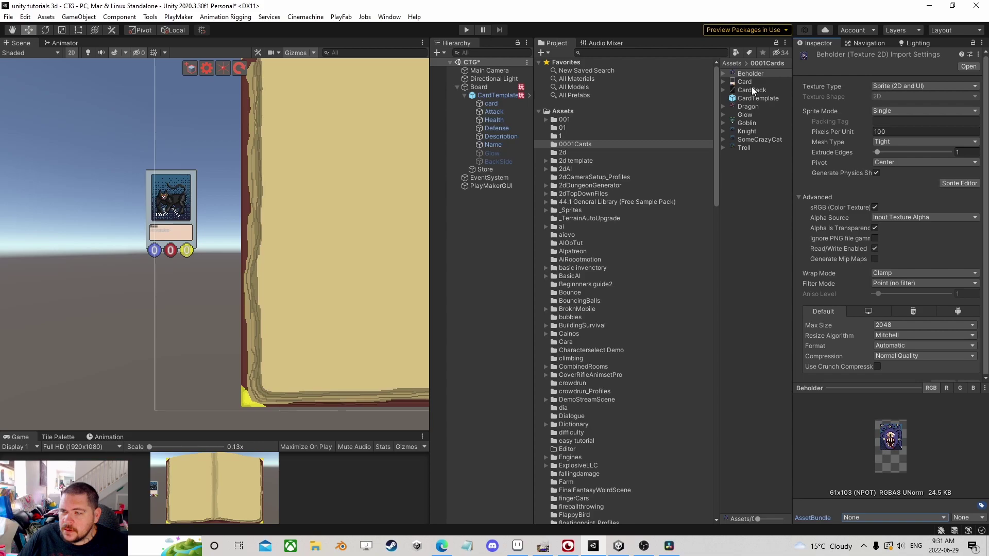
left_click(748, 130)
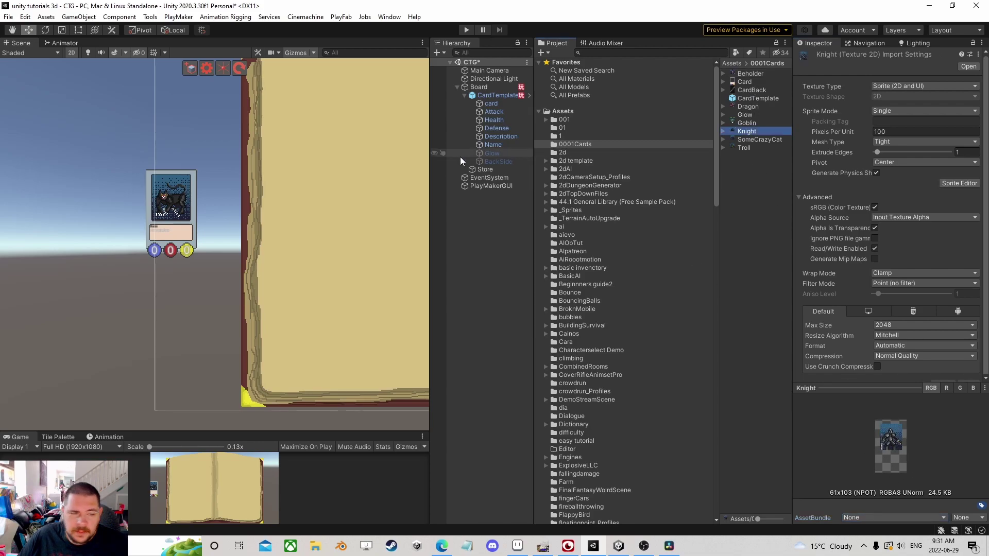
left_click(494, 103)
left_click_drag(750, 73, 909, 247)
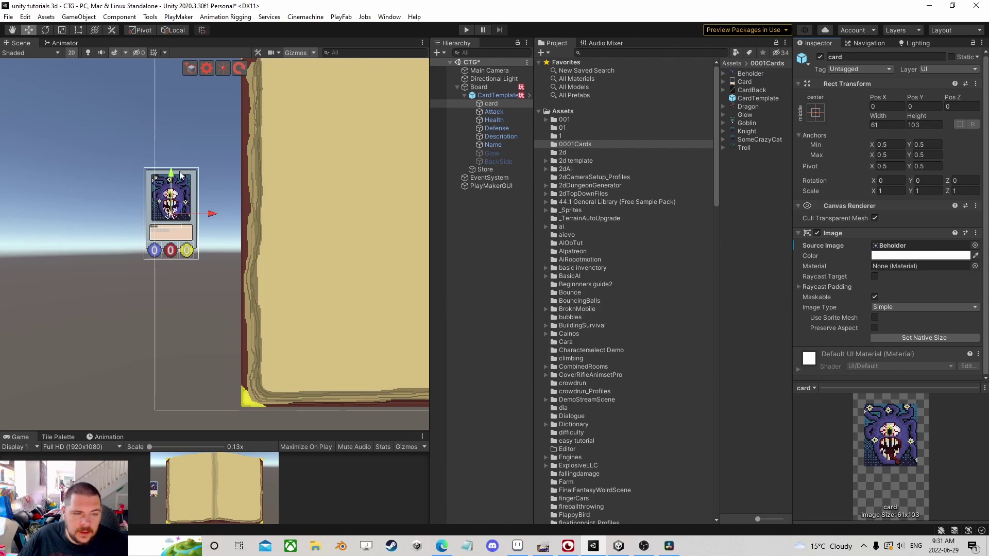
left_click(464, 95)
Set the prefill count of Board's CardSprite hash table to 6 and save it
left_click(486, 88)
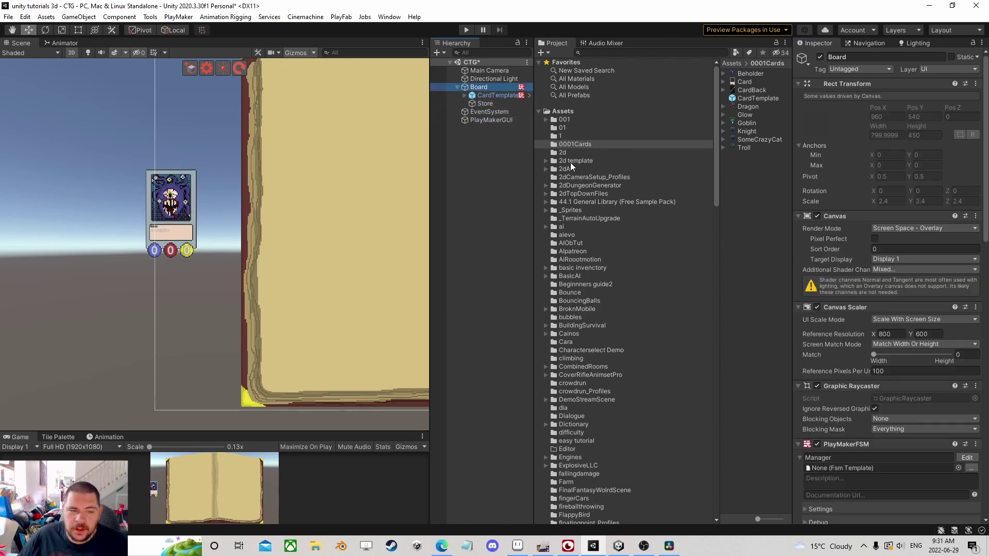
scroll(845, 314, "down", 10)
left_click(891, 182)
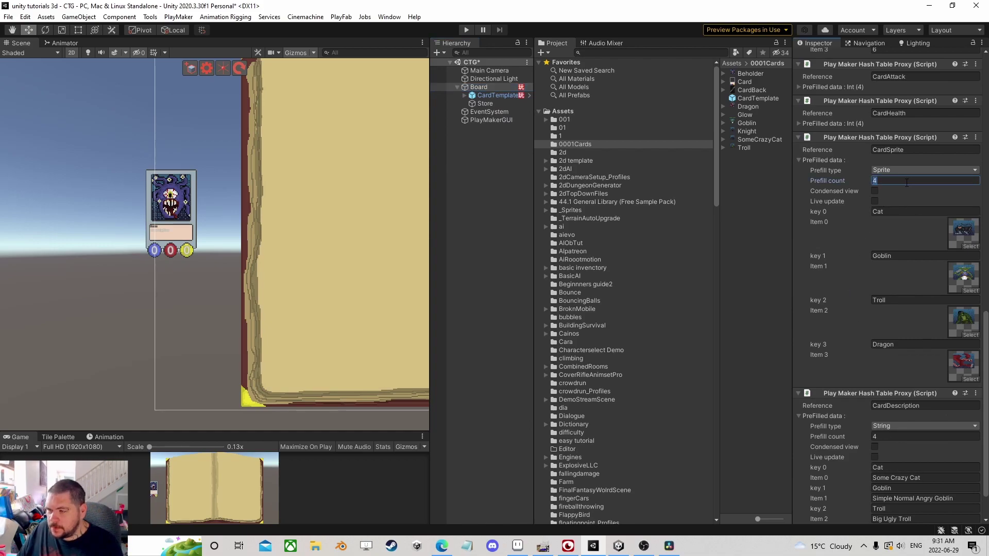
type("6")
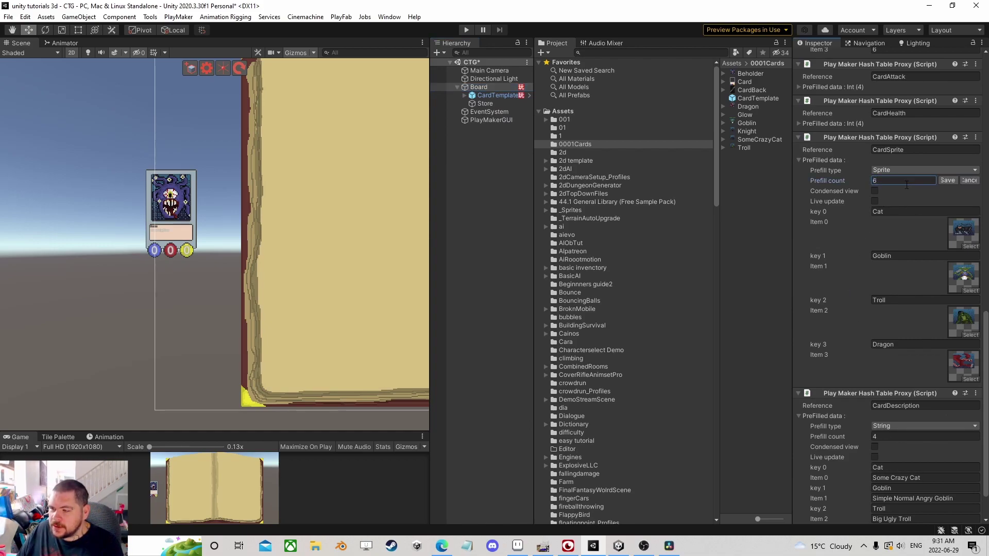
left_click(947, 181)
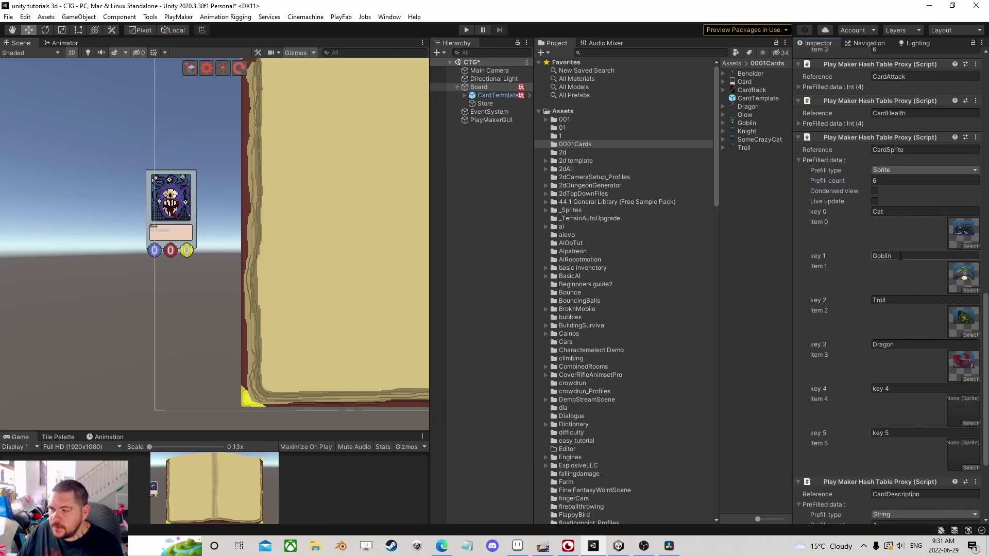
Fill the two new CardSprite entries with the keys Knight and Beholder and their matching sprites
left_click(898, 389)
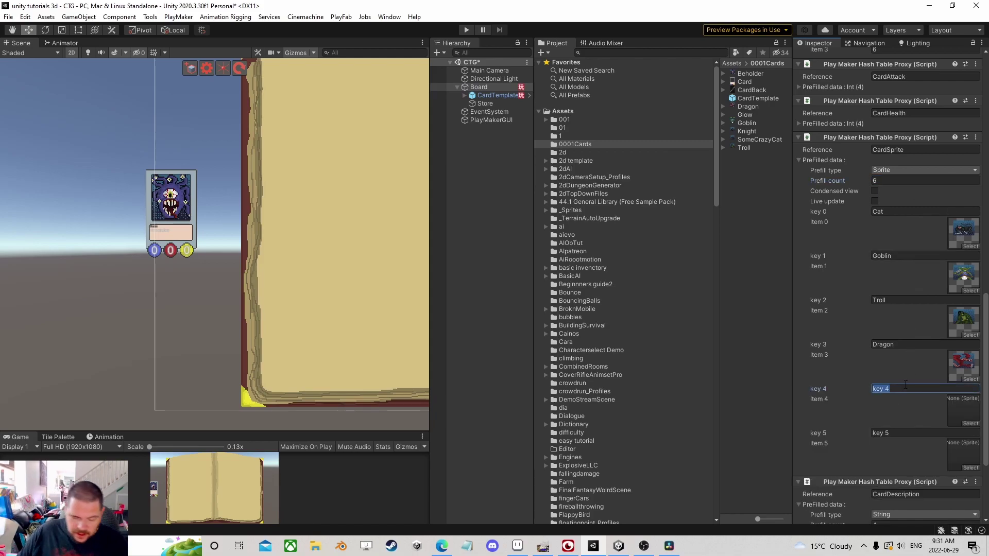
type("Knight")
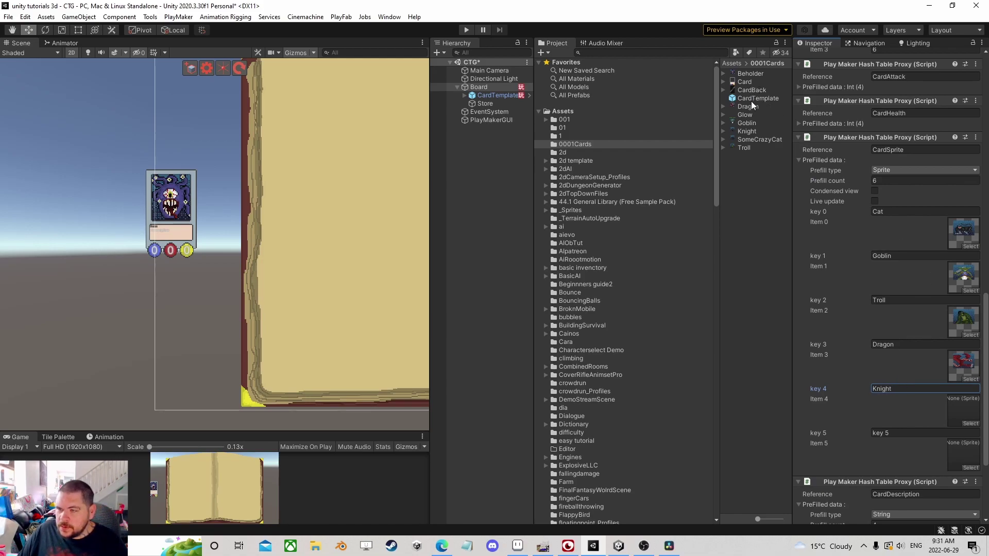
left_click_drag(746, 131, 964, 407)
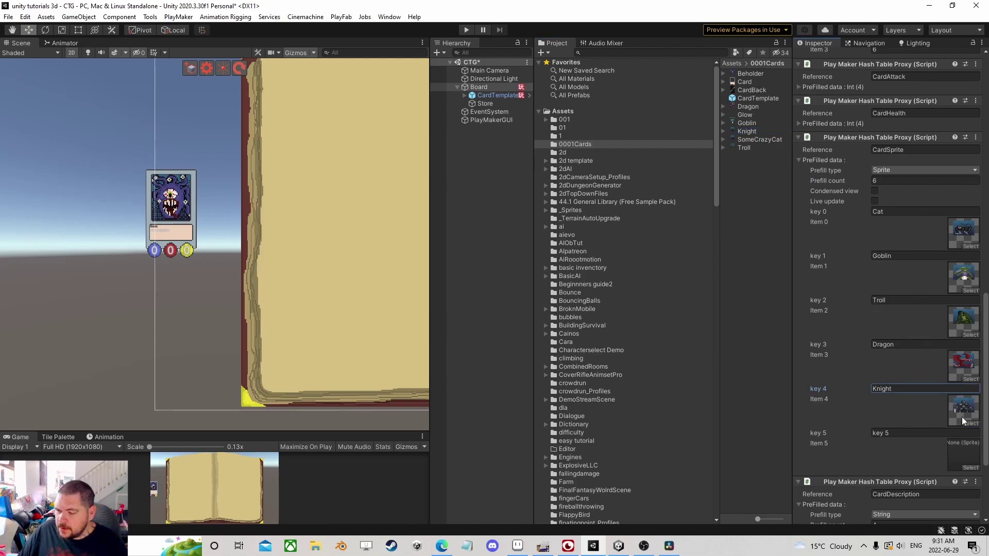
left_click(909, 434)
type("Beholder")
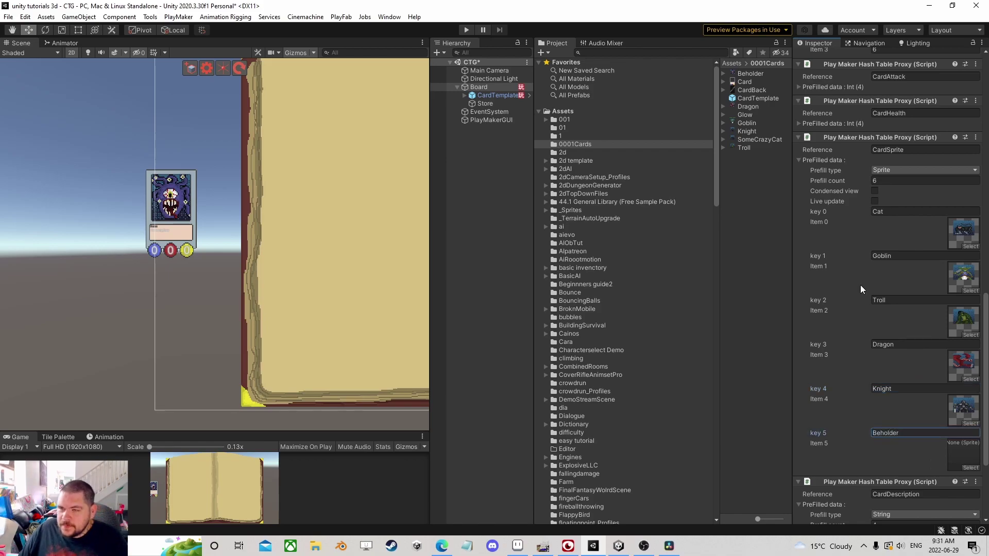
left_click_drag(764, 76, 962, 453)
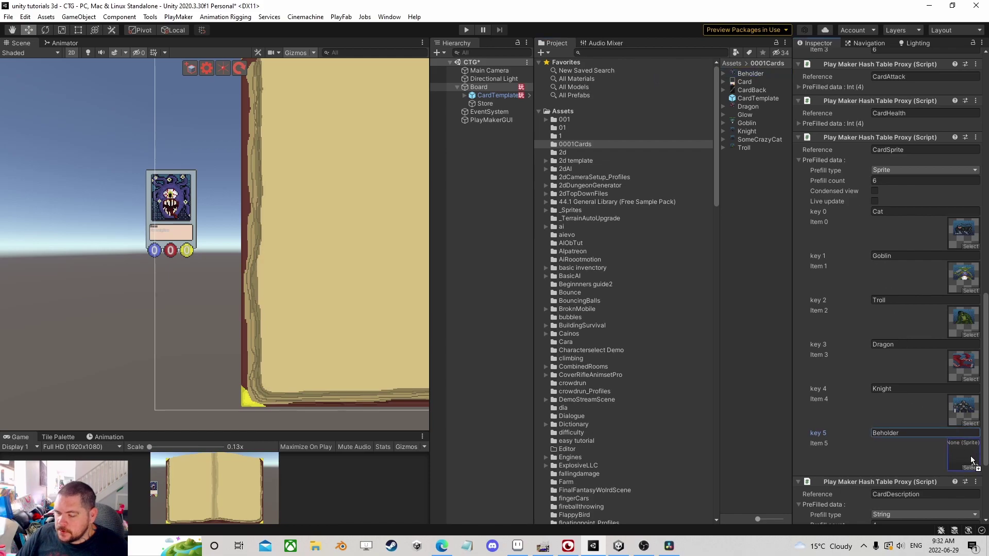
left_click(798, 160)
Set the prefill count of the CardCost hash table to 6 and save it
left_click(798, 230)
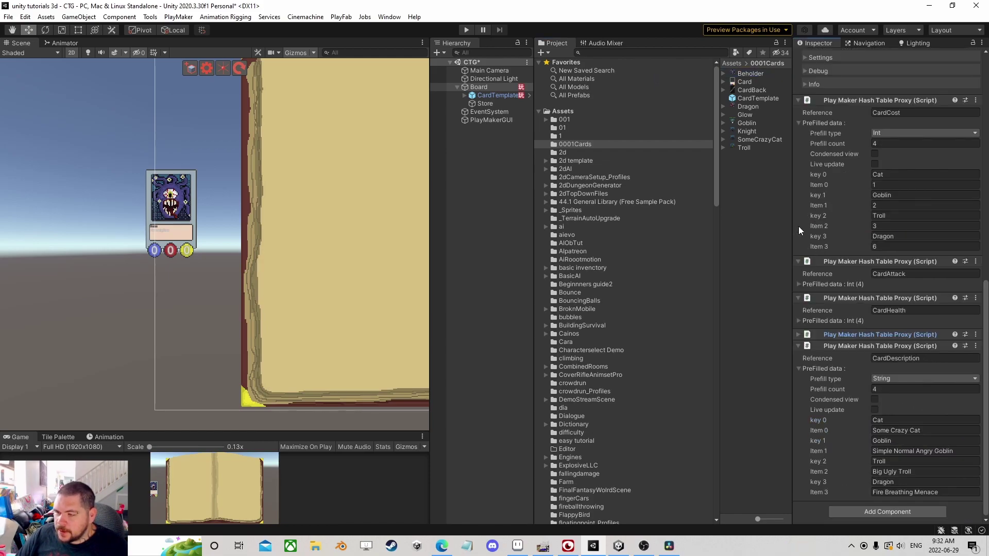
scroll(812, 168, "up", 5)
left_click(881, 329)
type("6")
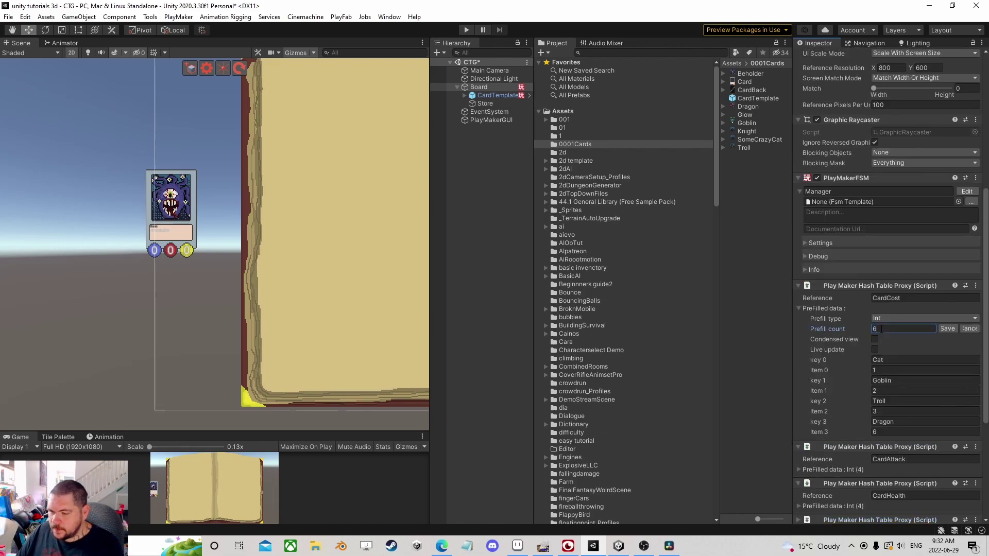
left_click(945, 330)
Fill the new CardCost entries with Knight at 3 and Beholder at 4, and collapse the table's data
scroll(899, 354, "down", 3)
left_click(909, 350)
type("Knight")
key("Tab")
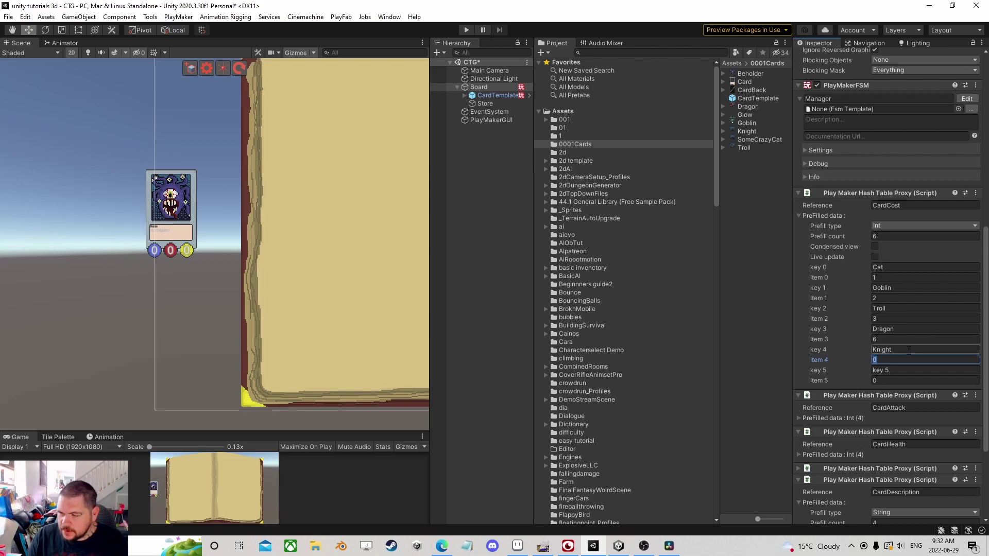
type("3")
key("Tab")
type("Beholder")
key("Tab")
type("4")
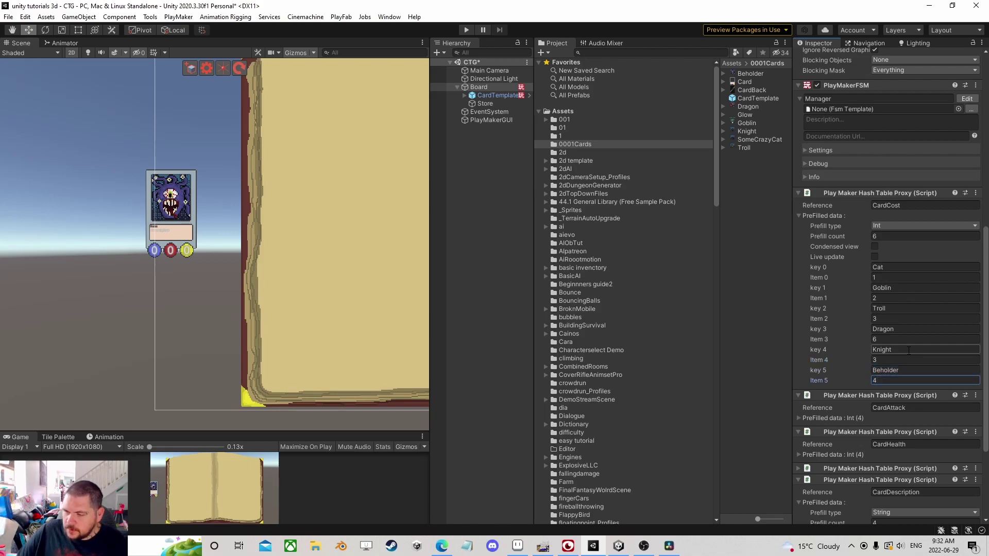
left_click(802, 213)
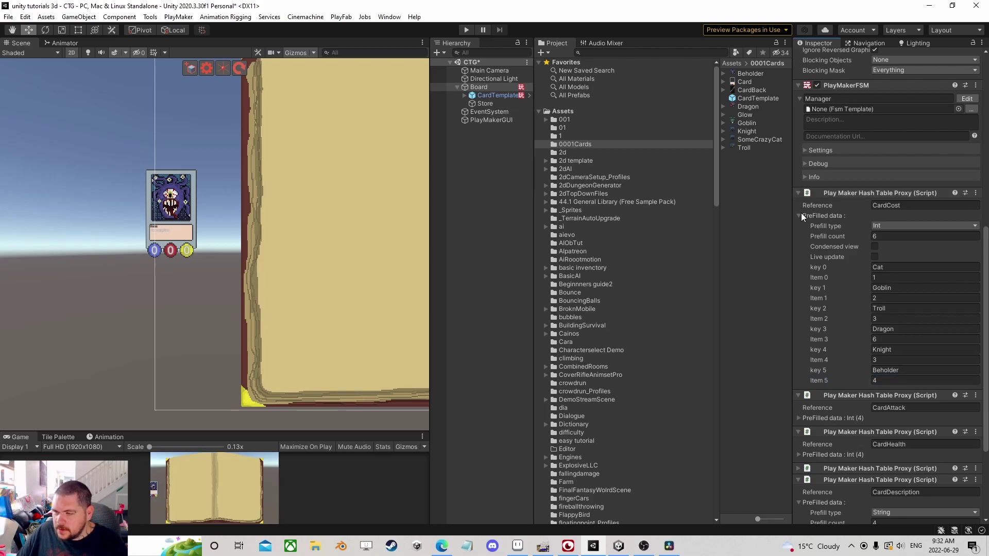
left_click(802, 215)
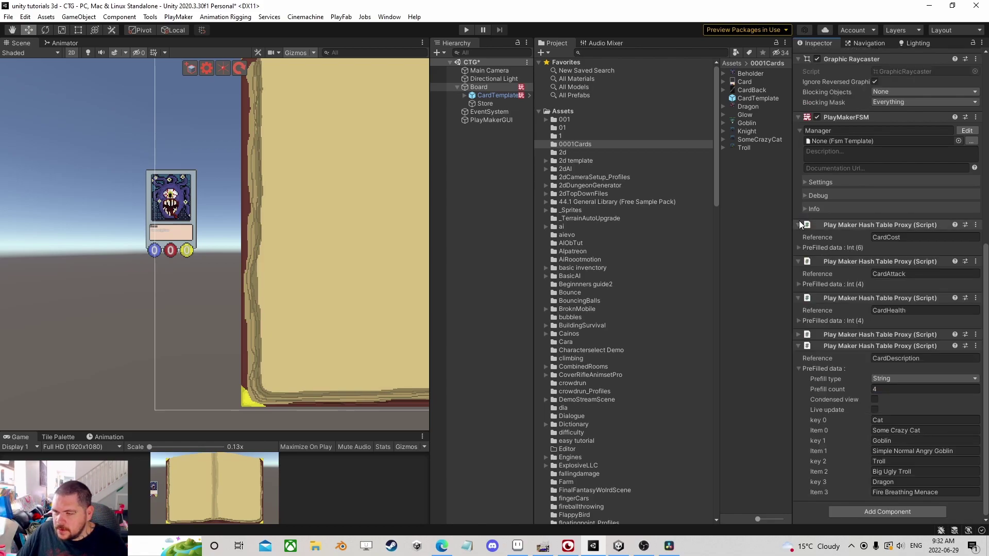
Set the prefill count of the CardAttack hash table to 6 and save it
left_click(798, 285)
left_click(889, 305)
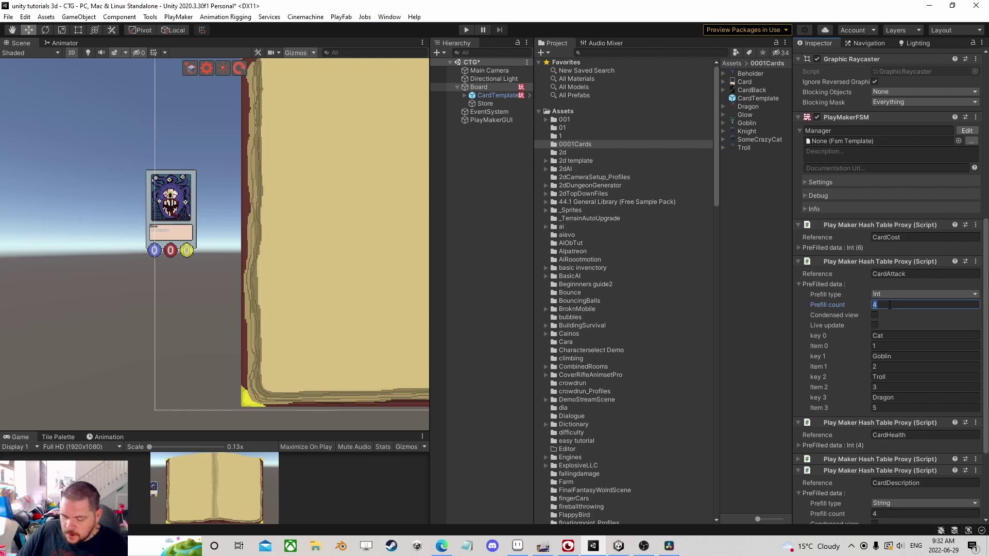
type("6")
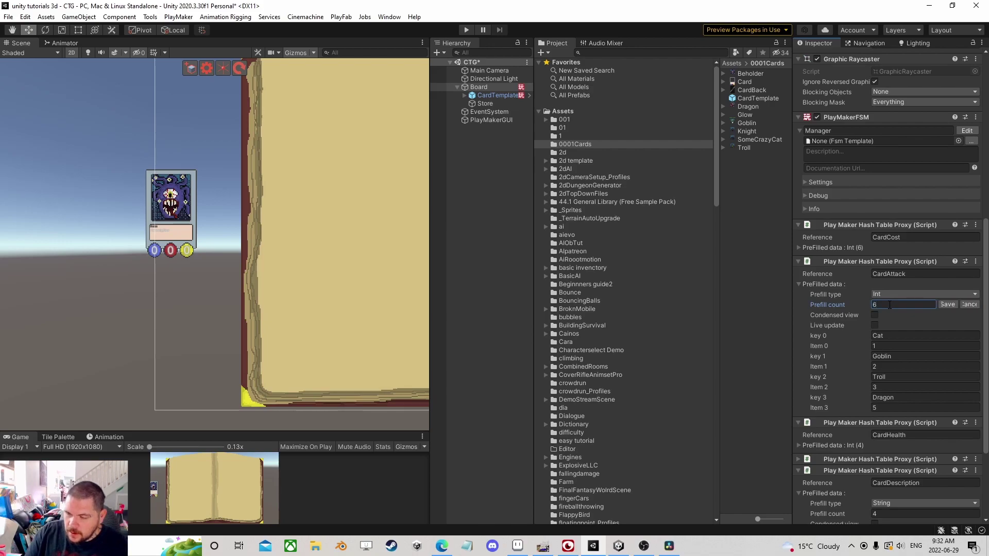
left_click(946, 305)
Fill the new CardAttack entries with Knight at 3 and Beholder at 3, and collapse the table's data
left_click(901, 417)
type("Knight")
key("Tab")
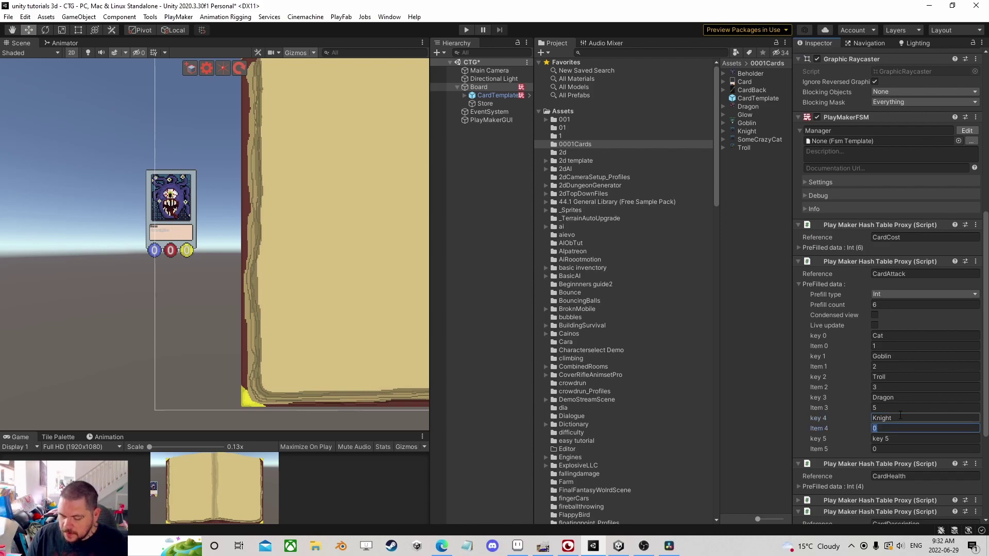
type("3")
key("Tab")
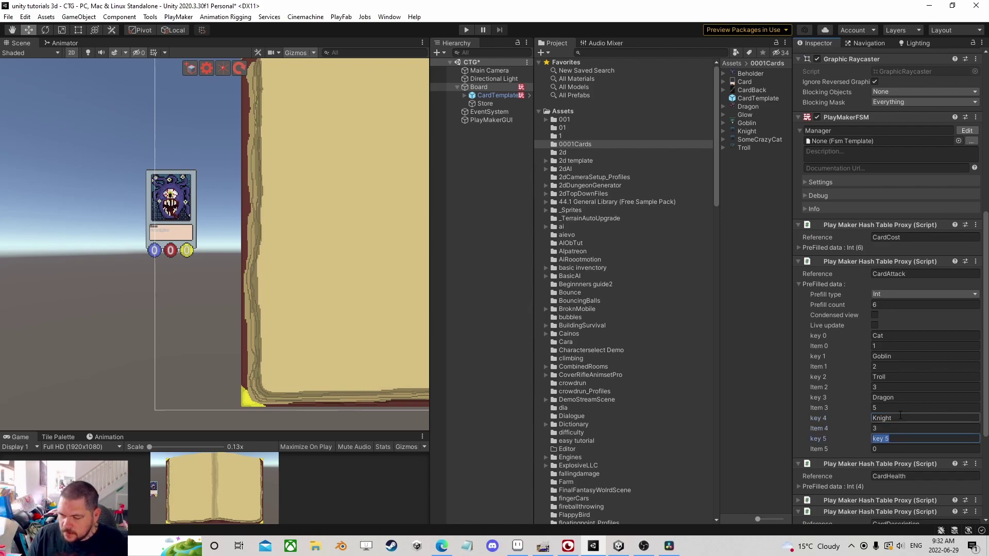
type("Beholder")
key("Tab")
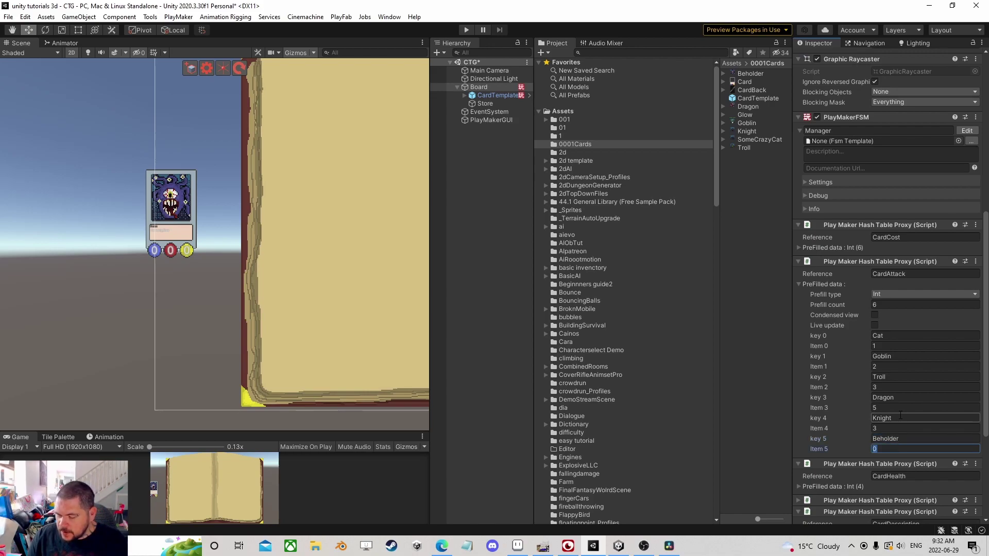
type("3")
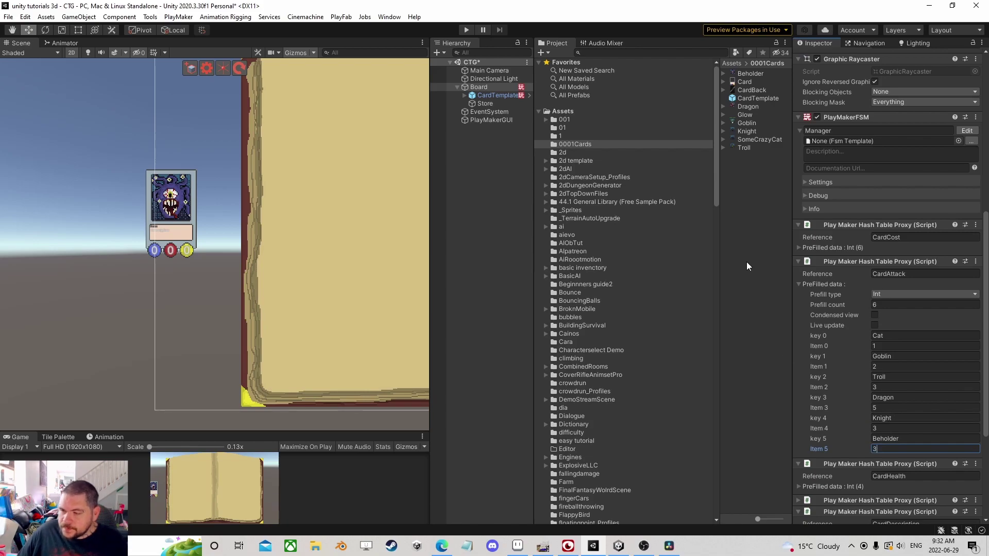
left_click(798, 284)
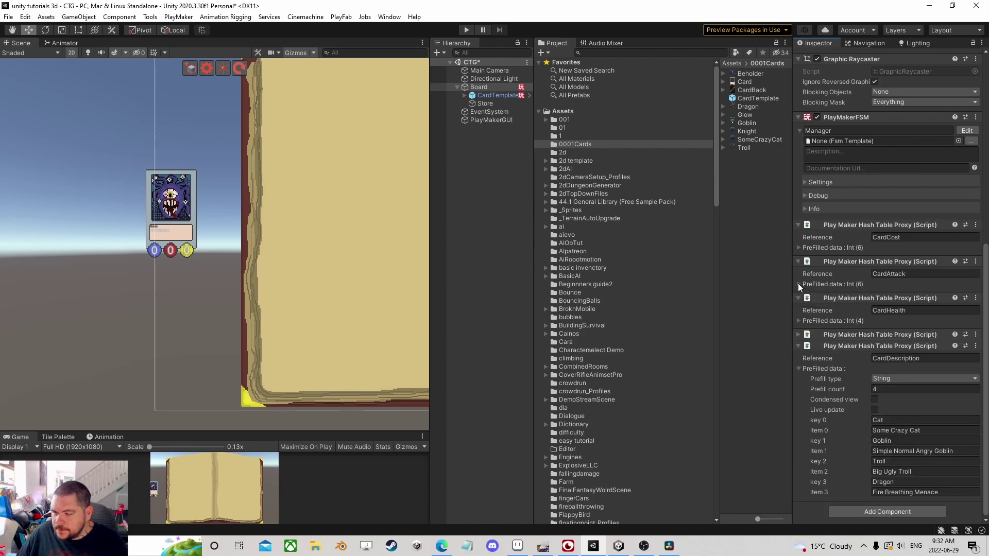
Set the prefill count of the CardHealth hash table to 6 and save it
left_click(798, 320)
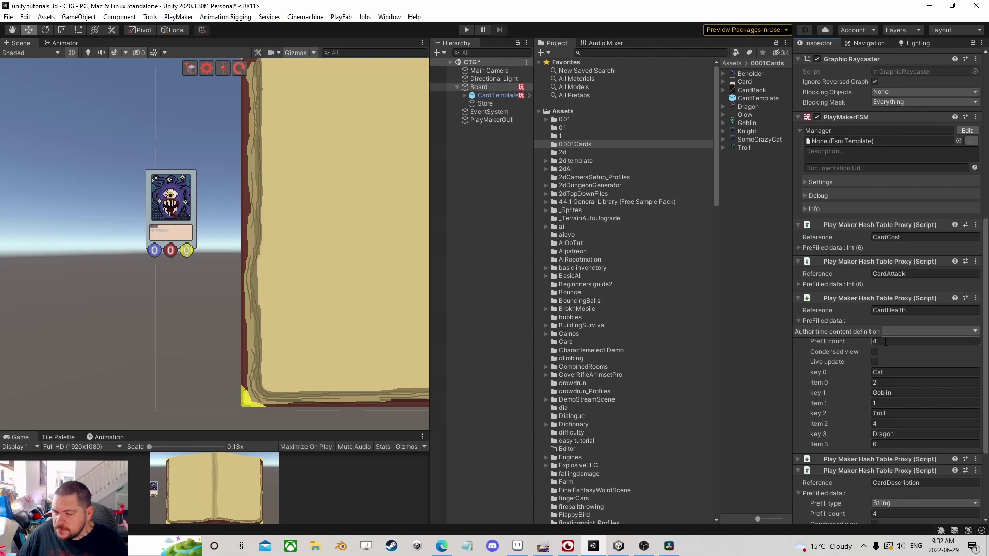
left_click(924, 342)
type("6")
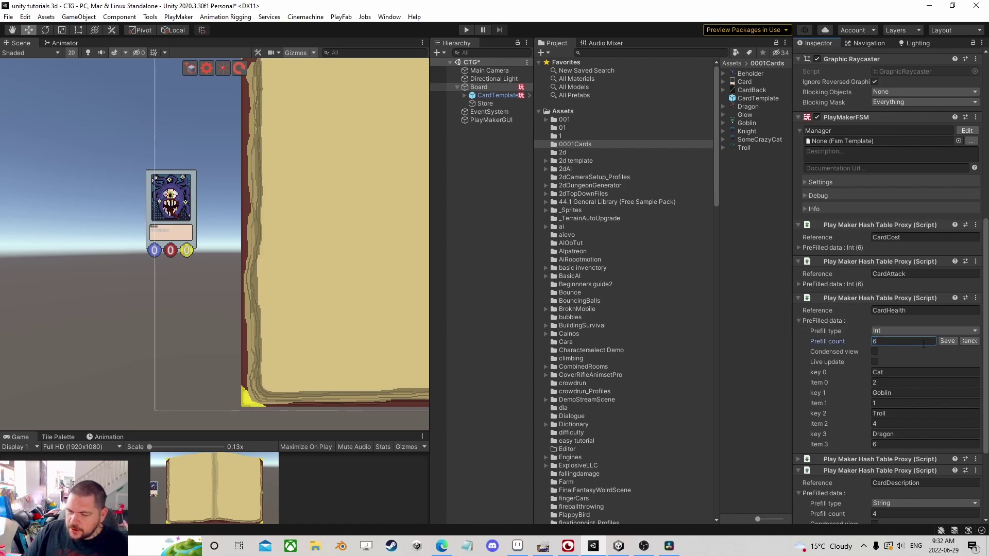
left_click(948, 341)
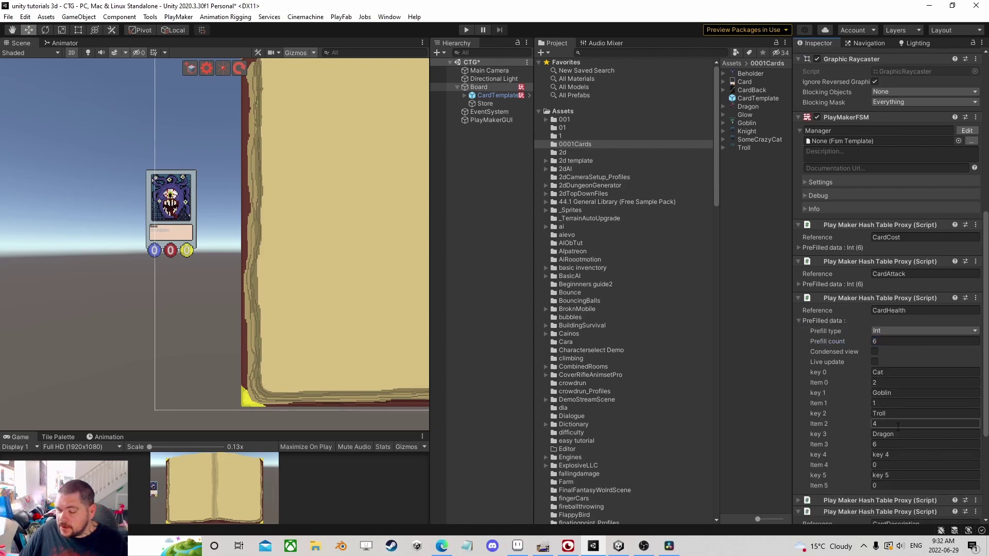
Fill the new CardHealth entries with Knight at 3 and Beholder at 4, and collapse the table's data
left_click(902, 454)
type("Knight")
key("Tab")
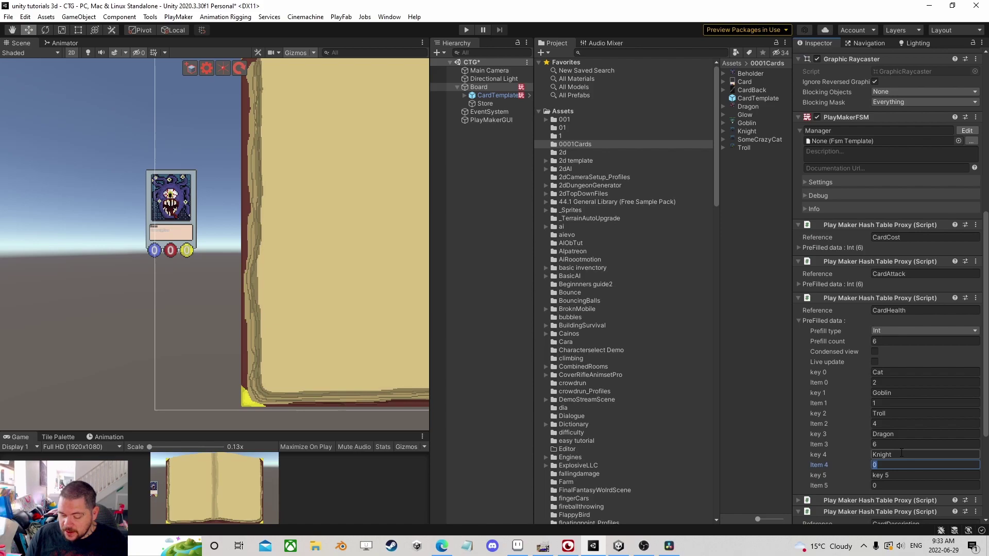
type("4")
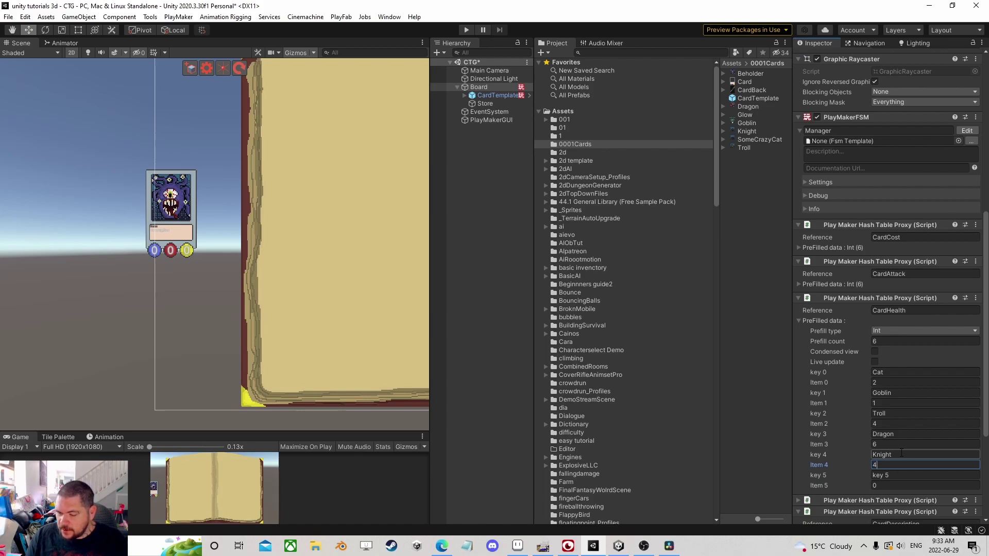
key("Tab")
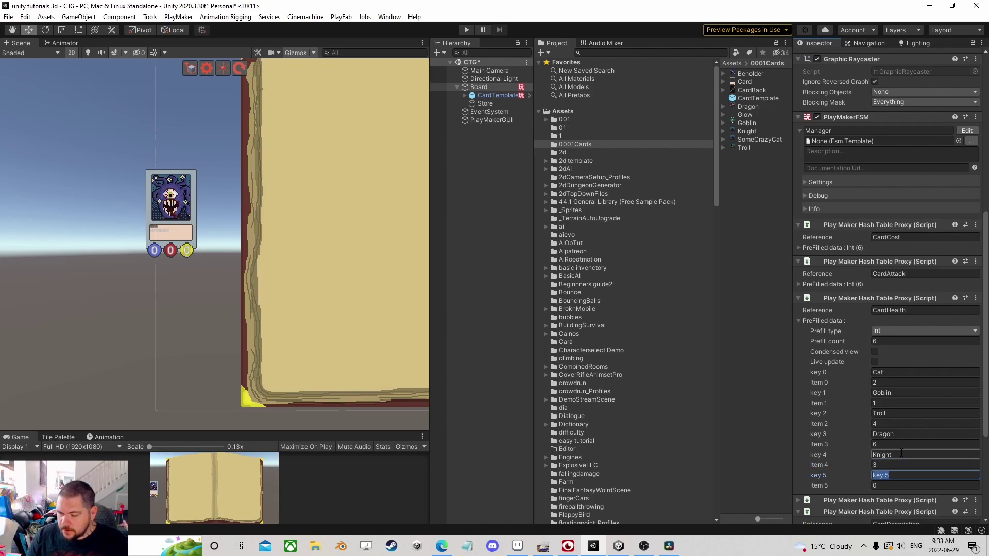
type("Beholder")
key("Tab")
type("3")
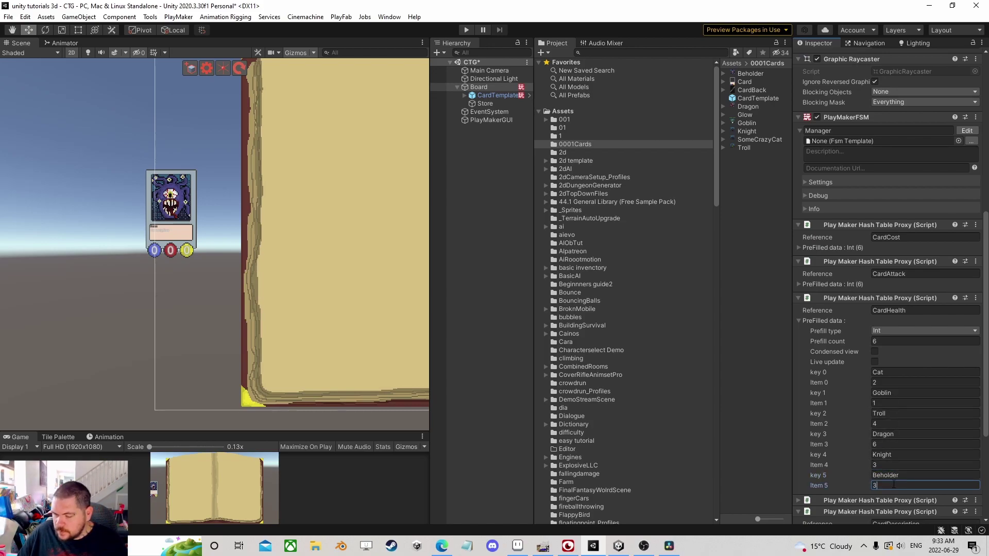
type("4")
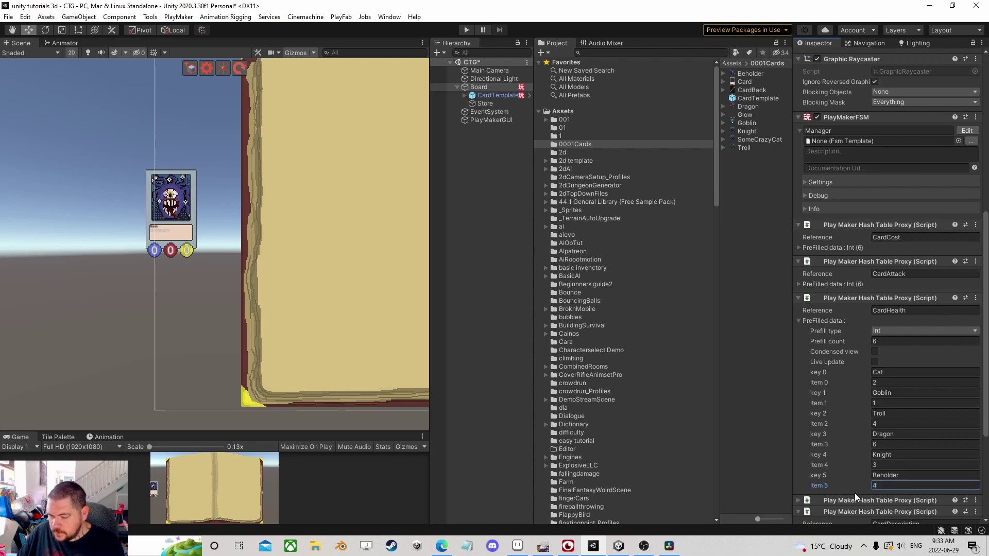
left_click(801, 321)
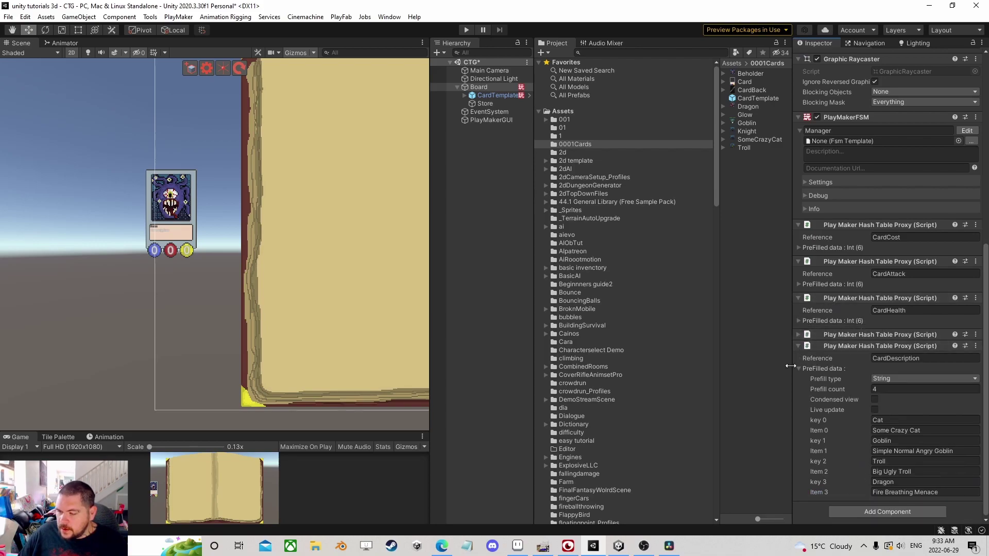
Collapse the CardSprite table's prefilled data, and set the CardDescription hash table's prefill count to 6 and save it
left_click(798, 336)
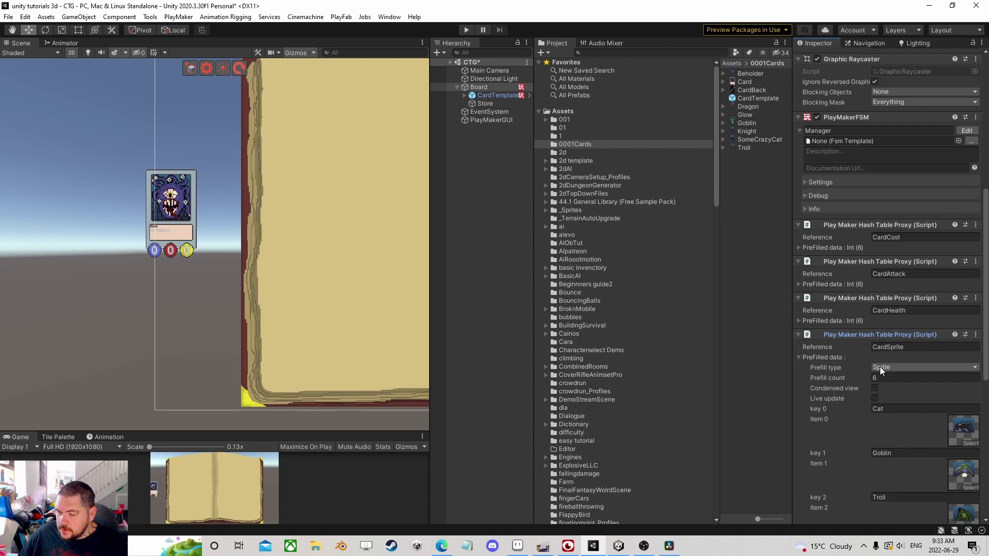
left_click(799, 356)
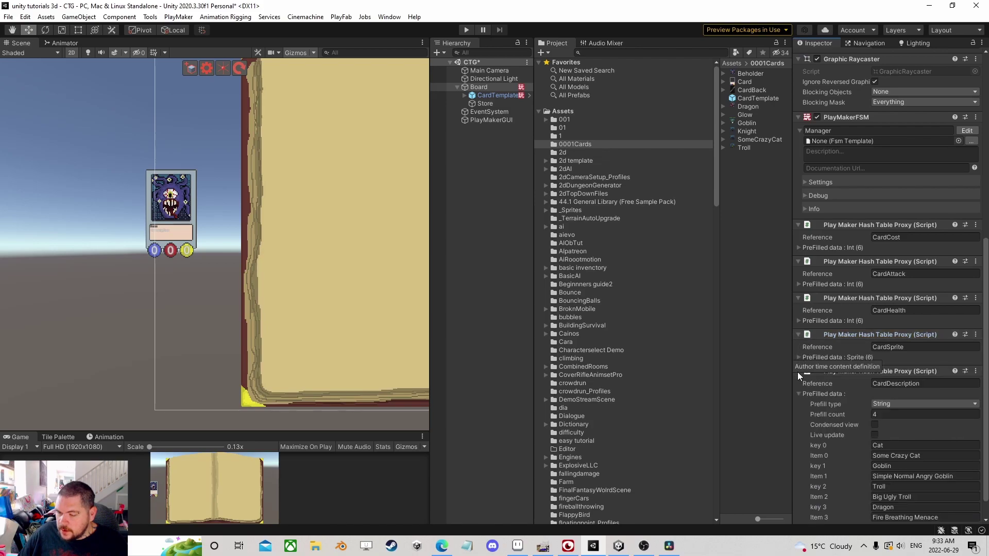
scroll(893, 386, "down", 1)
left_click(882, 389)
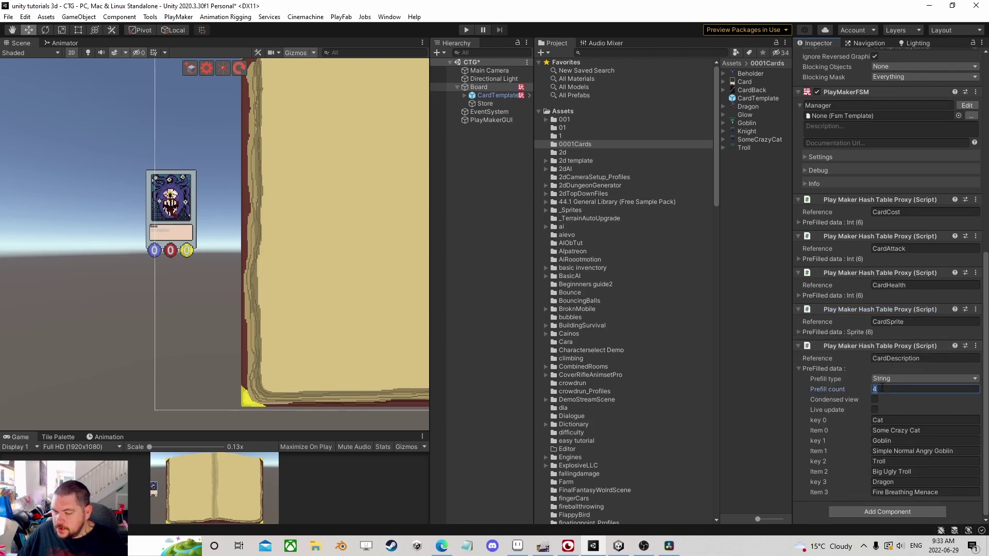
type("6")
left_click(947, 389)
Fill the first new CardDescription entry with the key Knight and the text "A Standard Guy In Armor"
scroll(897, 438, "down", 2)
left_click(894, 462)
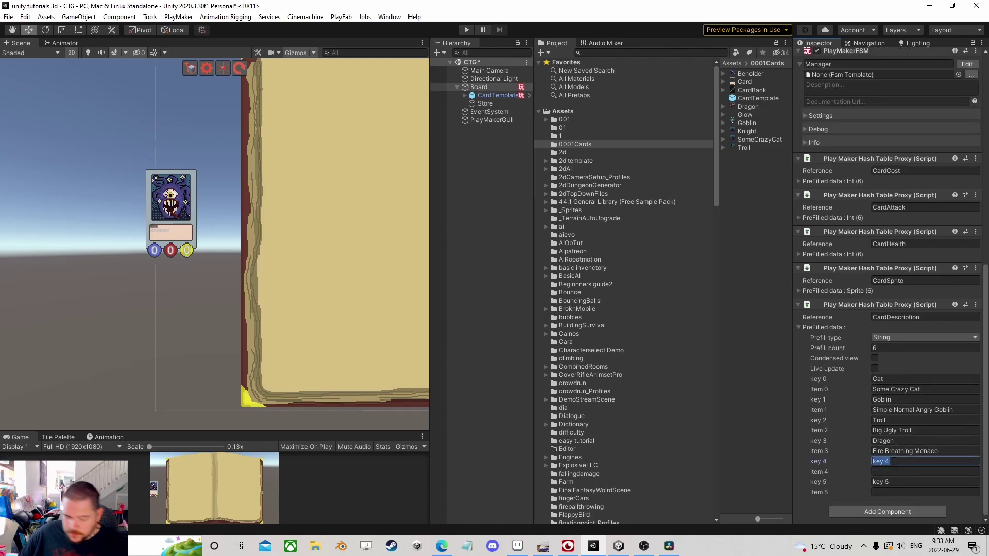
type("Knight")
key("Tab")
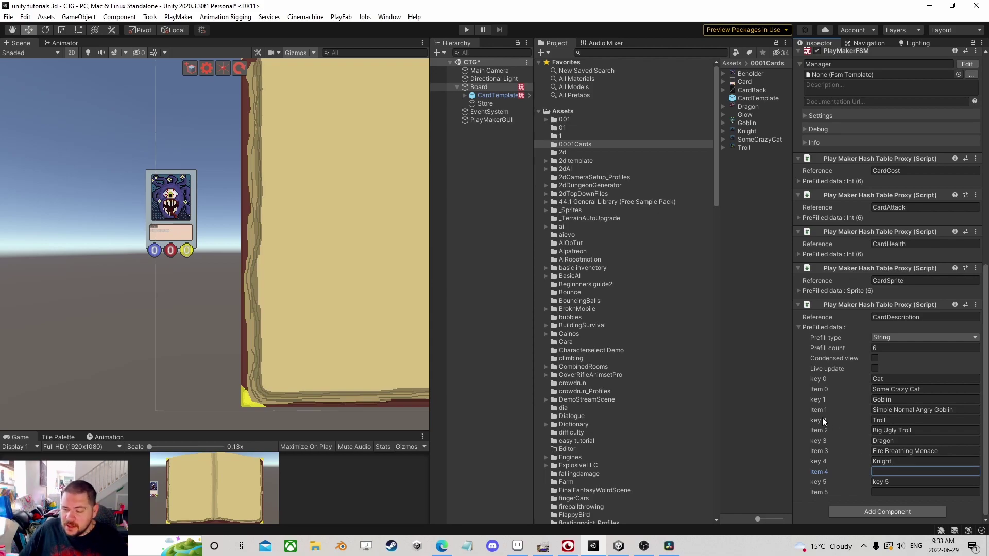
left_click(863, 378)
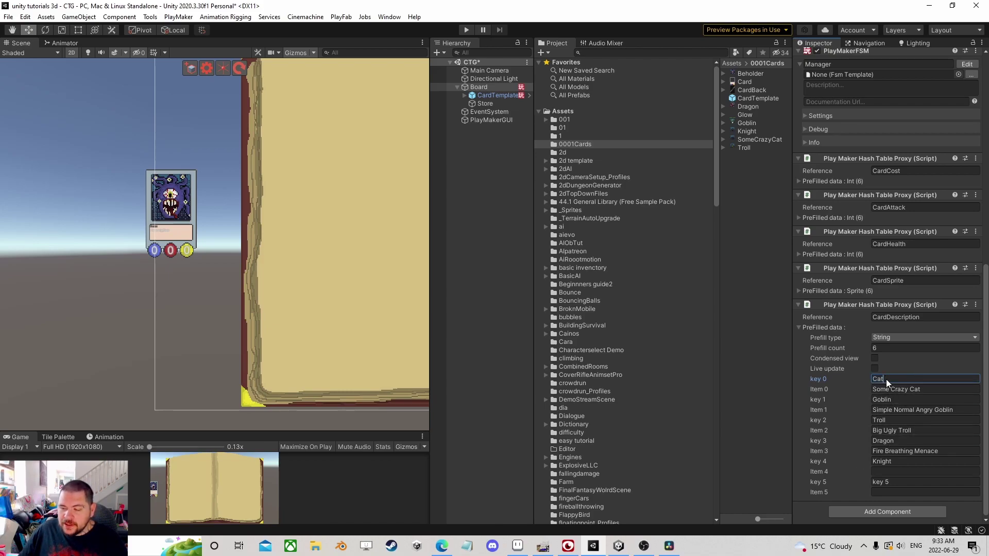
left_click(905, 391)
left_click(902, 379)
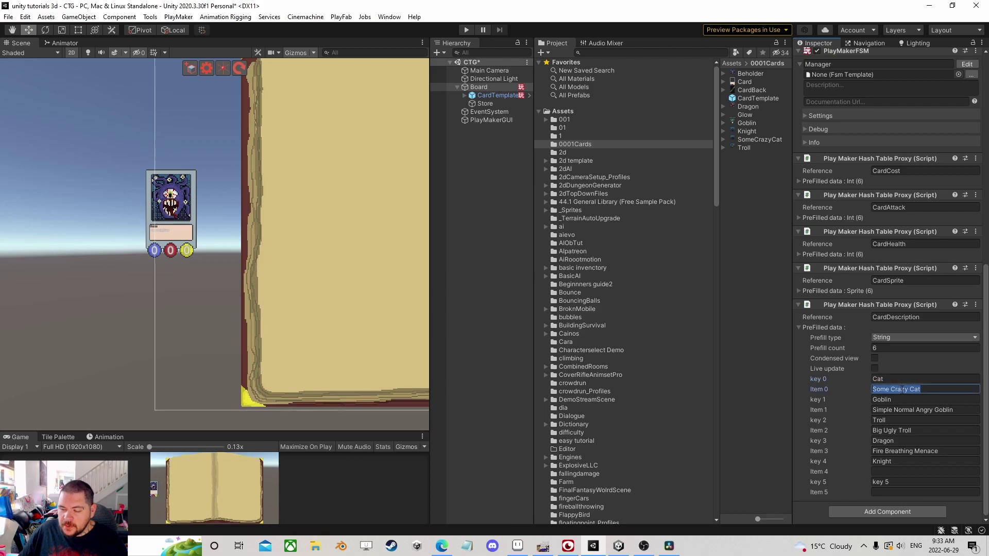
left_click(900, 471)
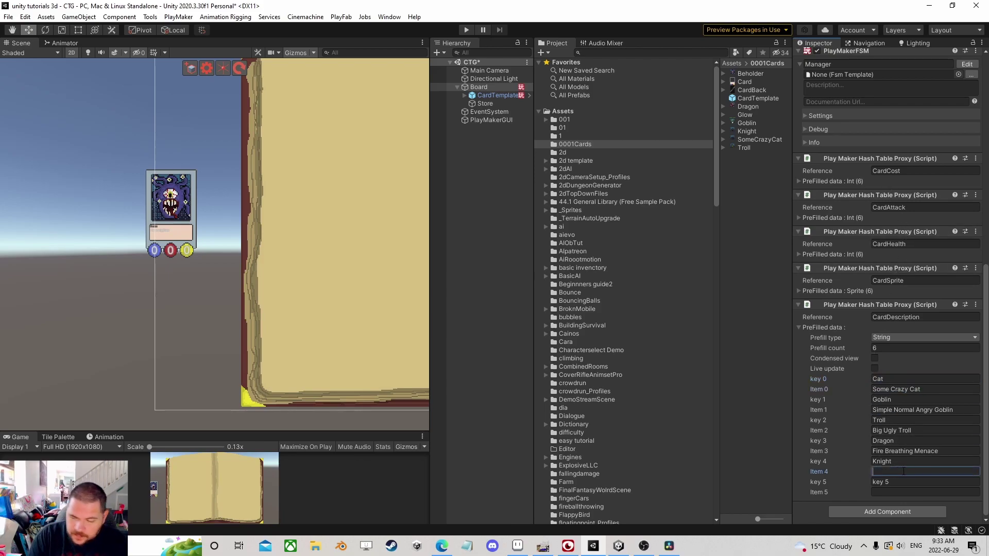
type("A Standard Guy ")
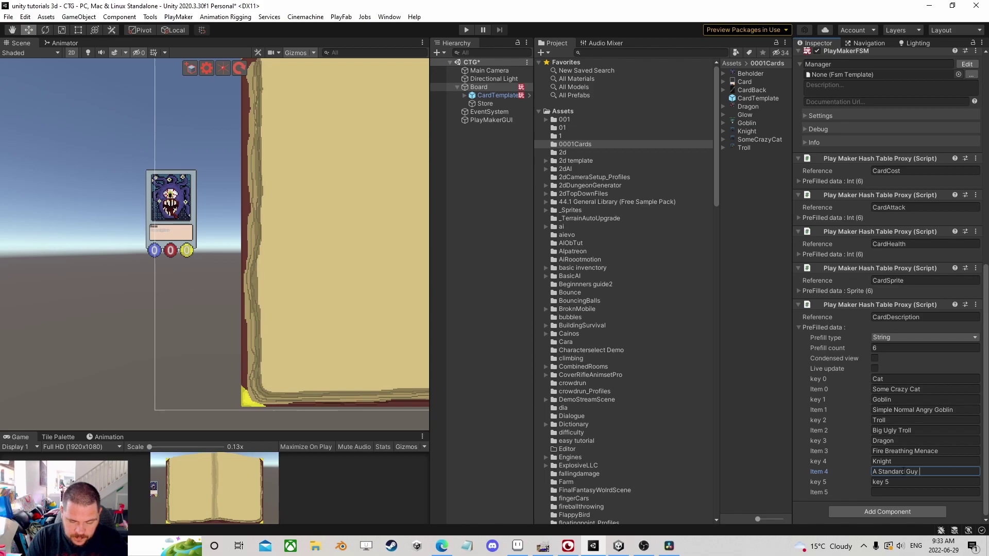
type("In Armor")
key("Tab")
Fill the last CardDescription entry with the key Beholder and the text "Mystical Create...of evil"
type("Beholder")
key("Tab")
type("M")
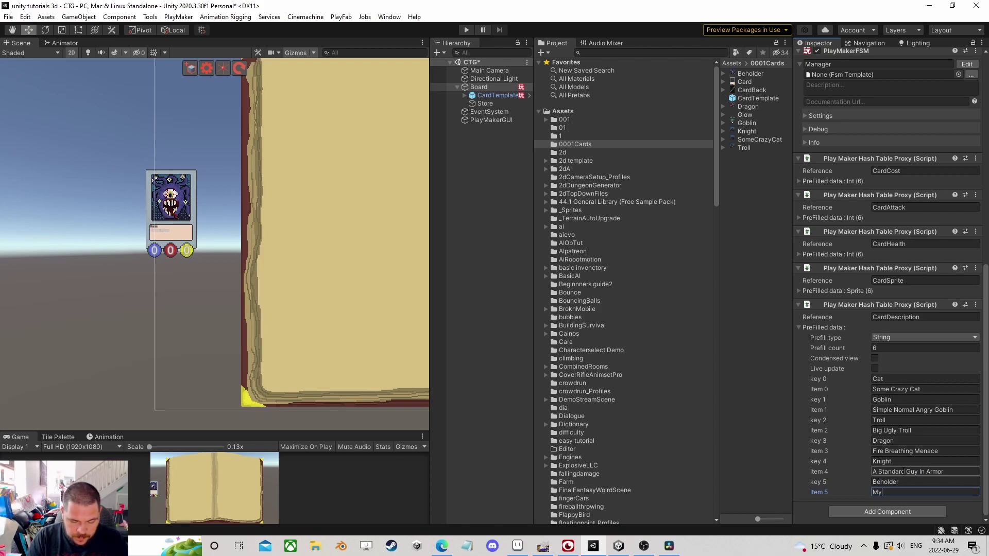
type("ystical ")
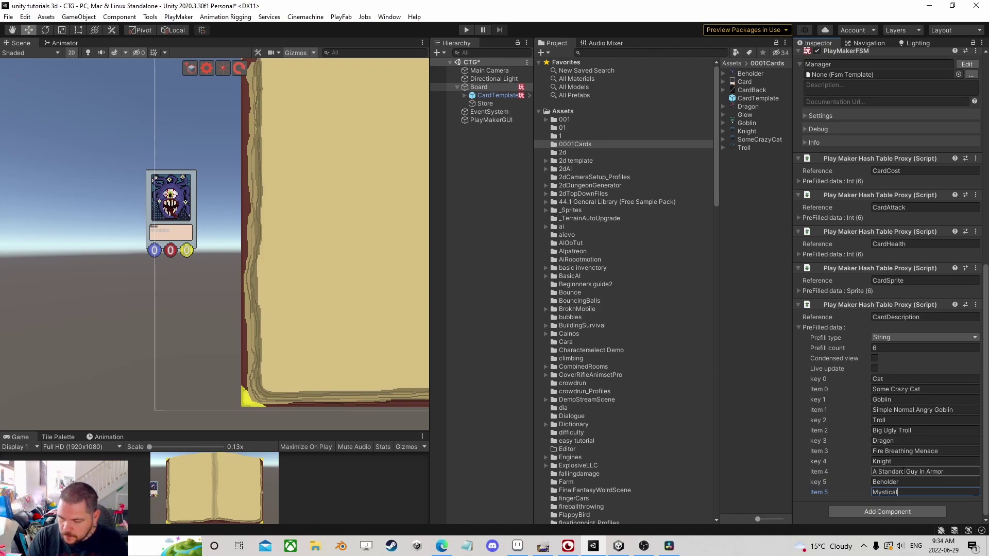
type("Create")
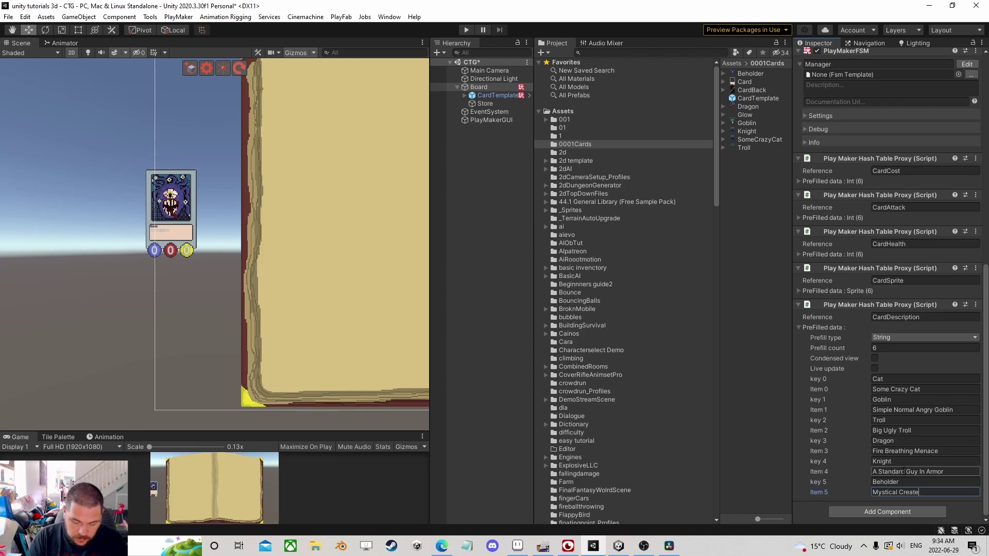
type("vil")
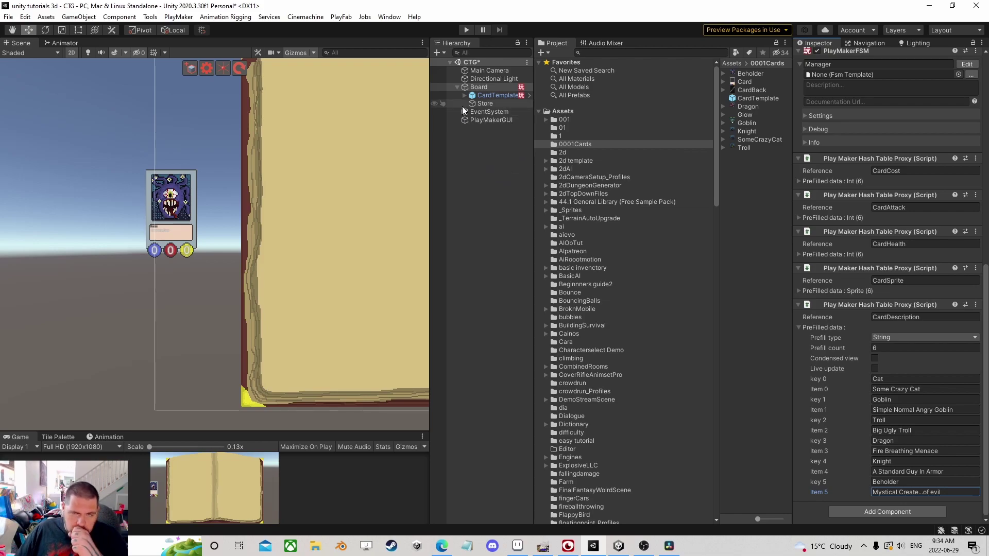
Turn off Raycast Target on the Image component of Board's Store object
left_click(456, 88)
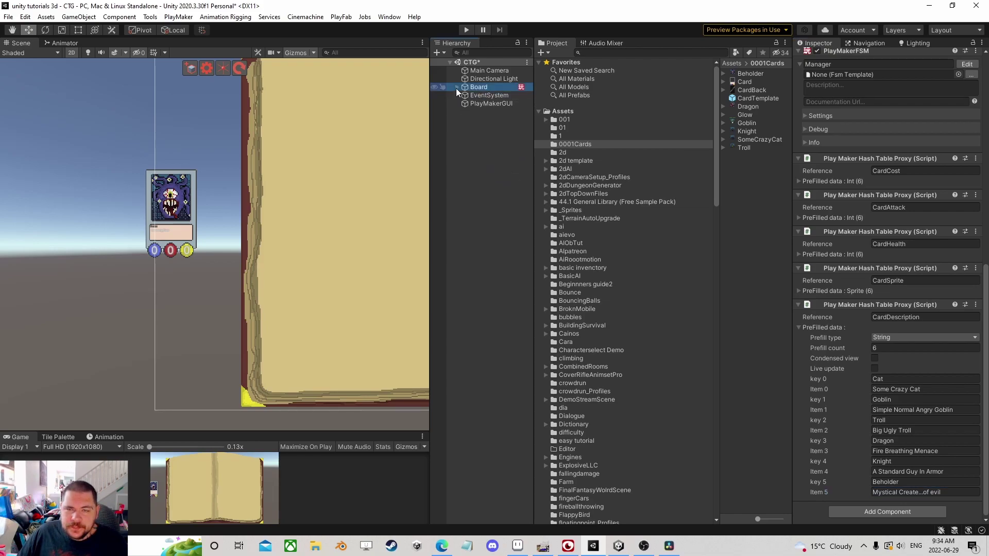
scroll(375, 144, "down", 1)
key("f")
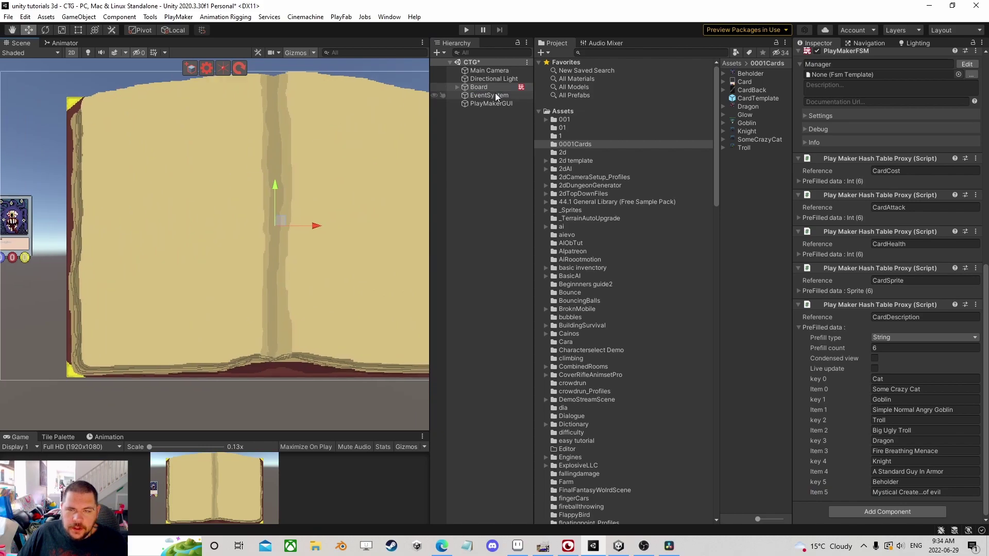
left_click(457, 88)
left_click(474, 103)
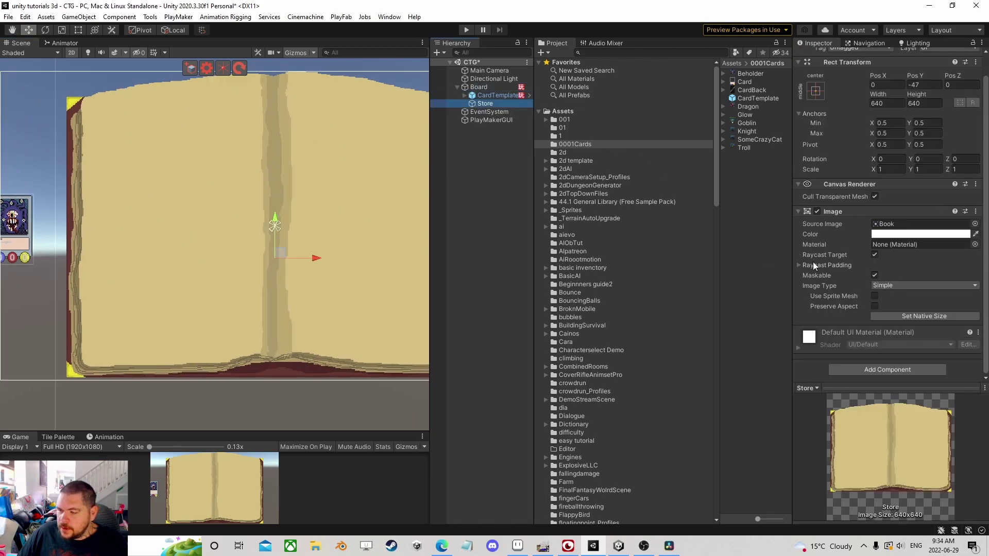
left_click(827, 255)
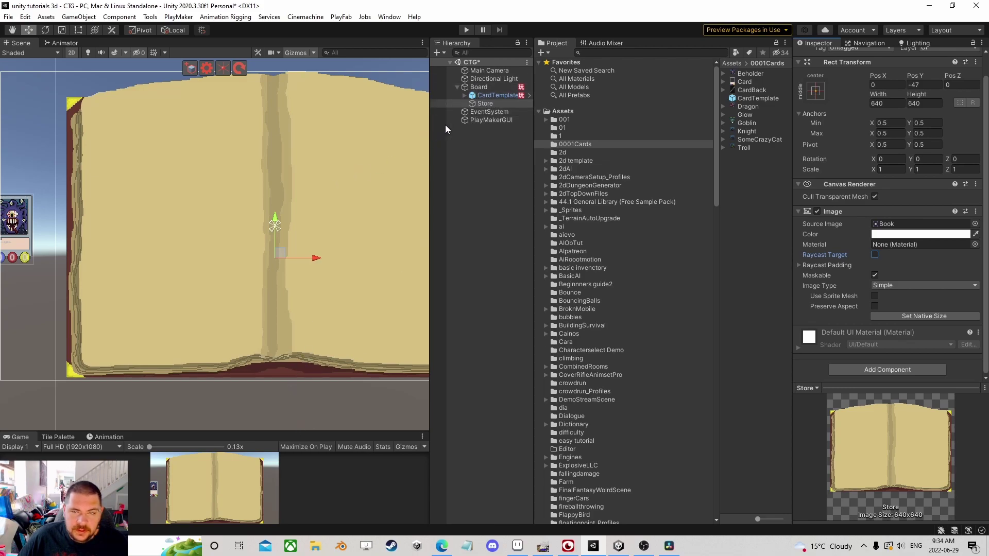
Set the Main Camera's background type to Solid Color
left_click(490, 70)
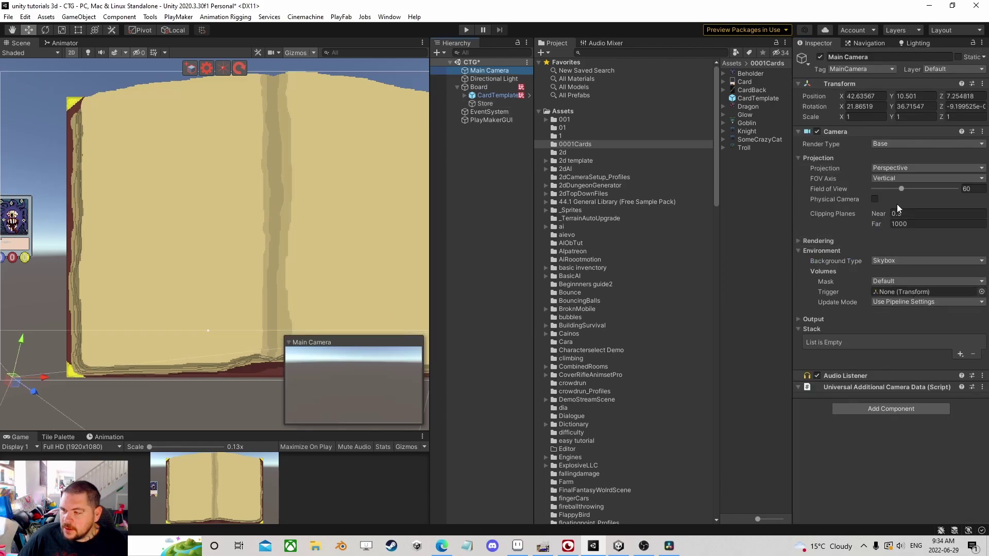
left_click(897, 260)
left_click(900, 284)
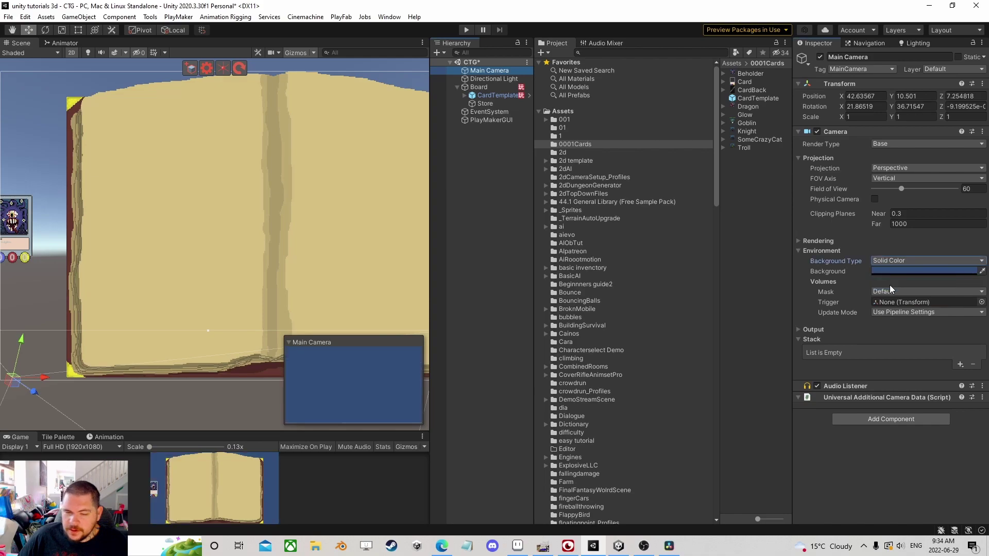
Set the Main Camera's solid background color to black
left_click(891, 268)
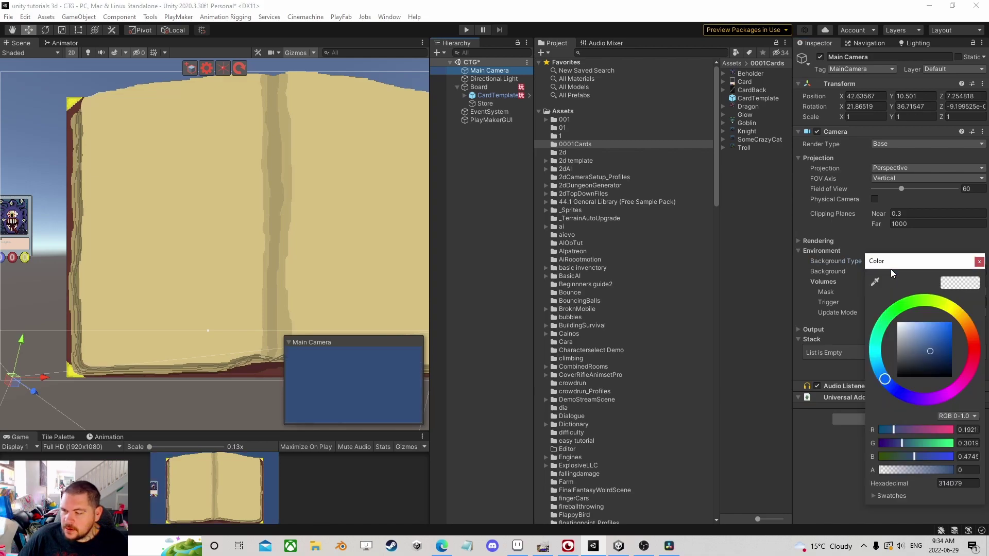
left_click_drag(916, 362, 917, 378)
left_click(979, 261)
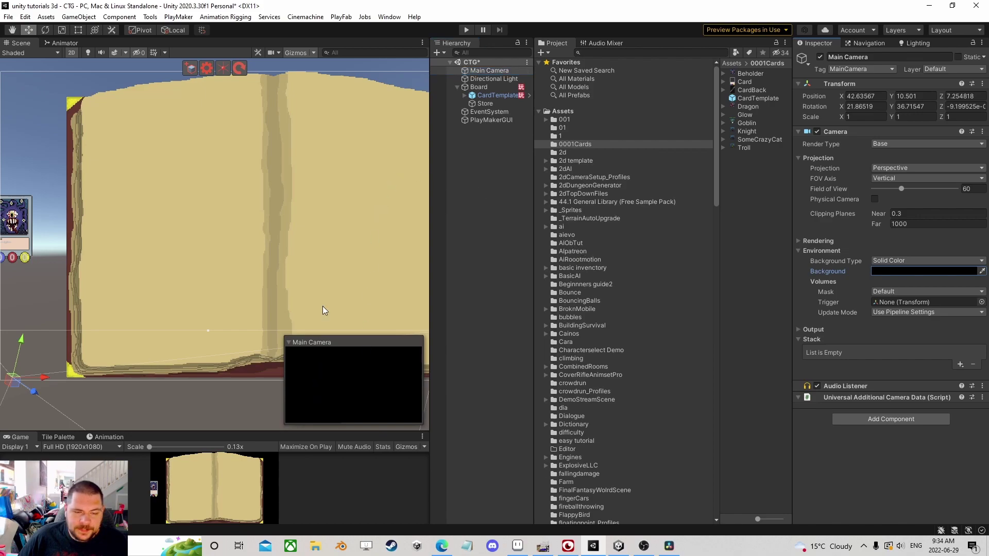
Collapse the CardDescription hash table component on the Board object
left_click(483, 88)
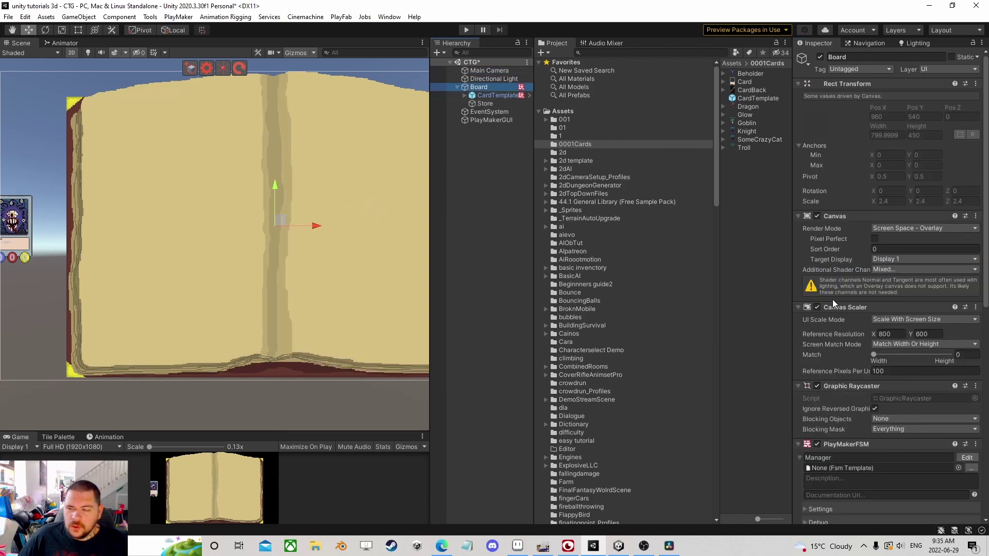
scroll(809, 366, "down", 10)
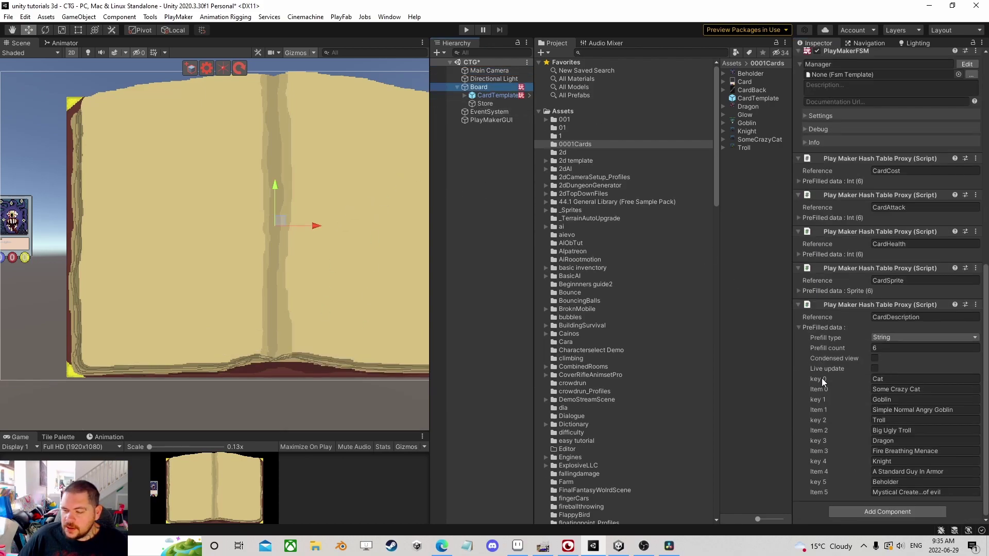
left_click(797, 305)
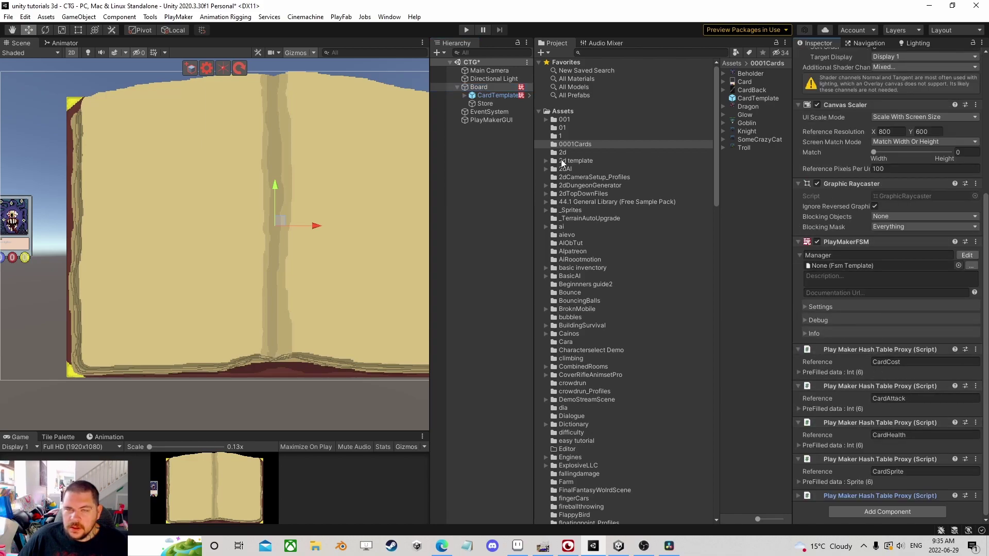
Create an empty game object at the root of the scene and name it Manager
right_click(481, 86)
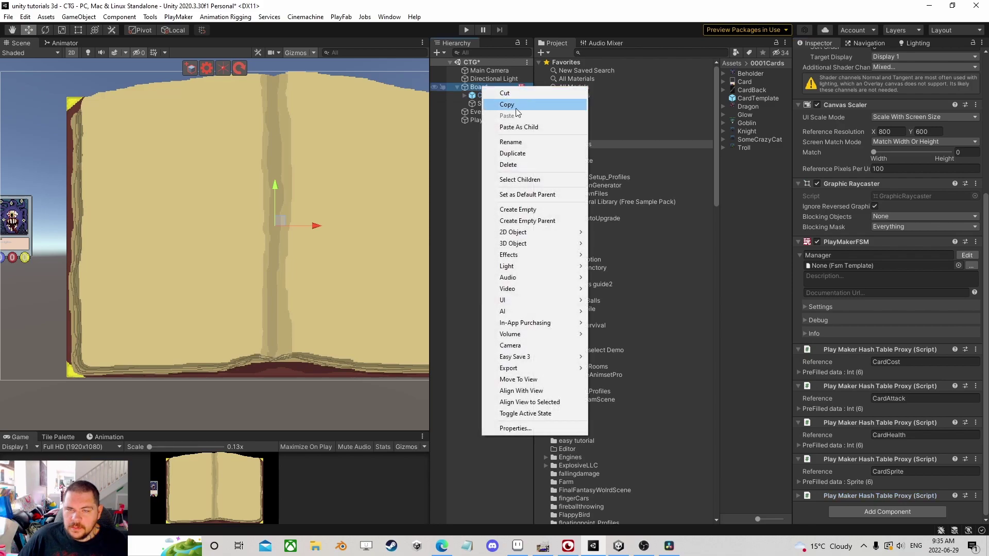
left_click(472, 141)
right_click(472, 138)
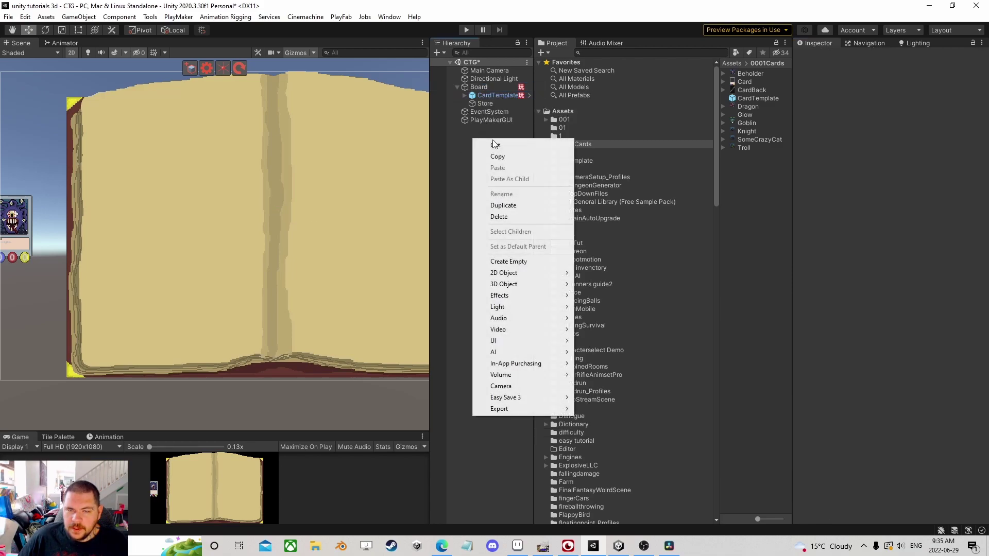
left_click(513, 261)
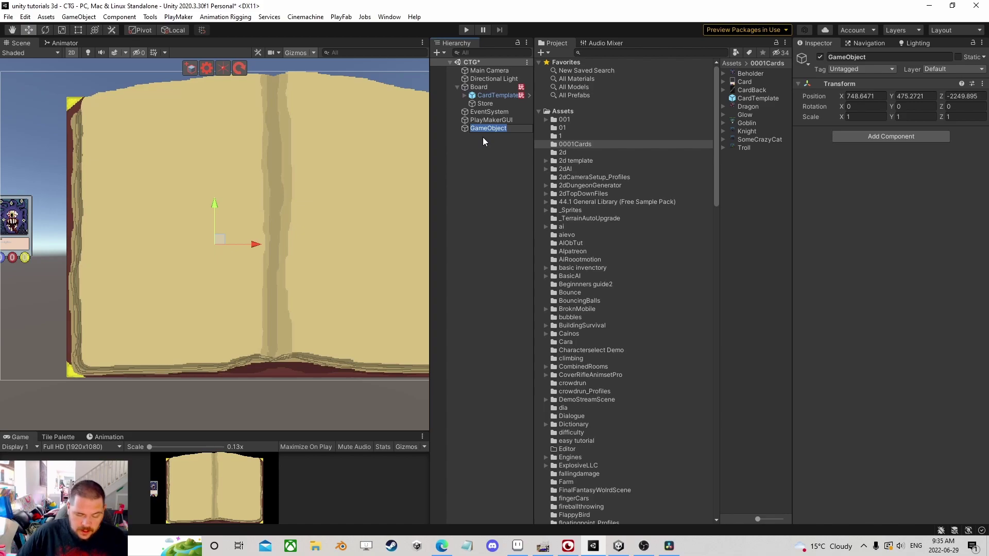
type("Pla")
type("Manager")
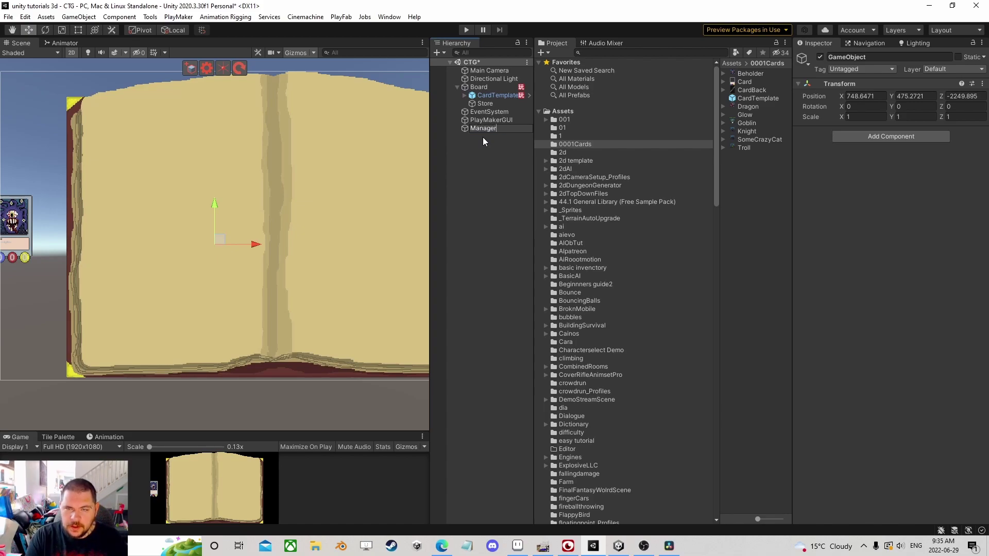
key("Return")
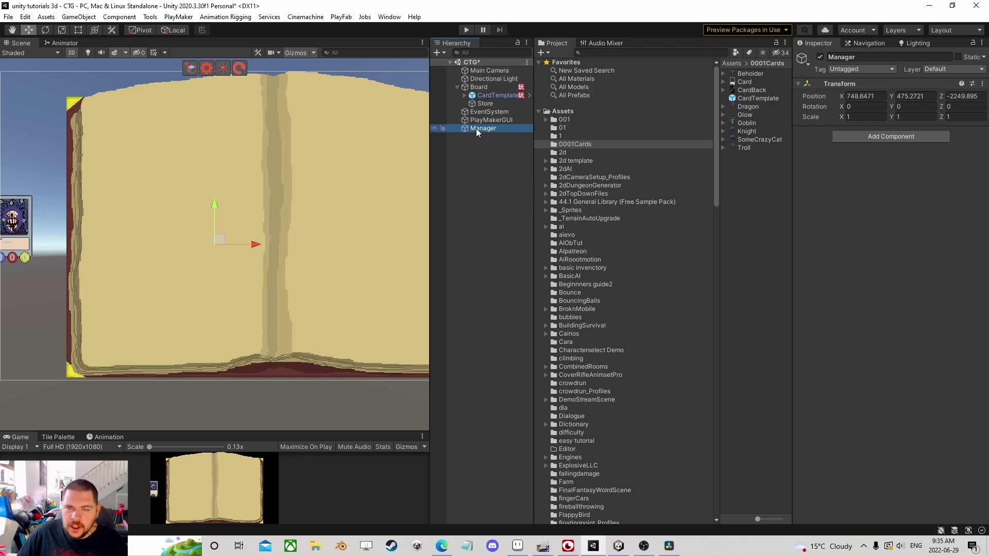
right_click(476, 128)
left_click(520, 251)
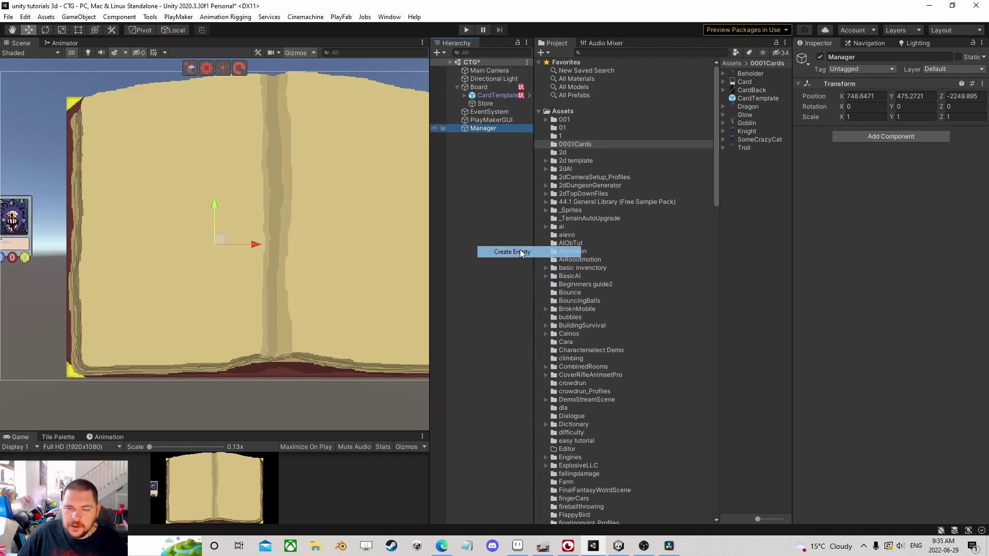
key("ctrl+d")
key("ctrl+d")
key("ctrl+d")
left_click(493, 144)
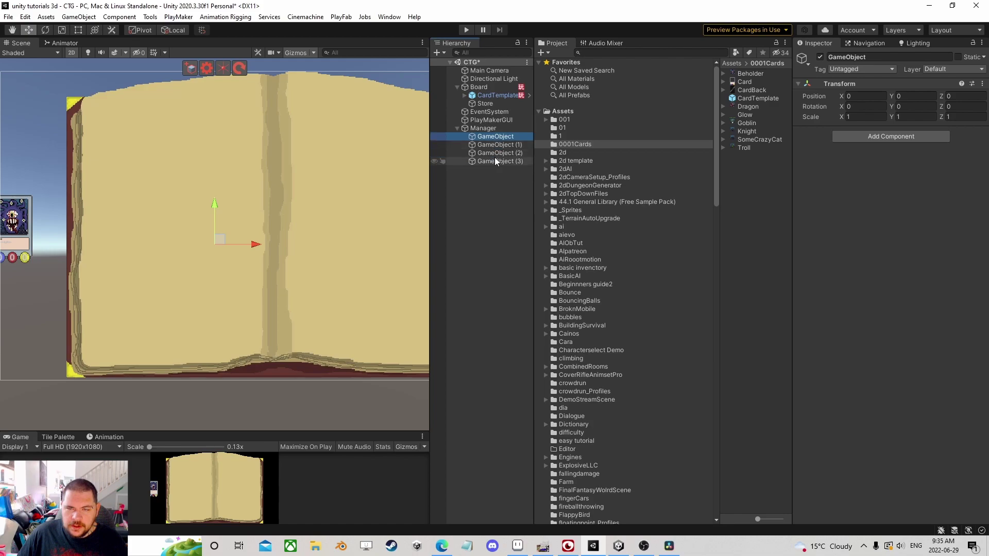
left_click(494, 153)
left_click(487, 137)
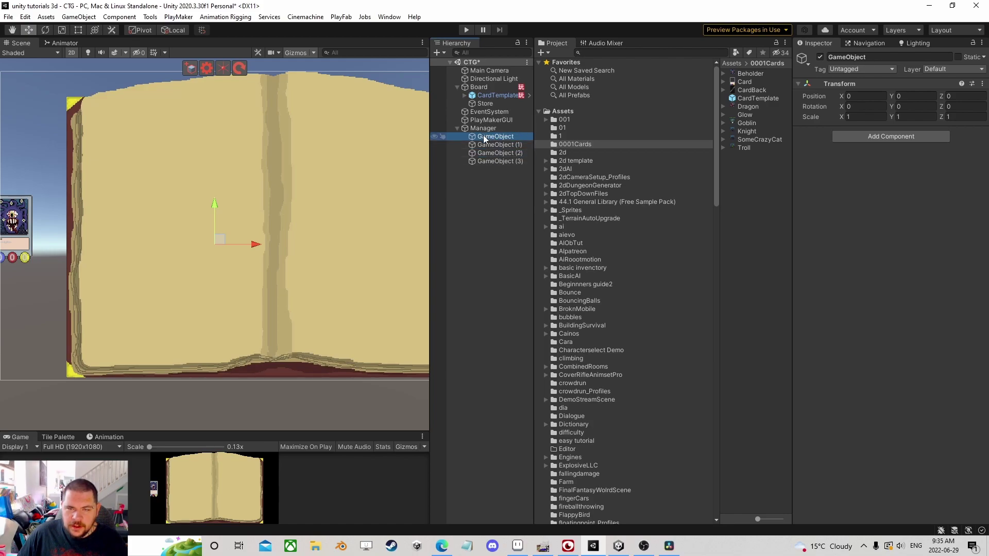
left_click(490, 145)
left_click(490, 137)
left_click(496, 162, "shift")
Add a Play Maker Hash Table Proxy component to the Manager object
left_click(495, 128)
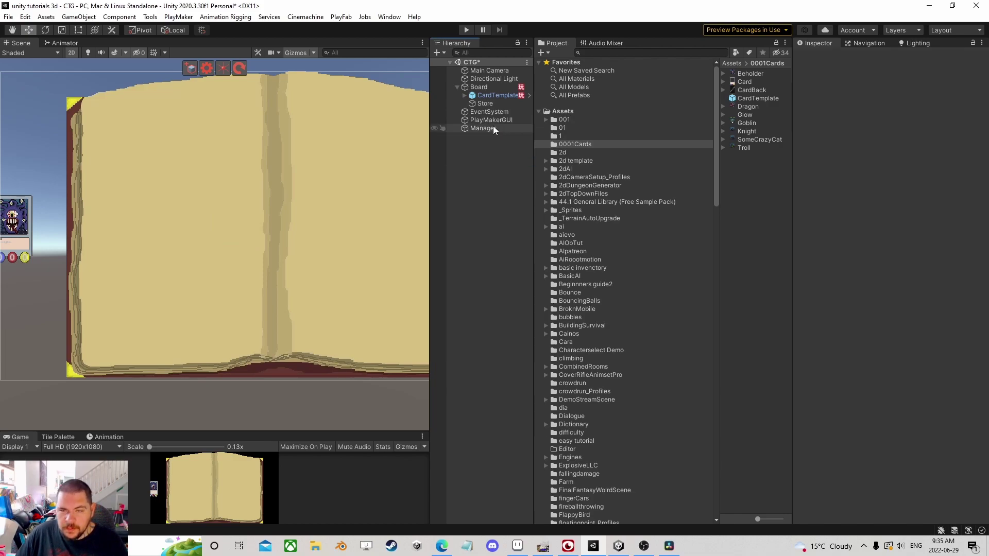
left_click(861, 148)
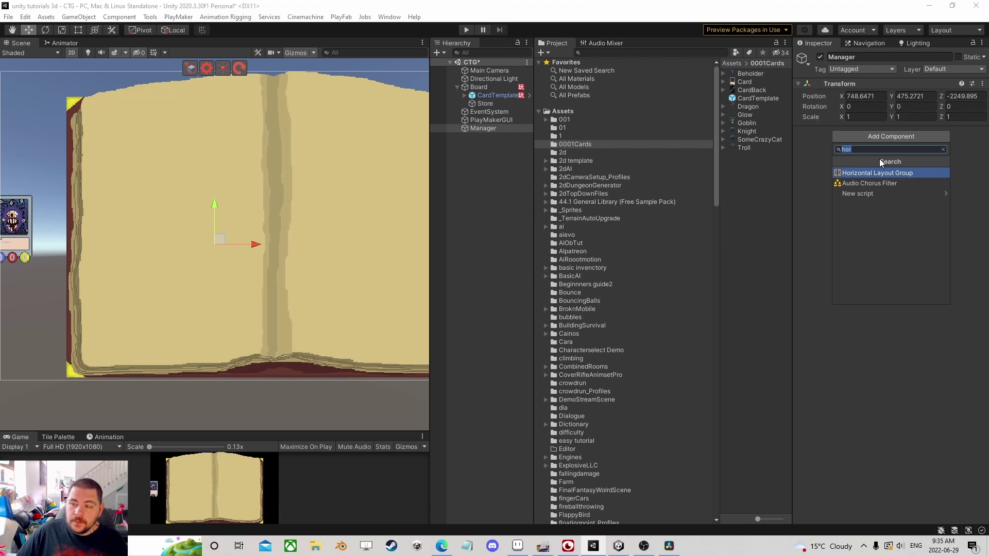
type("proxy")
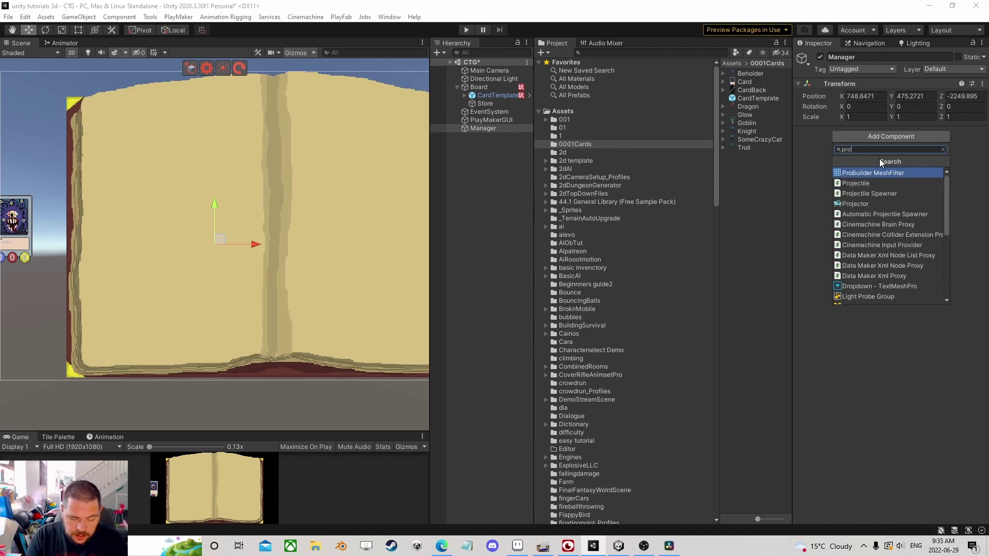
key("Down")
key("Down")
key("Down")
key("Down")
key("Down")
key("Down")
key("Down")
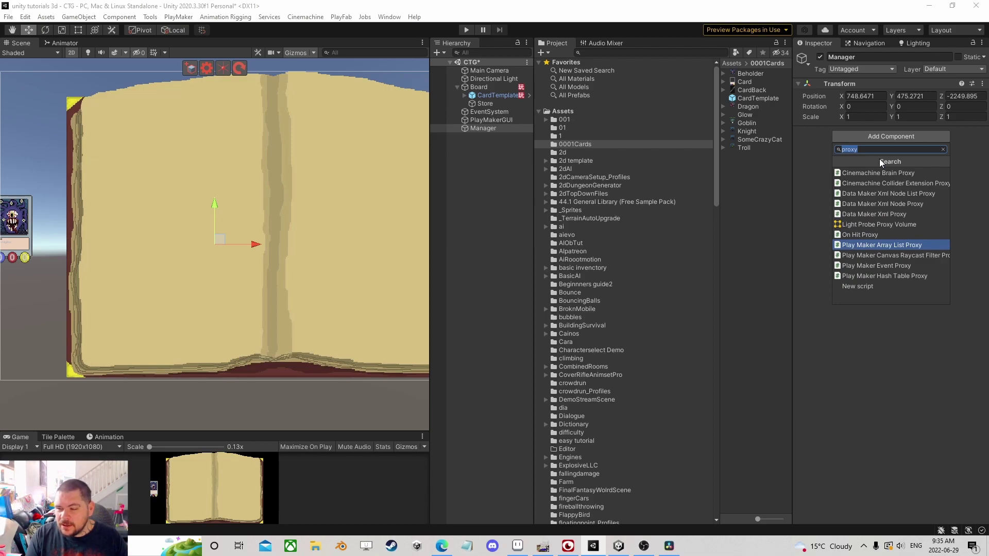
key("Down")
key("Down")
key("Down")
key("Return")
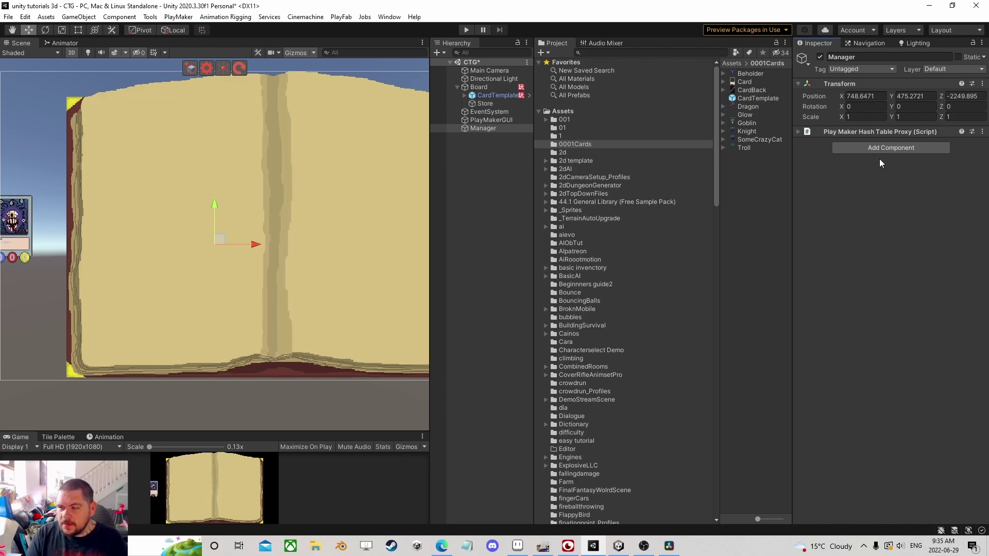
Set the Manager hash table's reference to PlayersInventory and its prefill type to Int
left_click(800, 132)
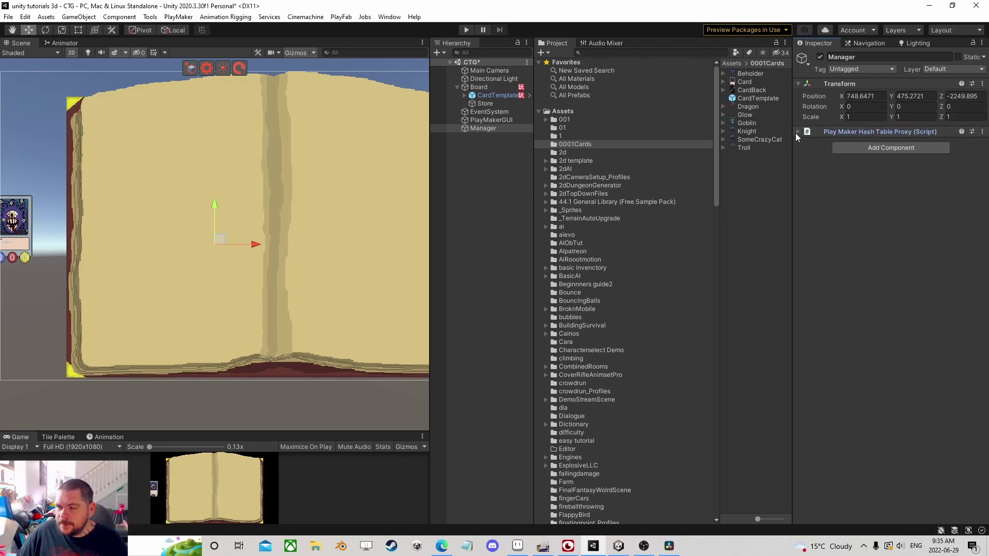
left_click(893, 144)
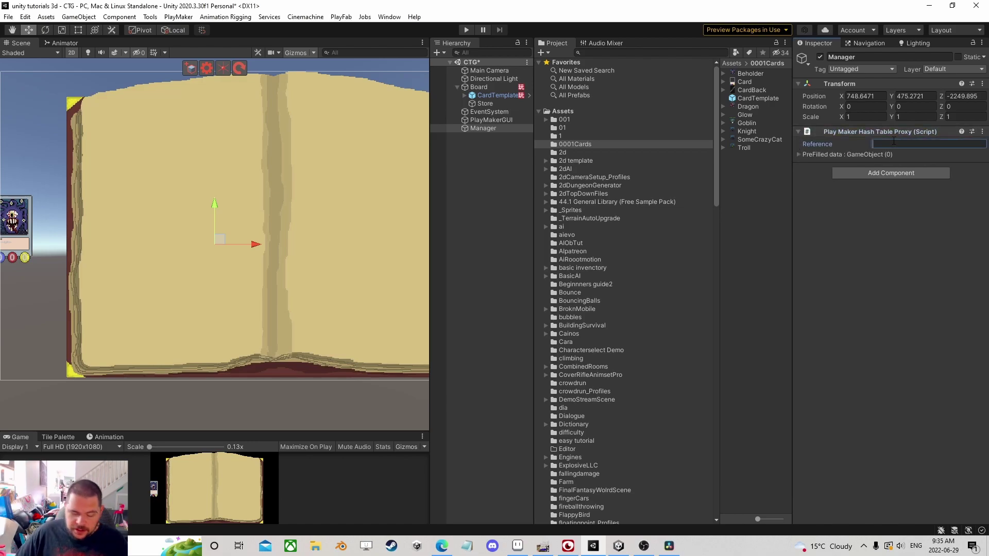
type("Players")
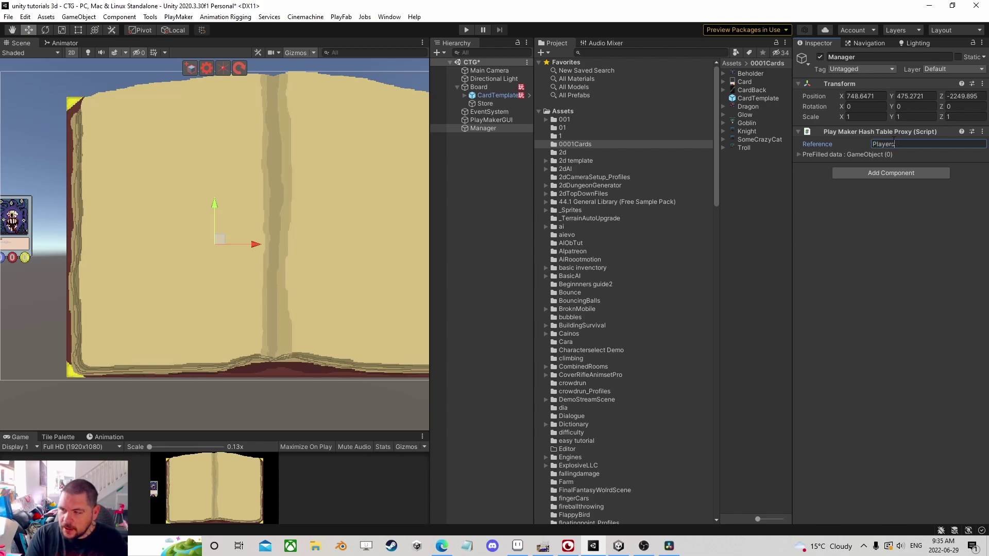
type("Inventory")
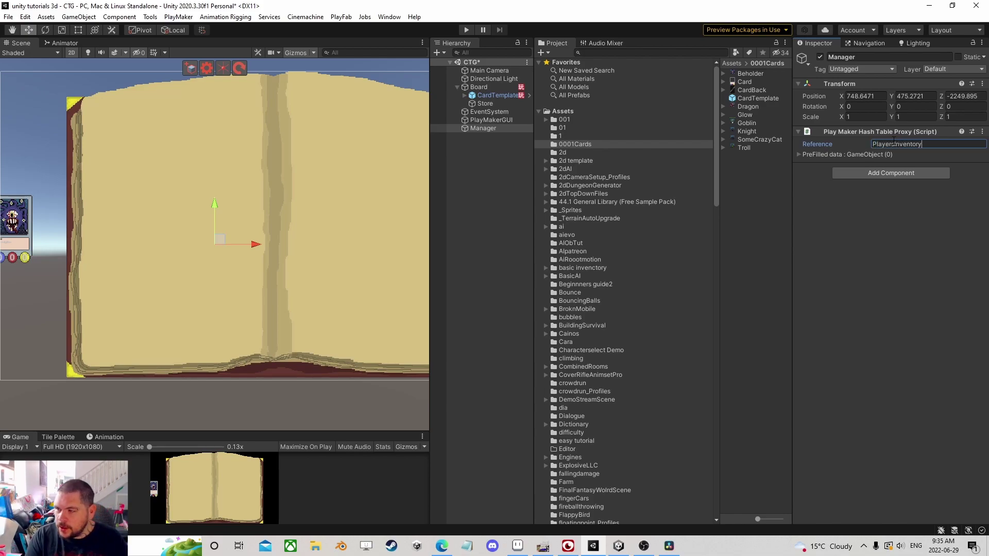
left_click(800, 157)
left_click(799, 155)
left_click(886, 164)
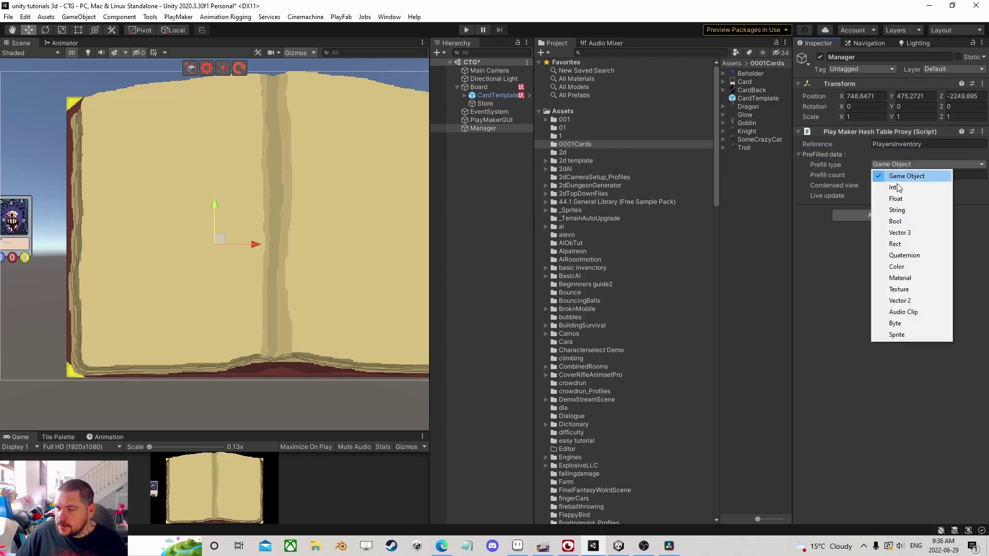
left_click(899, 189)
left_click(898, 175)
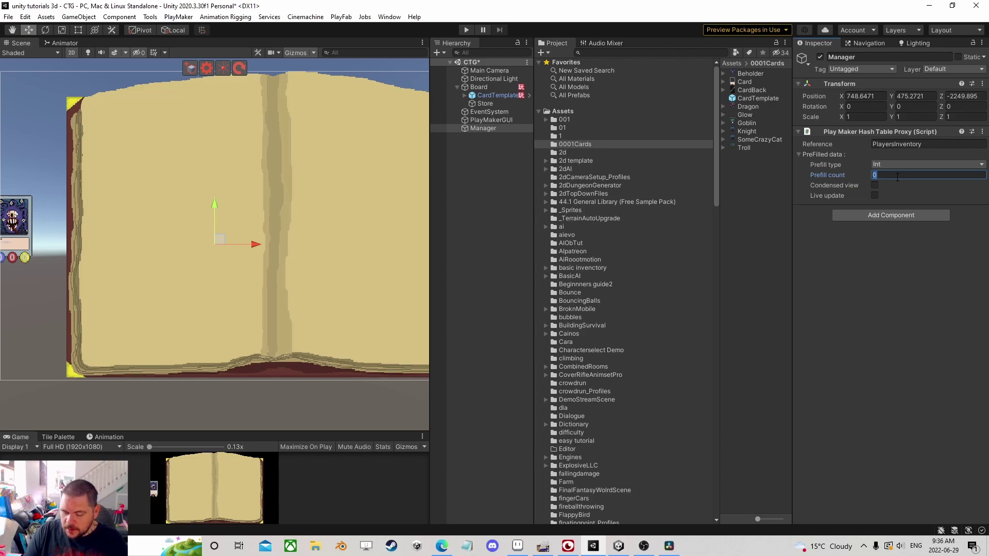
type("4")
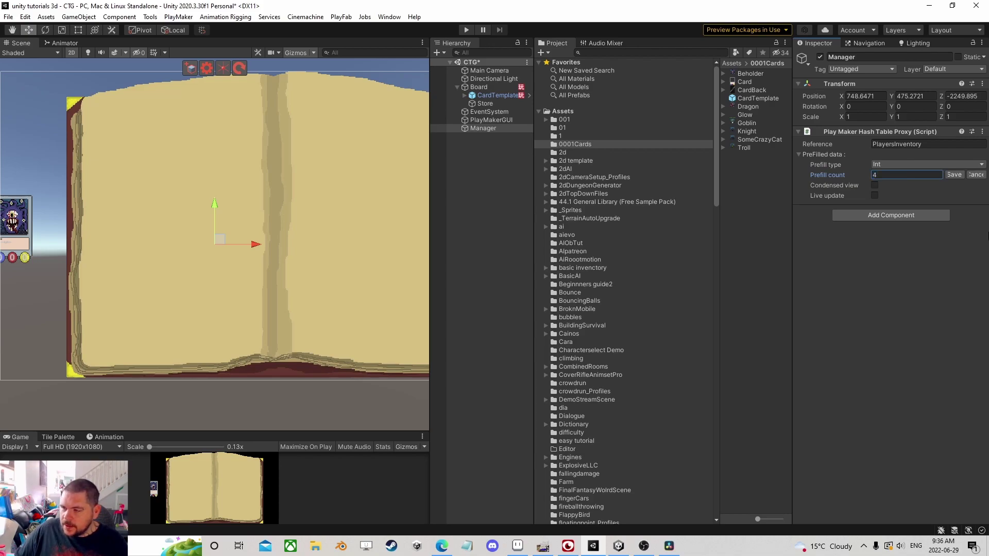
left_click(956, 175)
left_click(897, 206)
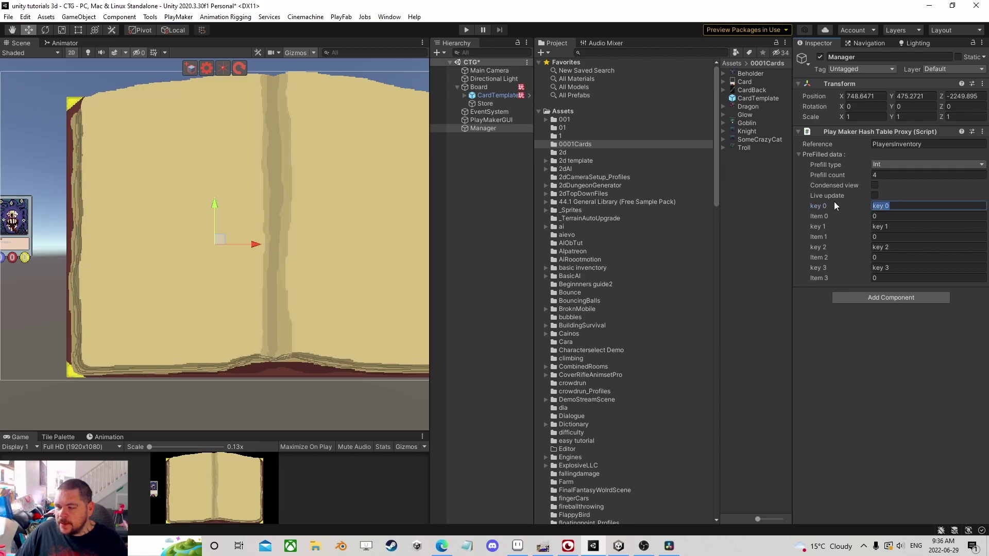
key("Tab")
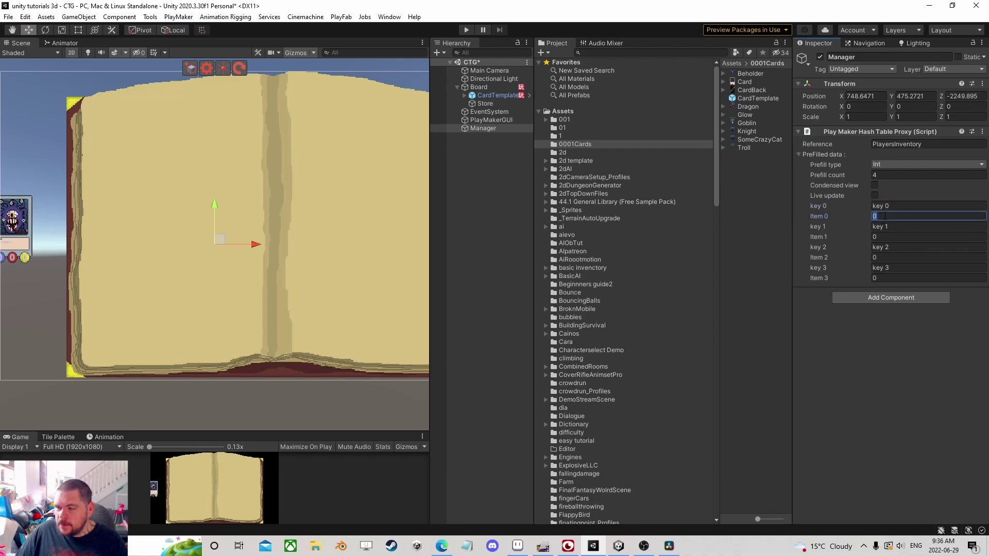
left_click(888, 175)
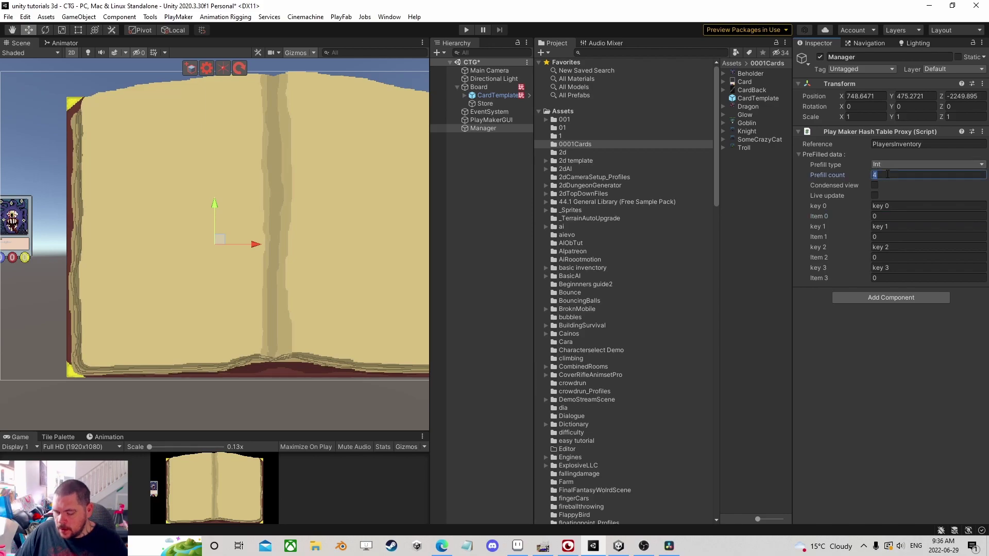
type("0")
left_click(952, 175)
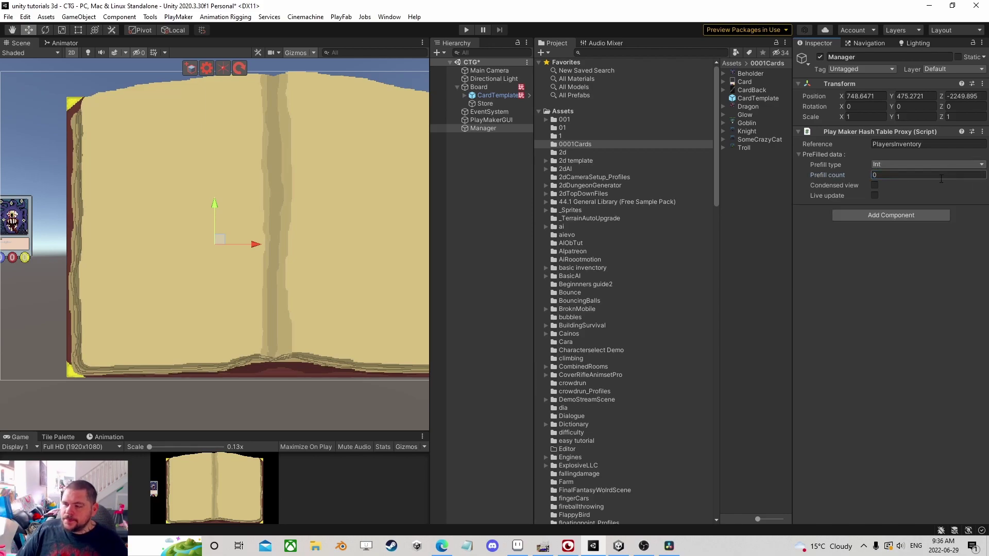
Add a Play Maker Array List Proxy component to Manager with the reference BattleDeck
left_click(799, 154)
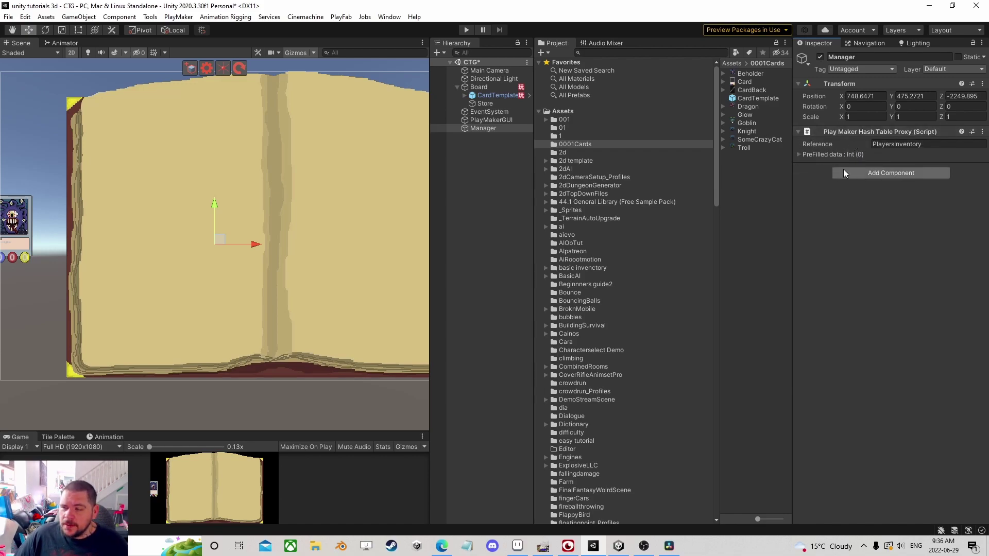
left_click(867, 172)
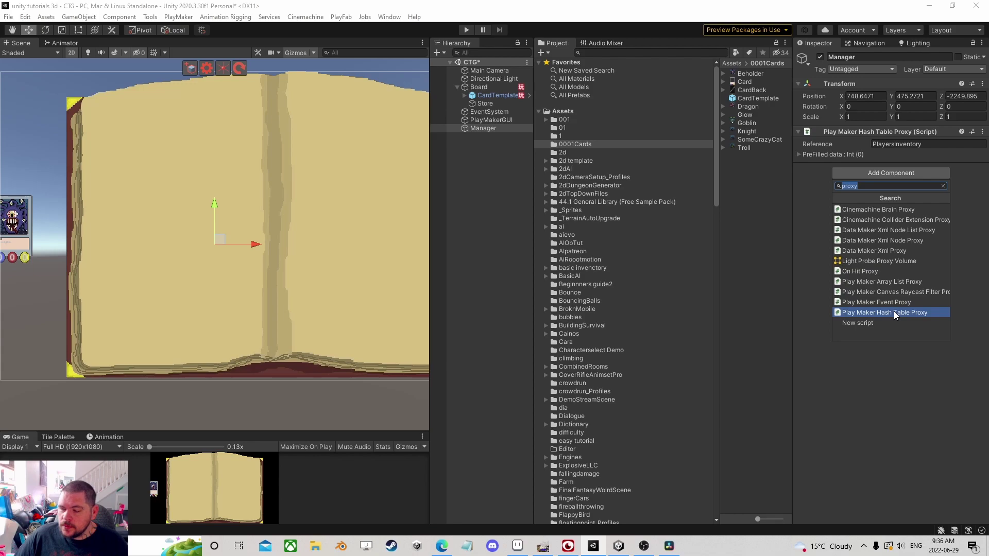
left_click(886, 283)
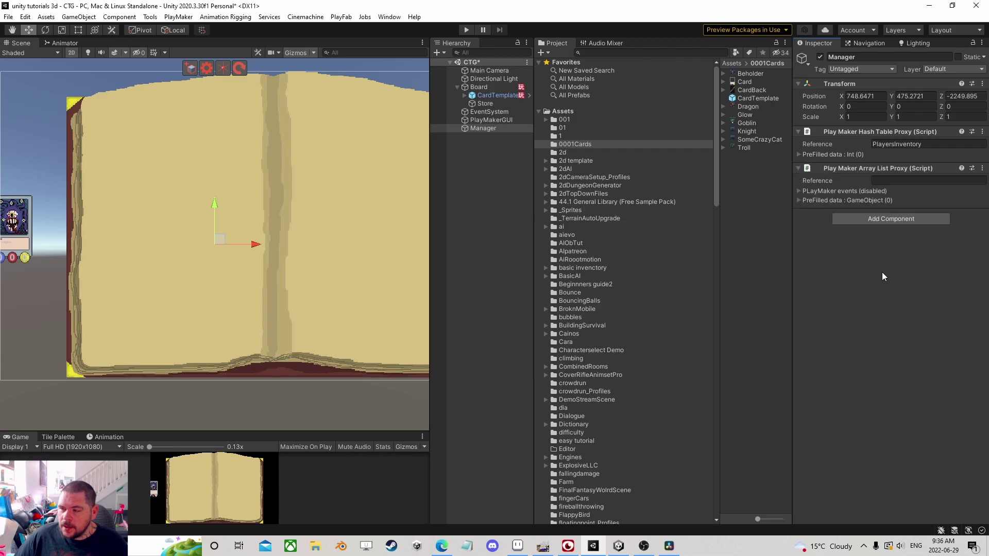
left_click(885, 180)
type("BattleDeck")
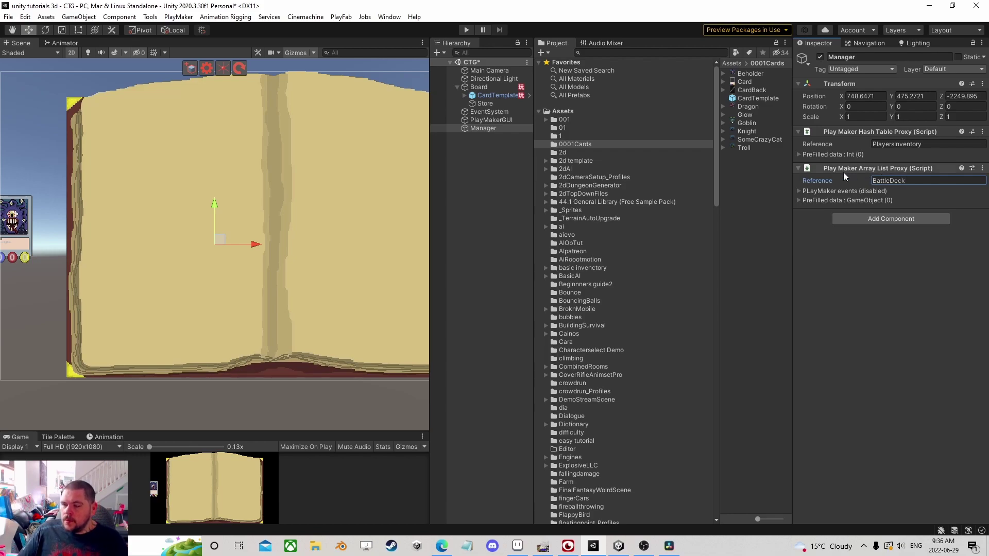
Set the prefill type of Manager's BattleDeck array list to String
left_click(799, 200)
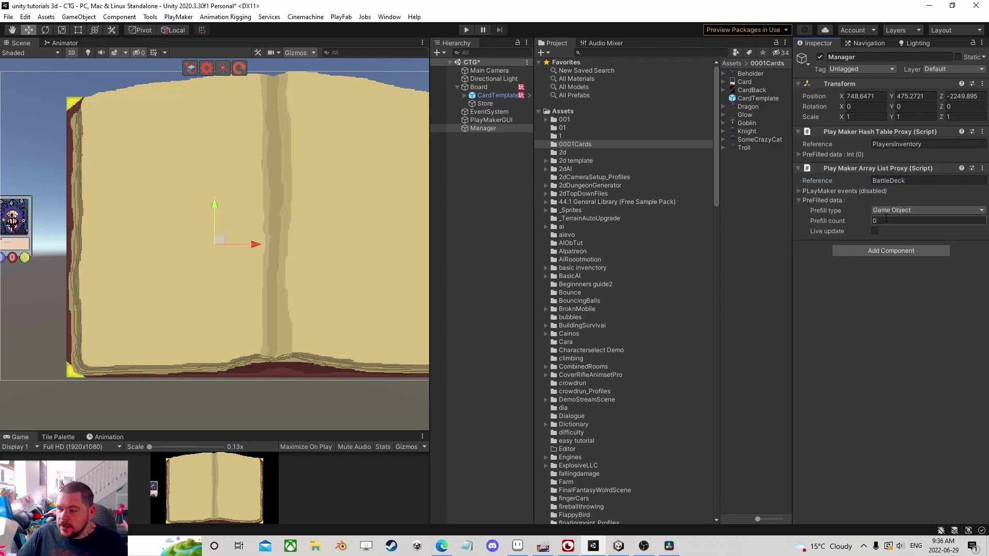
left_click(906, 210)
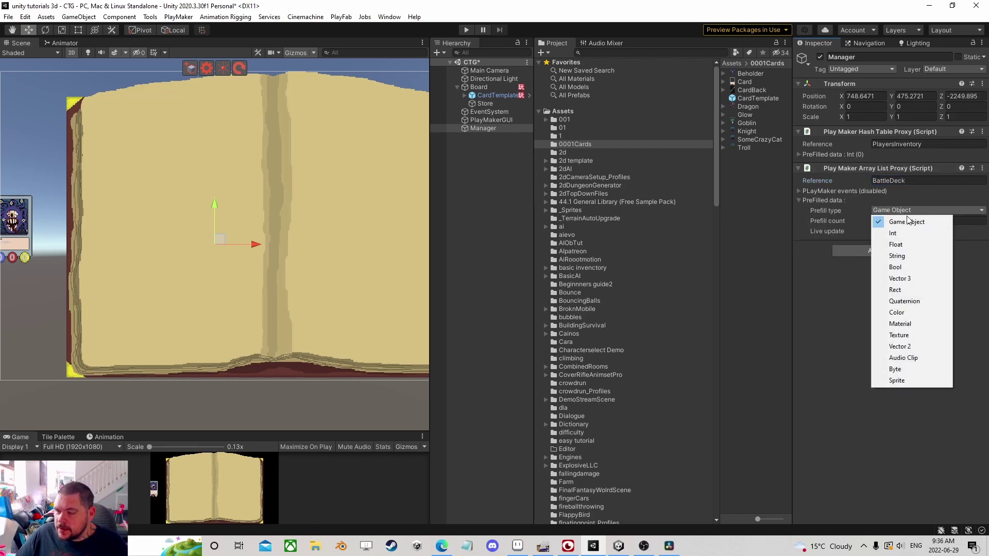
left_click(922, 255)
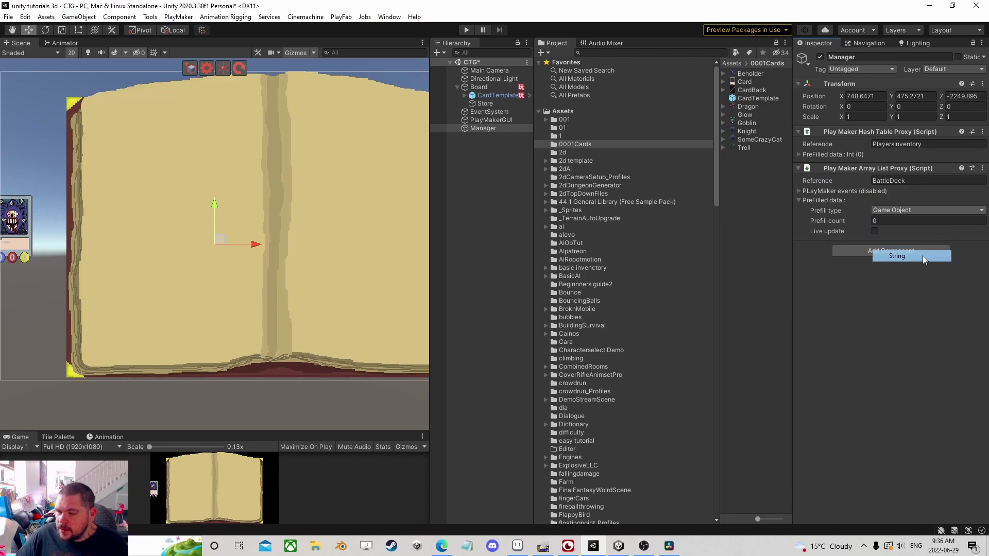
left_click(801, 200)
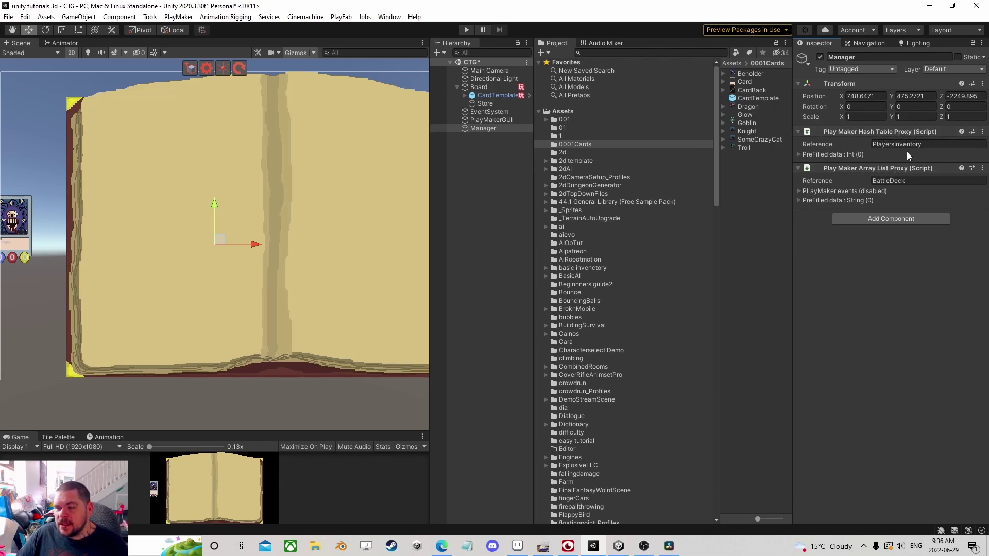
Review the prefilled data settings of Manager's proxies and the card hash tables on the Board object
left_click(799, 154)
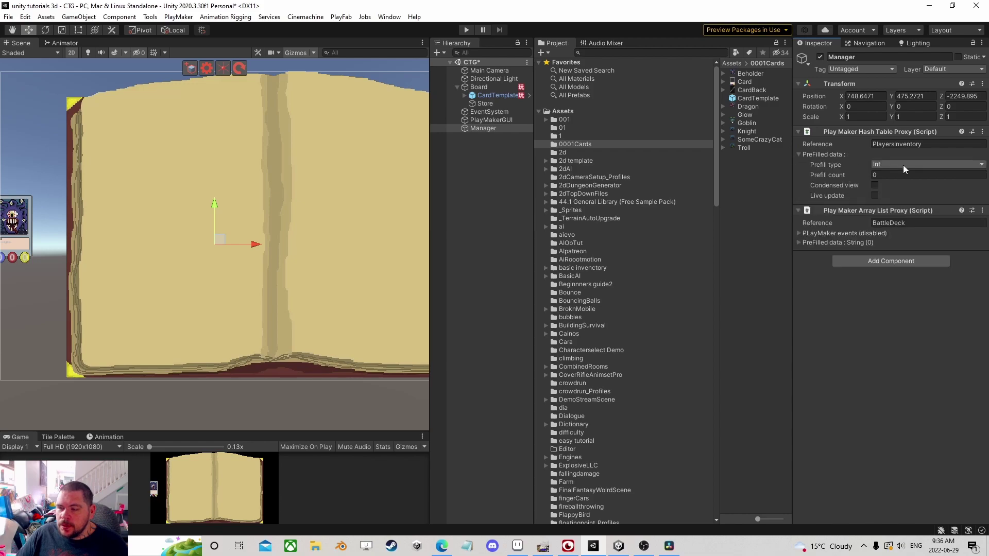
left_click(798, 154)
left_click(479, 87)
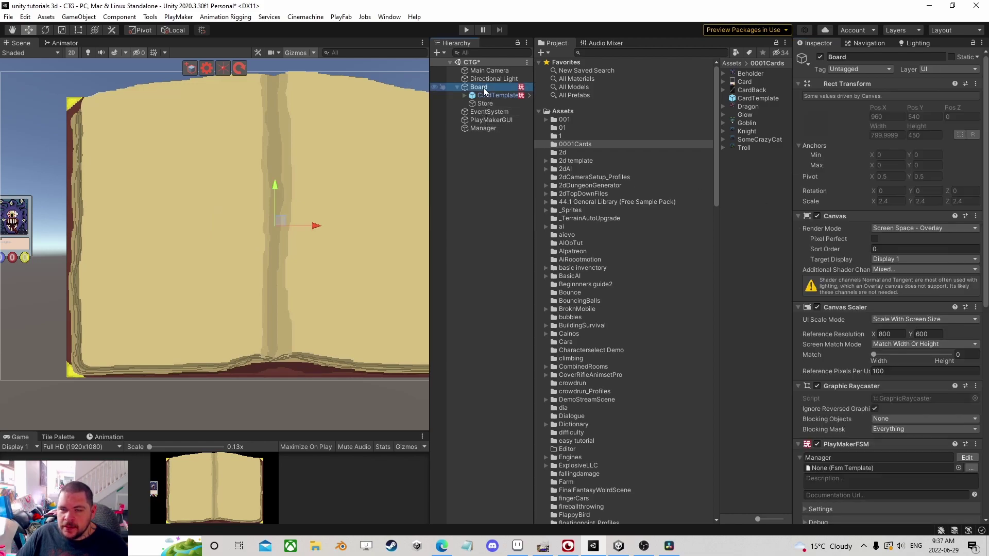
scroll(922, 347, "down", 5)
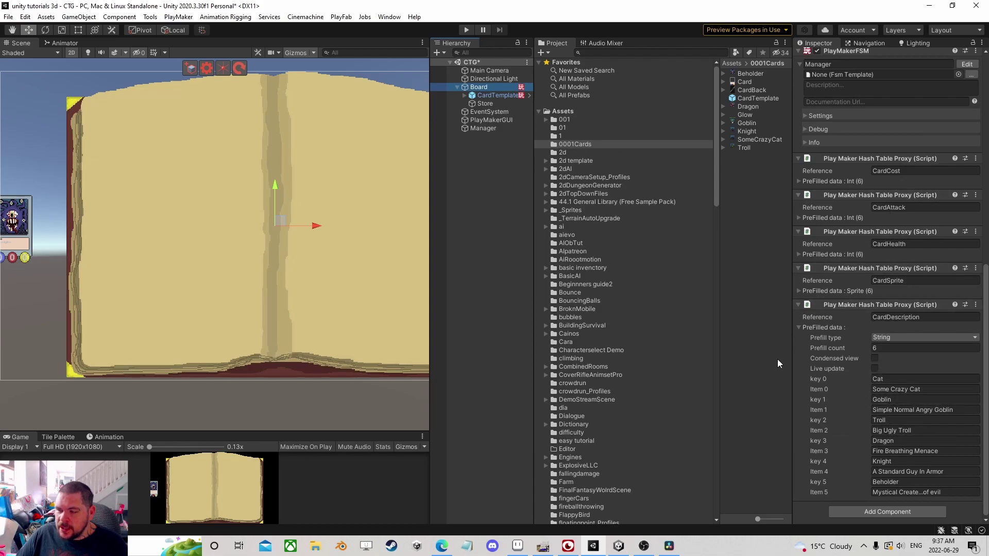
left_click(799, 304)
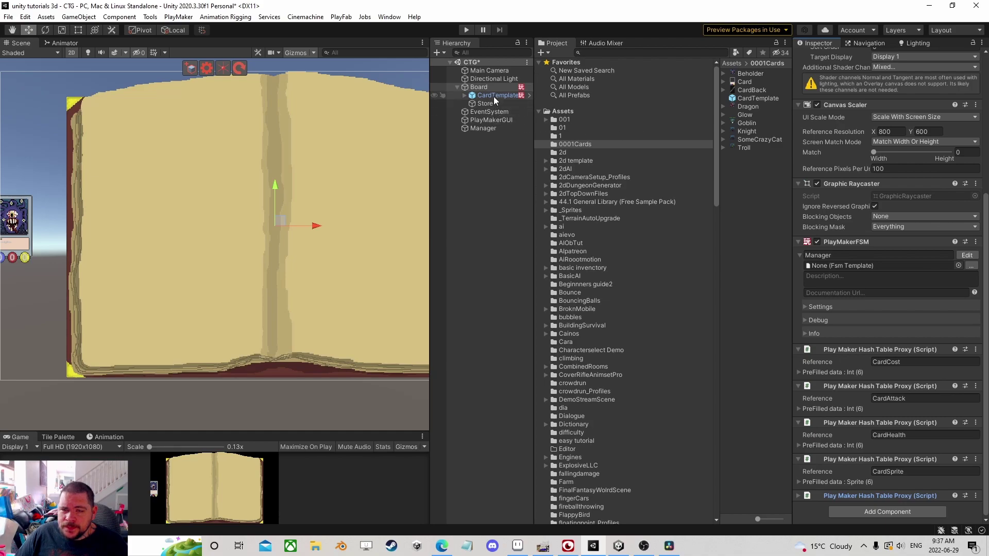
left_click(483, 128)
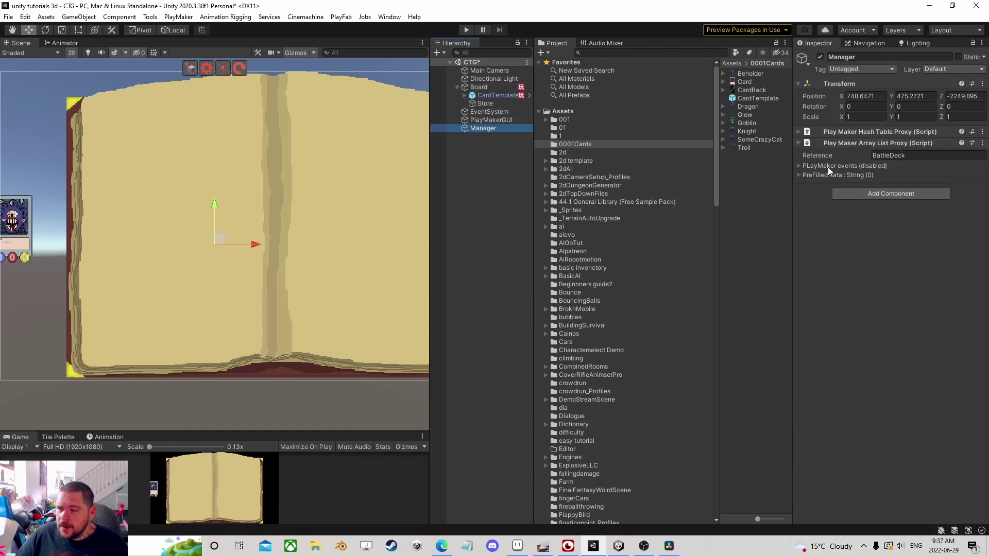
left_click(933, 158)
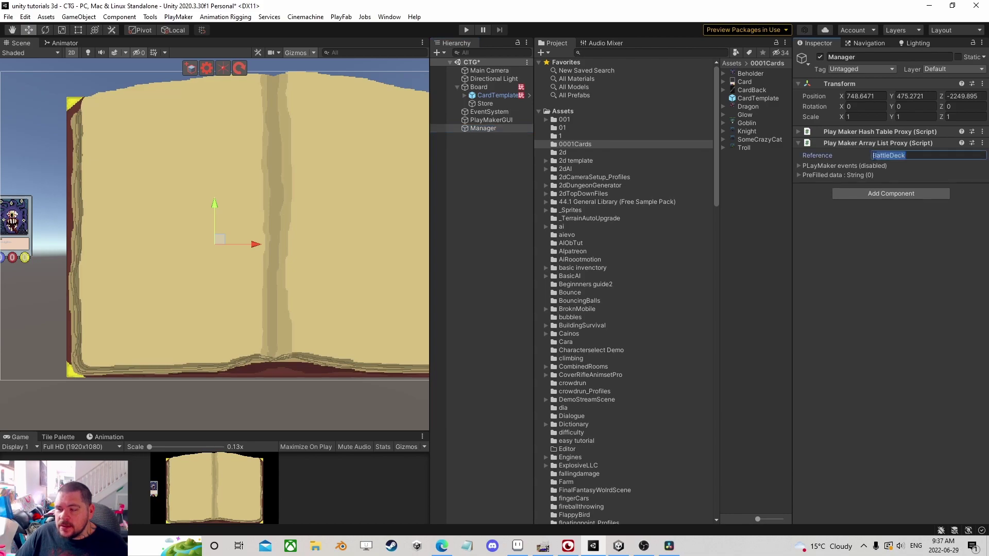
left_click(800, 176)
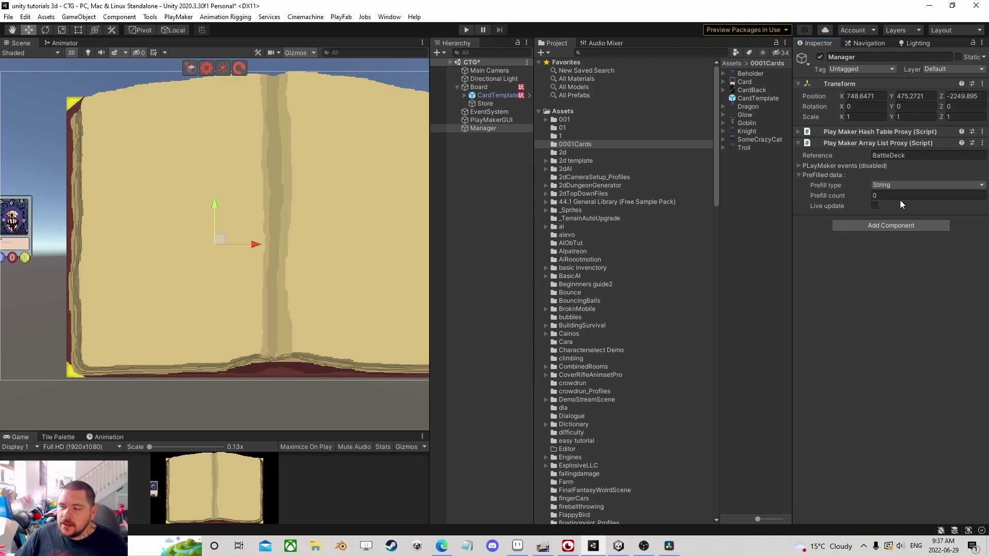
left_click(797, 143)
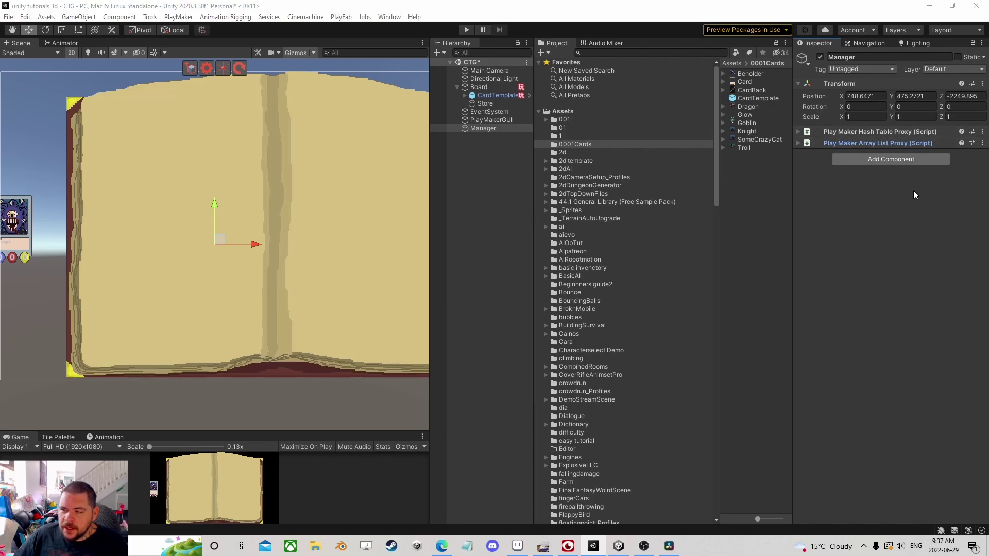
Add a PlayMakerFSM component to the Manager object and try to name the FSM Manager
left_click(892, 159)
type("fsm")
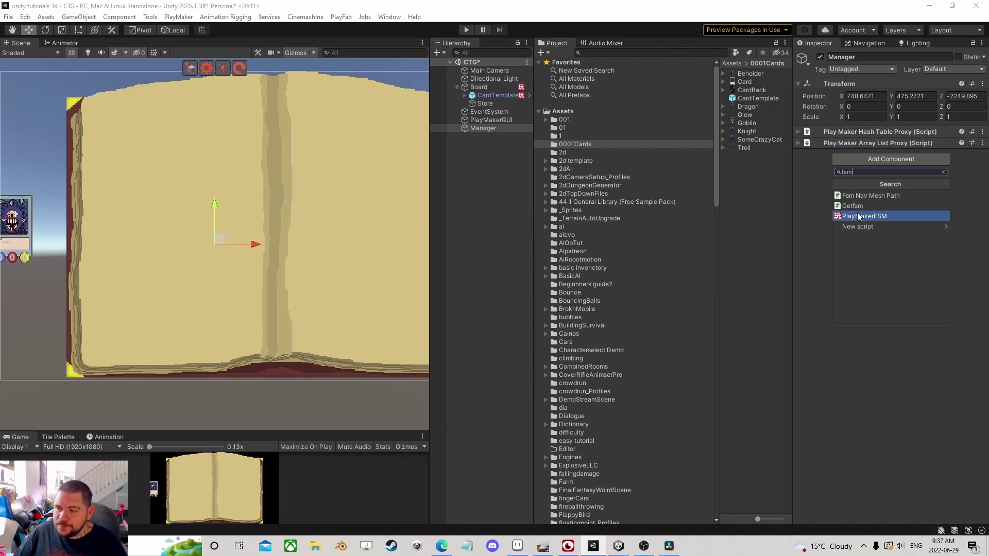
left_click(863, 215)
left_click(838, 167)
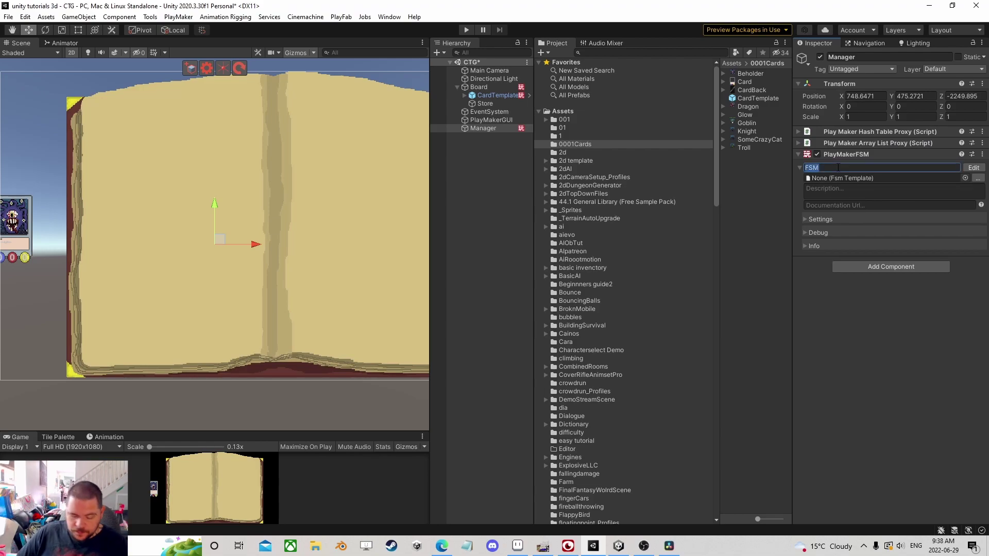
type("Manager")
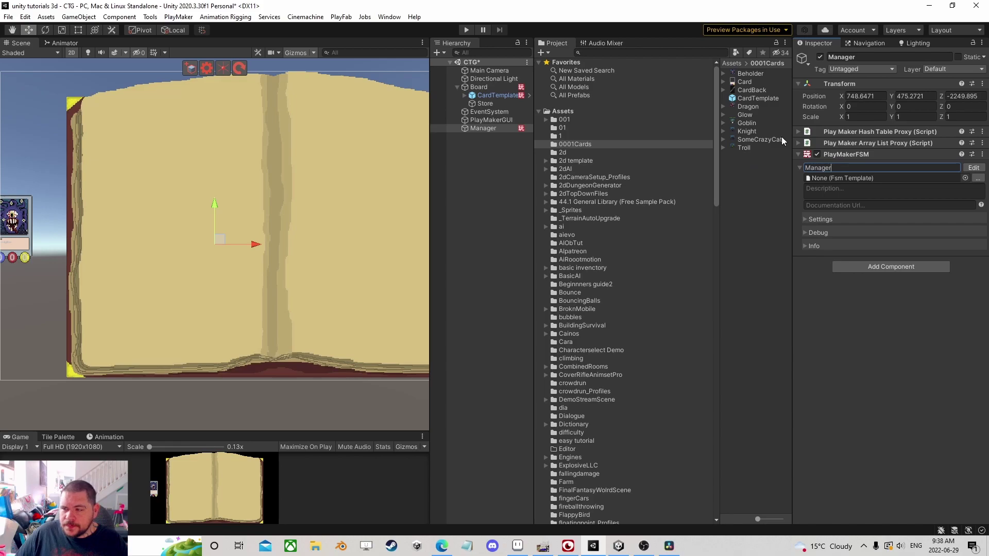
Open the Manager object's FSM for editing and add a Get Owner action to State 1
left_click(962, 167)
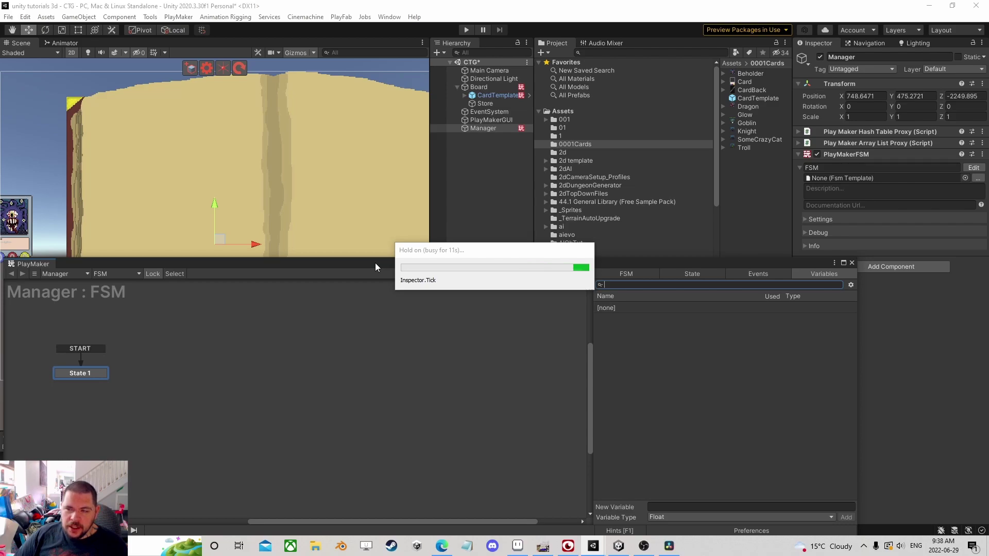
left_click_drag(375, 263, 385, 151)
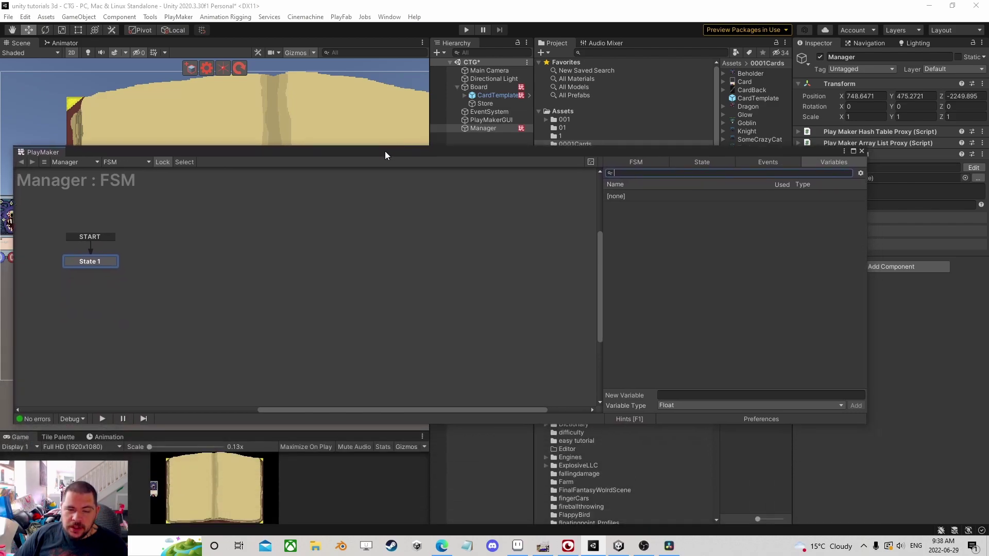
left_click(701, 161)
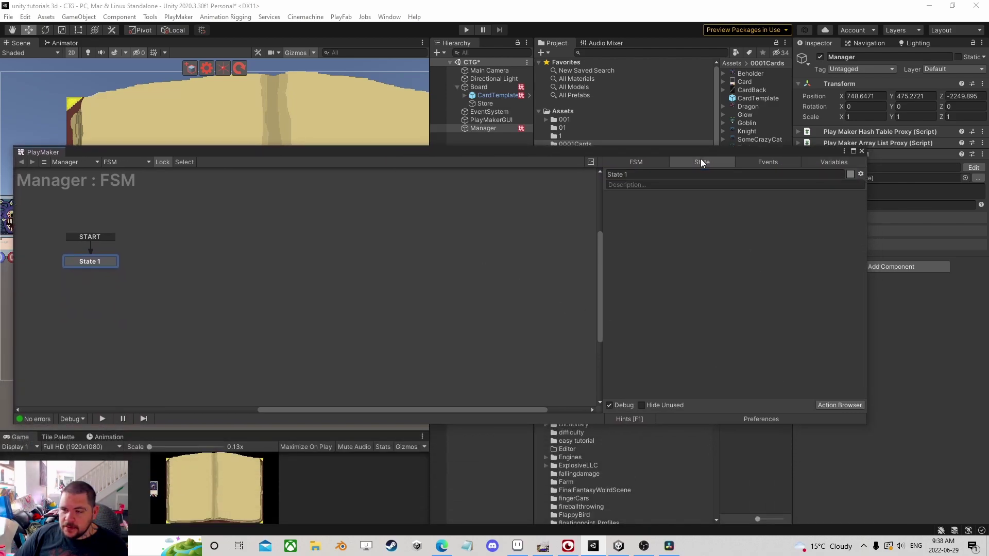
left_click(839, 406)
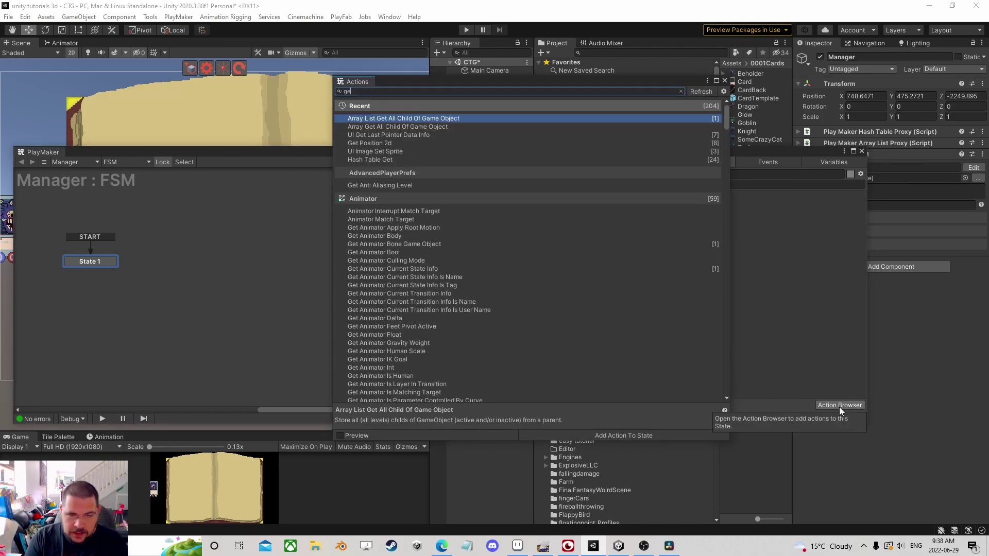
type("get own")
key("Return")
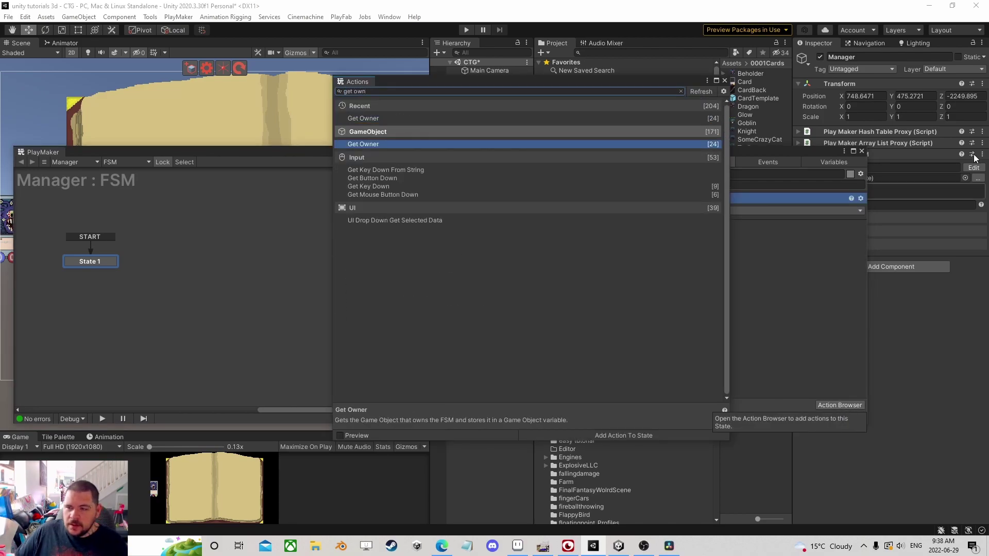
Store the Get Owner result in a new global variable named CTGManager and close the PlayMaker editor
left_click(724, 81)
left_click(735, 211)
left_click(736, 259)
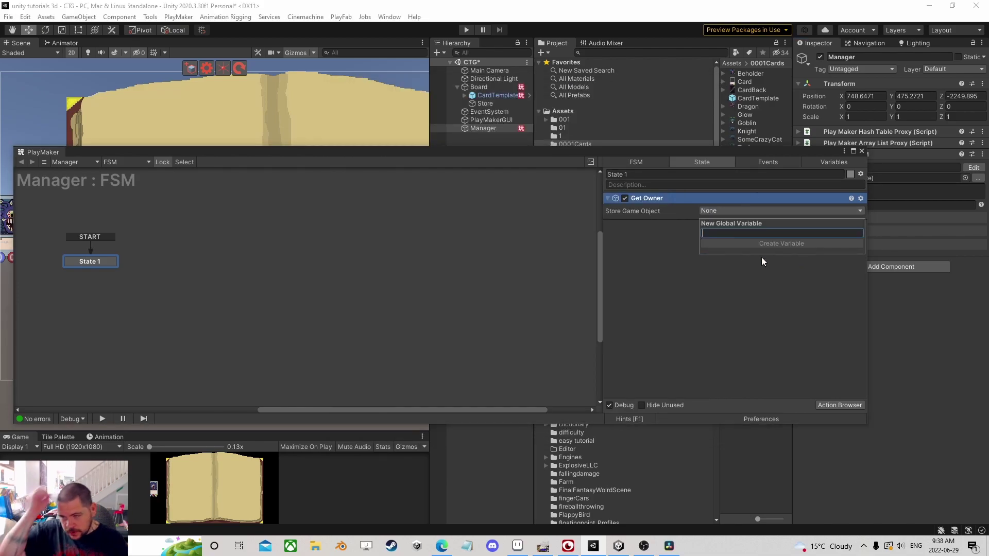
type("CTGManager")
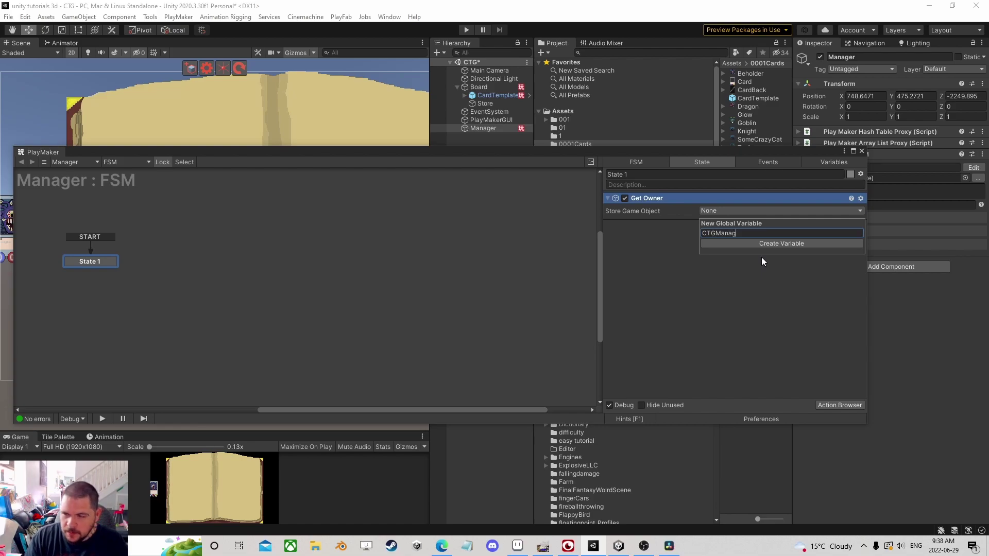
key("Return")
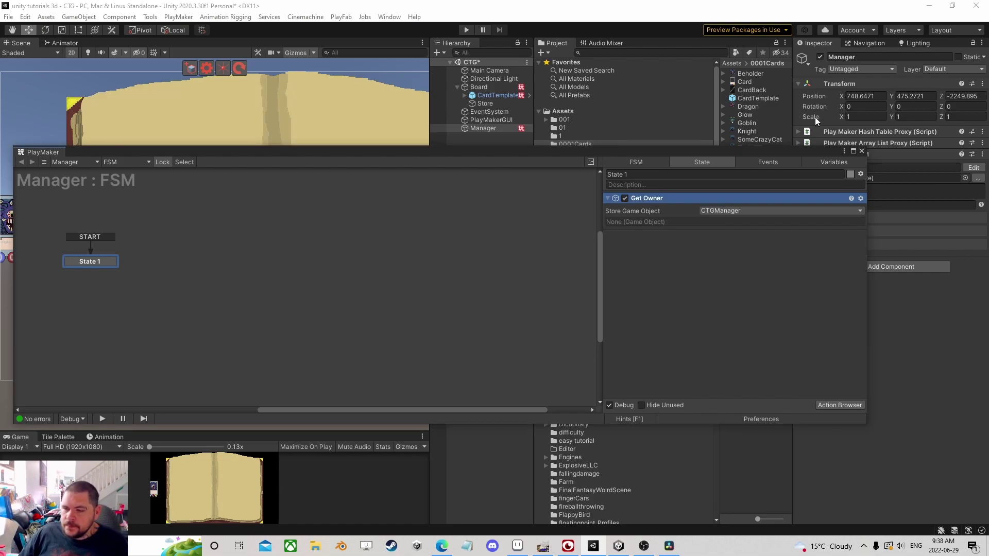
left_click(862, 151)
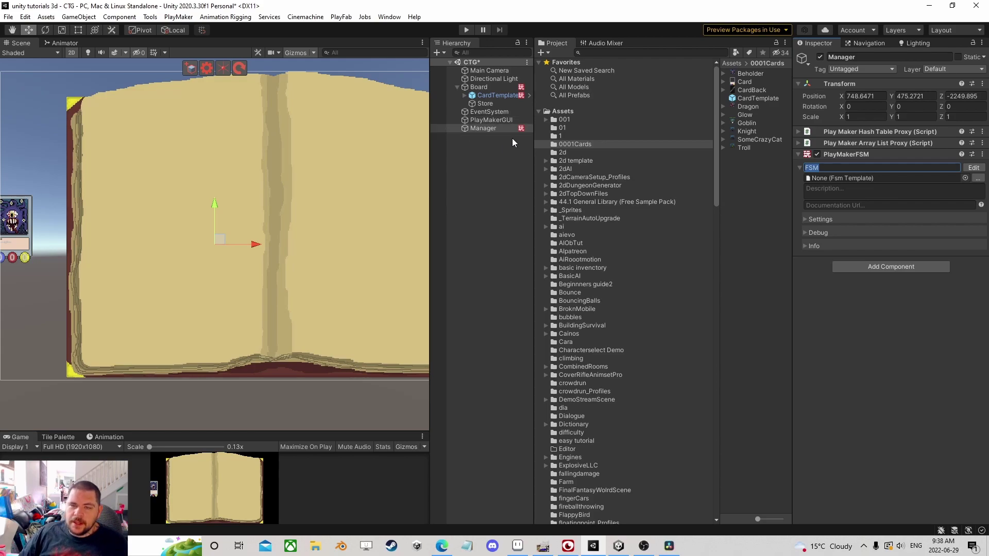
Create a UI Panel as a child of the Board canvas
left_click(482, 87)
right_click(480, 88)
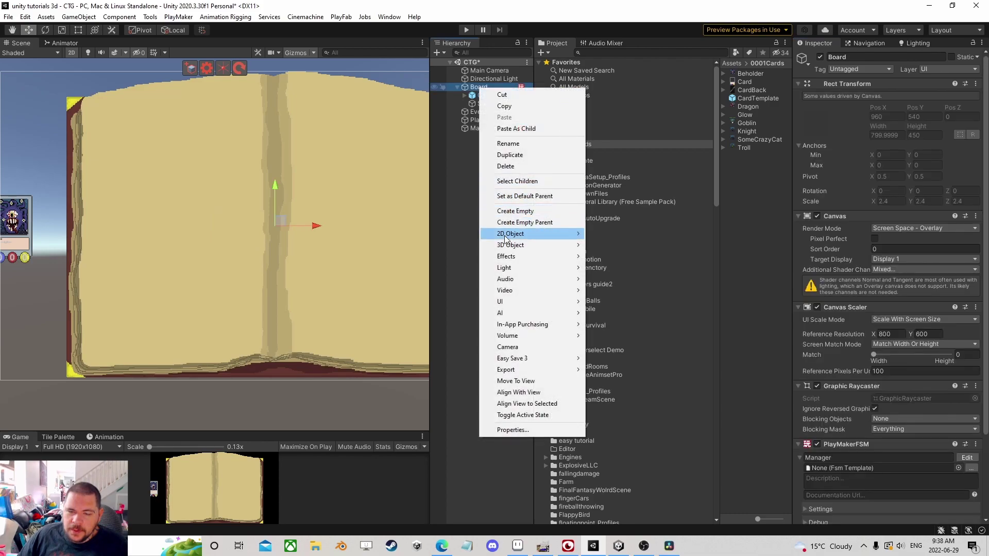
mouse_move(515, 301)
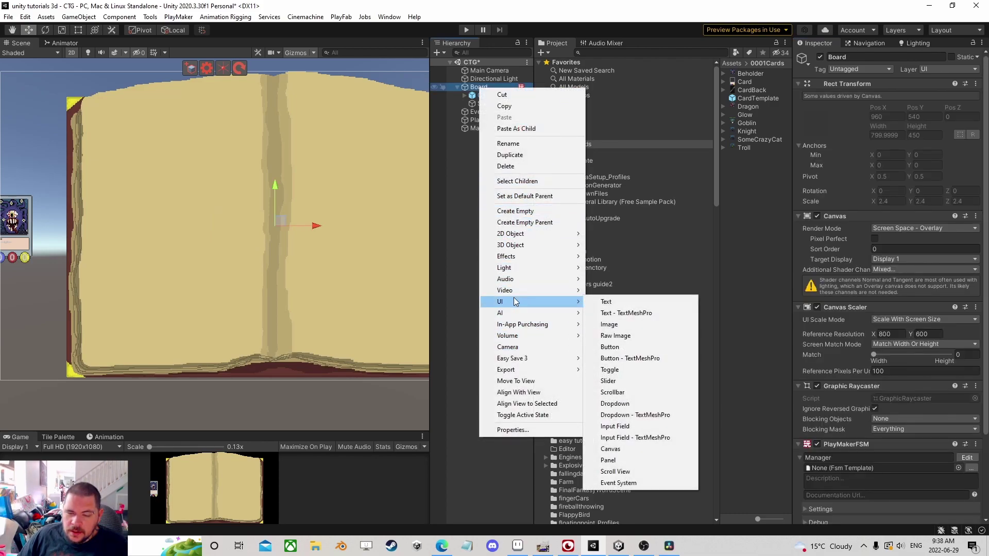
left_click(608, 460)
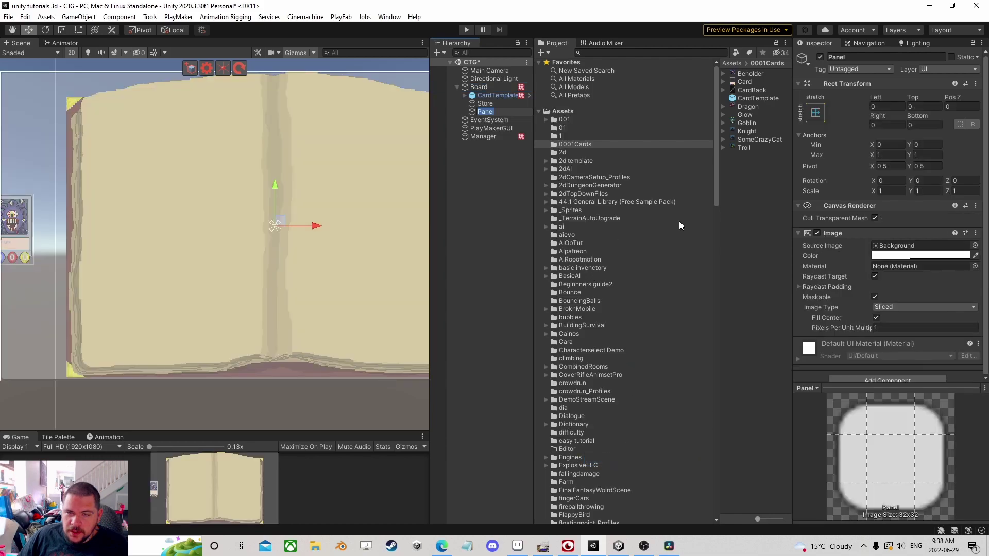
Set the new panel's image color to fully opaque black and place it above CardTemplate as Board's first child
left_click(909, 255)
left_click_drag(916, 459, 963, 455)
left_click(979, 246)
left_click(926, 258)
left_click_drag(908, 319, 908, 363)
left_click(979, 247)
scroll(304, 149, "down", 5)
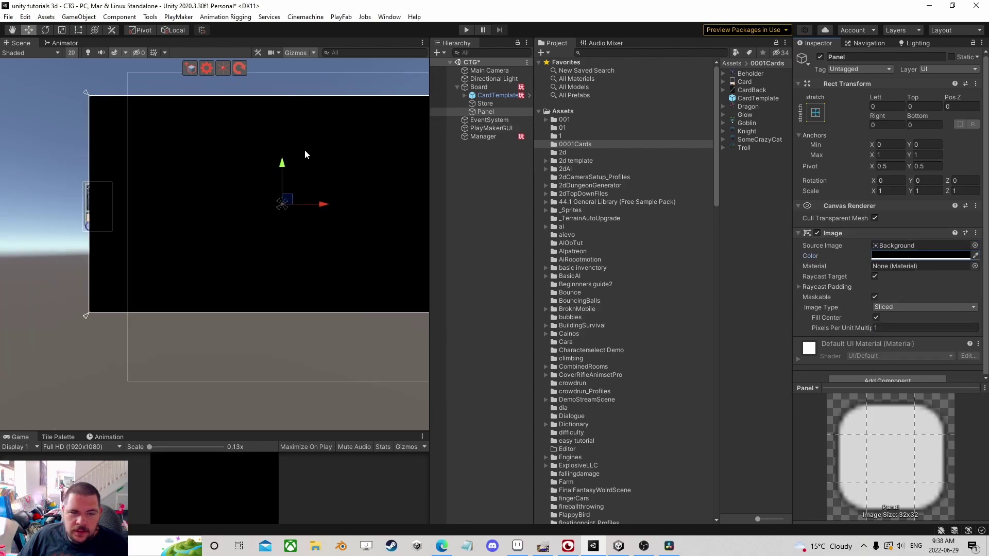
left_click_drag(484, 112, 486, 93)
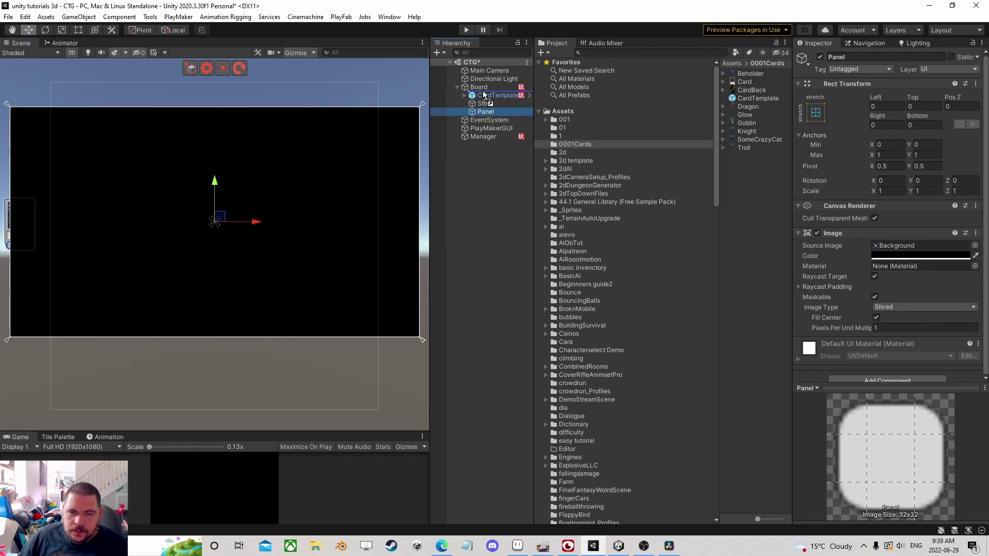
Deactivate the Store and CardTemplate objects under Board
left_click(495, 111)
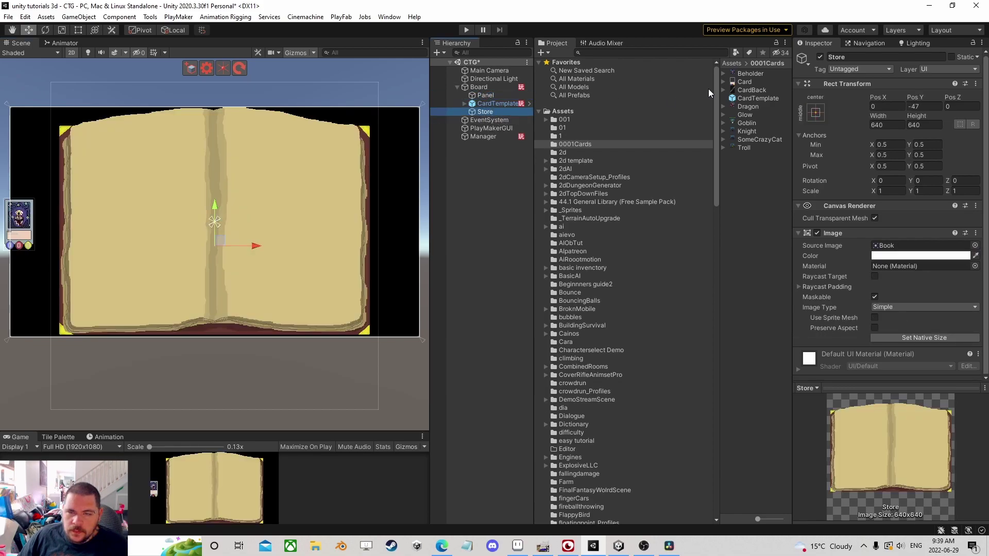
left_click(819, 57)
left_click(484, 103)
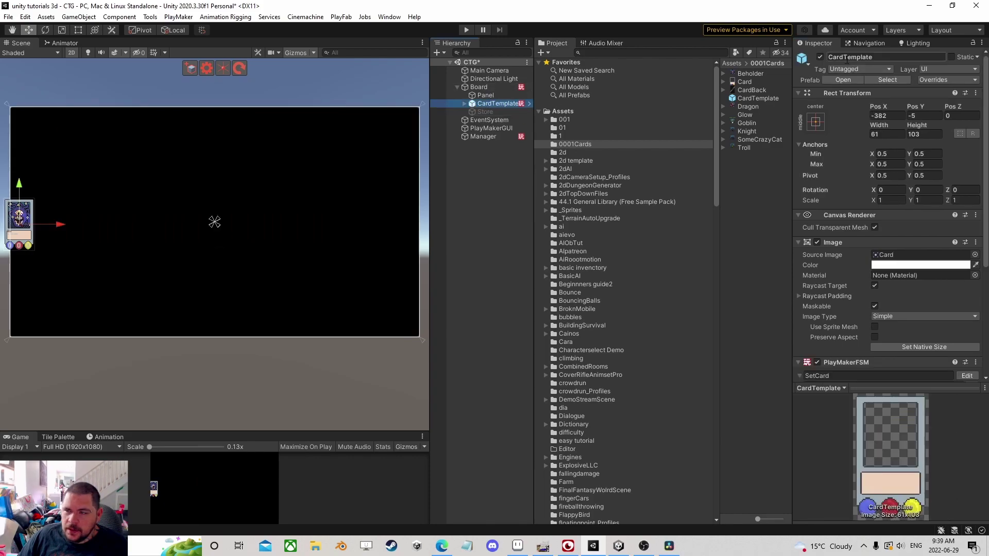
left_click(820, 57)
Rename the black panel under Board as Menu
left_click(484, 95)
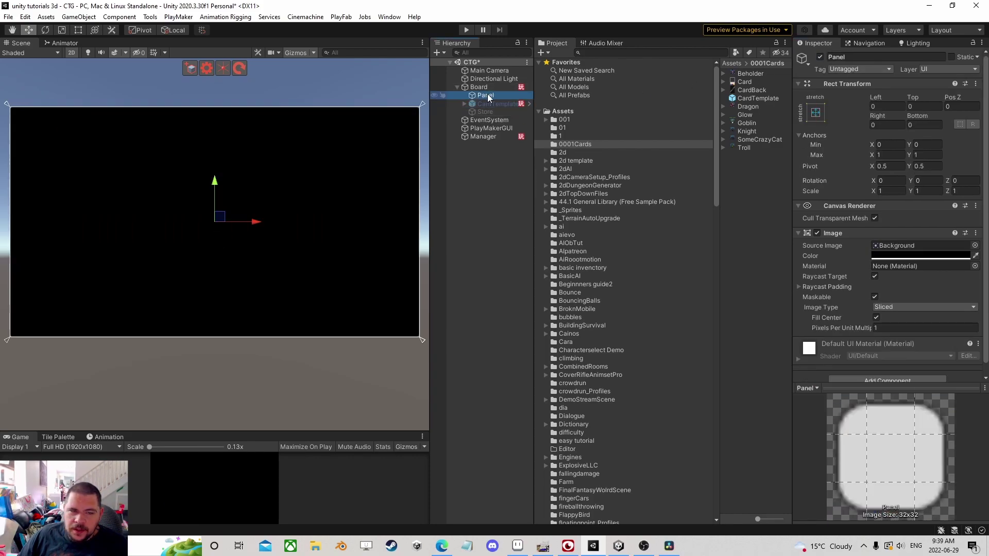
left_click(486, 97)
type("M")
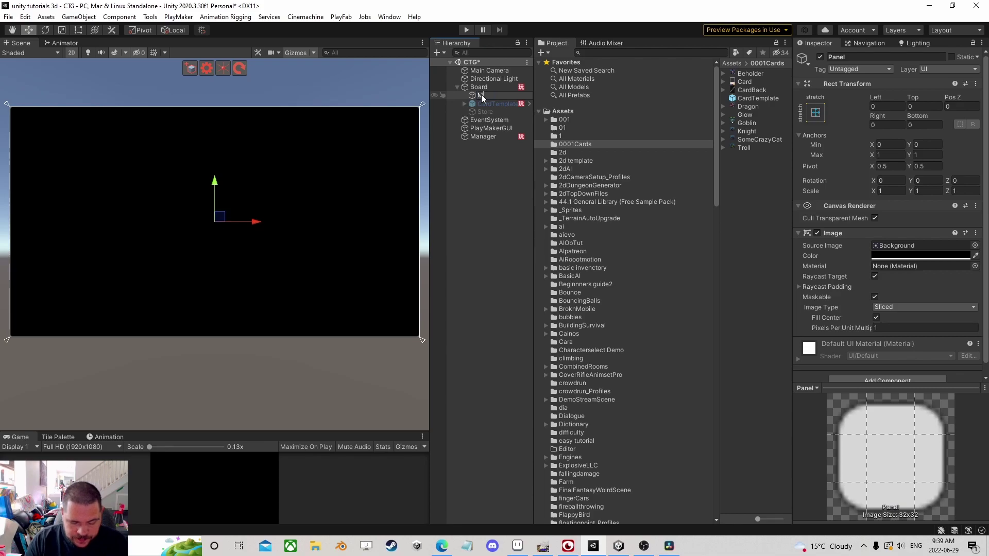
type("enu")
key("Return")
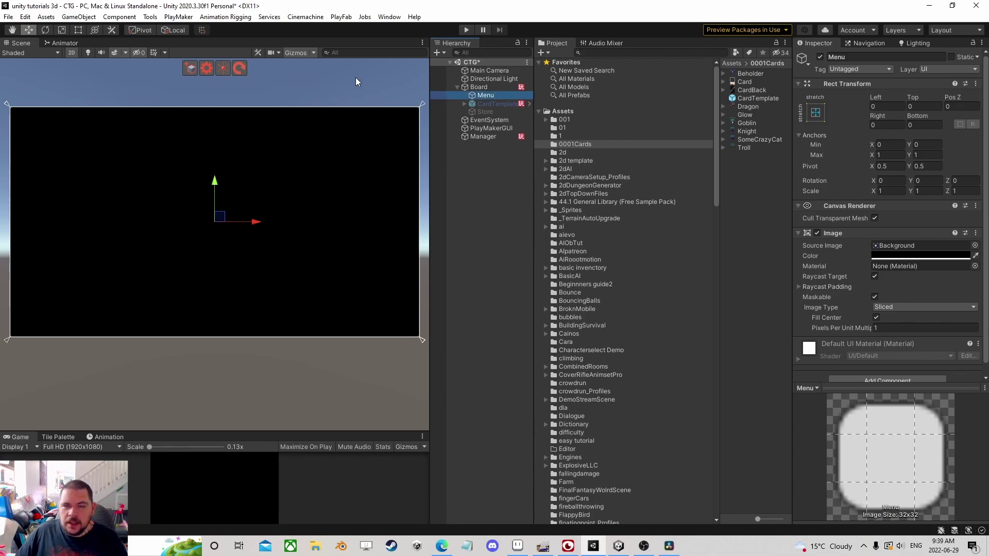
Create a TextMeshPro button as a child of Menu and place it near the panel's lower-left corner, at about X -277, Y -162
right_click(489, 95)
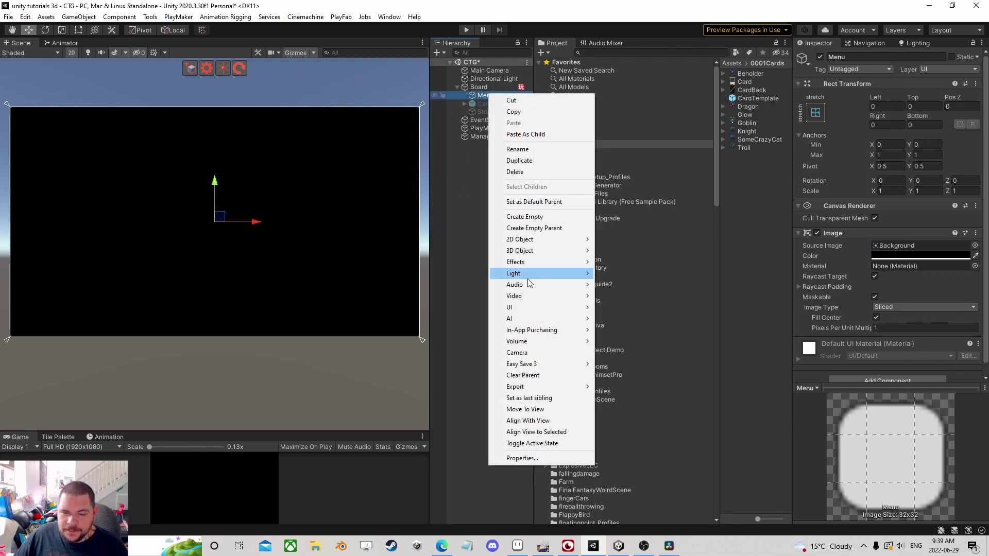
mouse_move(546, 309)
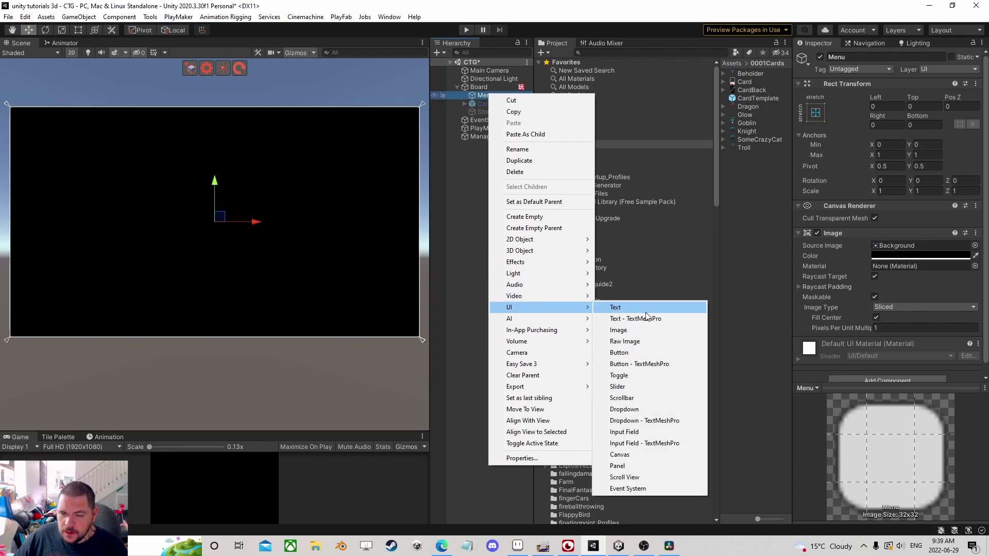
left_click(653, 364)
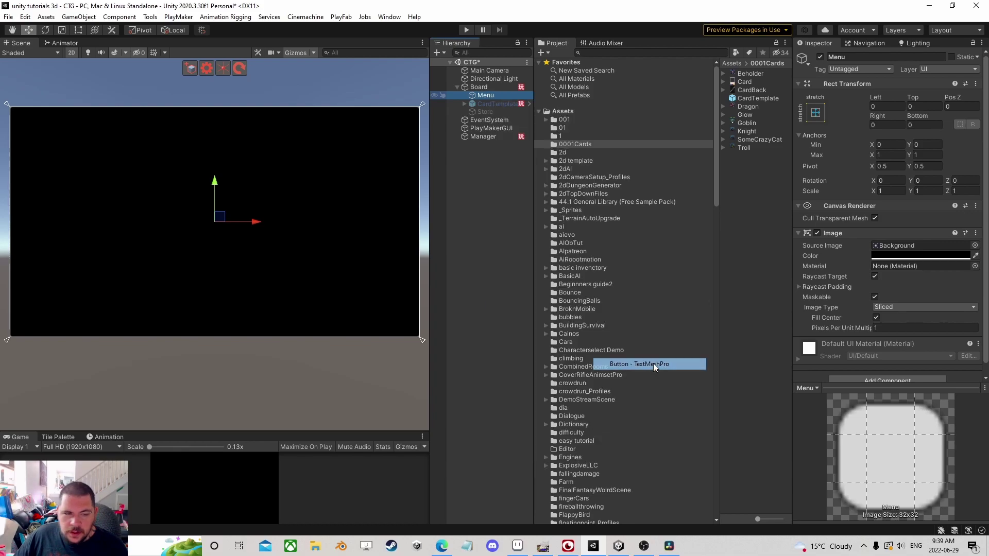
left_click_drag(223, 221, 81, 304)
Set the new button's label text to Store
left_click(471, 104)
left_click(494, 112)
scroll(844, 309, "down", 11)
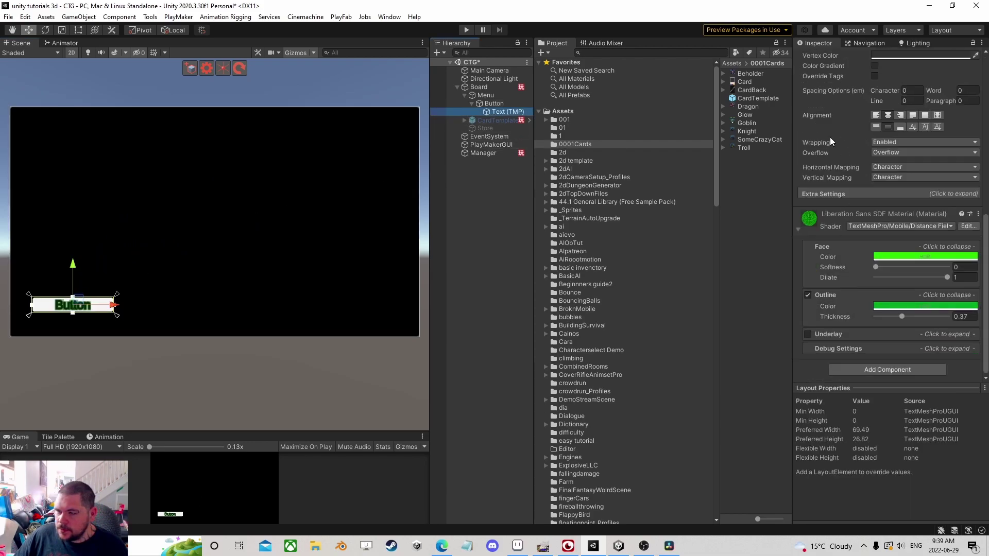
scroll(836, 132, "up", 9)
left_click_drag(840, 219, 743, 217)
type("S")
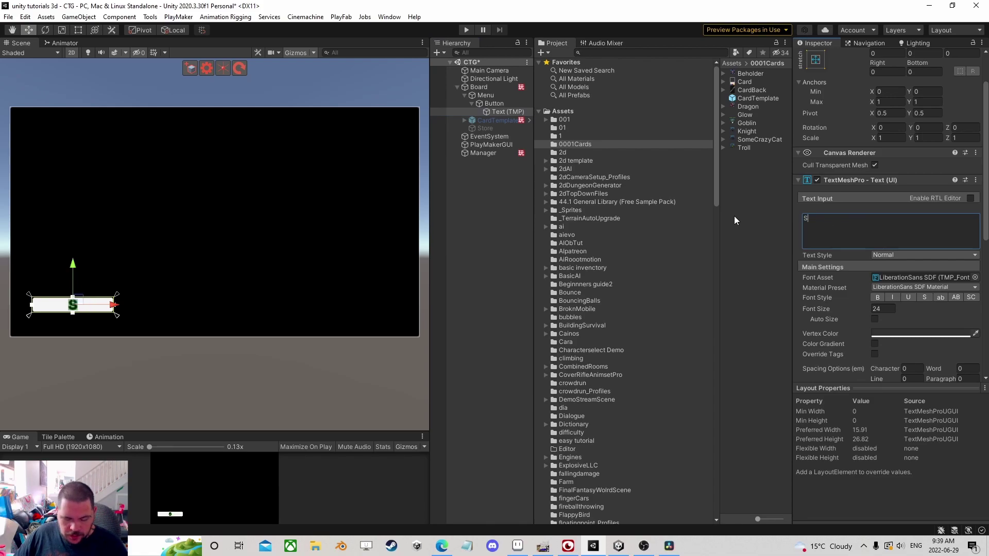
type("tore")
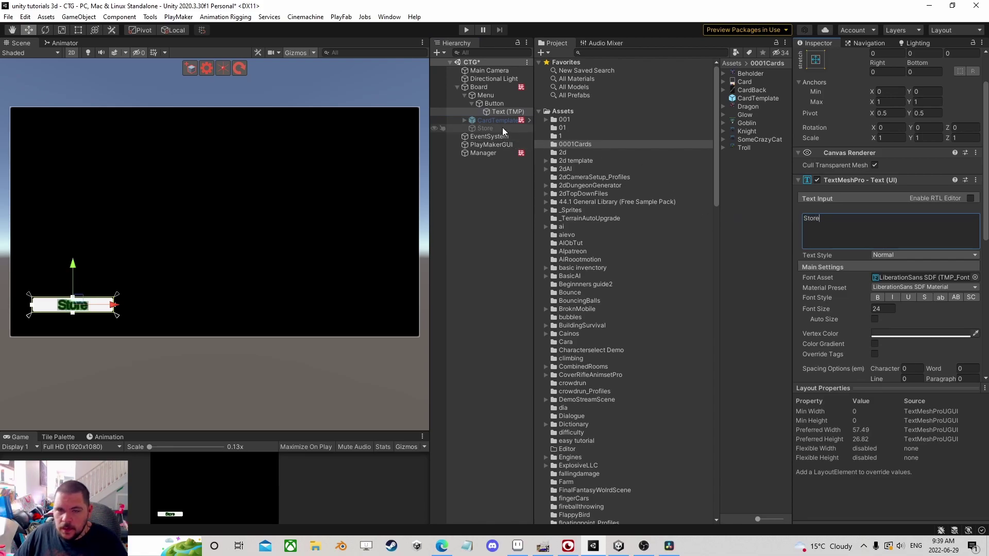
Duplicate the Store button, move the copy right to about X -19, and set its label text to Battle Deck
left_click(486, 105)
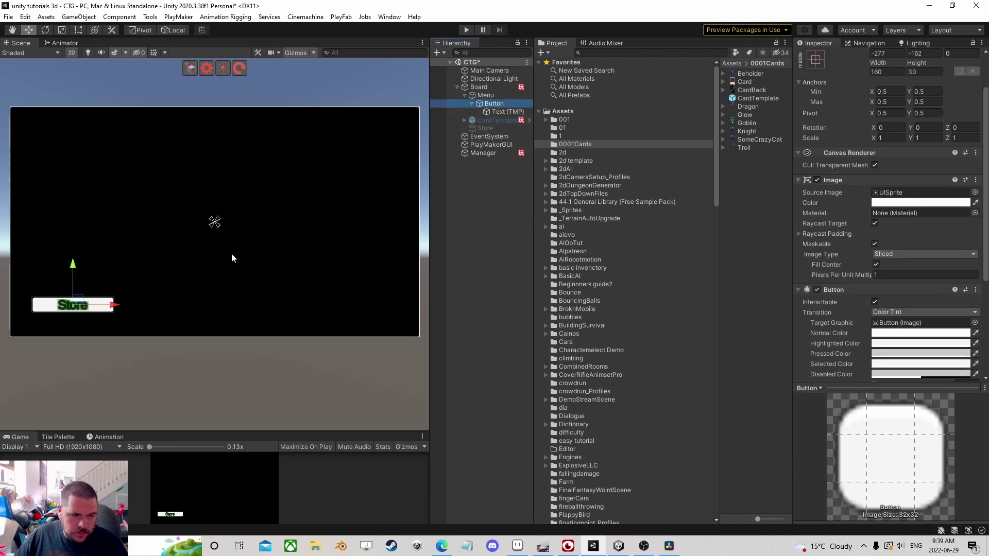
key("ctrl+d")
left_click_drag(119, 304, 247, 305)
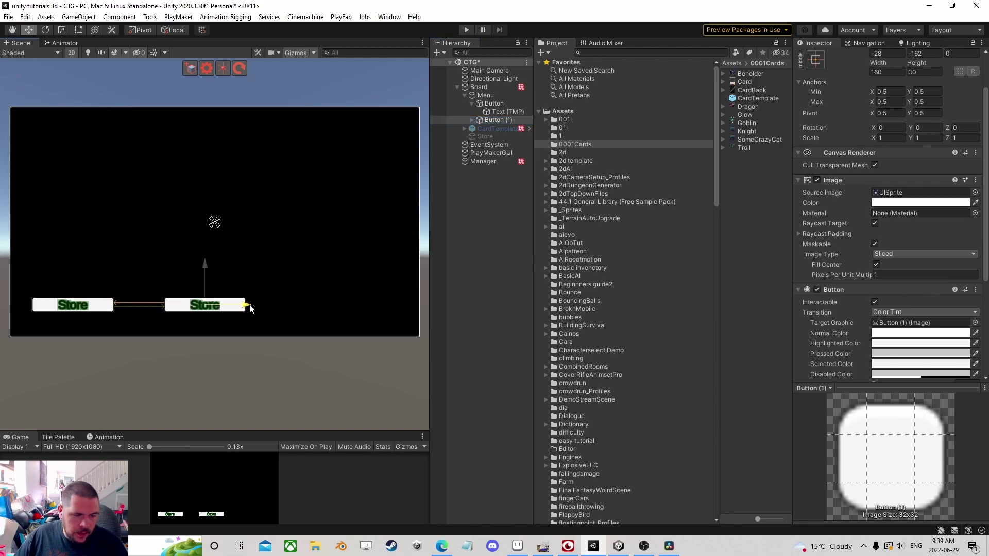
left_click(471, 120)
left_click(498, 127)
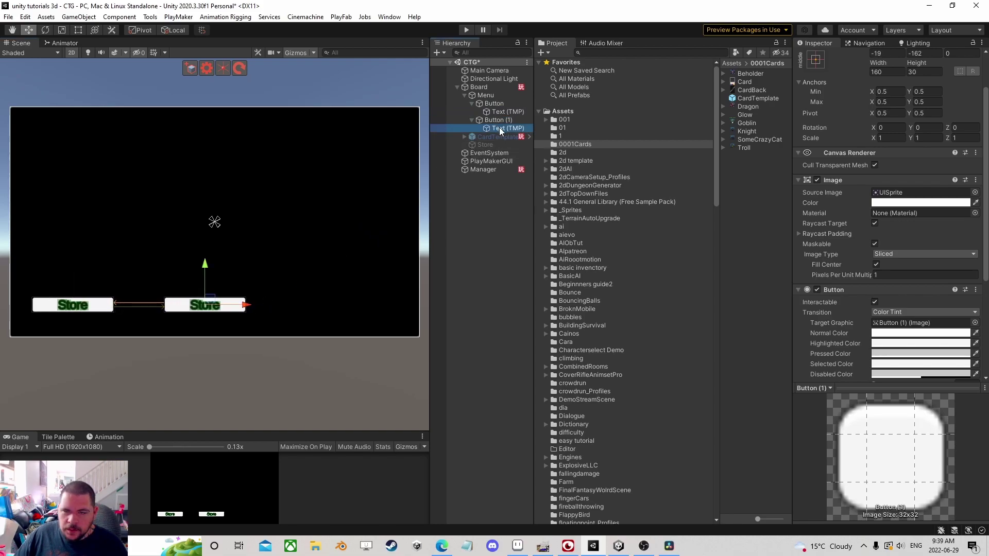
key("ctrl+a")
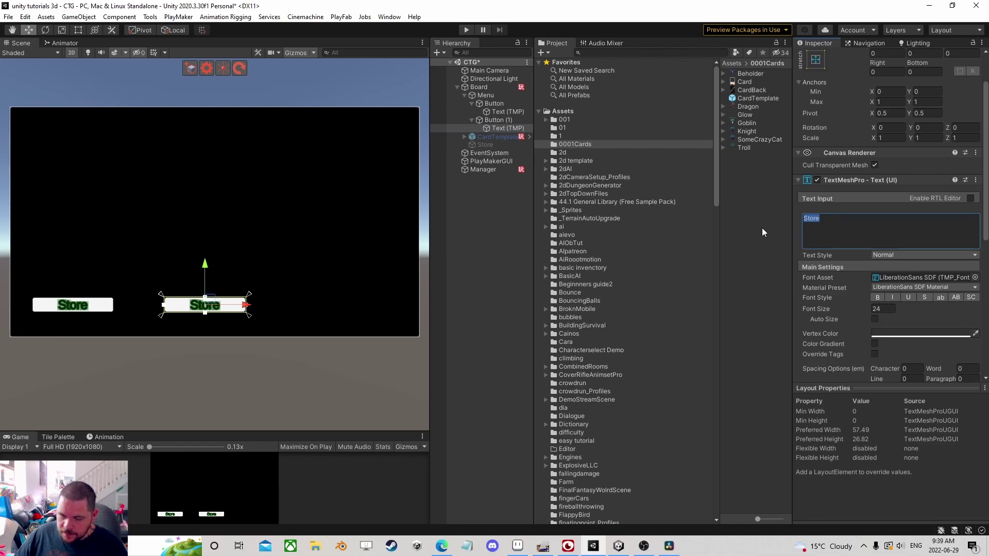
type("Battle")
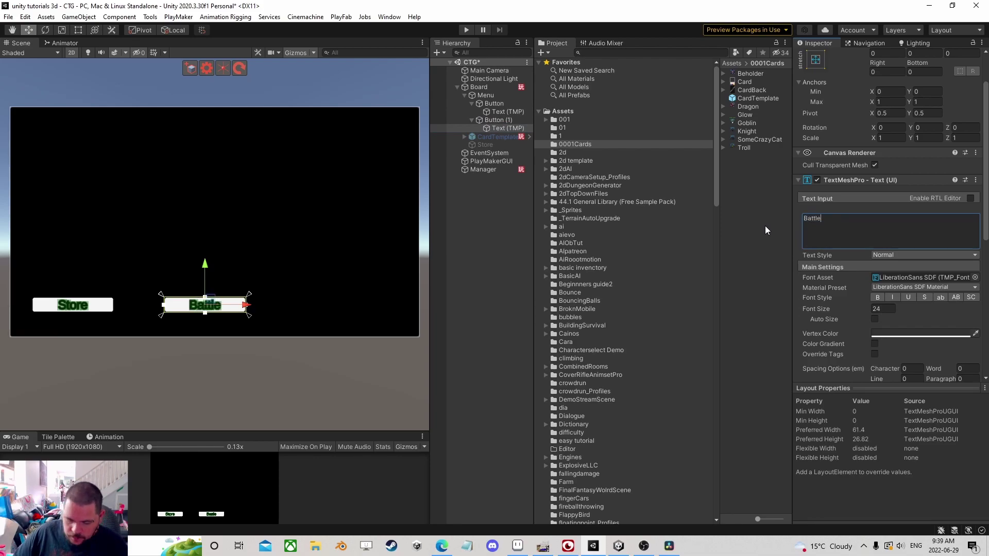
type(" Deck")
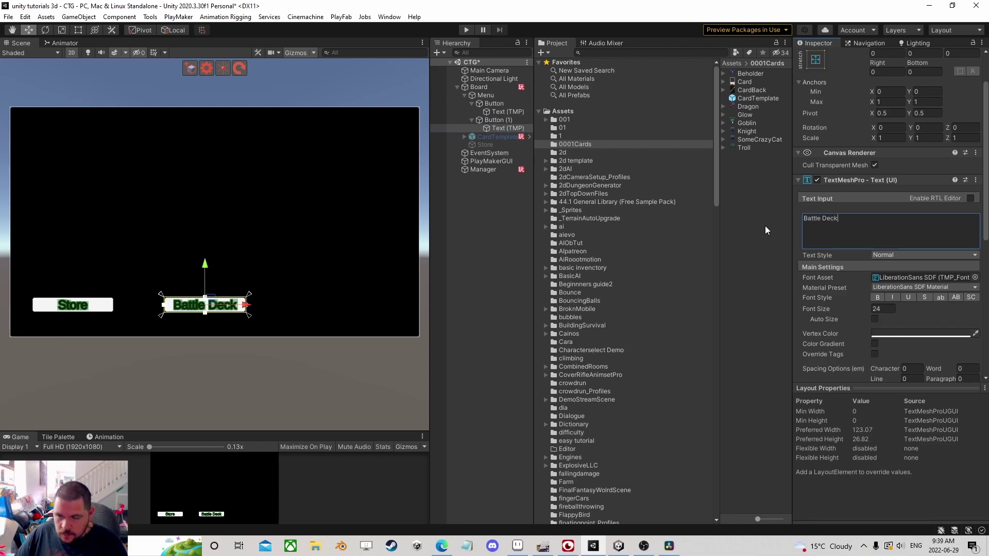
Duplicate the Battle Deck button, move the copy right to about X 237, and set its label text to Play
left_click(494, 120)
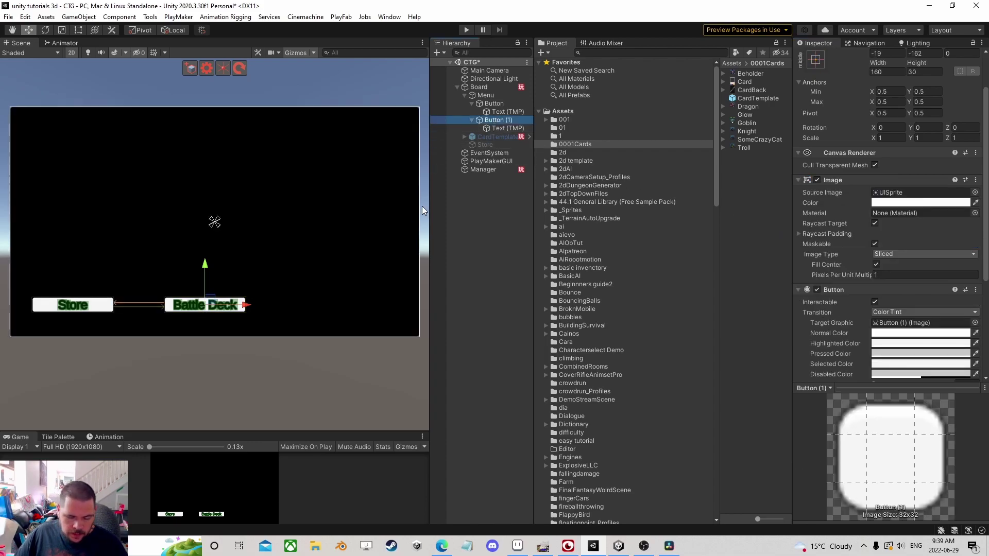
key("ctrl+d")
left_click_drag(240, 304, 379, 304)
left_click(471, 136)
left_click(484, 144)
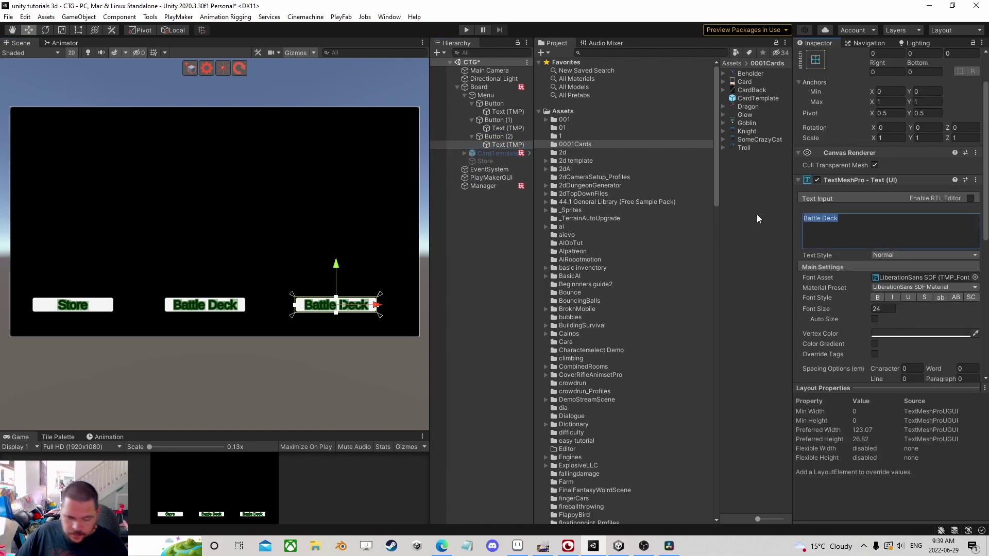
type("Play")
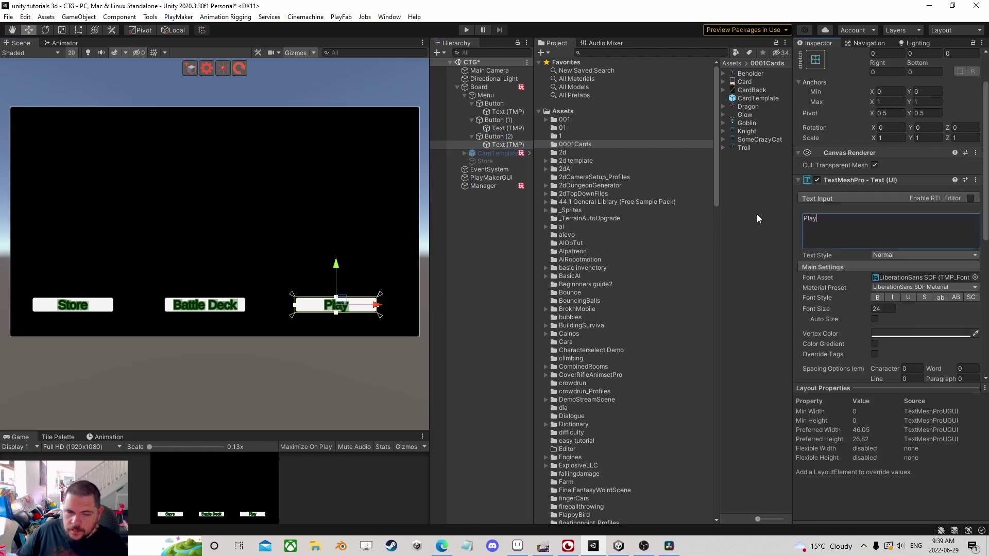
Rename the three button objects under Menu as Play, BattleDeck and Store to match their labels
left_click(494, 135)
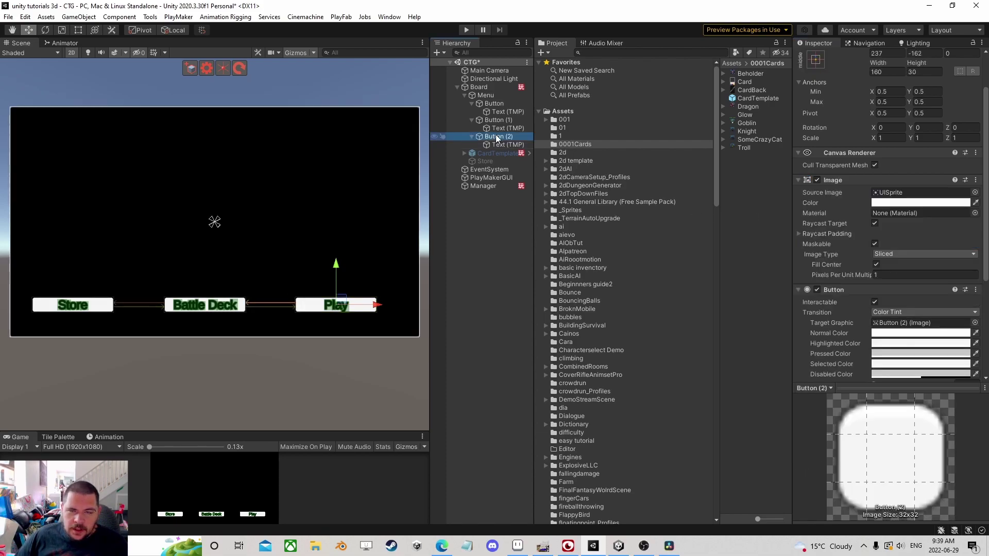
left_click(496, 136)
type("Play")
key("Return")
double_click(507, 120)
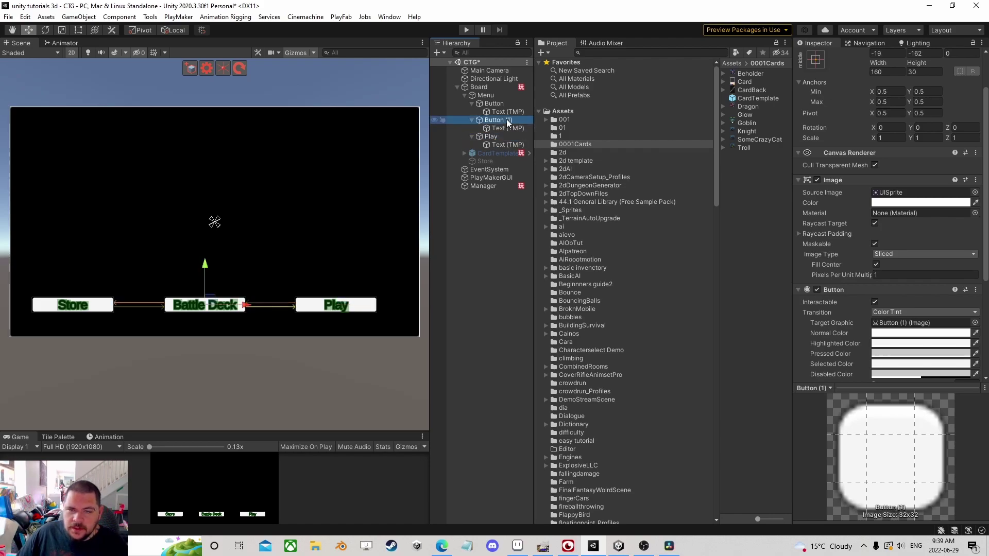
left_click(507, 120)
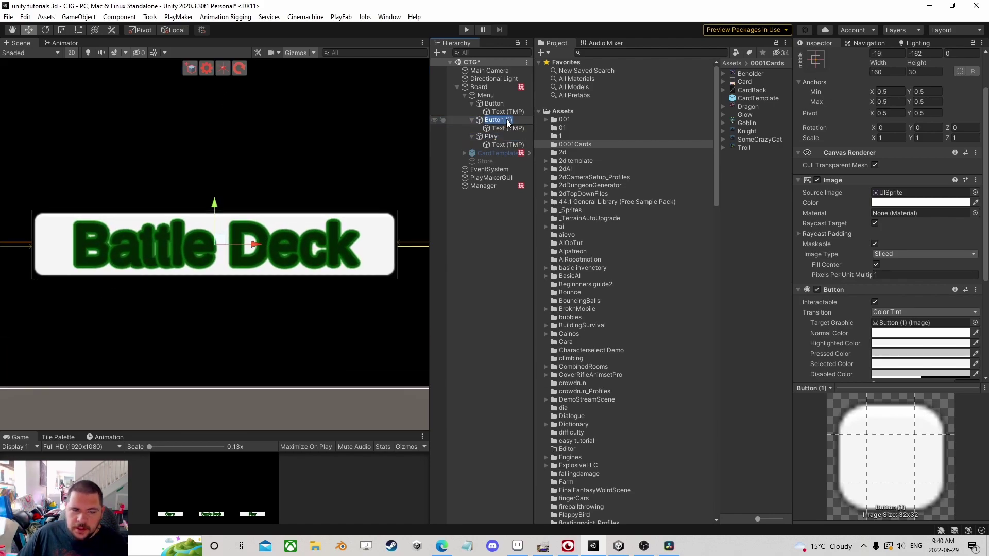
type("BattleDeck")
key("Return")
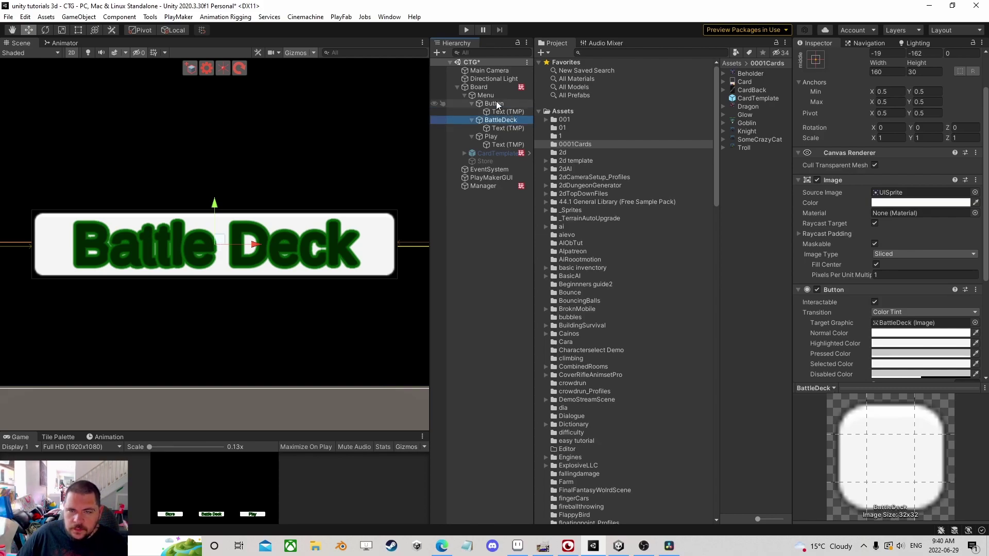
left_click(502, 103)
left_click(502, 103)
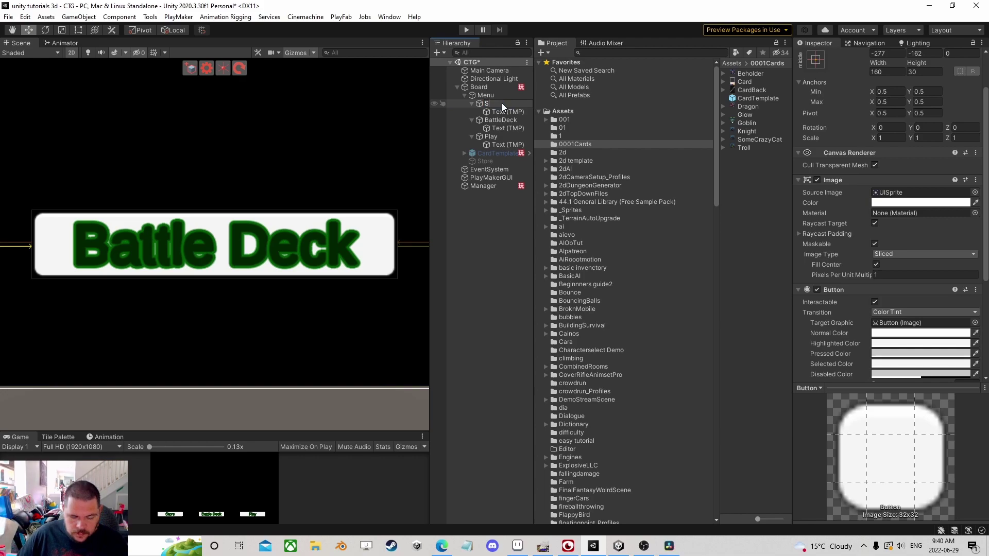
key("Return")
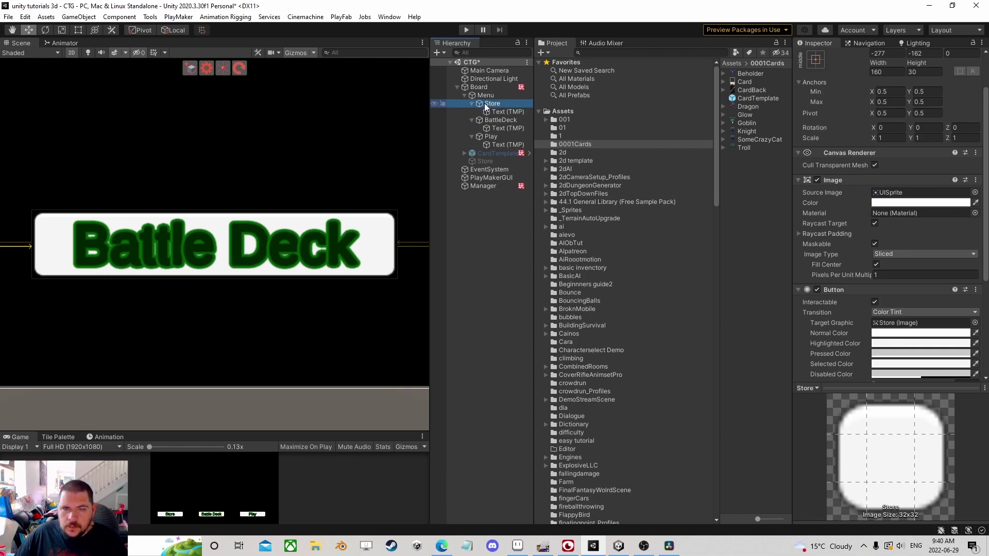
Try Pixie SDF, LiberationSans SDF Outline and LiberationSans SDF - Fallback as the font asset of the Play button's label
left_click(503, 111)
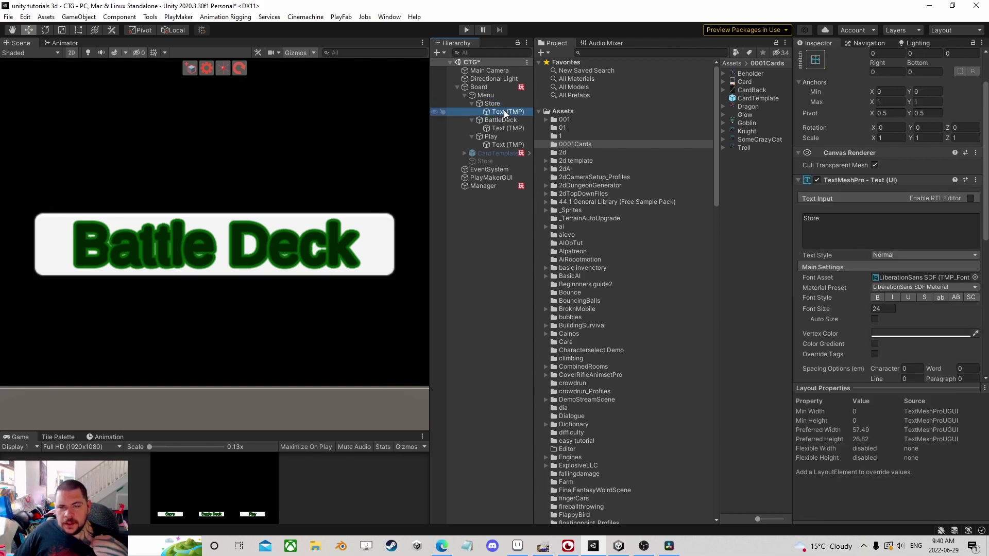
left_click(502, 129, "ctrl")
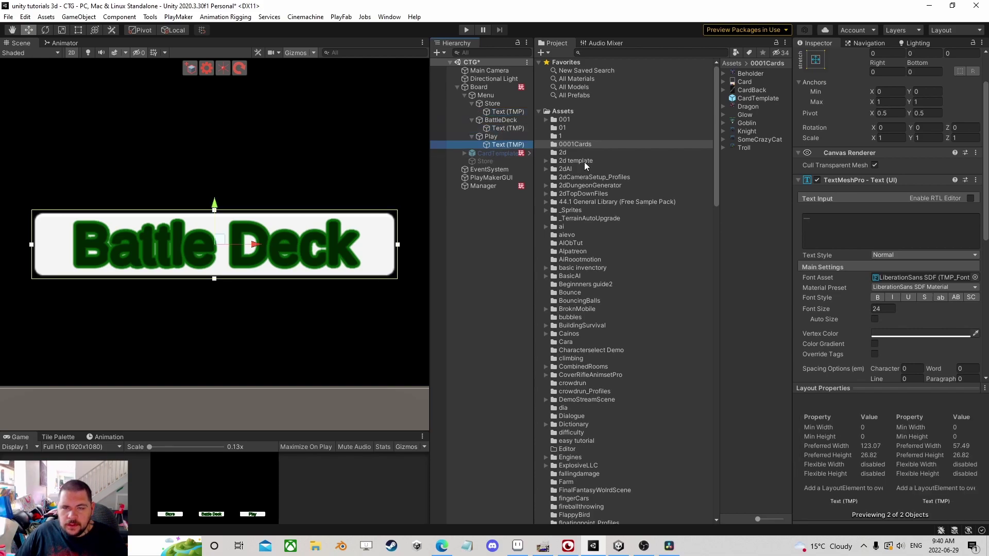
left_click(975, 277)
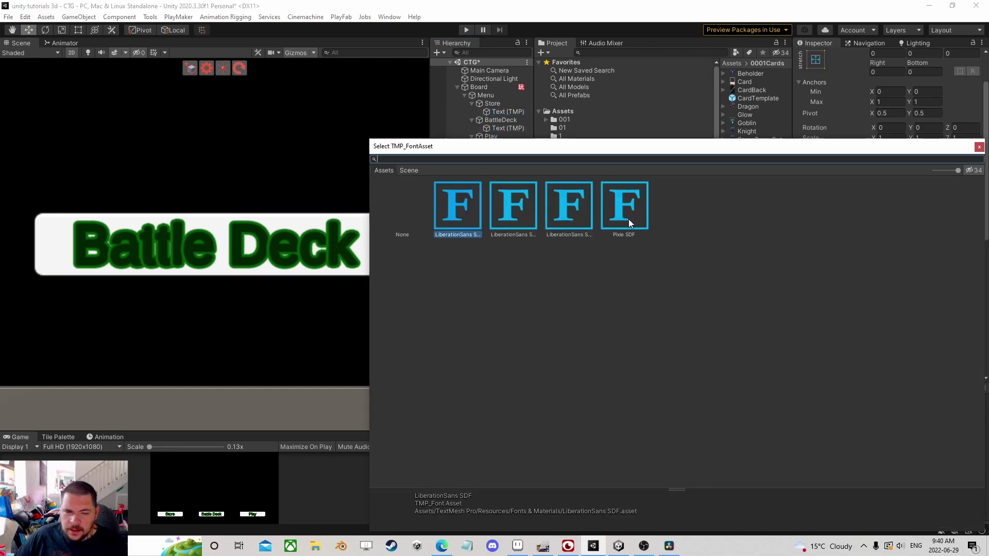
left_click(629, 218)
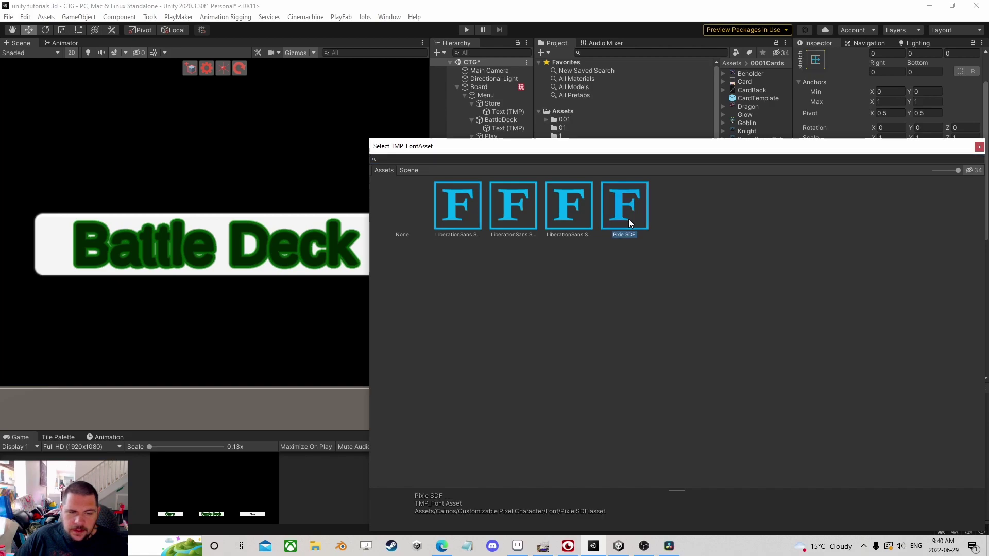
left_click(573, 219)
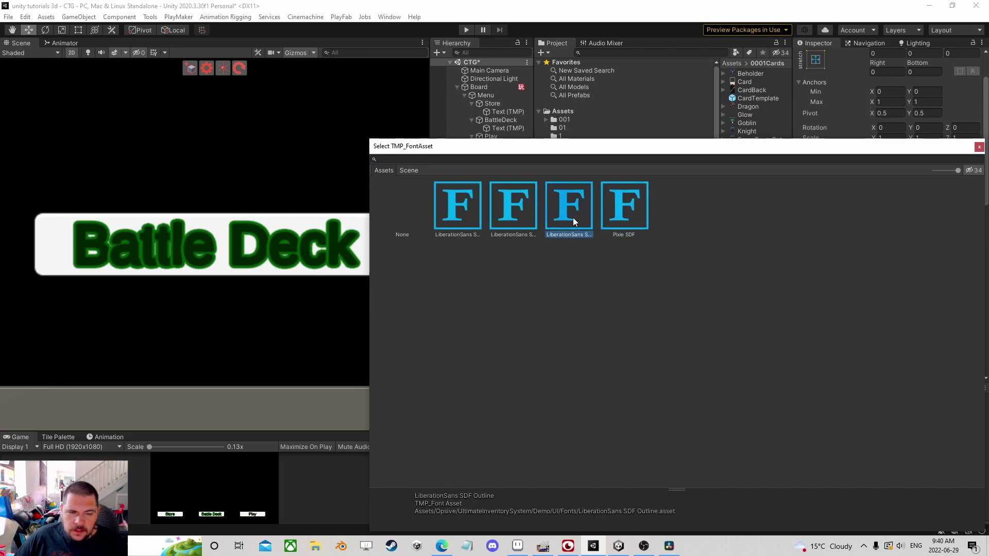
left_click(519, 221)
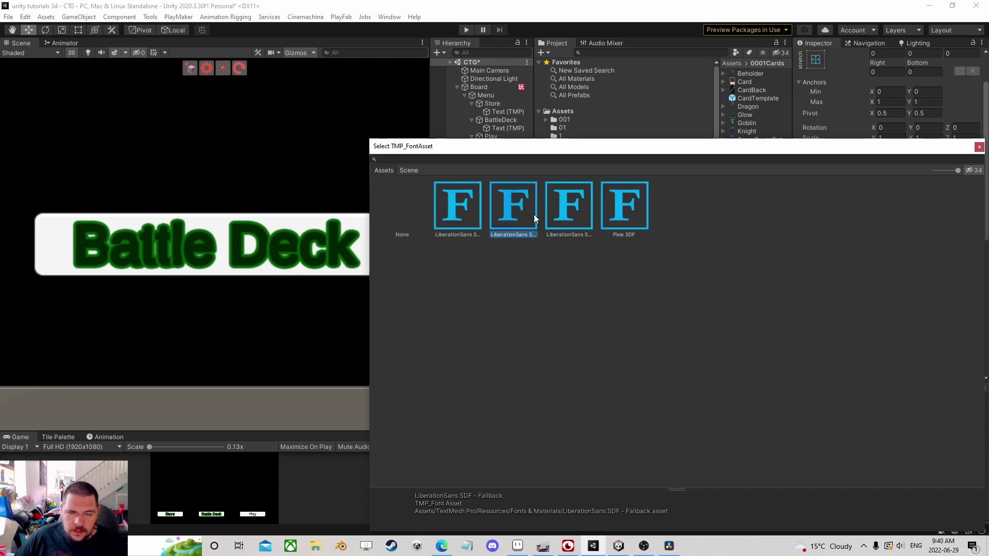
left_click(979, 147)
Compare the available font assets on all three button labels together and assign Pixie SDF to them
left_click(502, 128, "ctrl")
left_click(505, 112, "ctrl")
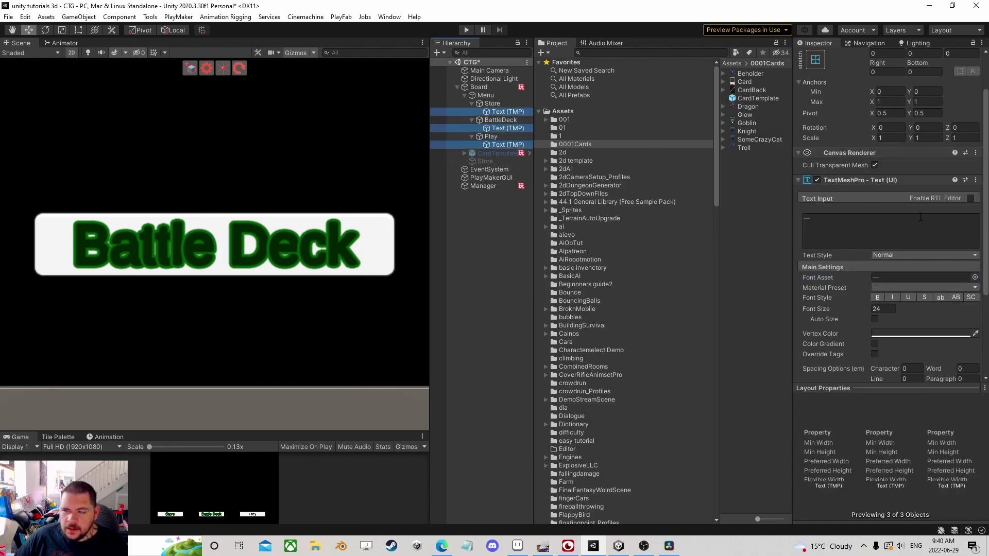
left_click(975, 277)
left_click(517, 215)
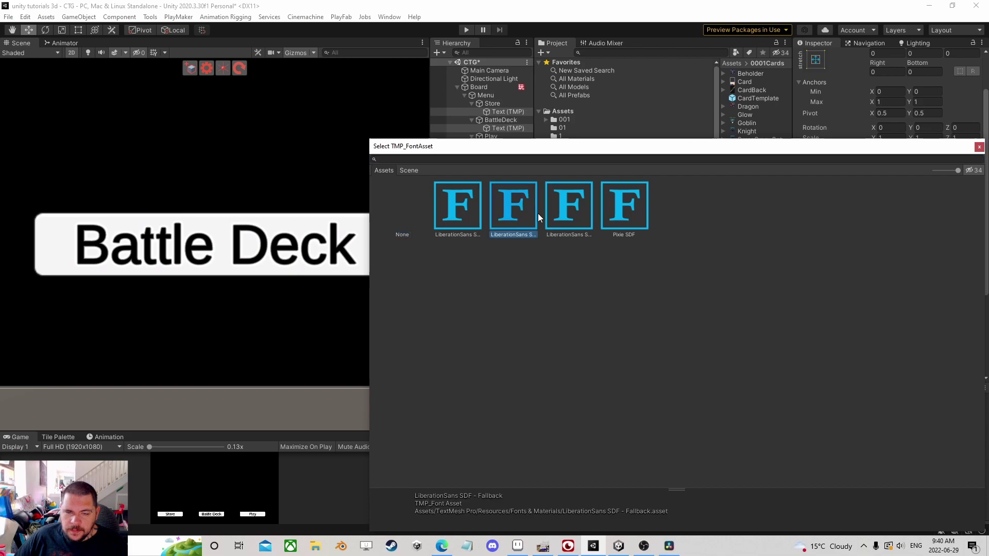
left_click(572, 209)
left_click(453, 211)
left_click(611, 211)
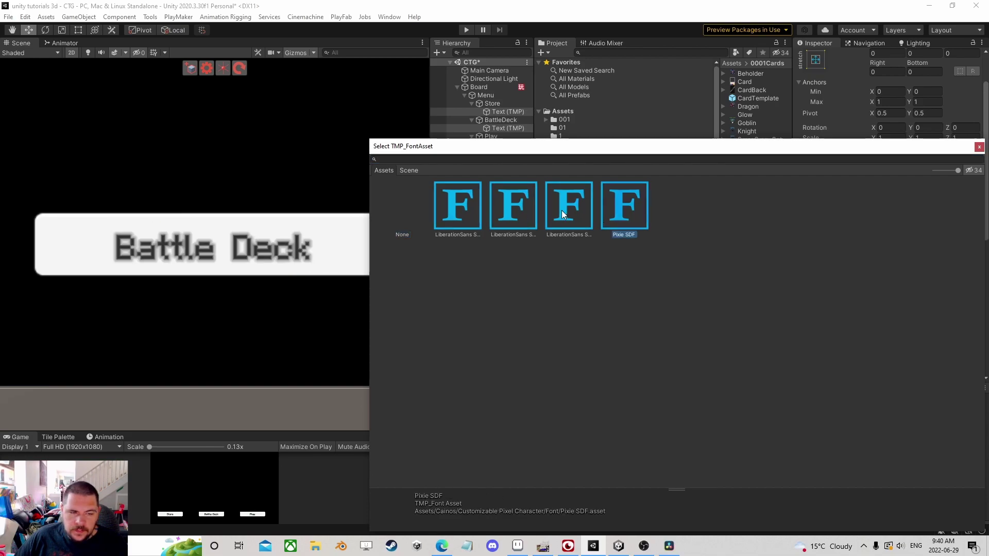
left_click(561, 211)
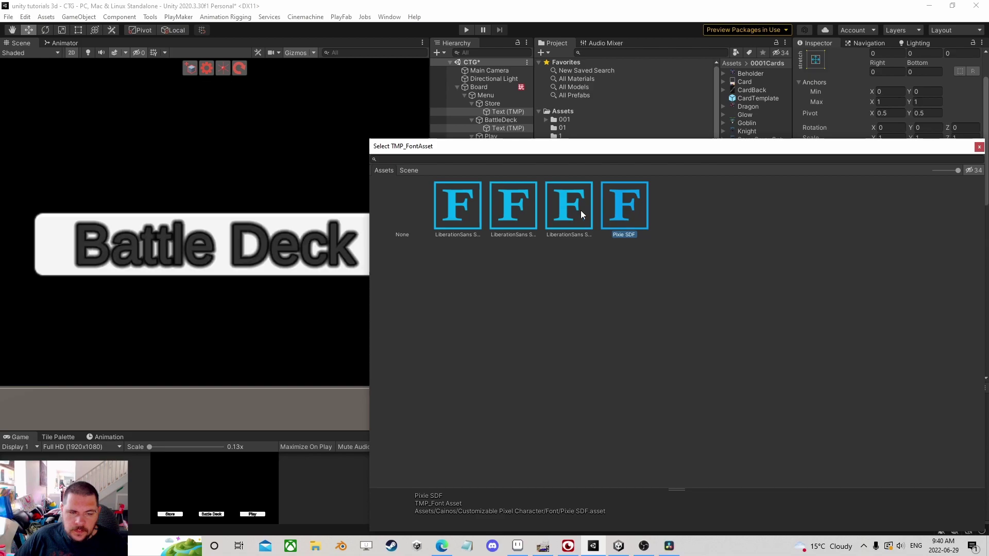
left_click(624, 205)
left_click(979, 147)
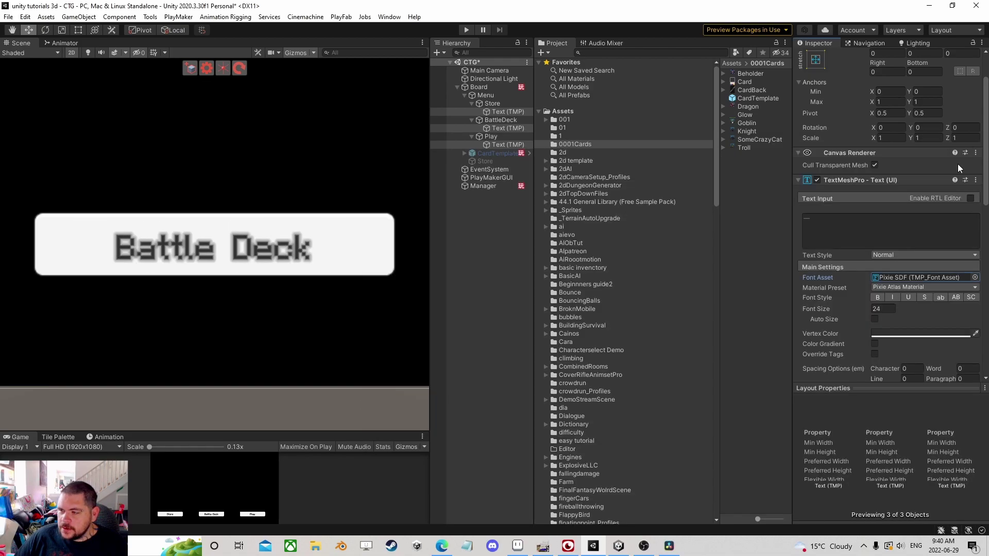
Test the face softness of the labels' Pixie Atlas Material, return it to 0, and set the face dilate to about 0.03
scroll(827, 304, "down", 10)
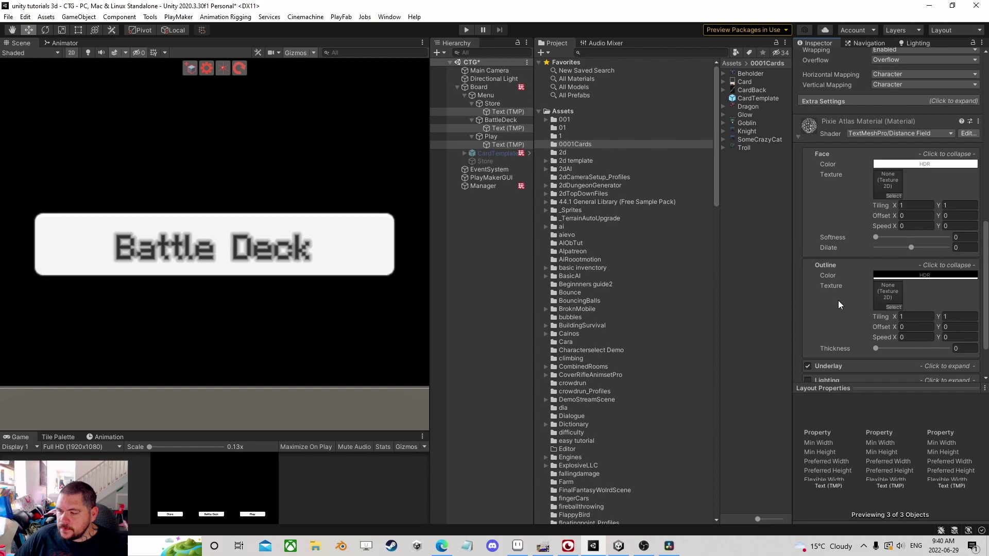
left_click_drag(876, 237, 934, 236)
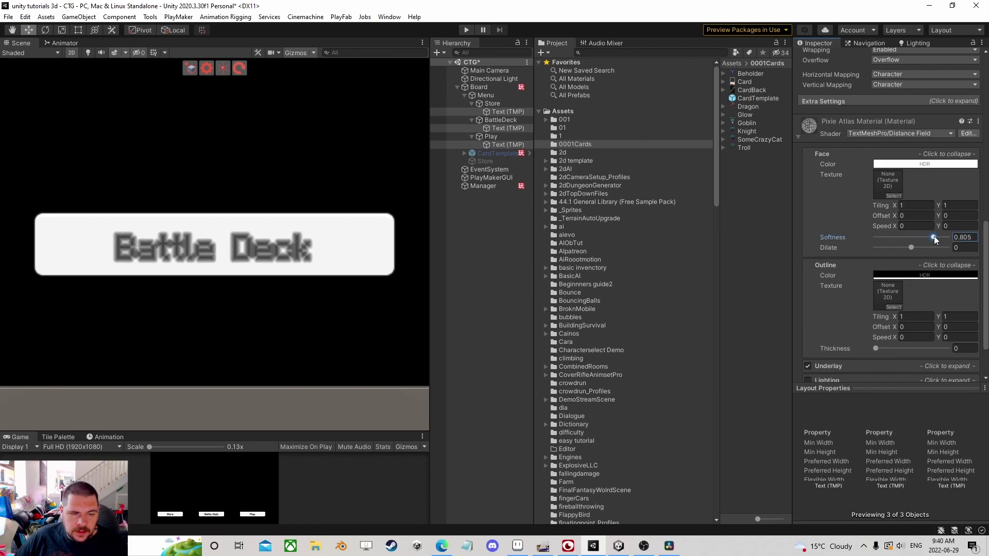
left_click_drag(771, 237, 771, 237)
left_click(912, 248)
mouse_move(912, 250)
left_mouse_down()
mouse_move(882, 247)
mouse_move(951, 248)
mouse_move(907, 248)
left_mouse_up()
left_click_drag(901, 248, 912, 247)
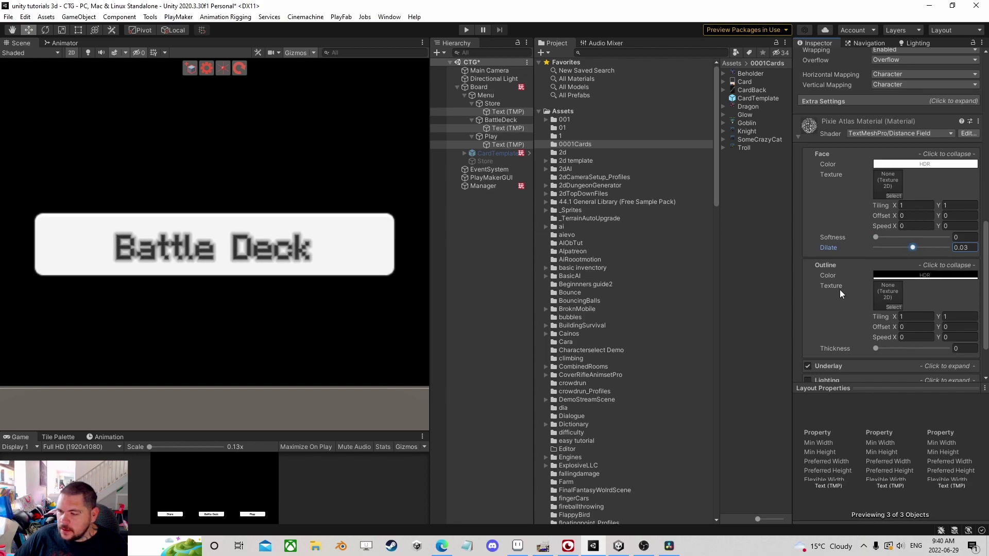
Set the Pixie Atlas Material's outline thickness to about 0.12, underlay offsets and dilate to -1, and underlay softness to about 0.88
mouse_move(881, 349)
left_mouse_down()
mouse_move(896, 349)
mouse_move(884, 349)
left_mouse_up()
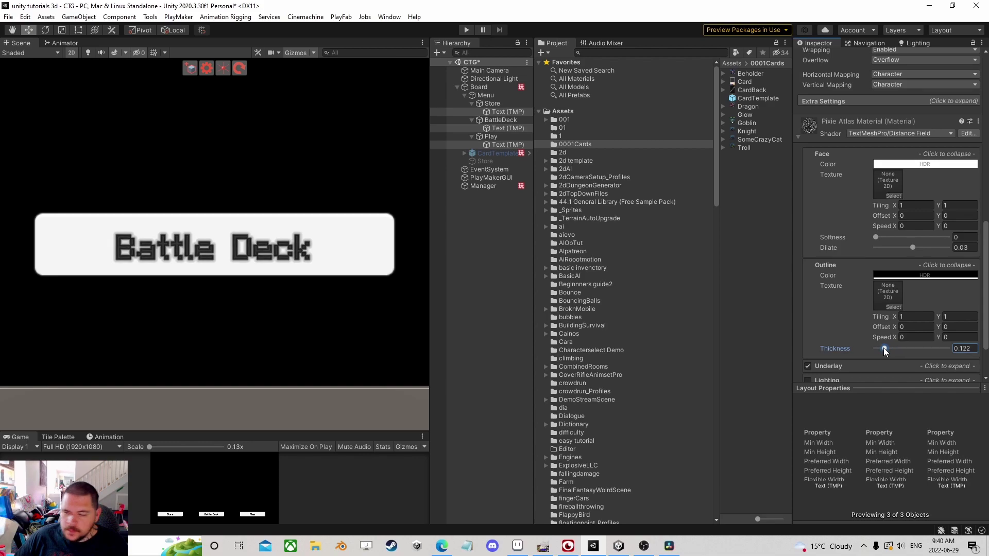
scroll(841, 320, "down", 3)
left_click(848, 307)
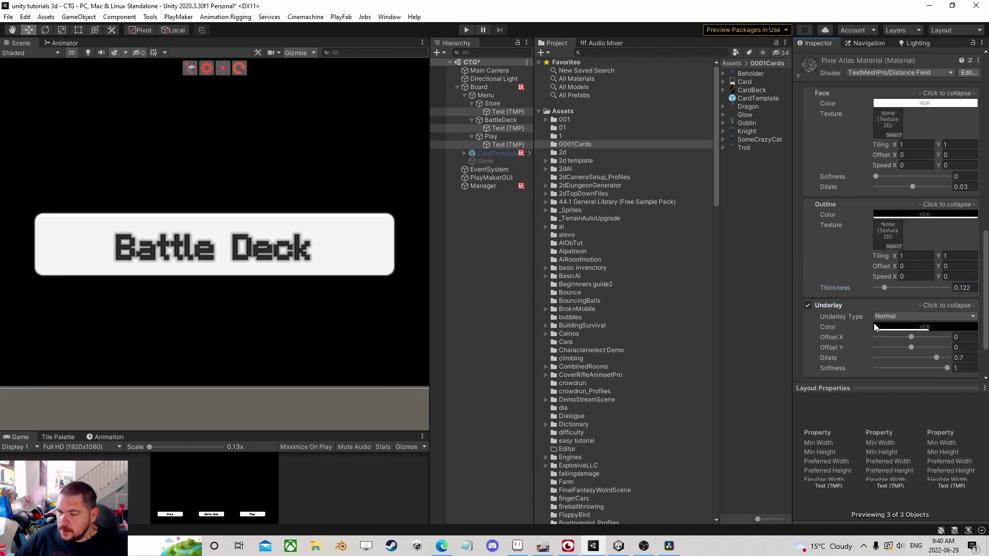
left_click_drag(910, 338, 832, 336)
left_click_drag(910, 348, 801, 351)
left_click_drag(935, 357, 821, 348)
left_click(947, 368)
mouse_move(946, 366)
left_mouse_down()
mouse_move(861, 369)
mouse_move(939, 364)
left_mouse_up()
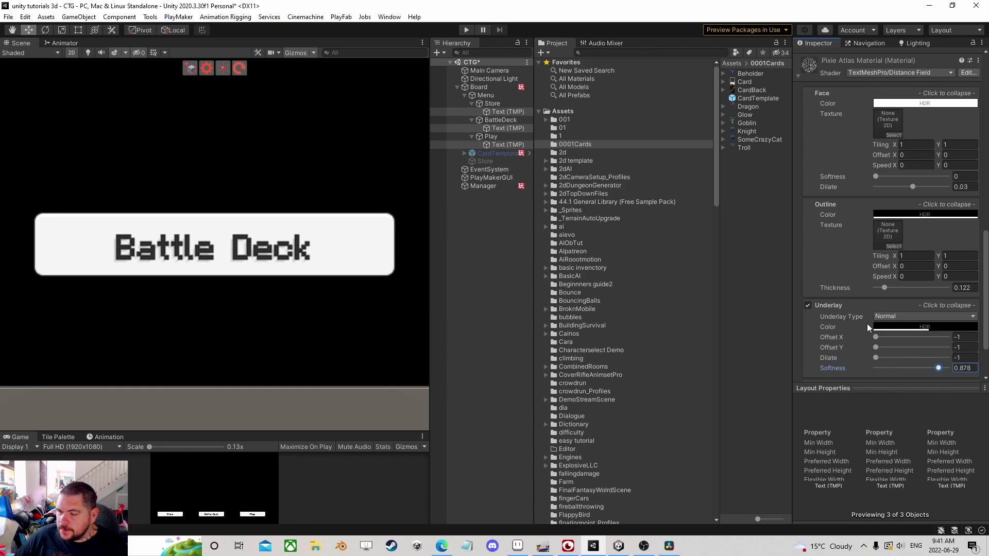
left_click(883, 317)
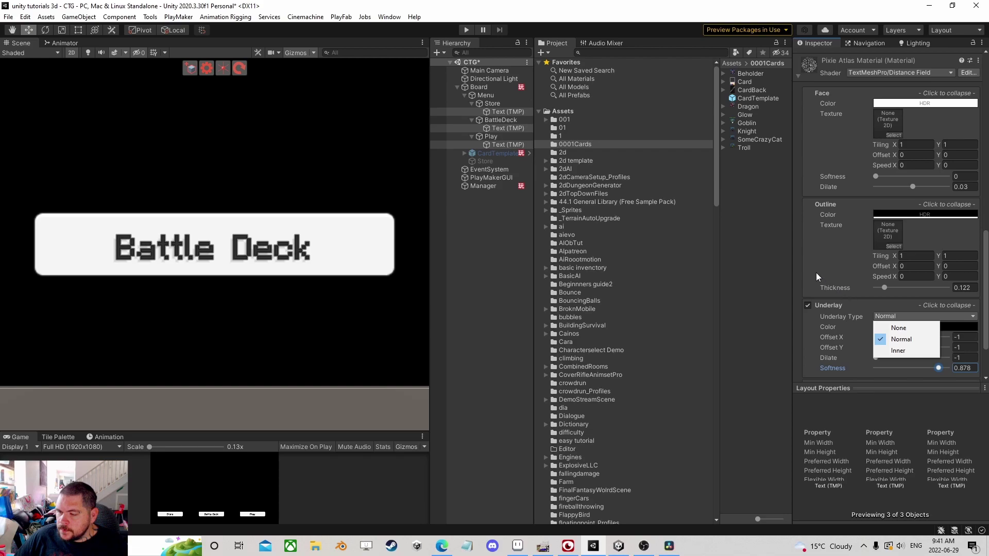
left_click(821, 190)
scroll(822, 211, "up", 10)
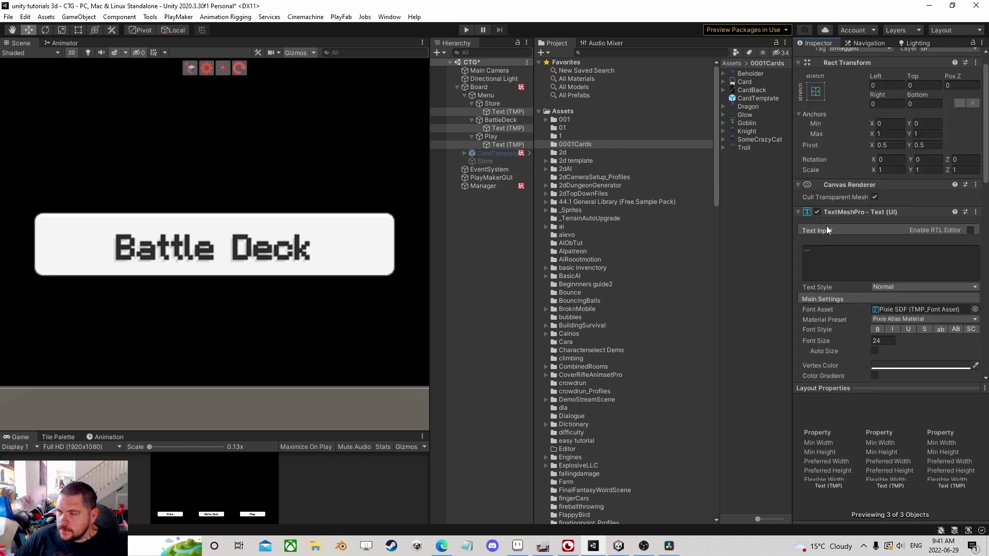
scroll(352, 233, "down", 5)
Bring the whole menu canvas into the Scene view and enlarge the Game view
middle_click_drag(230, 201, 147, 248)
middle_click_drag(186, 218, 189, 225)
left_click_drag(251, 430, 270, 226)
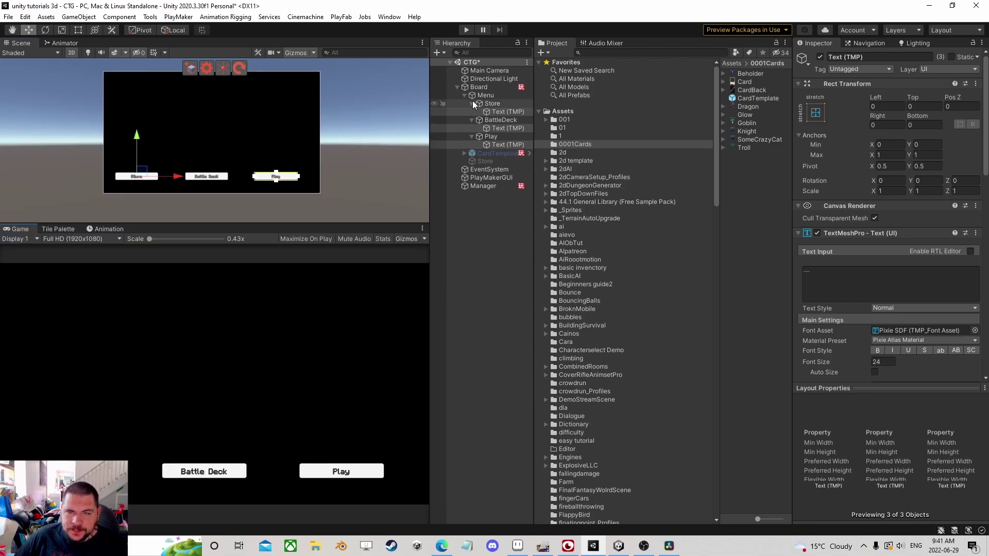
Add a second PlayMakerFSM component to the Manager object and name it MenuManager
left_click(496, 185)
left_click(902, 267)
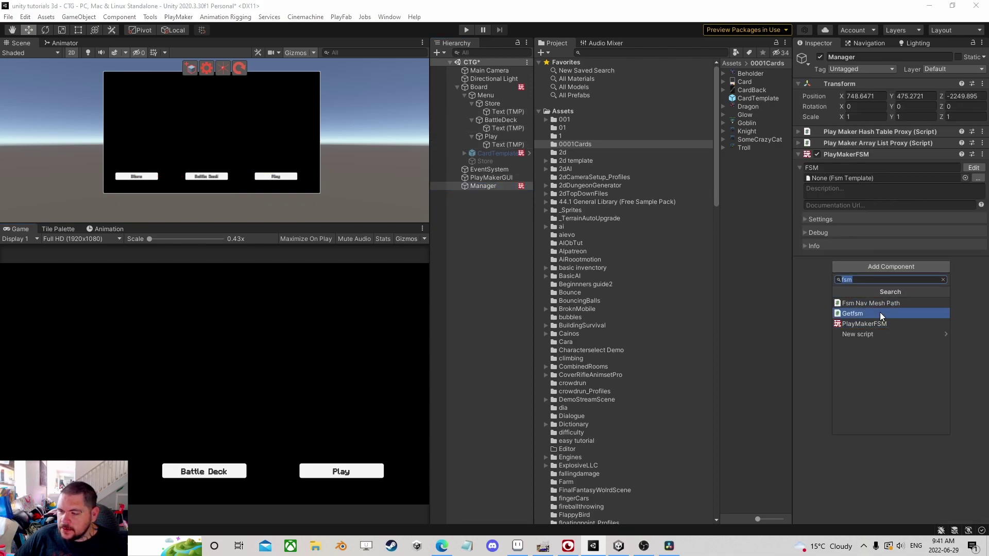
left_click(872, 323)
left_click(839, 274)
double_click(839, 274)
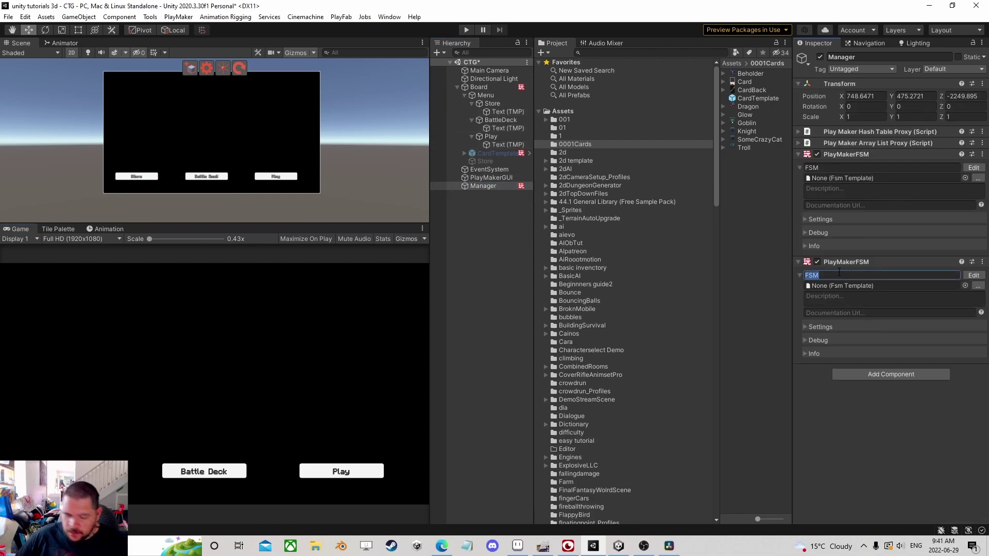
type("MenuMa")
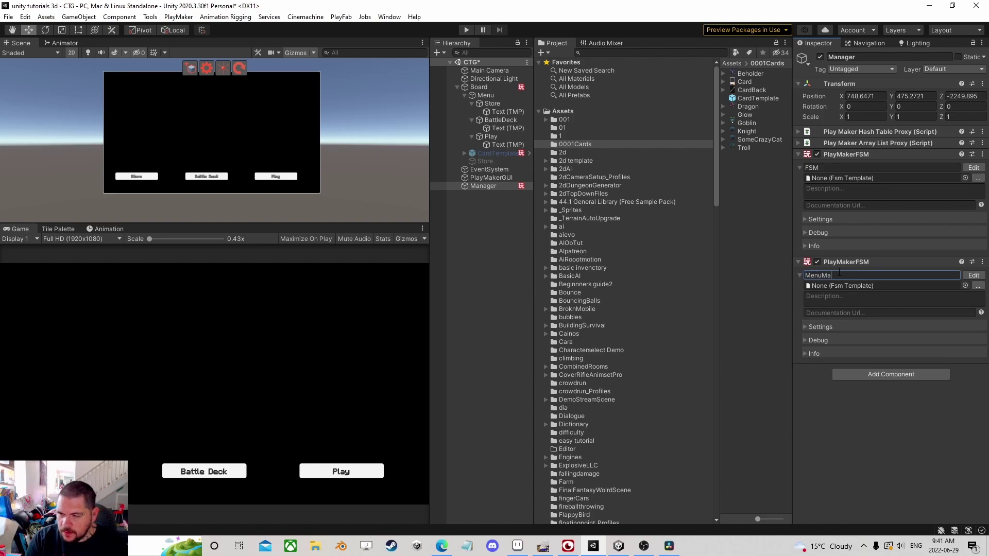
type("nager")
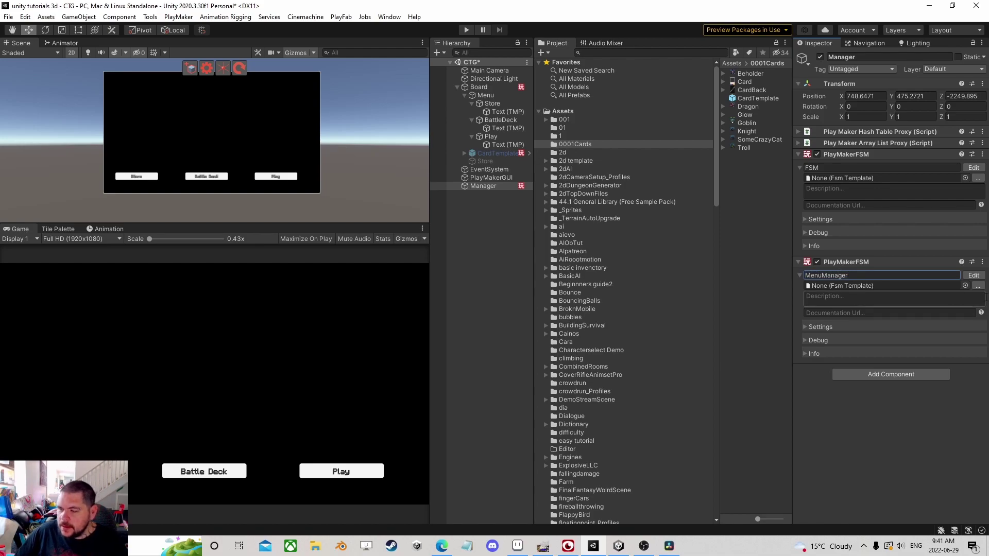
Open the MenuManager FSM for editing and add a UI Button Array action to State 1
left_click(974, 275)
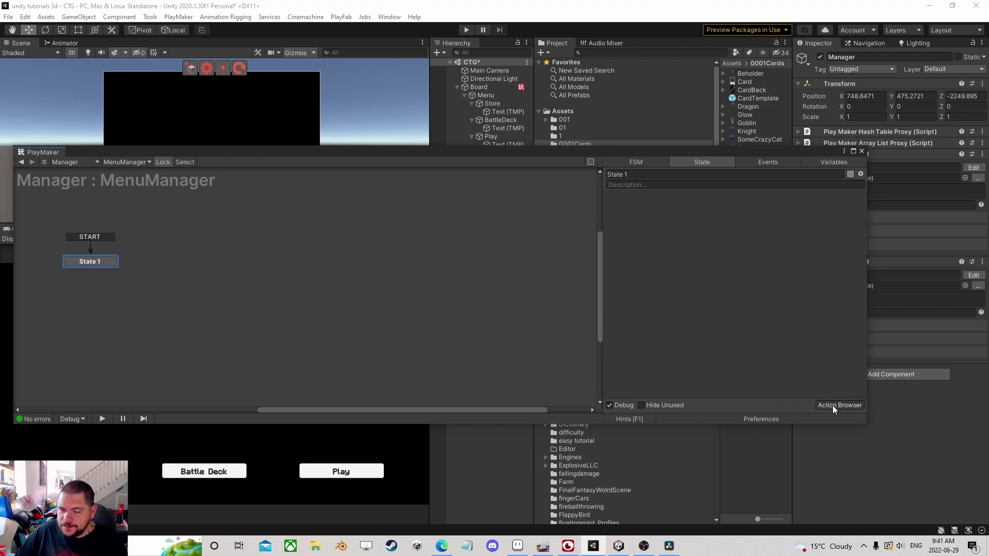
left_click(833, 405)
type("butt")
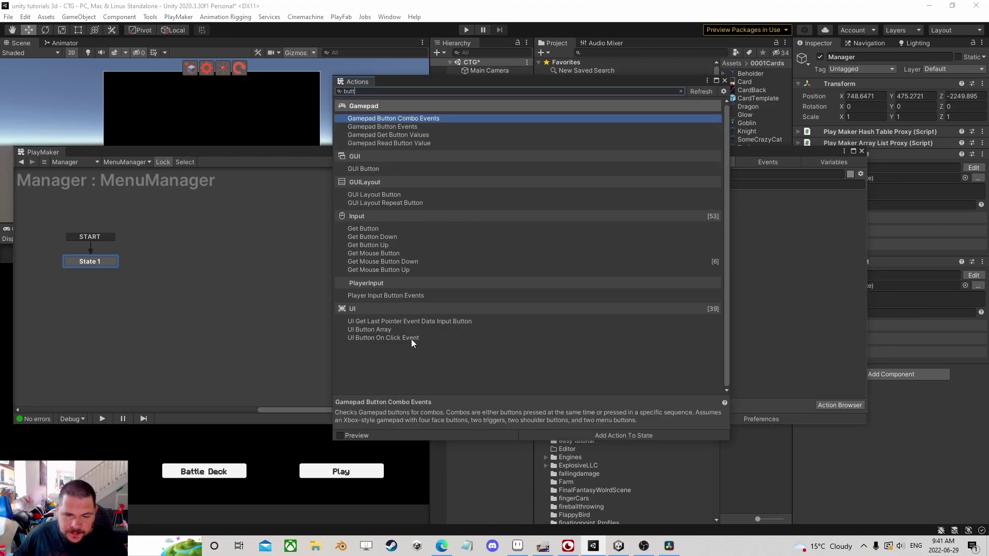
double_click(401, 329)
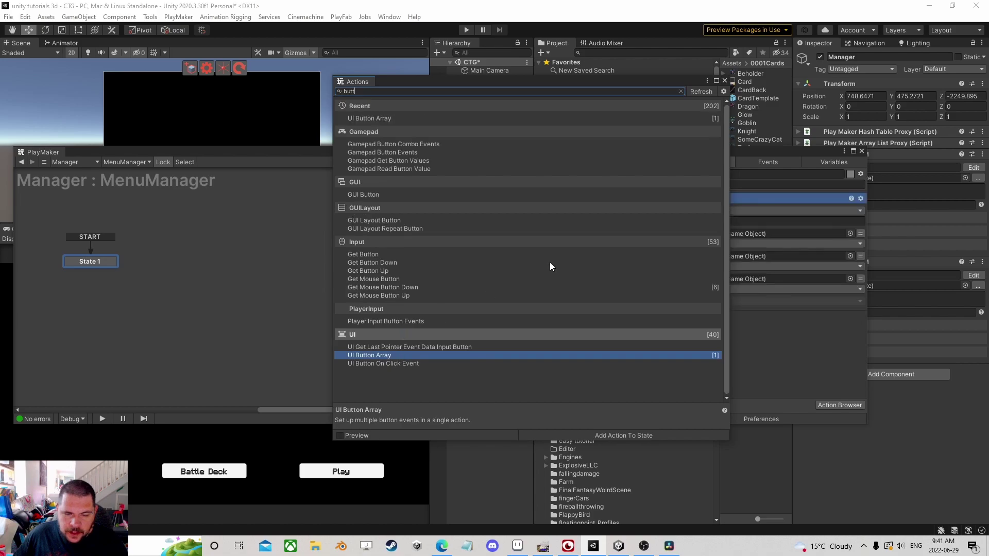
left_click(724, 81)
Assign Store, BattleDeck and Play as the three buttons of the UI Button Array and narrow the PlayMaker window
left_click_drag(734, 151, 238, 124)
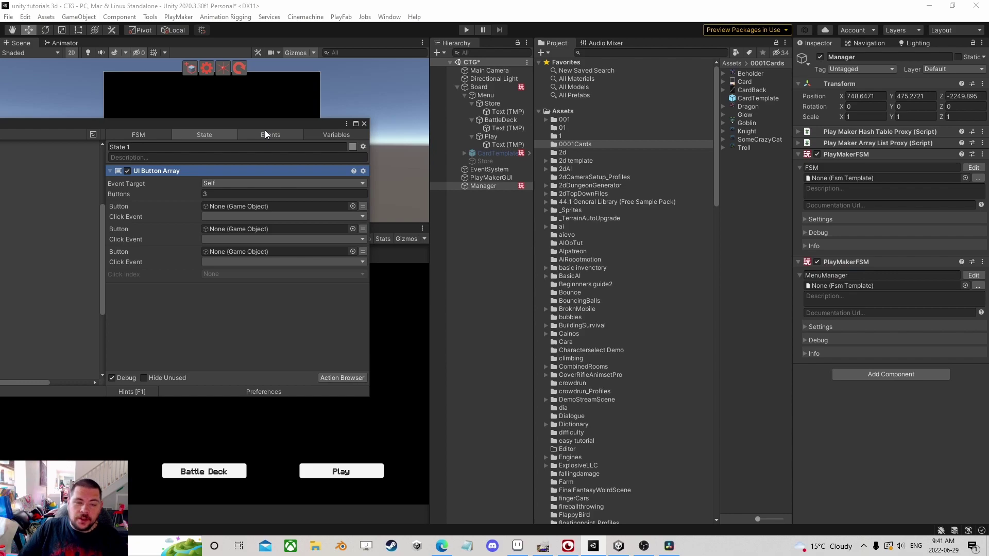
left_click_drag(490, 102, 276, 204)
left_click_drag(491, 124, 235, 230)
left_click_drag(497, 137, 241, 249)
left_click_drag(270, 122, 724, 145)
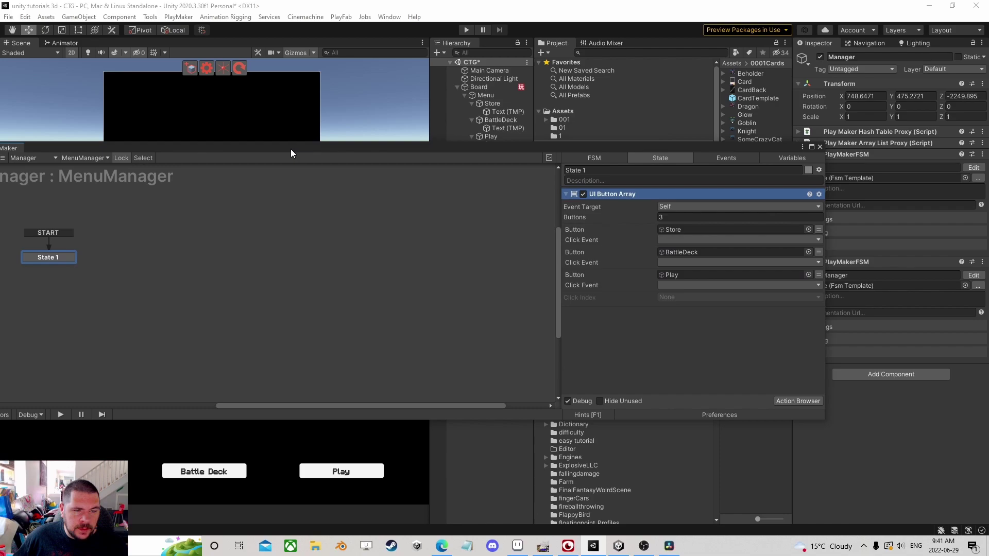
left_click_drag(291, 153, 358, 148)
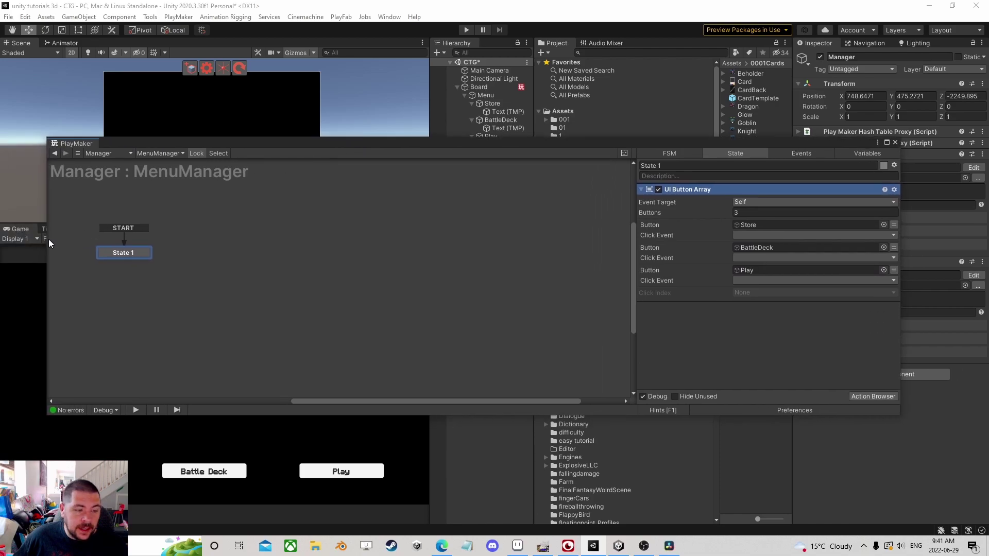
left_click_drag(48, 239, 357, 239)
left_click_drag(610, 144, 356, 151)
Create the click events OpenStore for the Store button and OpenBackDeck for the BattleDeck button
left_click(517, 240)
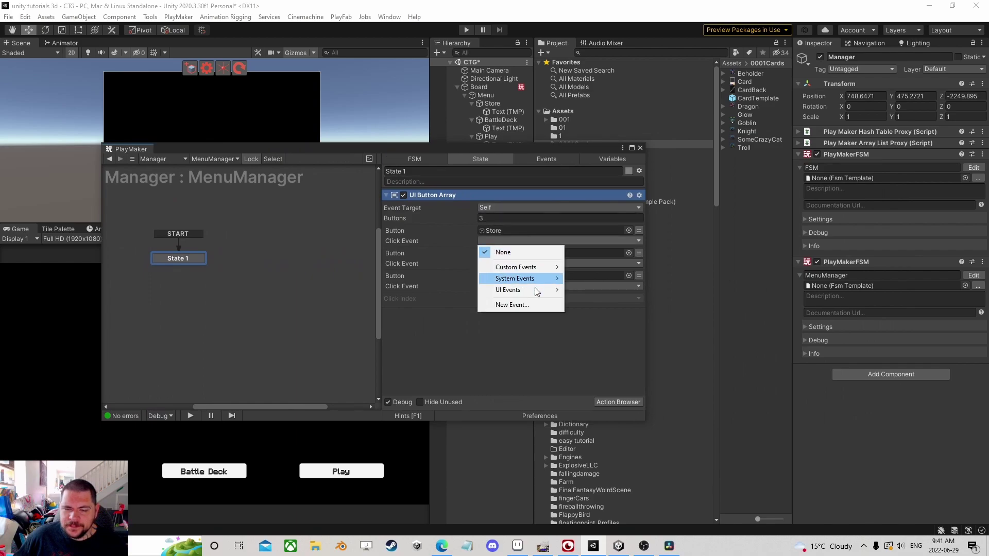
left_click(527, 304)
type("OpenStore")
key("Return")
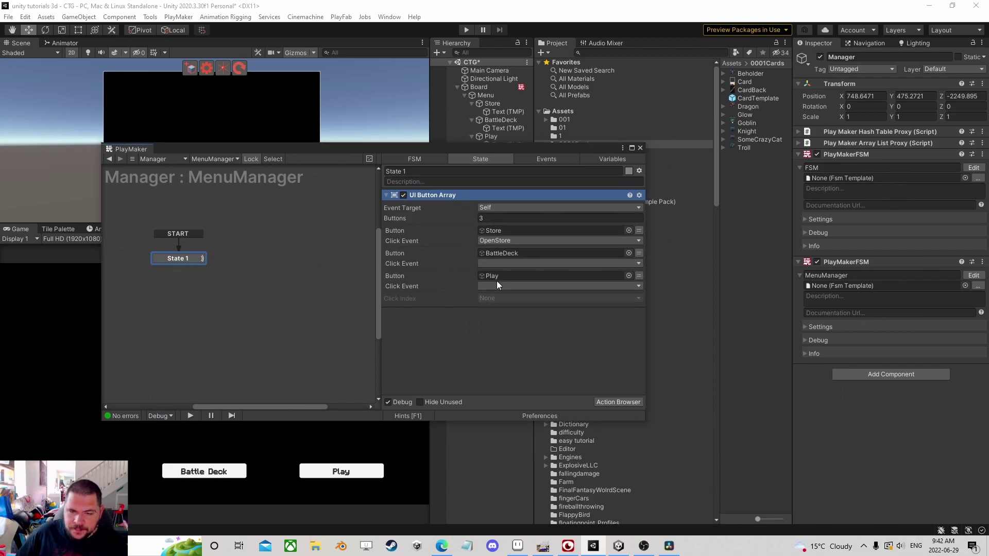
left_click(500, 264)
left_click(510, 337)
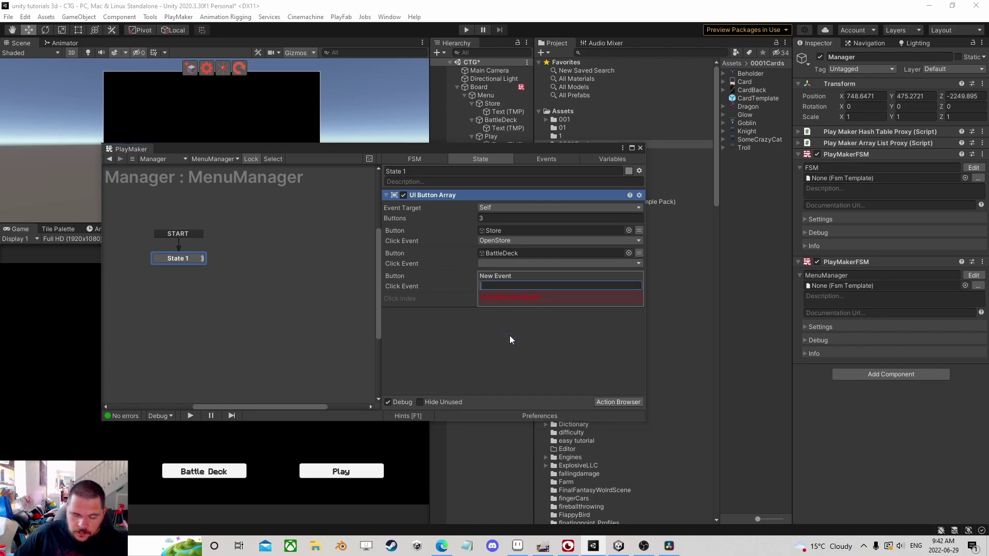
type("OpenBack")
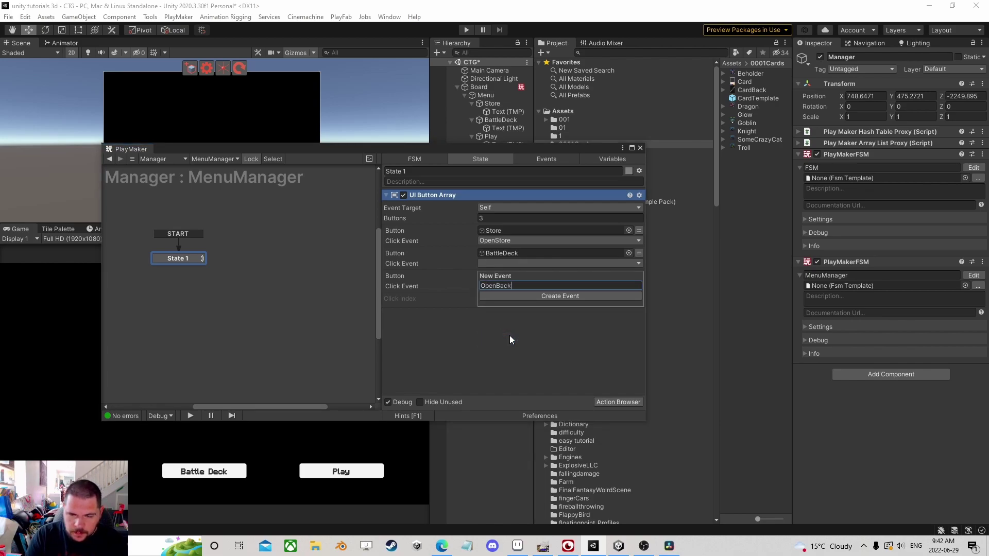
type("Deck")
key("Return")
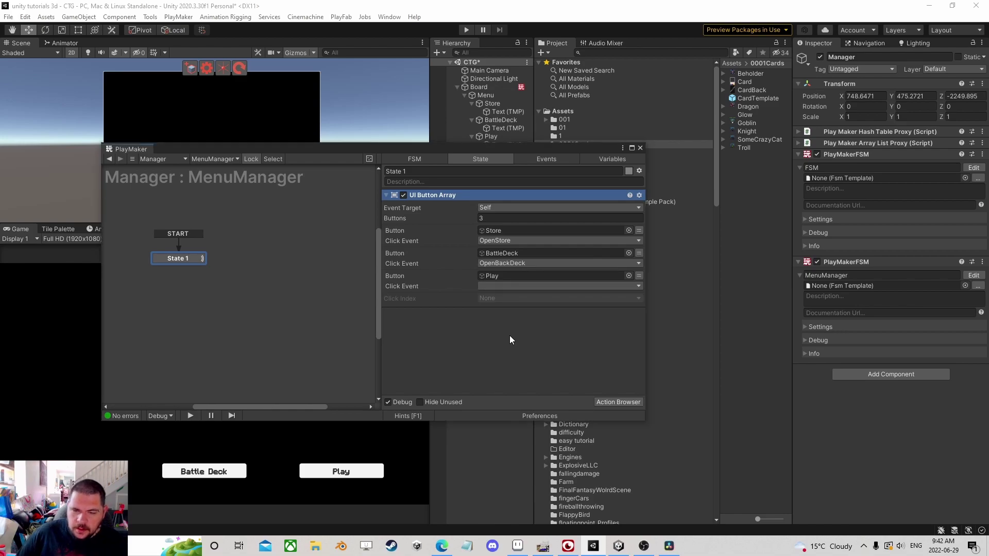
Create a new PlayGame event as the click event of the Play button
left_click(519, 288)
left_click(516, 375)
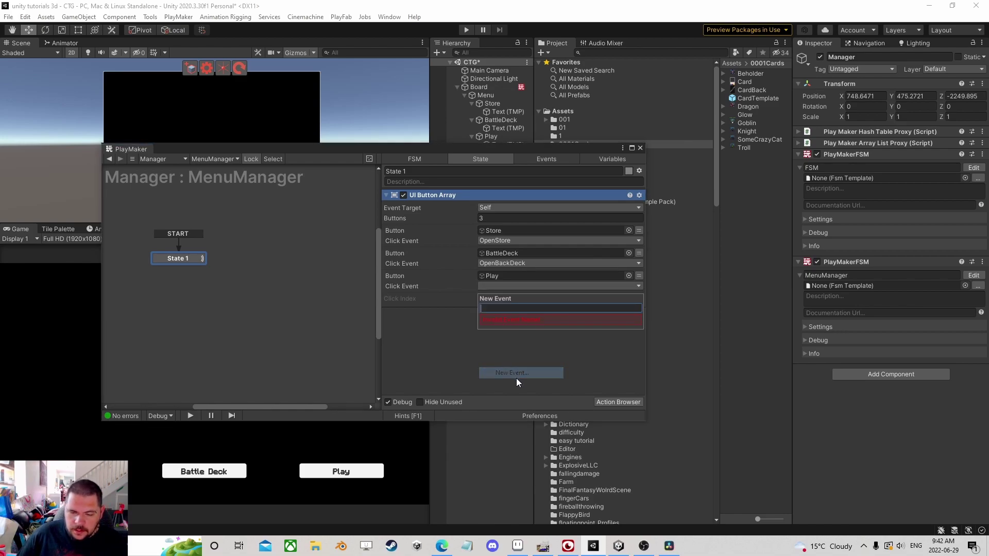
type("PlayGame")
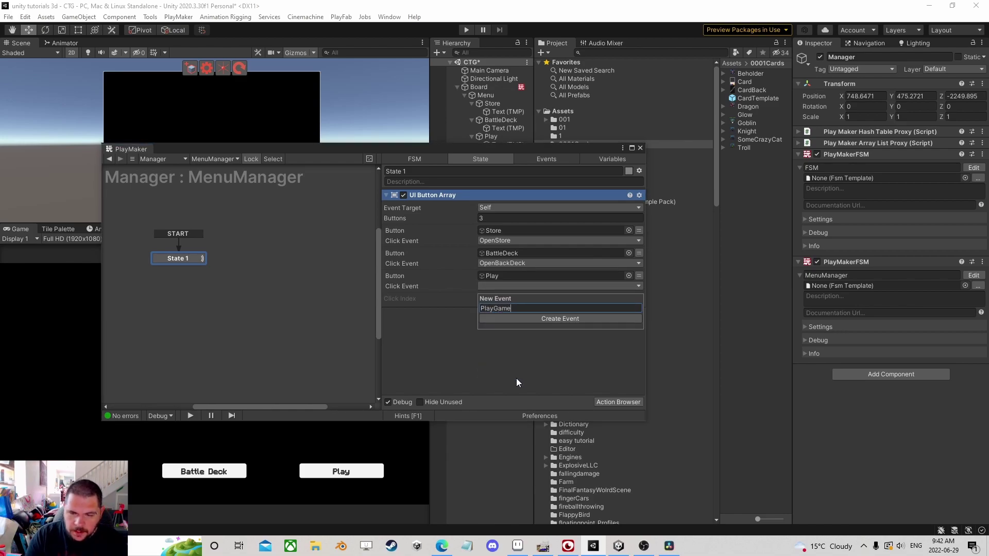
key("Return")
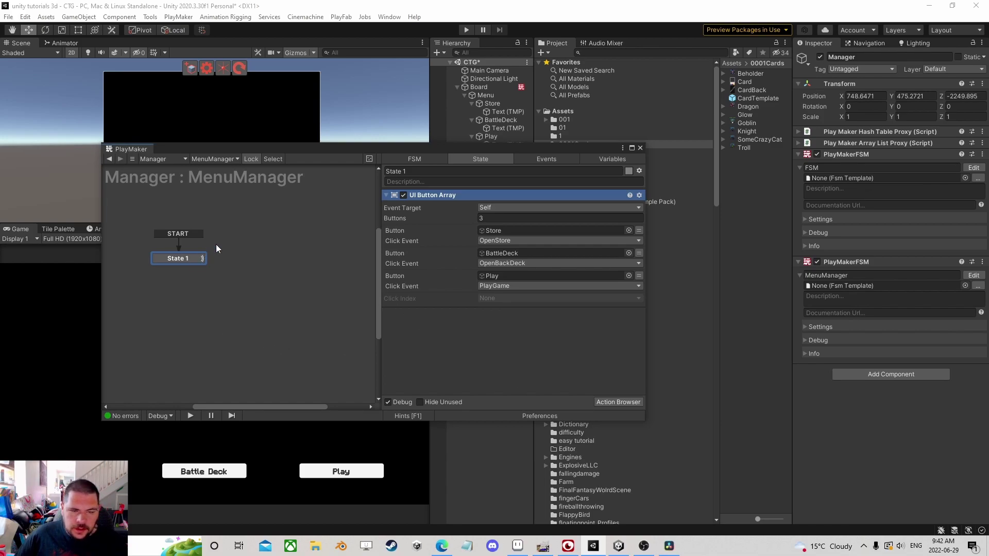
Add an event named Listener to the MenuManager FSM and mark all four of its events as global
middle_click_drag(188, 258, 167, 243)
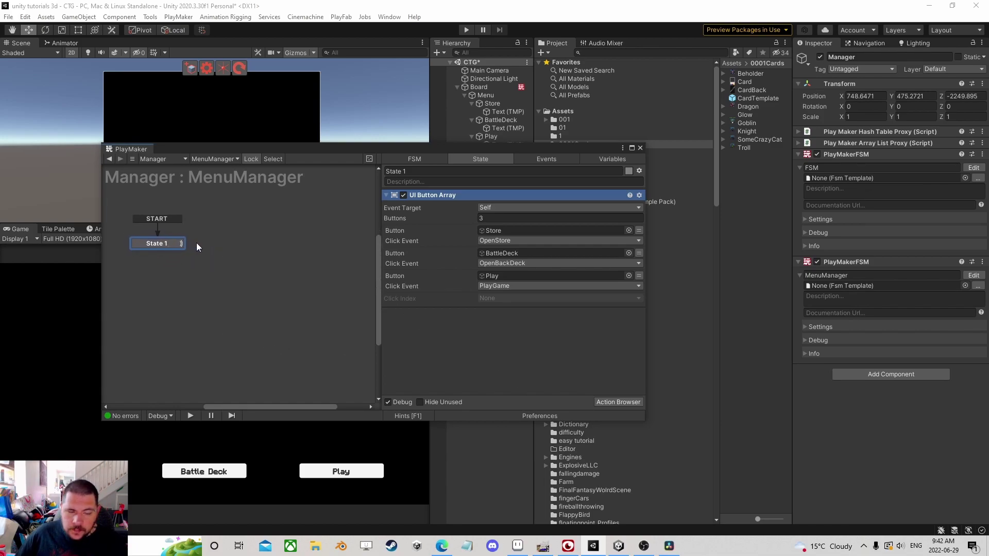
left_click(536, 161)
left_click(491, 390)
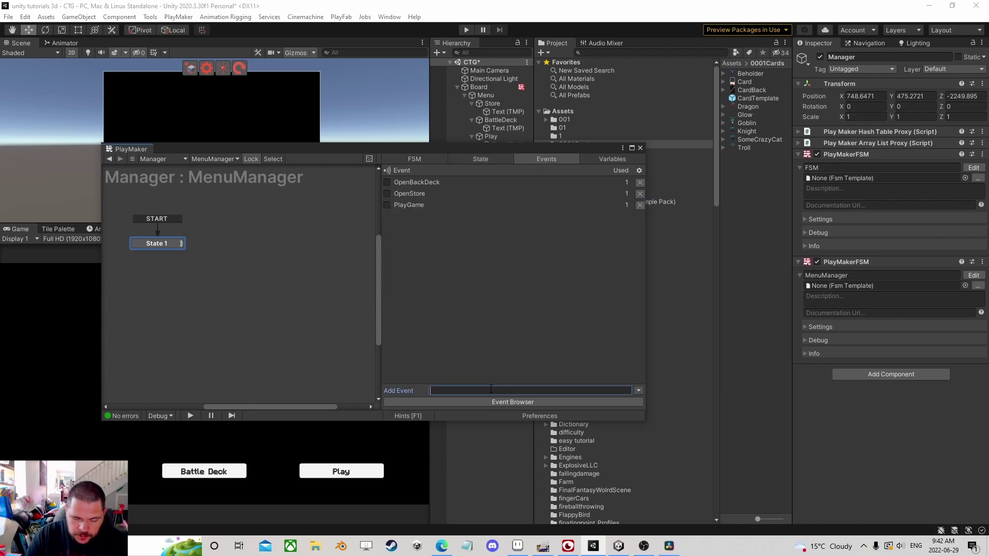
type("Listener")
key("Return")
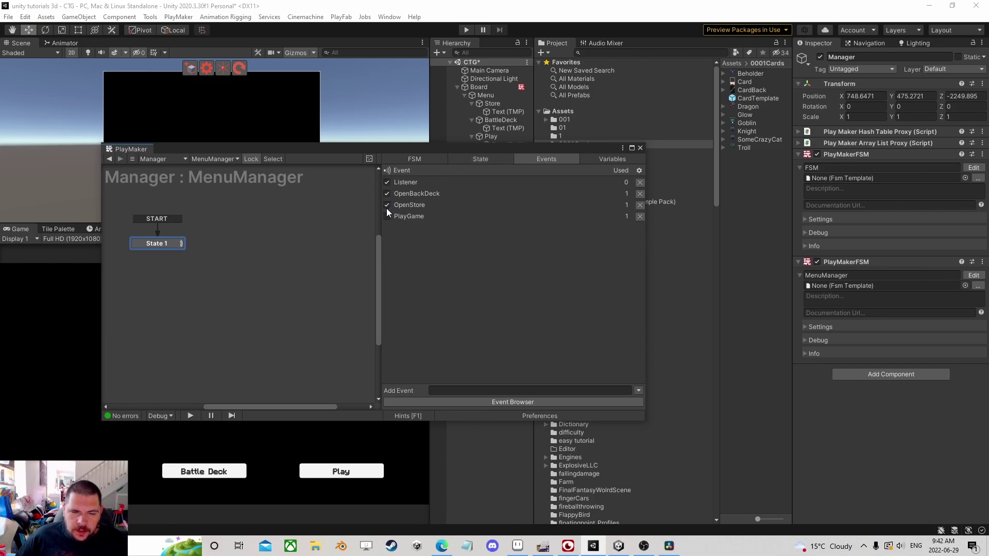
Add a global transition to State 1 that uses the Listener event
right_click(163, 246)
mouse_move(216, 261)
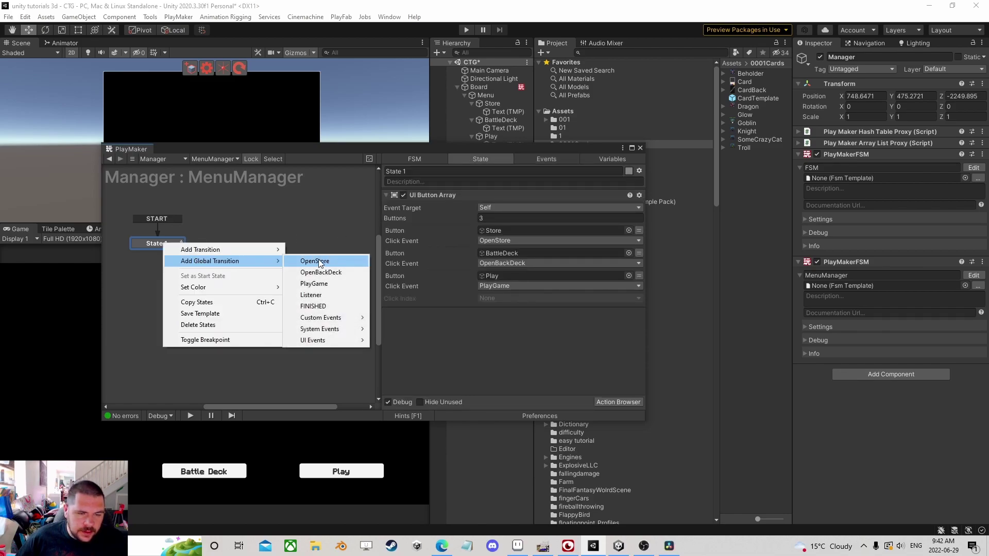
left_click(331, 296)
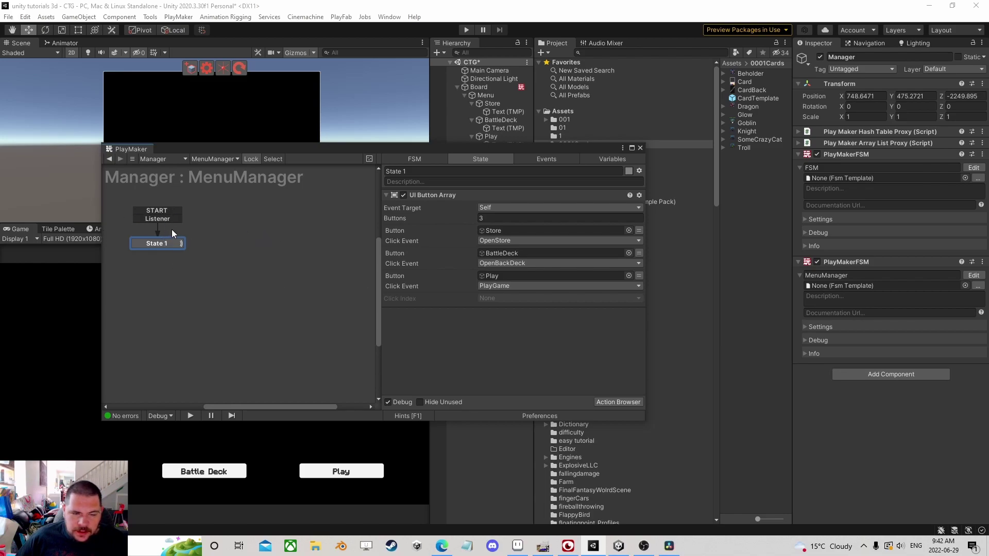
Add a second state beside State 1 and give it an OpenStore global transition
left_click(230, 225)
right_click(215, 244)
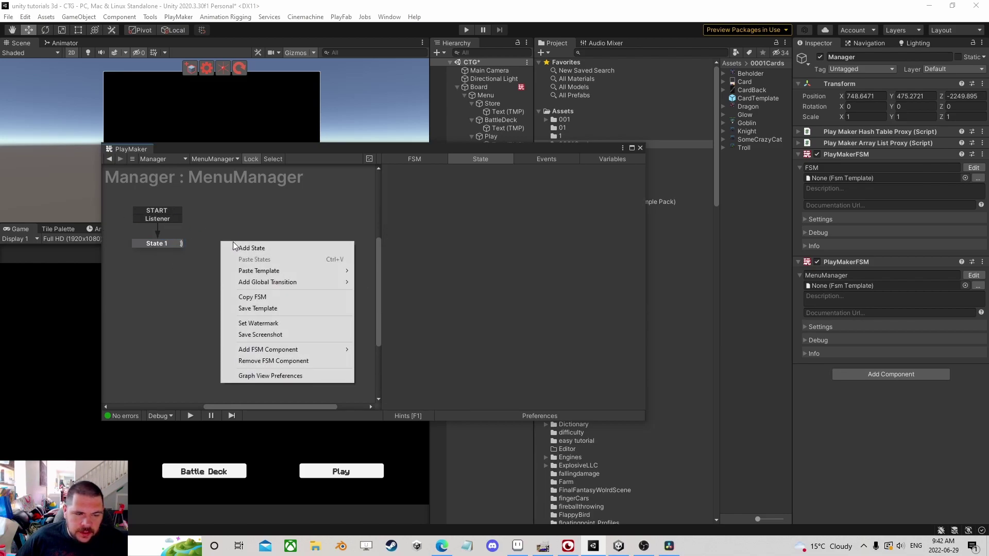
left_click(234, 248)
left_click(545, 159)
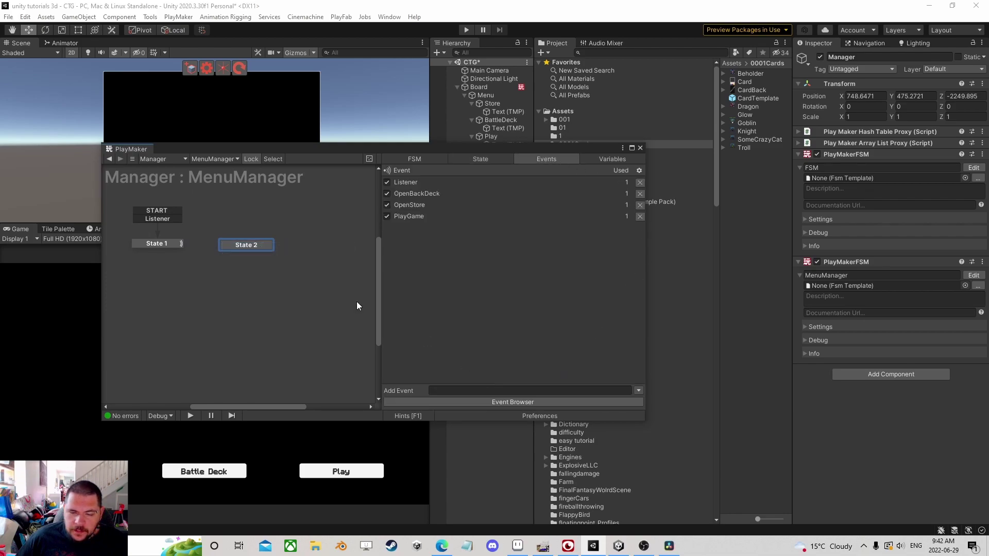
right_click(253, 245)
mouse_move(283, 262)
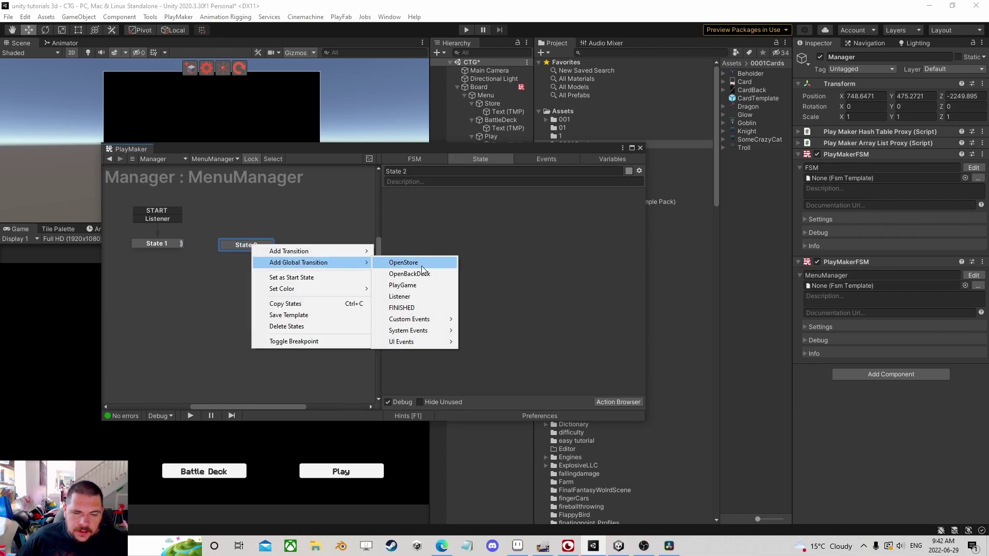
left_click(422, 266)
left_click_drag(252, 248, 238, 246)
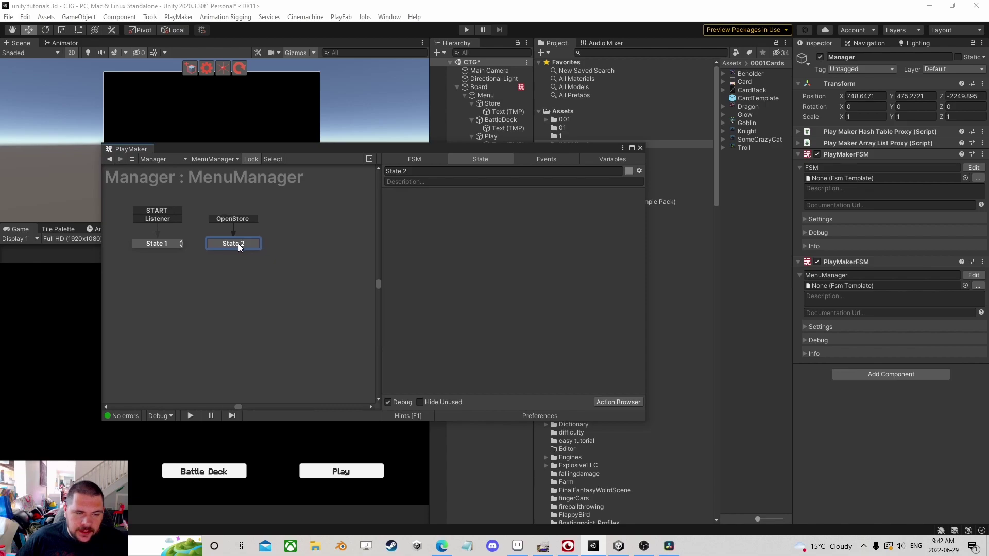
Add an Activate Game Object action for the Menu object to State 2, with Activate and Recursive turned off
left_click(471, 103)
left_click(472, 112)
left_click(472, 119)
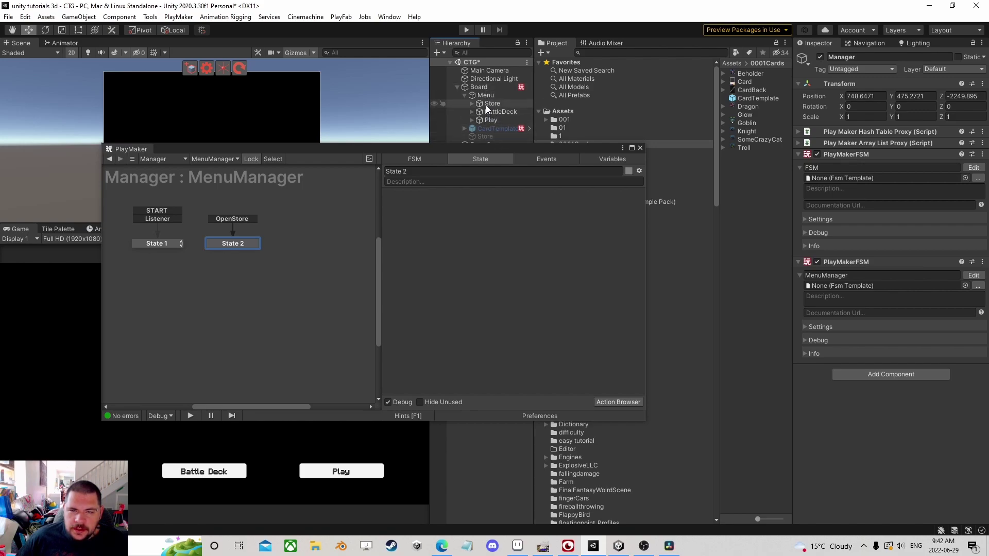
left_click_drag(490, 95, 435, 230)
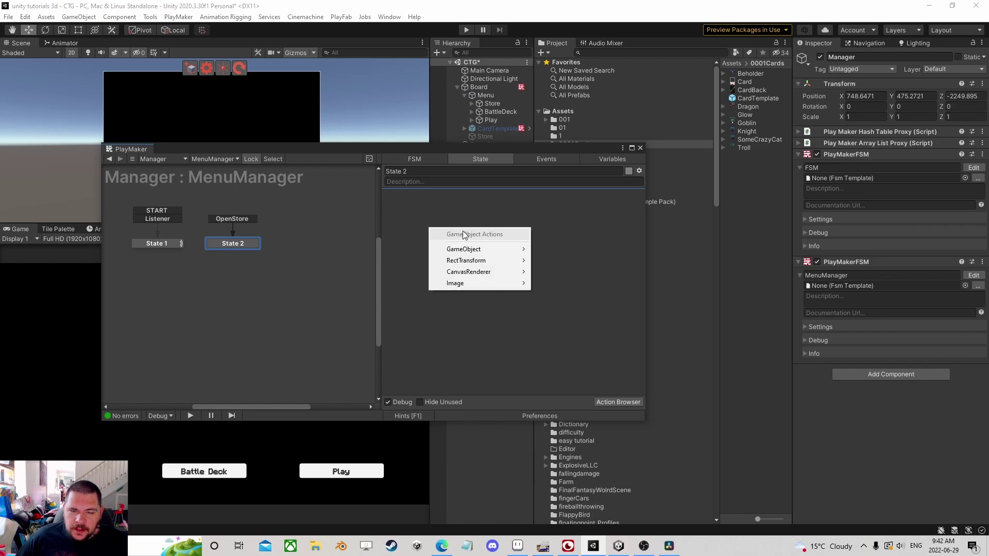
mouse_move(463, 249)
left_click(585, 47)
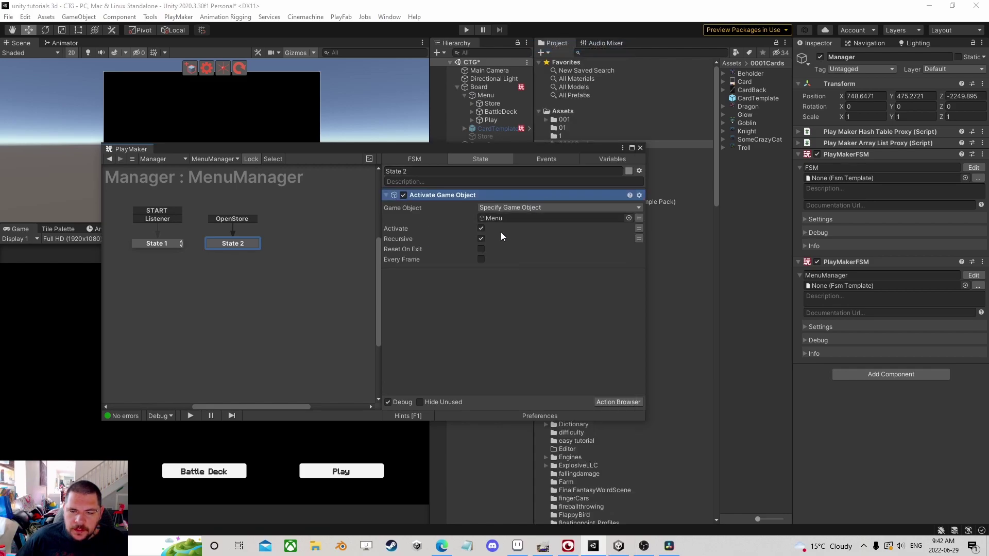
left_click(481, 238)
Add a second Activate Game Object action to State 2 that activates the Board's Store object, with Recursive turned off
left_click_drag(492, 135, 449, 296)
mouse_move(484, 318)
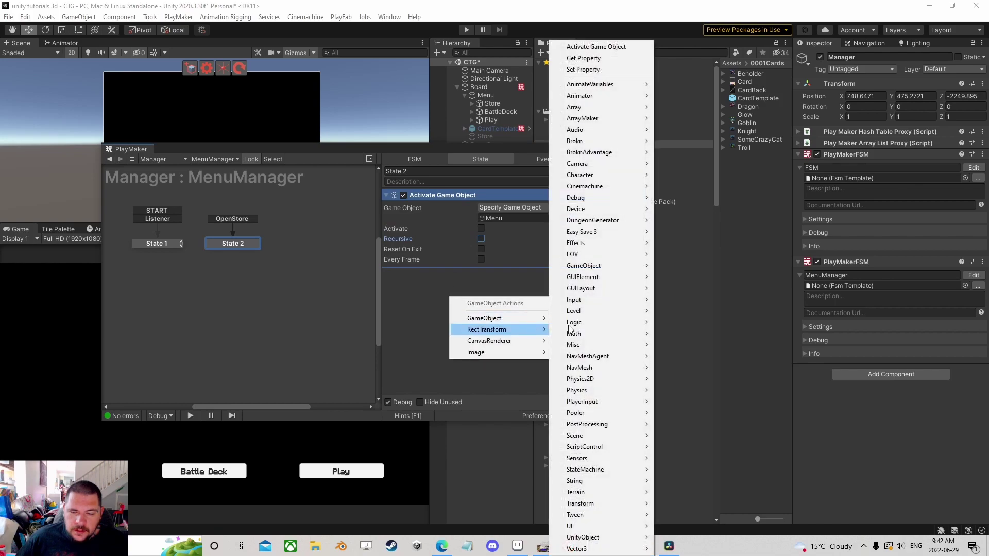
left_click(594, 48)
left_click(481, 317)
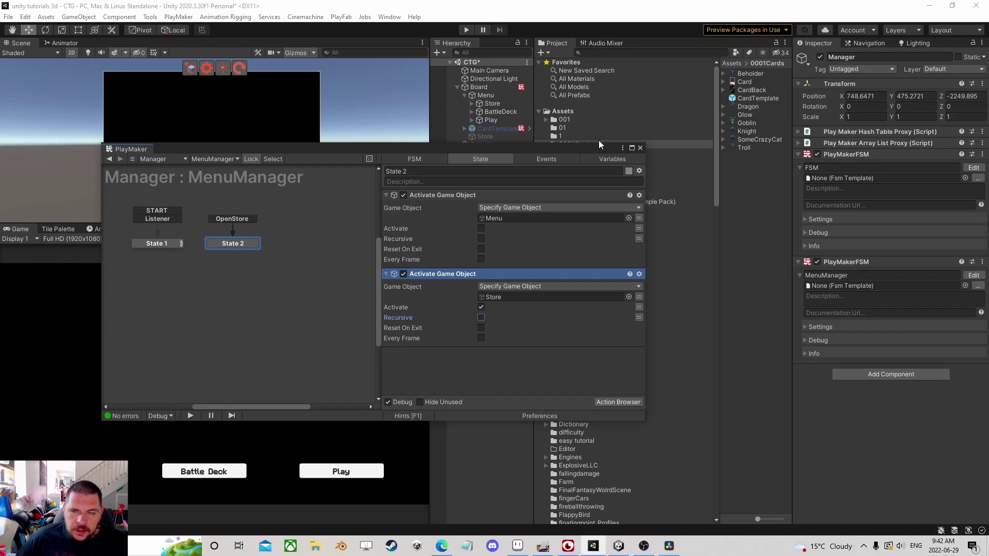
left_click(640, 148)
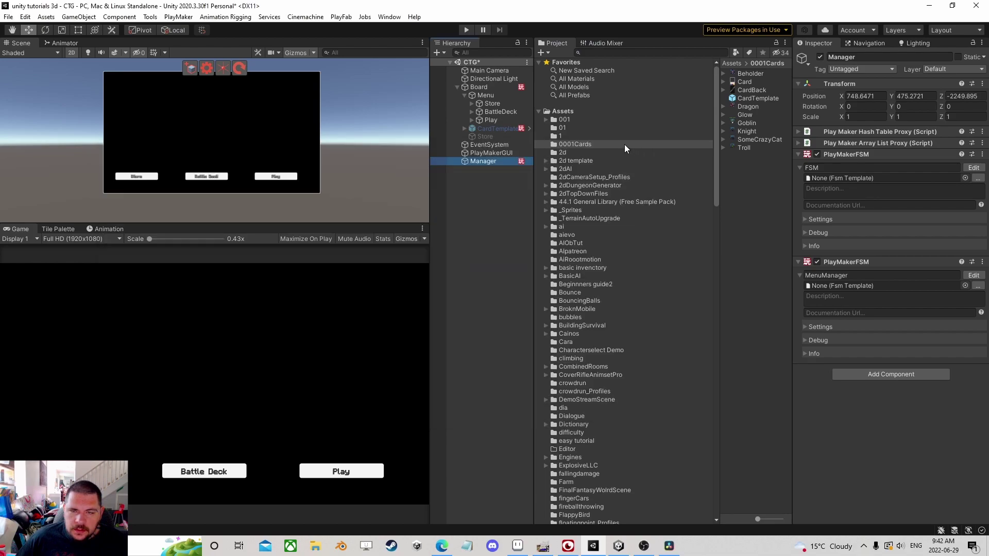
Deactivate the Menu object in the scene and activate the Store book object
left_click(488, 97)
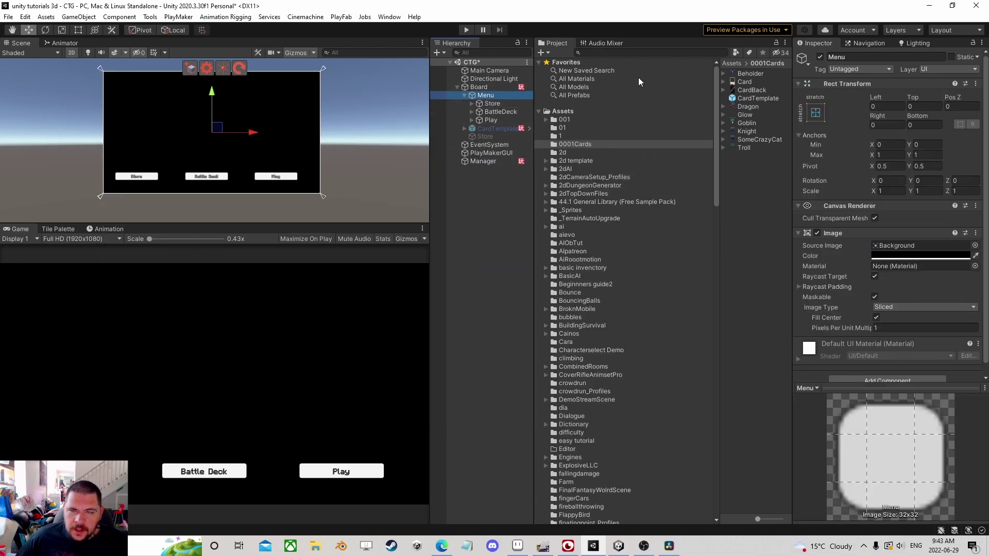
left_click(821, 57)
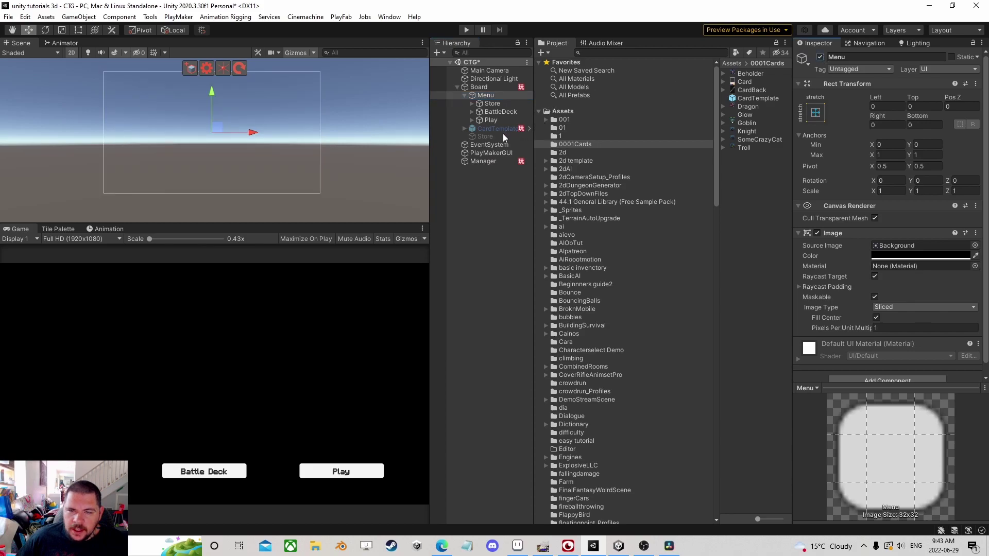
left_click(494, 137)
left_click(820, 57)
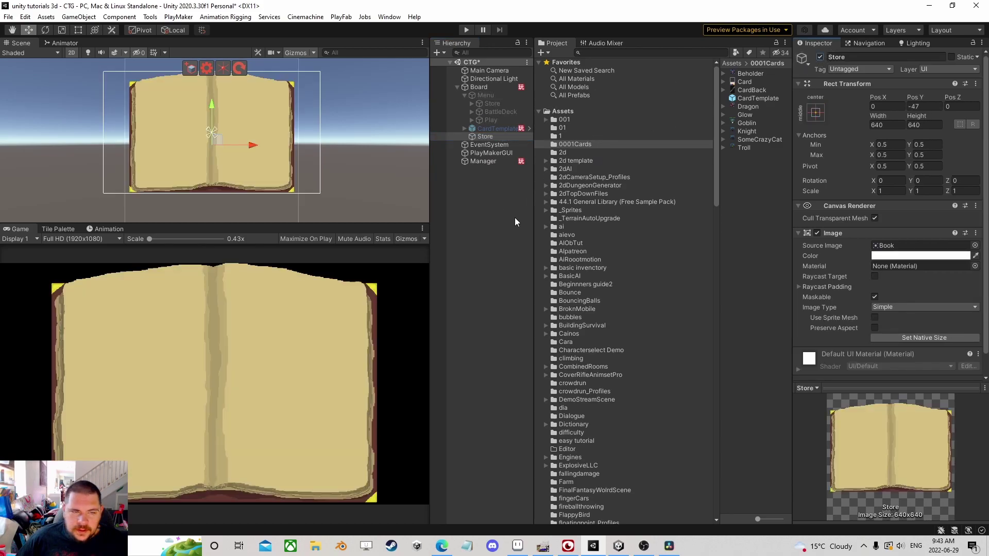
Add a TextMeshPro button as a child of the Store book object
right_click(499, 139)
mouse_move(537, 353)
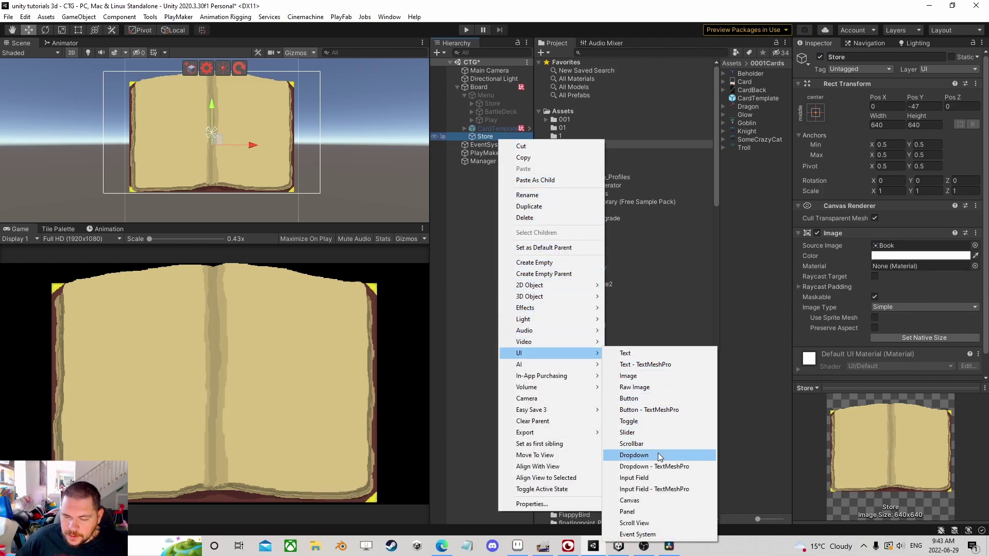
left_click(667, 409)
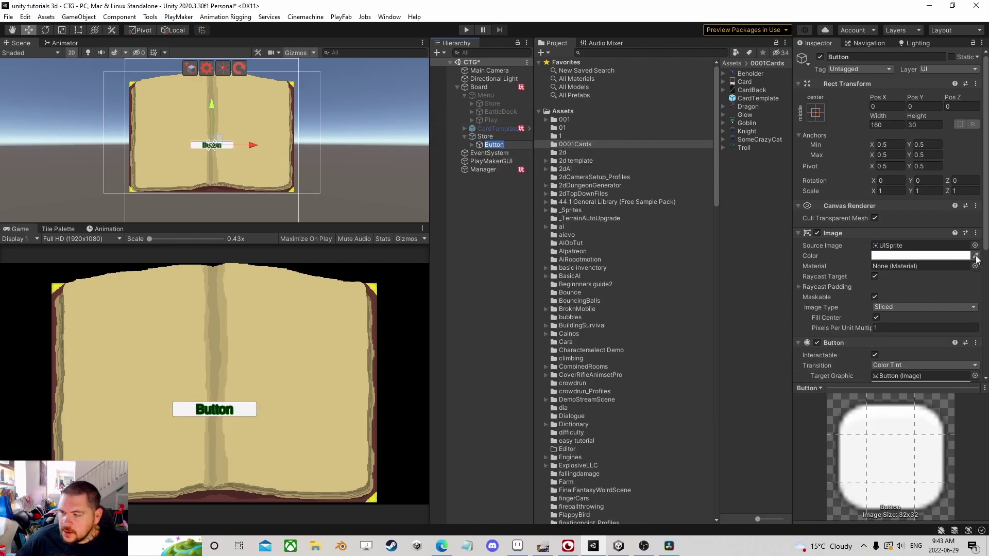
Set the font asset of the new button's label to Pixie SDF
scroll(938, 304, "down", 5)
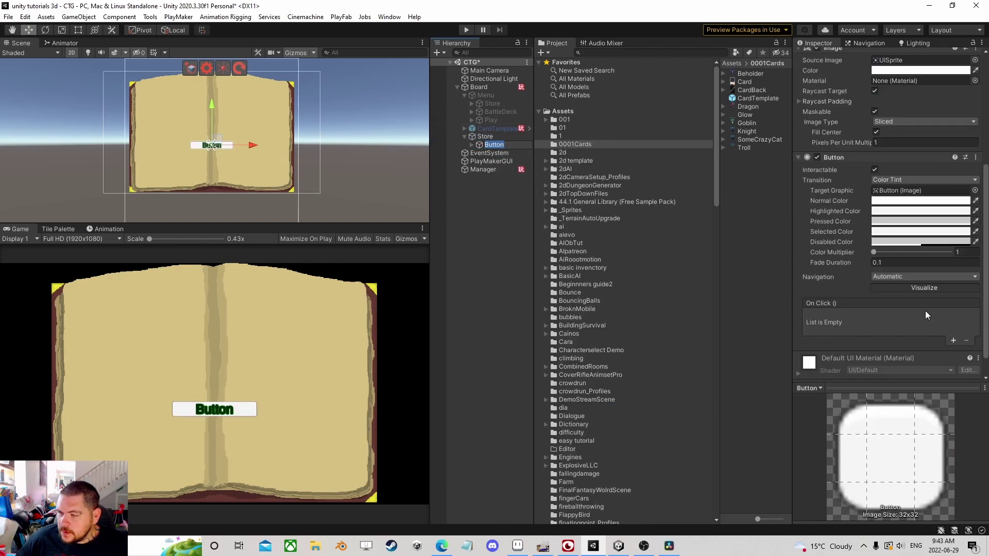
scroll(937, 301, "up", 5)
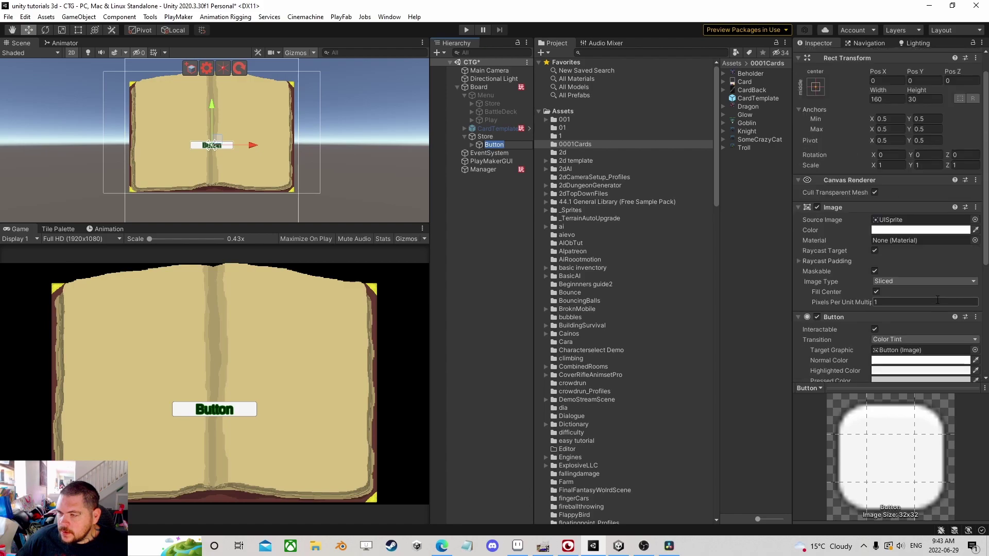
left_click(472, 145)
left_click(497, 153)
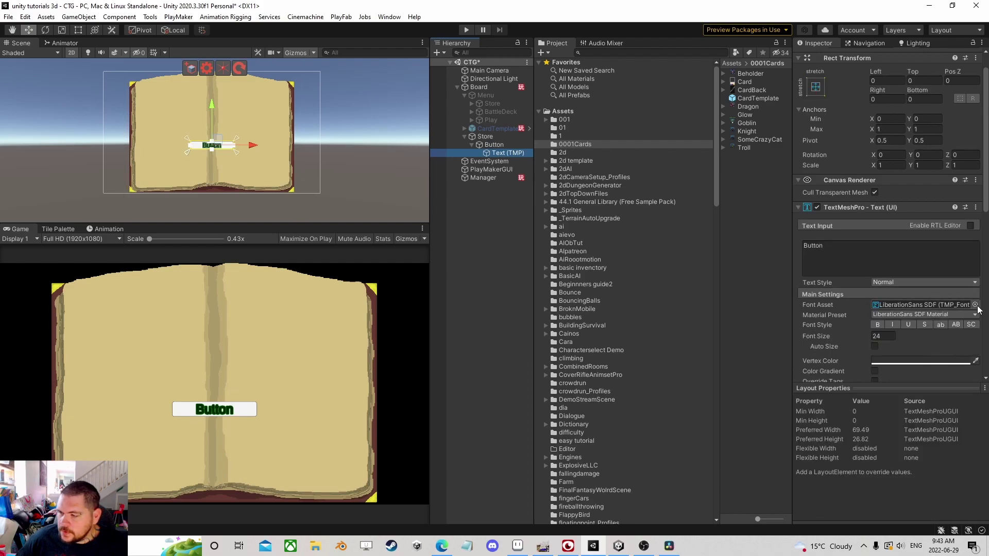
left_click(975, 304)
left_click(618, 213)
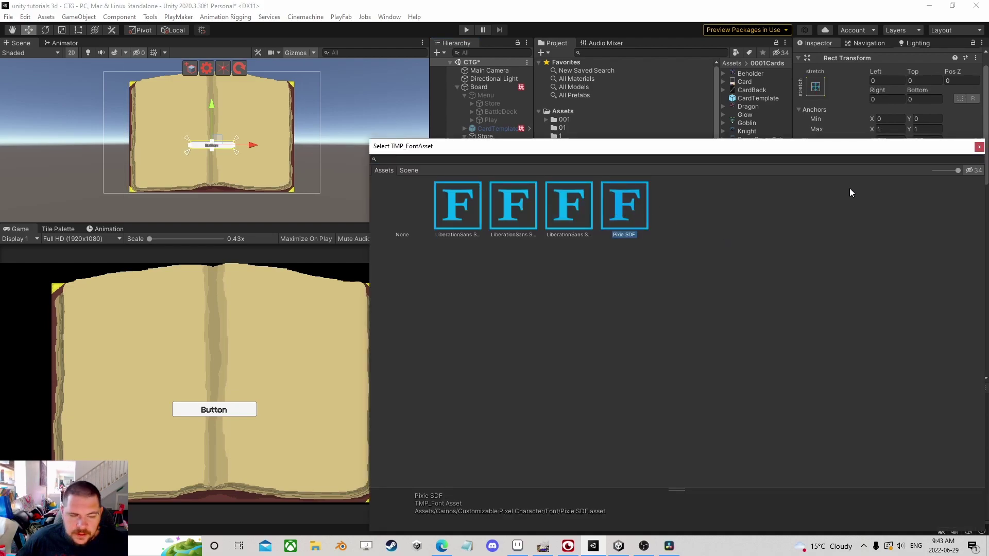
left_click(978, 146)
Move the new button to the top edge of the book's right page, at about X 193, Y 252
left_click(479, 144)
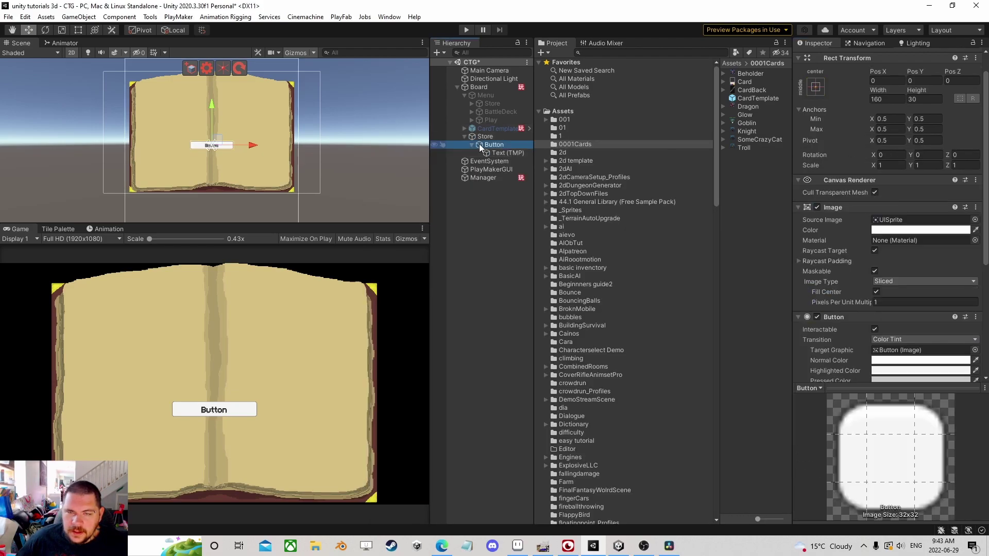
left_click(471, 145)
left_click_drag(222, 144, 271, 71)
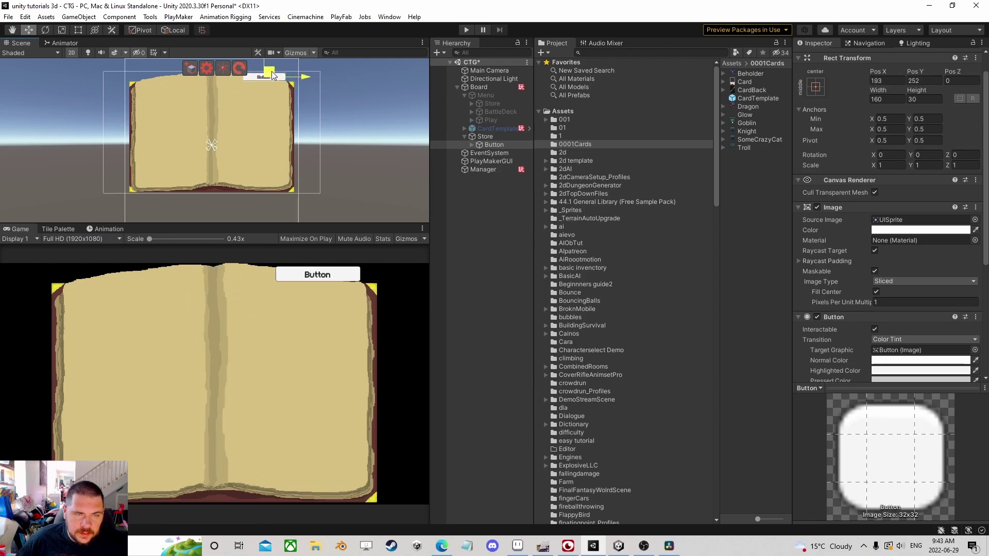
Change the label text of the Store page's button to Menu
left_click(472, 145)
left_click(496, 152)
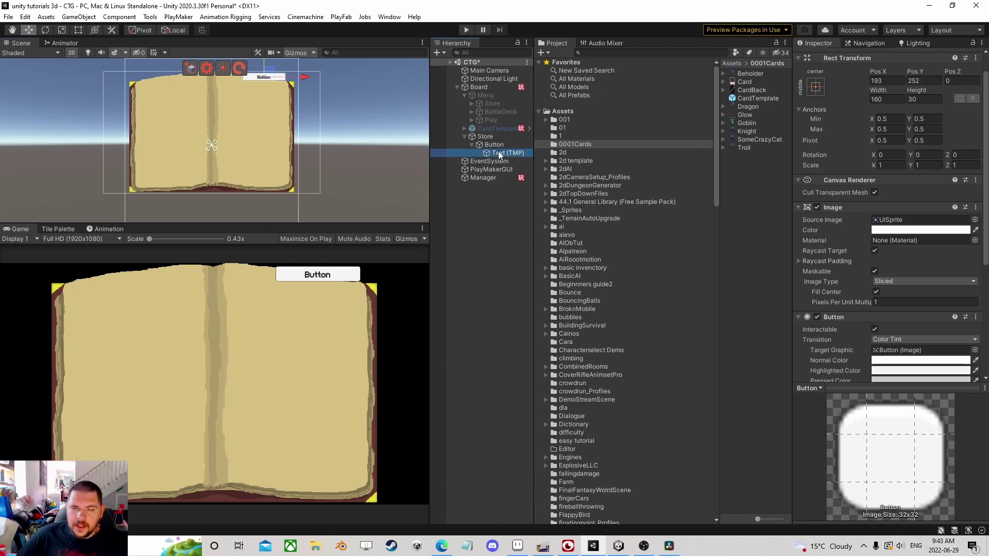
left_click(817, 262)
type("Menu")
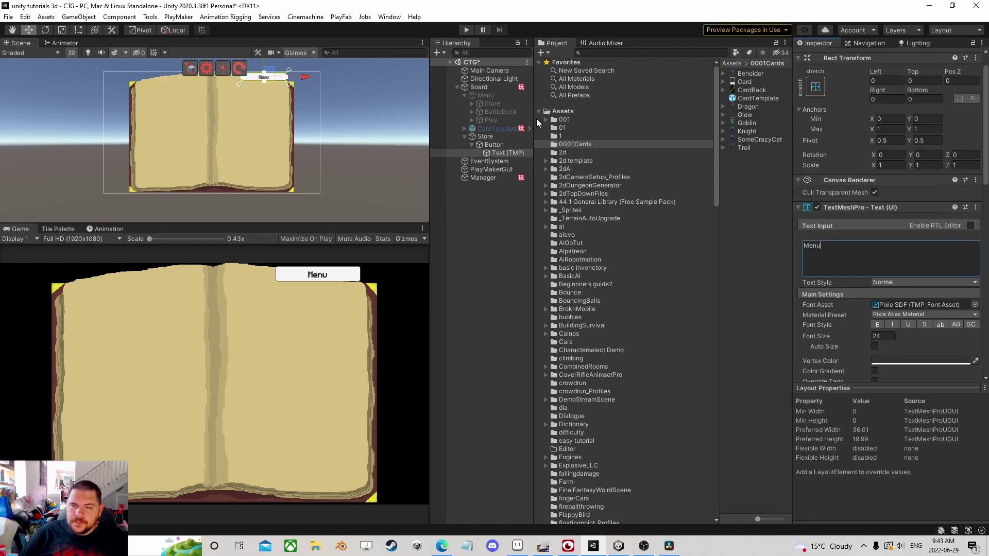
Raise the button count in the MenuManager's State 1 button array to 4 and assign the Store page's Button as the fourth entry
left_click(478, 86)
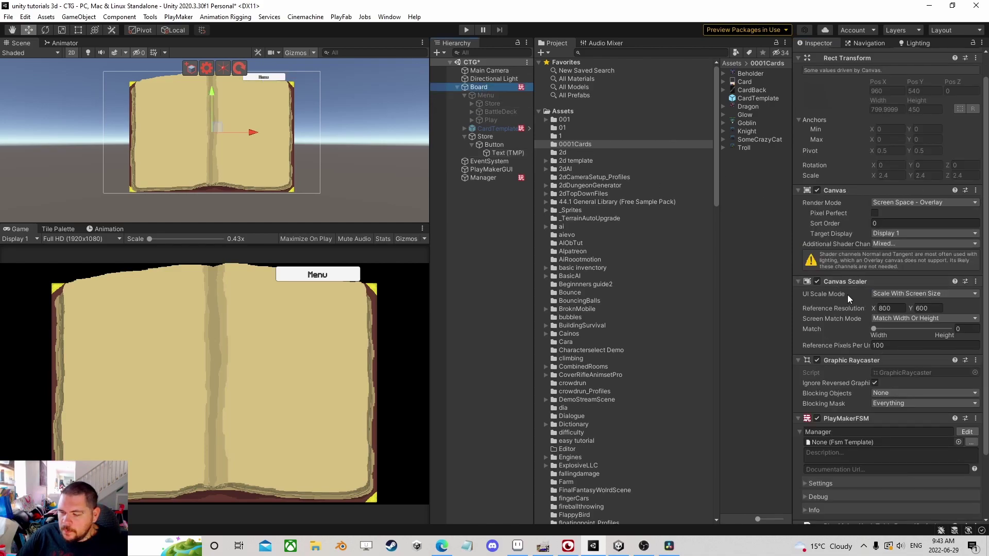
left_click(495, 178)
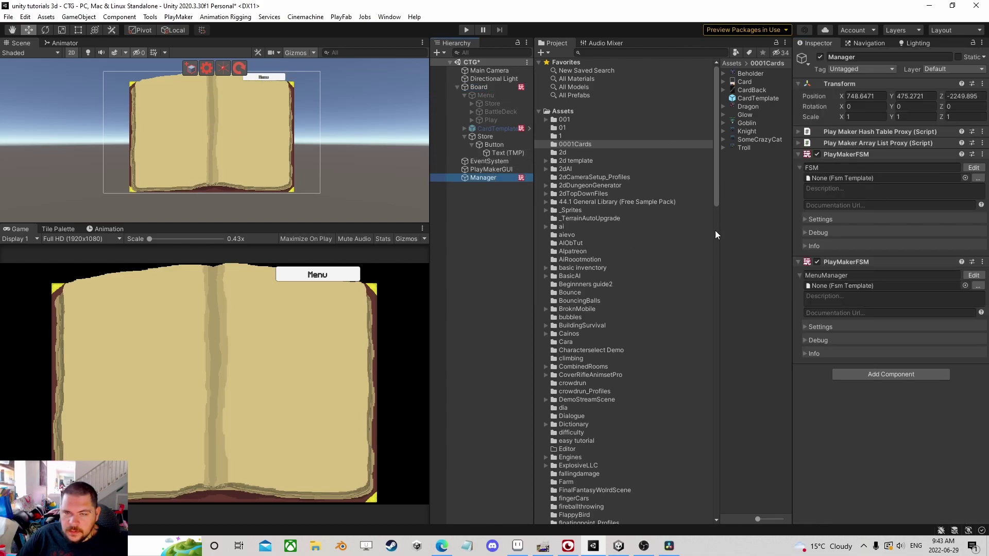
left_click(973, 275)
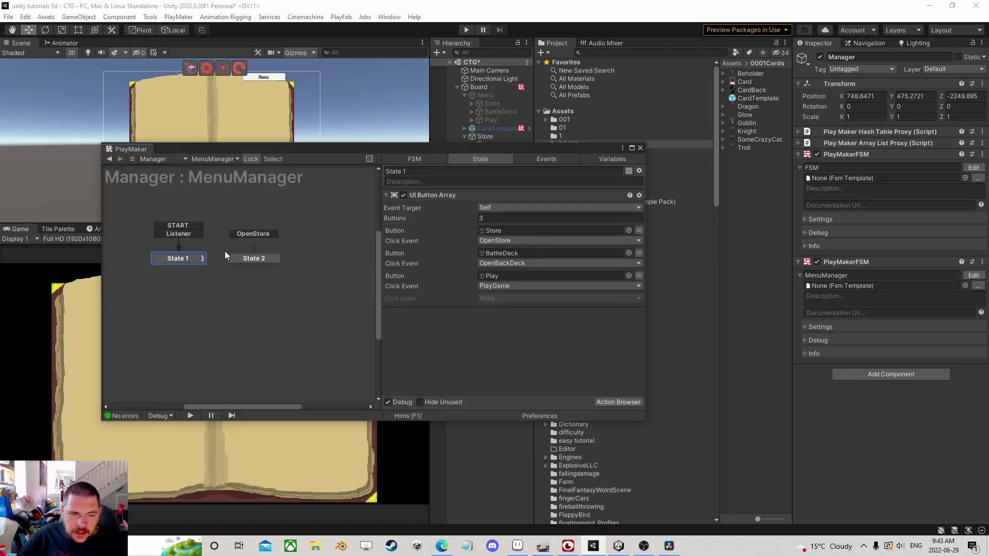
left_click(496, 219)
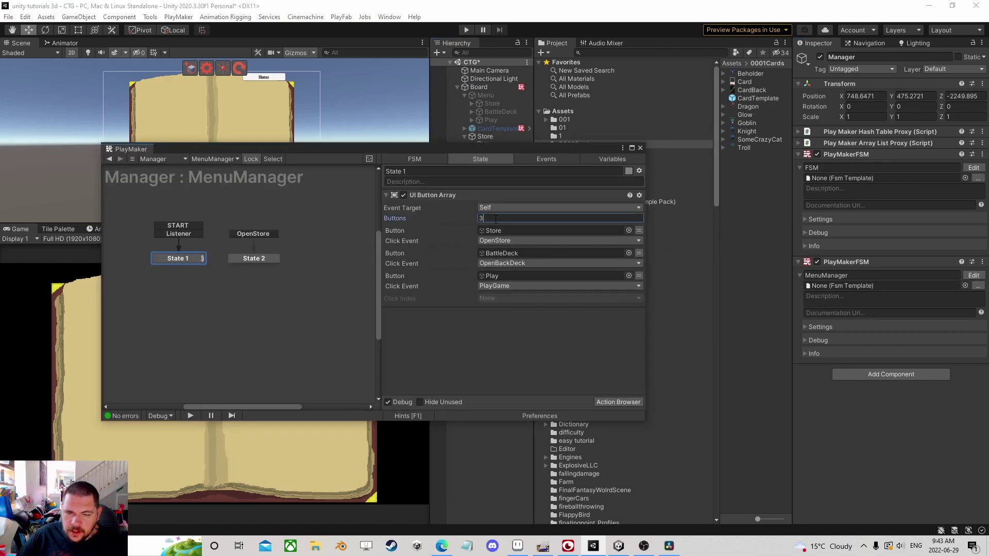
type("4")
left_click_drag(533, 147, 309, 81)
left_click_drag(499, 145, 311, 240)
Create a new Menu event as the fourth button's click event and check it in the FSM's event list
left_click(310, 243)
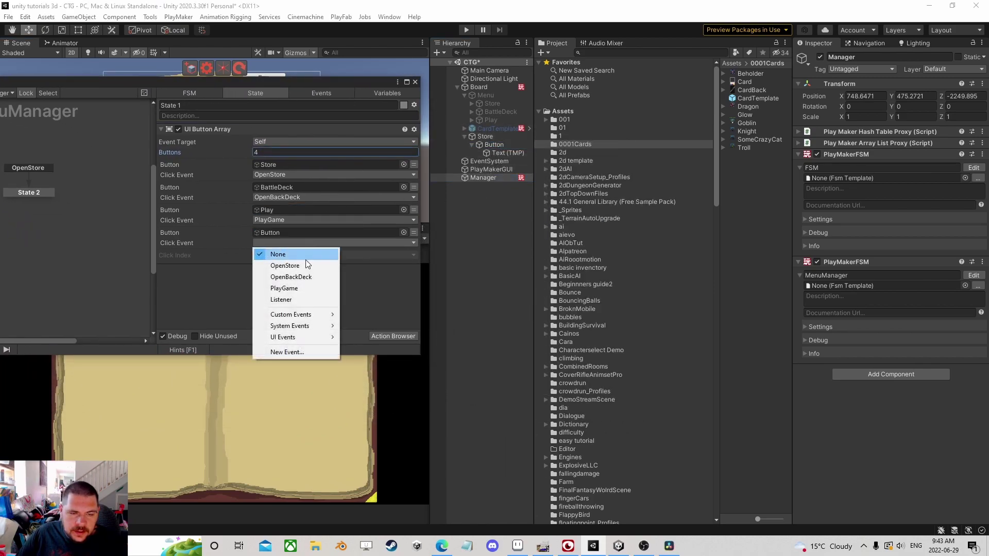
left_click(291, 351)
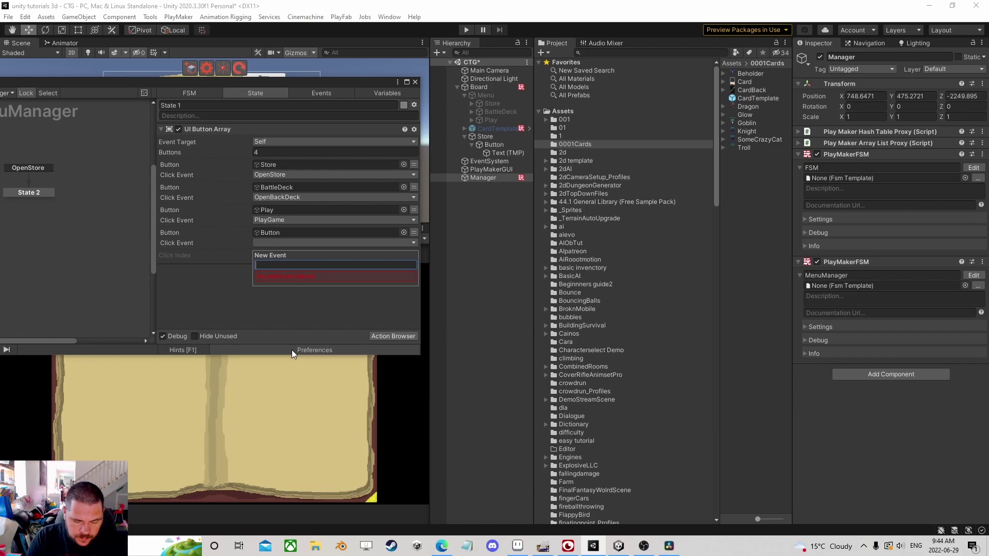
type("Menu")
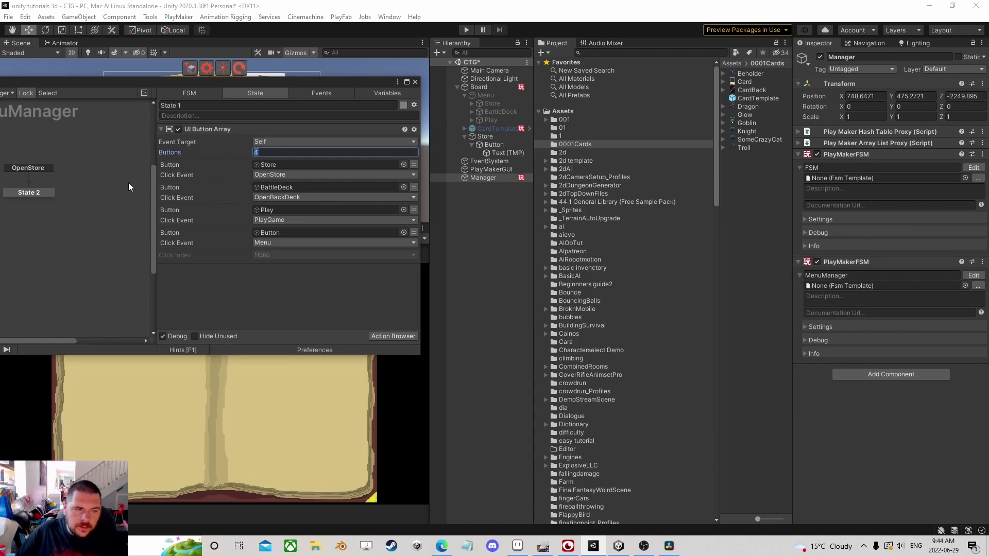
left_click(320, 94)
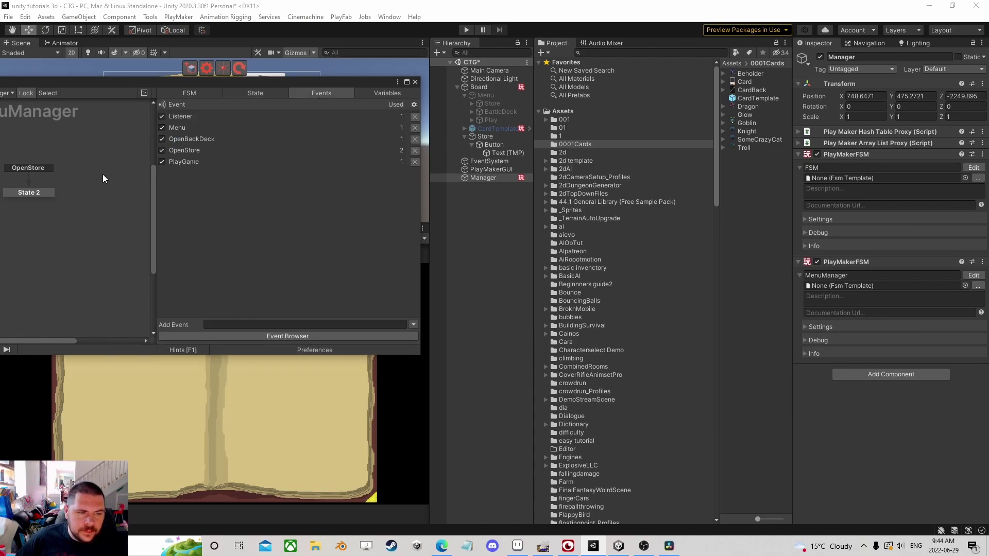
Add a third state beside State 2 and give it a Menu global transition
right_click(79, 188)
left_click(97, 194)
right_click(97, 192)
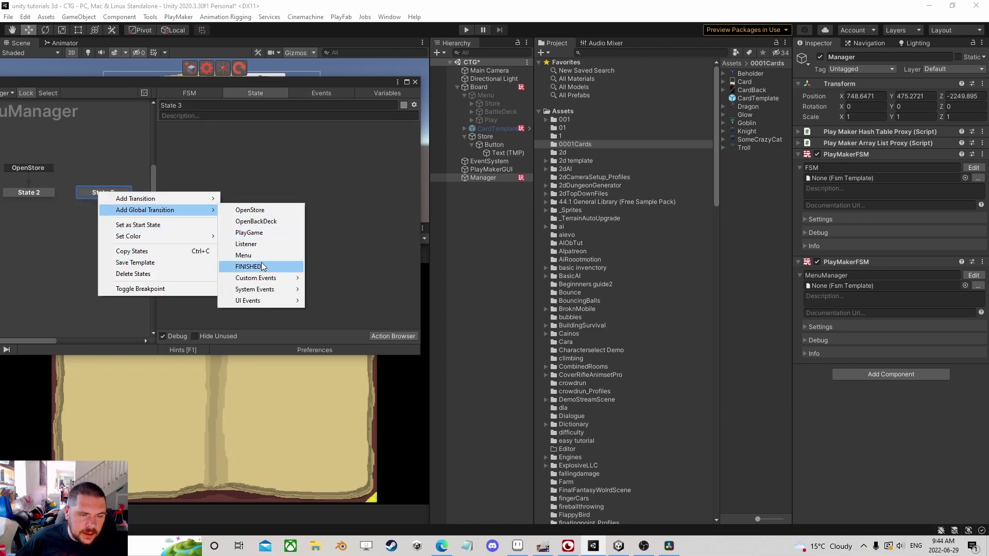
left_click(239, 262)
right_click(101, 167)
left_click(144, 217)
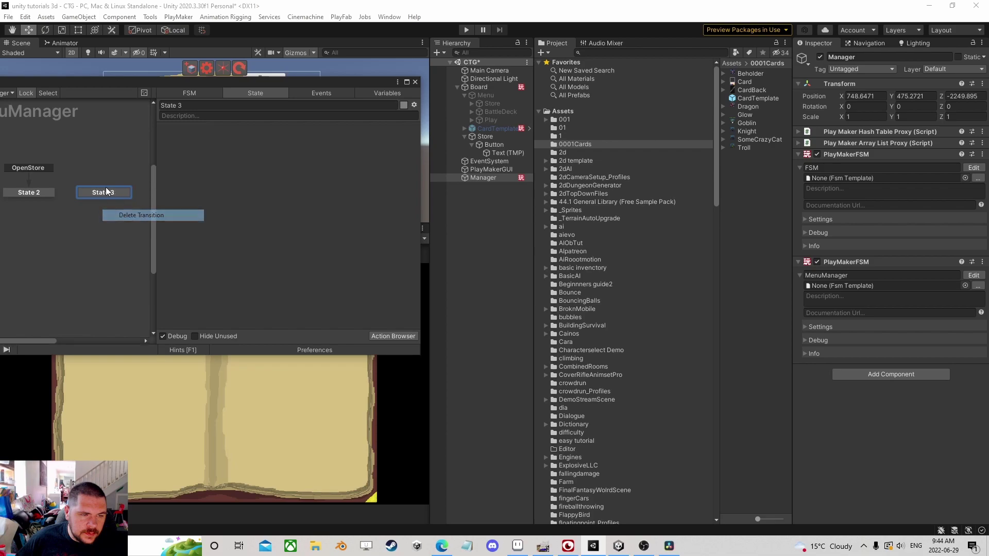
right_click(97, 193)
mouse_move(155, 211)
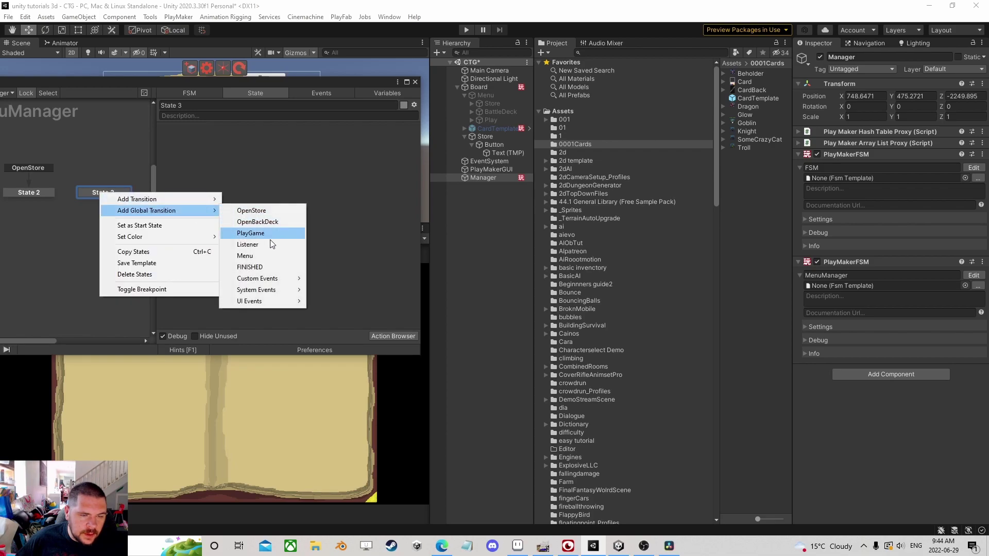
left_click(242, 255)
Copy both Activate Game Object actions from State 2 and paste them into State 3
left_click(29, 192)
left_click(206, 128)
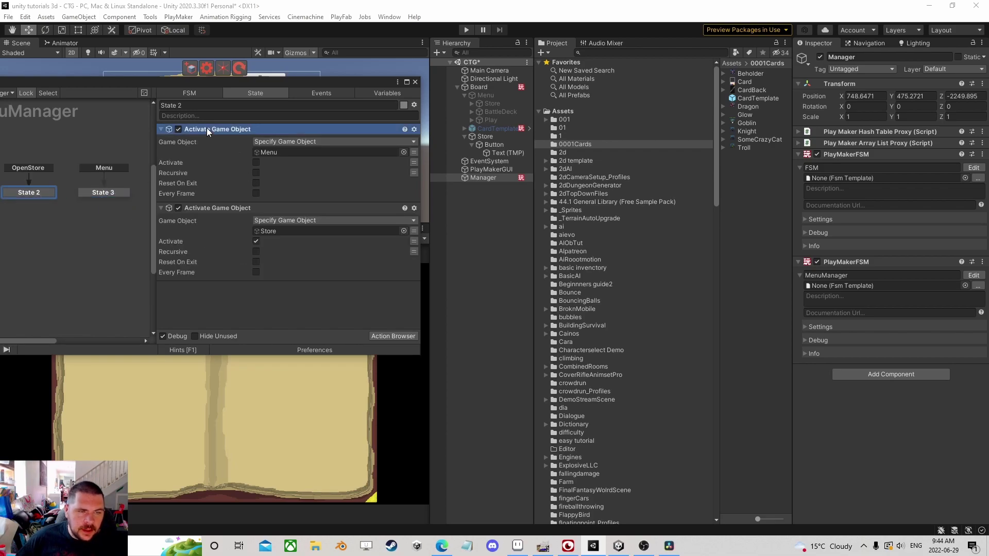
left_click(203, 207, "ctrl")
right_click(202, 205)
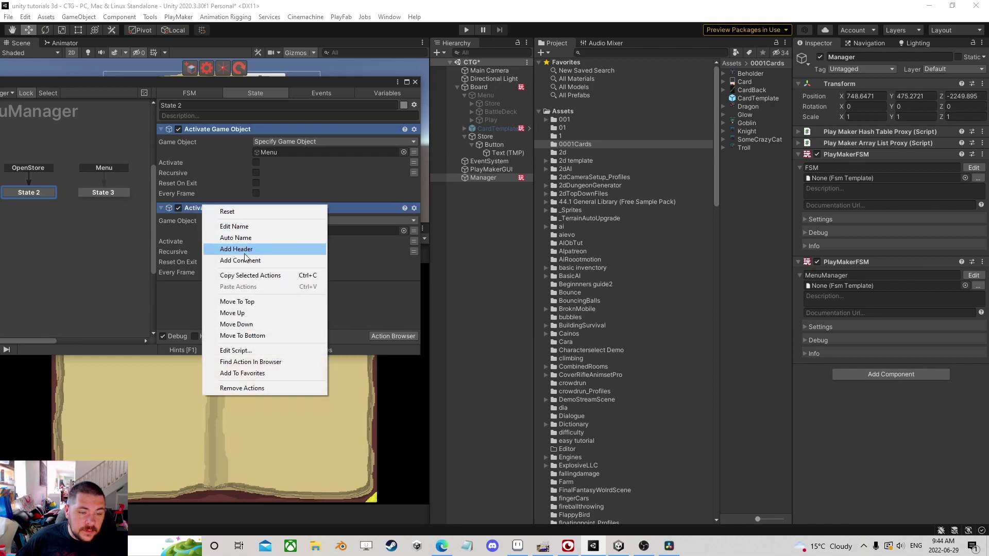
left_click(247, 274)
left_click(95, 192)
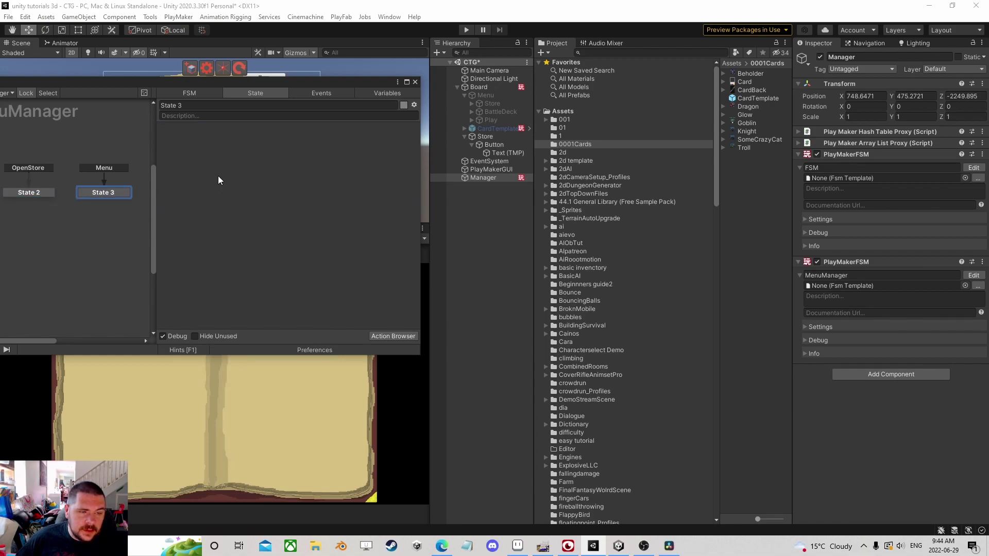
right_click(218, 175)
left_click(246, 281)
In State 3, turn Activate on for Menu and off for Store, then close the FSM editor
left_click(256, 163)
left_click(256, 242)
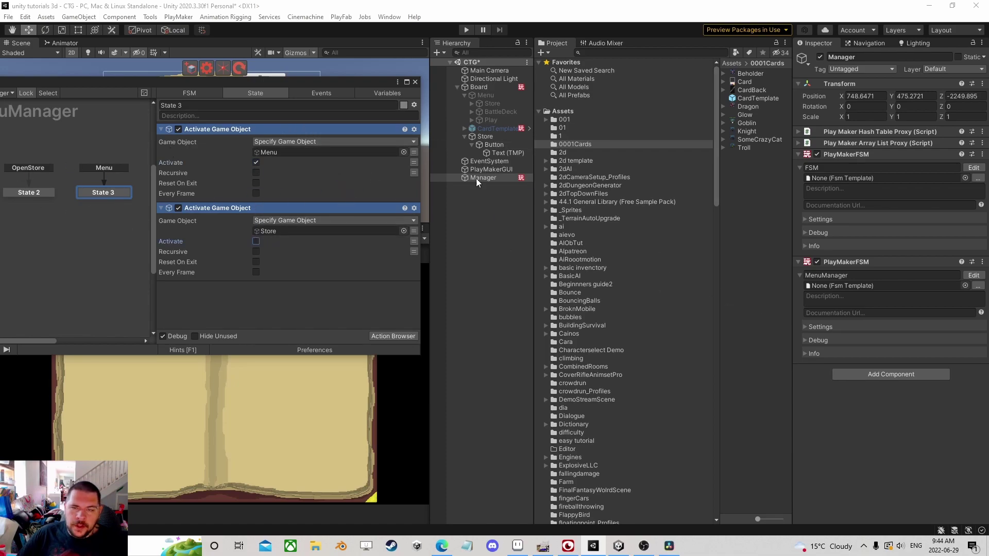
left_click(415, 82)
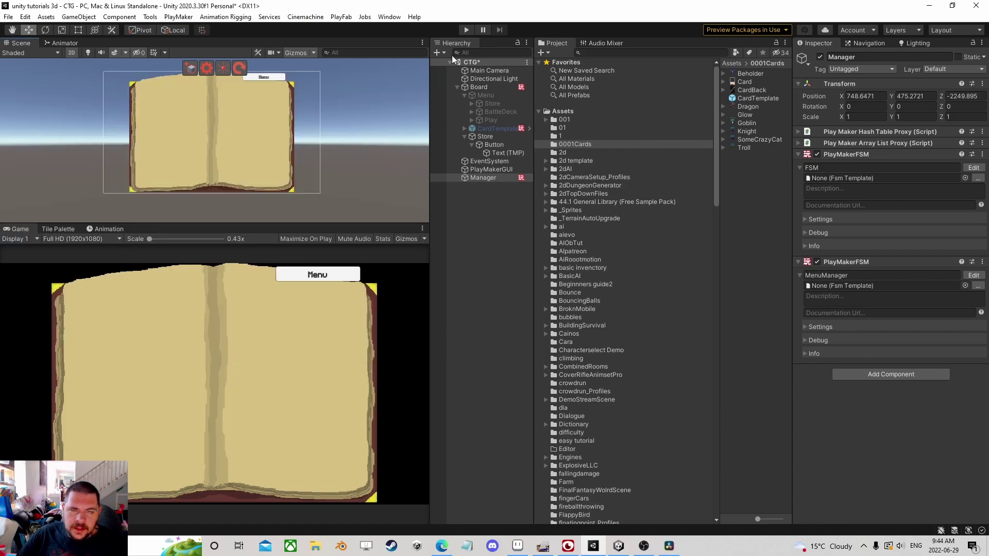
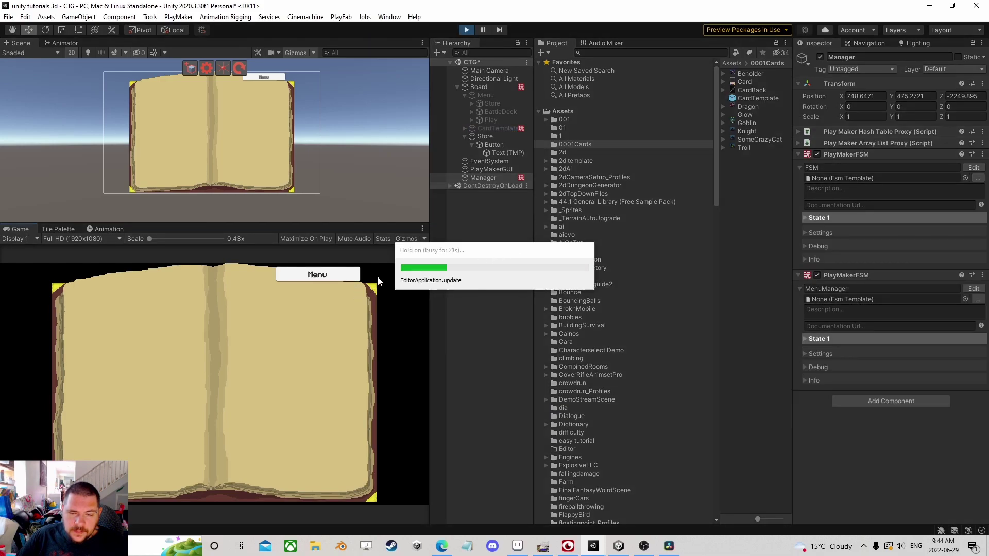
Test the store's Menu button in play mode, stop the game and deactivate the Store object
left_click(336, 280)
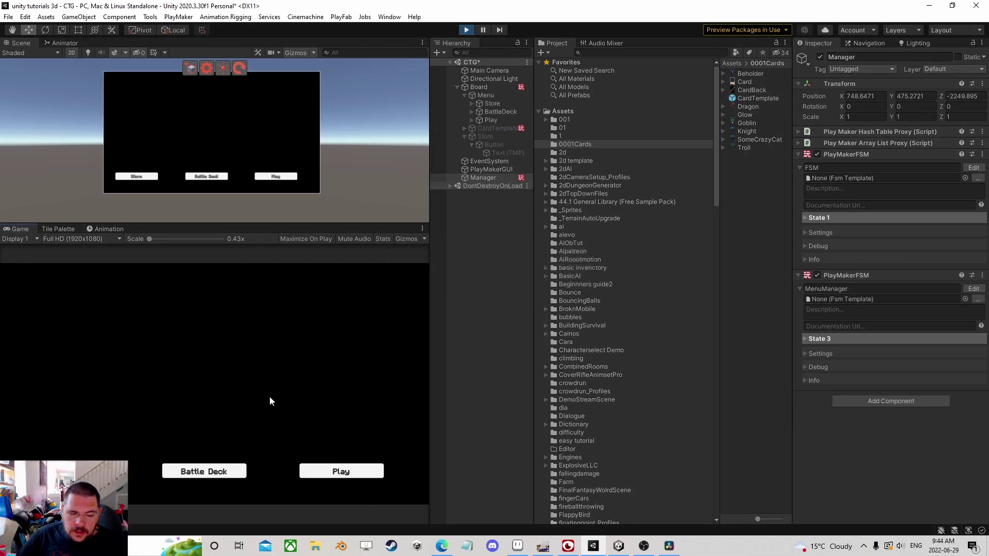
left_click(467, 30)
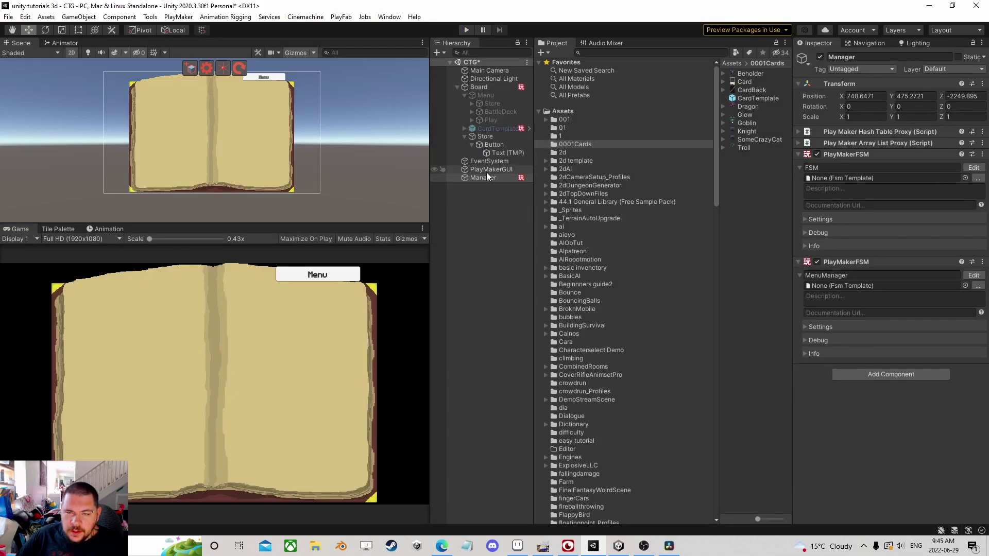
left_click(494, 136)
left_click(819, 56)
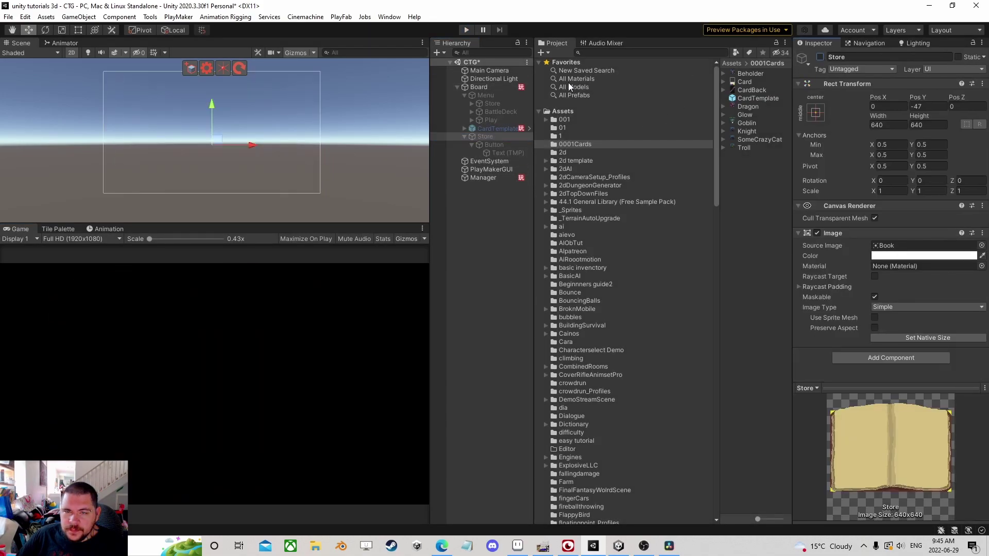
Add a Send Event action to State 3 of Manager's MenuManager FSM and set it to send the Listener event
left_click(485, 178)
left_click(973, 276)
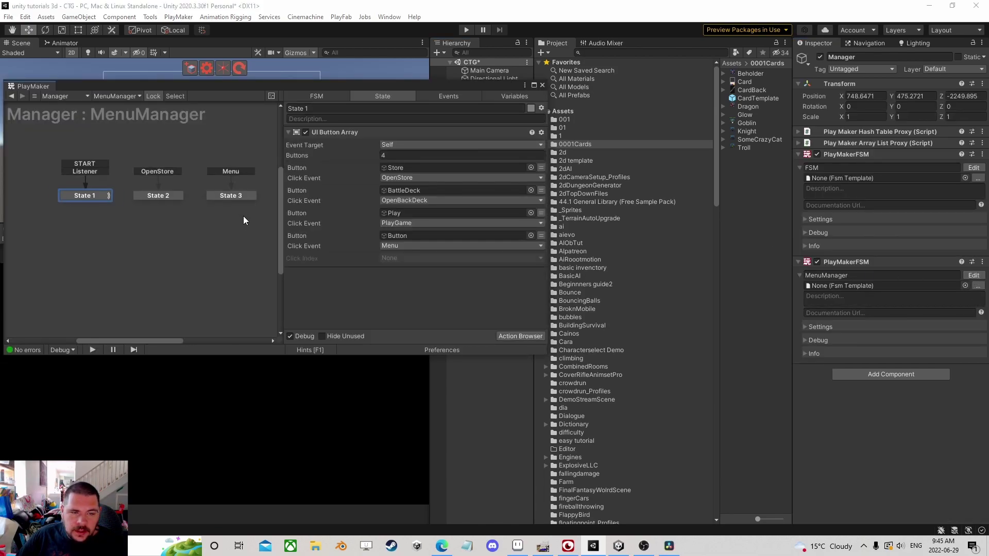
left_click(246, 203)
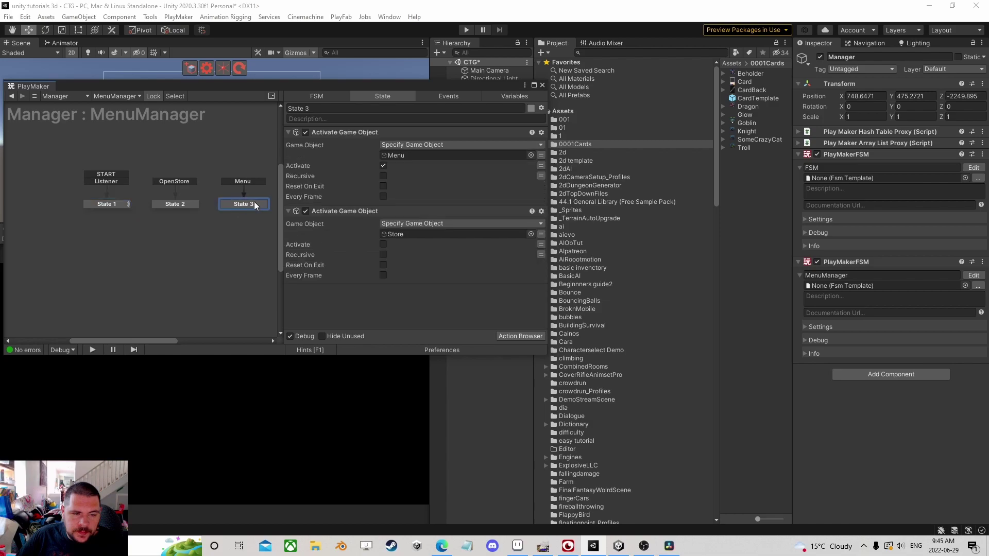
left_click(512, 334)
type("send")
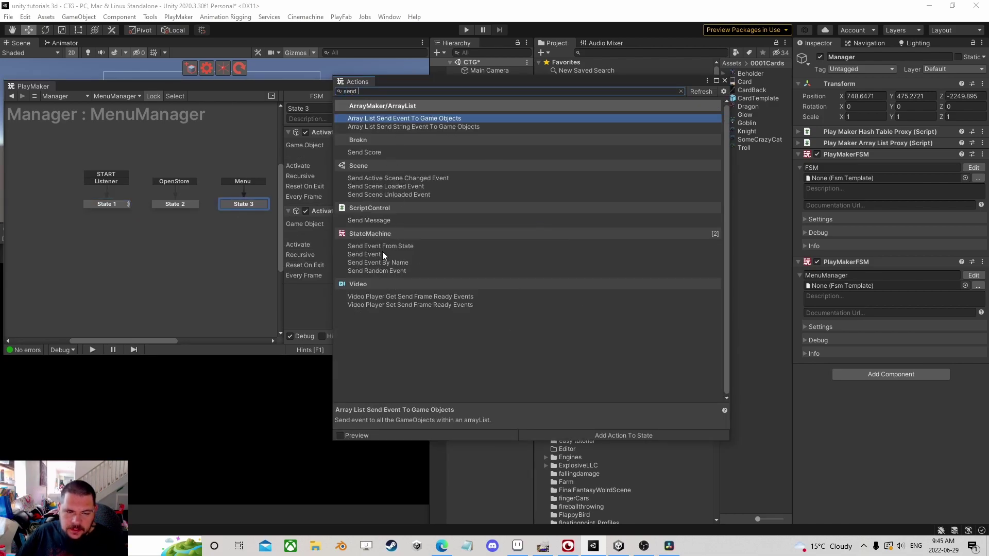
double_click(382, 255)
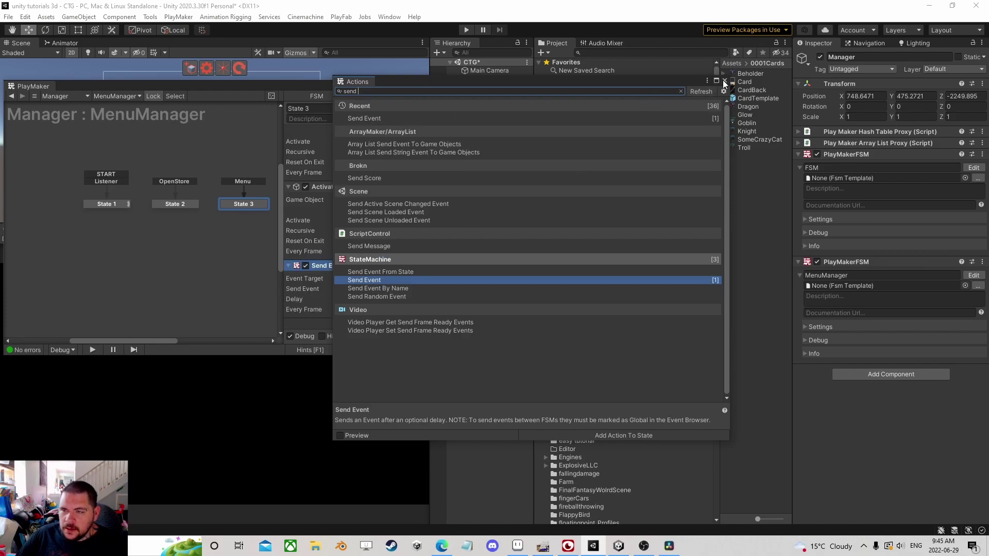
left_click(725, 81)
left_click(405, 289)
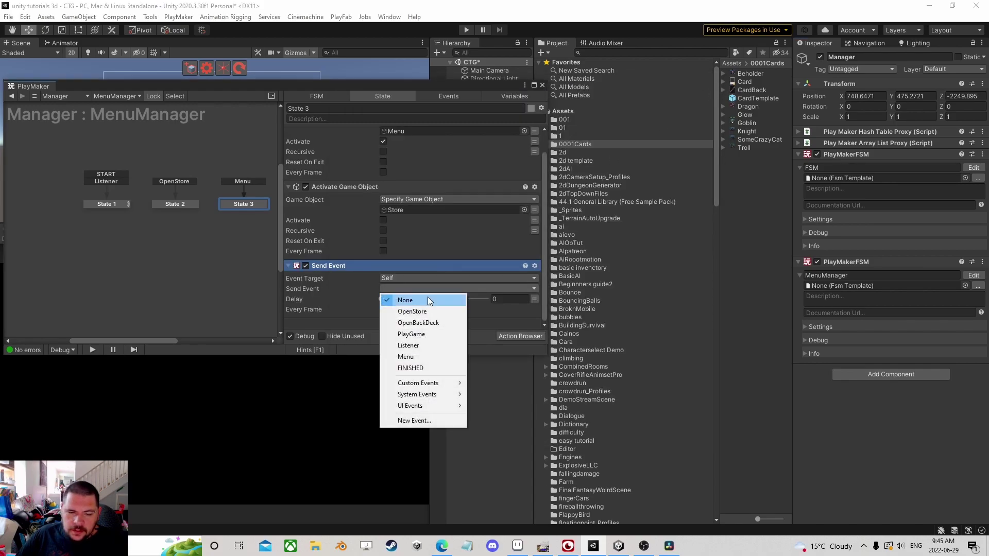
left_click(419, 343)
Copy the Send Event action from State 3, paste it after State 2's actions and close the FSM editor
right_click(335, 267)
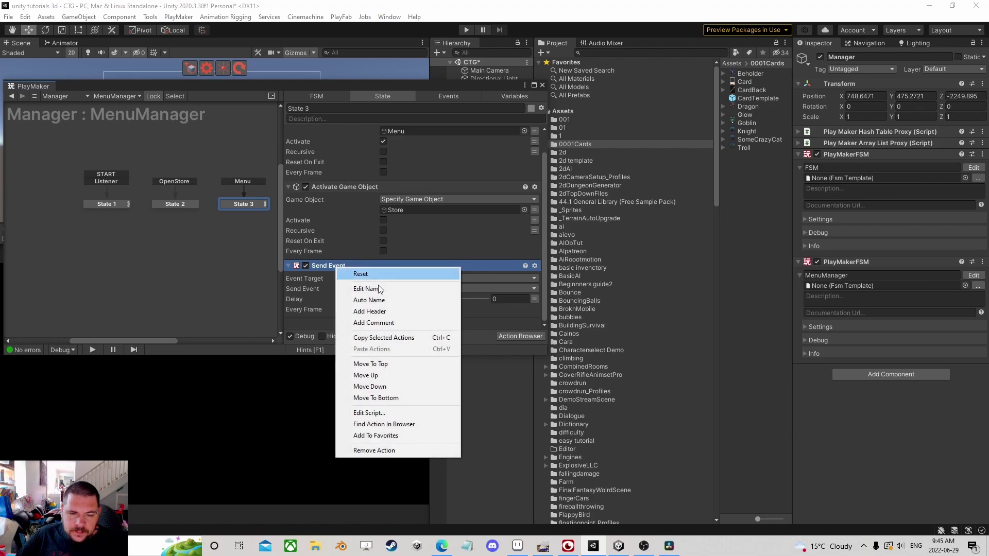
left_click(392, 338)
left_click(184, 204)
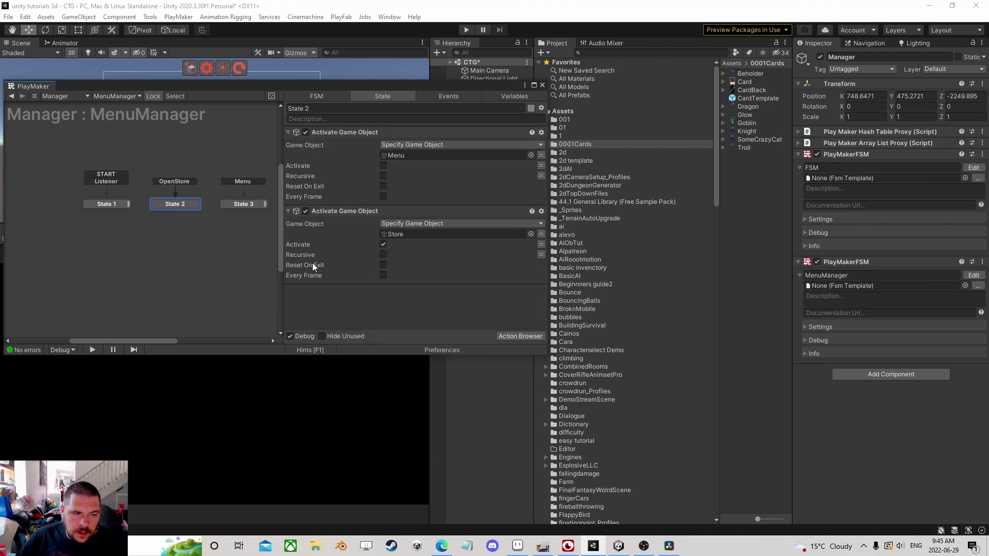
right_click(322, 306)
left_click(354, 408)
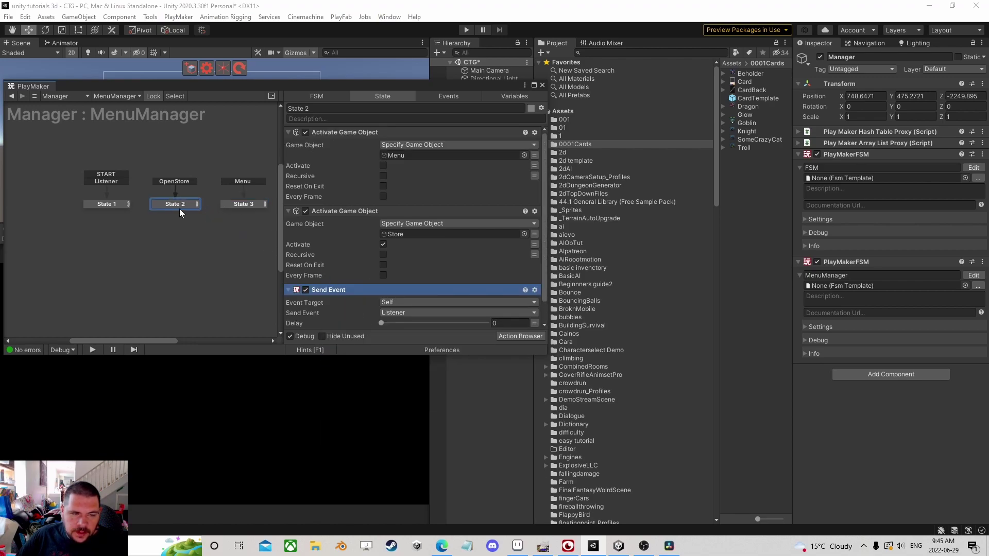
scroll(216, 222, "down", 1)
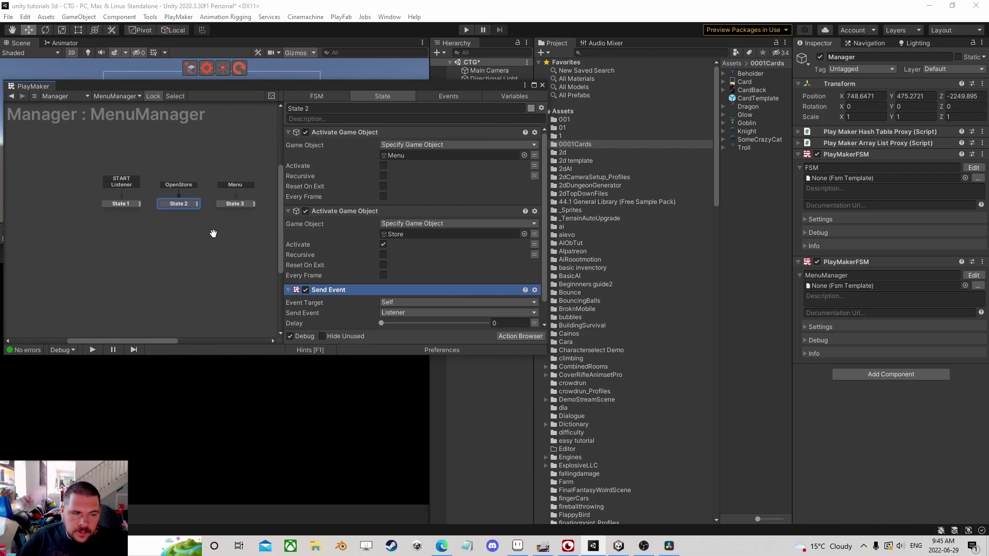
left_click(543, 85)
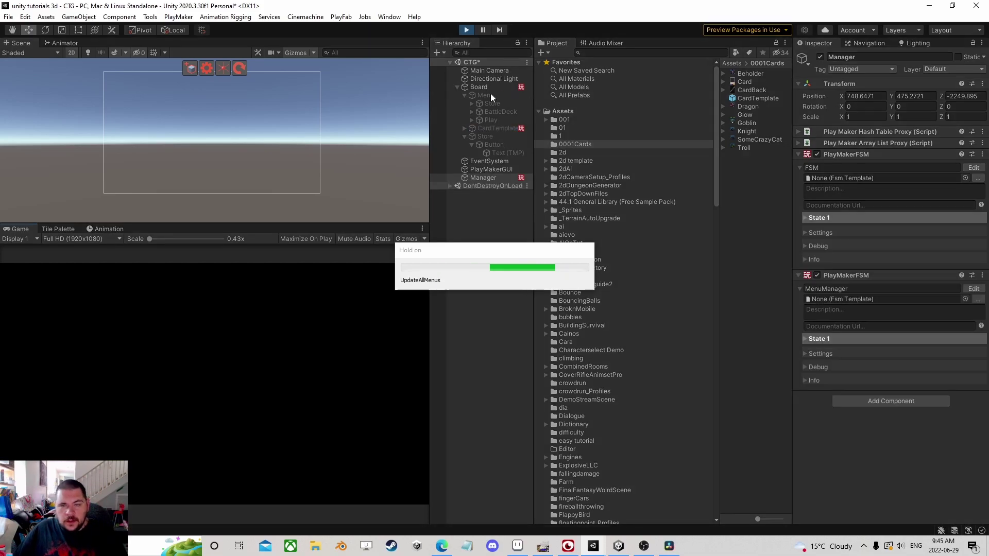
In play mode, activate Menu, test switching repeatedly between the store and menu with their buttons, and stop the game
left_click(490, 94)
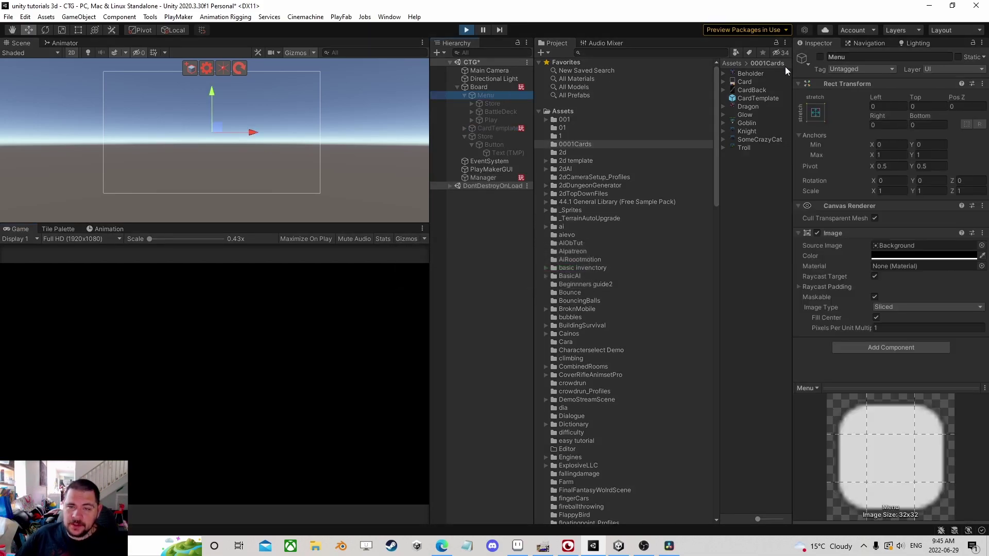
left_click(821, 57)
left_click(505, 216)
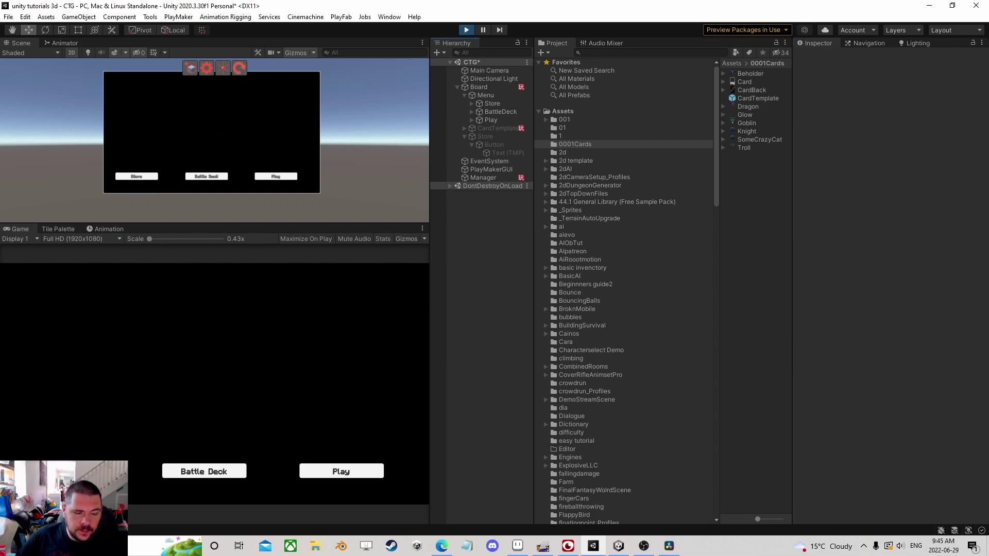
left_click(67, 472)
left_click(296, 272)
left_click(67, 472)
left_click(331, 271)
left_click(67, 471)
left_click(335, 276)
left_click(67, 472)
left_click(467, 29)
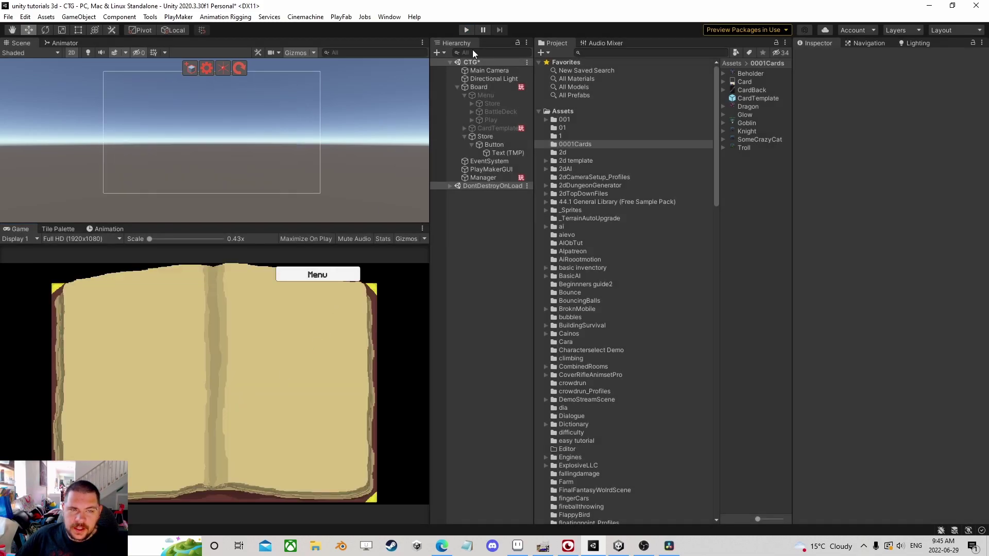
Toggle the Menu object on and off again, and activate the Store object under Board
left_click(476, 177)
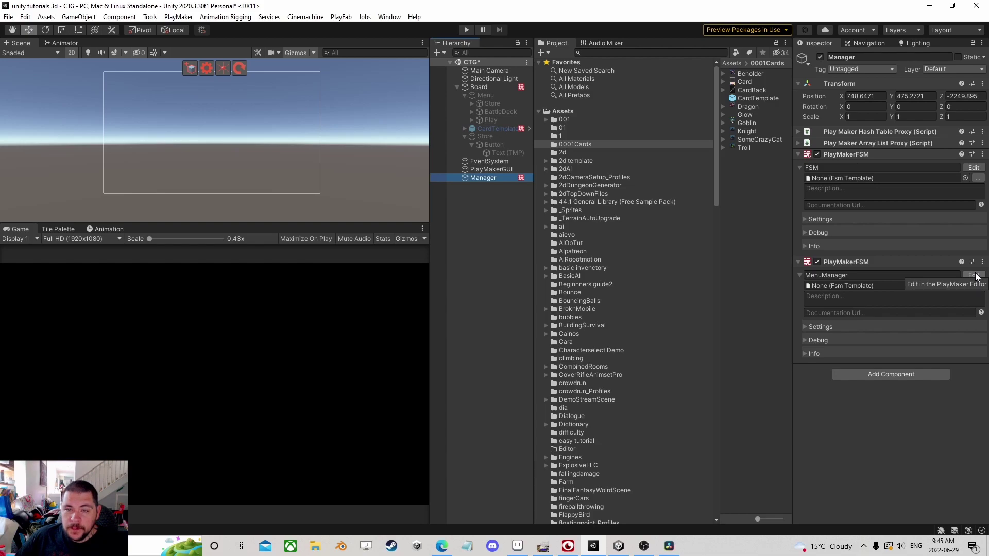
left_click(496, 94)
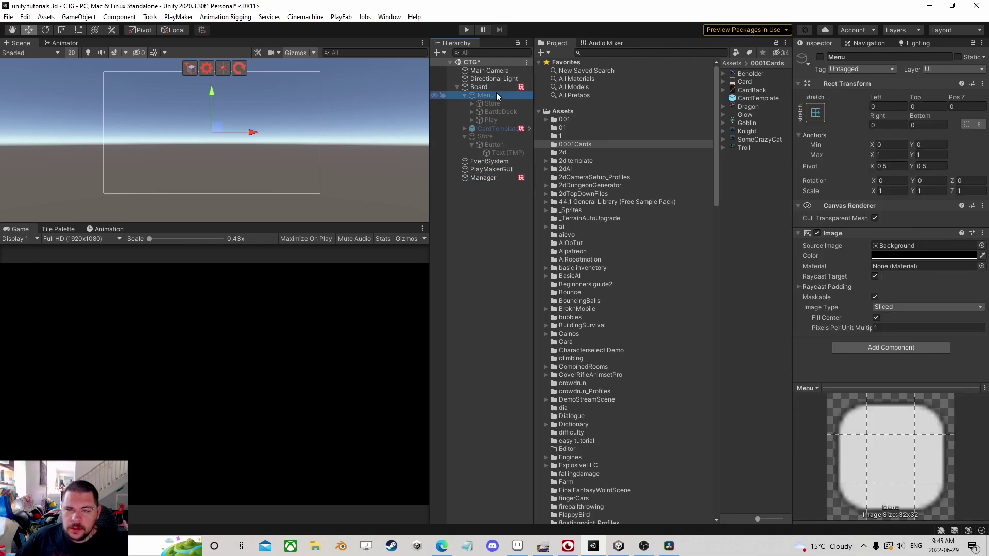
left_click(820, 57)
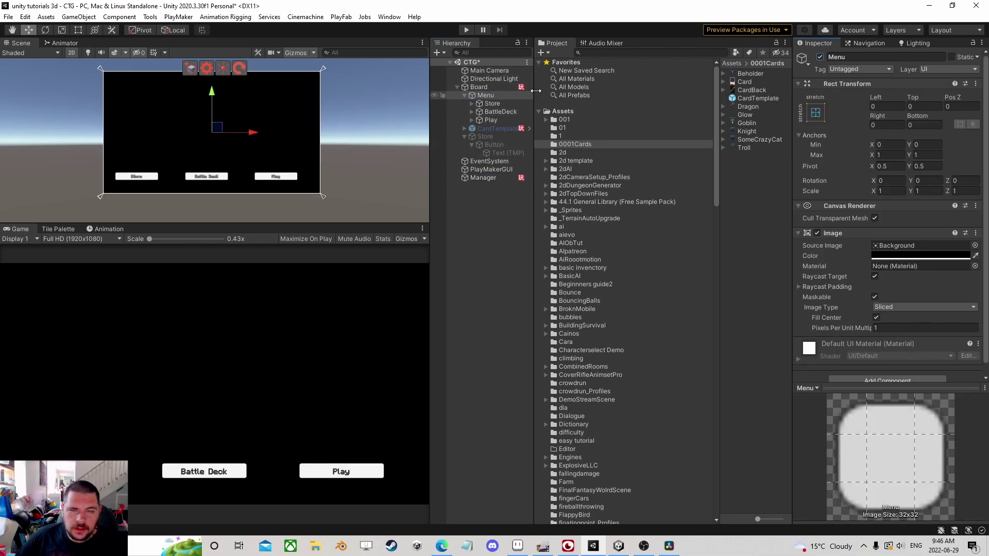
left_click(820, 57)
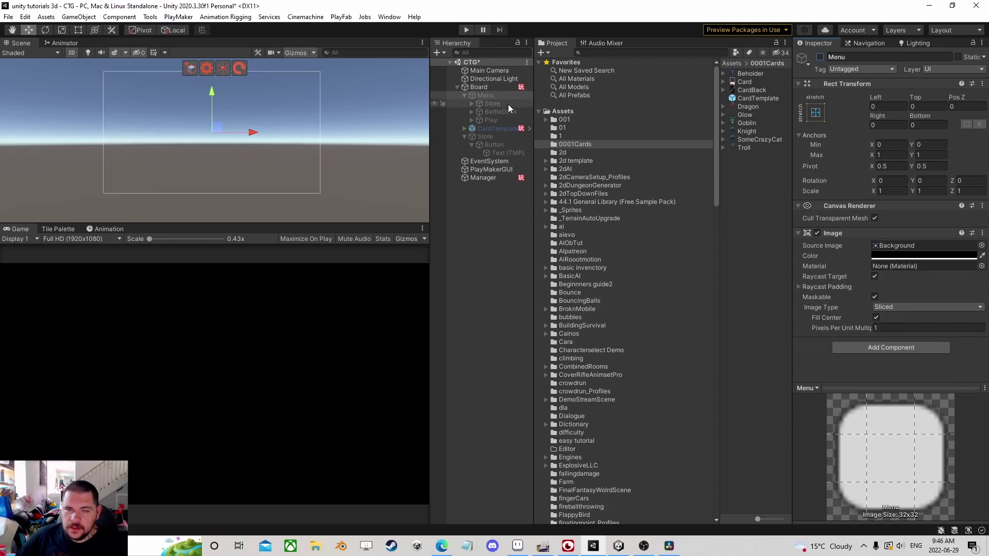
left_click(495, 138)
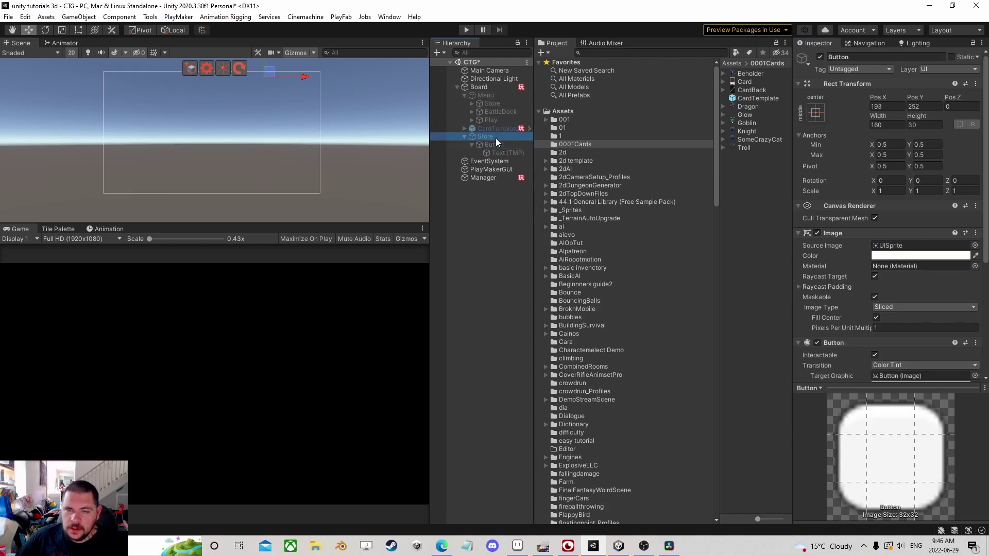
left_click(820, 56)
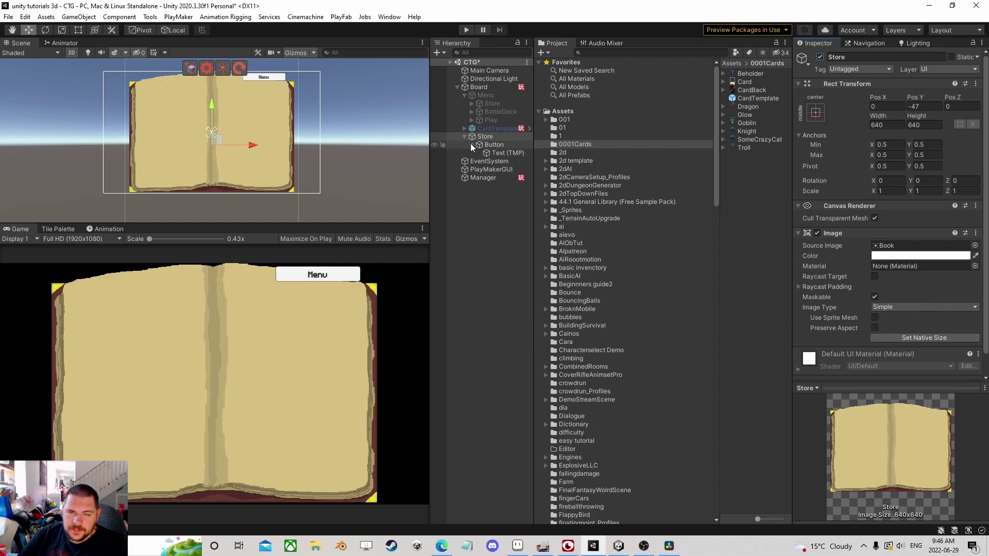
Create an empty child object under Store and name it cardHolder
right_click(483, 136)
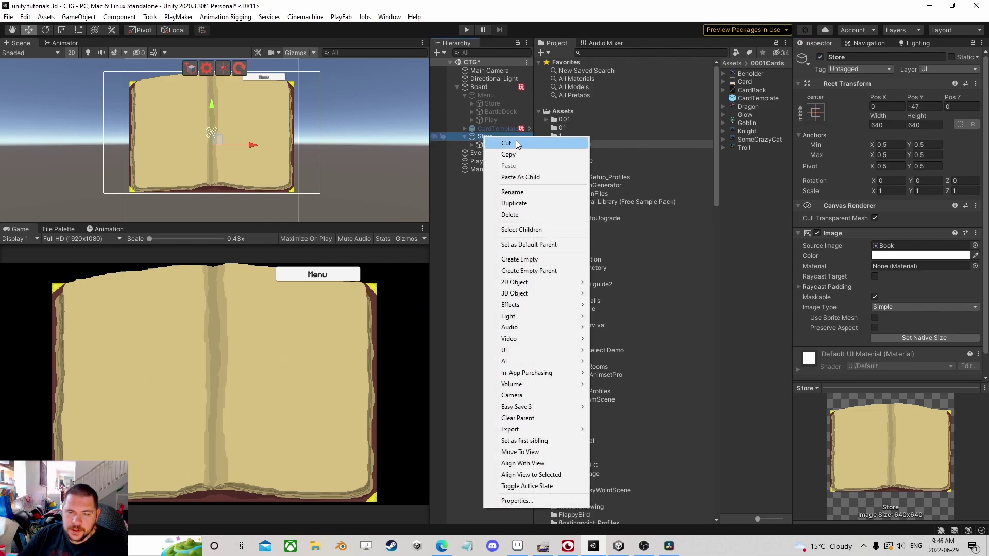
left_click(536, 260)
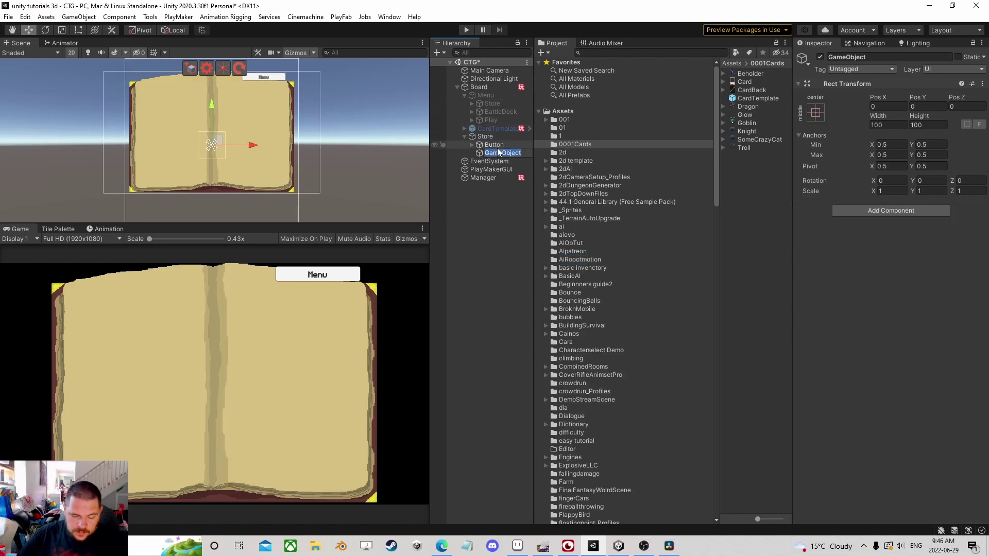
key("BackSpace")
type("cardHolder")
key("Return")
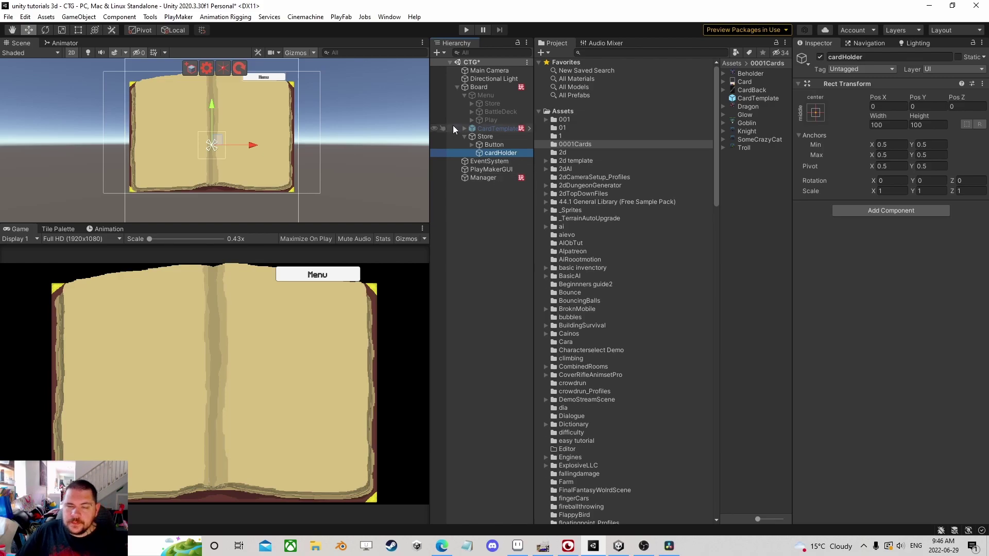
Add a Grid Layout Group component to cardHolder
right_click(505, 153)
left_click(864, 210)
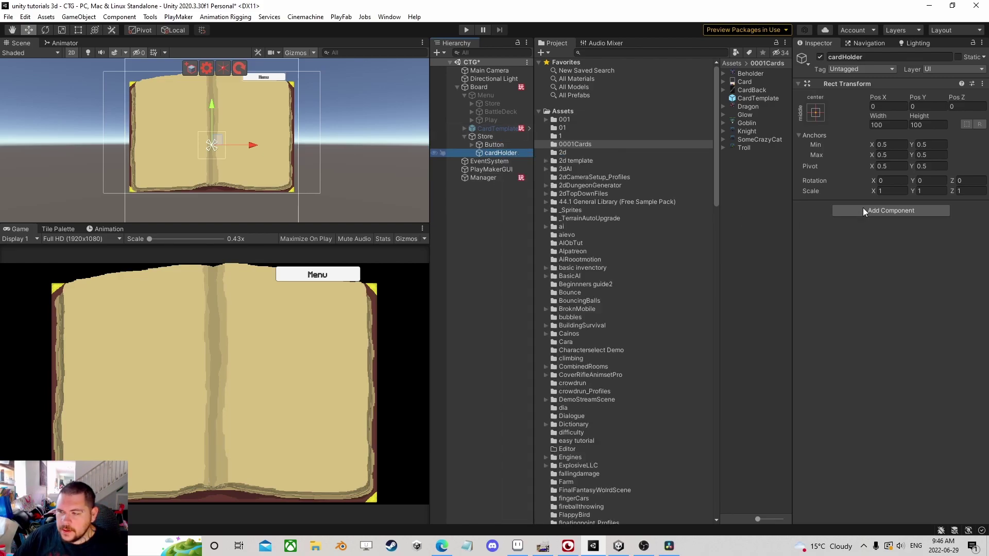
type("gri")
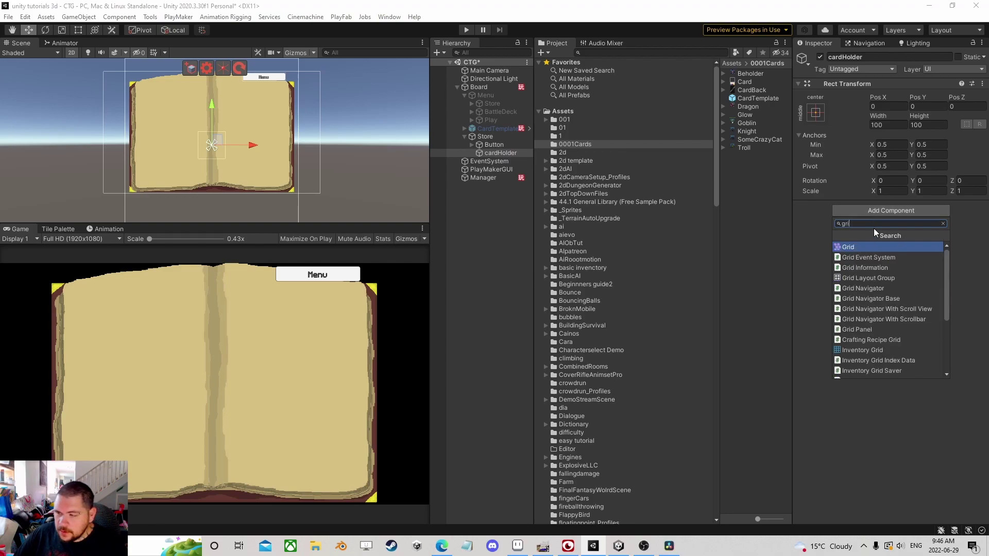
left_click(902, 277)
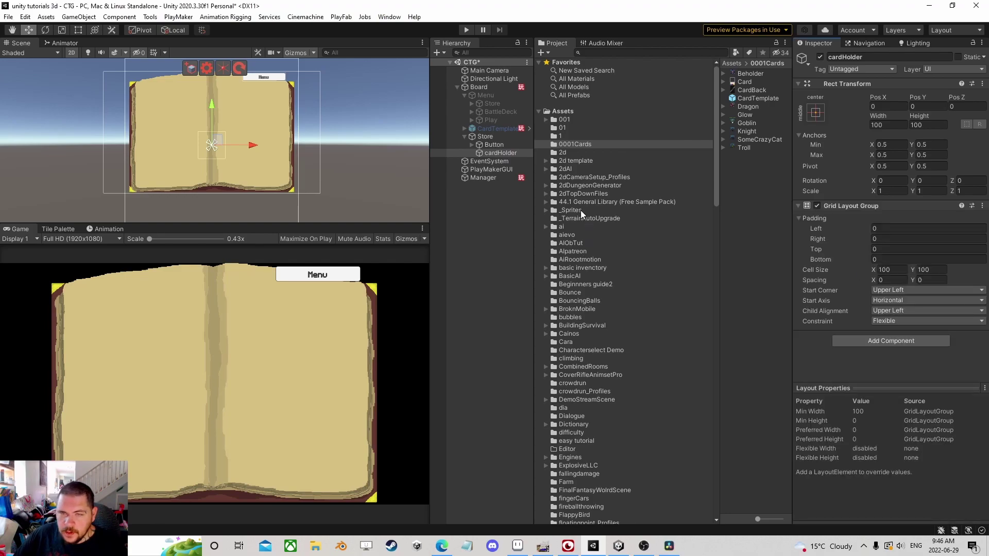
Add a UI Panel as a child of cardHolder and reselect cardHolder
right_click(502, 153)
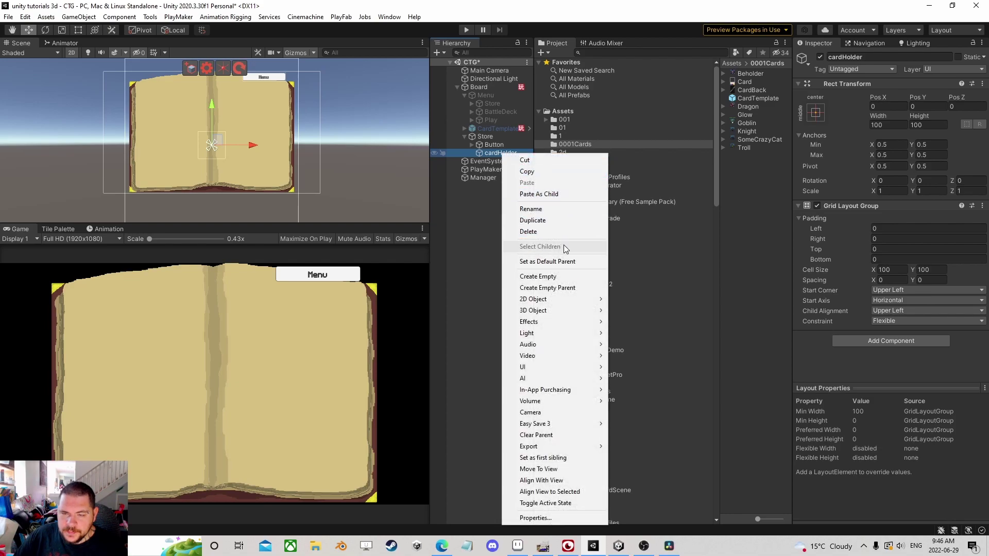
mouse_move(539, 313)
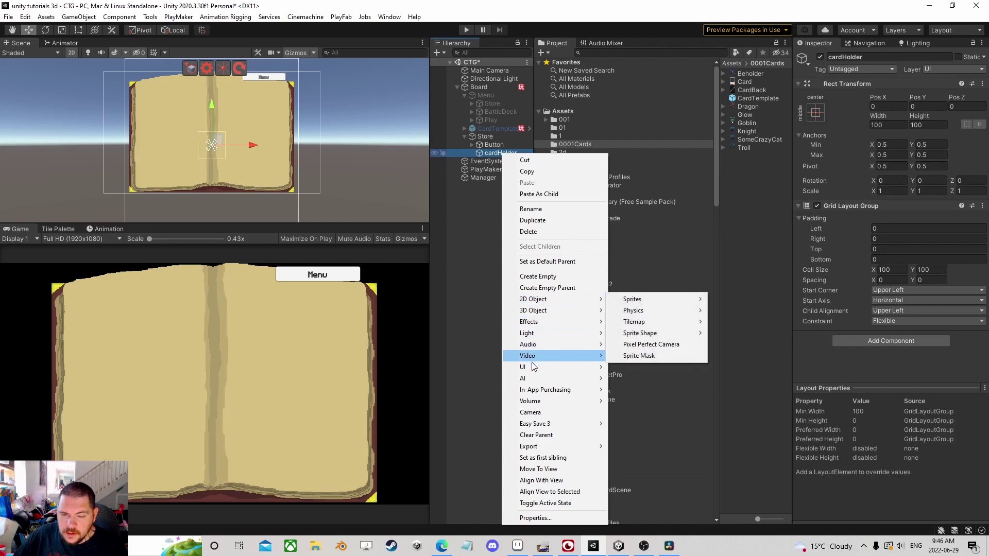
mouse_move(597, 367)
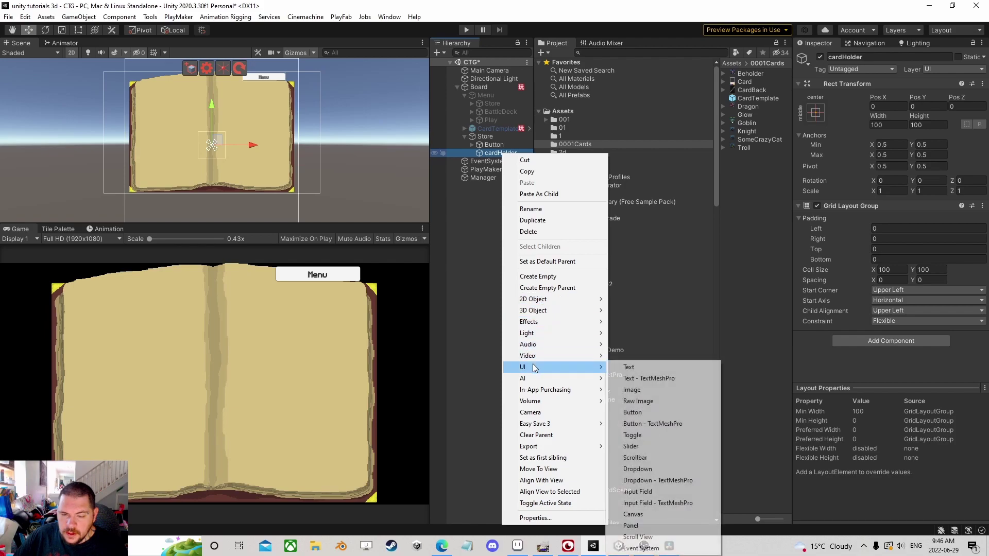
left_click(648, 525)
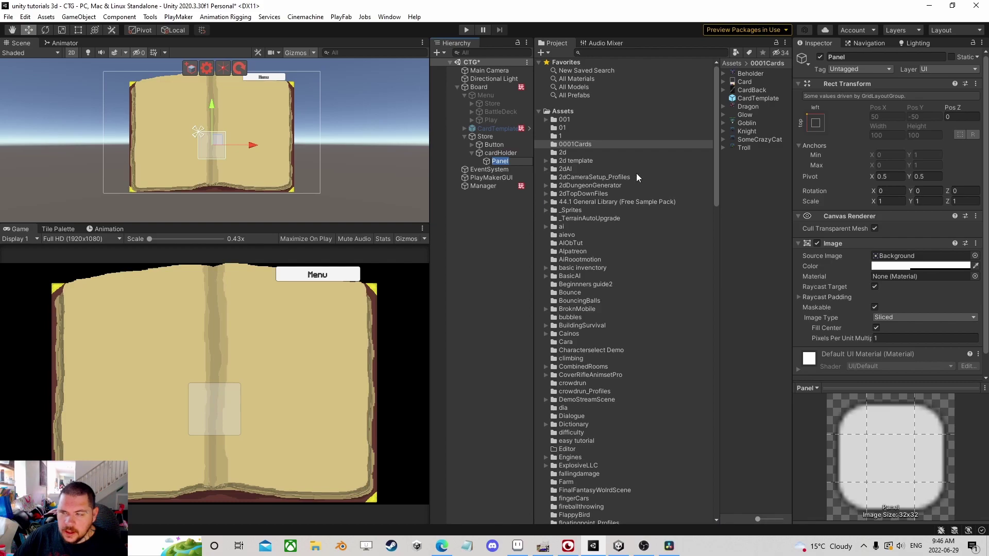
left_click(502, 154)
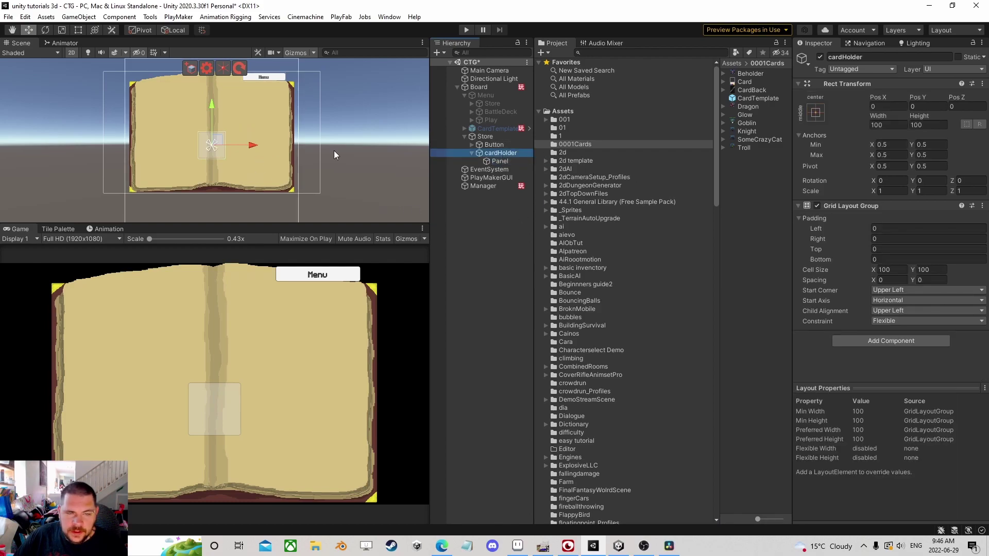
left_click(501, 161)
left_click(500, 153)
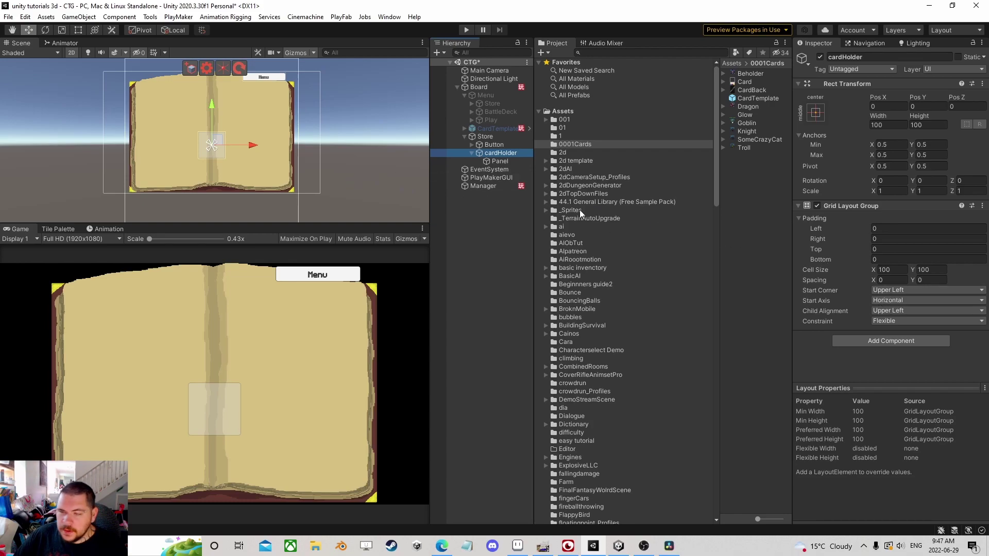
Stretch the cardHolder rectangle over both book pages to about 549 by 322 with the Rect tool
left_click(815, 113)
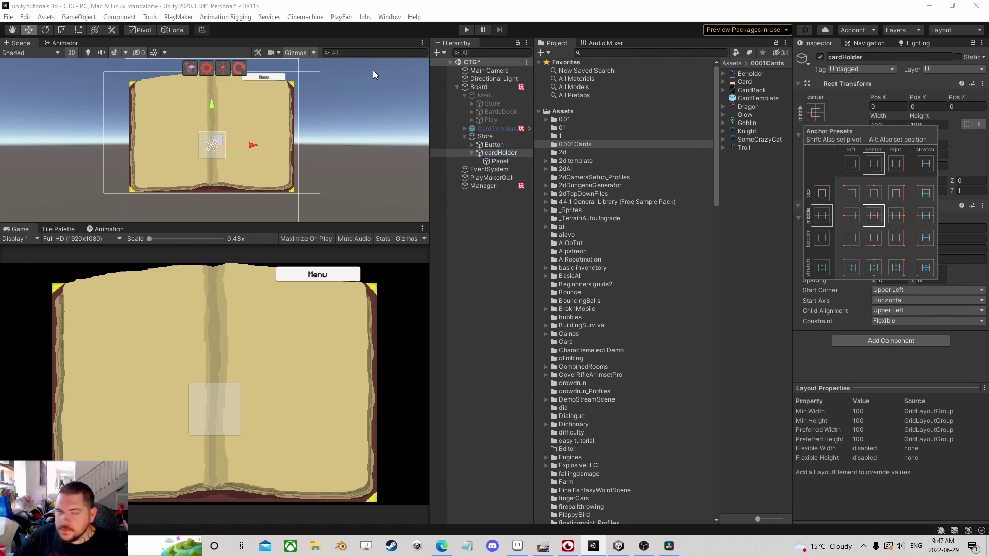
left_click(84, 31)
left_click_drag(200, 133, 136, 90)
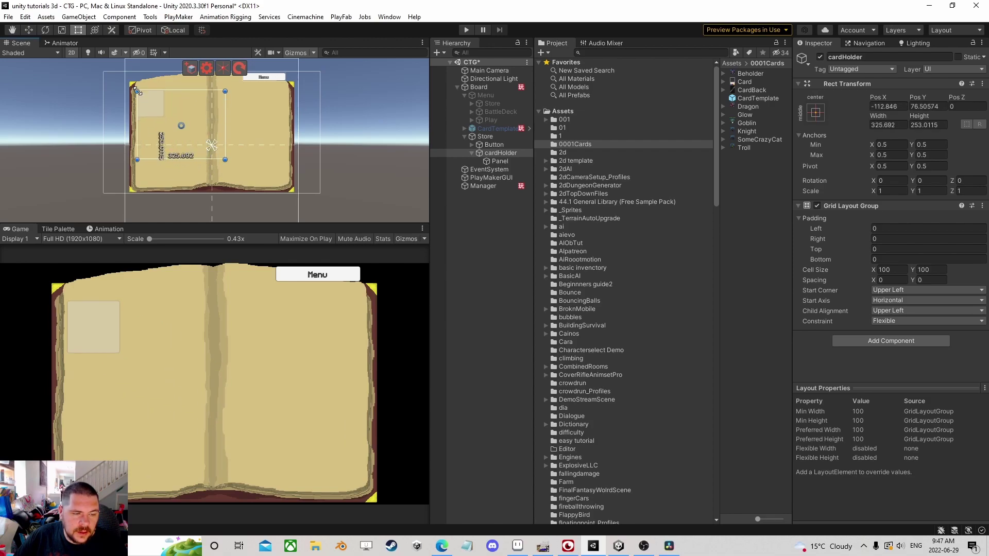
left_click_drag(226, 159, 289, 177)
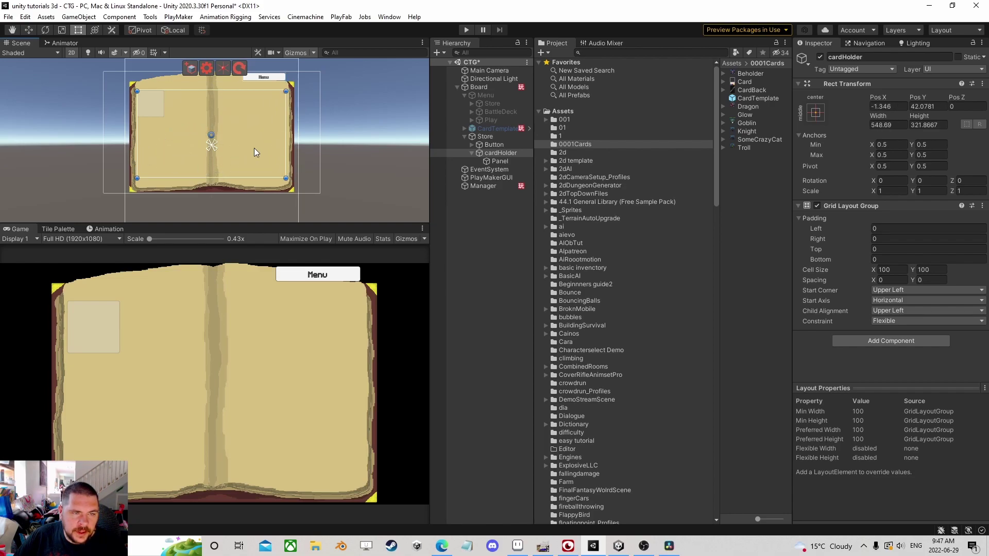
Set cardHolder's Grid Layout Group cell size to 61 by 103, matching the CardTemplate's width and height
left_click(500, 161)
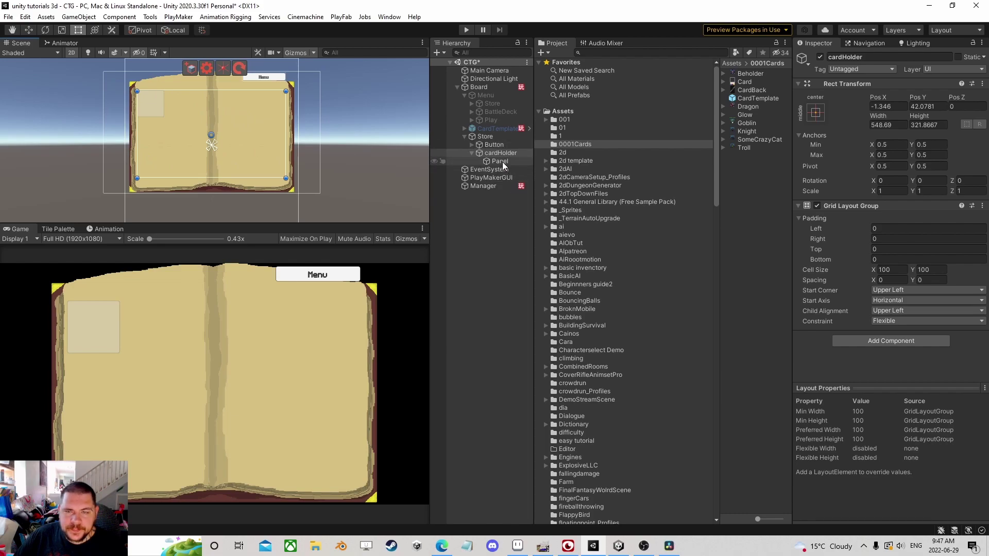
left_click(494, 154)
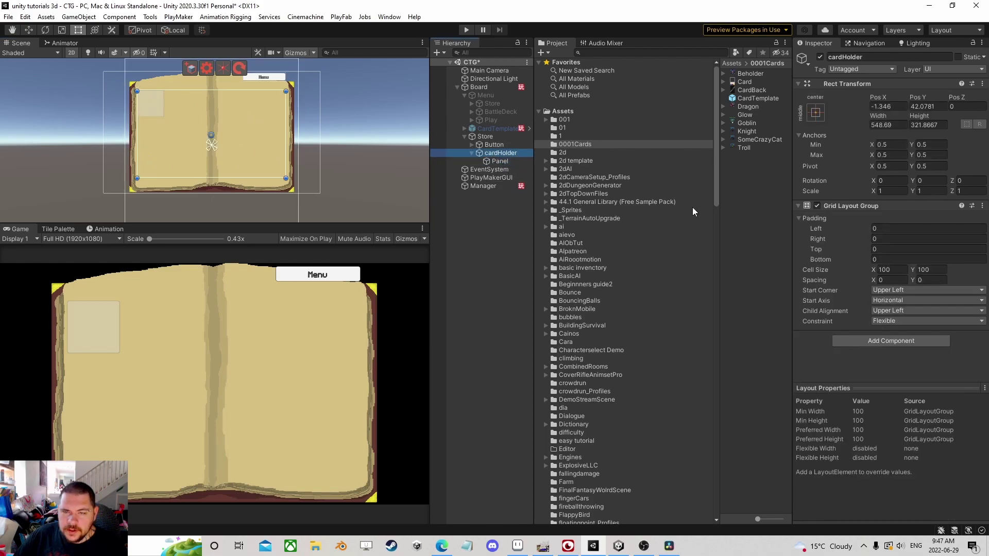
left_click(880, 269)
left_click(493, 129)
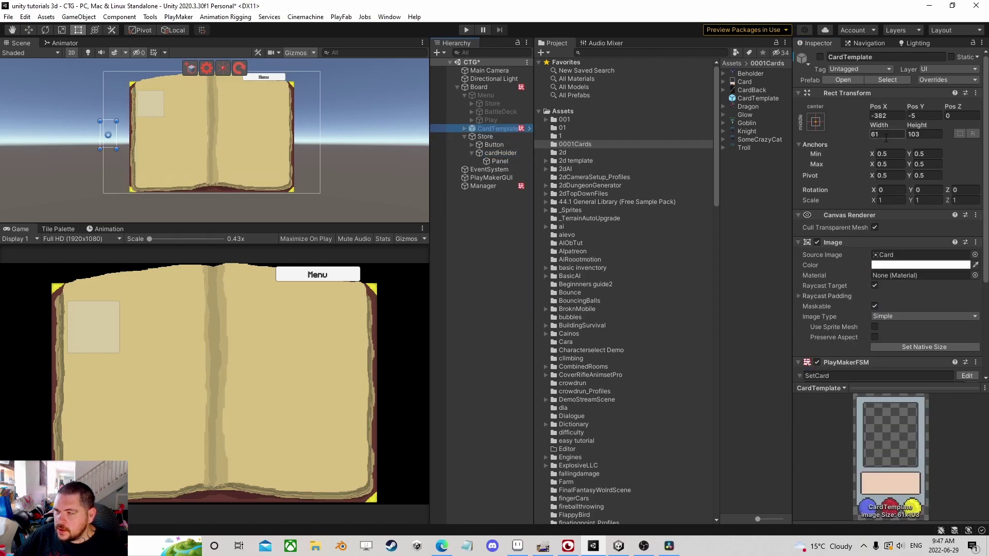
key("Return")
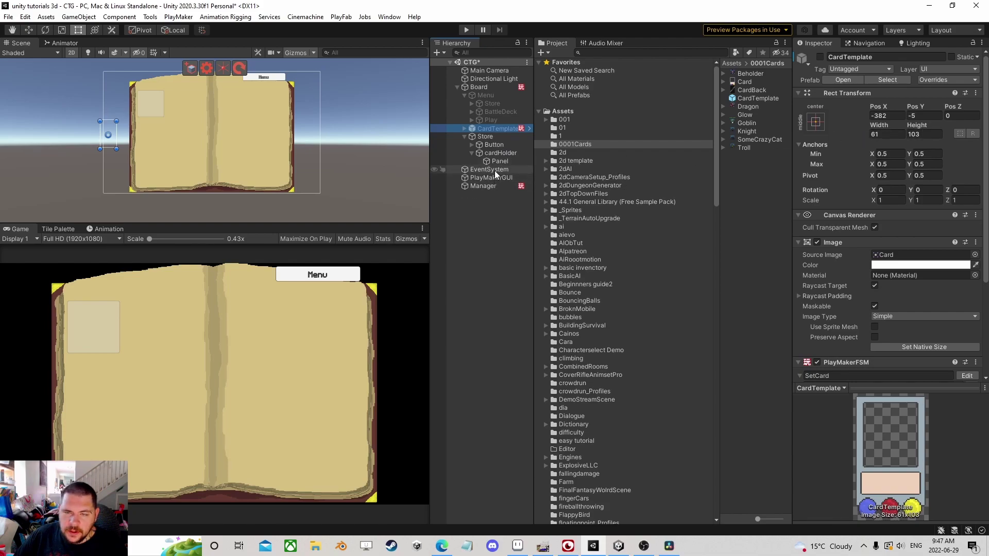
left_click(500, 153)
left_click(891, 269)
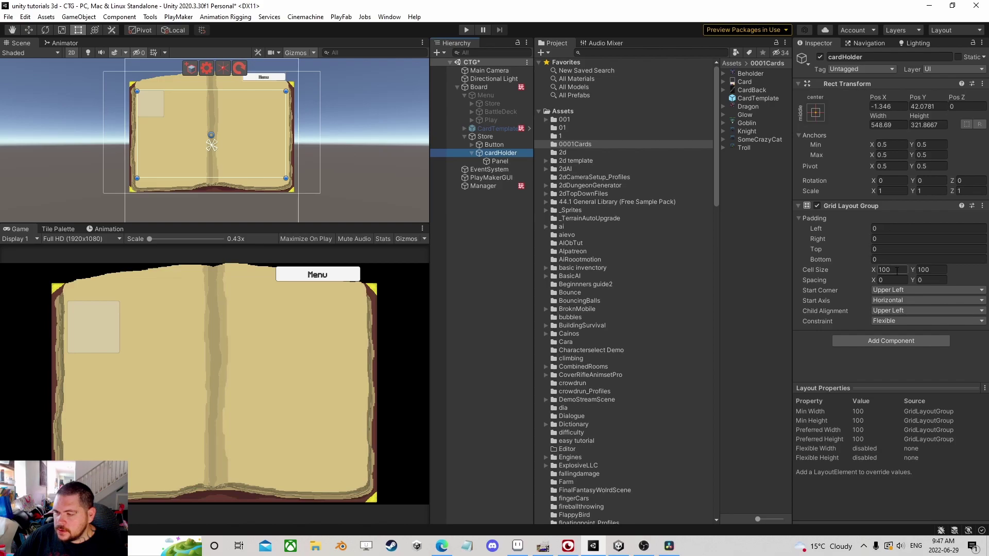
type("61")
left_click(942, 270)
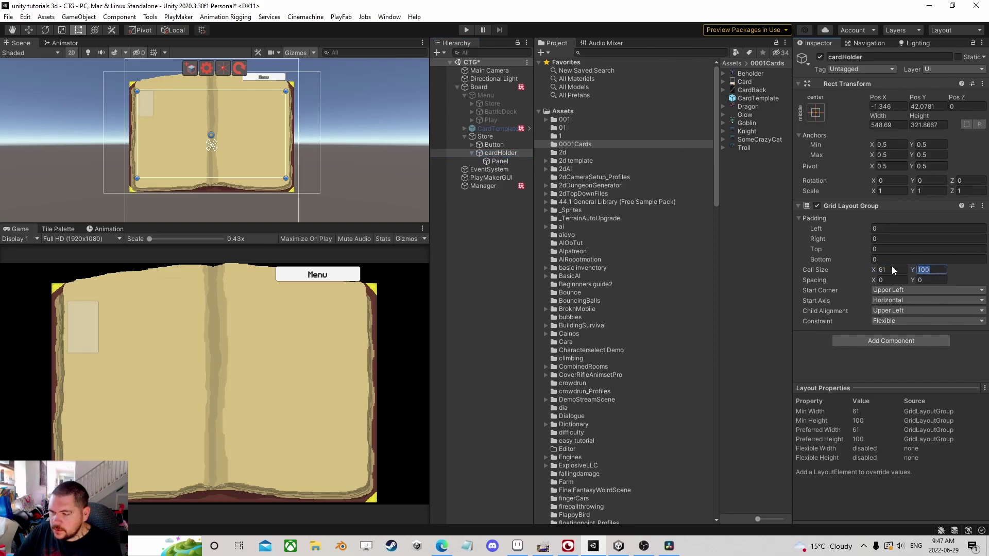
type("103")
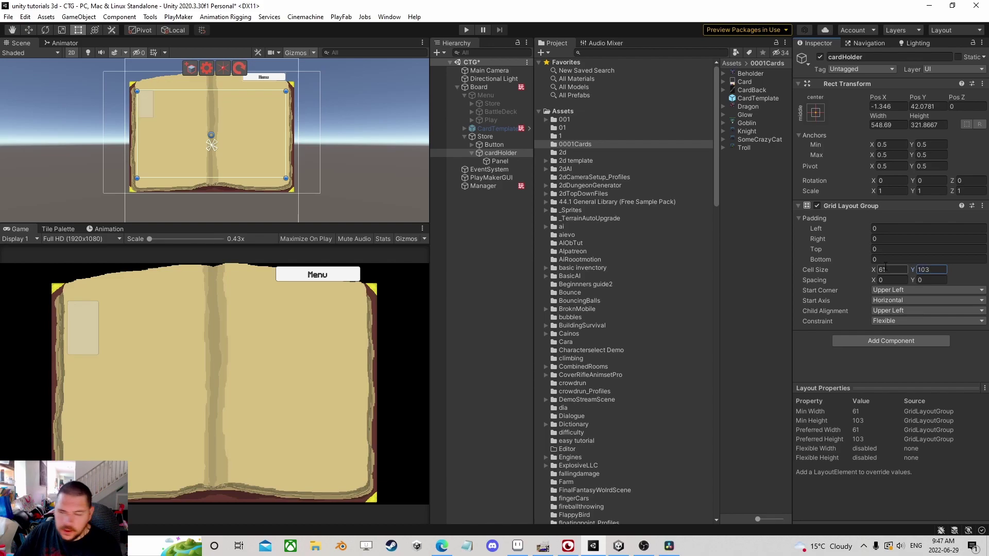
Set the grid padding of cardHolder to 15 on the left and right and 5 on the top and bottom
left_click(859, 230)
type("15")
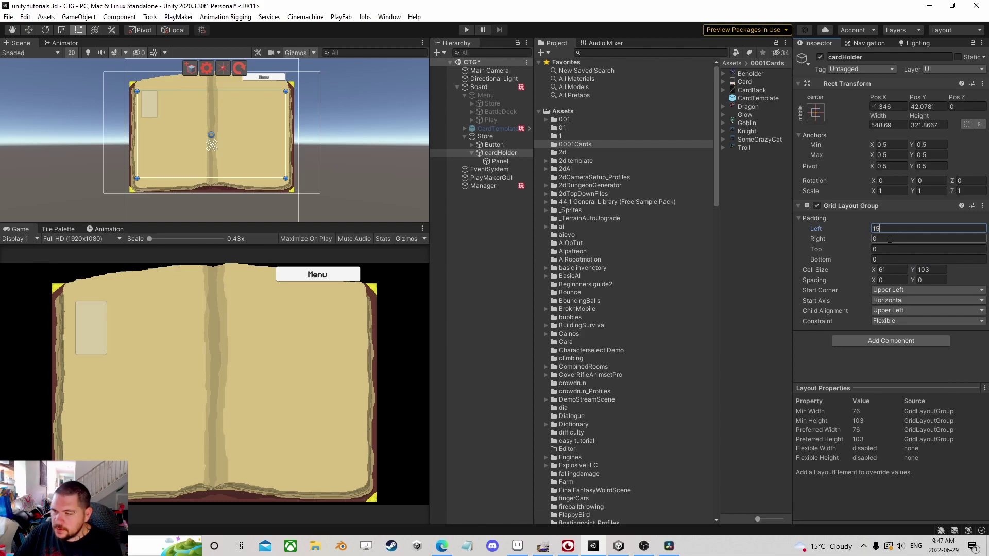
left_click(851, 240)
type("15")
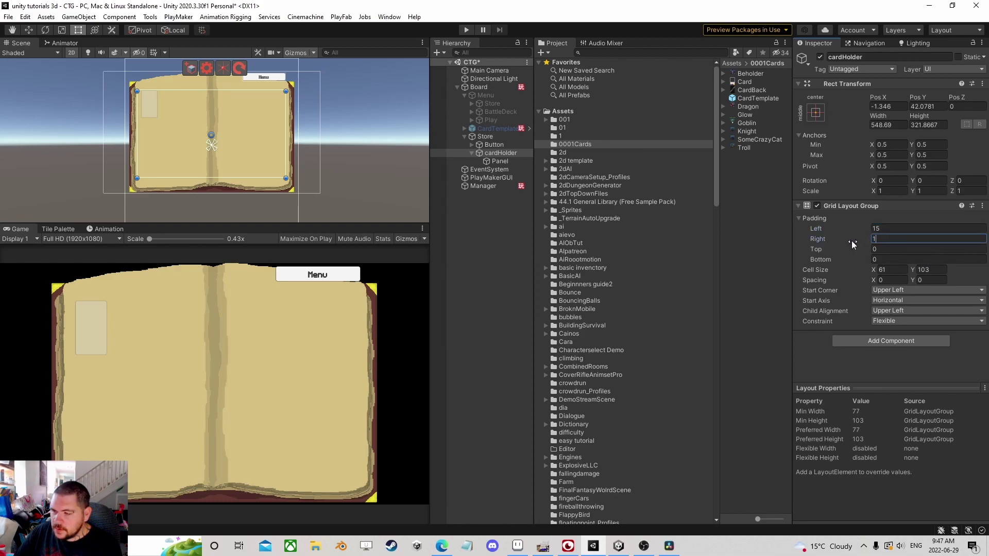
left_click(853, 250)
type("5")
left_click(851, 261)
type("5")
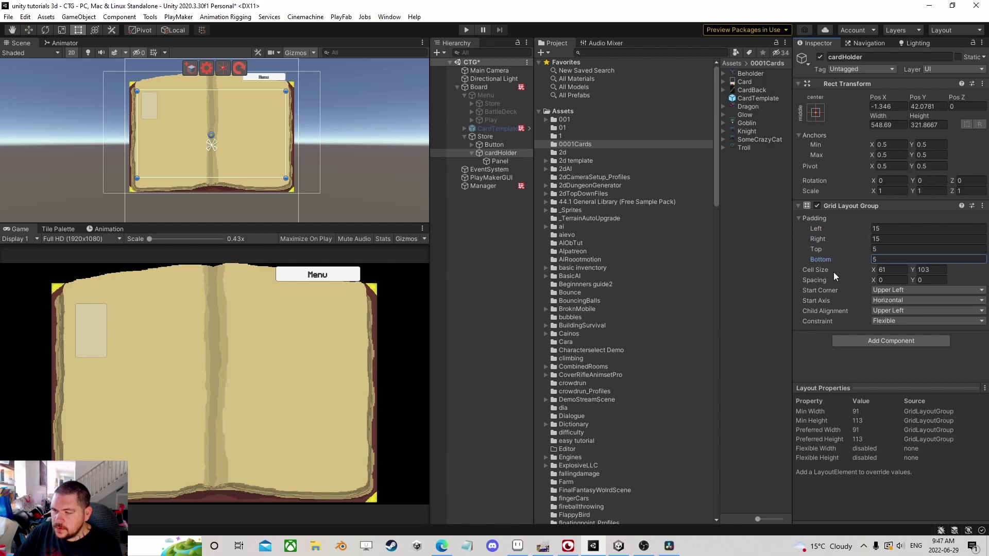
Duplicate the Panel under cardHolder until 24 panels fill three rows of the grid
left_click(505, 162)
key("ctrl+d")
key("ctrl+d")
key("ctrl+d")
key("ctrl+d")
key("ctrl+d")
key("ctrl+d")
key("ctrl+d")
key("ctrl+d")
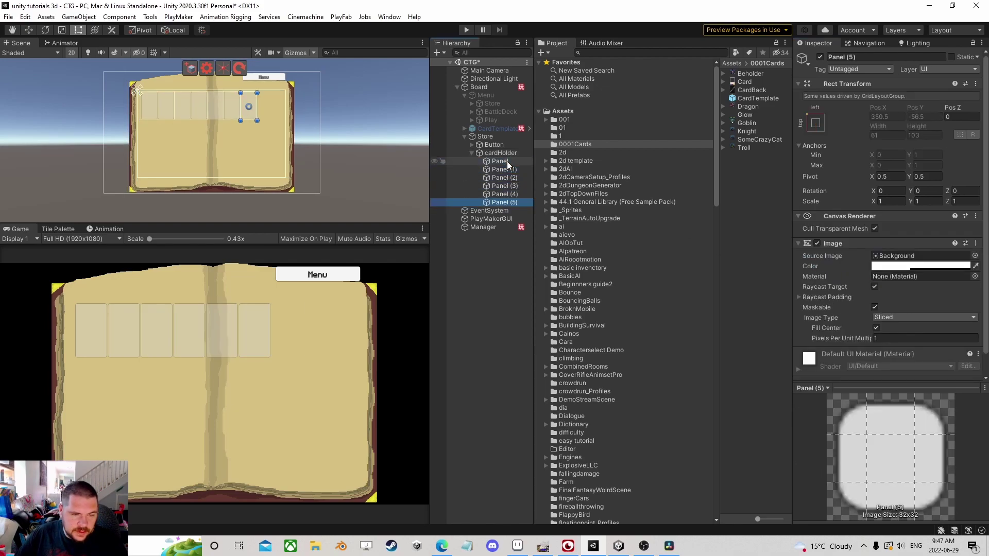
key("ctrl+d")
key("ctrl+d")
key("ctrl+d")
key("ctrl+d")
key("ctrl+d")
key("ctrl+d")
key("ctrl+d")
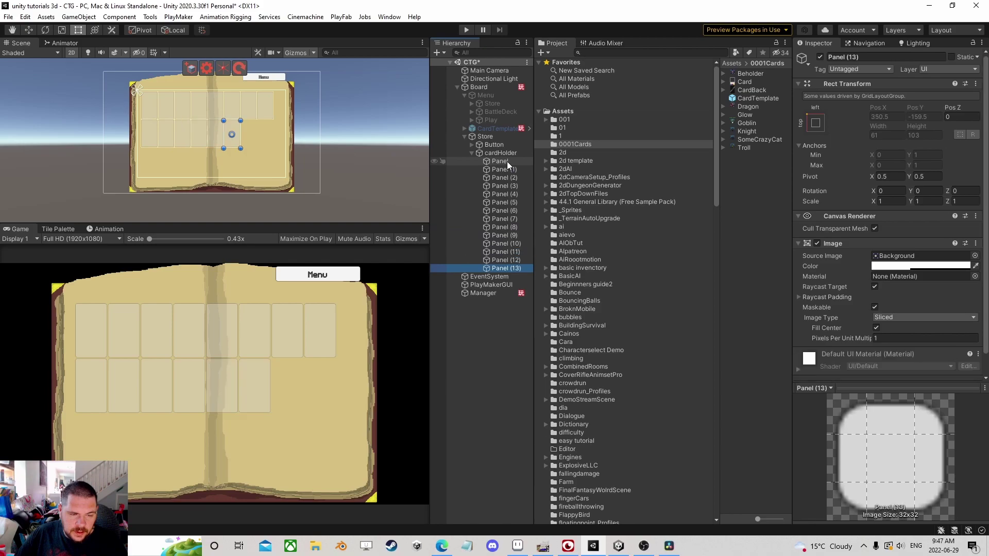
key("ctrl+d")
key("ctrl+d")
key("ctrl+d")
key("ctrl+d")
key("ctrl+d")
key("ctrl+d")
key("ctrl+d")
key("ctrl+d")
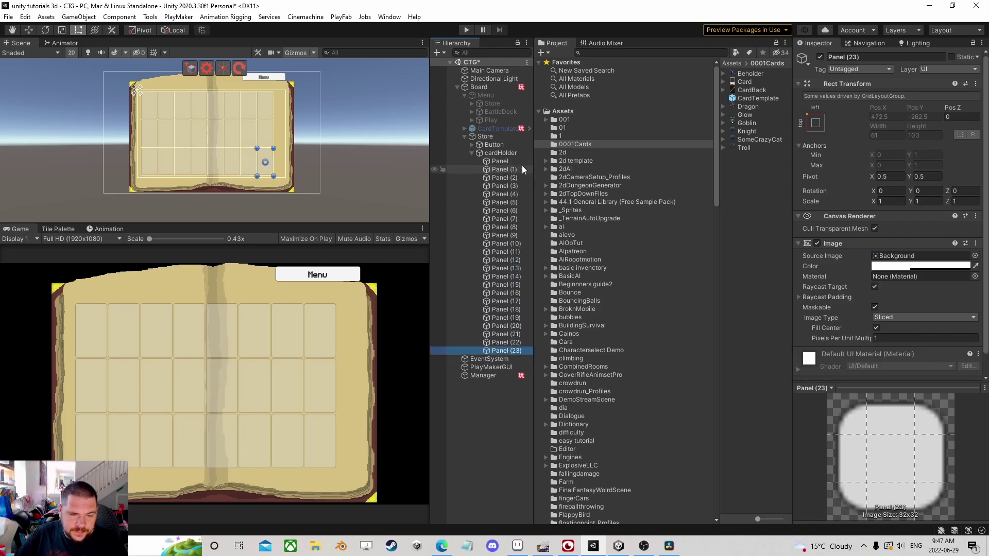
Set cardHolder's grid spacing to 4.1 in X and 5.79 in Y
left_click(506, 155)
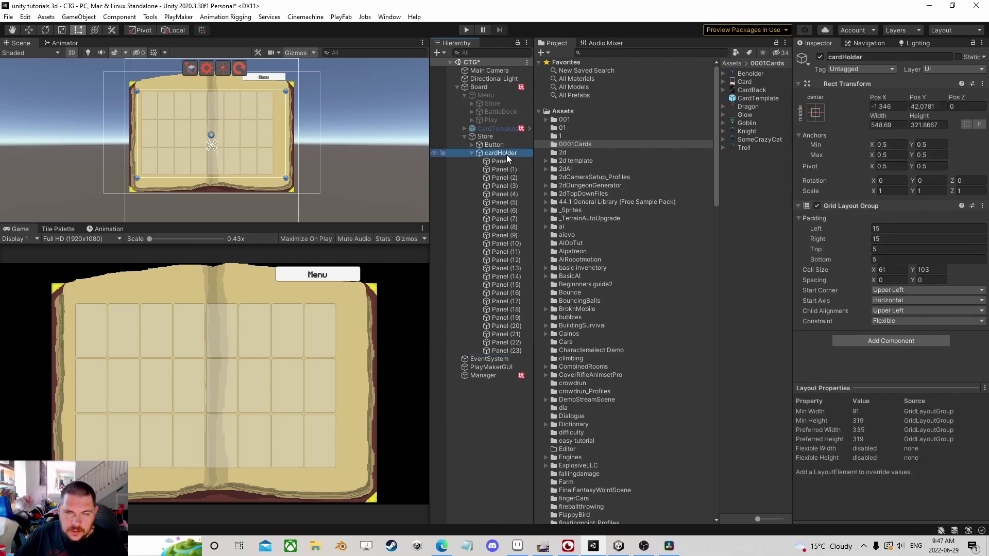
left_click(880, 280)
left_click_drag(875, 282, 945, 278)
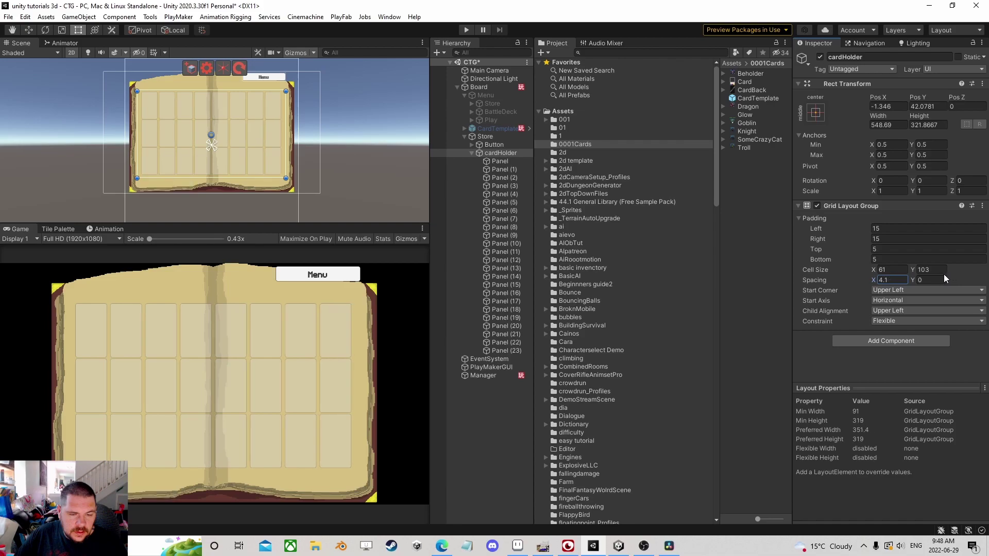
left_click(935, 279)
left_click_drag(916, 278, 38, 280)
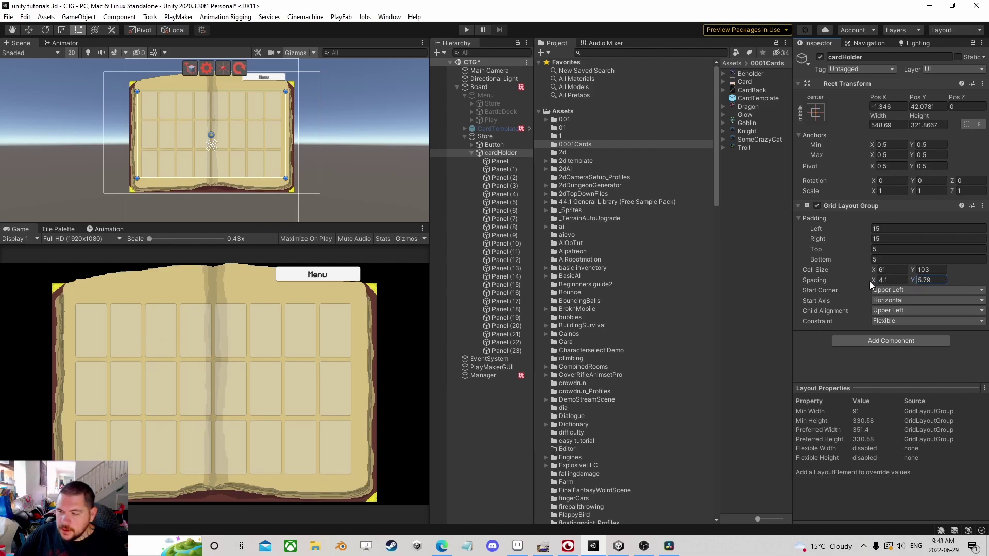
Delete all the panels under cardHolder
left_click(500, 161)
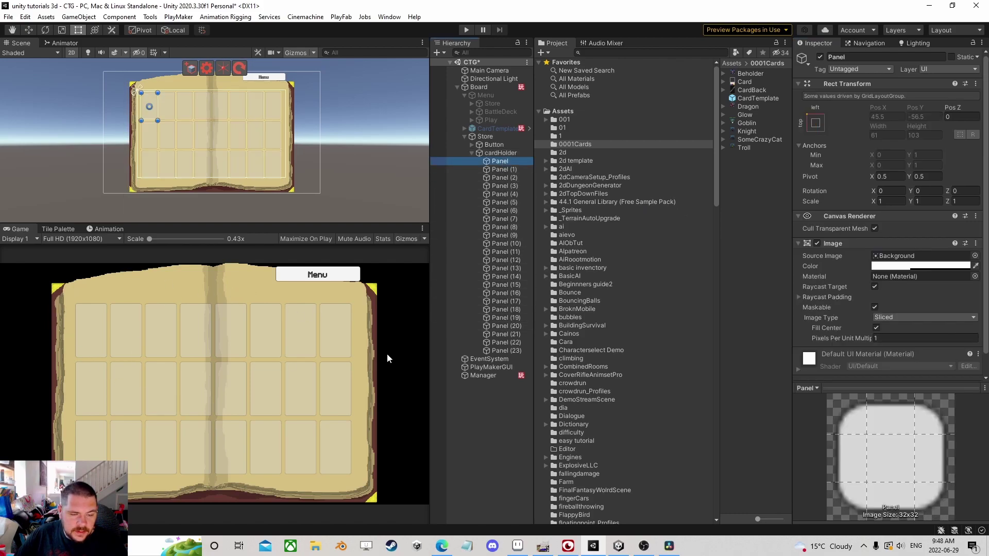
left_click(505, 349, "shift")
key("Delete")
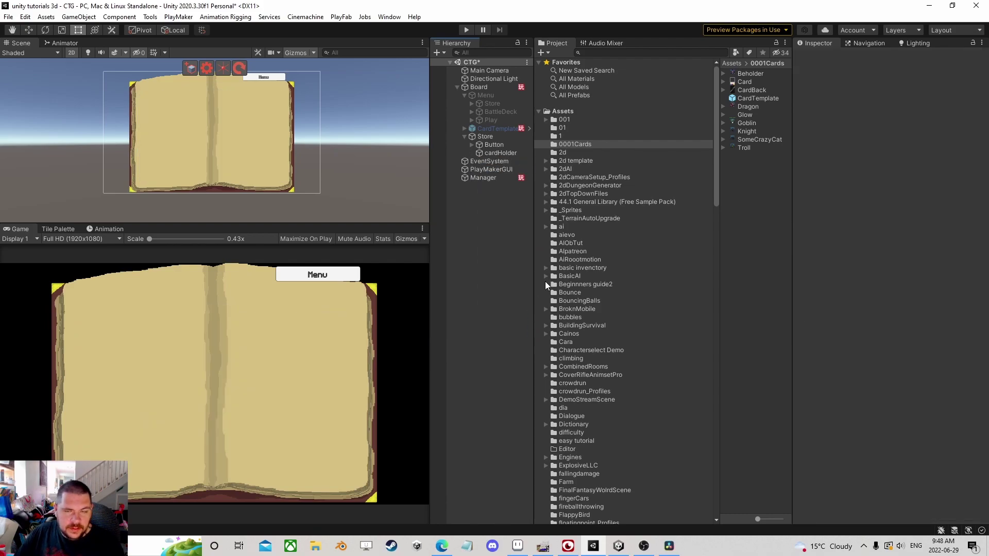
Activate CardTemplate and make it a child of cardHolder
left_click(496, 129)
left_click(820, 58)
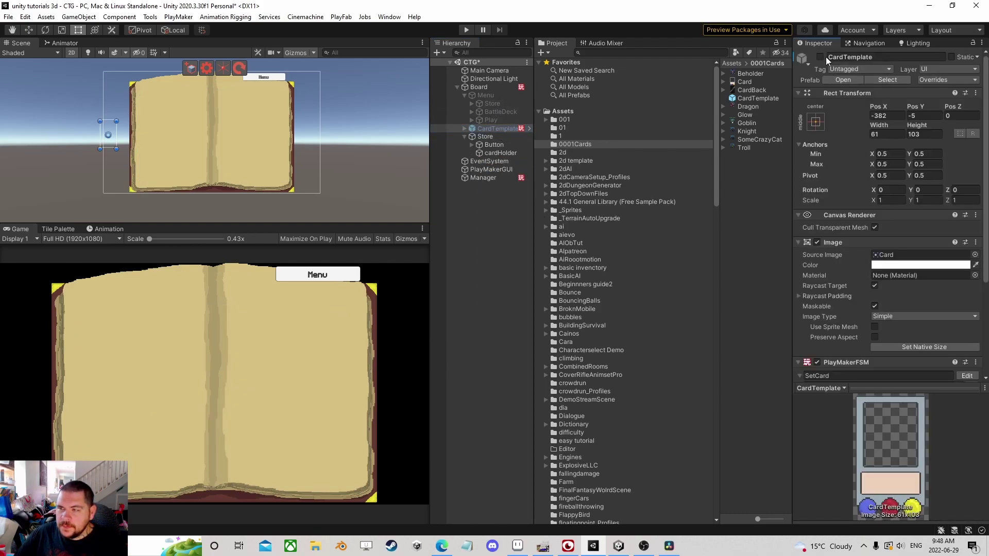
left_click_drag(494, 128, 499, 153)
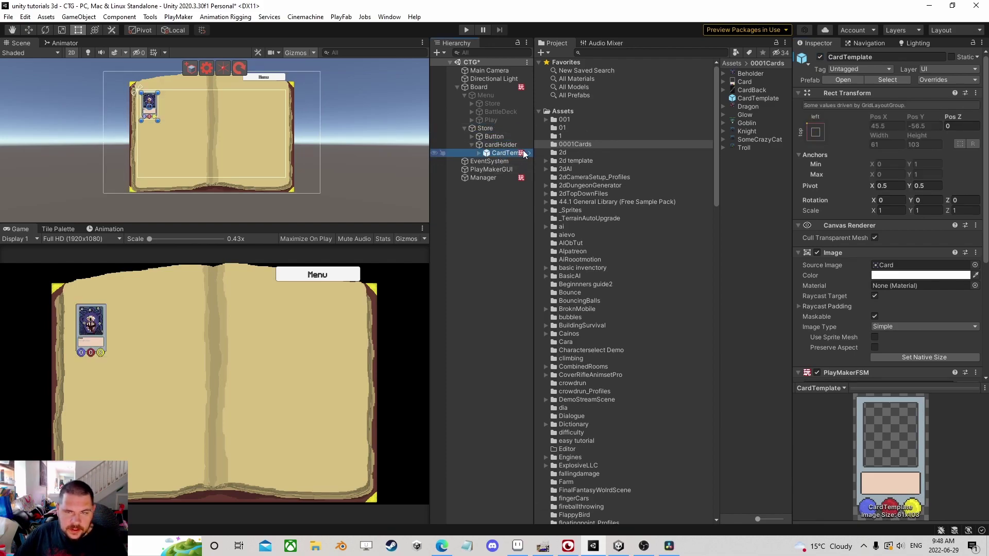
Test the grid by duplicating CardTemplate into two rows of eight cards, and delete the duplicates
key("ctrl+d")
key("ctrl+d")
key("ctrl+d")
key("ctrl+d")
key("ctrl+d")
key("ctrl+d")
key("ctrl+d")
key("ctrl+d")
key("ctrl+d")
key("ctrl+d")
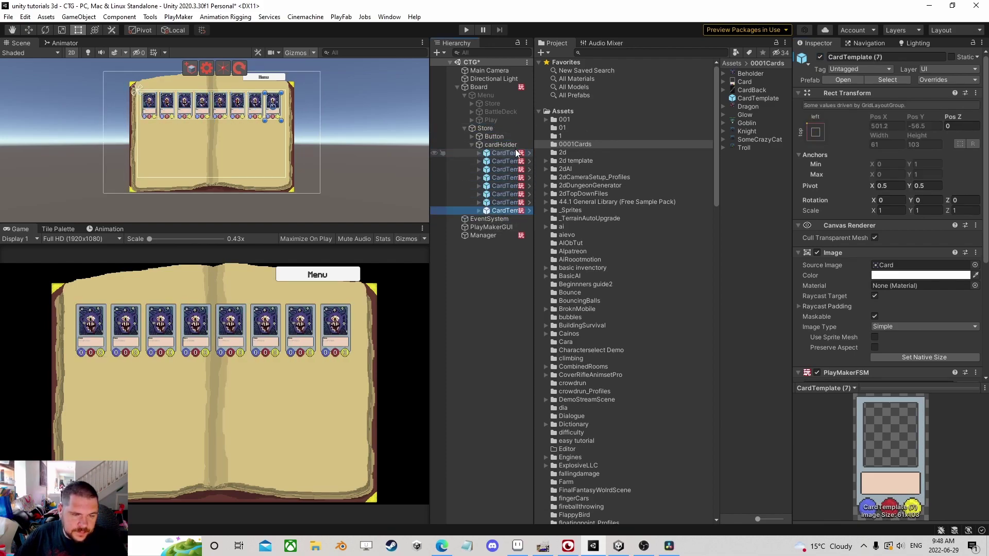
key("ctrl+d")
key("ctrl+d")
key("ctrl+d")
key("ctrl+d")
key("ctrl+d")
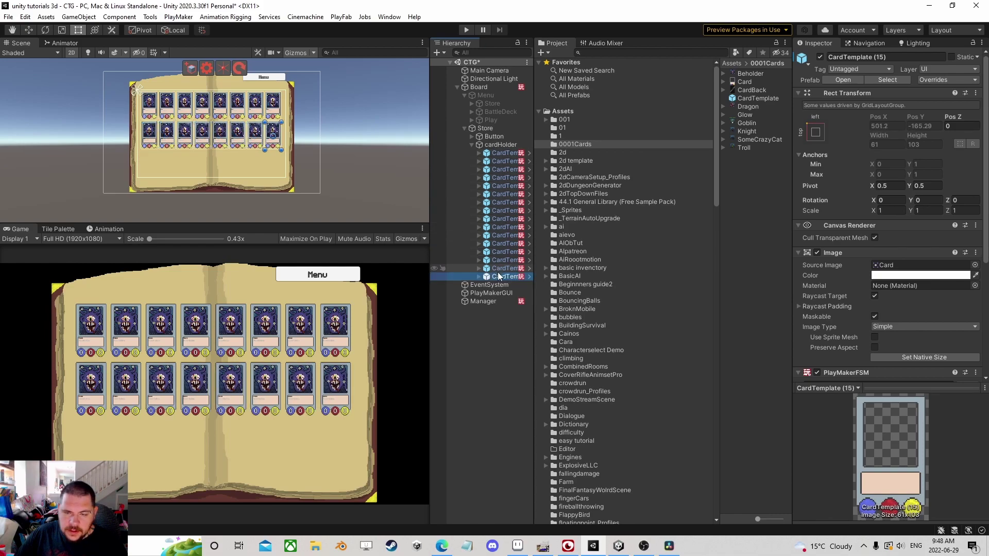
left_click(502, 162, "shift")
key("Delete")
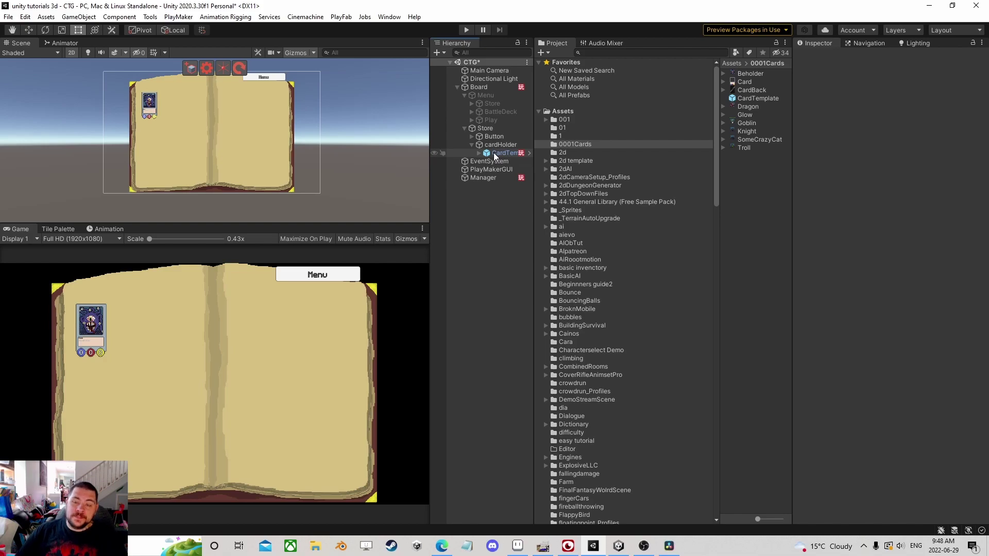
Move CardTemplate out of cardHolder back under Board and deactivate it
left_click(493, 152)
left_click_drag(493, 153, 482, 88)
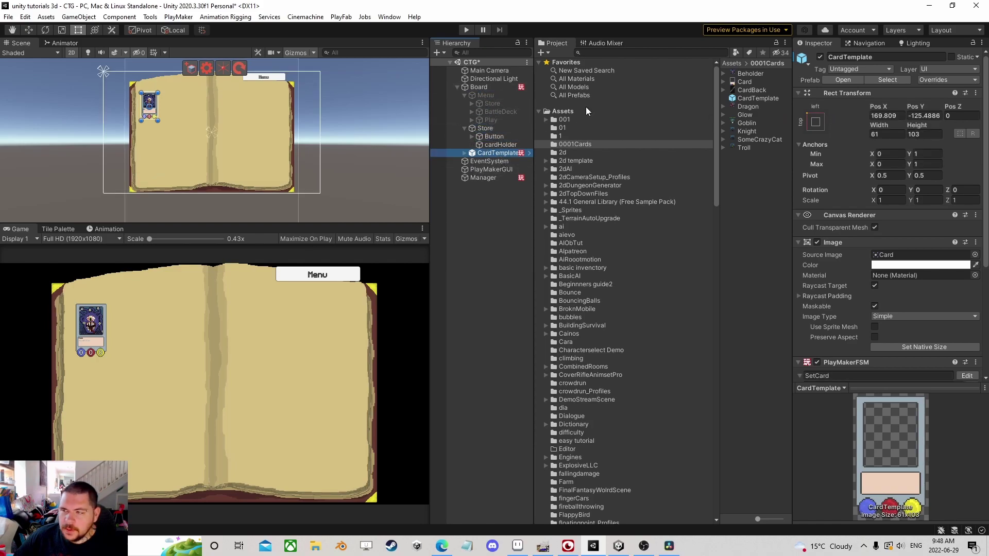
left_click(820, 57)
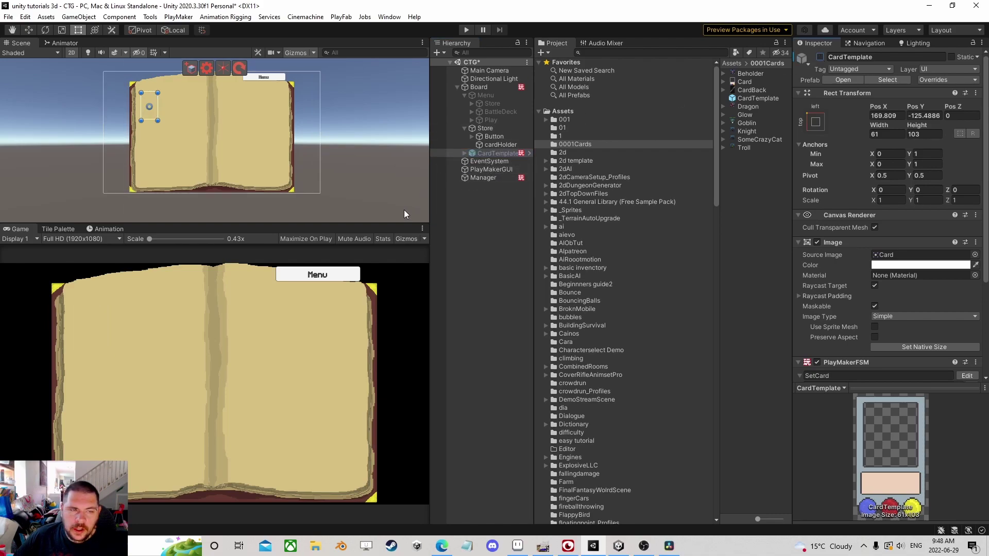
left_click(481, 218)
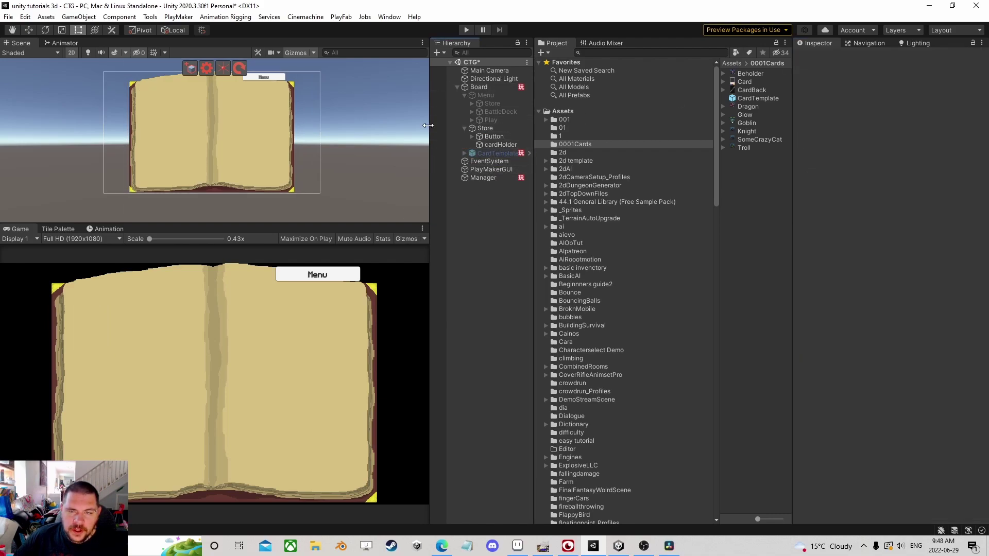
Add another Play Maker Hash Table Proxy to the Board object and set its reference to CardCost
left_click(499, 145)
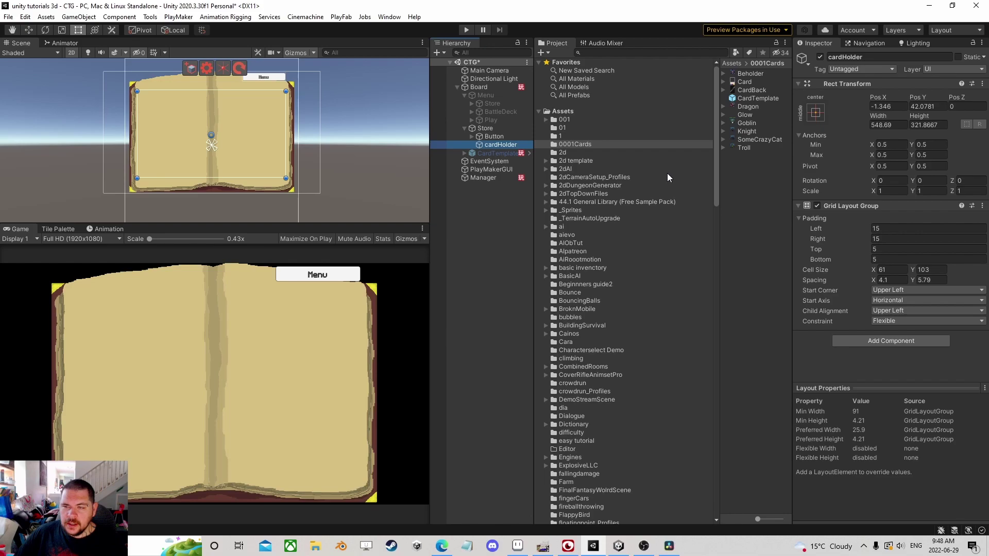
left_click(484, 86)
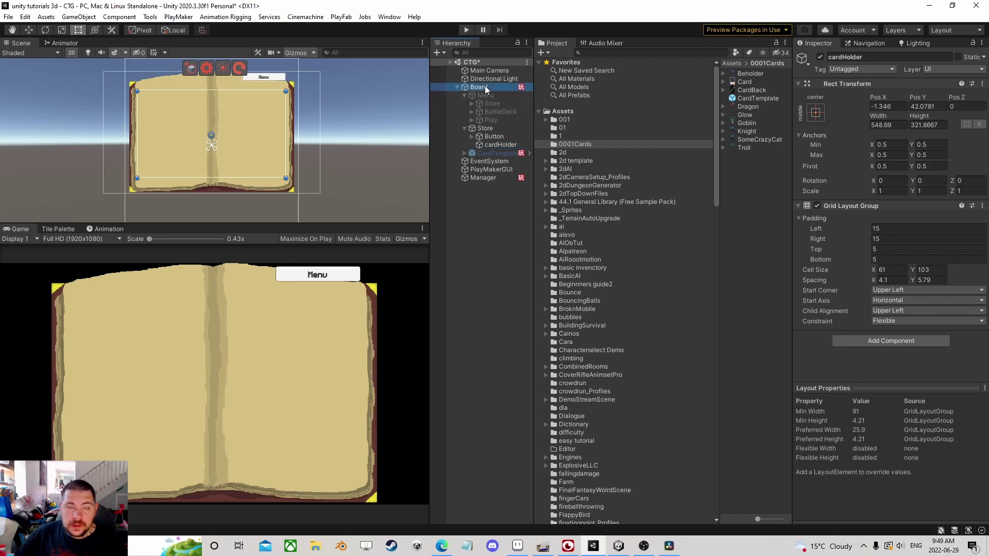
scroll(880, 298, "down", 1)
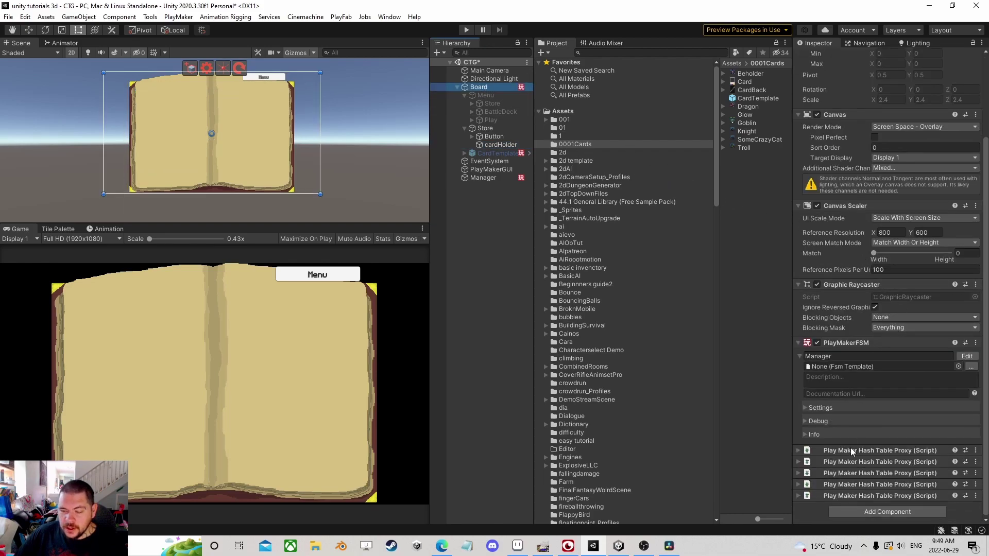
left_click(798, 496)
scroll(842, 412, "down", 5)
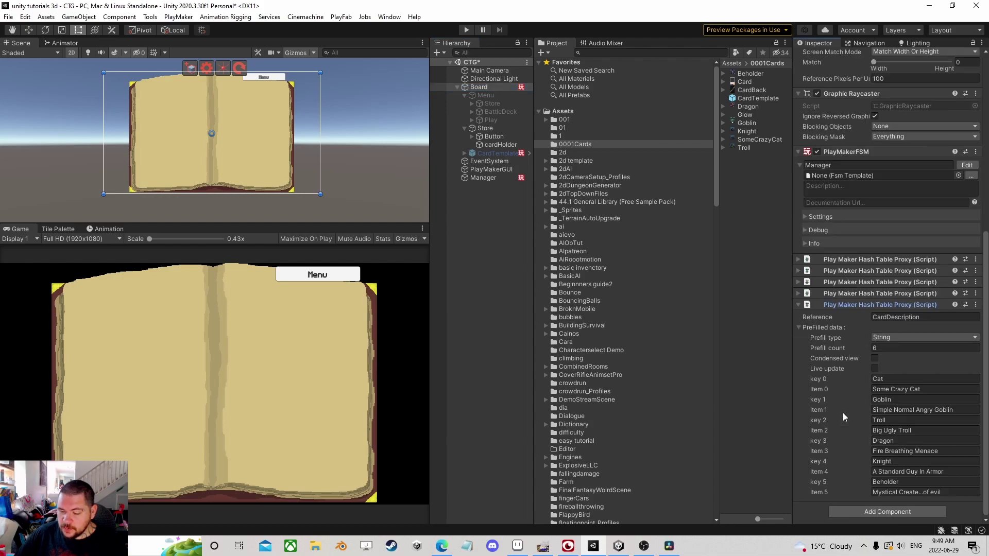
left_click(873, 511)
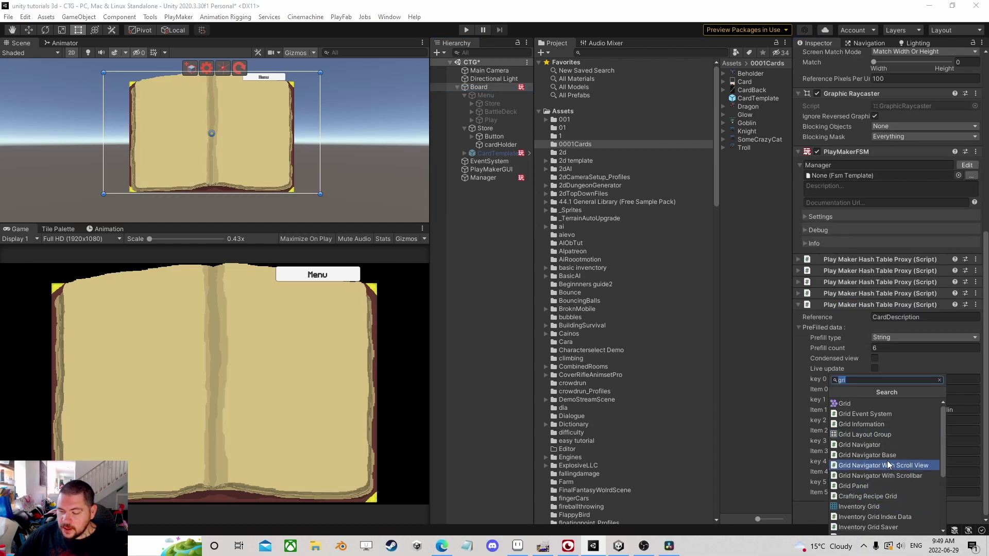
type("hash")
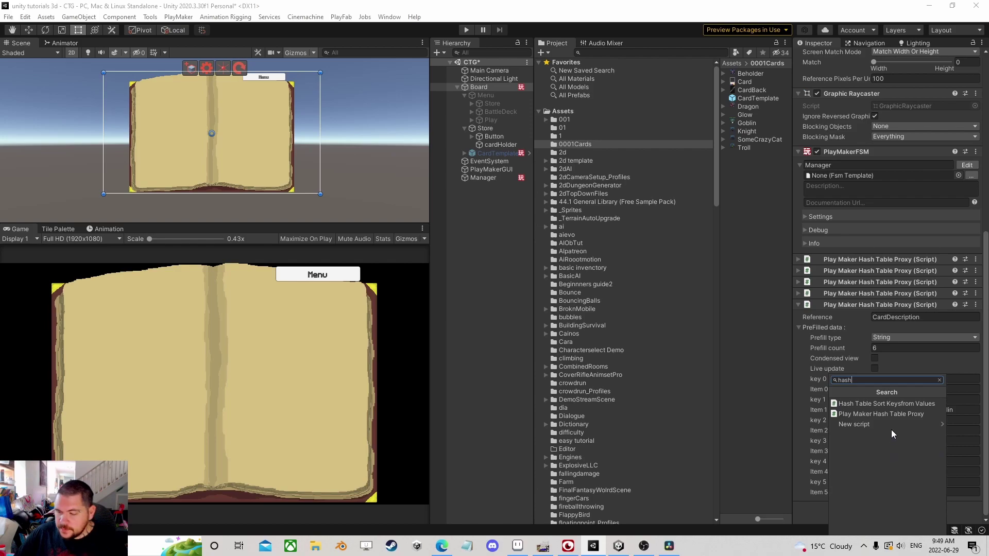
left_click(894, 418)
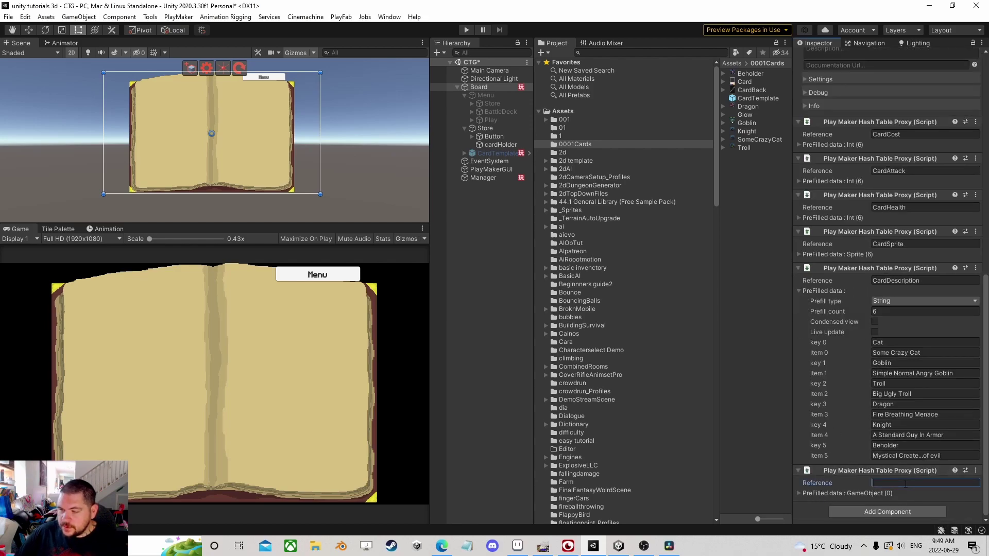
type("CardCost")
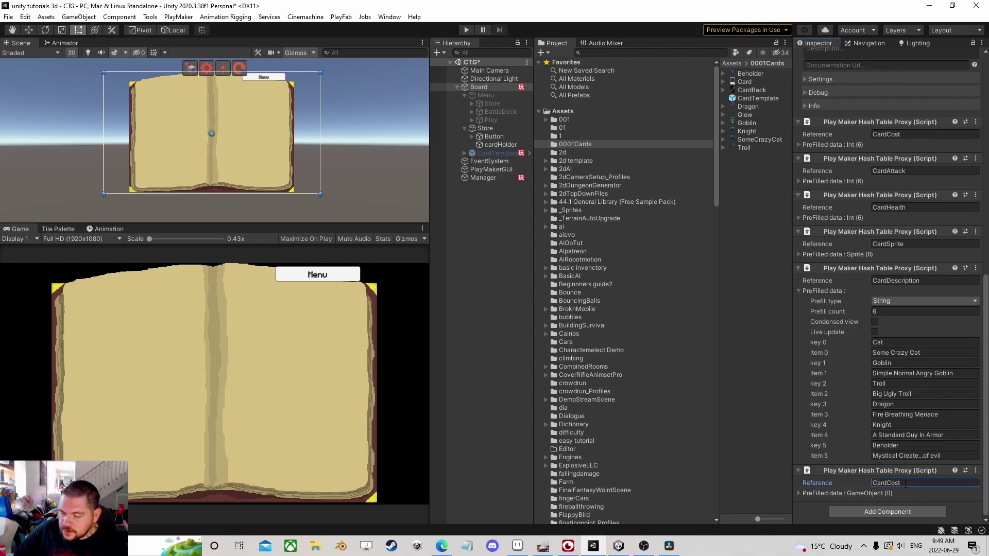
Set the new hash table's prefill type to Int and save a prefill count of 6
left_click(800, 493)
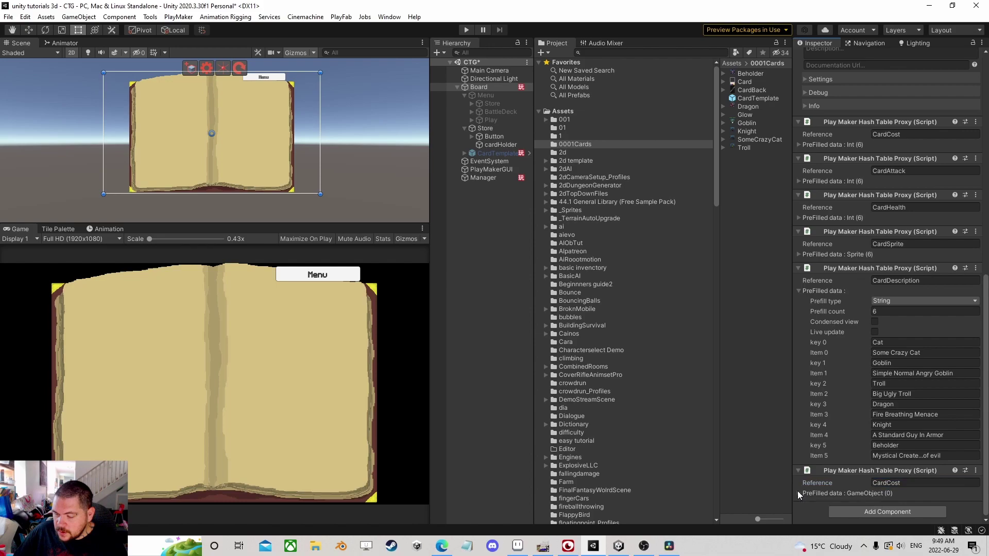
left_click(907, 503)
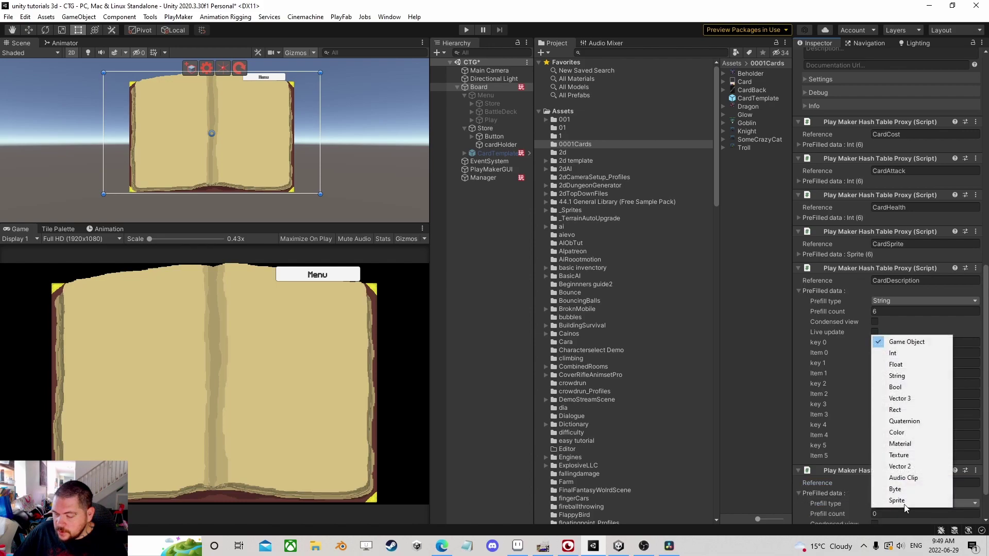
left_click(935, 357)
scroll(884, 458, "down", 2)
left_click(891, 471)
type("6")
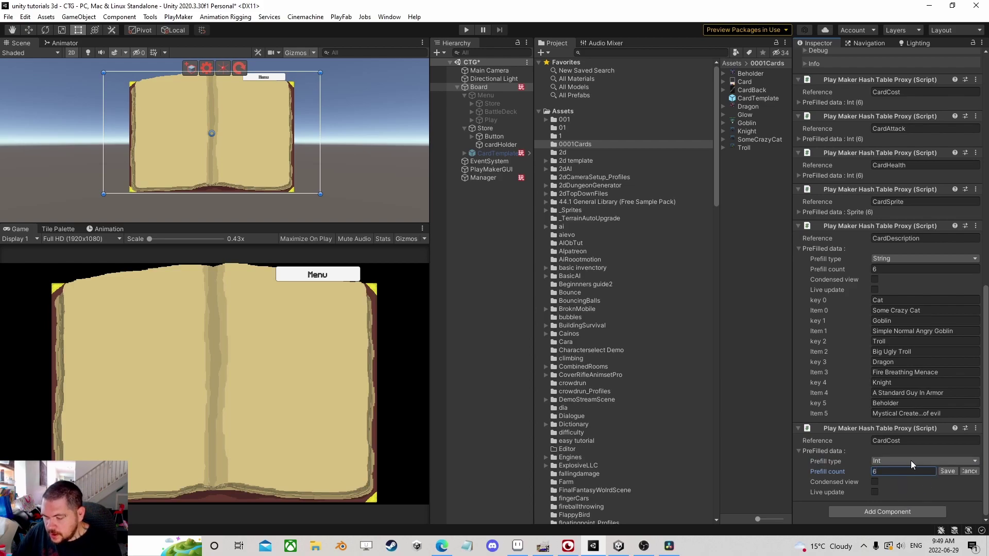
left_click(946, 471)
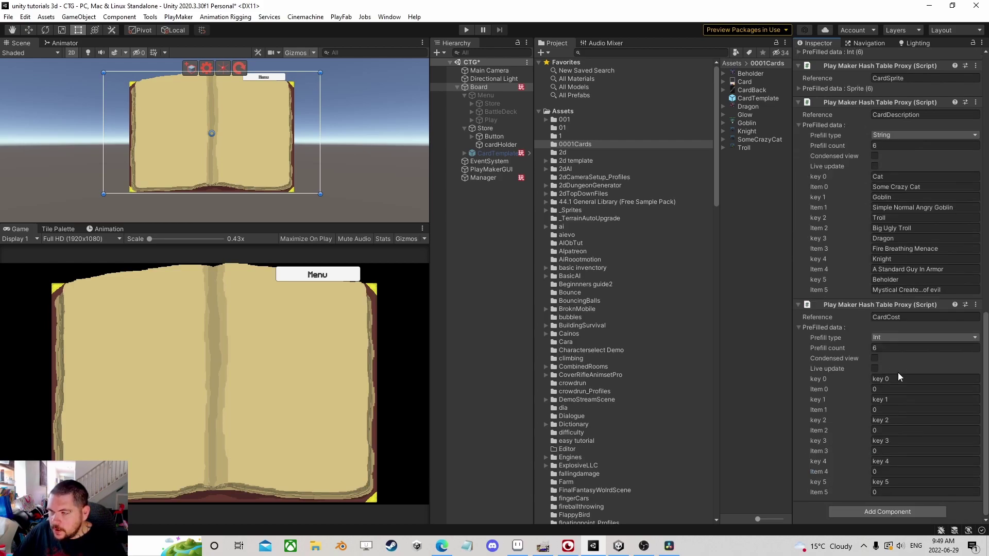
Fill the first entry of the new CardCost table with key Cat and value 50
left_click(895, 381)
type("Cat 50")
key("Tab")
key("BackSpace")
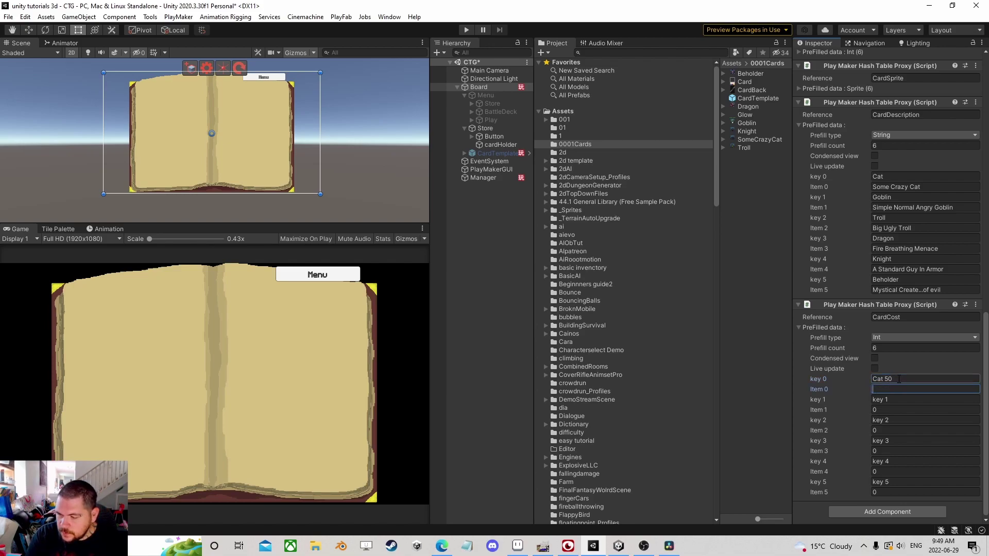
left_click(898, 379)
type("Cat")
key("Tab")
type("50")
key("Tab")
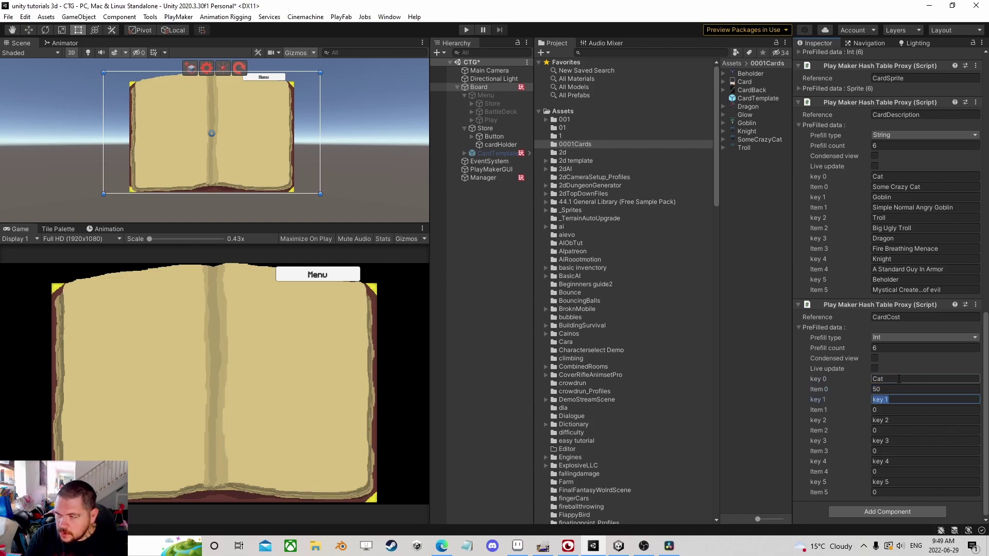
Fill the second entry of the new CardCost table with key Goblin and value 65
type("Goblin 65")
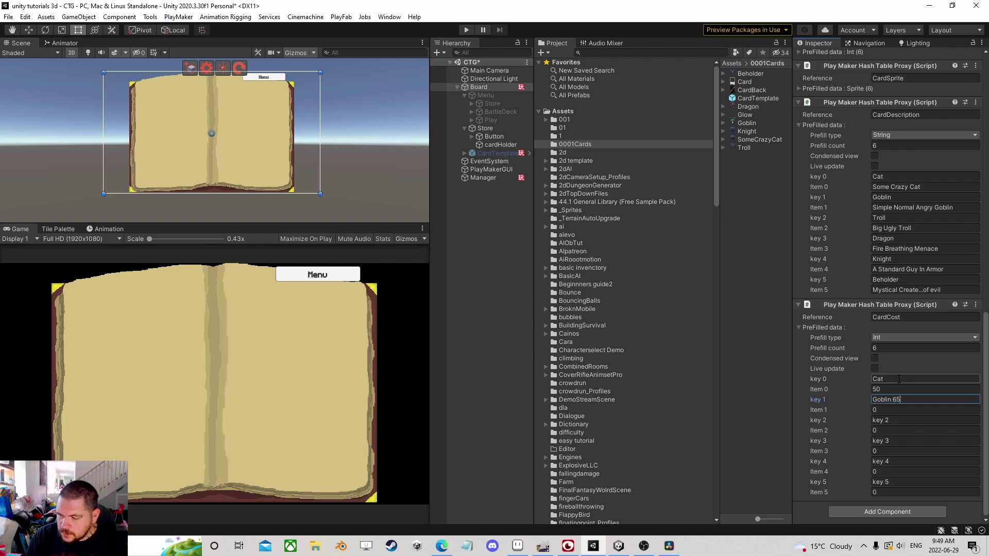
key("BackSpace")
key("BackSpace")
key("Tab")
type("65")
key("Tab")
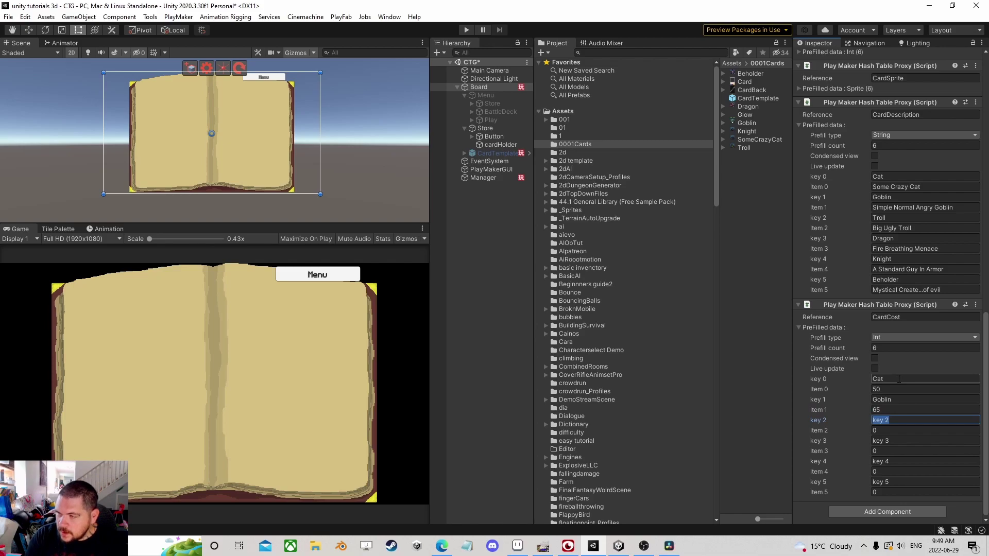
Fill the third and fourth CardCost entries with Troll at 100 and Dragon at 300
type("T")
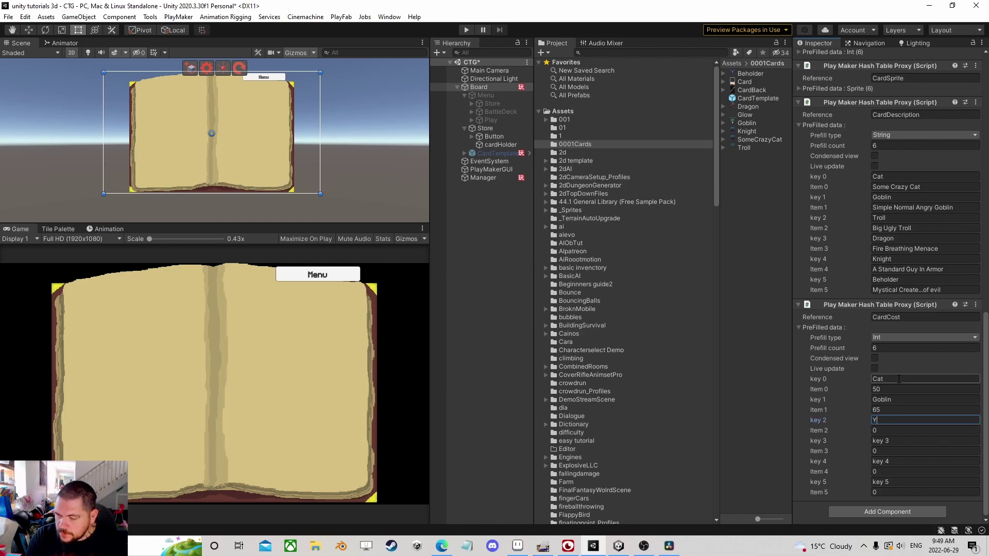
type("roll")
key("Tab")
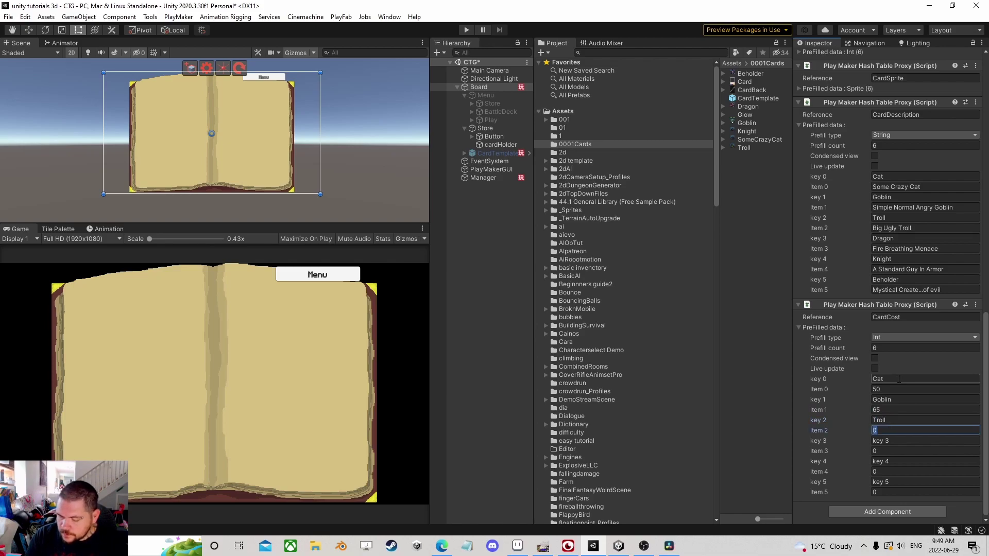
type("100")
key("Tab")
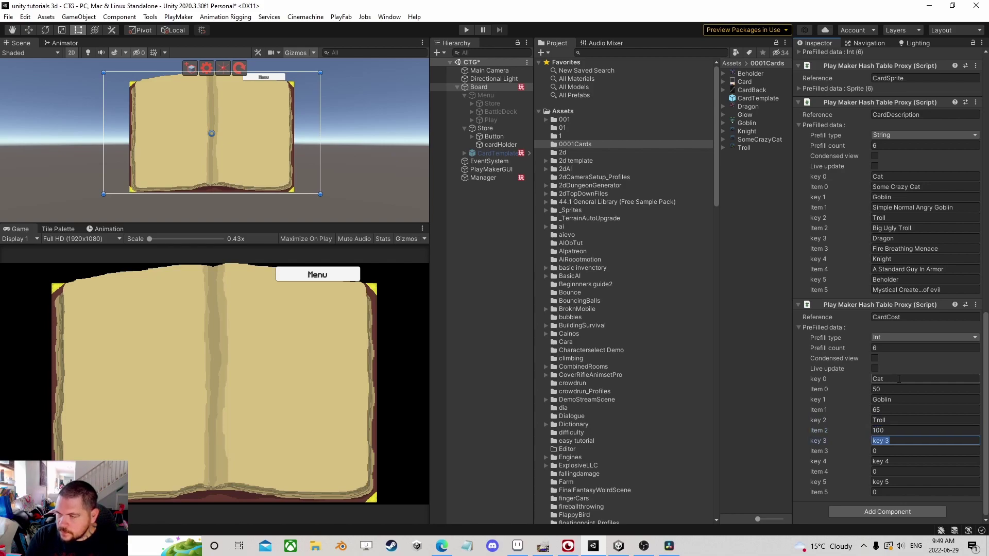
type("Dragon")
key("Tab")
type("300")
key("Tab")
Fill the last two CardCost entries with Knight at 80 and Beholder at 120
type("Knight")
key("Tab")
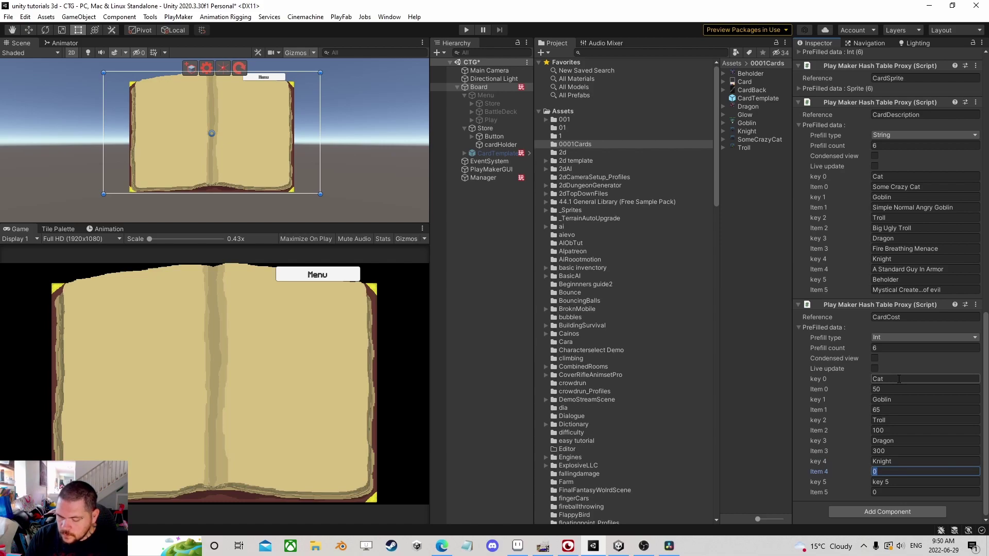
type("80")
key("Tab")
type("Beholder")
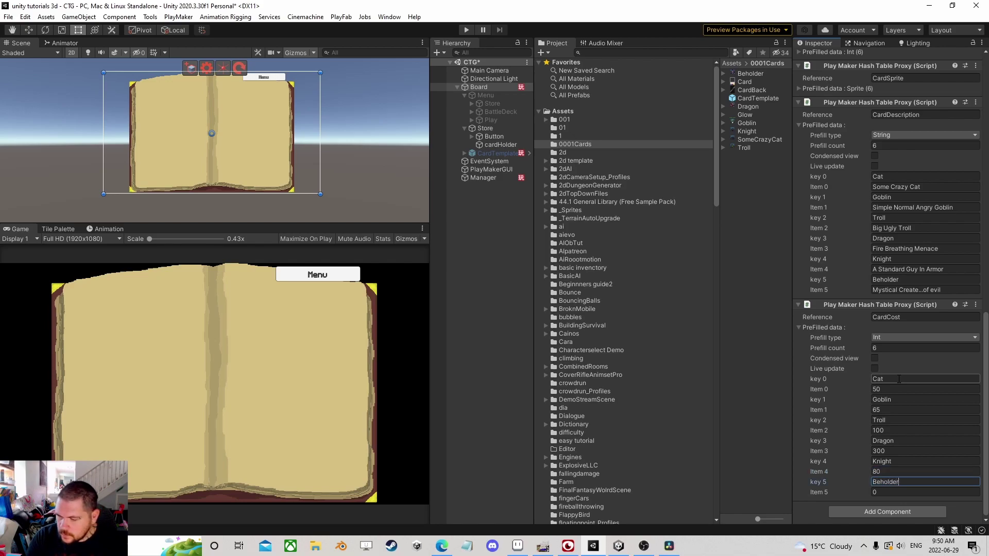
key("Tab")
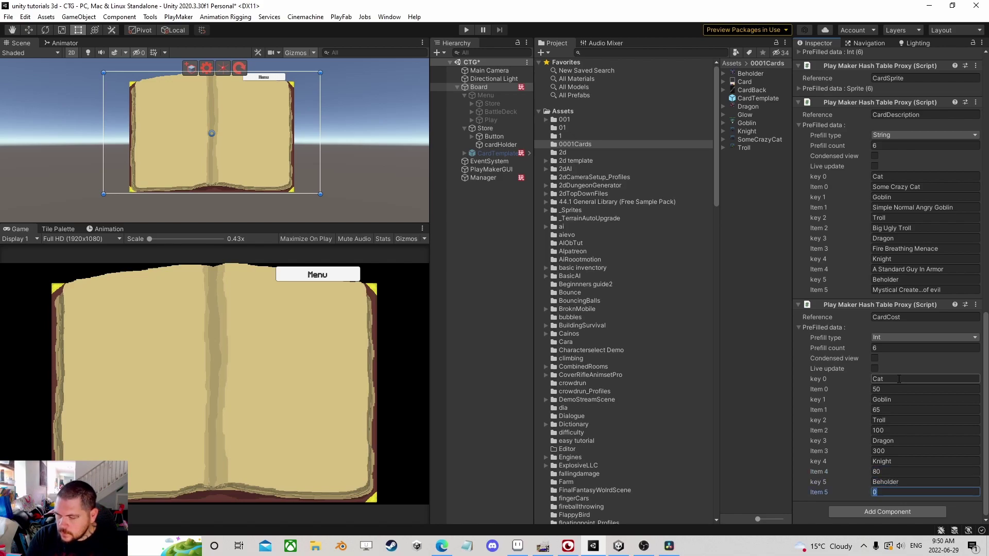
type("120")
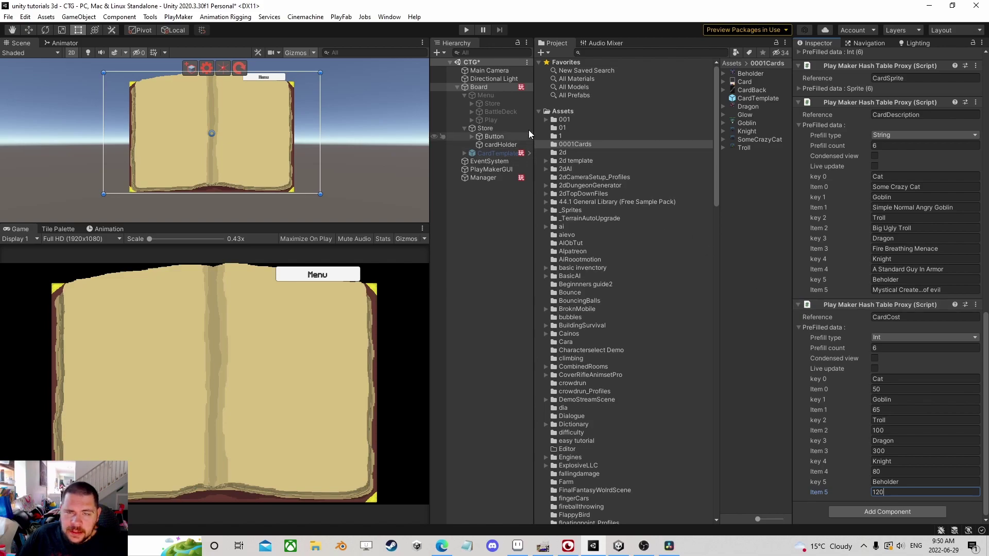
Add a third PlayMakerFSM component to the Manager object and name it Store
left_click(484, 178)
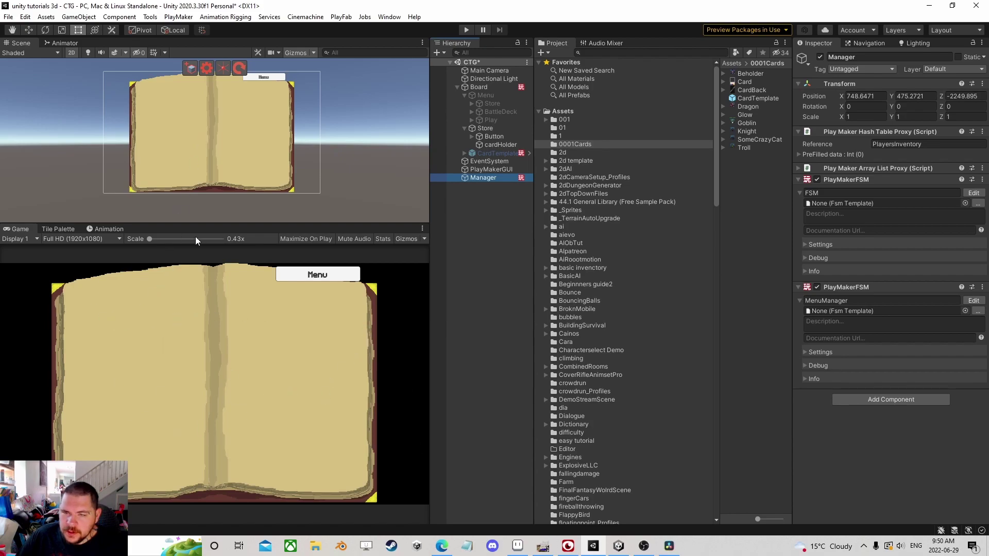
left_click(867, 397)
type("fsm")
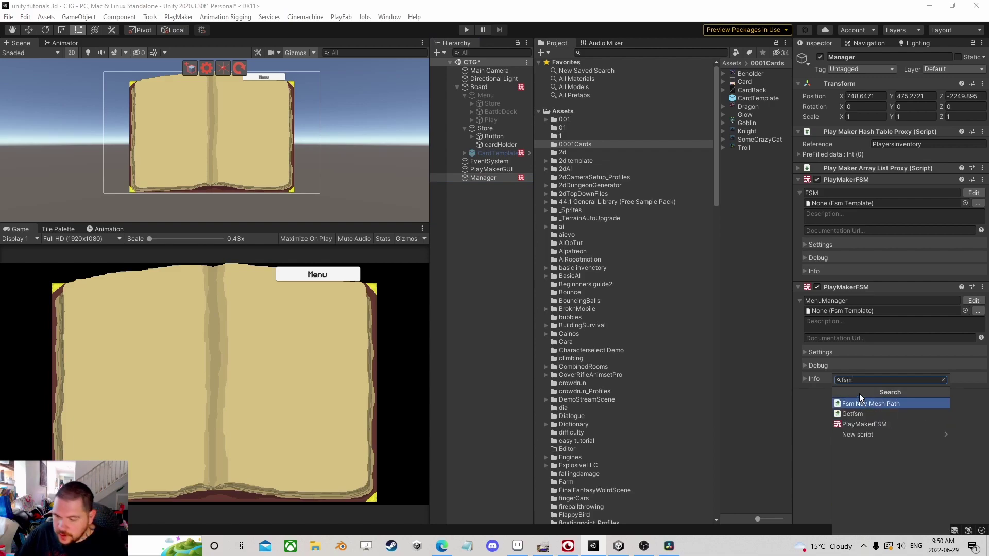
left_click(861, 426)
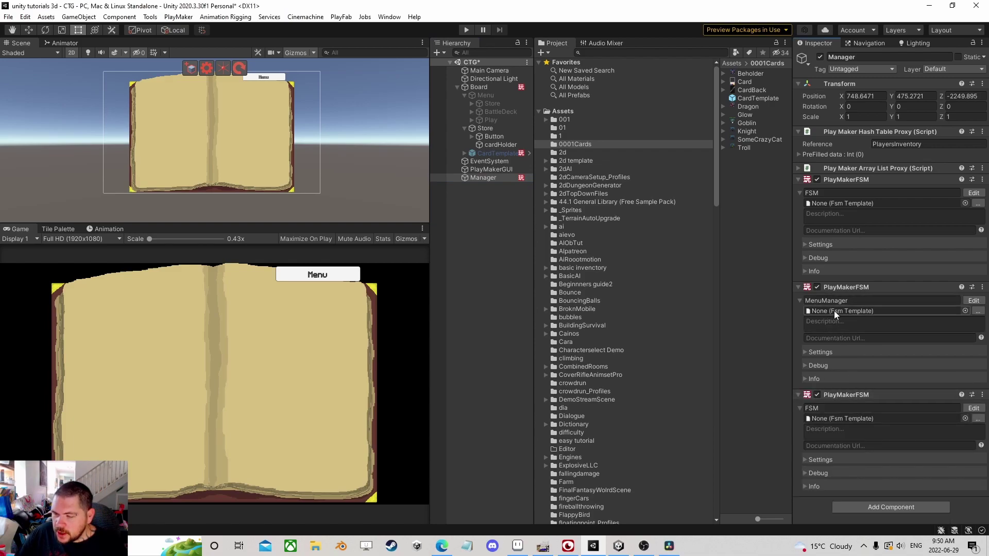
left_click(824, 407)
type("Store")
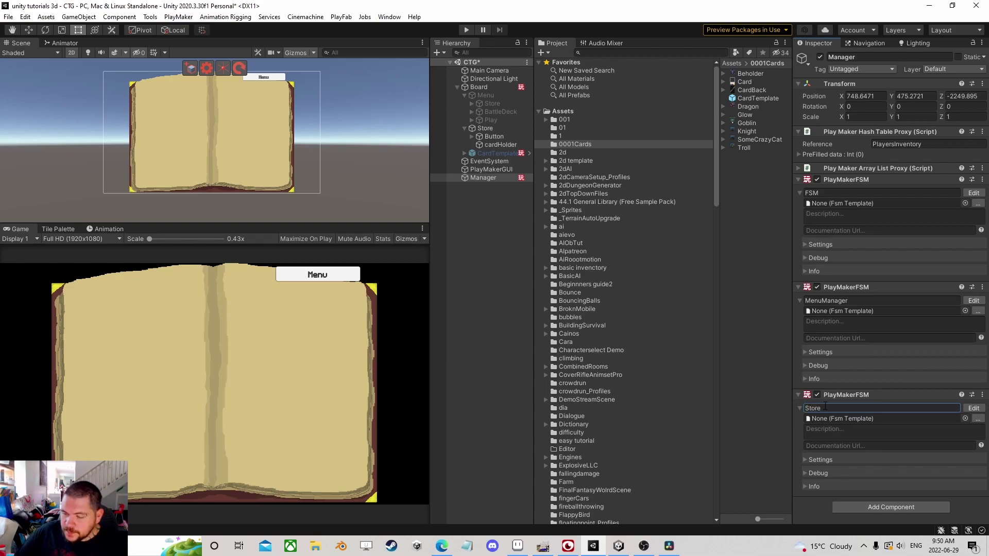
Open the Store FSM for editing, add a second state, and create the events OpenStore and CloseStore
left_click(971, 409)
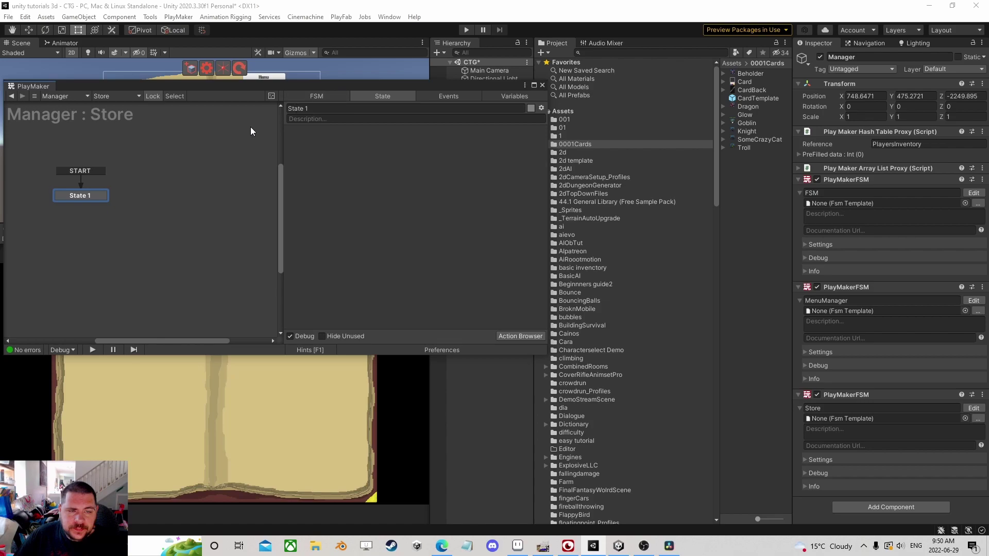
right_click(147, 193)
left_click(444, 97)
left_click(440, 325)
type("OpenStore")
key("Return")
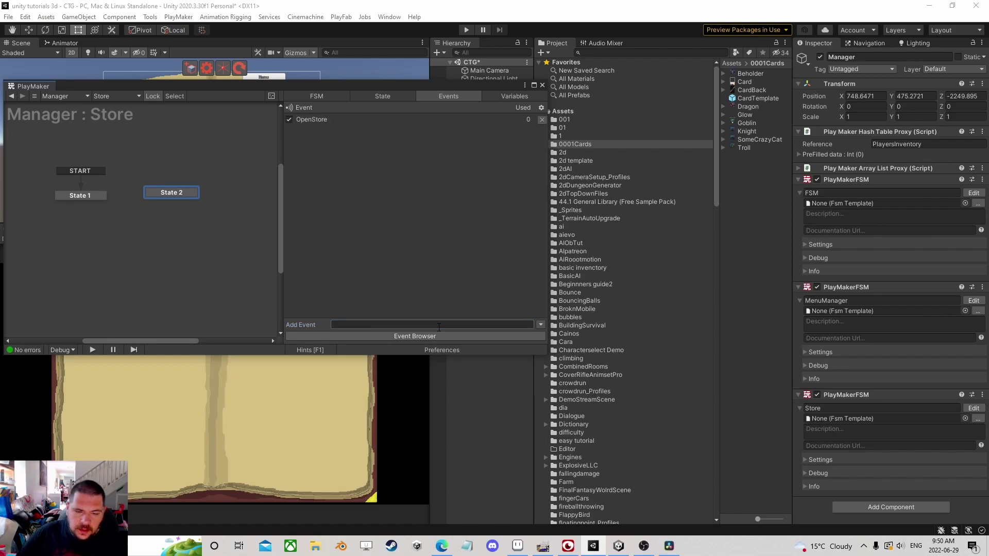
type("Close")
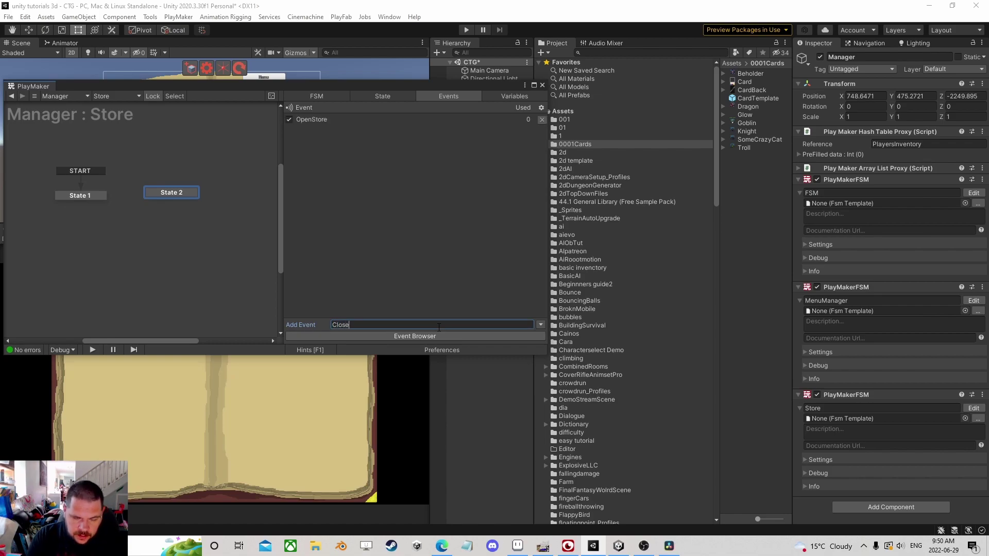
type("Store")
key("Return")
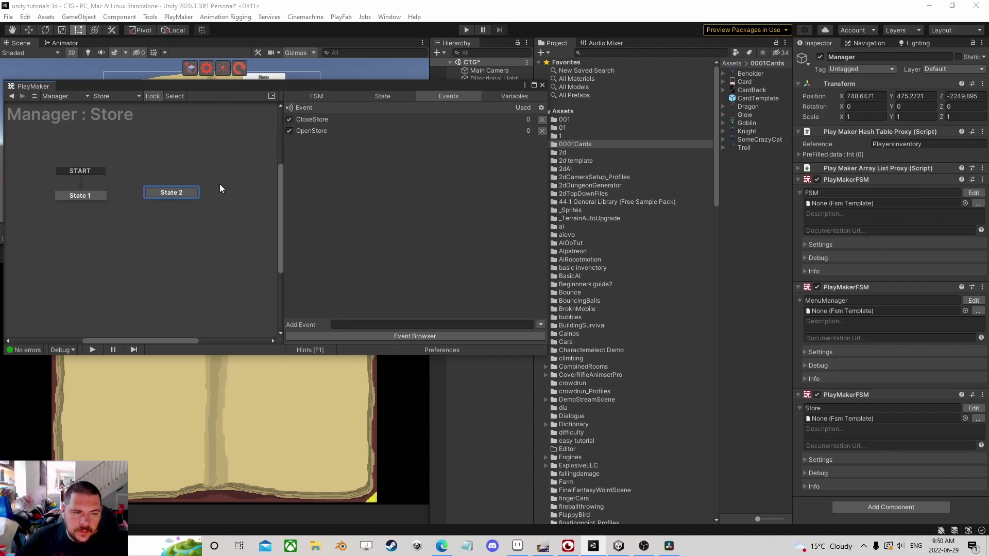
Give the second state of the Store FSM a global transition for the OpenStore event
right_click(175, 193)
mouse_move(224, 210)
left_click(337, 210)
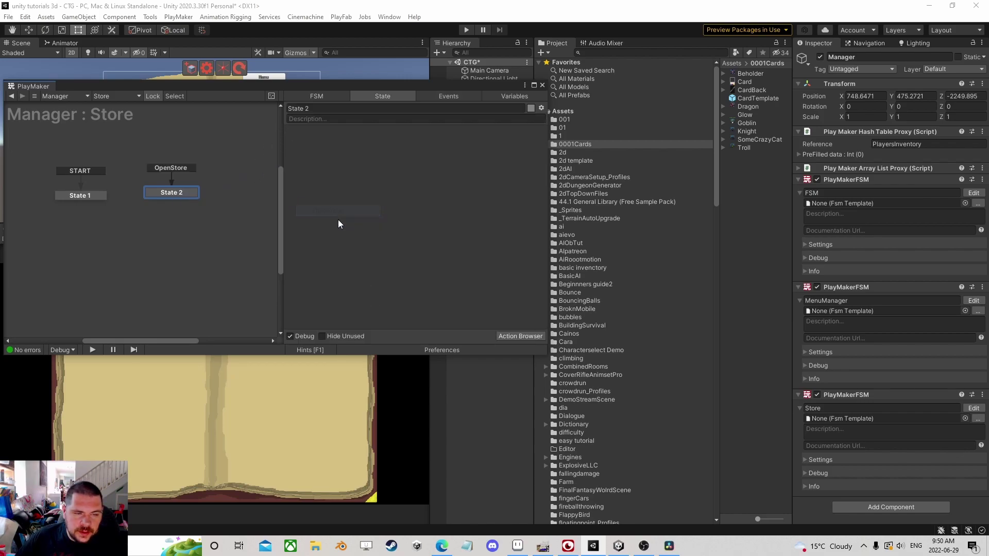
Add the cardHolder object from the scene as a GameObject variable of the Store FSM, and return to the second state's actions
left_click(499, 97)
left_click_drag(501, 88, 328, 88)
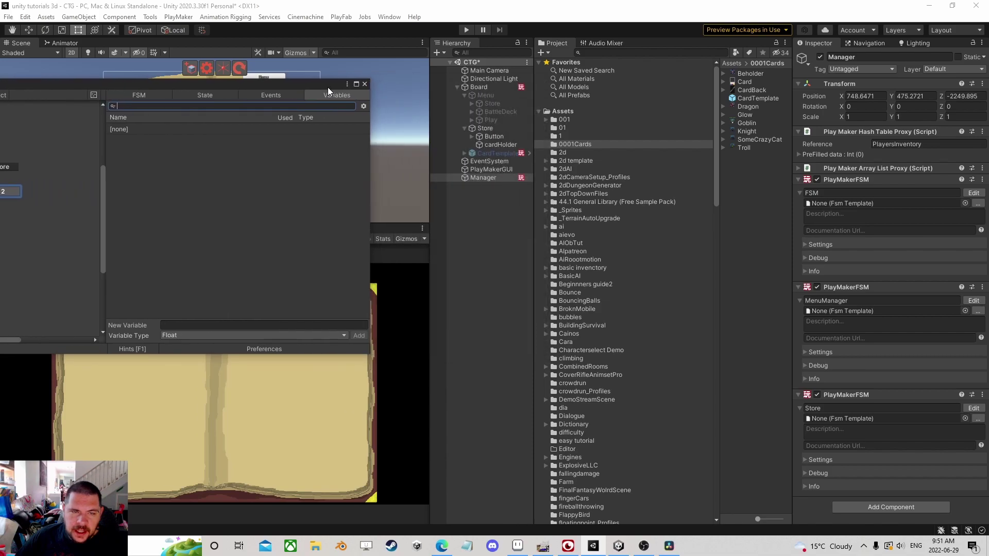
left_click_drag(492, 144, 244, 155)
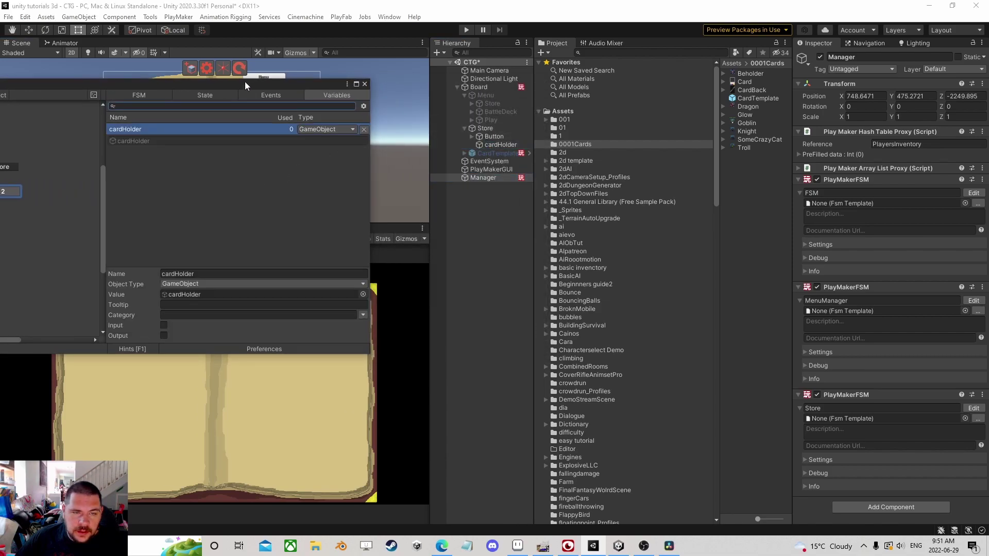
left_click_drag(188, 86, 438, 116)
left_click(456, 127)
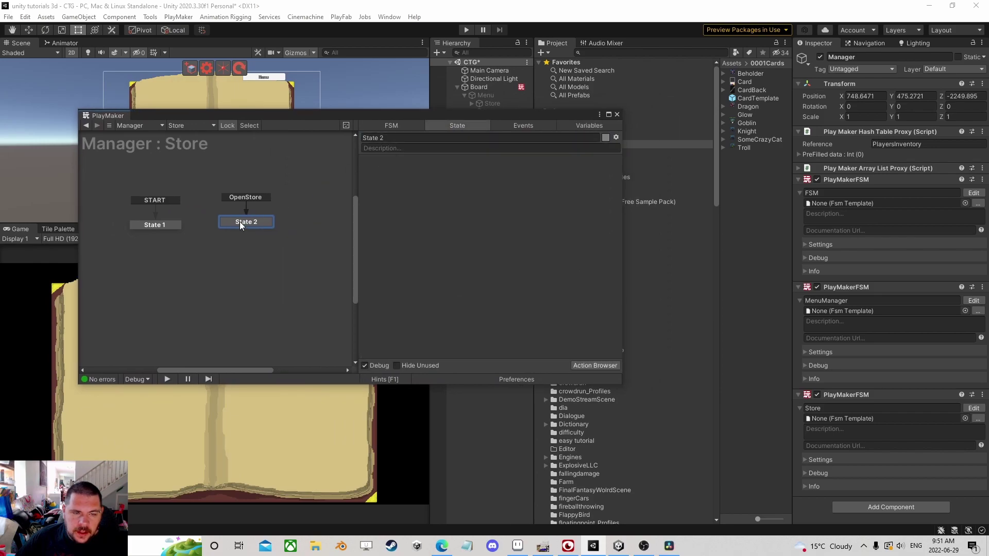
Add a Hash Table Get Next action to the second state of the Store FSM
left_click(590, 365)
type("hash")
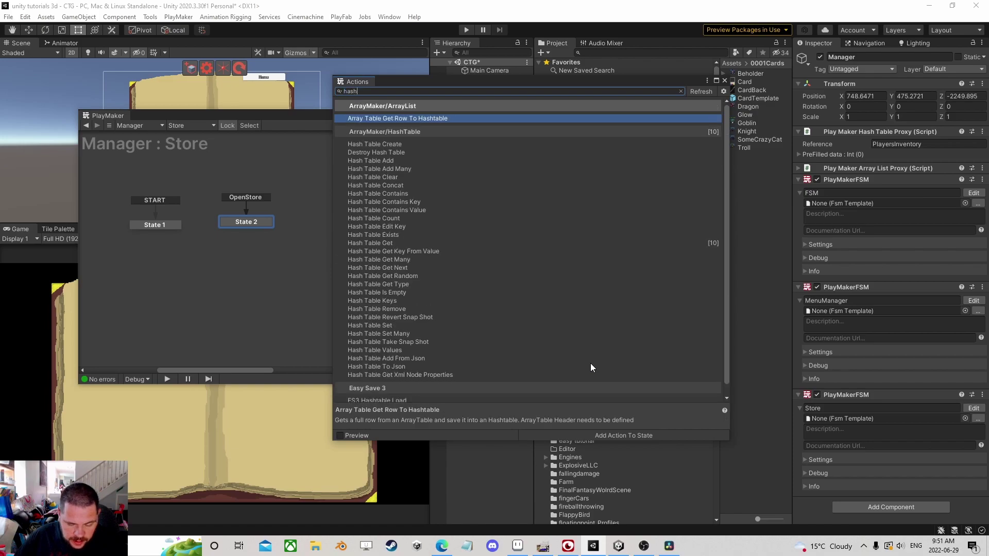
type(" table")
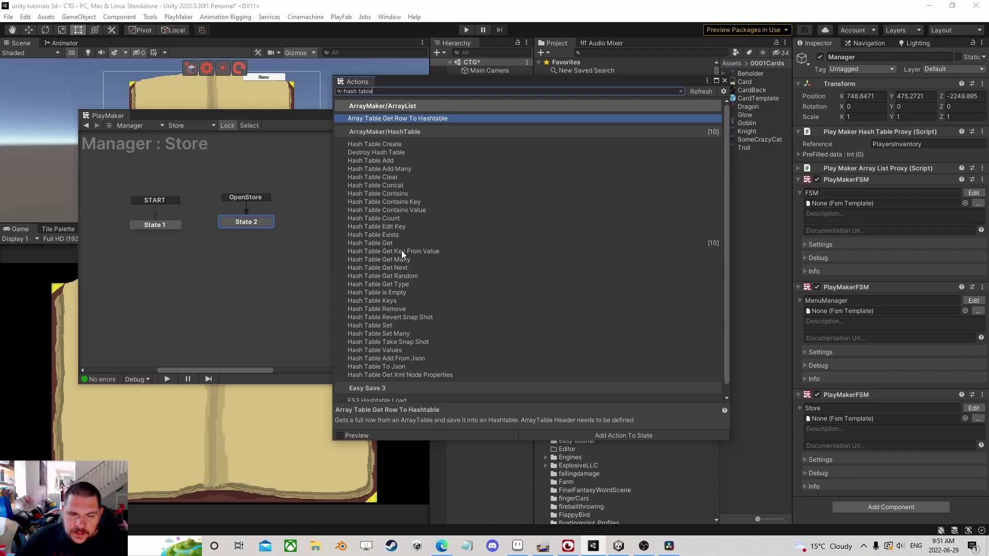
double_click(382, 268)
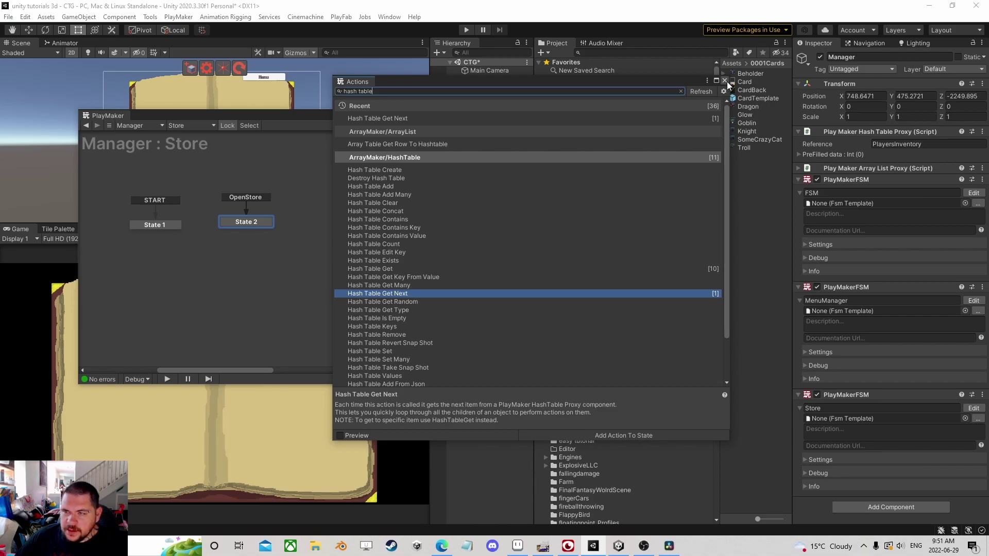
left_click(725, 81)
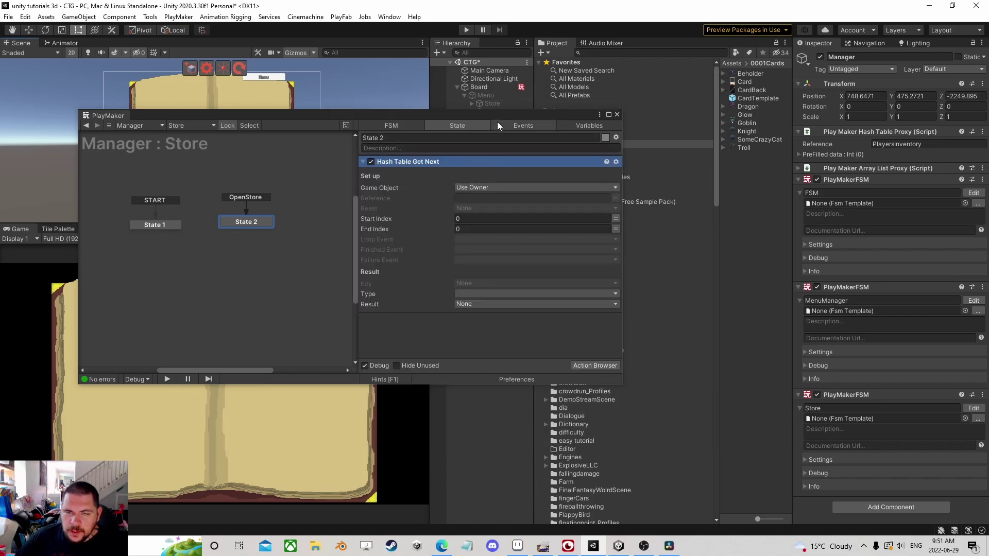
Set the Hash Table Get Next action to a specified game object, using the global variable CardManager
left_click_drag(501, 116, 471, 137)
left_click(449, 208)
left_click(468, 233)
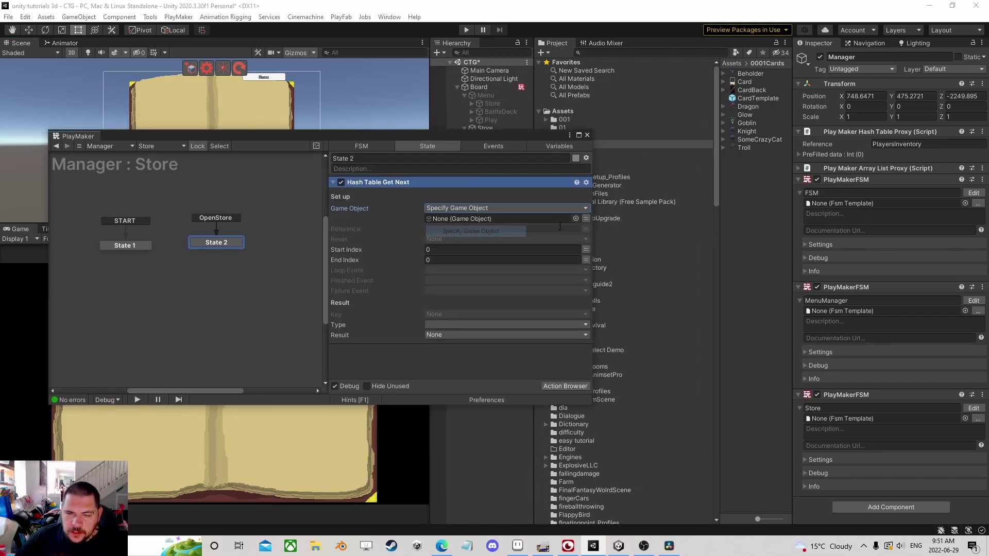
left_click(549, 218)
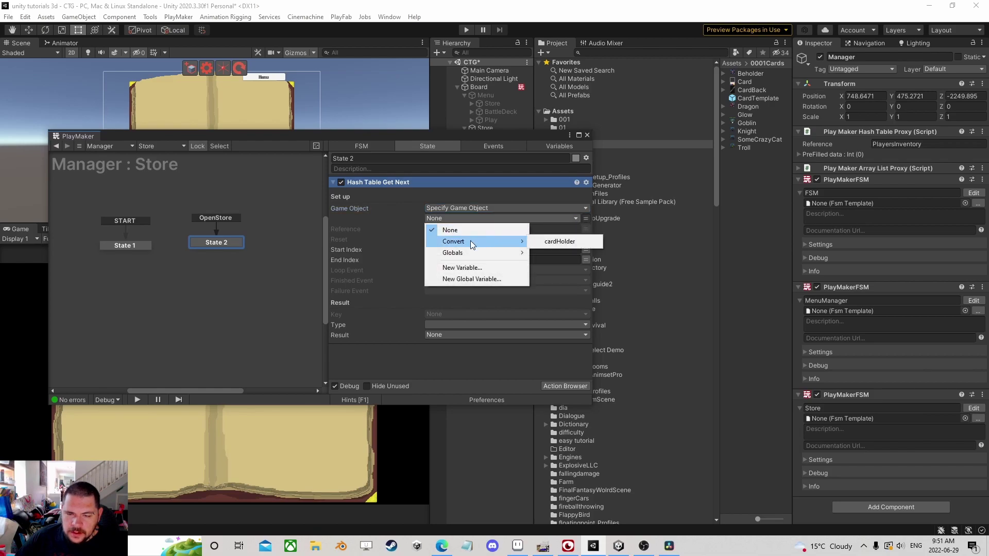
mouse_move(465, 253)
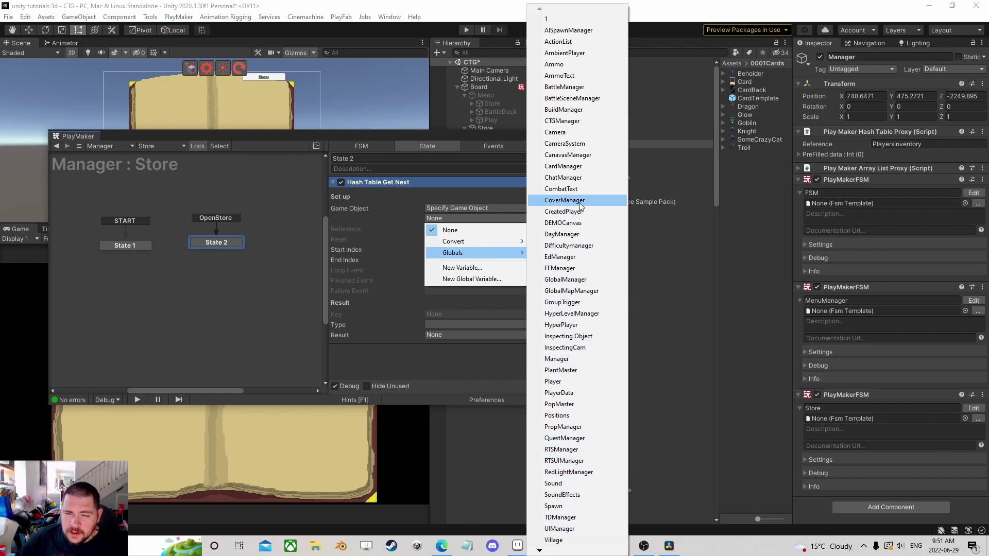
left_click(579, 167)
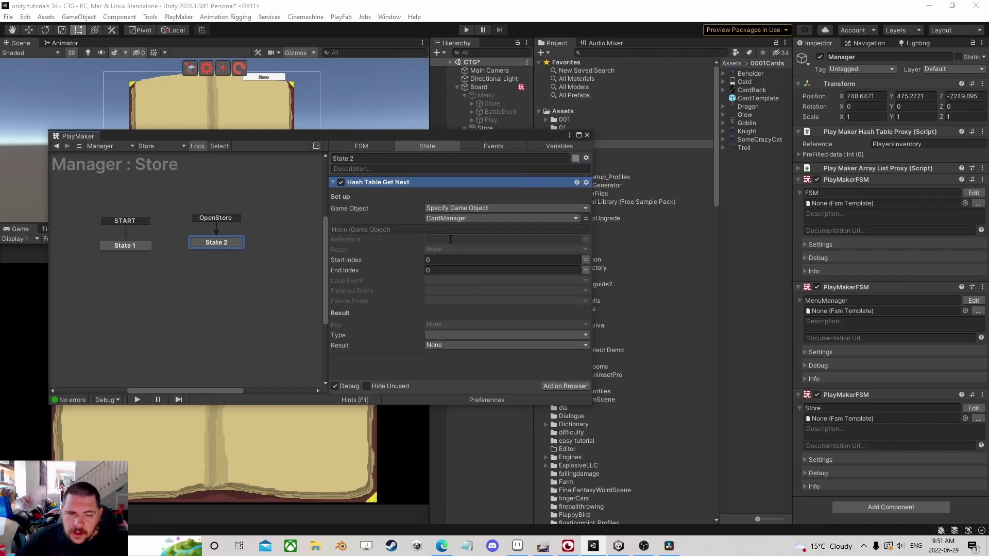
Copy the reference name CardCost from the Board's last hash table proxy into the Reference of the Hash Table Get Next action
left_click(484, 87)
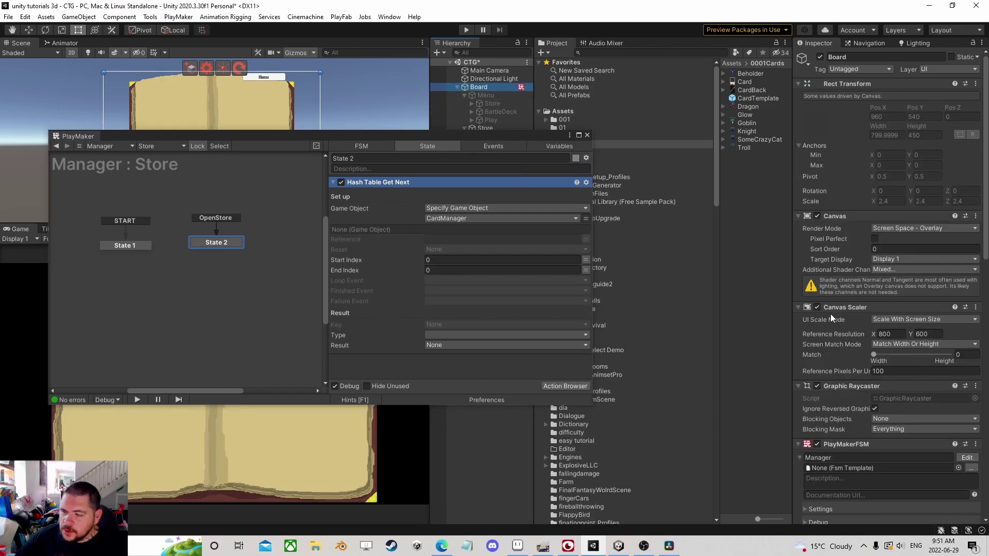
scroll(855, 363, "down", 5)
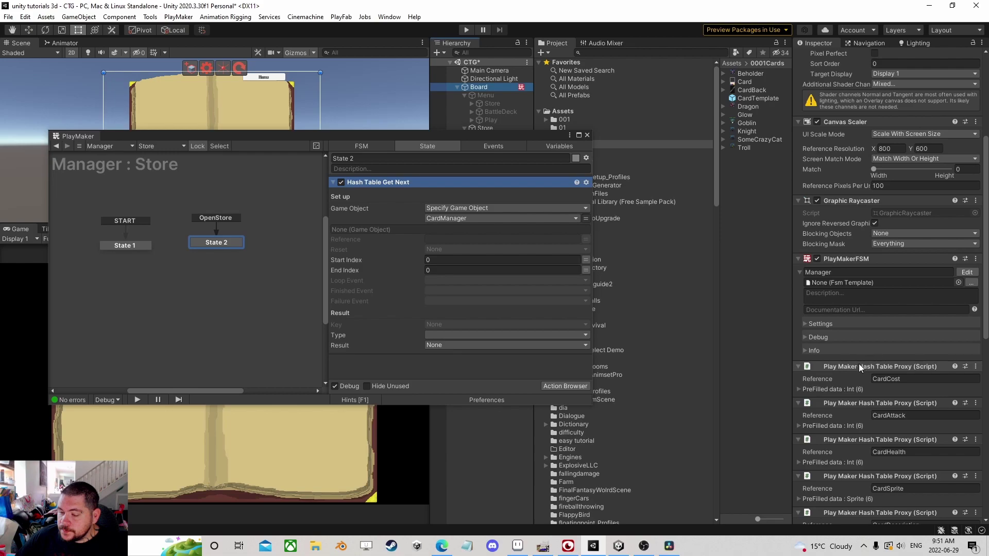
left_click(799, 389)
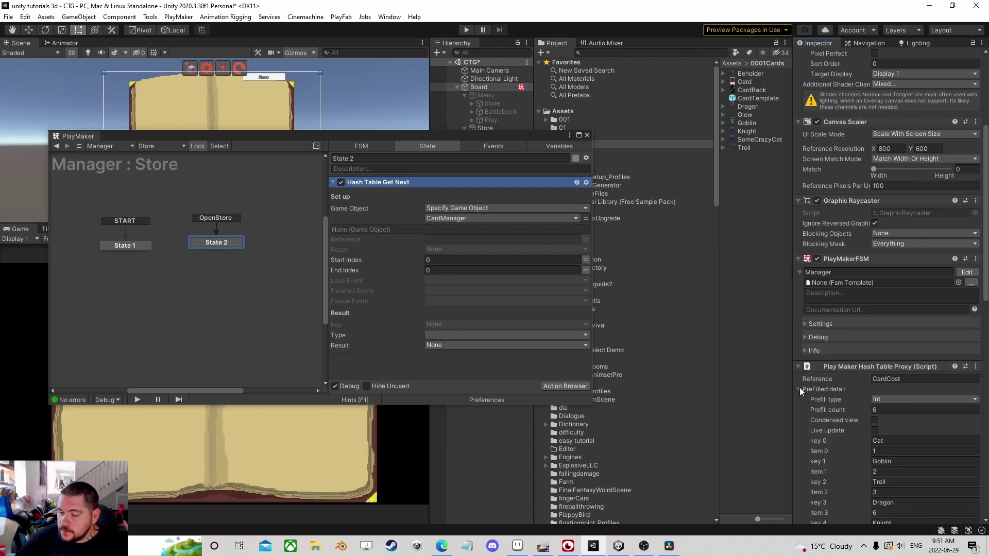
left_click(799, 389)
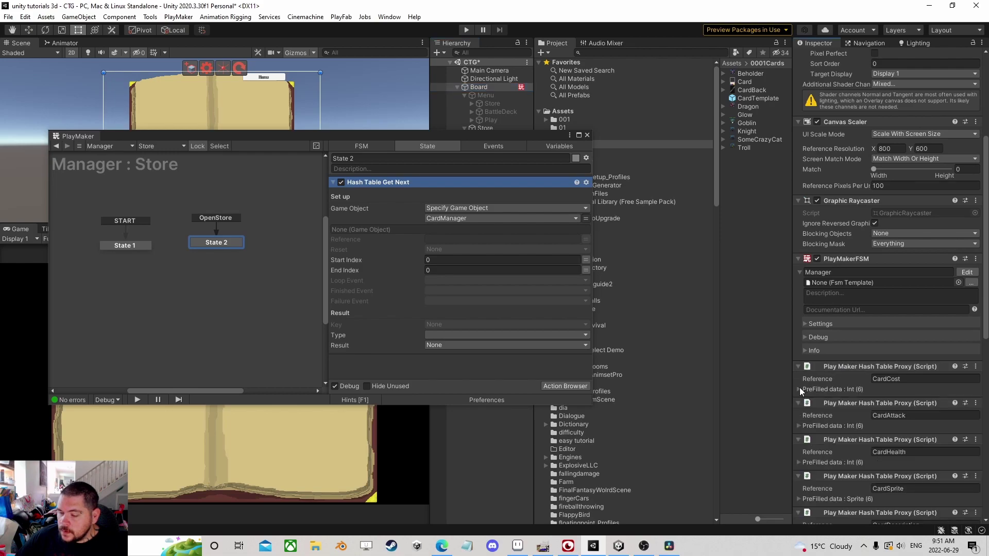
left_click(799, 389)
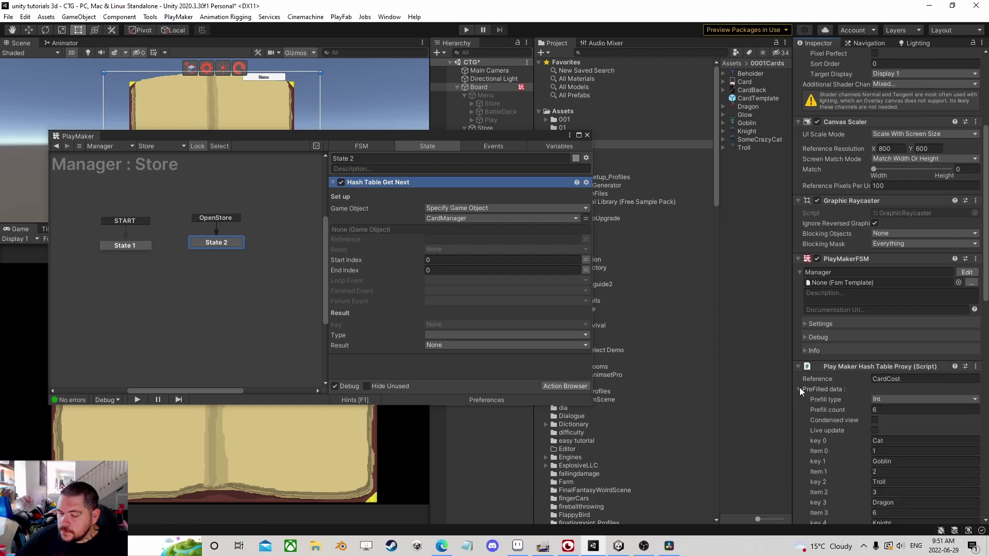
left_click(799, 388)
scroll(807, 373, "down", 5)
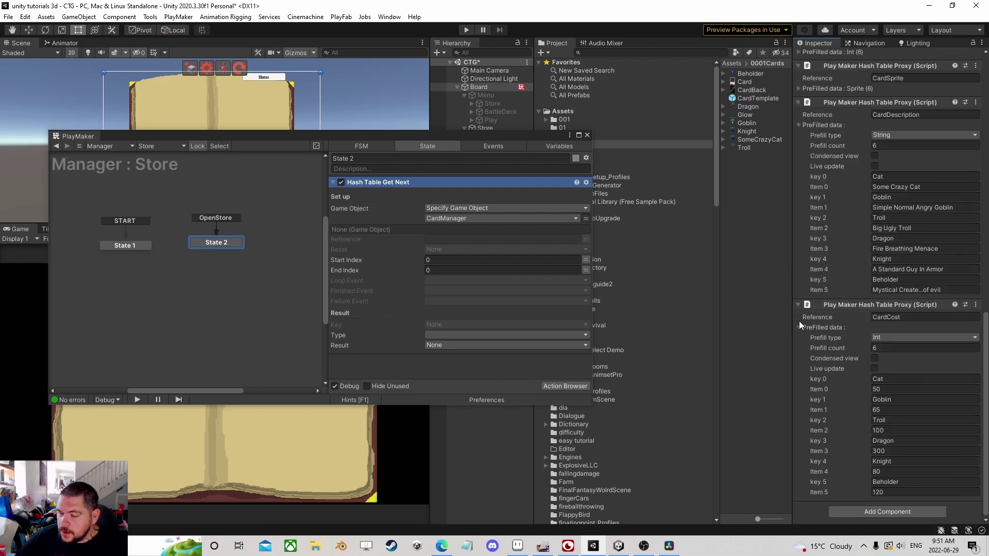
left_click(902, 319)
key("ctrl+c")
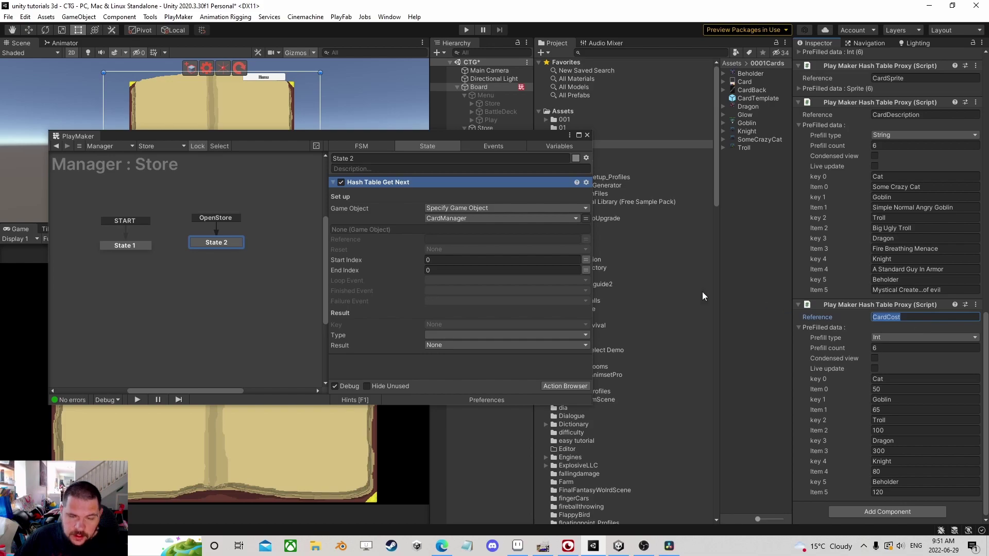
left_click(478, 240)
key("ctrl+v")
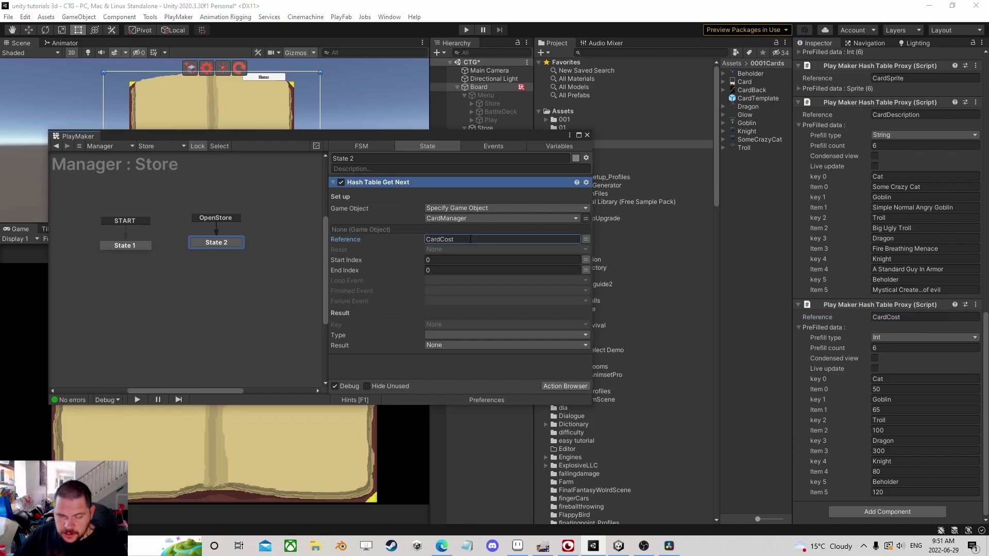
Create the event loop as the action's Loop Event and the event Done as its Finished Event
left_click(455, 282)
left_click(458, 367)
type("loop")
key("Return")
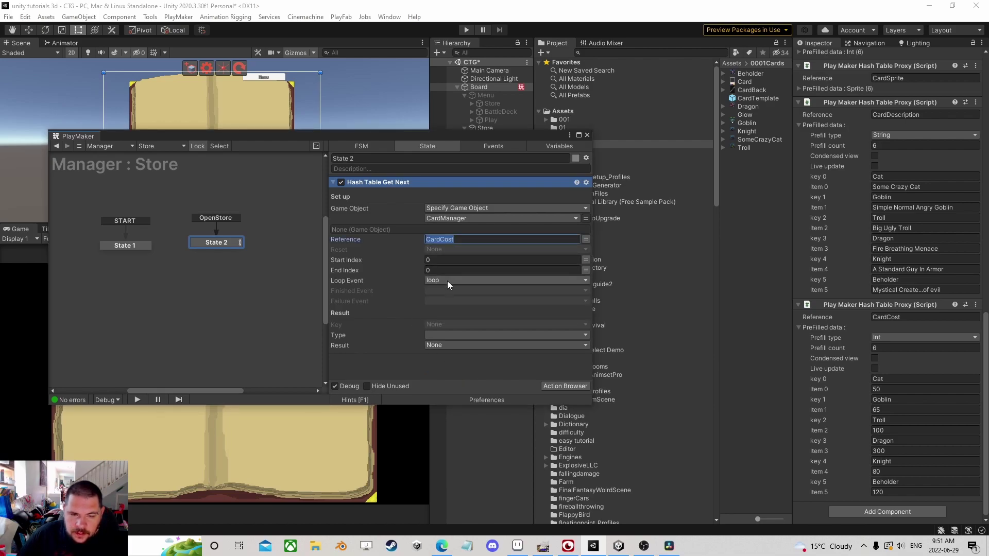
left_click(438, 289)
left_click(465, 384)
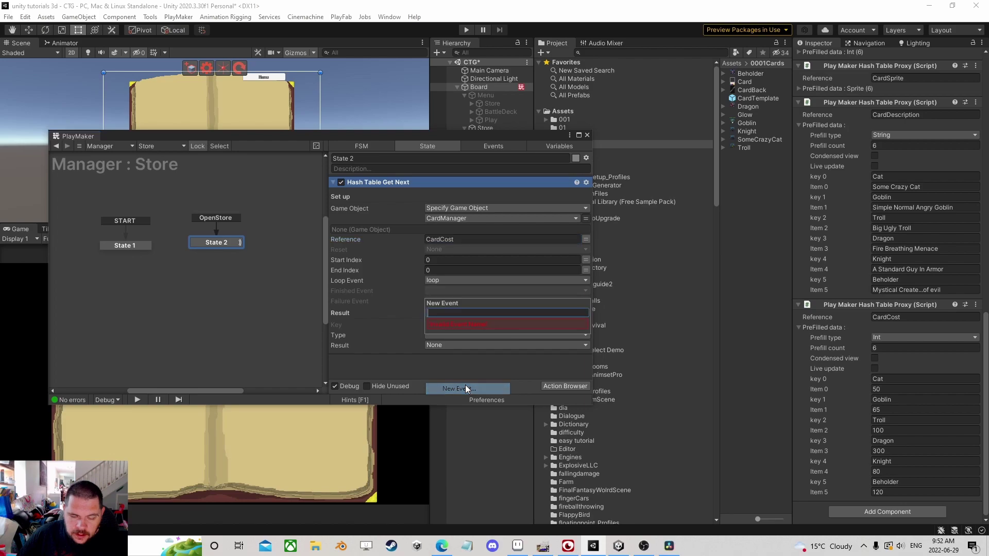
type("Done")
key("Return")
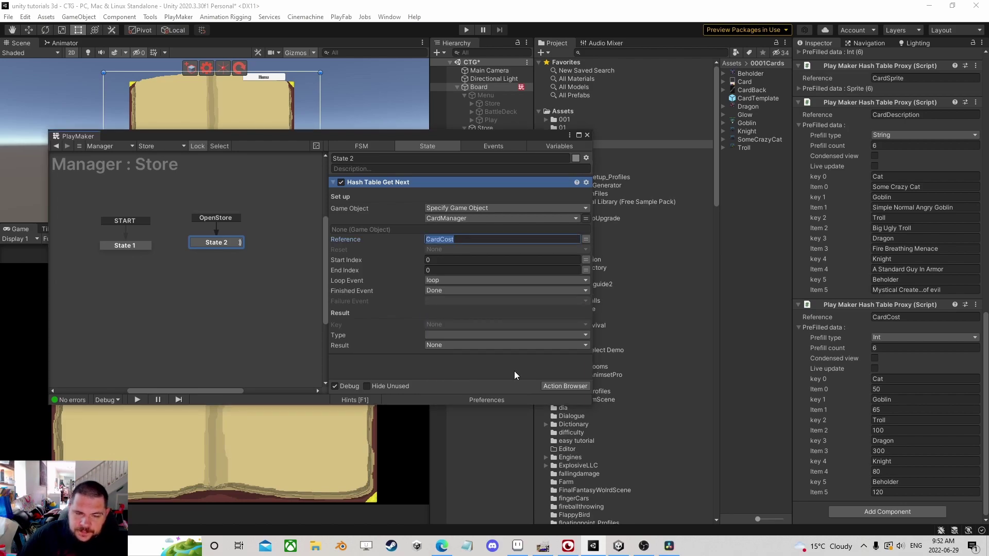
Set the action's result type to Int and store the result in a new variable named CurrentCardCost
left_click(474, 335)
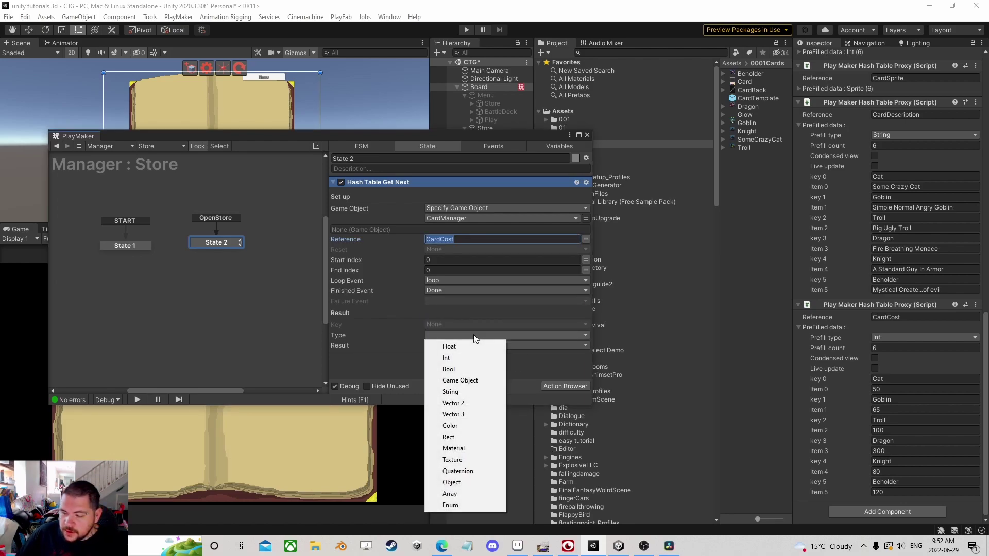
left_click(447, 358)
left_click(448, 345)
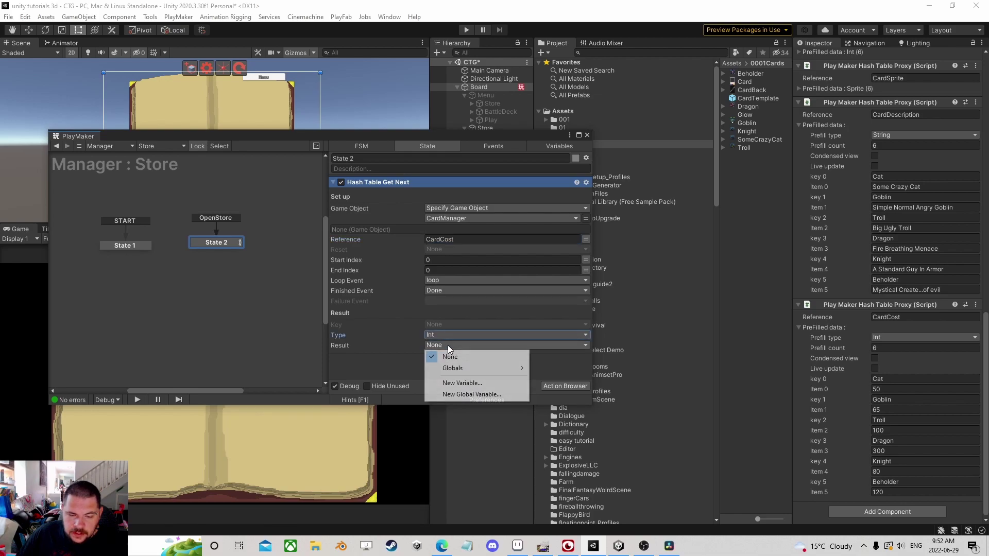
left_click(449, 383)
type("C")
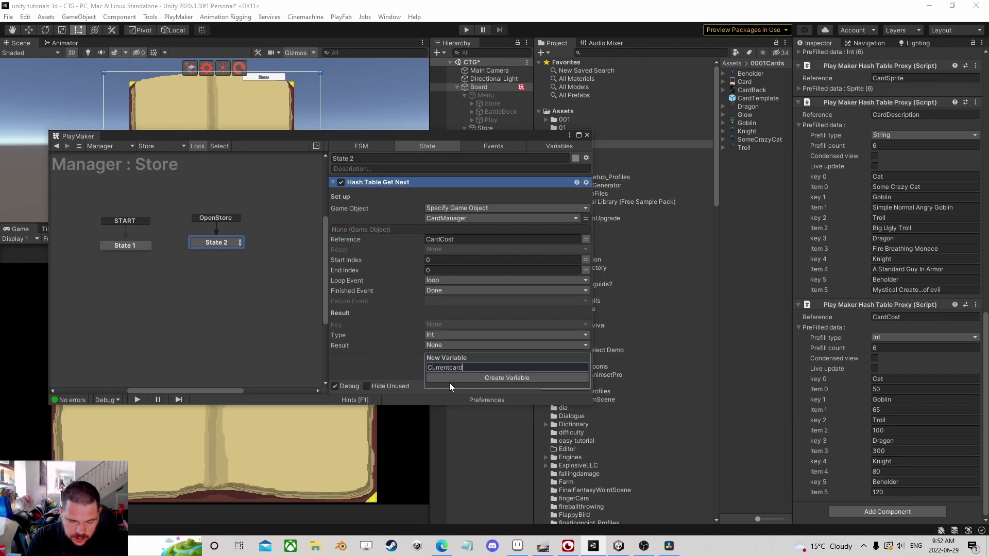
type("urrentCardCost")
key("Return")
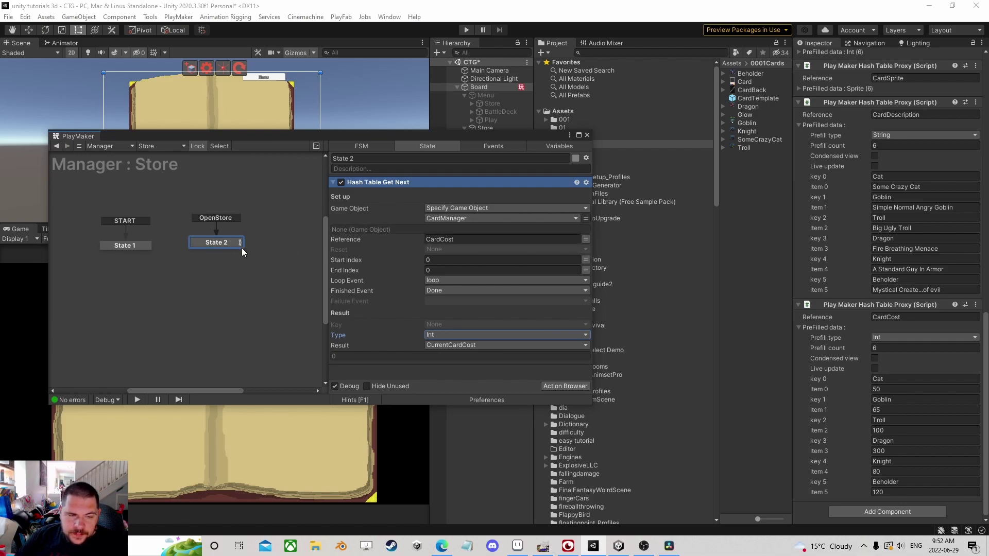
right_click(191, 275)
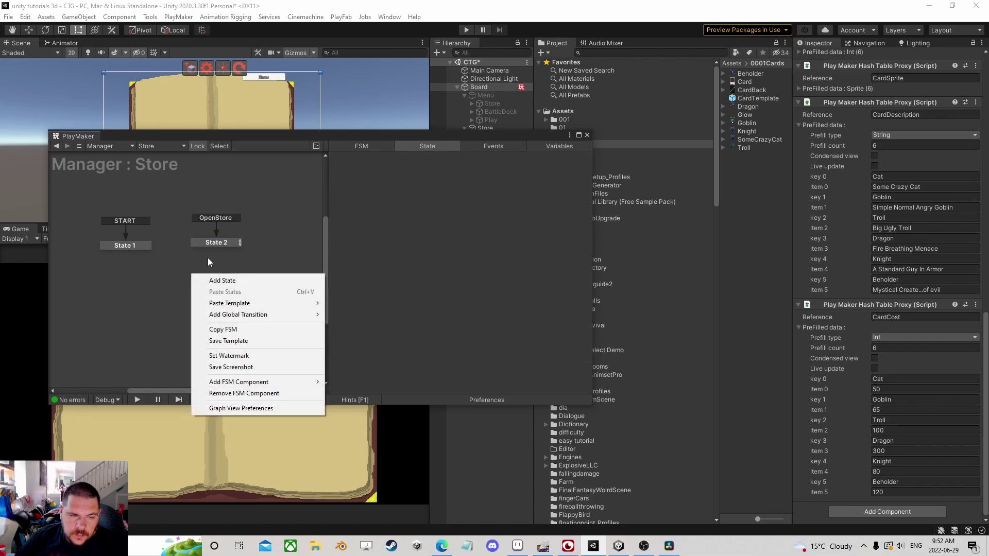
left_click(207, 263)
left_click(216, 243)
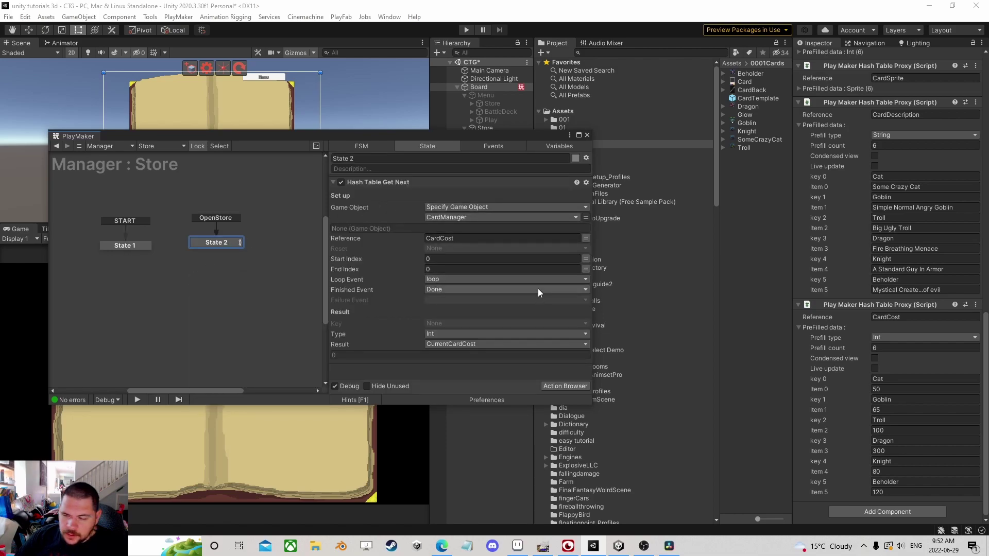
Add the CardTemplate prefab from the 0001Cards folder as a GameObject variable of the Store FSM
left_click(547, 146)
left_click_drag(545, 137, 325, 144)
left_click(510, 153)
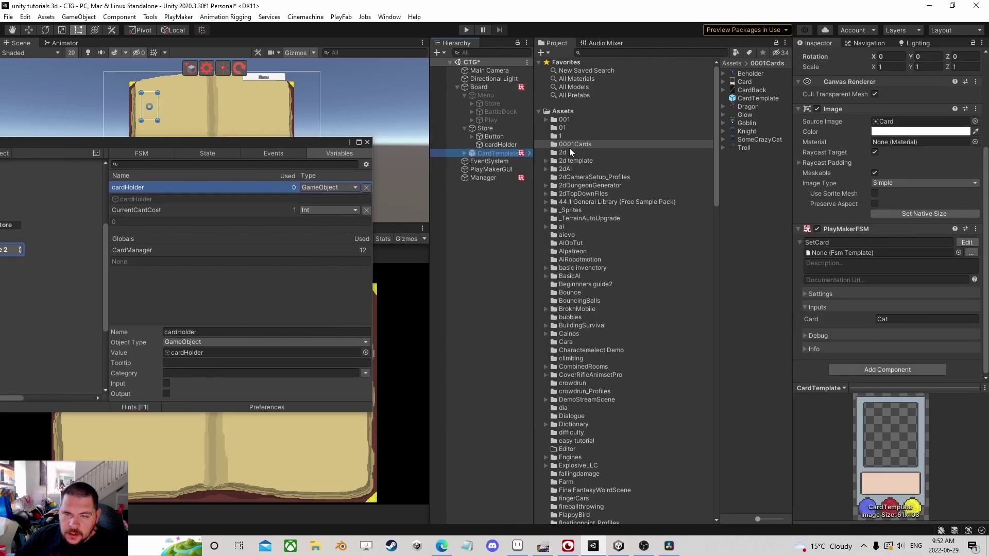
scroll(886, 116, "up", 5)
left_click(895, 83)
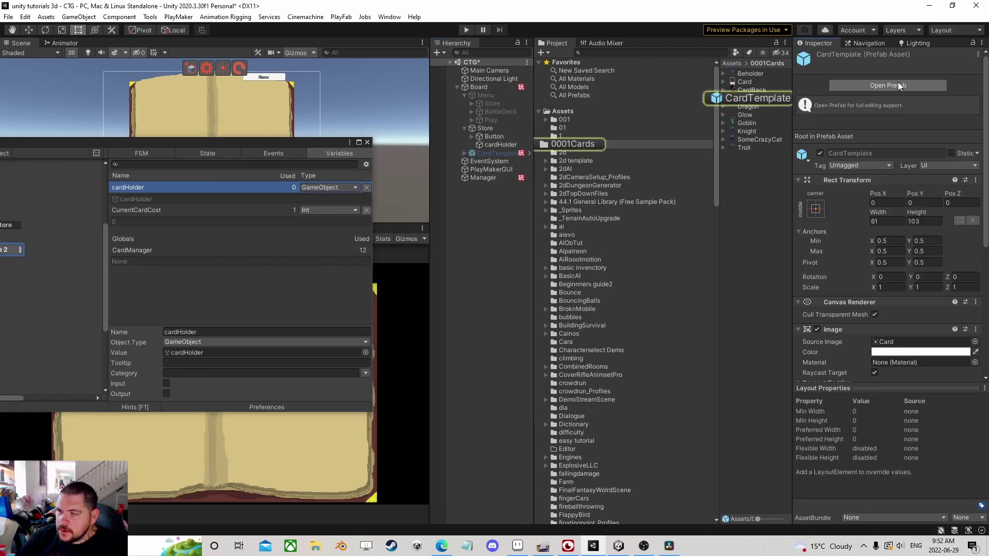
left_click_drag(751, 98, 149, 298)
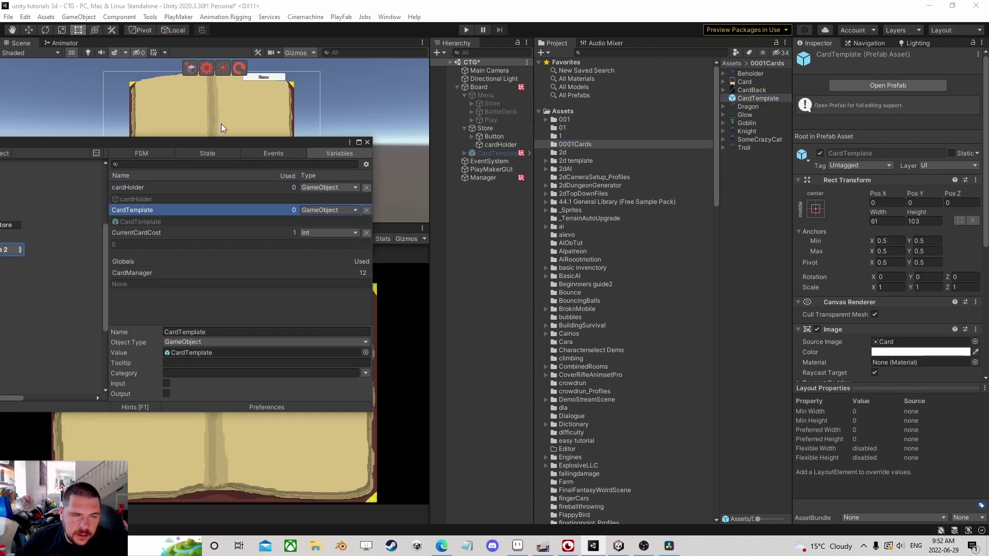
Add loop and Done transitions to State 2 of the Store FSM and connect loop to a new state beside it
left_click_drag(211, 143, 479, 136)
left_click(246, 242)
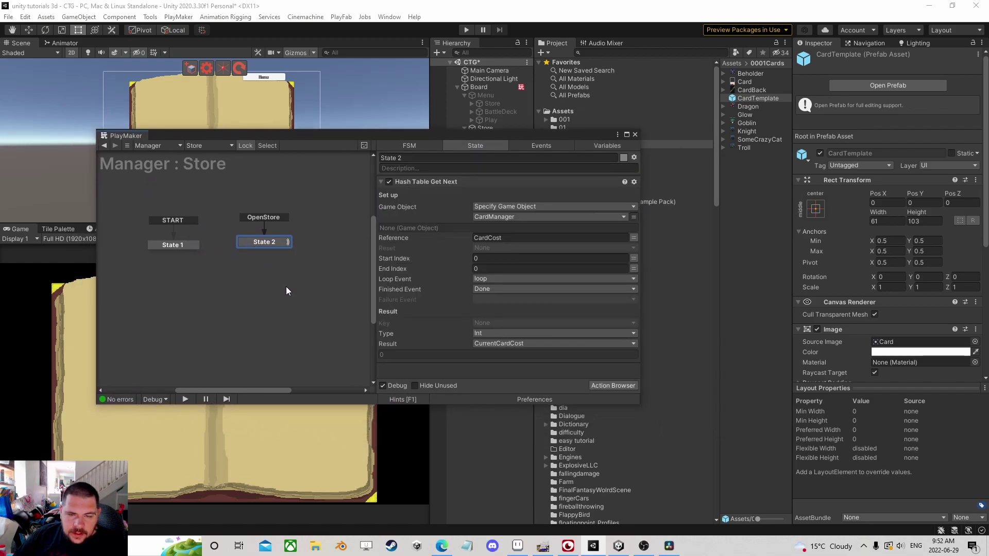
middle_click_drag(275, 260, 209, 242)
right_click(206, 224)
mouse_move(237, 231)
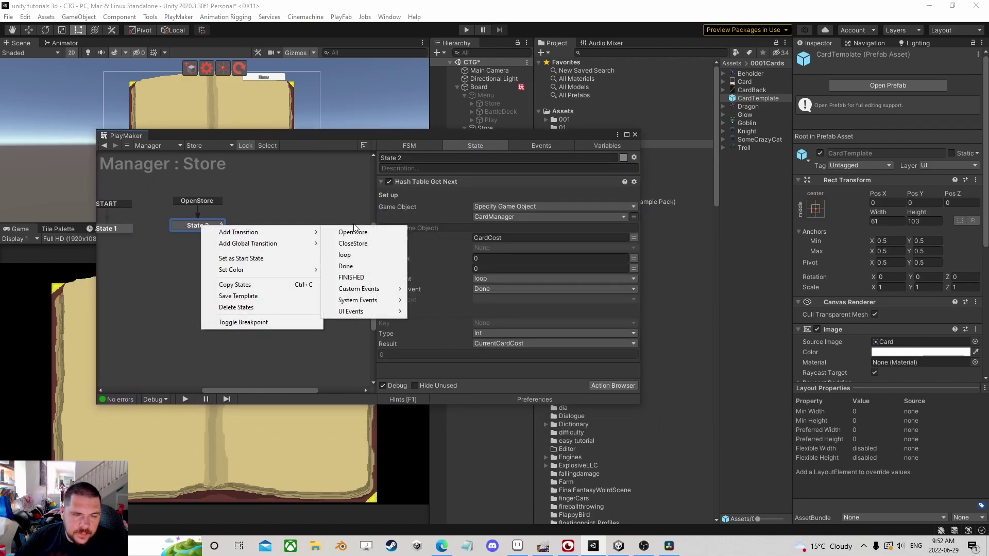
left_click(352, 256)
right_click(205, 224)
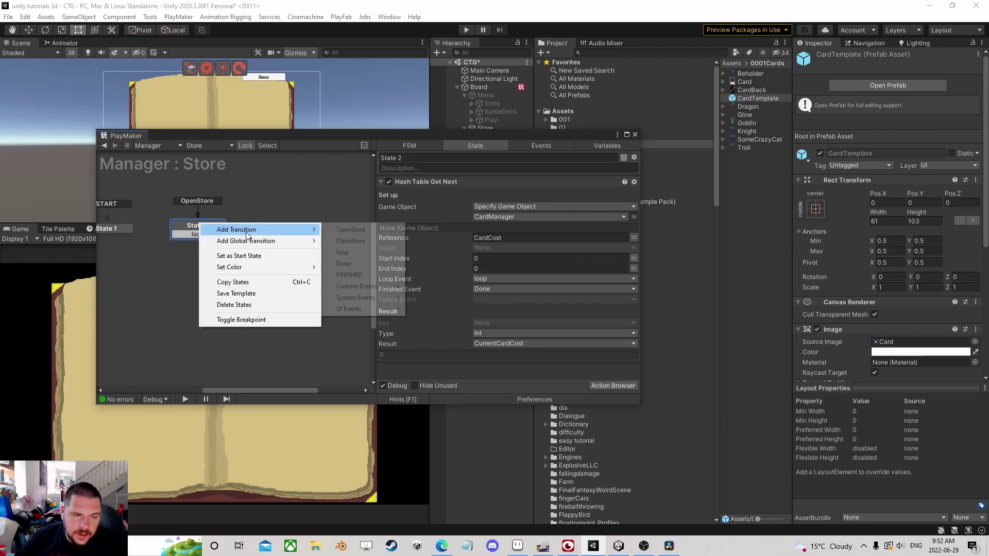
left_click(329, 263)
left_click_drag(214, 233, 273, 227)
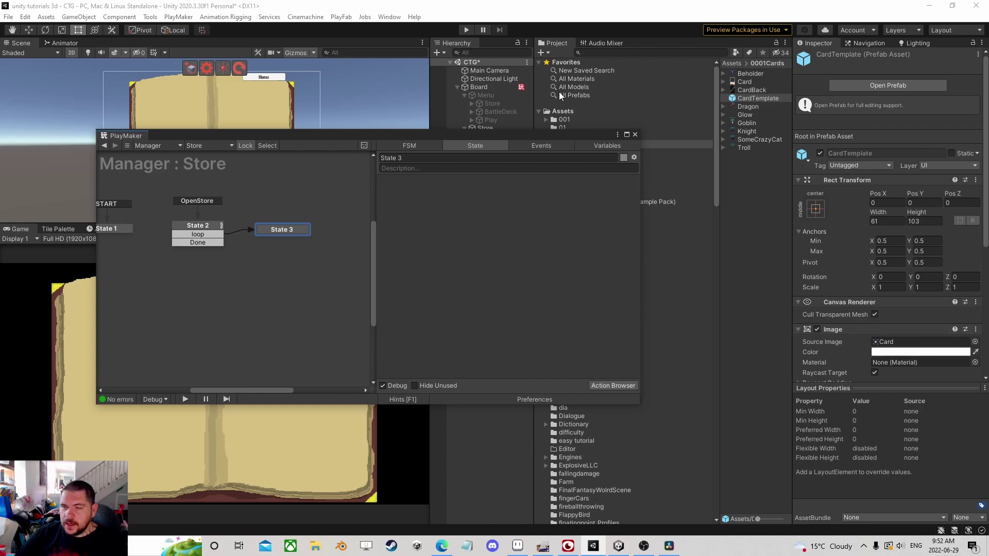
Check the Board's card hash tables and add a Create Object action to State 3
left_click_drag(515, 136, 494, 182)
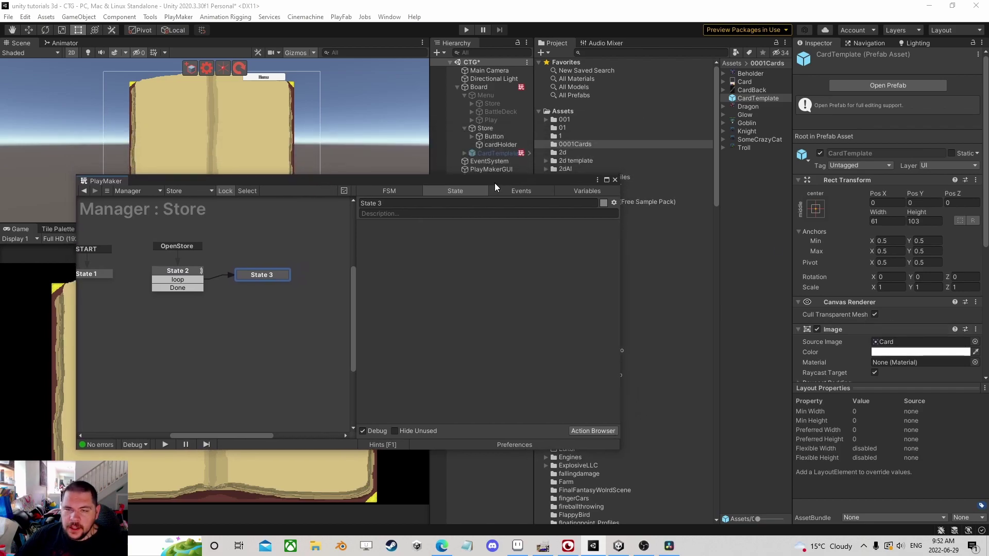
left_click(478, 86)
scroll(884, 325, "down", 10)
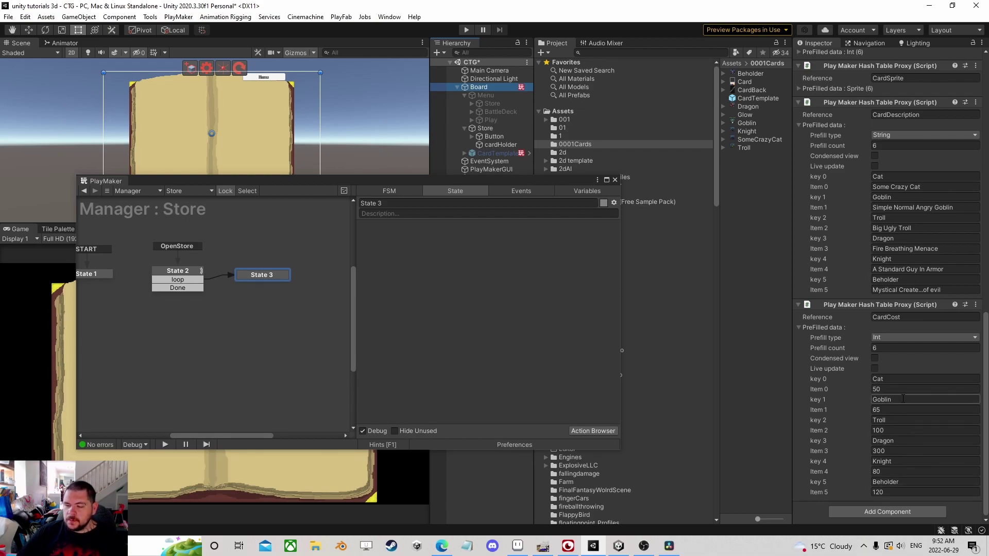
left_click(270, 277)
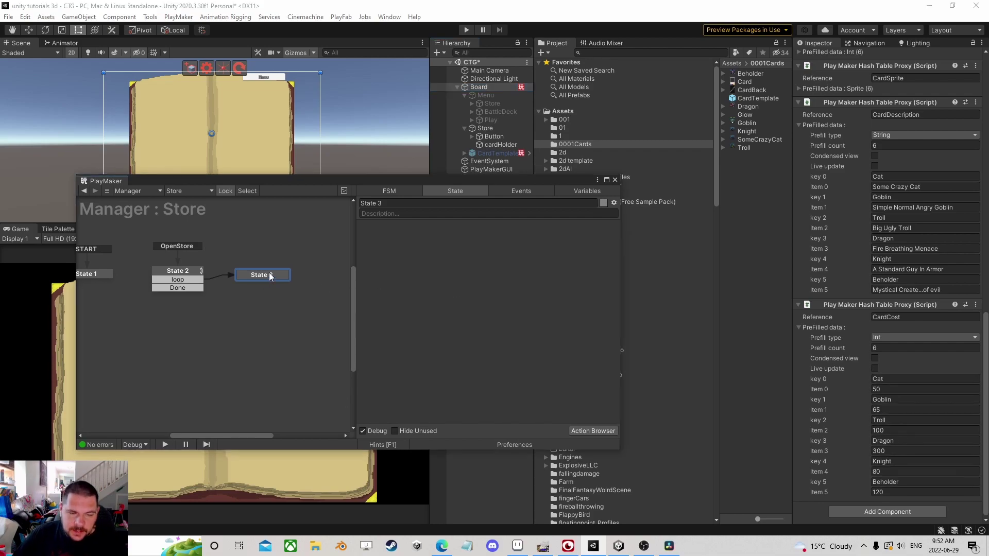
left_click(580, 430)
type("create")
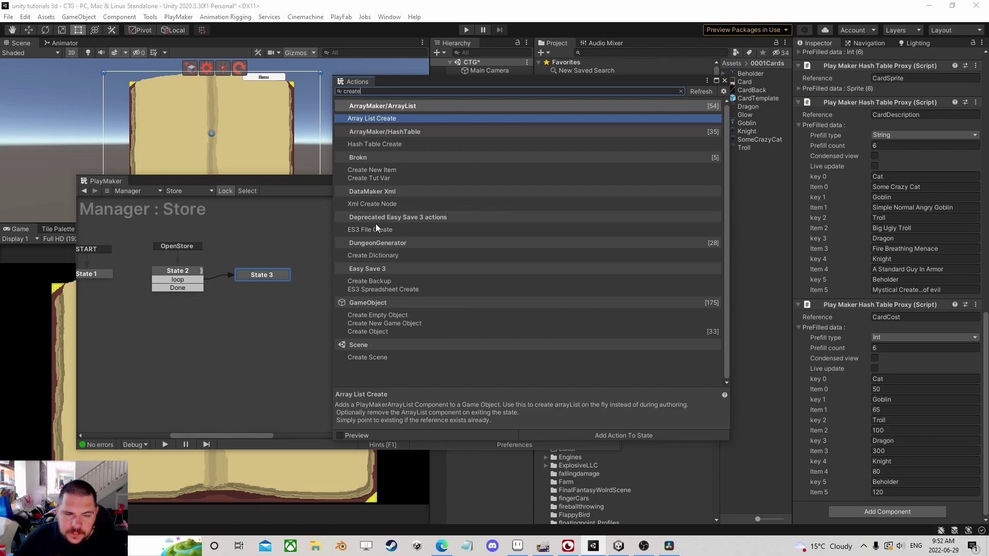
double_click(372, 331)
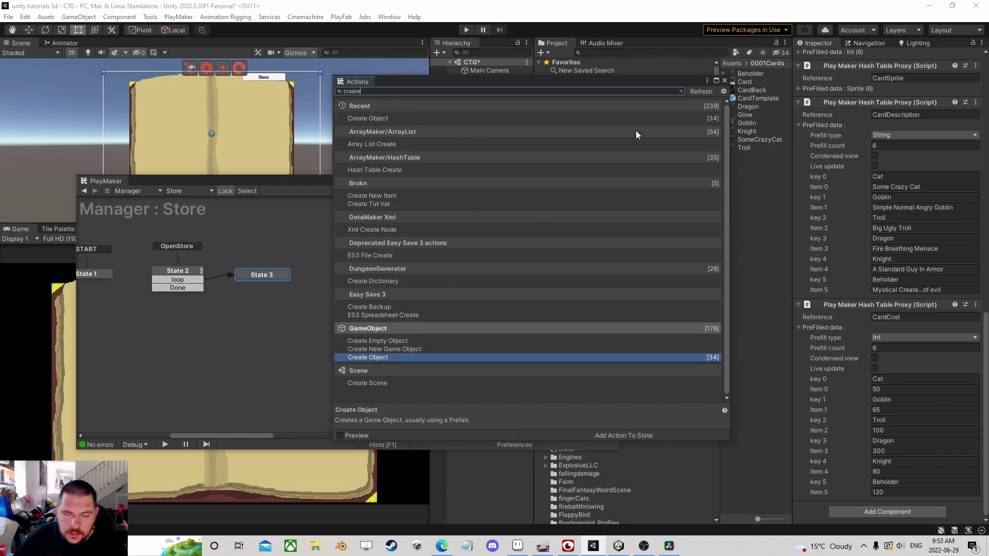
left_click(725, 81)
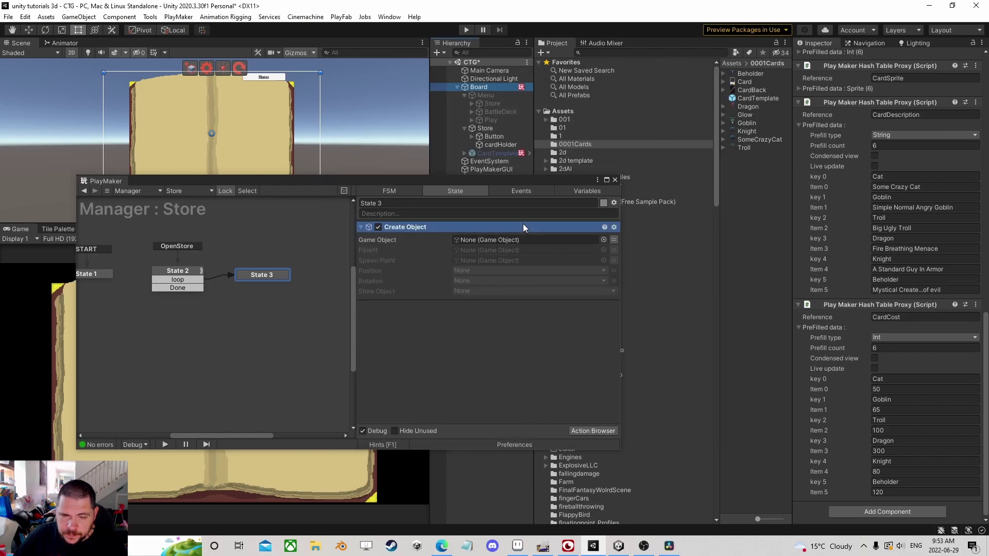
Set the Create Object action's game object to the CardTemplate variable and its parent to the cardHolder variable
left_click(613, 240)
left_click(564, 239)
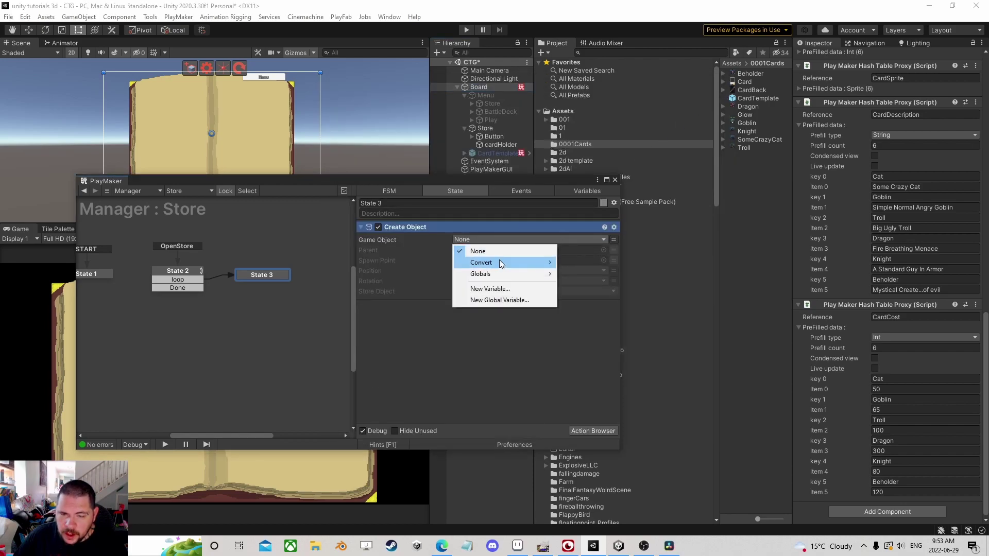
mouse_move(531, 263)
left_click(582, 264)
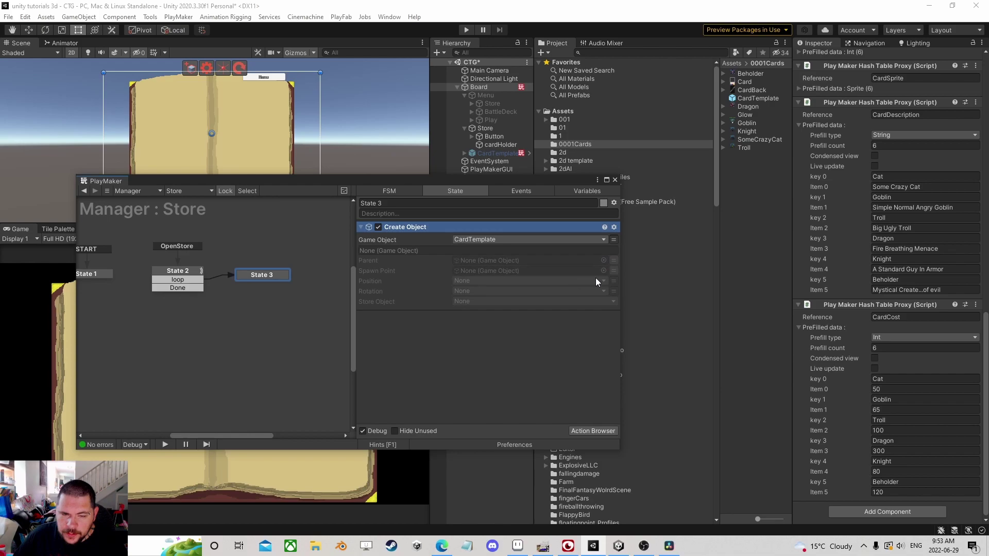
left_click(615, 261)
left_click(545, 261)
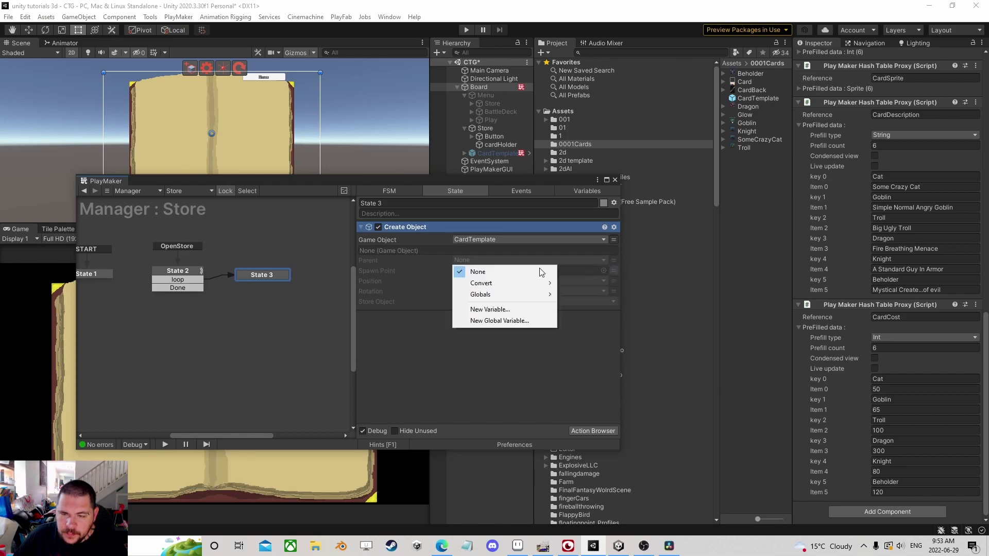
mouse_move(520, 283)
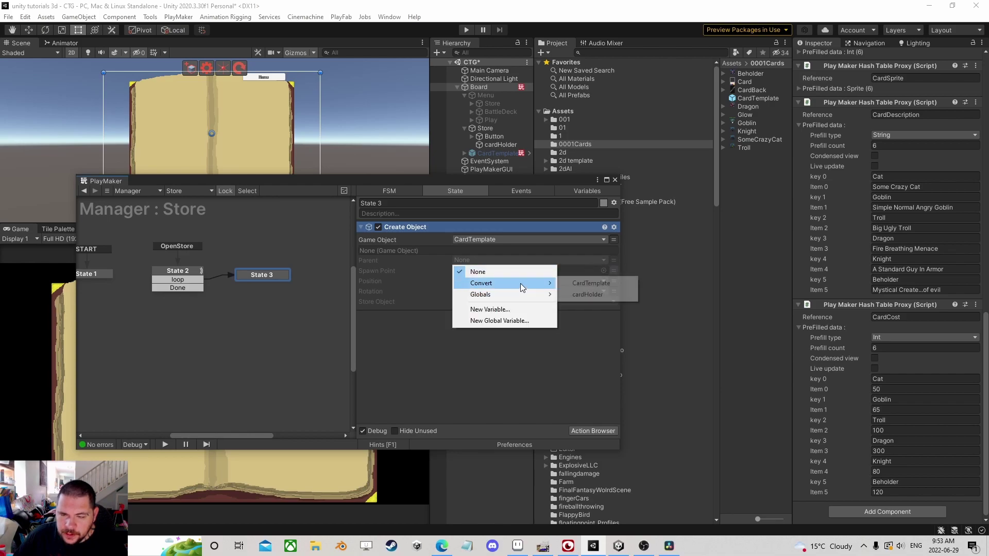
left_click(588, 294)
Store the object made by Create Object in a new variable named CreatedCard
left_click(614, 282)
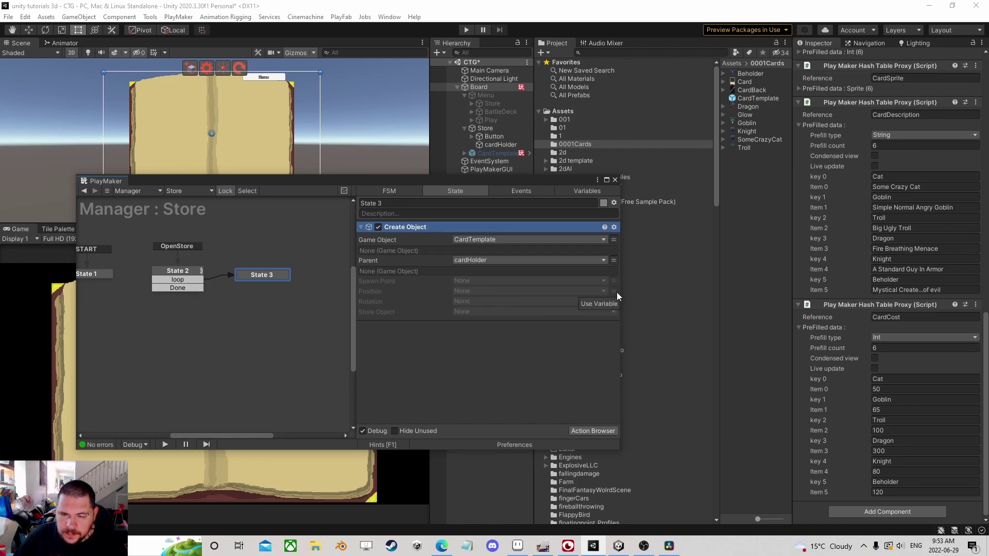
left_click(459, 312)
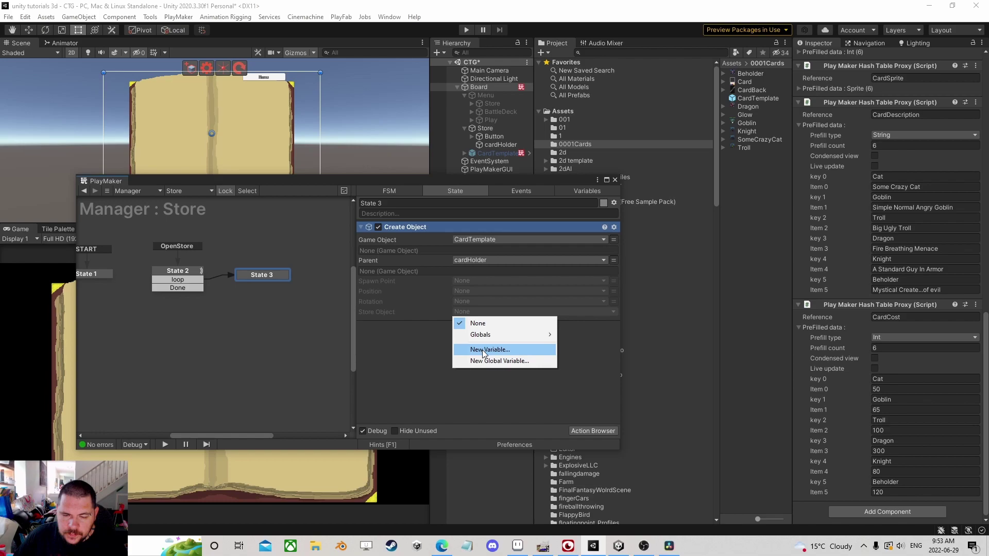
left_click(482, 350)
type("CreatedCard")
key("Return")
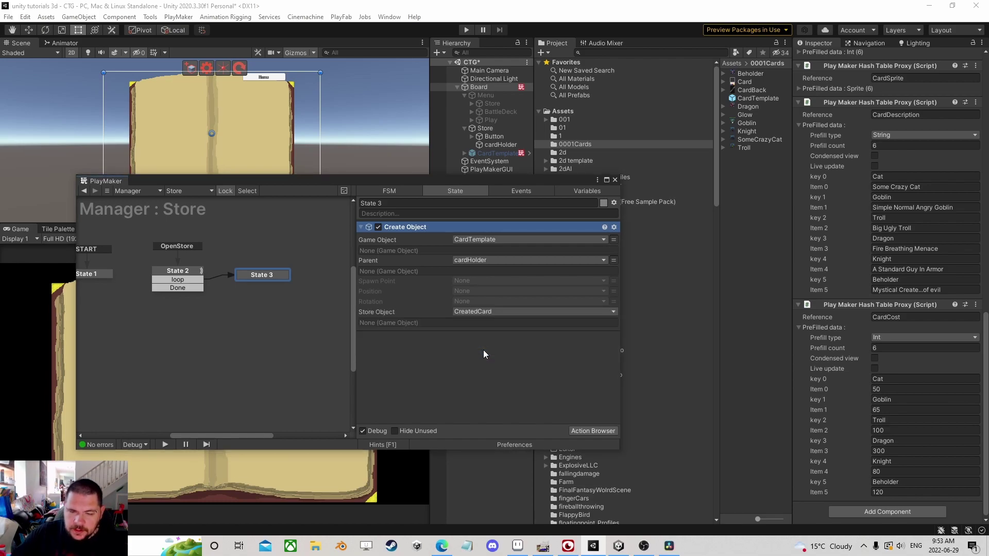
Add a Set Fsm String action to State 3 and place it below Create Object
left_click(593, 430)
type("set ")
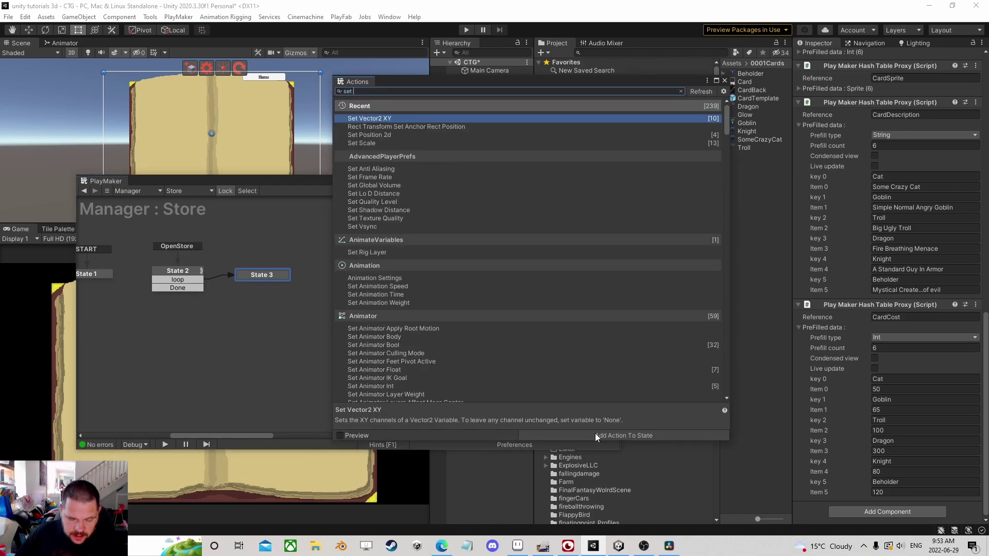
type("fsm str")
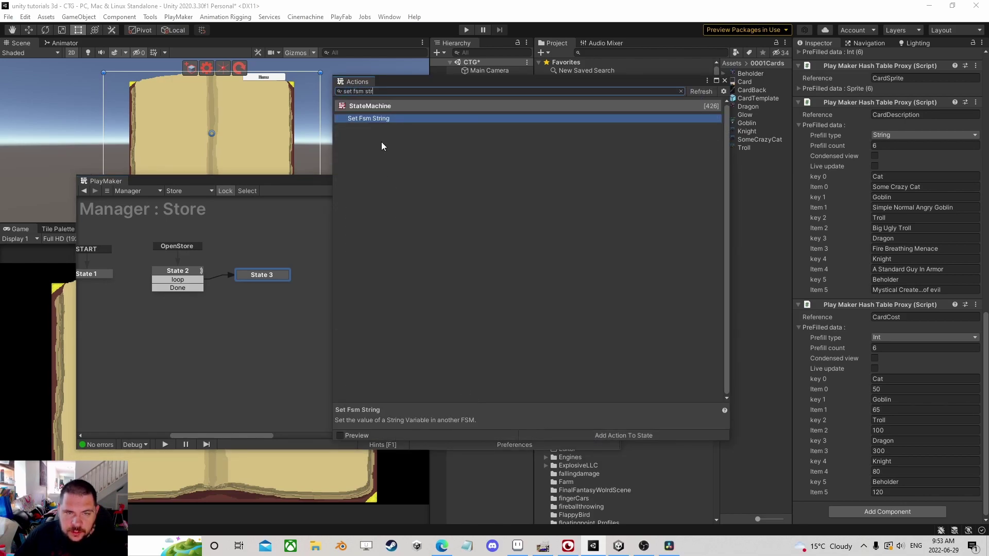
double_click(400, 119)
left_click(725, 81)
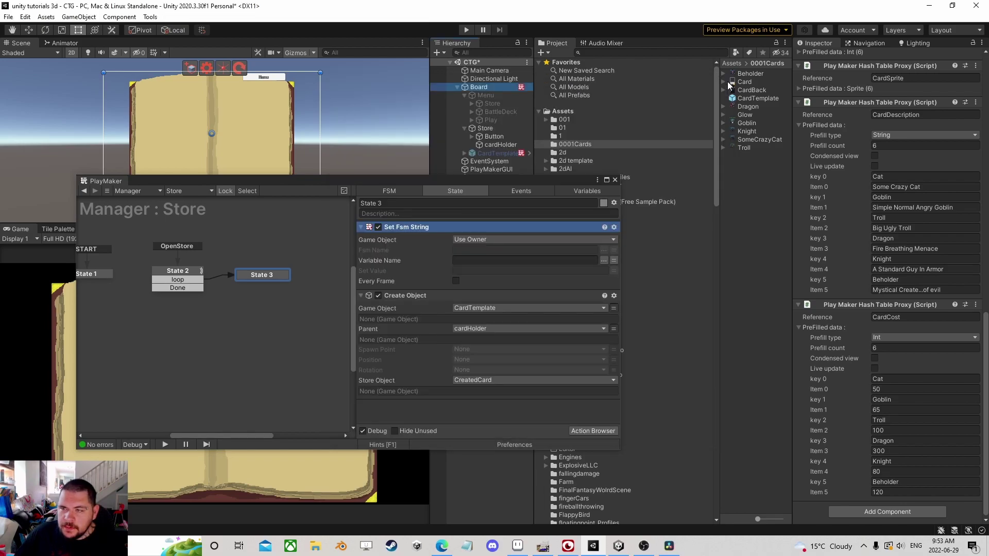
right_click(430, 228)
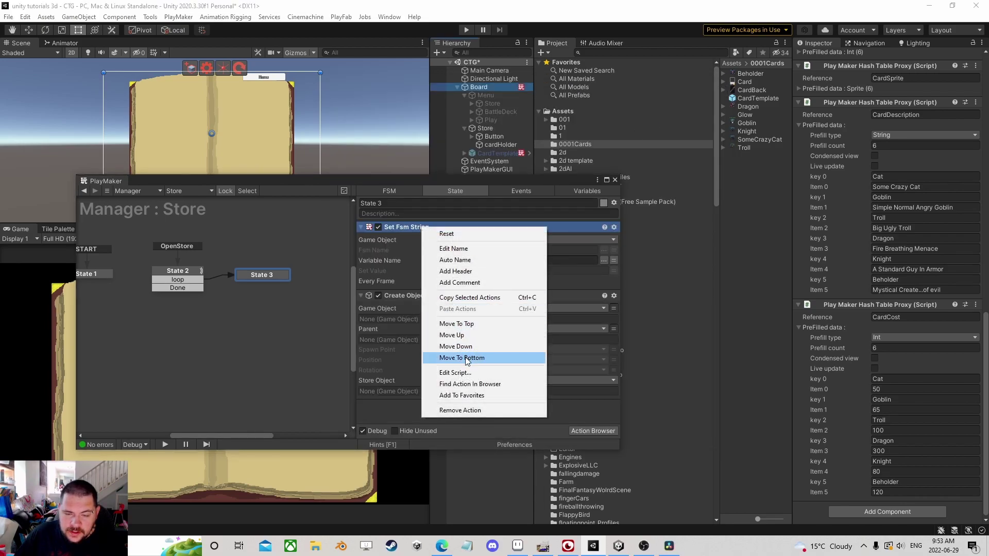
left_click(465, 353)
Point Set Fsm String at the CardTemplate prefab, with FSM name SetCard and variable name Card
left_click(471, 349)
left_click(499, 372)
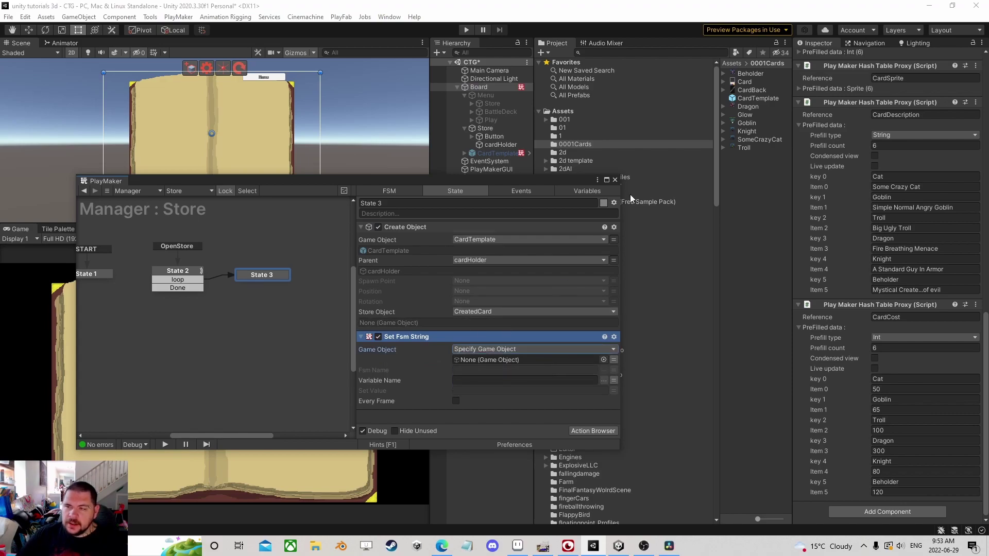
left_click_drag(734, 101, 502, 358)
left_click(604, 370)
left_click(627, 376)
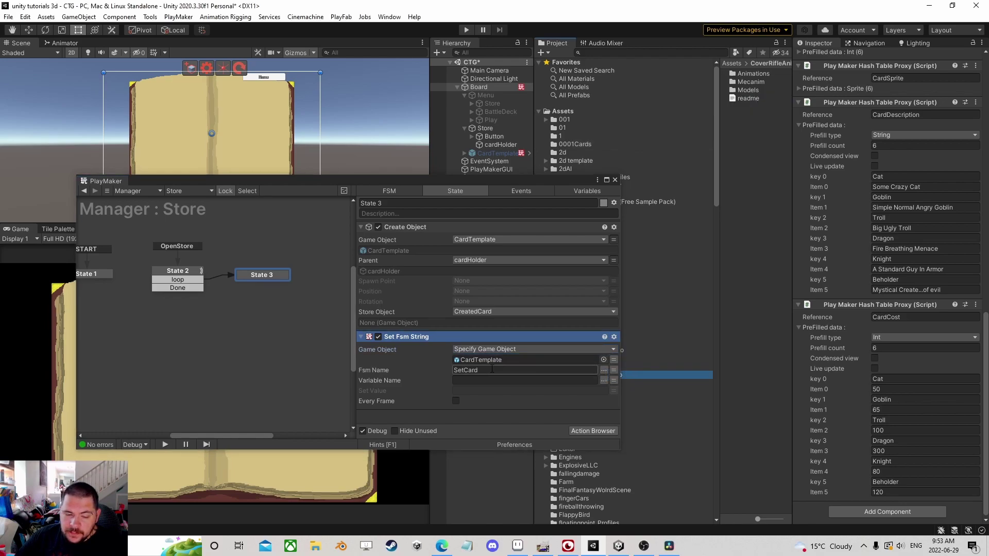
left_click(604, 380)
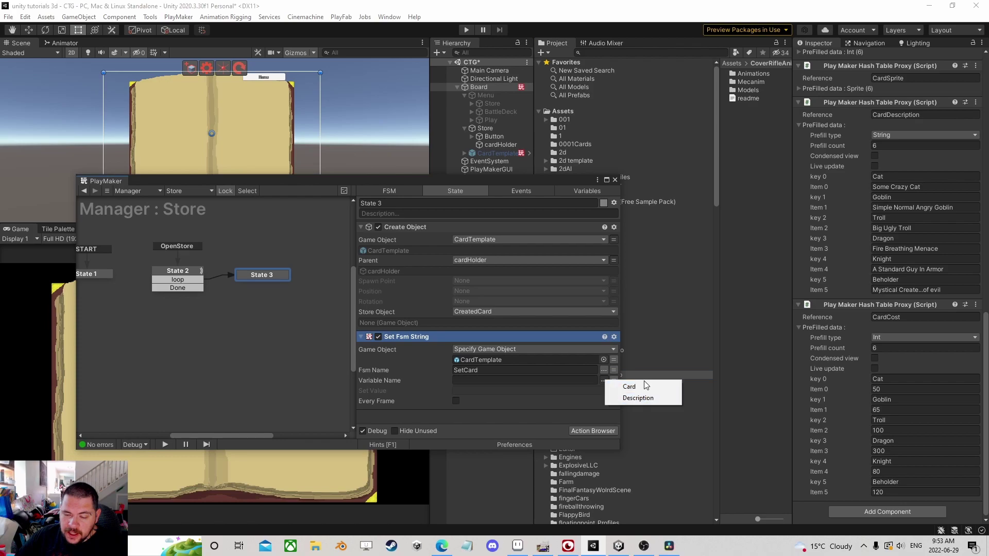
left_click(629, 386)
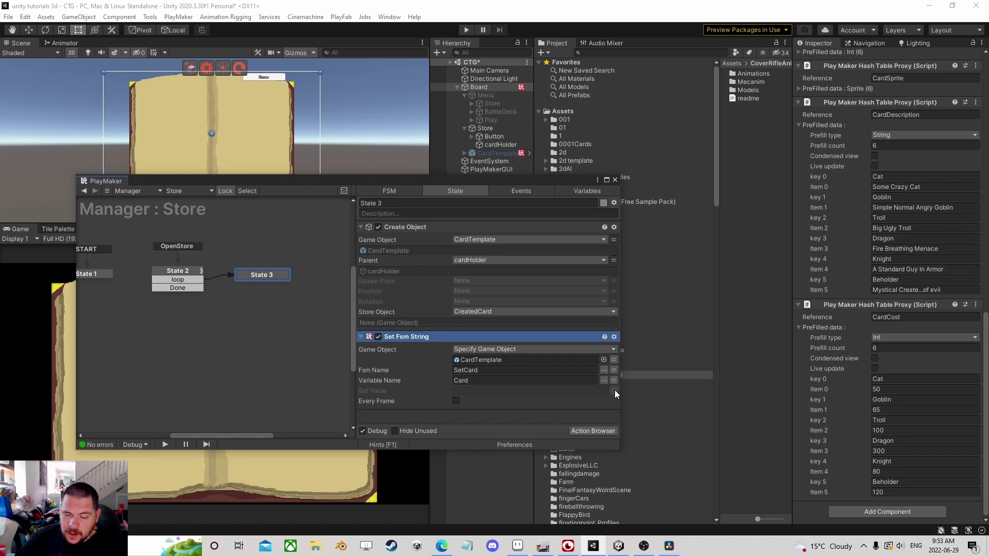
Switch the Set Fsm String target object to the CreatedCard variable and make its set value use a variable
left_click(613, 360)
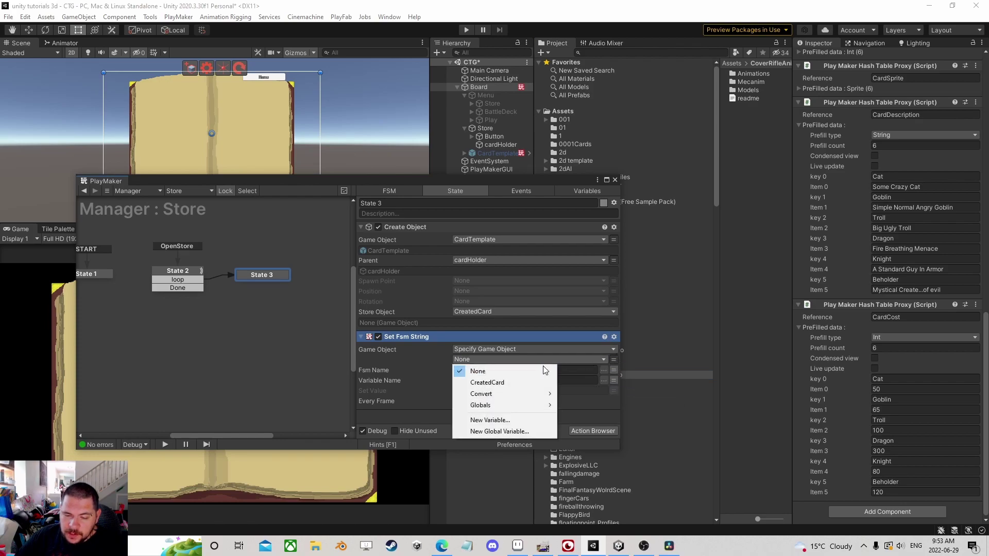
left_click(510, 384)
left_click(607, 401)
left_click(576, 402)
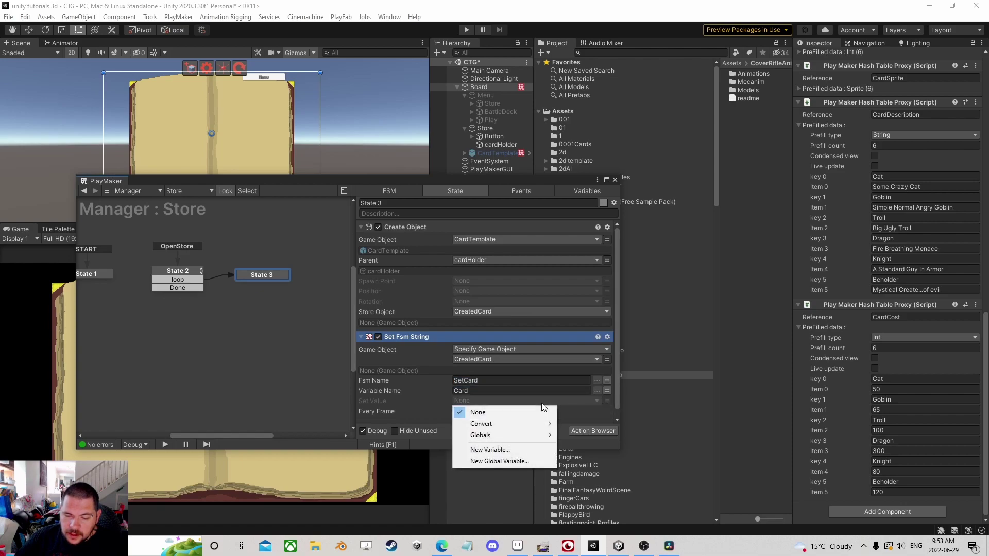
left_click(448, 411)
Store the key of State 2's Hash Table Get Next action in a new variable named CurrentCard
left_click(177, 271)
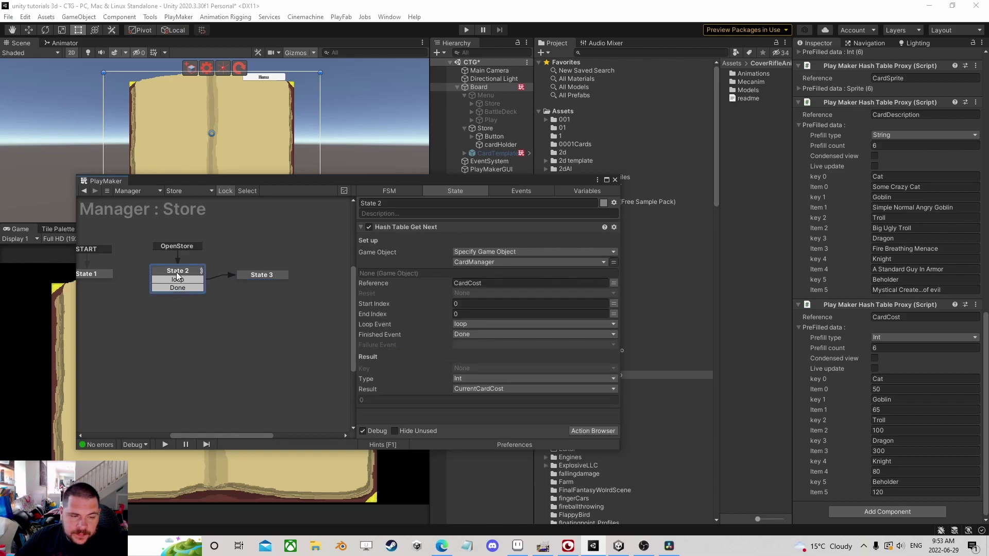
left_click(494, 389)
left_click(487, 402)
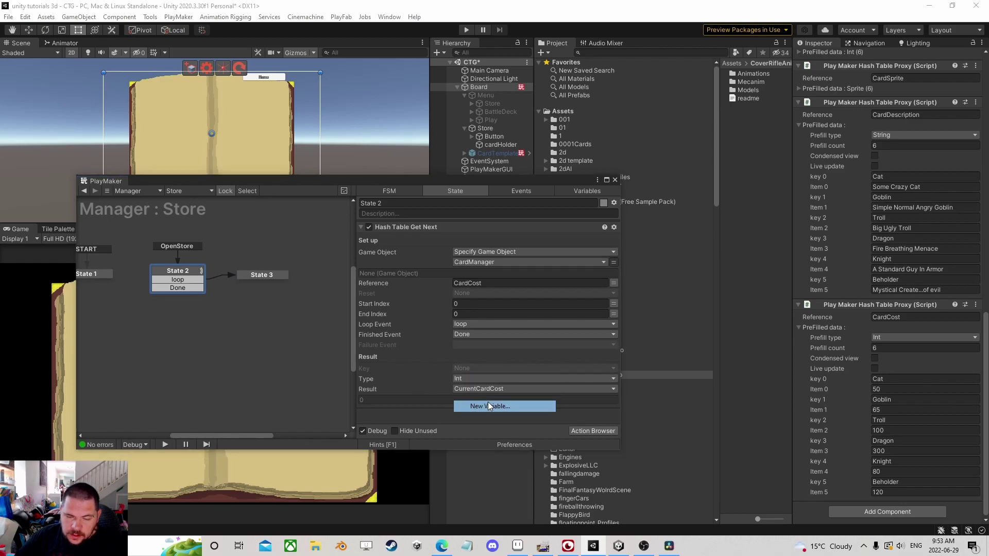
type("Curren")
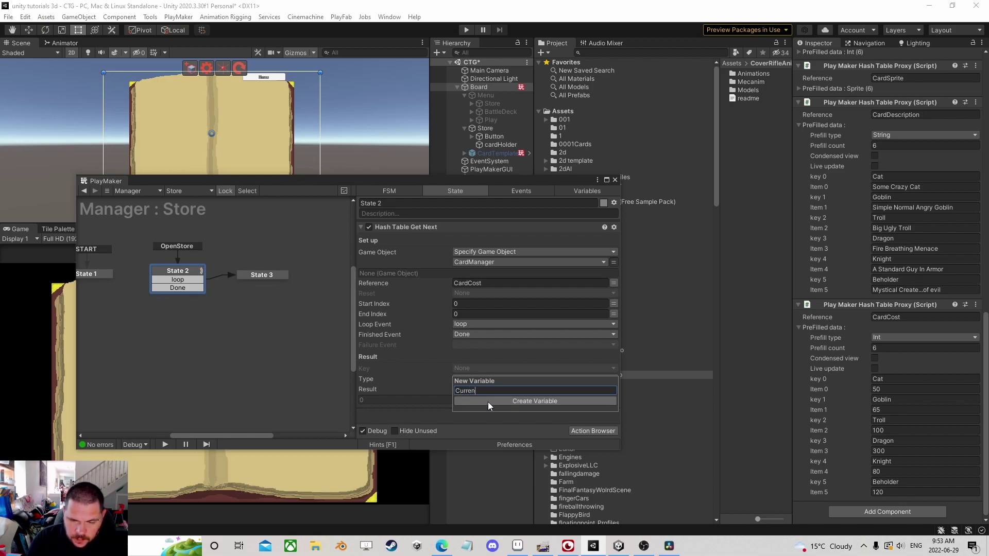
type("tCard")
left_click(487, 401)
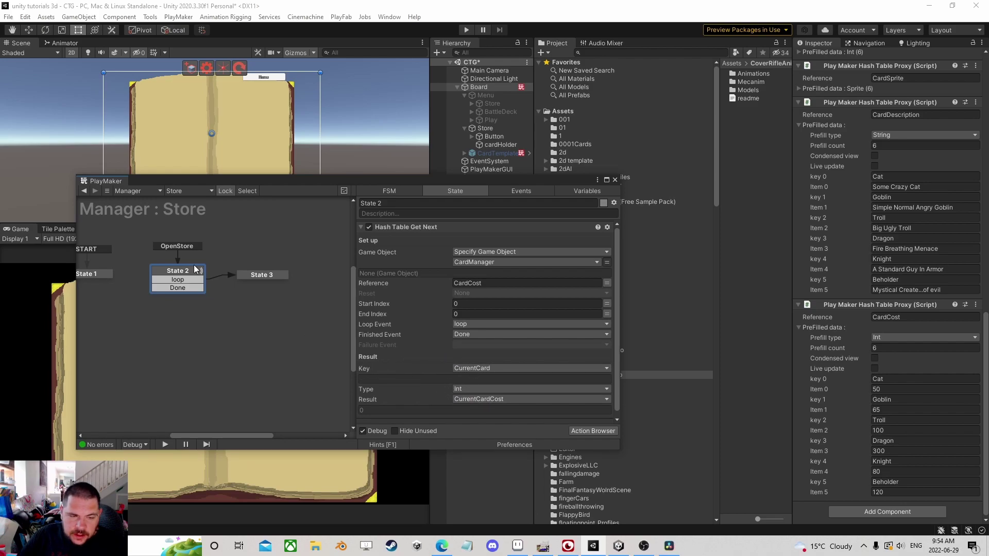
Set the value of State 3's Set Fsm String action to the CurrentCard variable
left_click(255, 276)
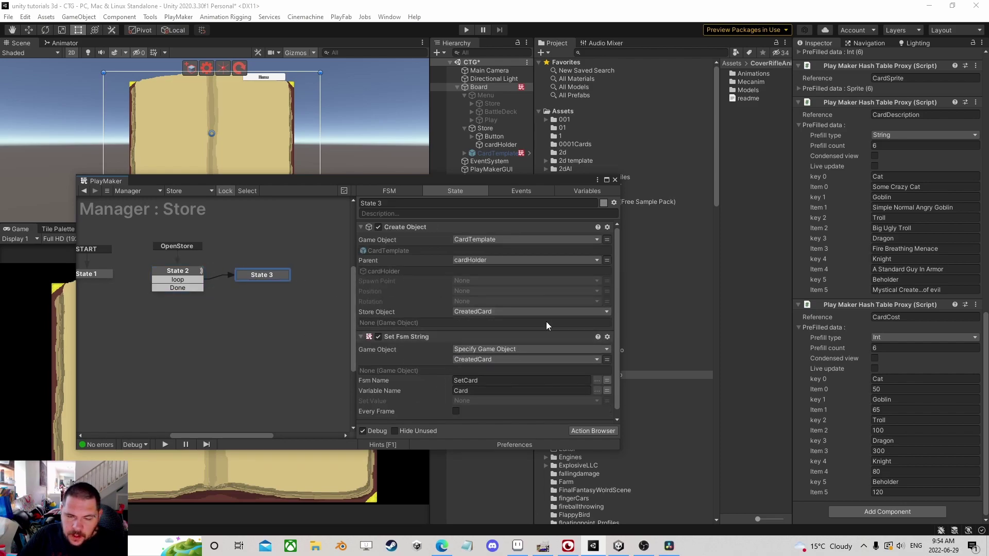
left_click(493, 403)
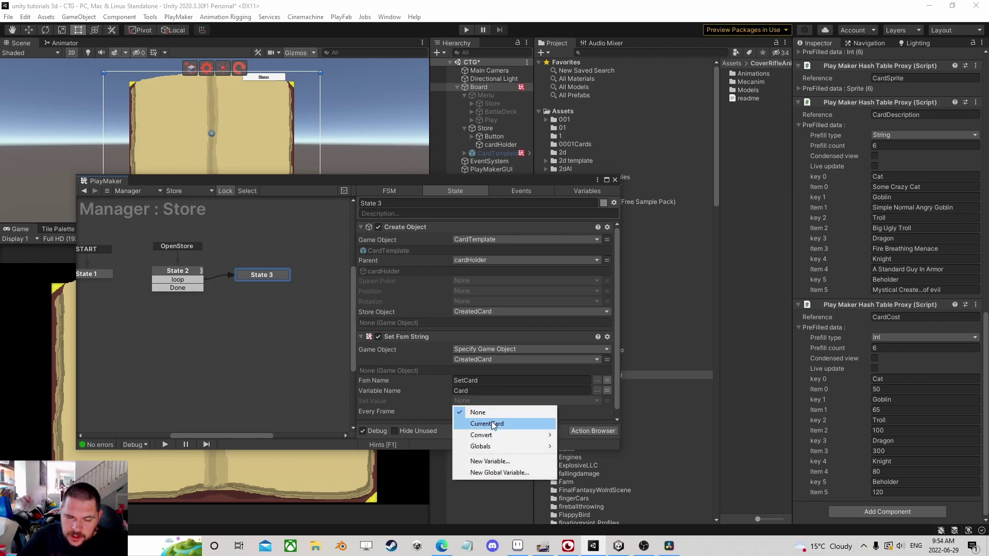
left_click(494, 426)
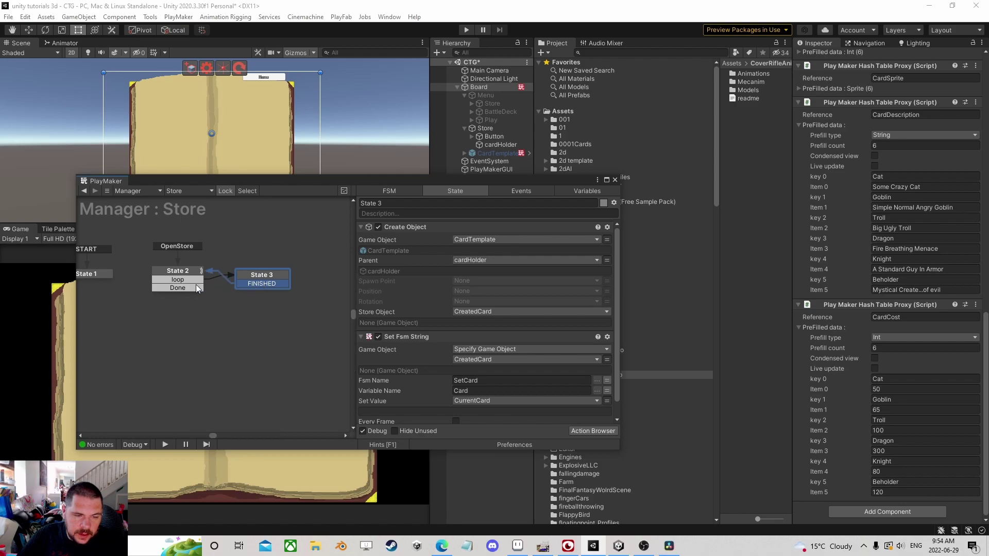
Connect State 2's Done transition to a new state placed just below it
left_click_drag(196, 288, 167, 303)
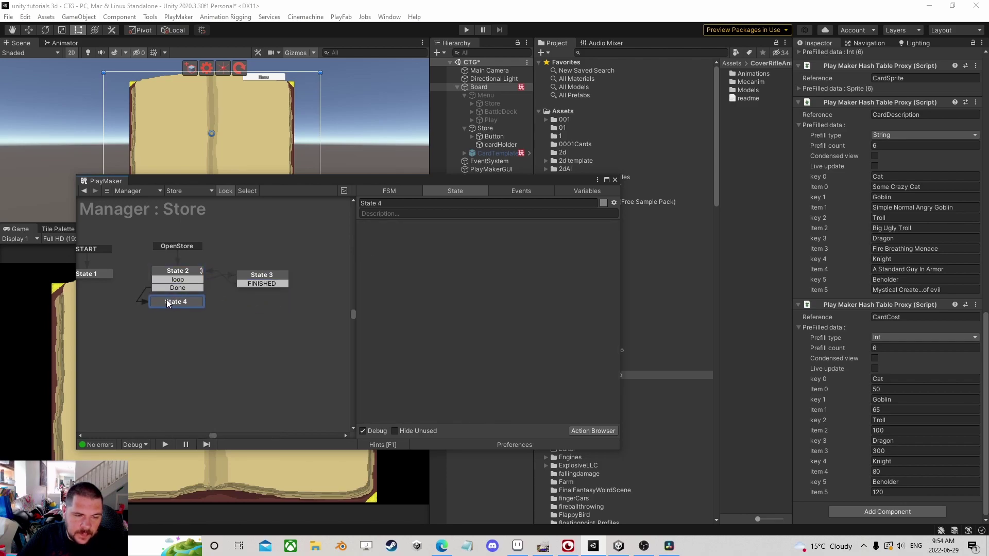
Check State 3's actions, close the PlayMaker editor and save the scene
left_click(260, 276)
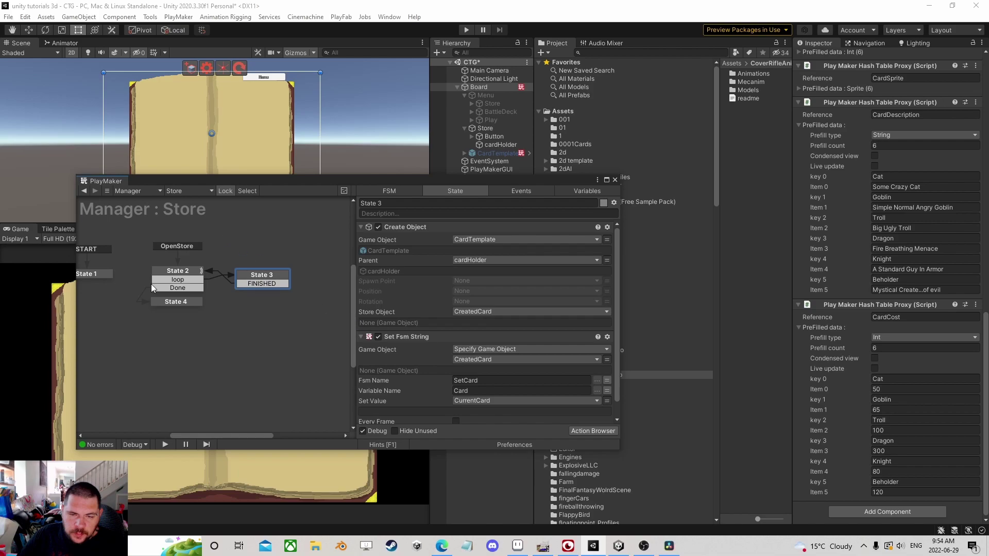
left_click(615, 180)
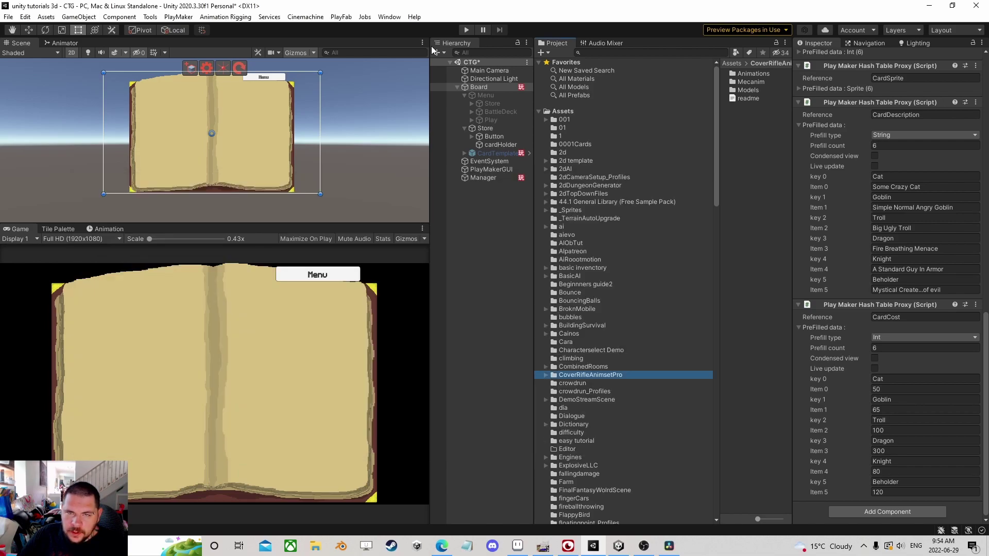
left_click(9, 17)
left_click(21, 67)
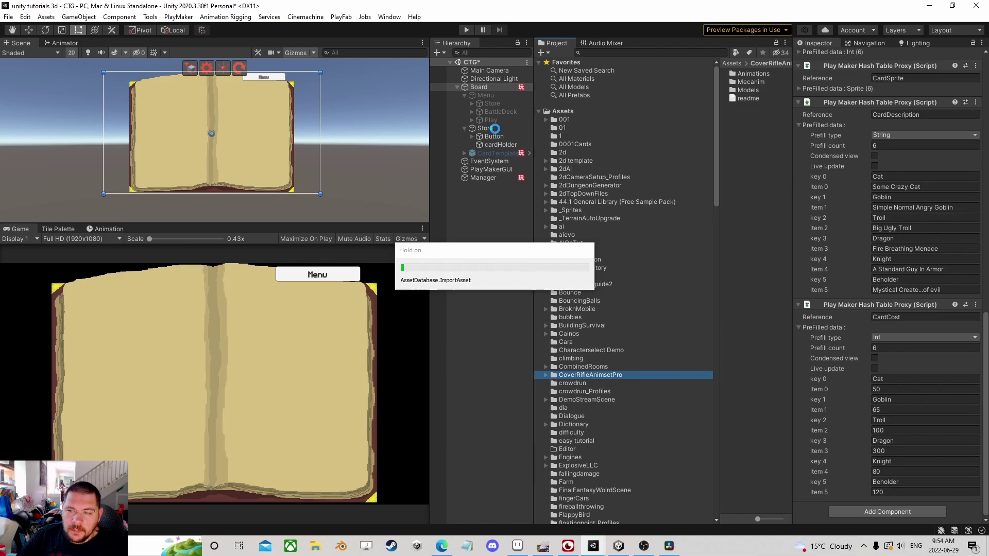
Deactivate the Store object under Board and activate the Menu object
left_click(495, 128)
scroll(811, 55, "up", 1)
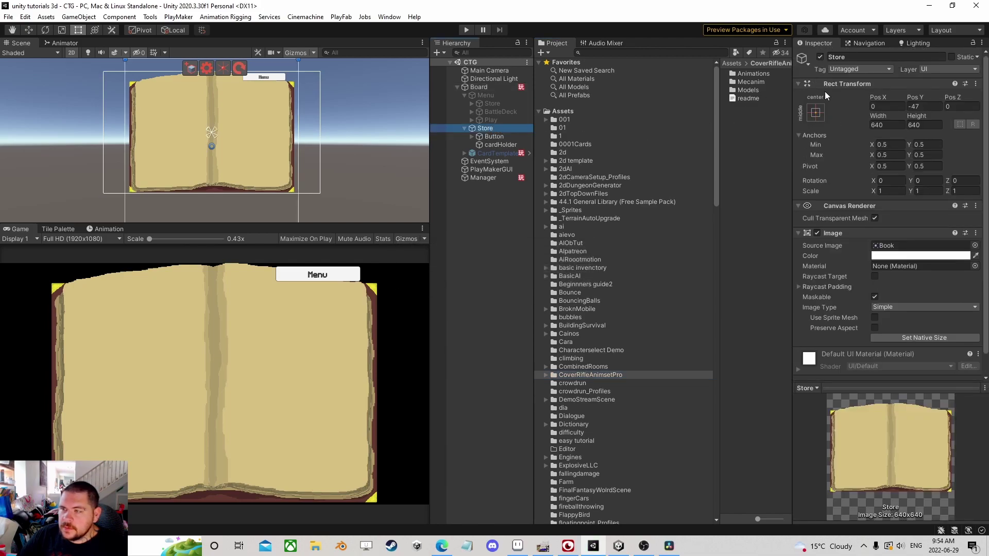
left_click(819, 57)
left_click(496, 97)
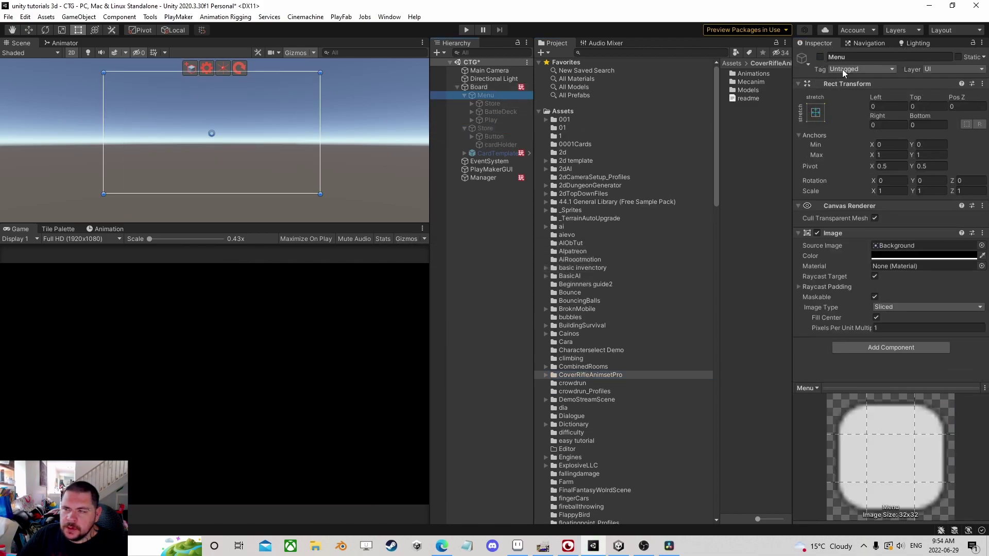
left_click(820, 57)
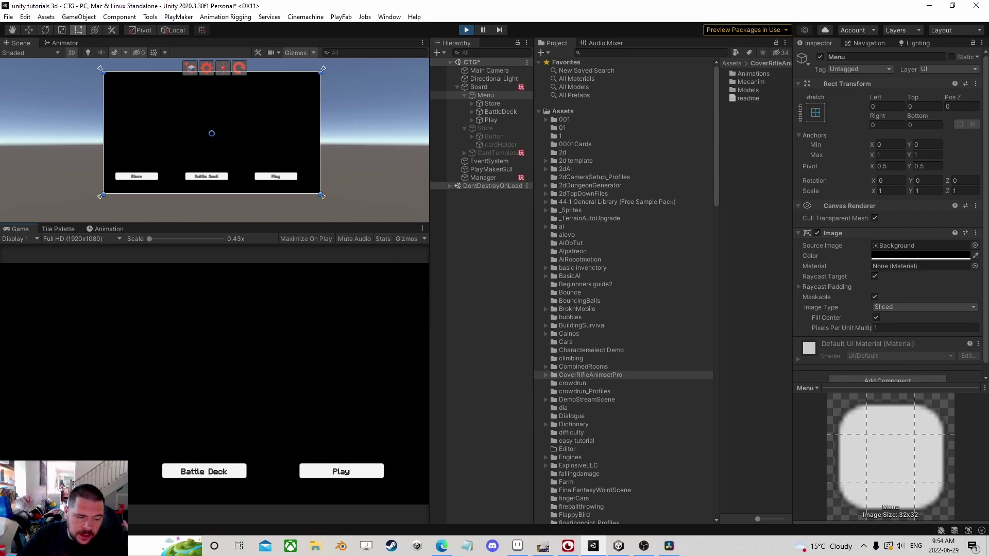
Test opening the store from the menu in play mode, and stop the game
left_click(67, 471)
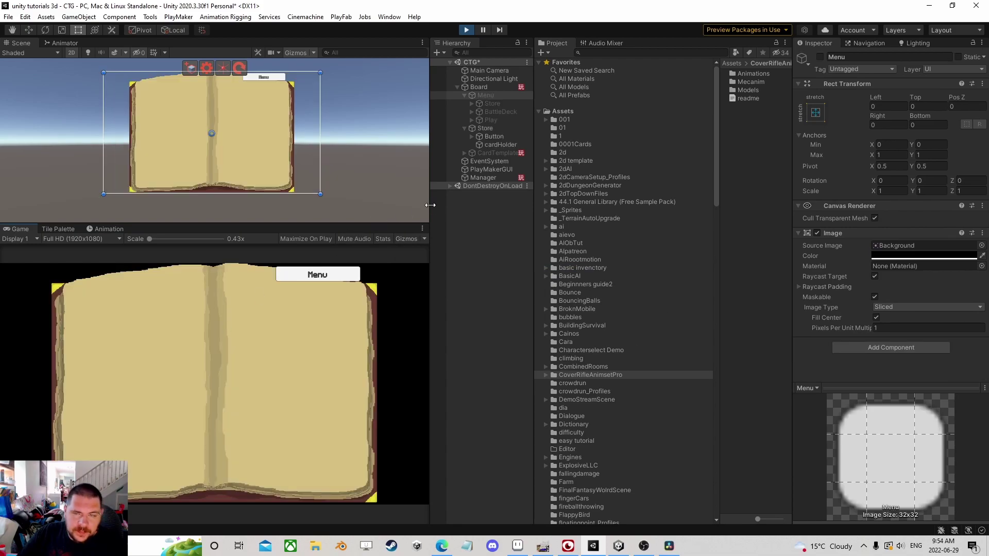
left_click(466, 30)
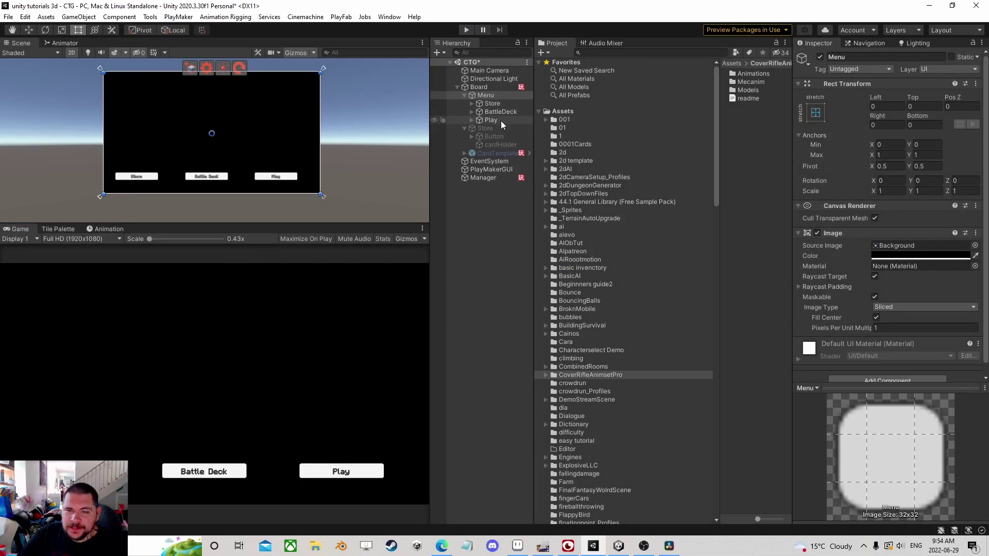
Add a Send Event action to State 2 of the Manager's MenuManager FSM, placed above the existing Send Event
left_click(483, 177)
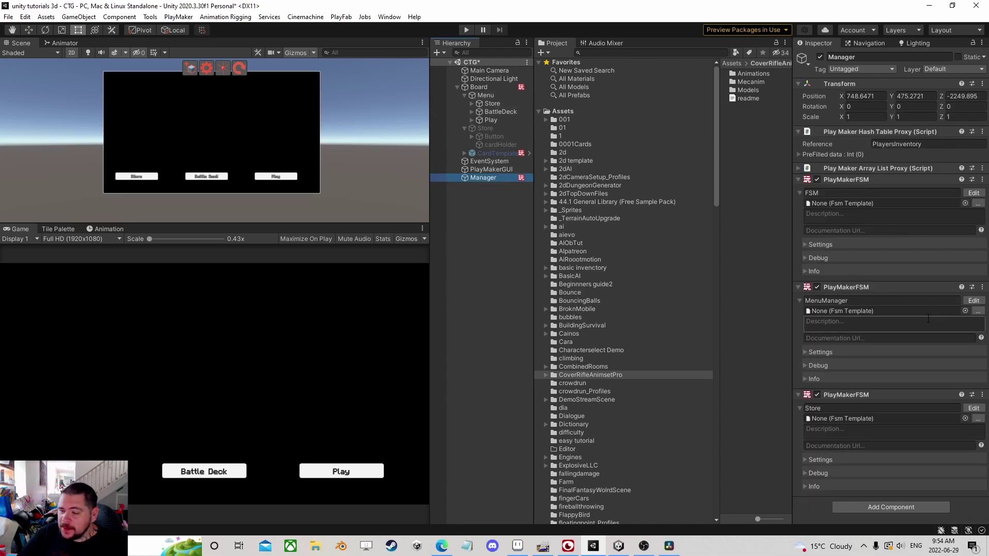
left_click(974, 300)
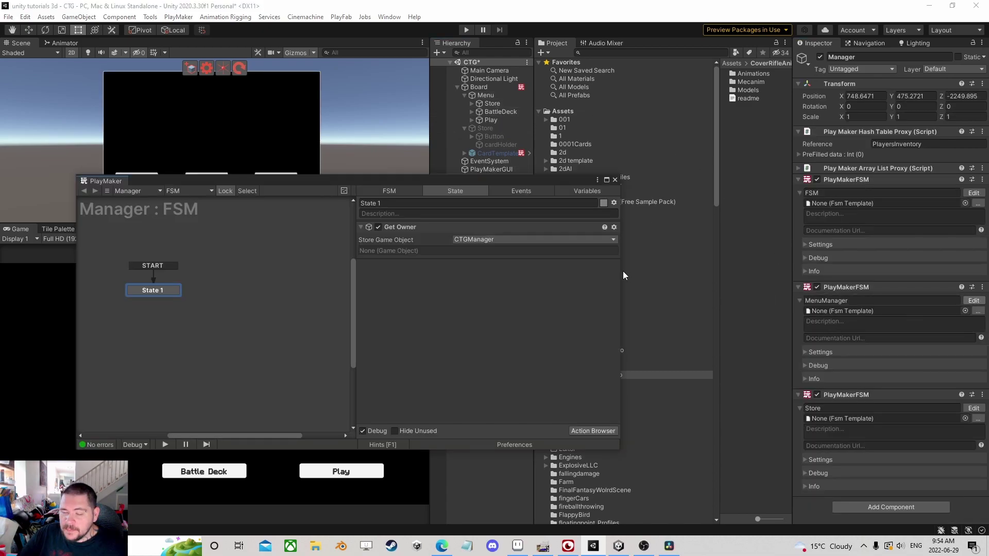
left_click(227, 290)
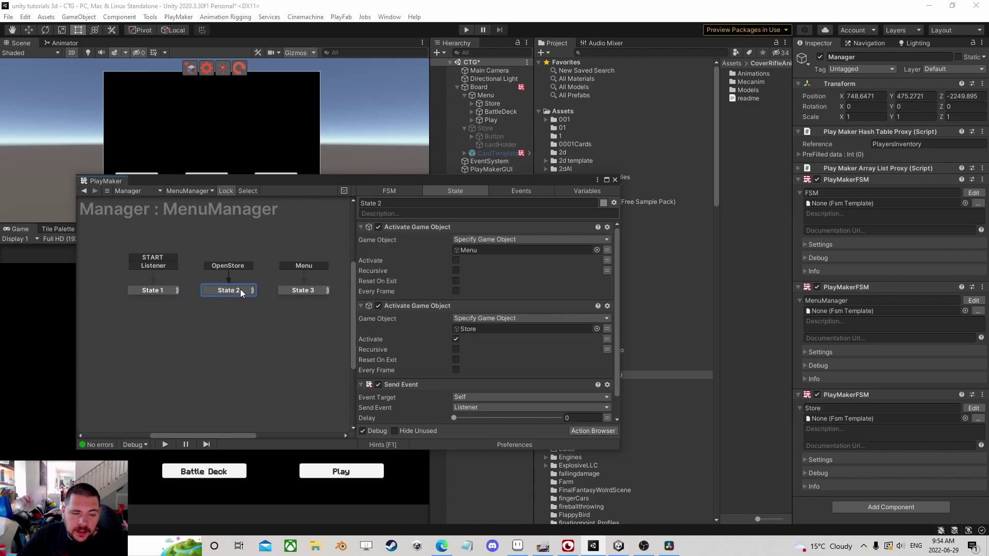
left_click(593, 430)
type("send")
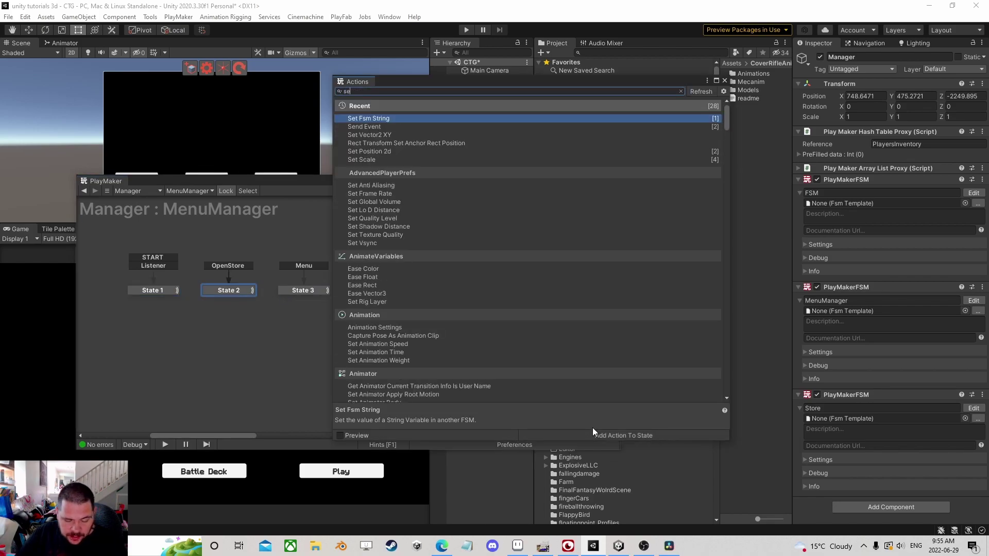
key("Return")
left_click(724, 81)
left_click_drag(417, 358, 500, 335)
Make the new Send Event target the owner's Store FSM as Game Object FSM with the OpenStore event, and close the editor
left_click(468, 354)
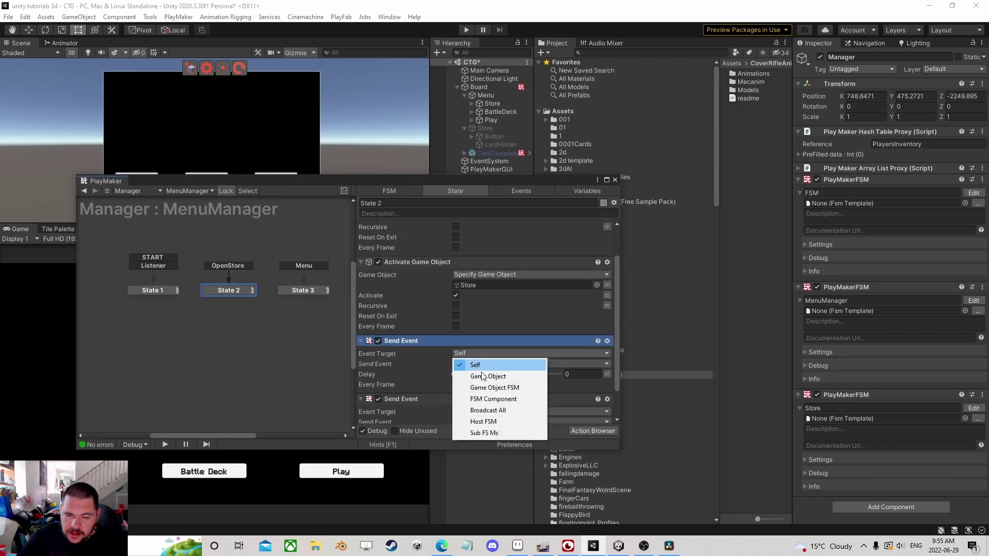
left_click(502, 375)
left_click(598, 374)
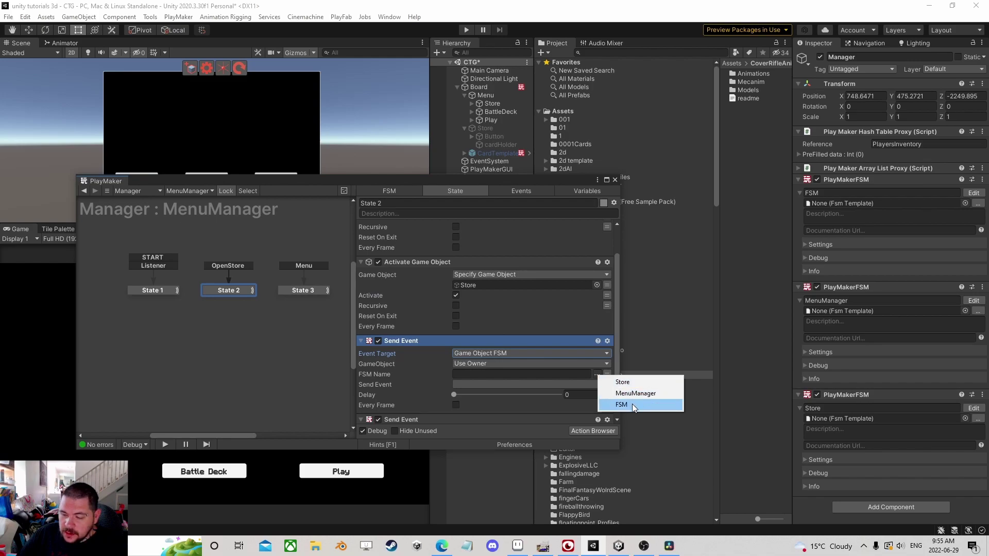
left_click(647, 381)
left_click(528, 382)
left_click(491, 407)
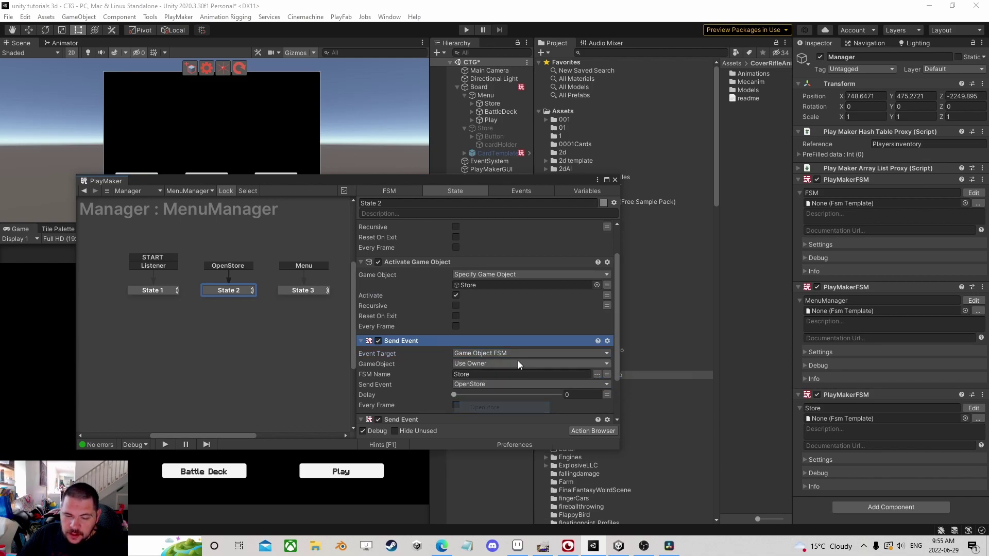
left_click(614, 179)
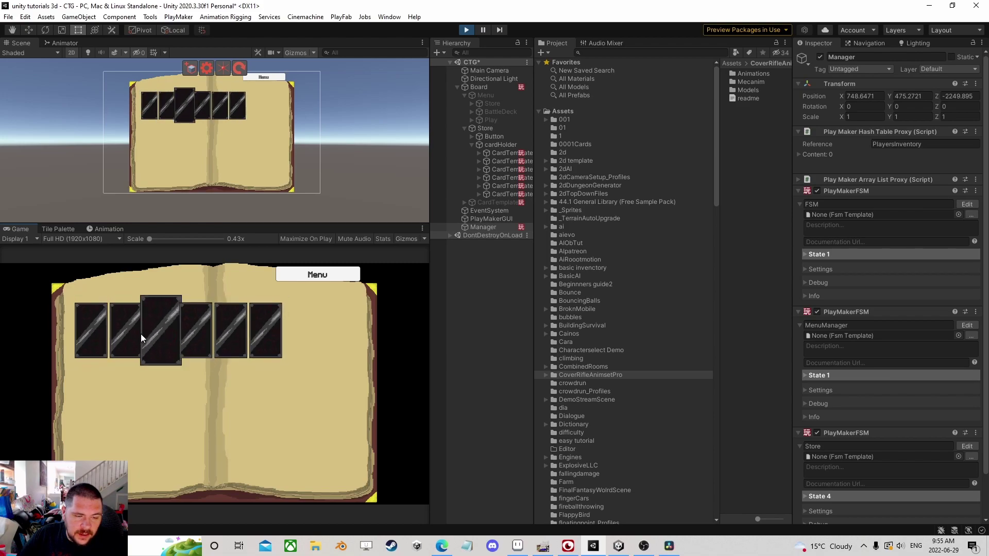
In the running game, expand the last two card clones under cardHolder and deactivate their BackSide objects
left_click(479, 193)
left_click(480, 185)
left_click_drag(531, 182, 614, 207)
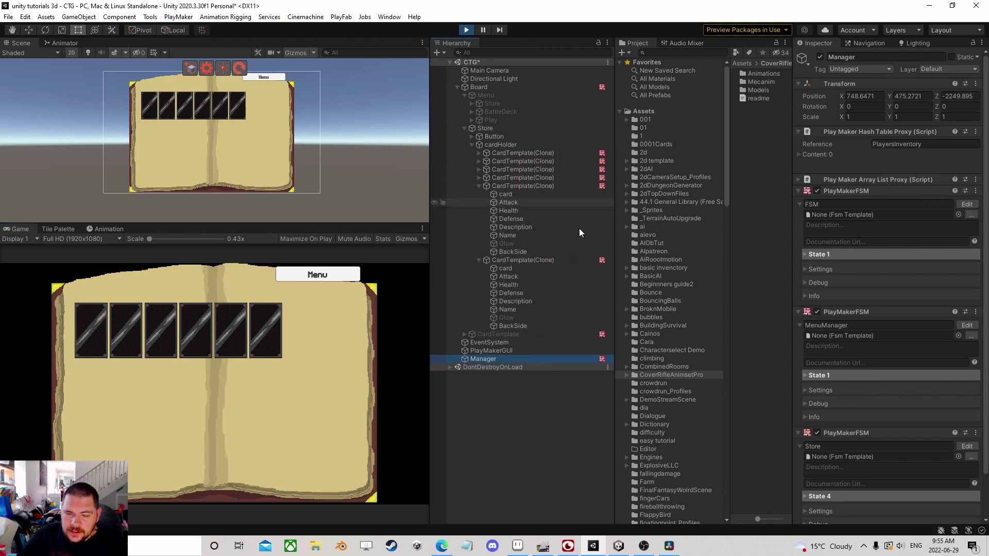
left_click(567, 326)
left_click(821, 57)
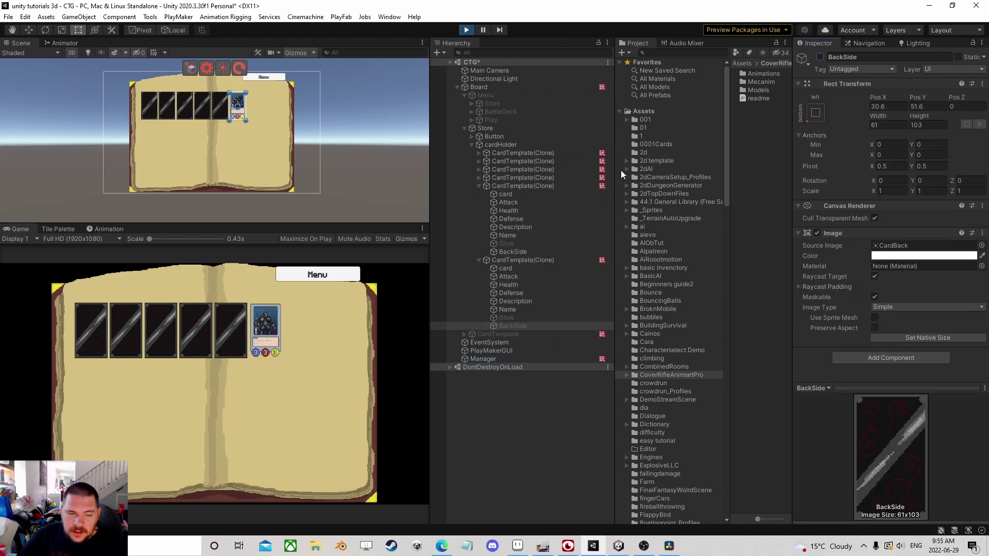
left_click(503, 252)
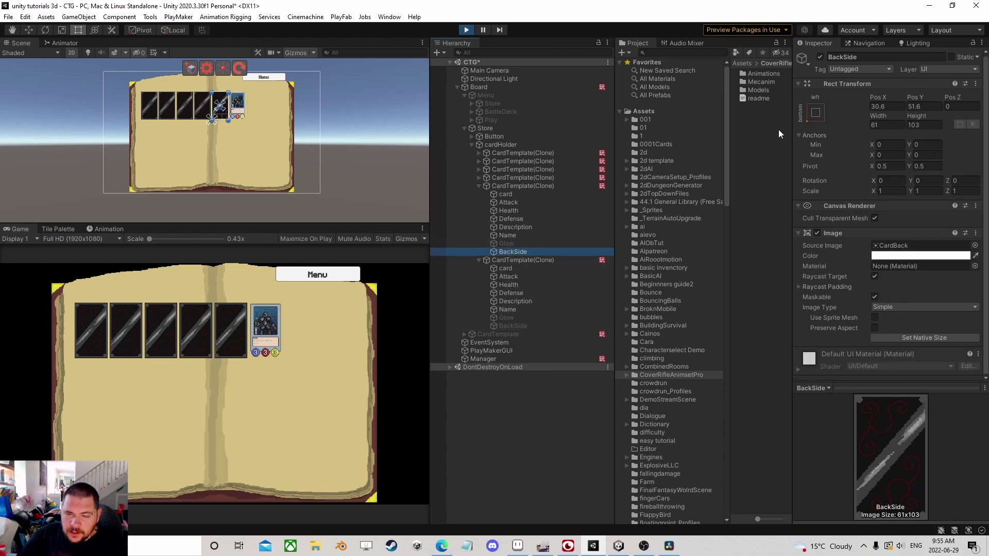
left_click(820, 57)
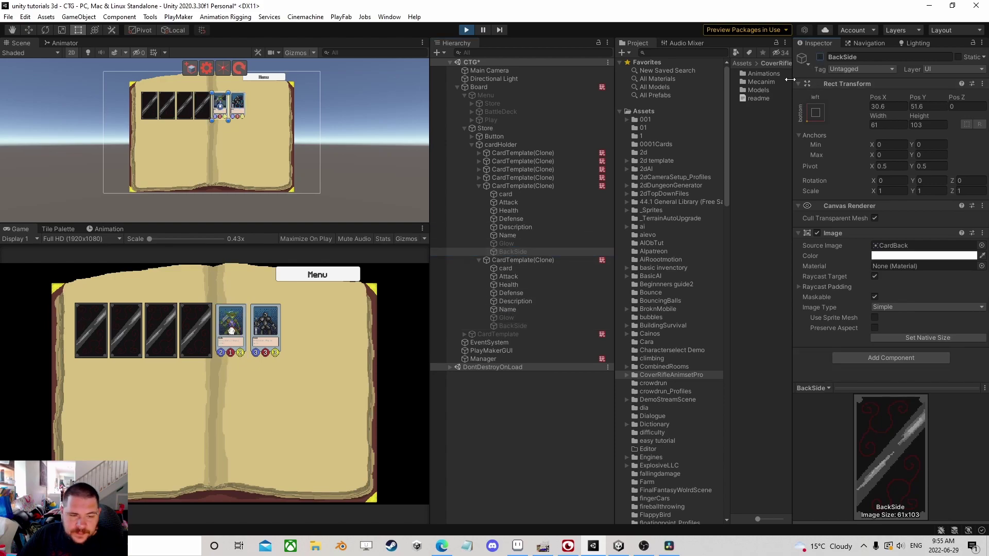
Expand the other four card clones and deactivate their BackSide objects together to reveal the card fronts
left_click(480, 178)
left_click(478, 170)
left_click(479, 162)
left_click(479, 153)
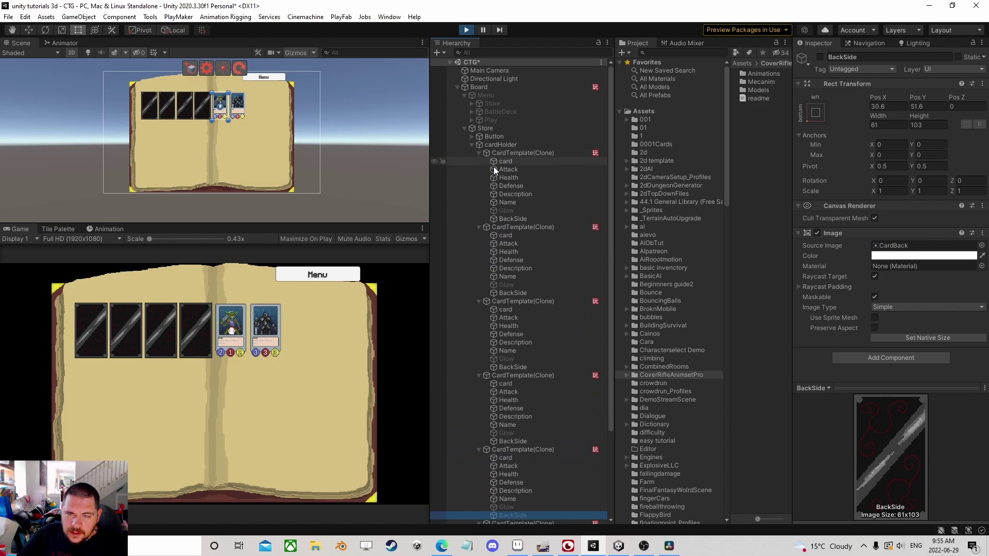
left_click(519, 218)
left_click(513, 292, "ctrl")
left_click(518, 366, "ctrl")
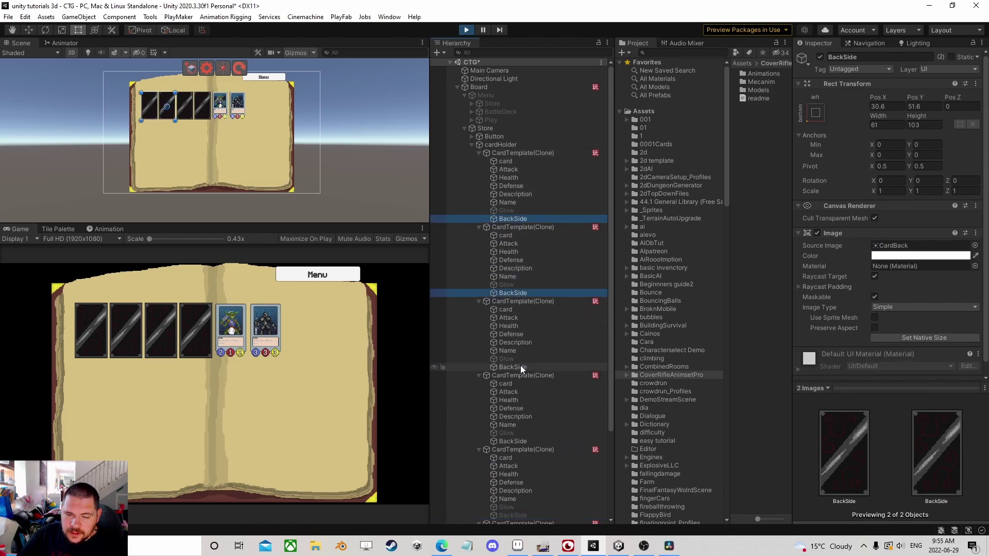
left_click(526, 441, "ctrl")
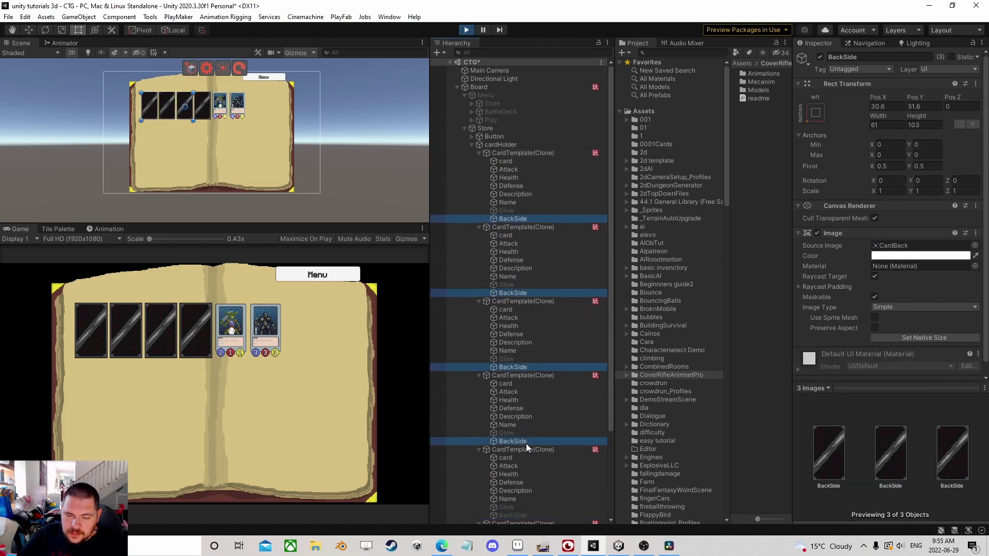
left_click(821, 57)
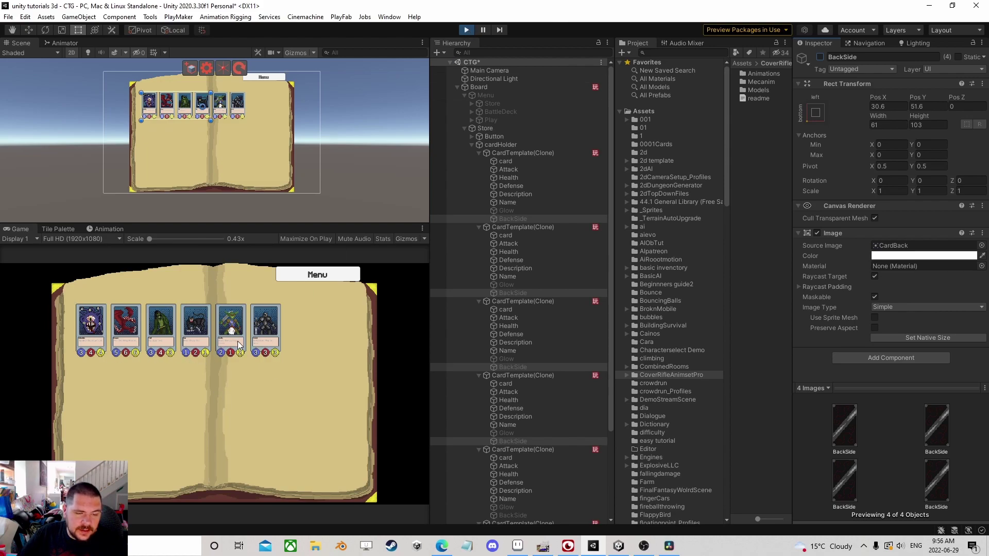
Examine the names, descriptions and stats on the generated cards in the Scene view, and stop the game
scroll(218, 131, "up", 5)
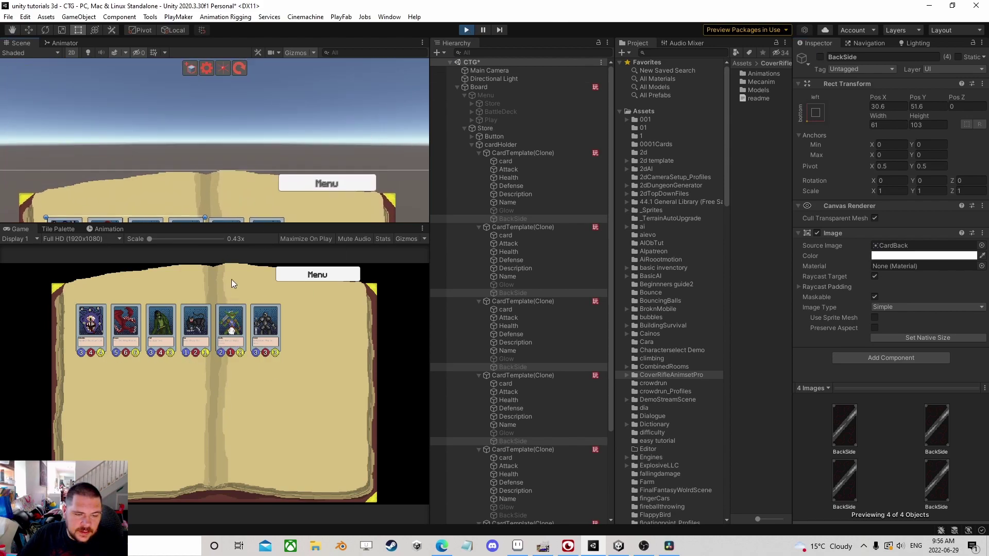
middle_click_drag(249, 186, 246, 118)
scroll(252, 145, "up", 8)
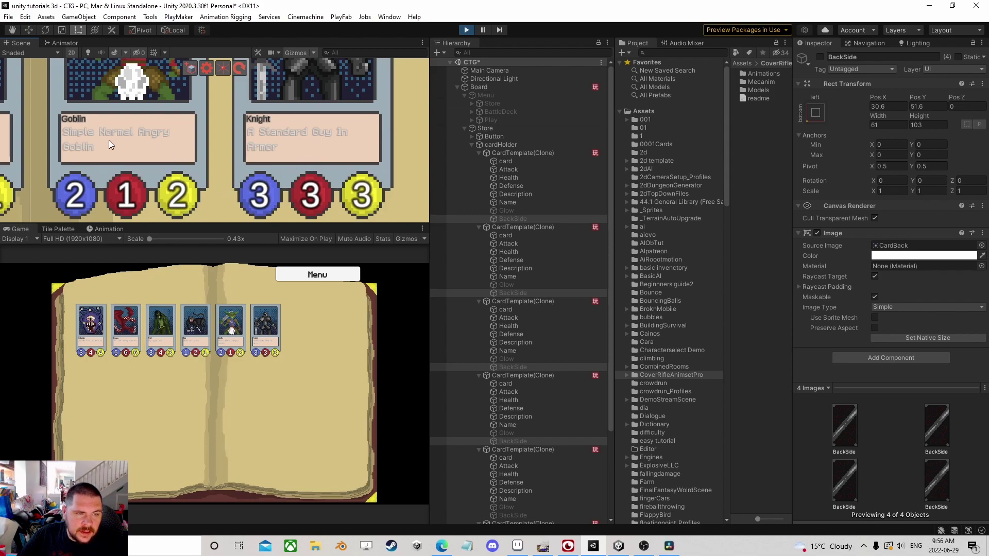
scroll(156, 143, "down", 2)
middle_click_drag(114, 143, 182, 181)
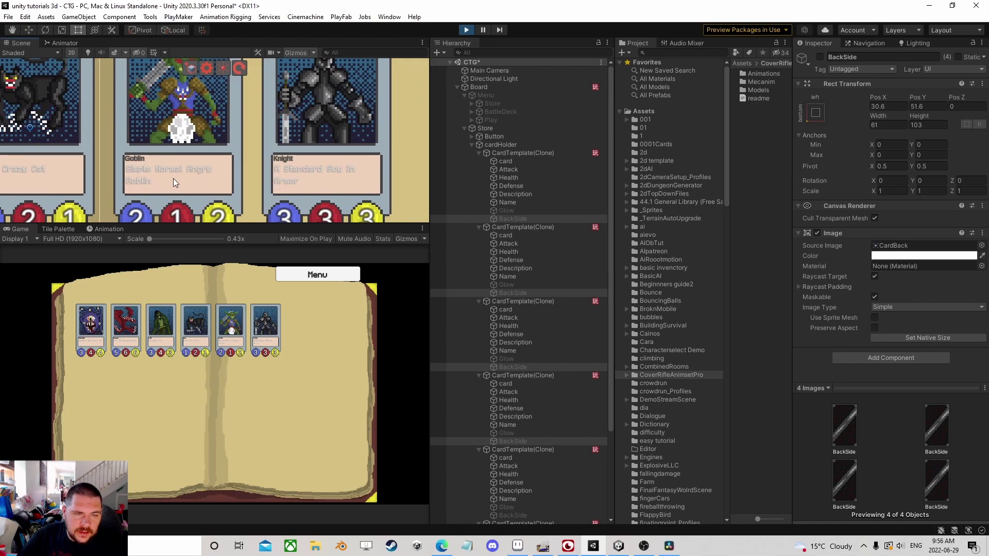
middle_click_drag(51, 172, 460, 166)
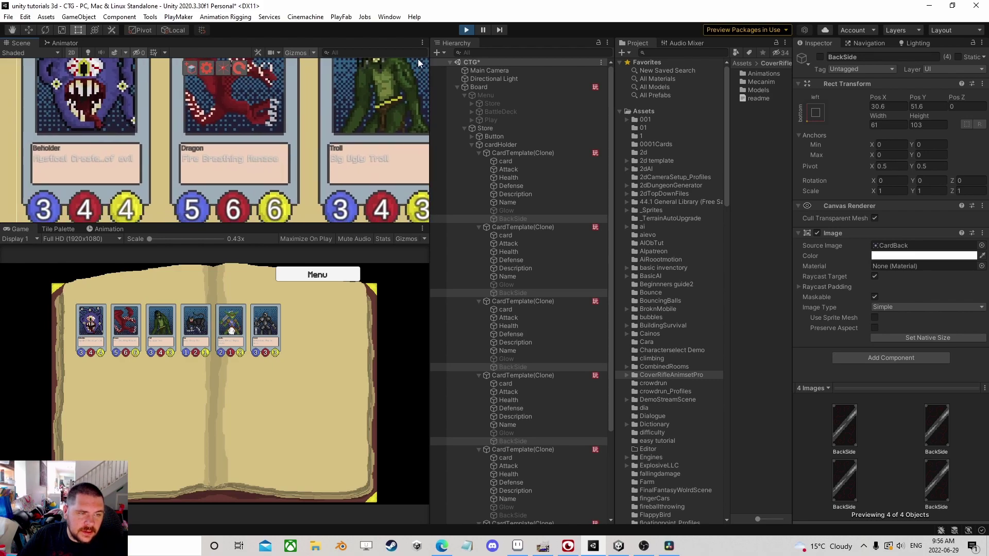
left_click(467, 32)
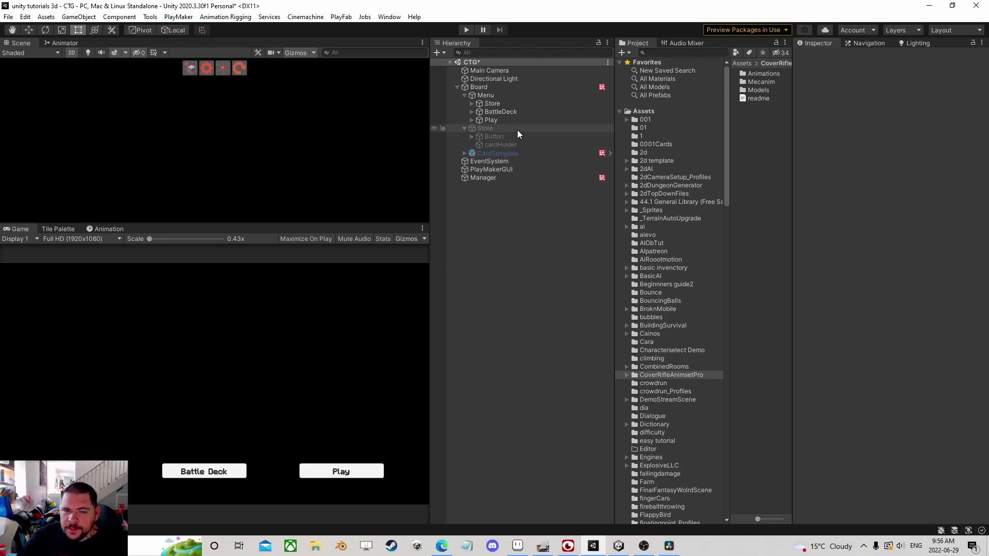
Open the CardTemplate prefab for editing, enlarge the Scene view and add a second PlayMakerFSM component to the prefab
left_click(488, 154)
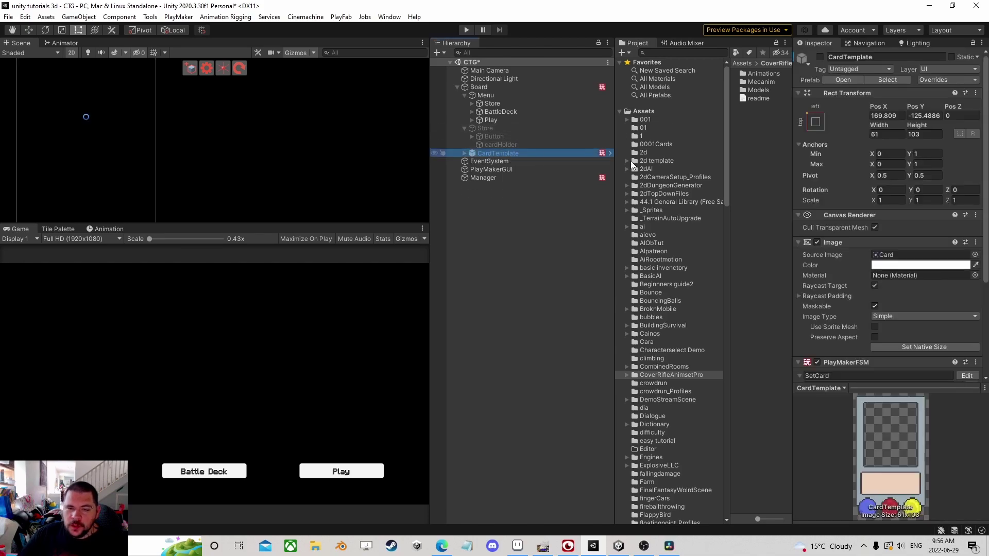
left_click(843, 80)
left_click_drag(304, 222, 304, 358)
scroll(878, 308, "down", 3)
scroll(879, 308, "down", 3)
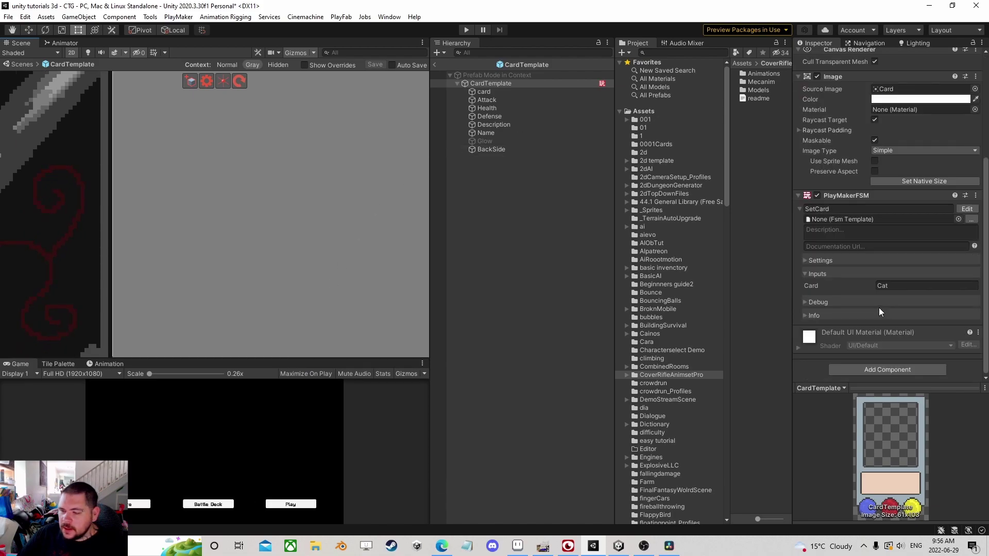
left_click(903, 369)
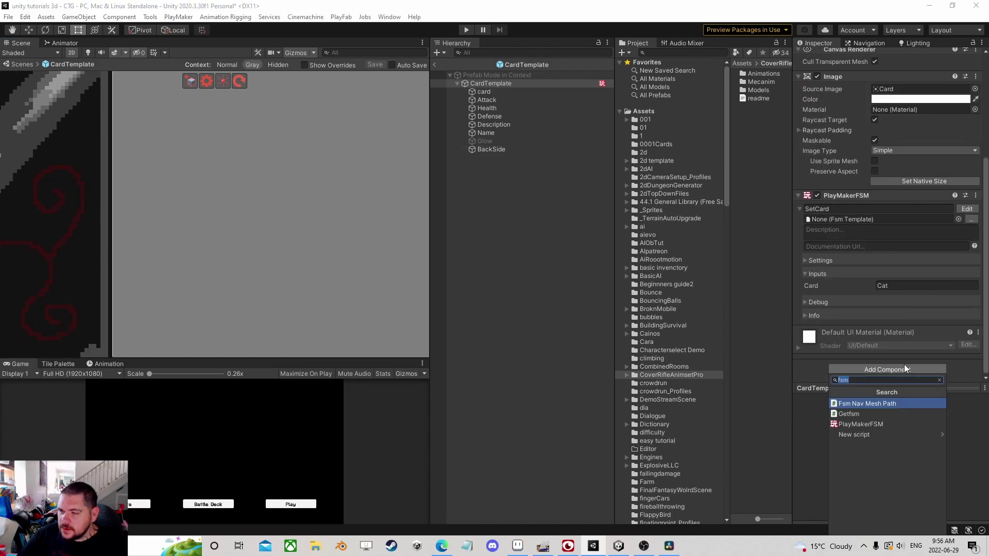
left_click(853, 425)
left_click(830, 345)
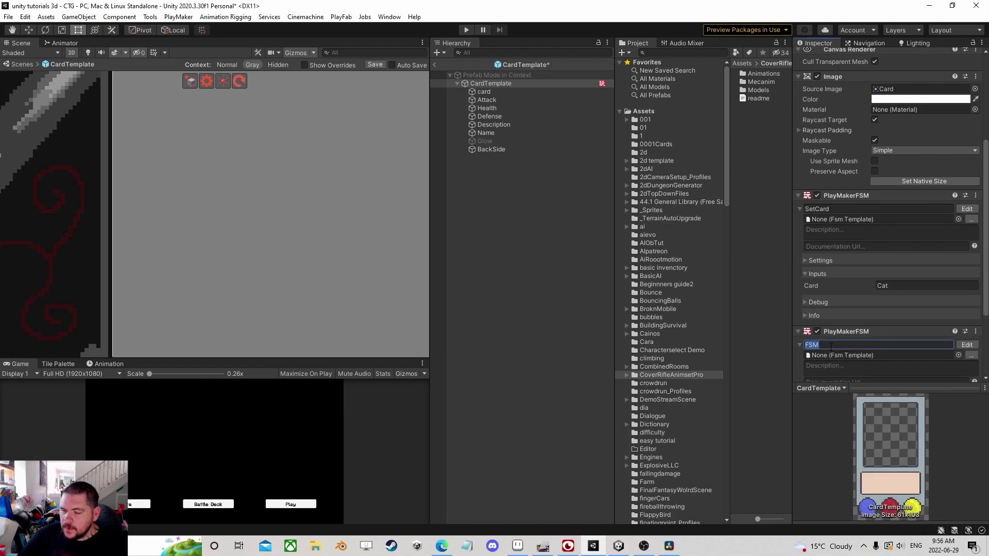
Open the SetCard FSM and examine the actions in State 5 and the Data Collection state
left_click(961, 208)
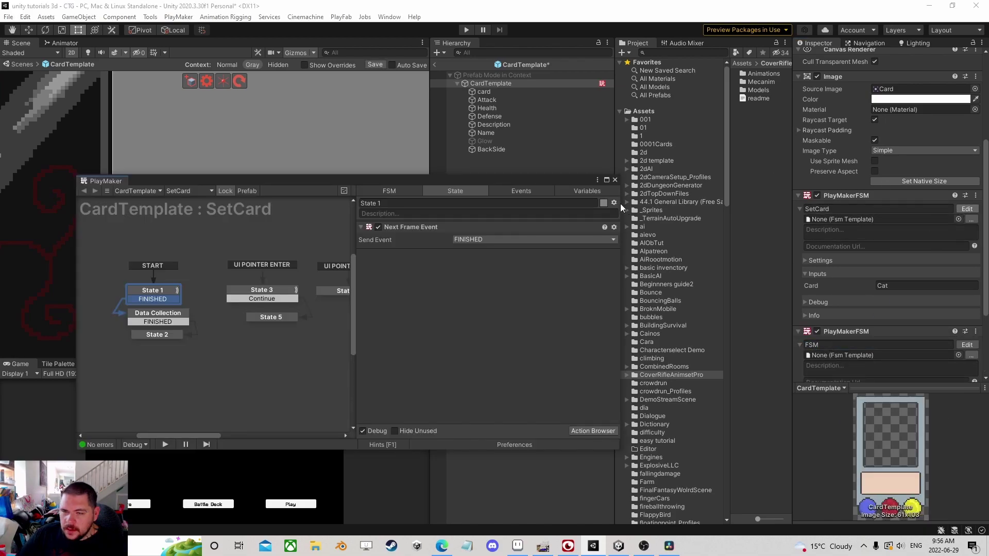
scroll(196, 324, "down", 2)
middle_click_drag(196, 324, 97, 281)
scroll(237, 296, "up", 1)
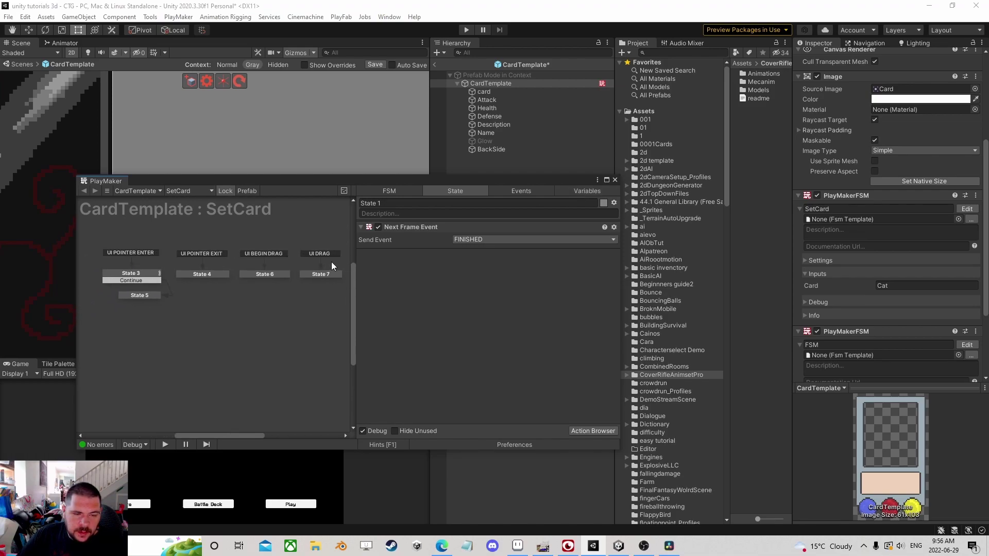
left_click(130, 295)
middle_click_drag(137, 294, 204, 311)
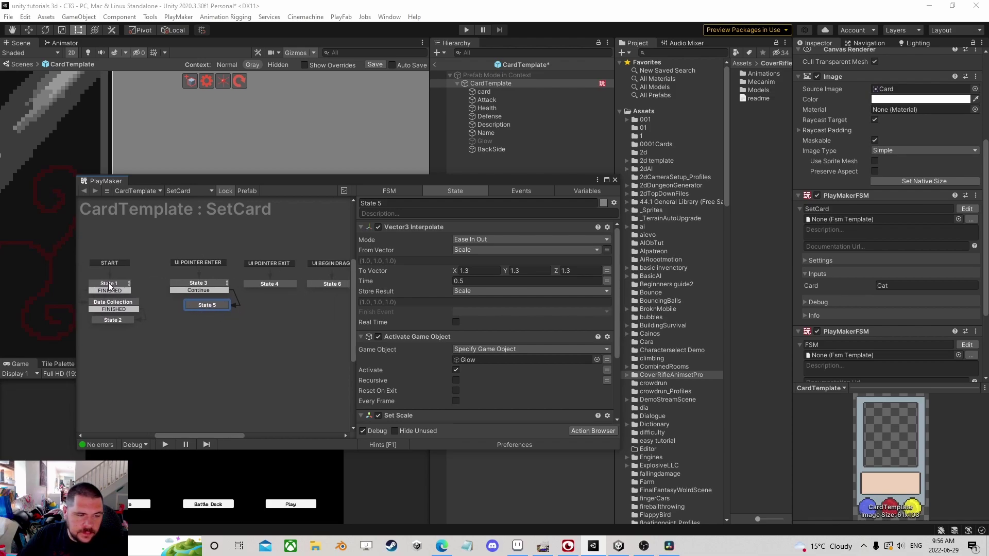
middle_click_drag(125, 314, 206, 308)
scroll(206, 309, "up", 1)
left_click(206, 305)
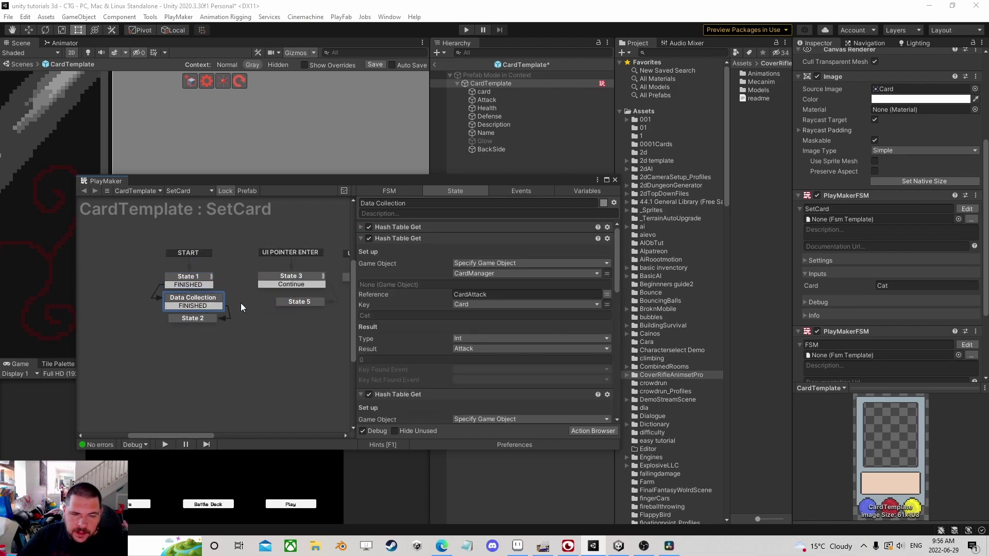
Add a Set Scale action to State 2 of the SetCard FSM, after the UI Image Set Sprite action
left_click(192, 320)
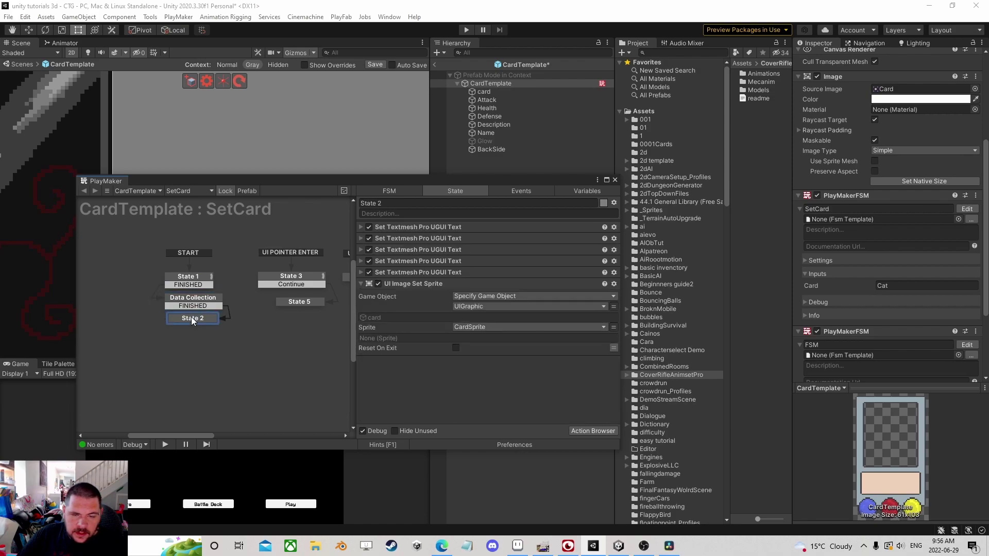
left_click(586, 431)
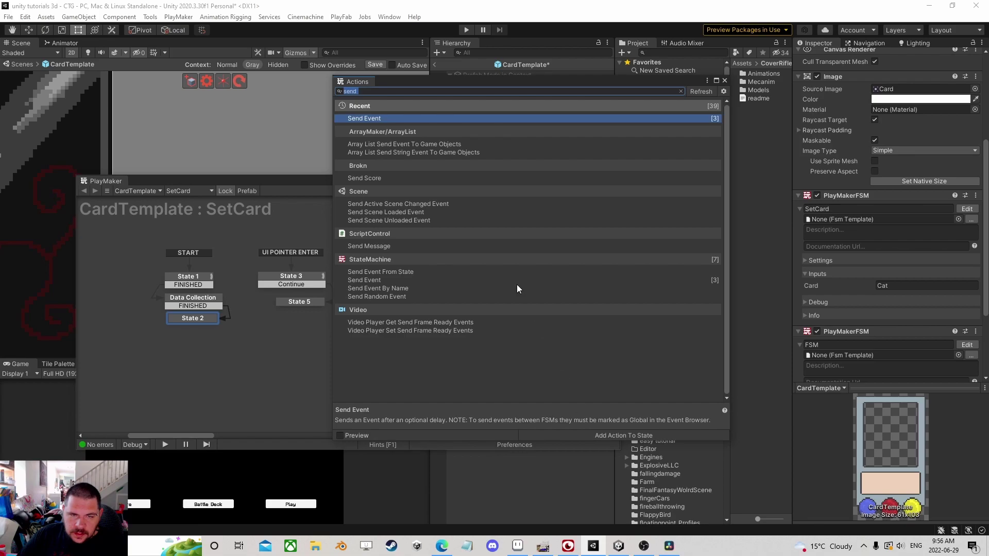
type("set")
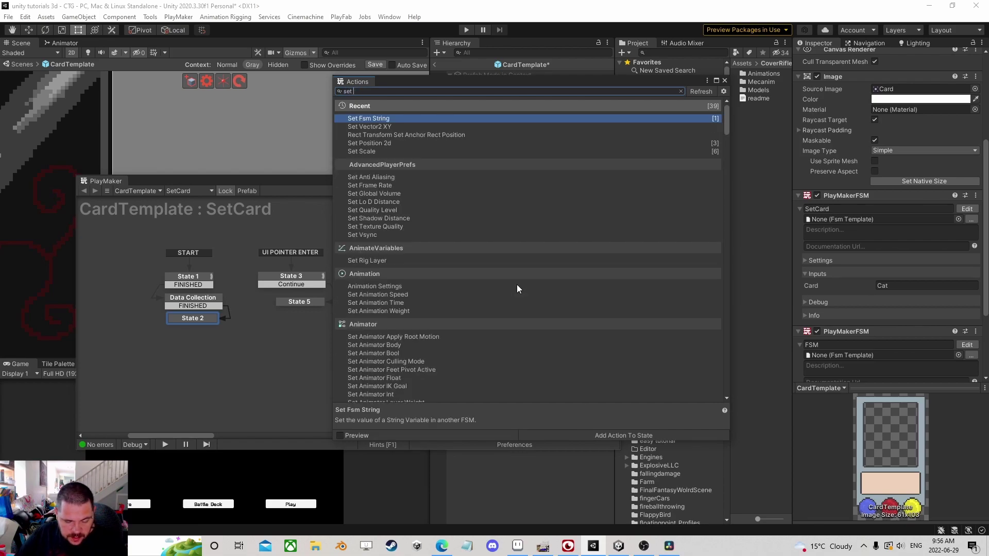
type(" sca")
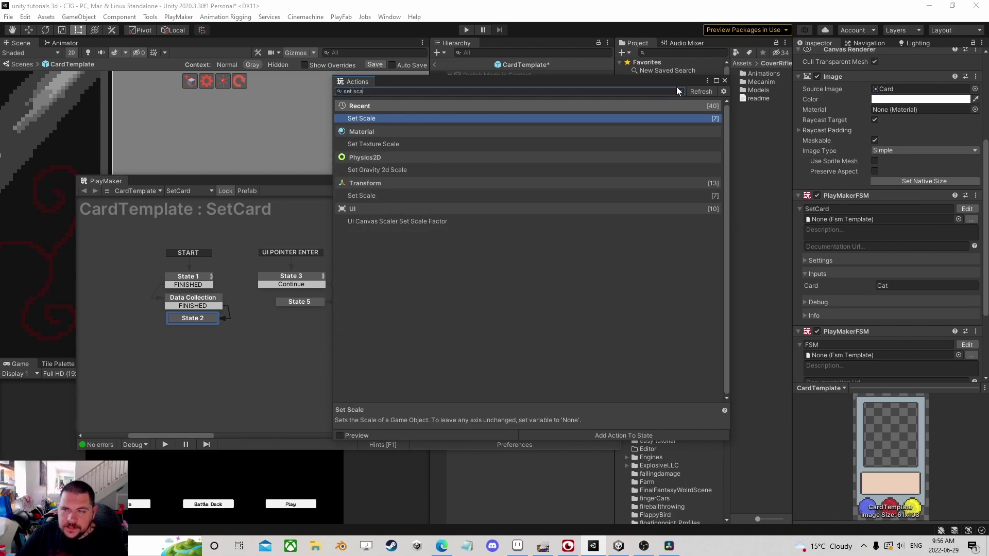
left_click(724, 81)
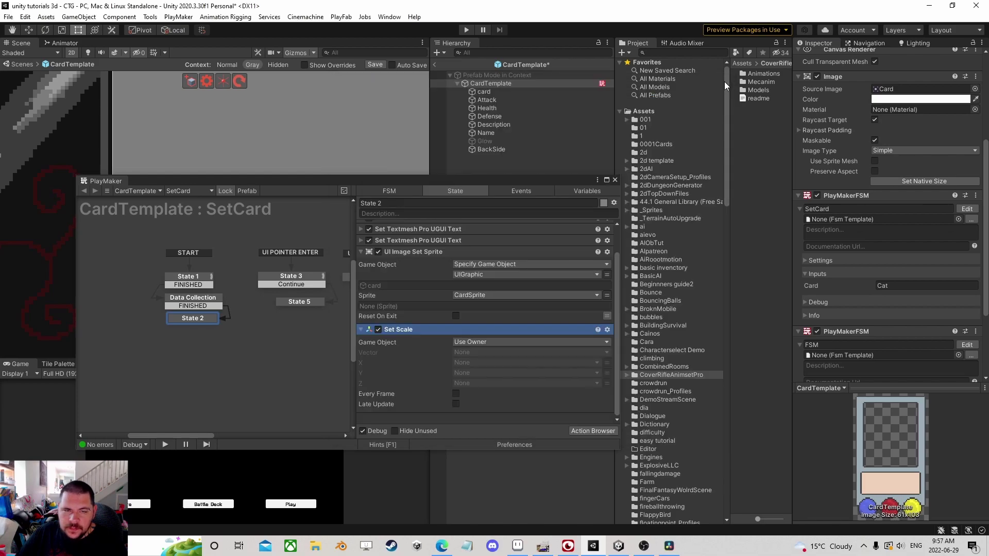
Set the Set Scale action's X, Y and Z to fixed values of 1 and close the FSM editor
left_click(607, 363)
left_click(607, 373)
left_click(607, 383)
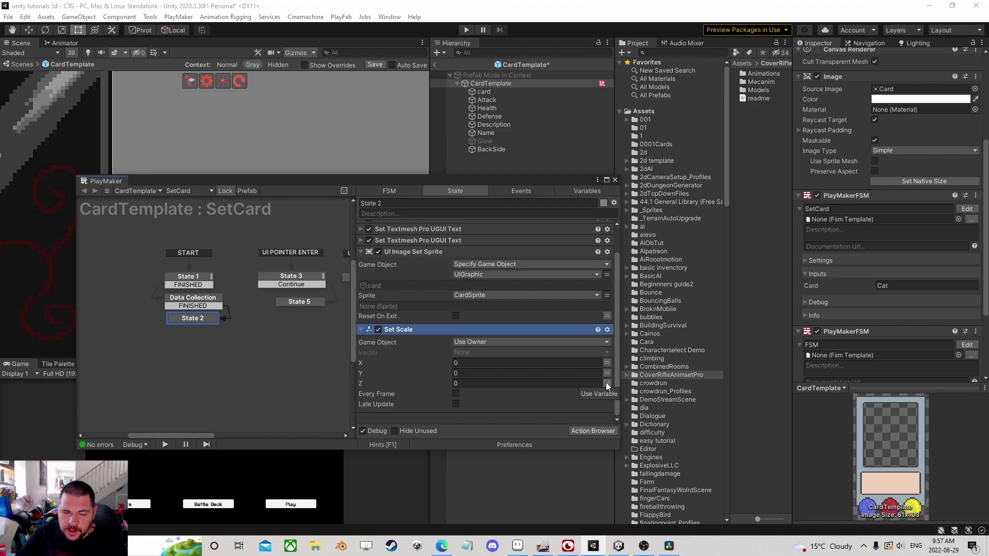
type("1")
key("Tab")
type("1")
key("Tab")
type("1")
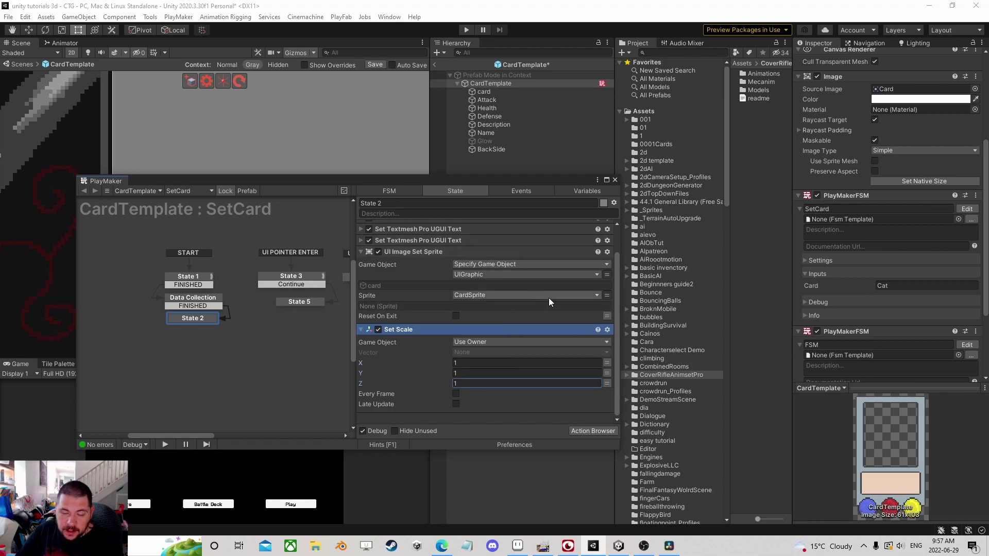
left_click(615, 180)
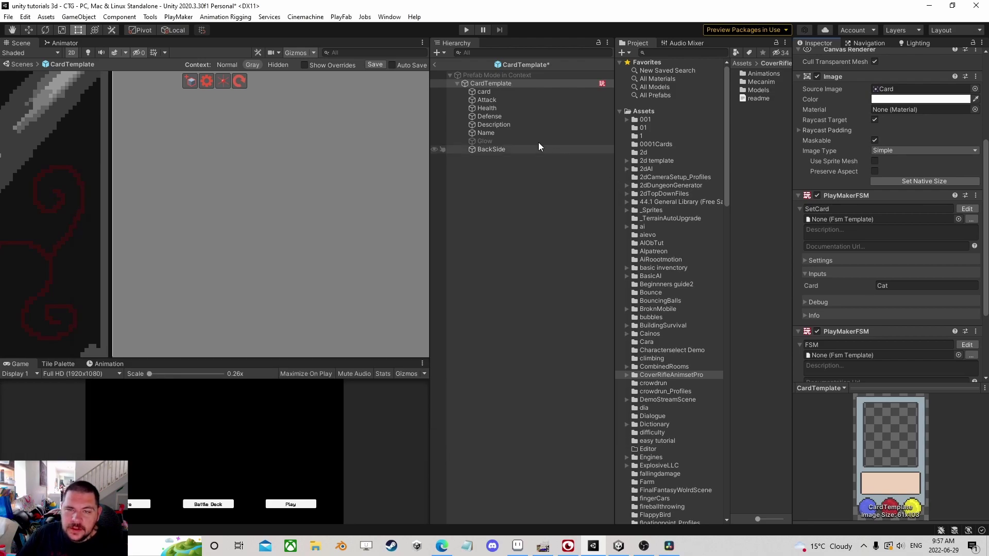
Open the prefab's second, empty FSM for editing and add a Bool variable named IsFlipped
scroll(847, 307, "down", 4)
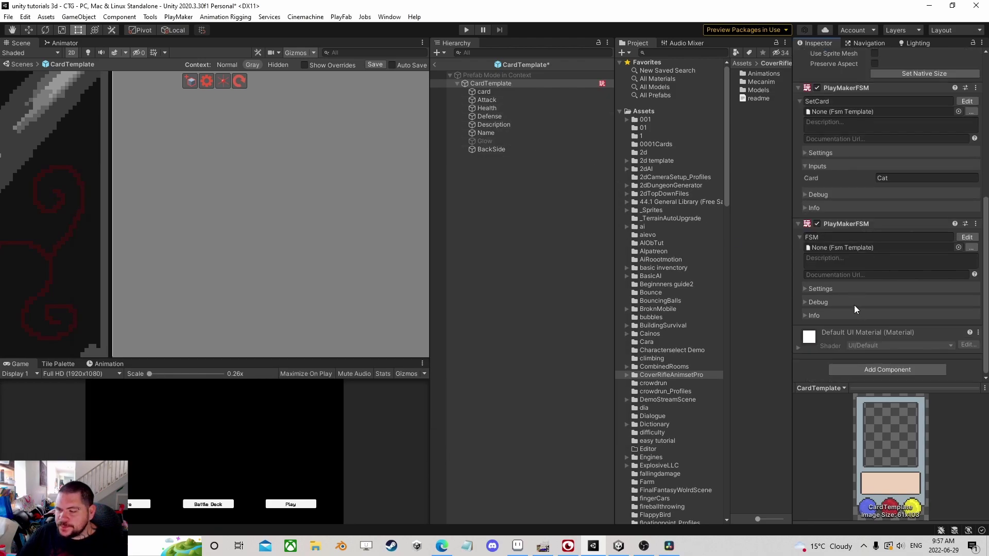
left_click(962, 238)
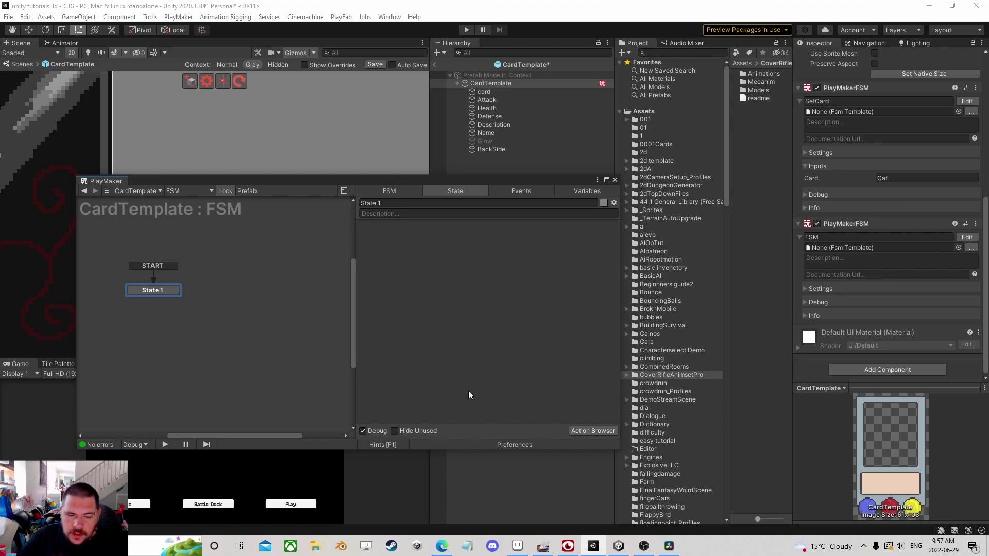
left_click(591, 431)
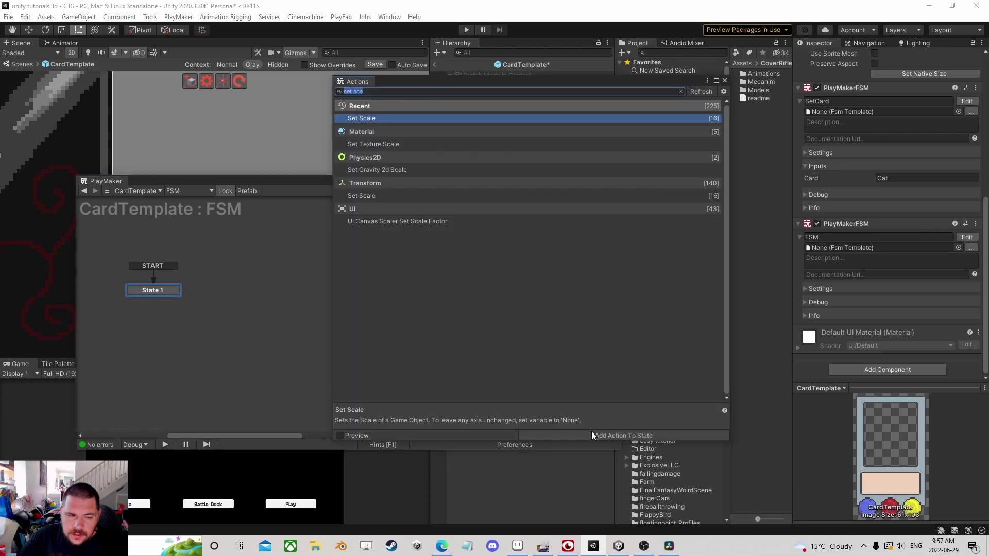
left_click(724, 80)
left_click(593, 188)
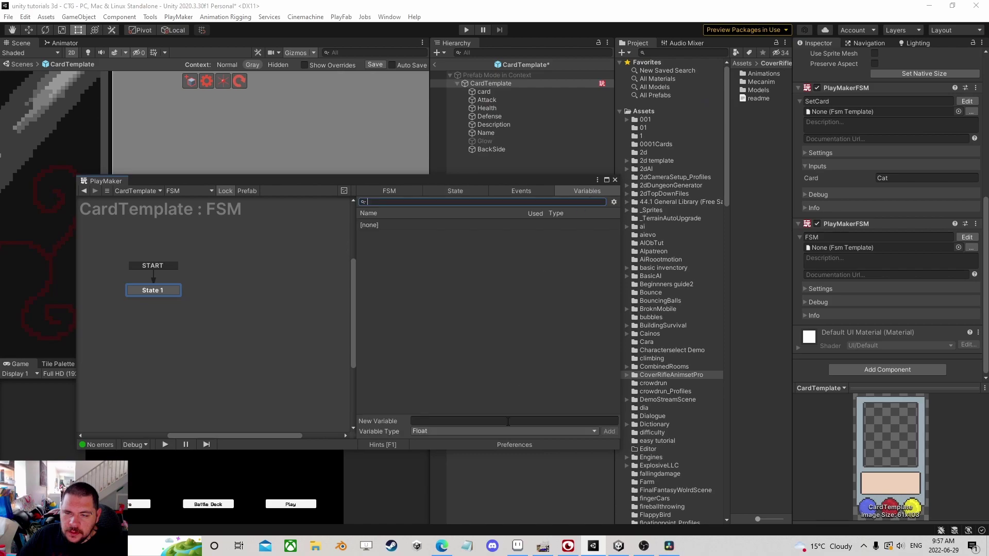
left_click(464, 432)
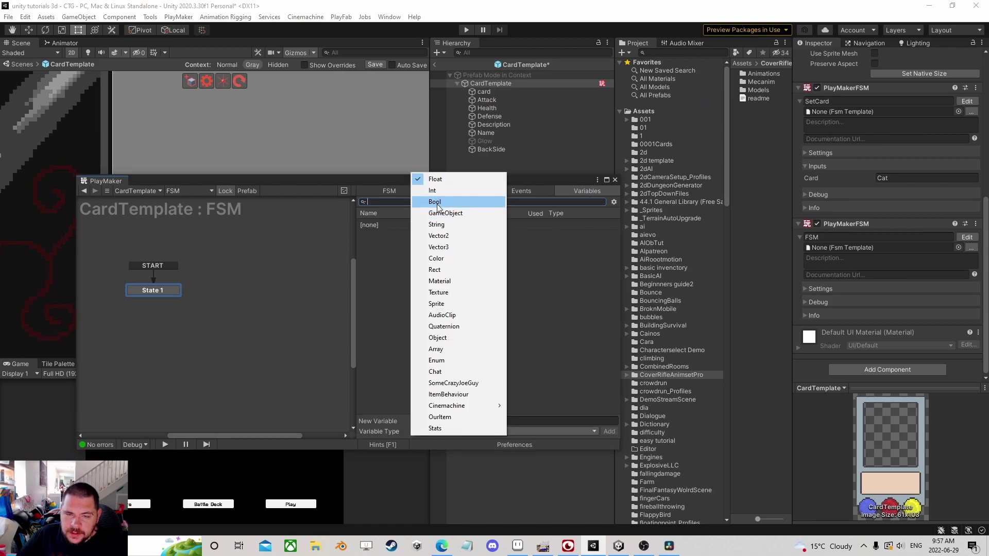
left_click(443, 202)
left_click(436, 420)
type("IsFlipped")
key("Return")
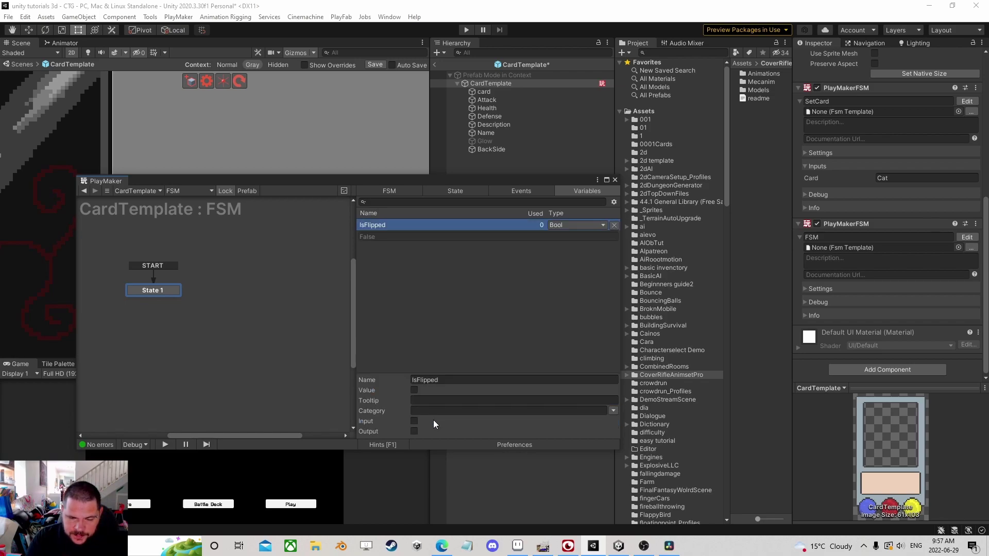
Add a Bool Test action to State 1 and set its Bool Variable to IsFlipped
left_click(162, 291)
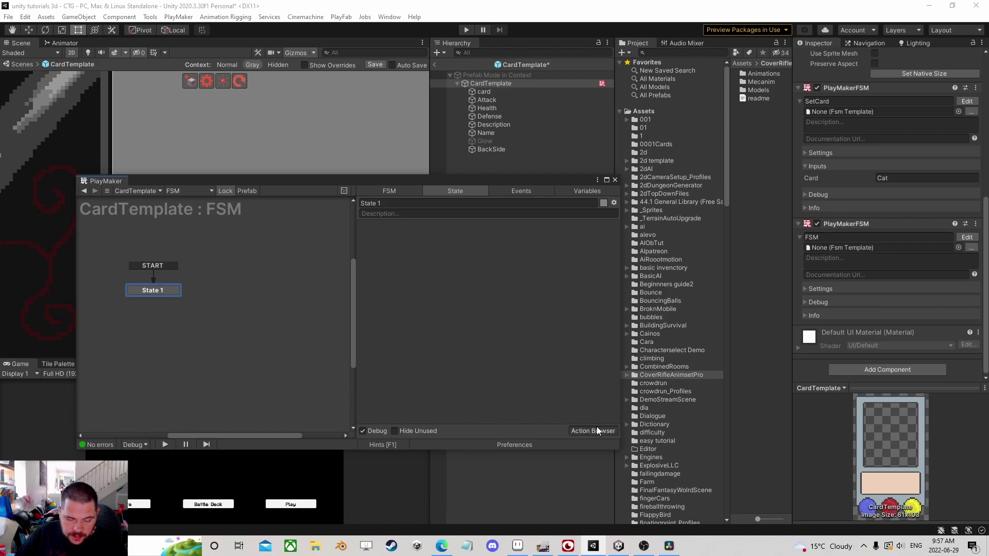
left_click(596, 427)
type("test")
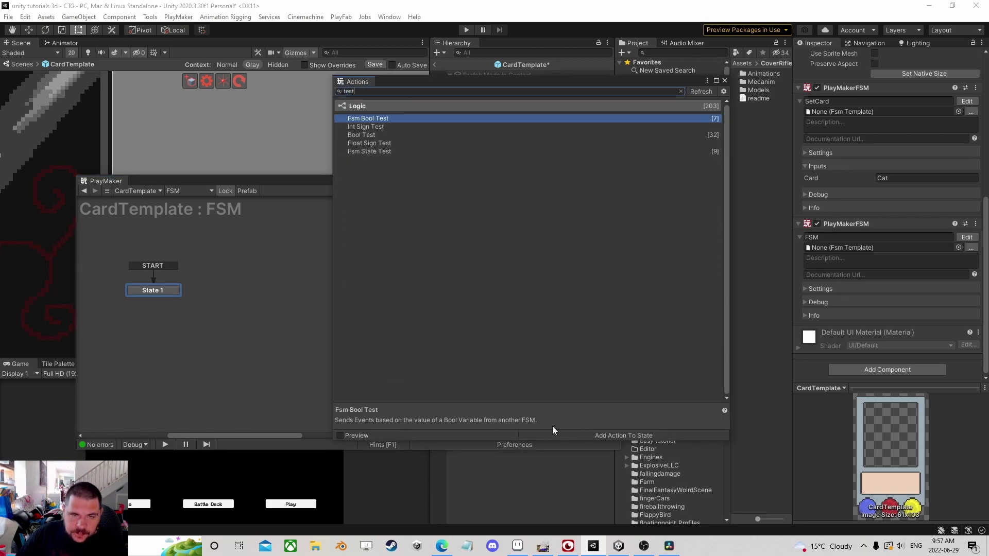
double_click(379, 135)
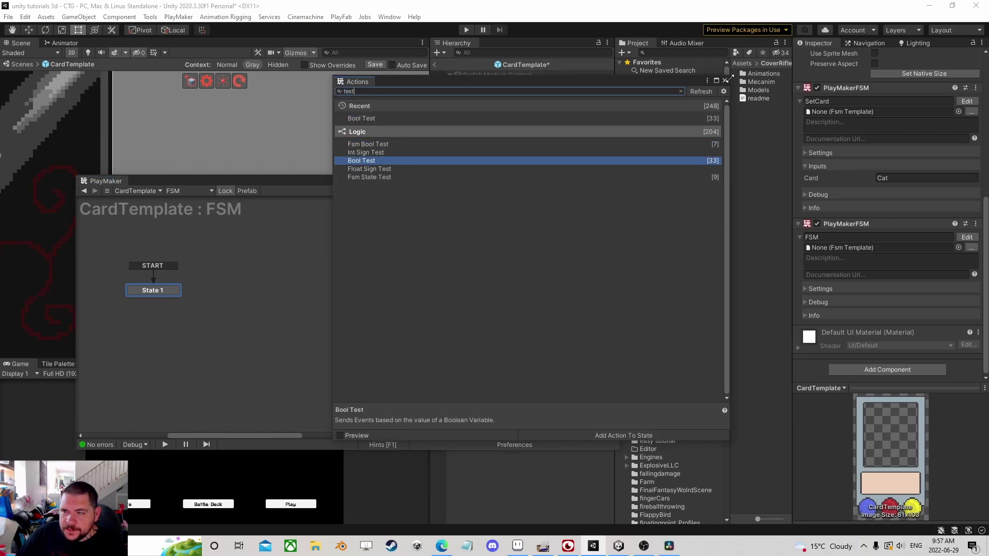
left_click(726, 80)
left_click(486, 239)
left_click(483, 262)
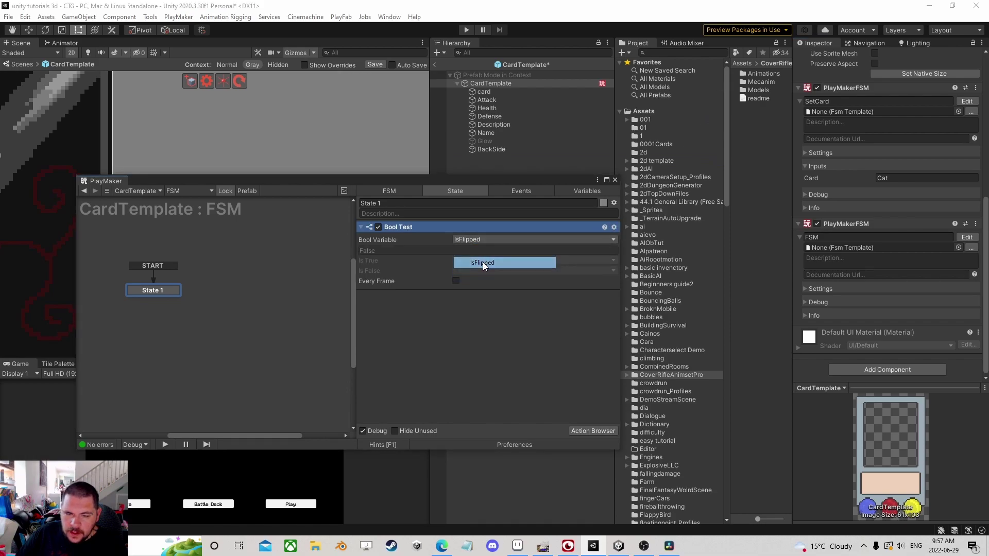
Create new events named true and false for the Bool Test's Is True and Is False outcomes
left_click(475, 261)
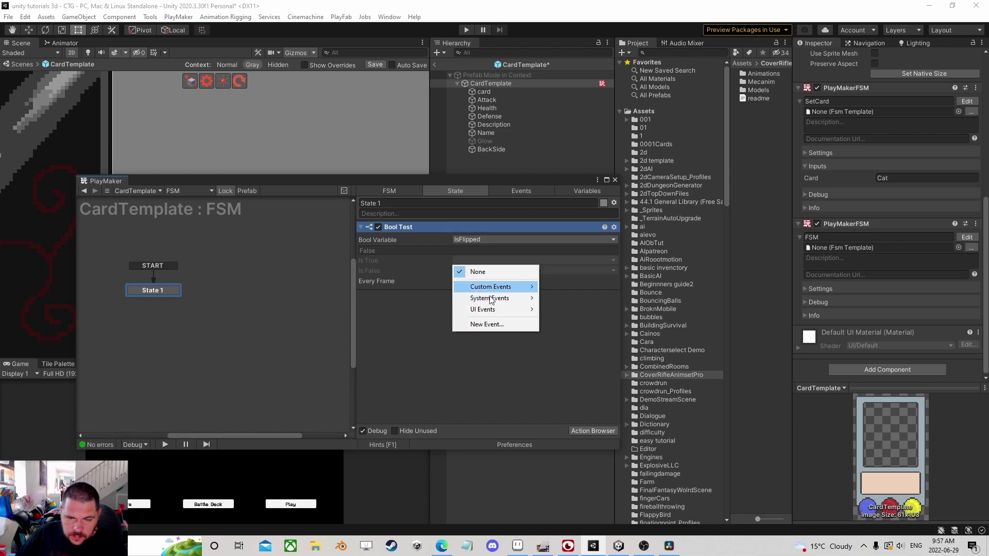
left_click(483, 325)
type("tre")
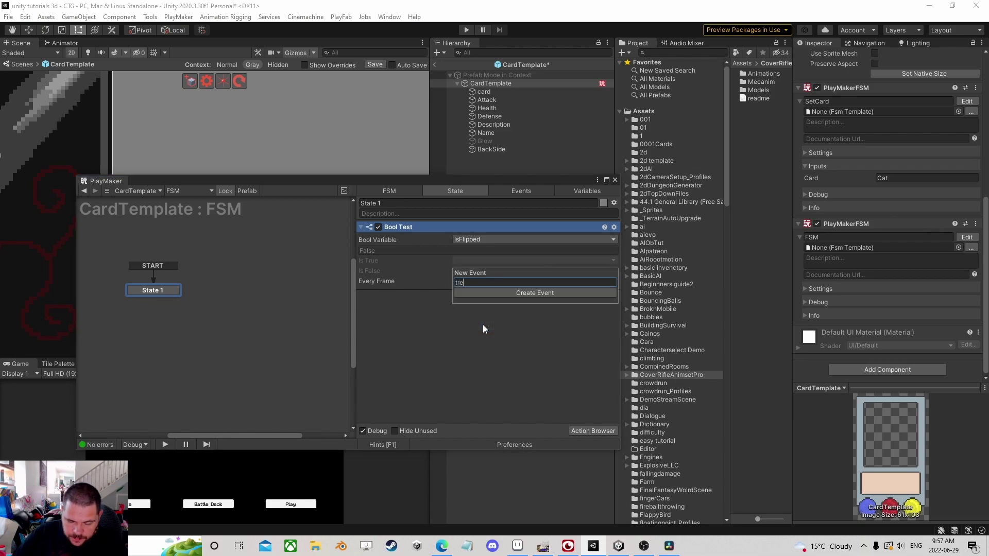
type("ue")
key("Return")
left_click(478, 272)
left_click(502, 345)
type("false")
key("Return")
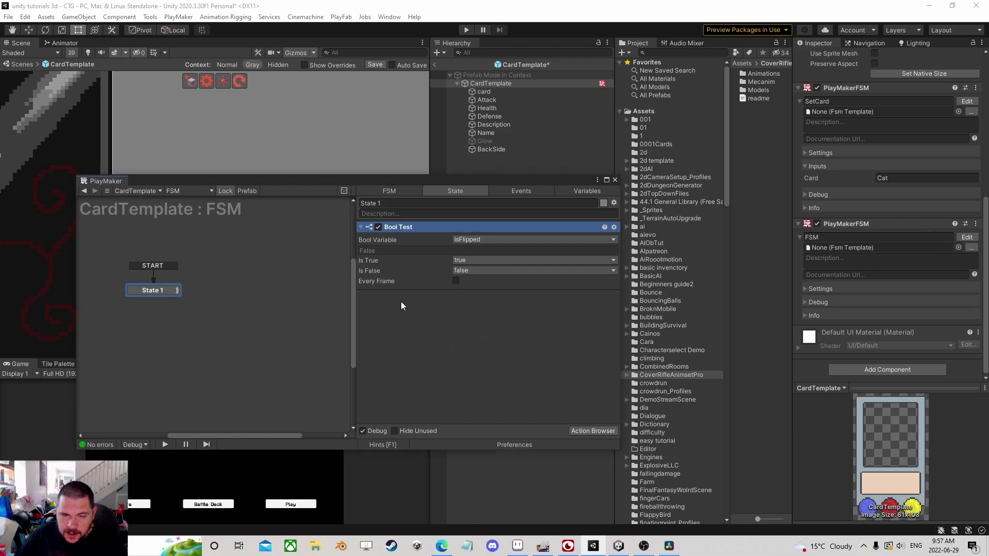
Add transitions for the true and false events to State 1
right_click(159, 290)
mouse_move(252, 296)
left_click(295, 296)
right_click(160, 289)
left_click(301, 308)
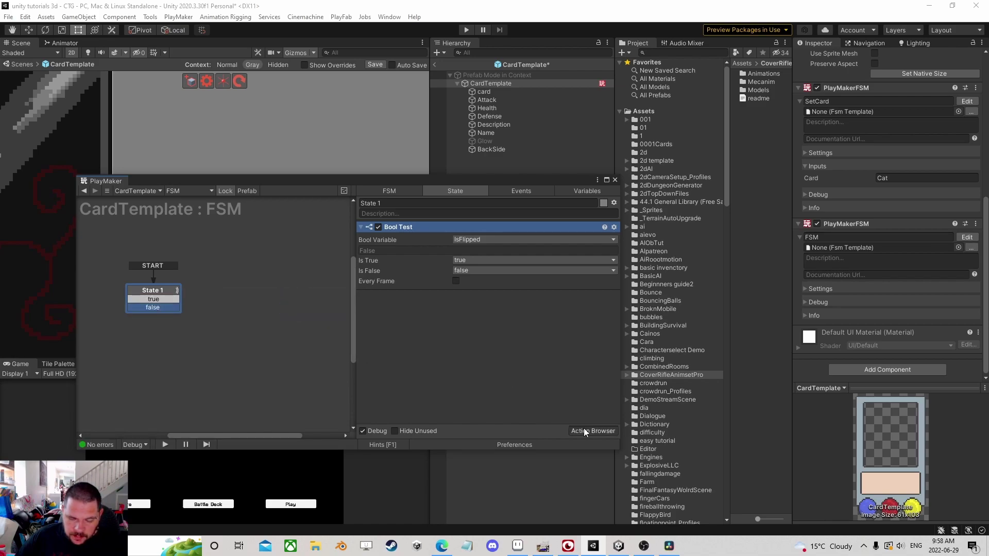
Add an Activate Game Object action to State 1 that activates the BackSide object, with Recursive turned off
left_click(585, 431)
type("activat")
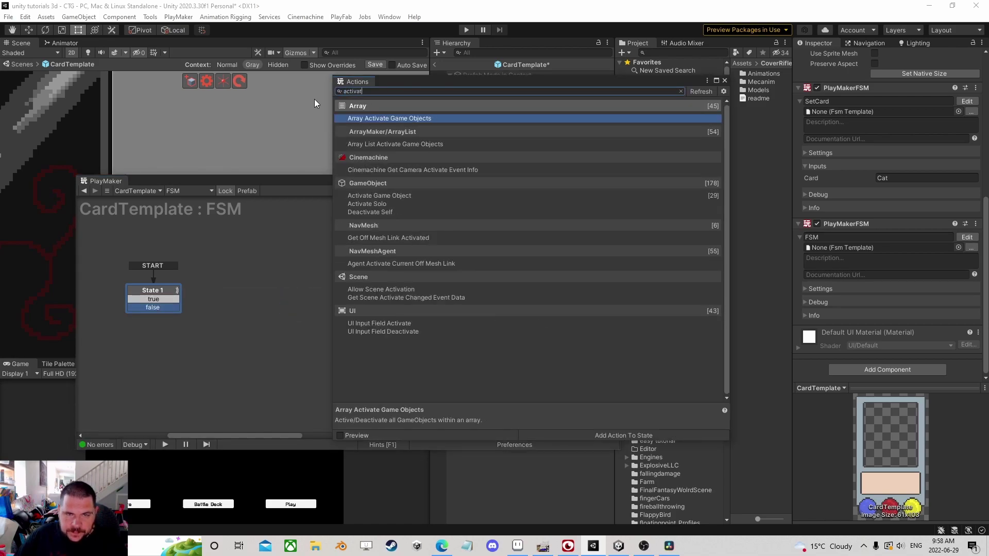
double_click(365, 198)
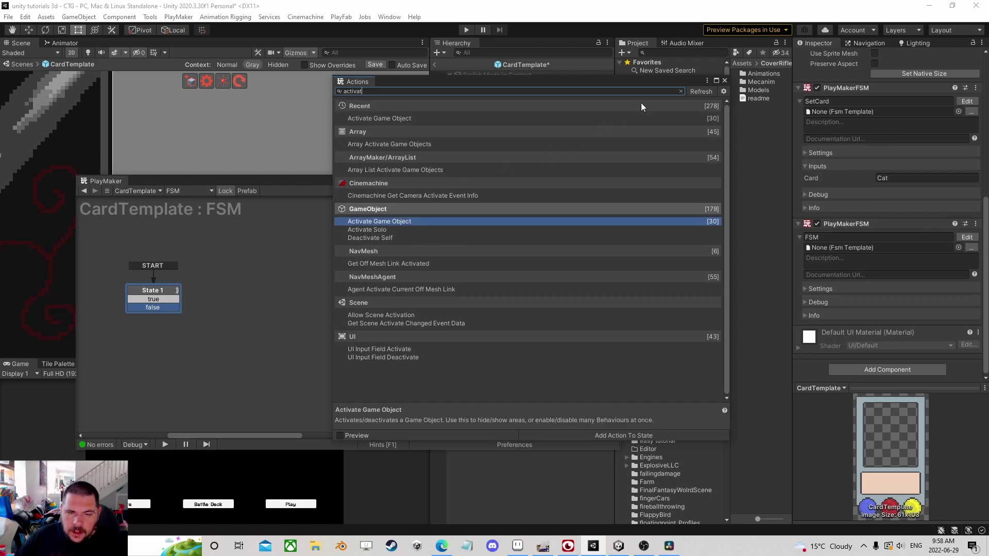
left_click(725, 81)
left_click(478, 240)
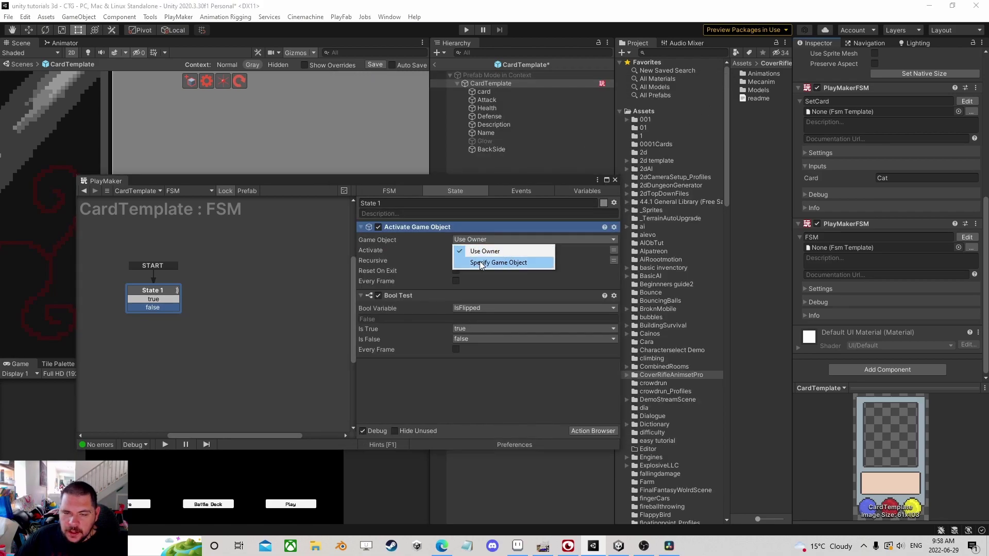
left_click(480, 262)
left_click_drag(490, 149, 485, 252)
left_click(456, 271)
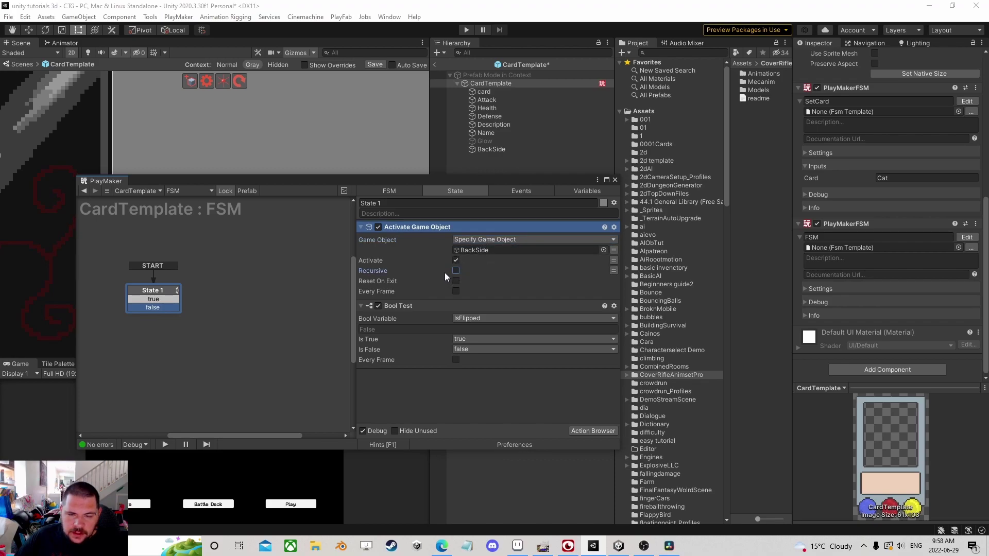
Copy State 1 and paste the duplicate beside it in the graph
right_click(154, 289)
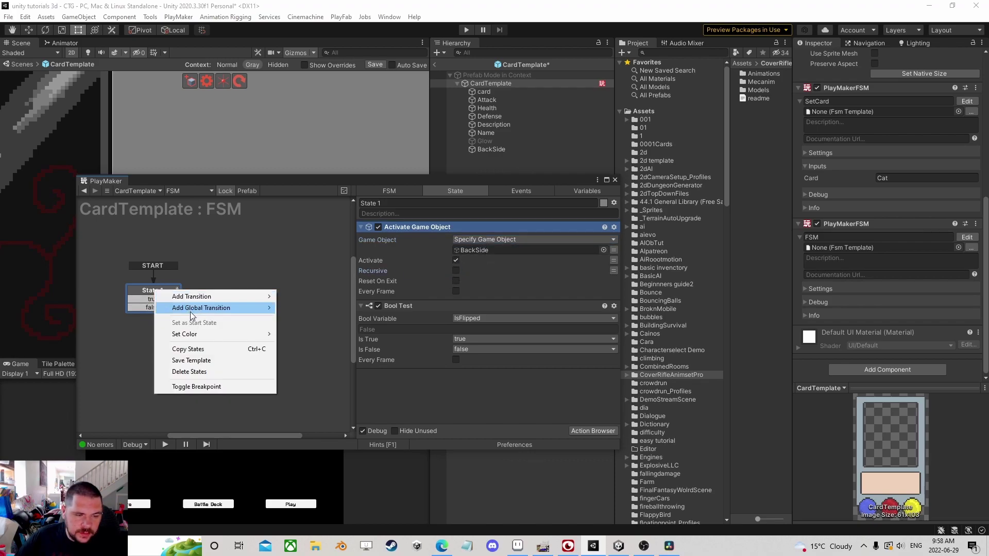
left_click(199, 349)
right_click(222, 287)
left_click(232, 303)
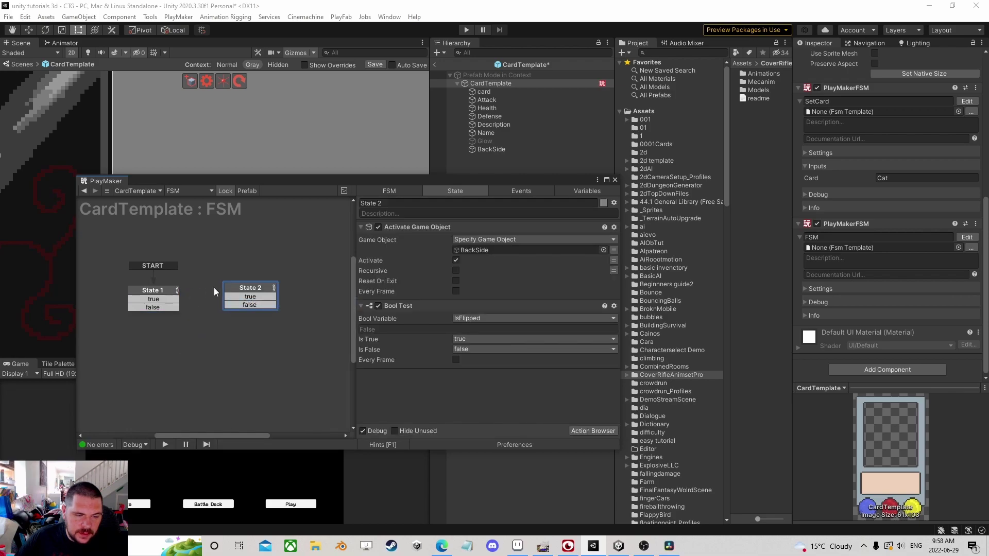
Link State 1's true transition to State 2 and State 2's false transition to State 1, and delete each state's other transition
left_click_drag(235, 286, 141, 304)
right_click(156, 308)
left_click(196, 454)
right_click(246, 301)
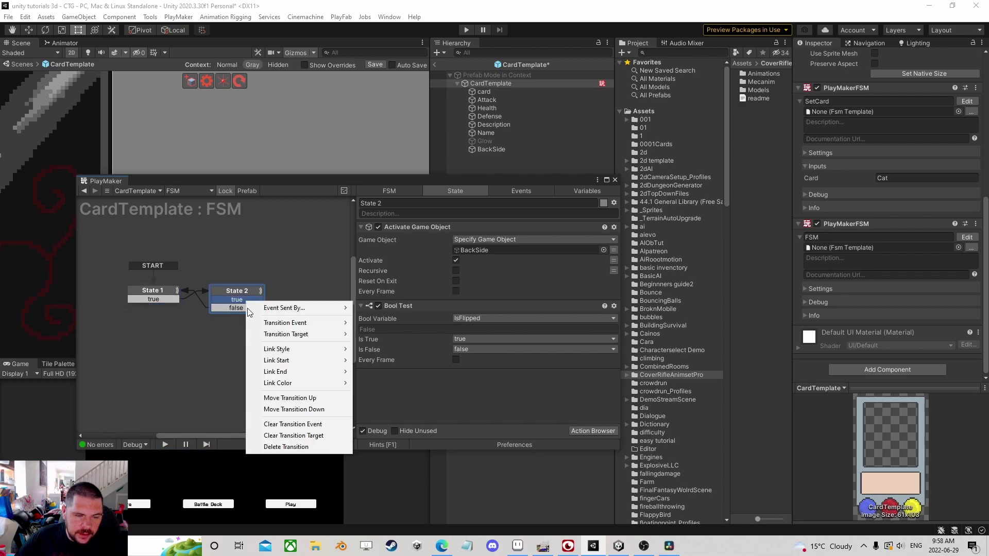
left_click(277, 447)
Set the Bool Test's Is False event to none in State 1 and Is True to none in State 2, with Every Frame enabled in both
left_click(156, 291)
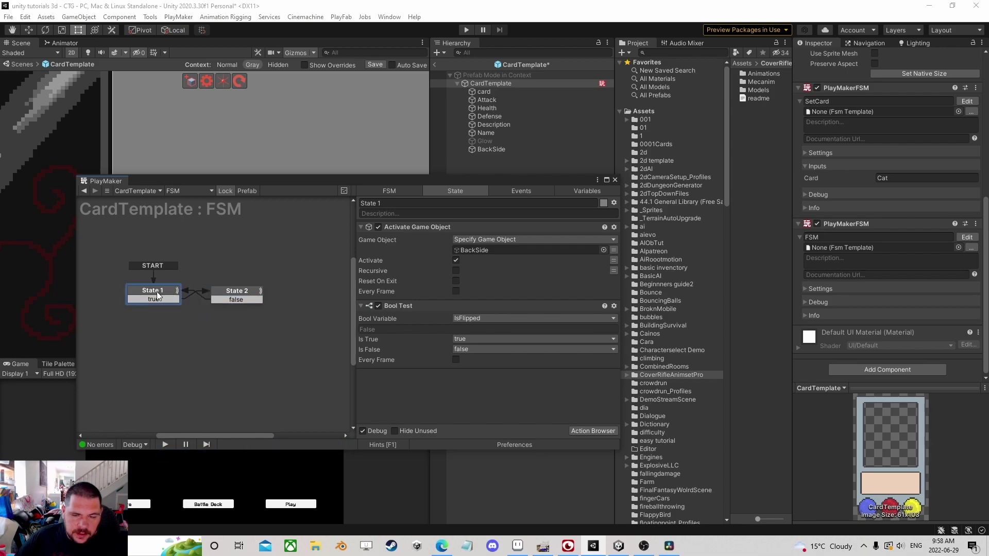
left_click(457, 349)
left_click(478, 360)
left_click(236, 292)
left_click(468, 338)
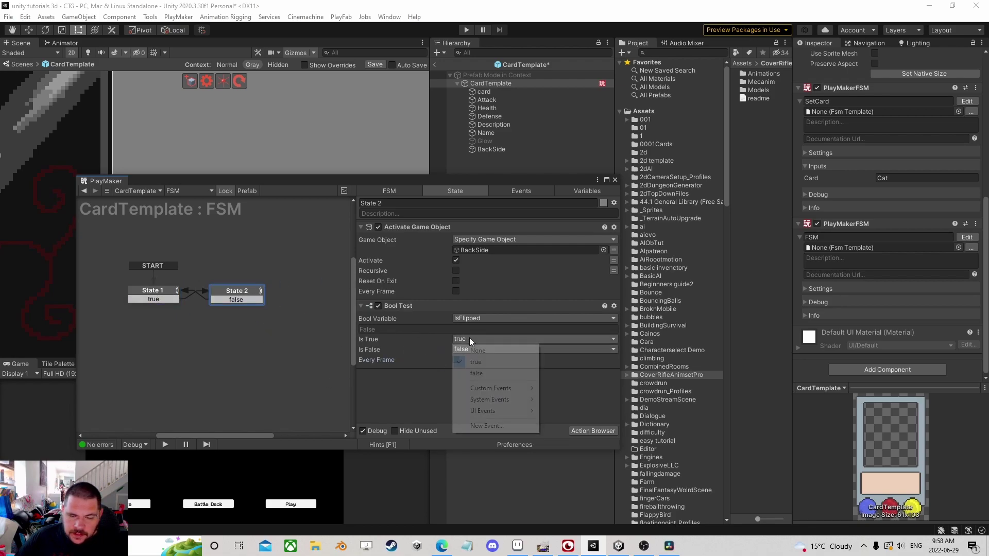
left_click(467, 351)
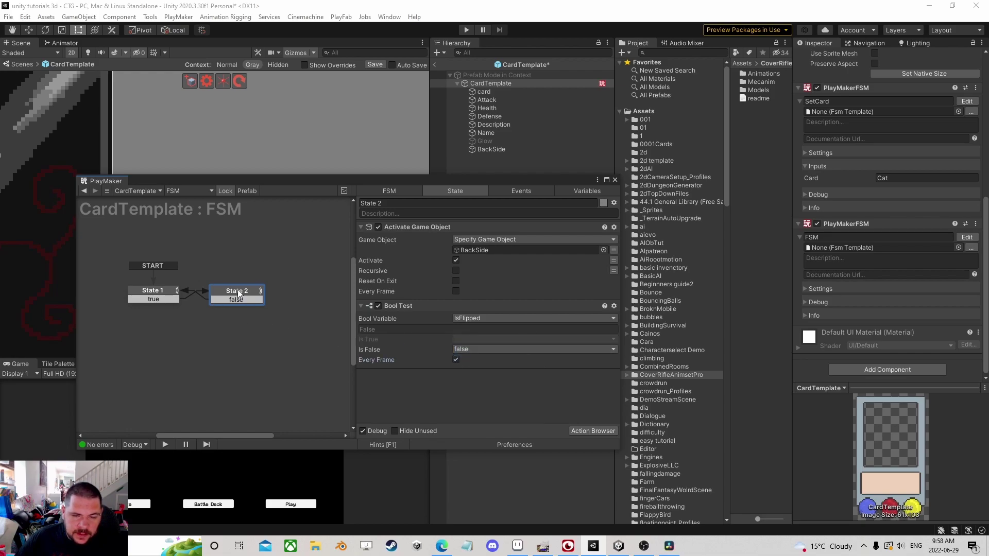
Turn Activate off in State 2 while leaving it on in State 1, and save the CardTemplate prefab
left_click(155, 293)
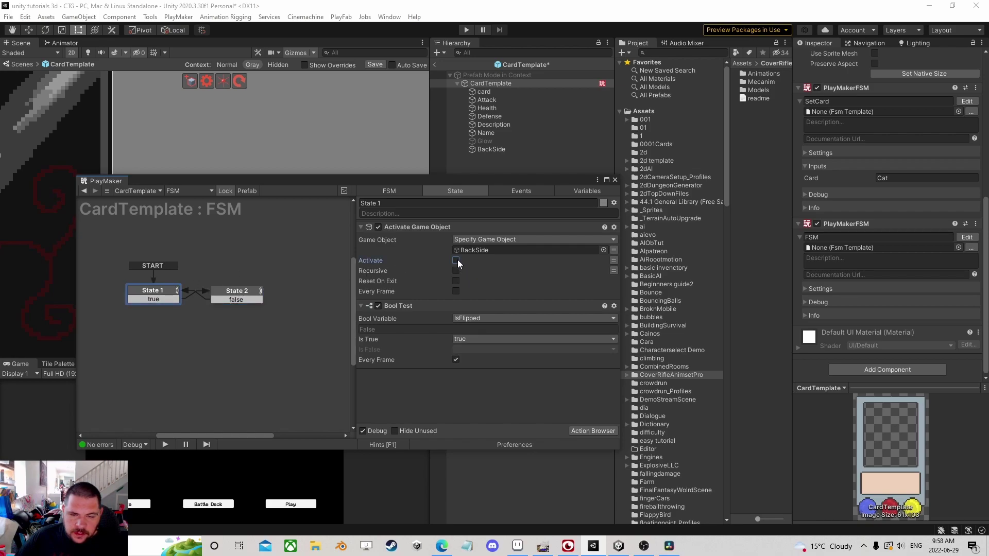
left_click(243, 298)
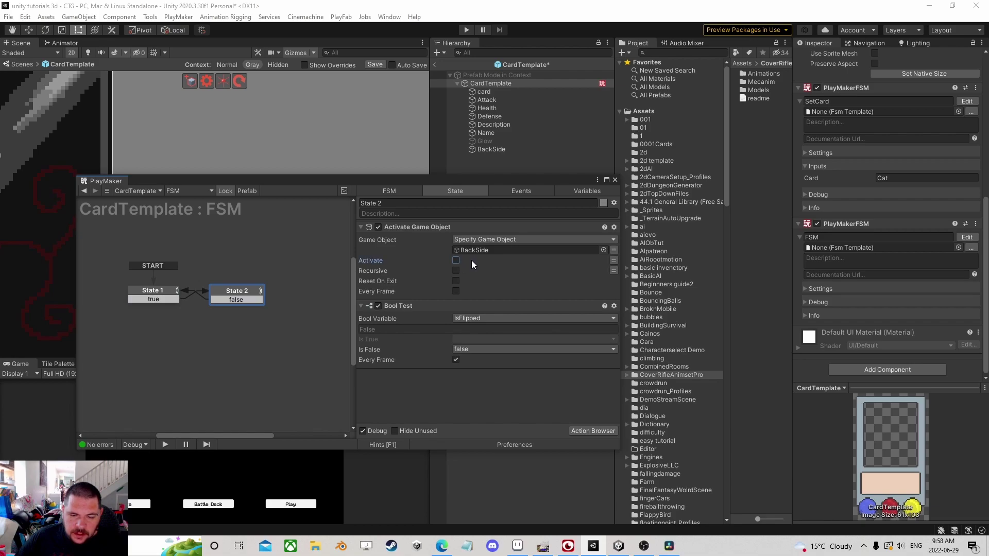
left_click(152, 291)
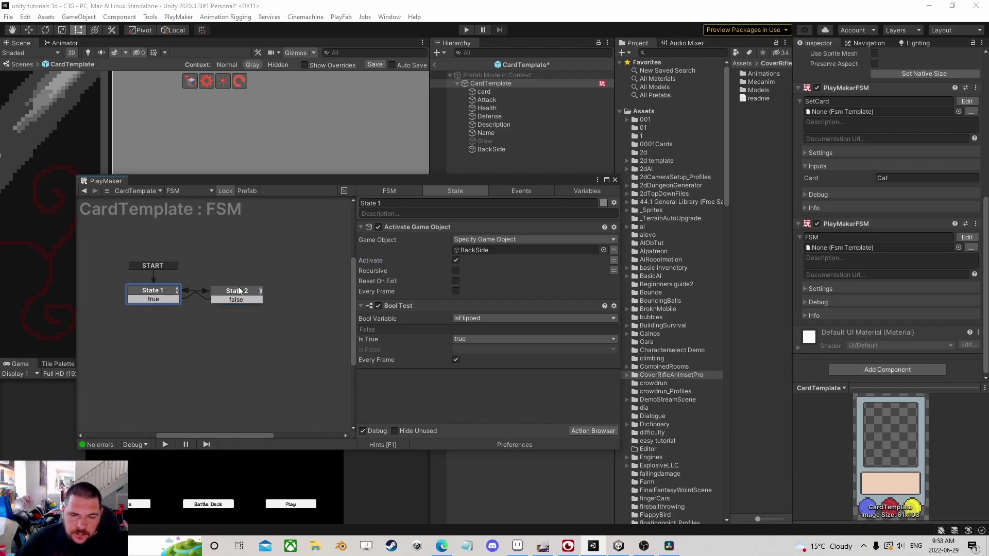
left_click(614, 180)
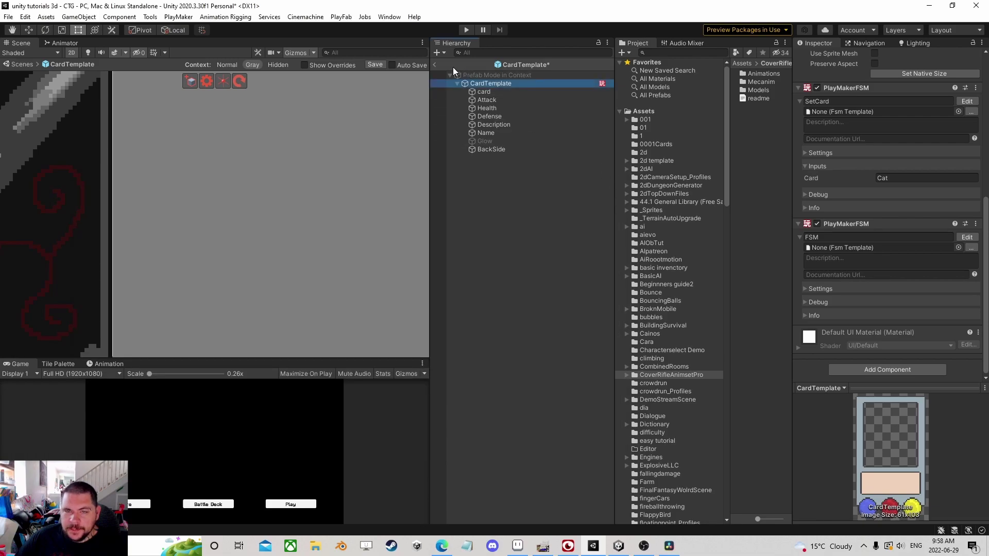
left_click(375, 64)
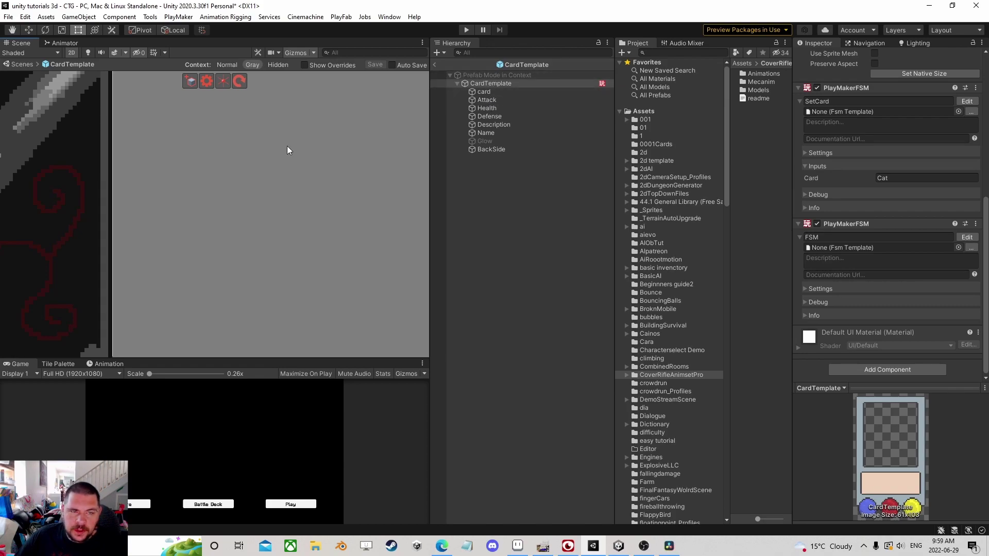
Add a TextMeshPro UI text object as a child of CardTemplate
scroll(181, 149, "down", 5)
middle_click_drag(161, 147, 308, 168)
scroll(289, 163, "up", 5)
scroll(308, 168, "up", 4)
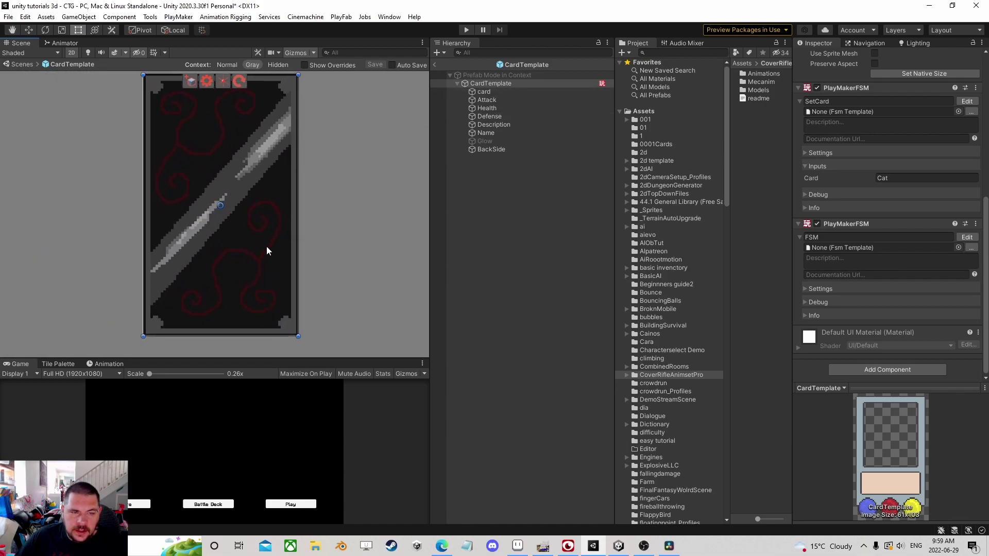
right_click(487, 85)
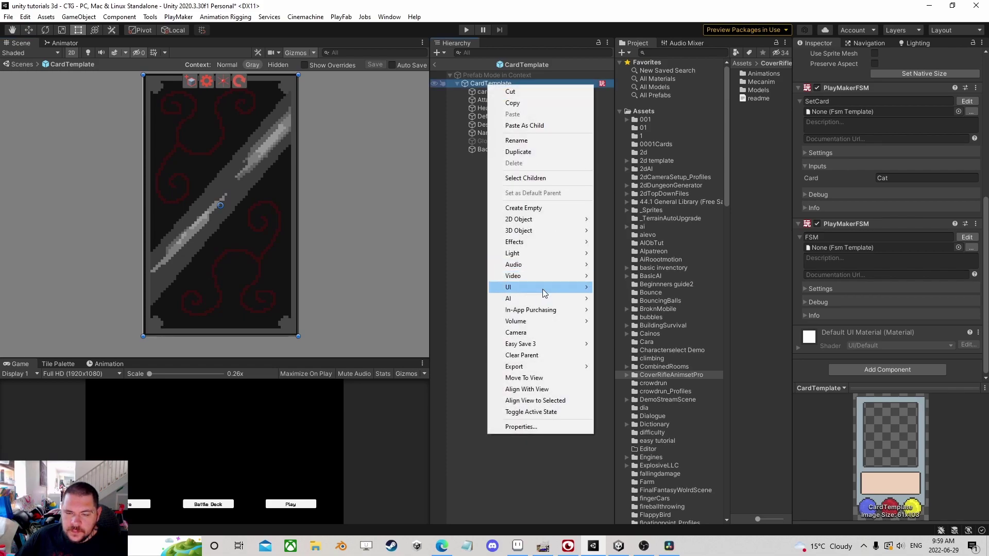
mouse_move(541, 290)
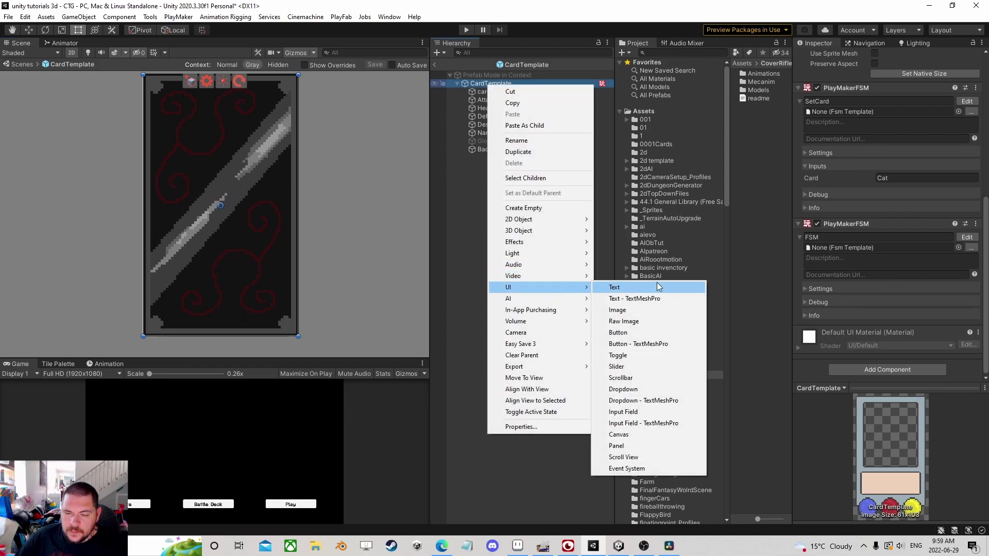
left_click(659, 298)
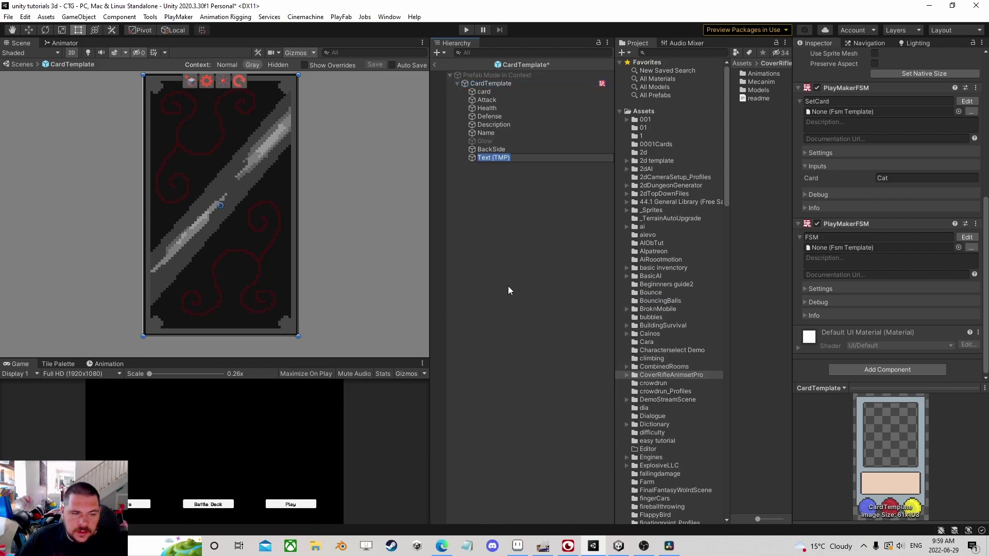
Set the new text's font asset to LiberationSans SDF Outline
scroll(144, 130, "down", 1)
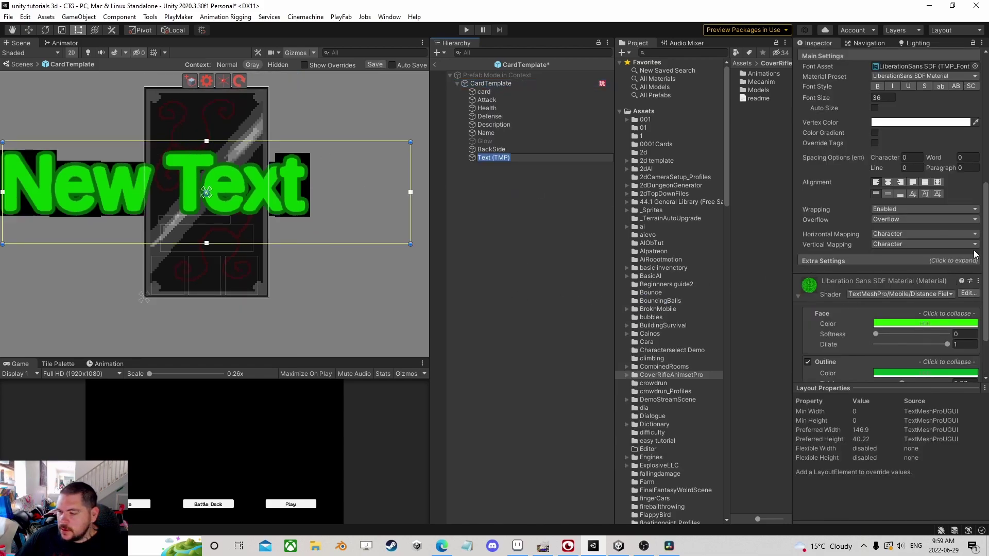
scroll(927, 185, "up", 3)
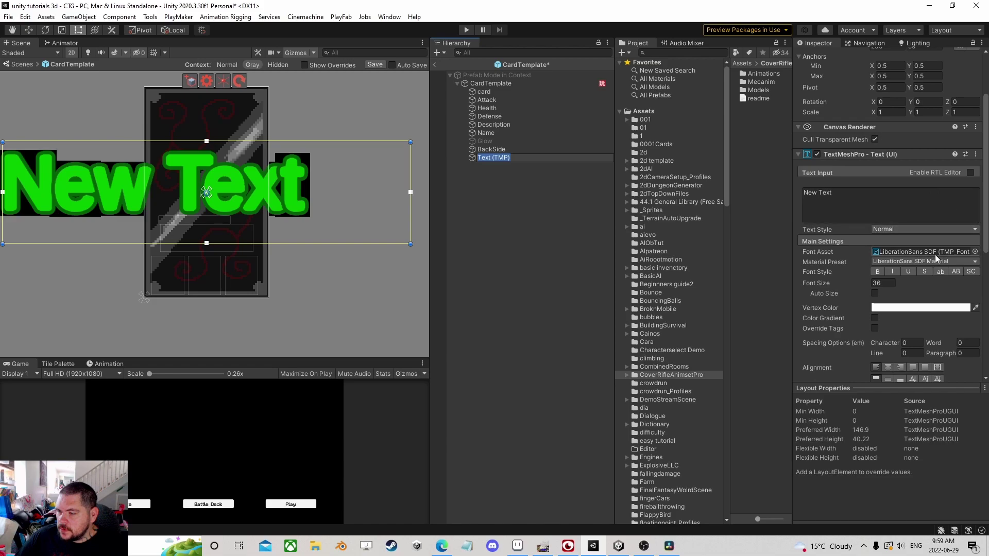
left_click(975, 251)
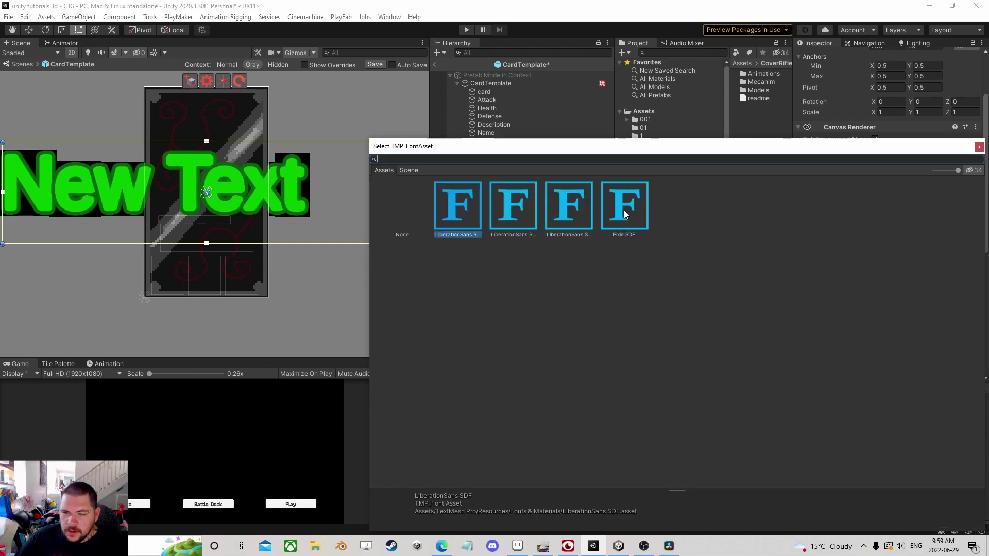
left_click(624, 210)
left_click(565, 210)
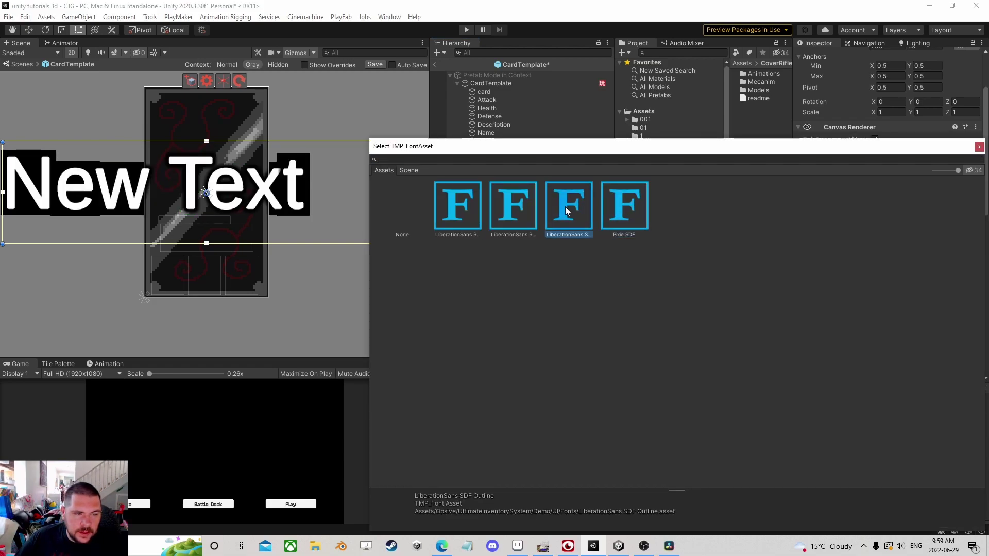
left_click(978, 147)
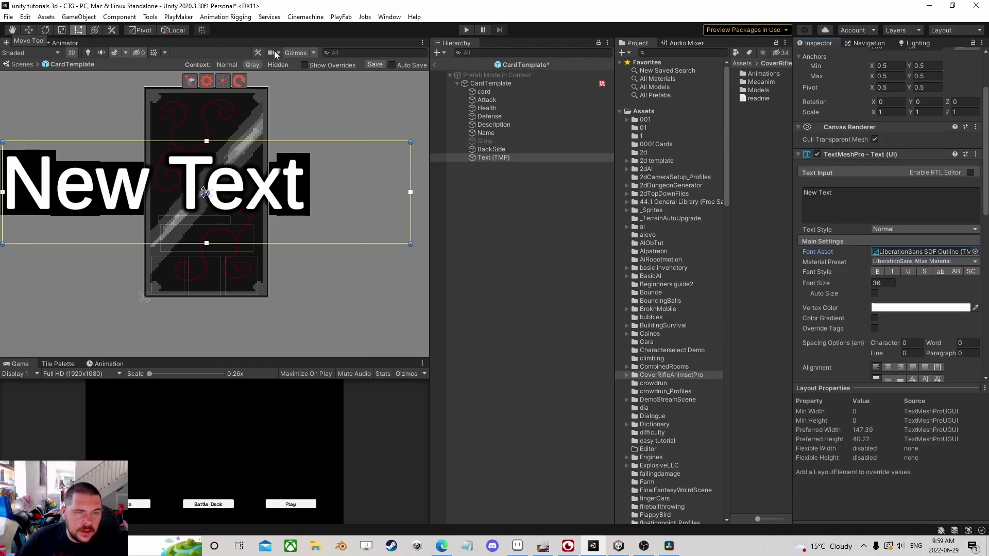
Resize the text box to the card's width, about 61 by 18, and place it just below the card at about Y -59
left_click_drag(410, 143, 269, 135)
middle_click_drag(237, 166, 334, 172)
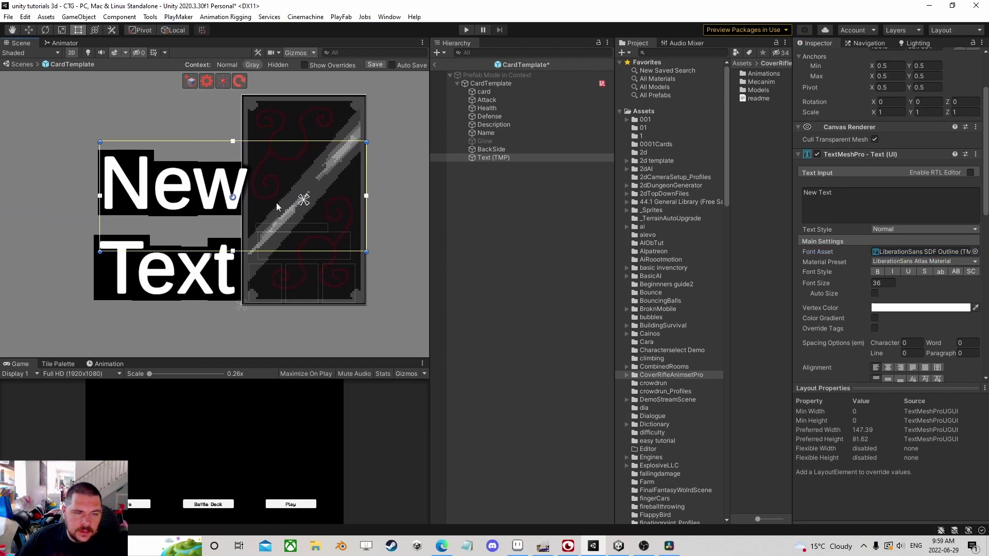
left_click_drag(101, 141, 242, 160)
left_click_drag(364, 252, 366, 196)
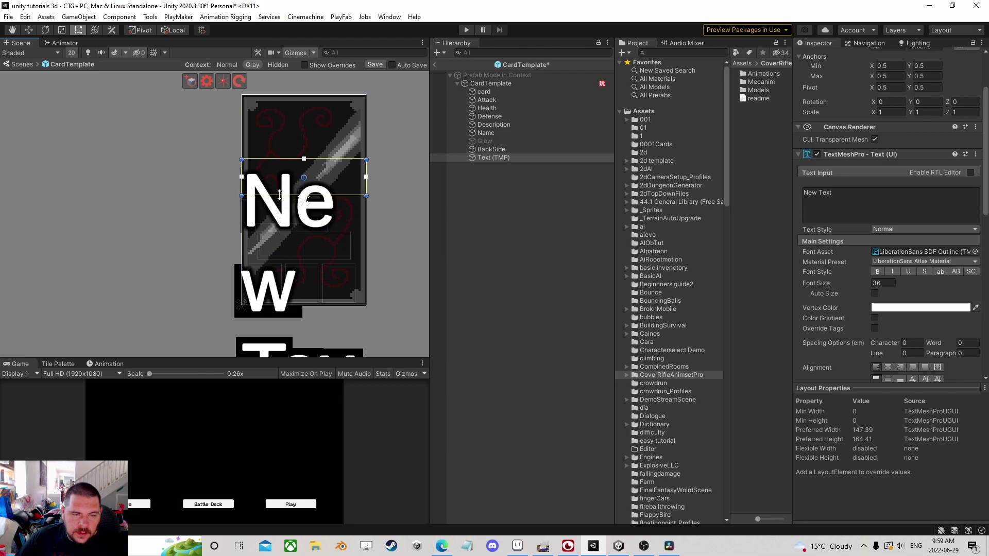
left_click(28, 31)
left_click_drag(305, 163, 327, 279)
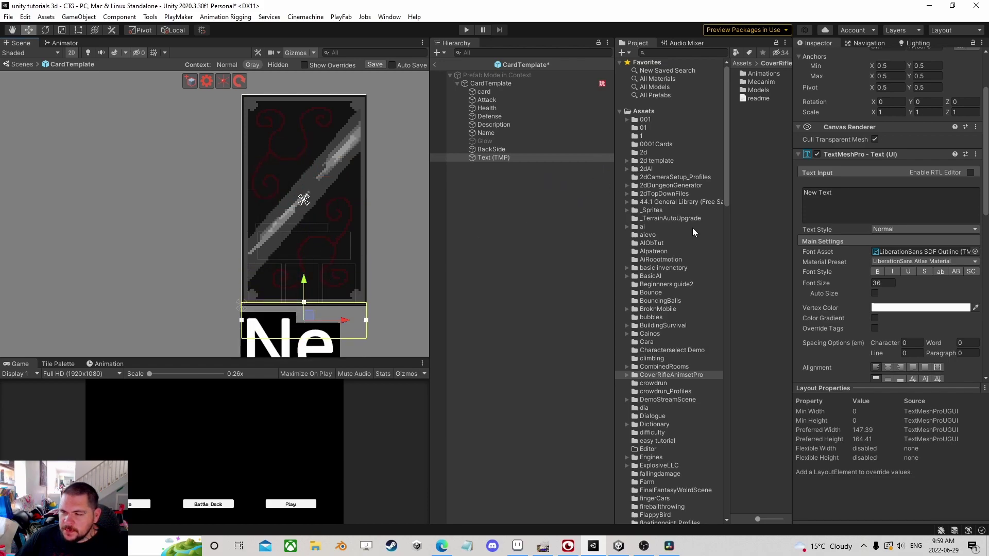
Set the text to 0000 at font size 13.98, aligned to the center and middle of its box
scroll(354, 238, "down", 1)
middle_click_drag(353, 238, 247, 216)
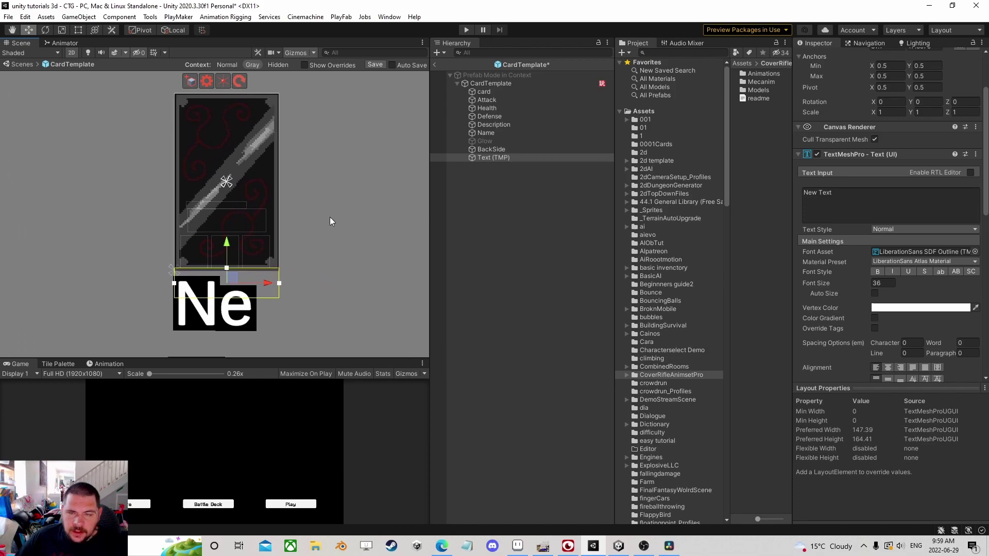
left_click_drag(878, 283, 487, 302)
left_click(834, 198)
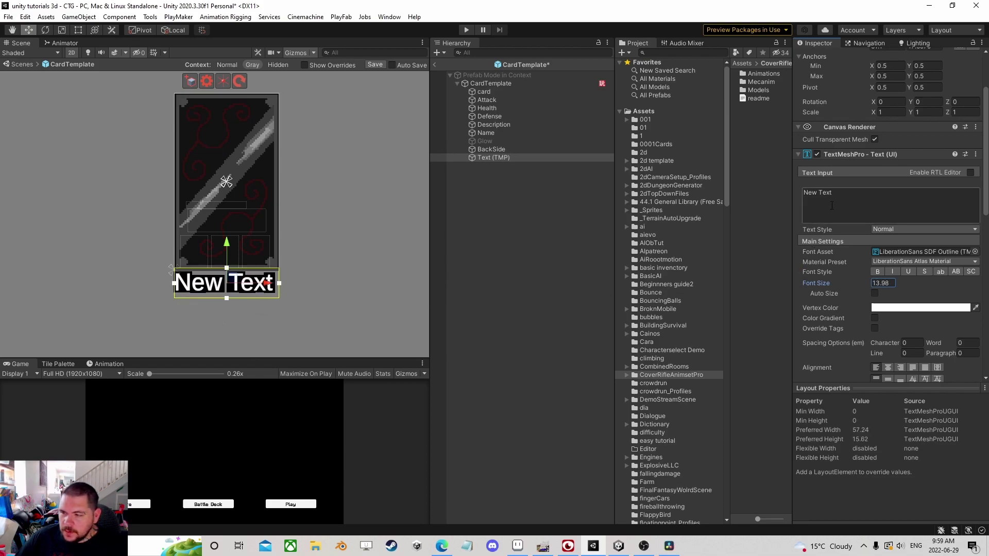
type("0000")
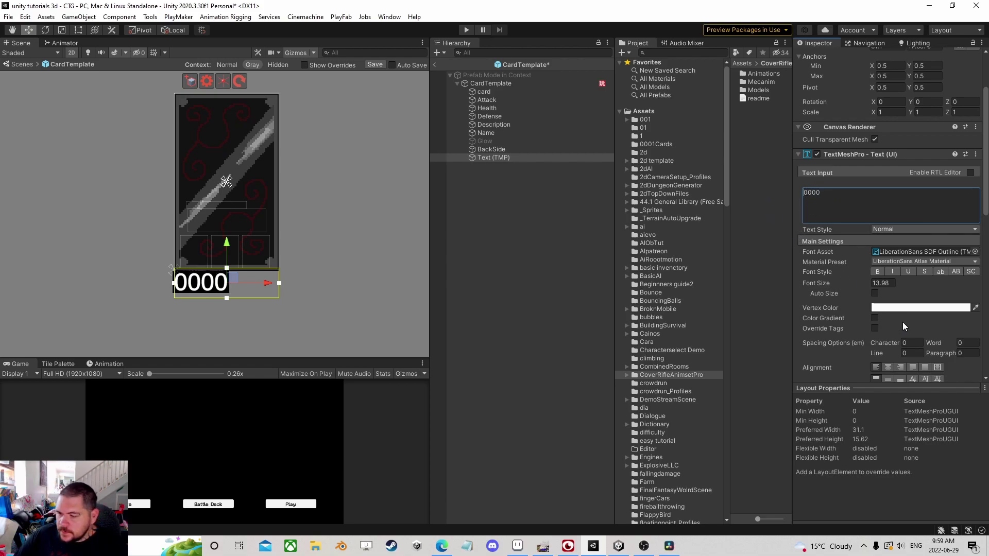
left_click(888, 366)
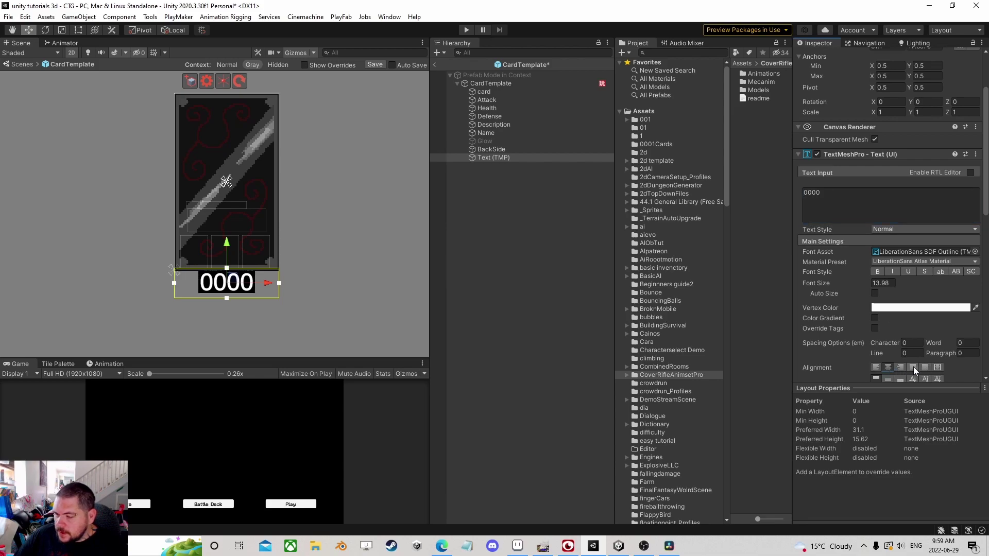
left_click(892, 379)
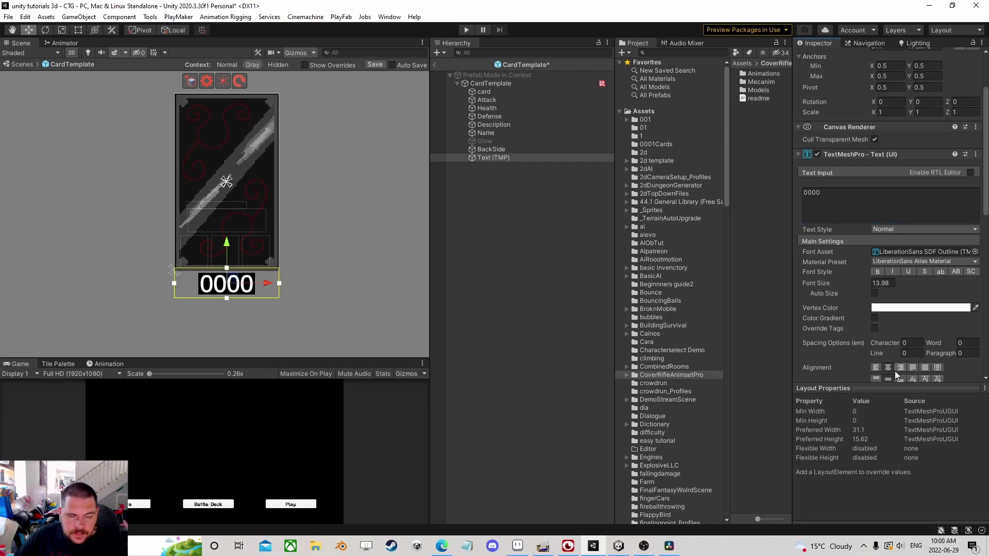
Rename the Text (TMP) object as PriceTag
scroll(881, 347, "down", 5)
scroll(885, 321, "down", 5)
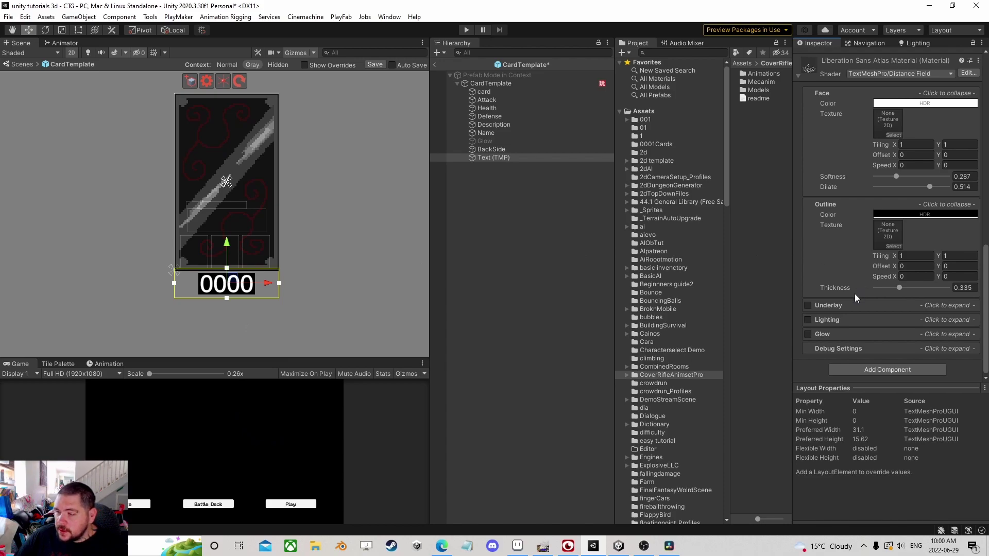
scroll(855, 294, "up", 10)
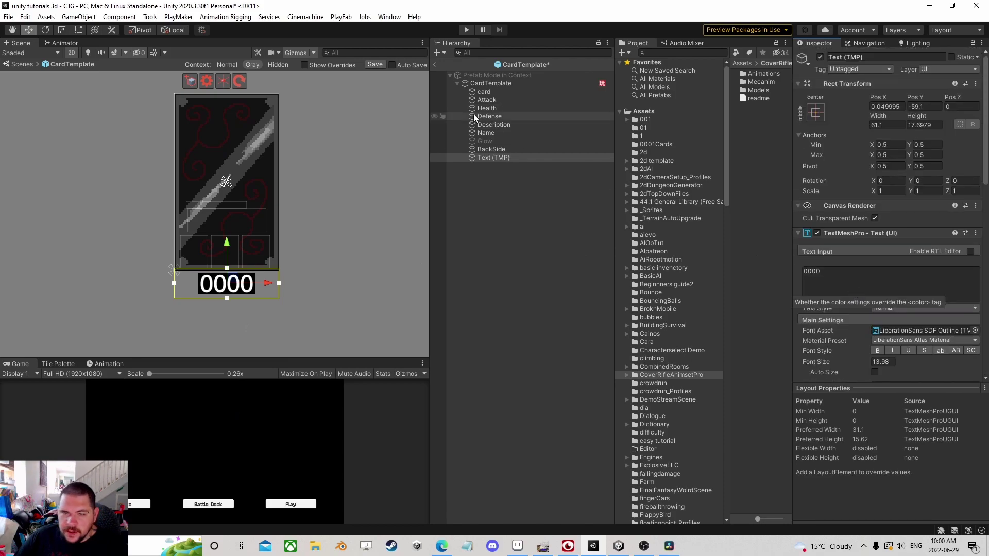
left_click(493, 157)
left_click(494, 157)
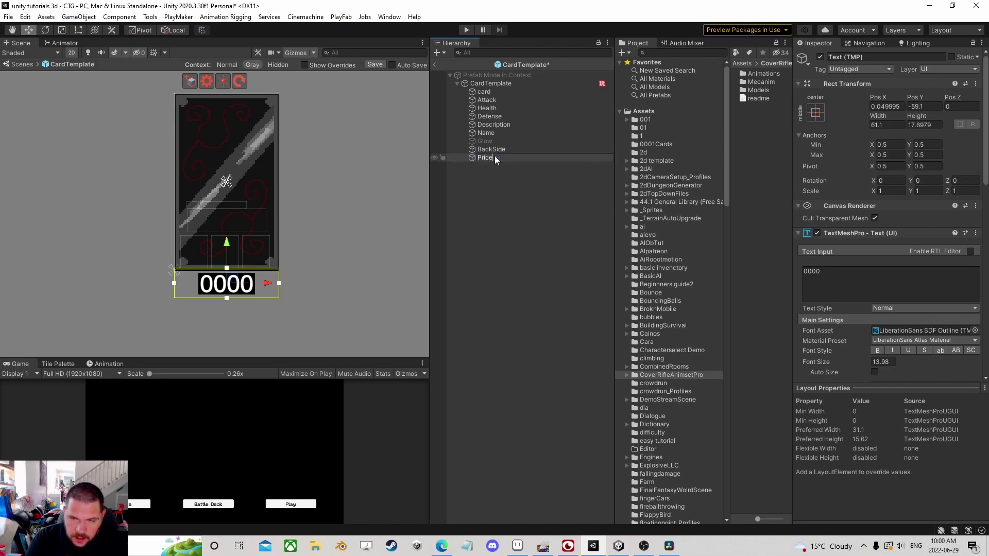
type("PriceTag")
key("Return")
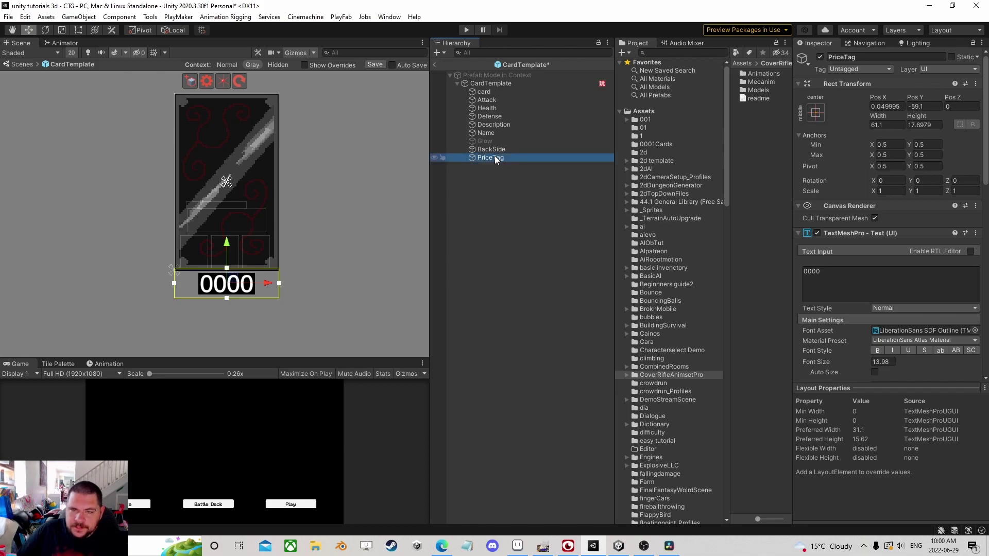
Deactivate the PriceTag object and save the CardTemplate prefab
left_click(821, 56)
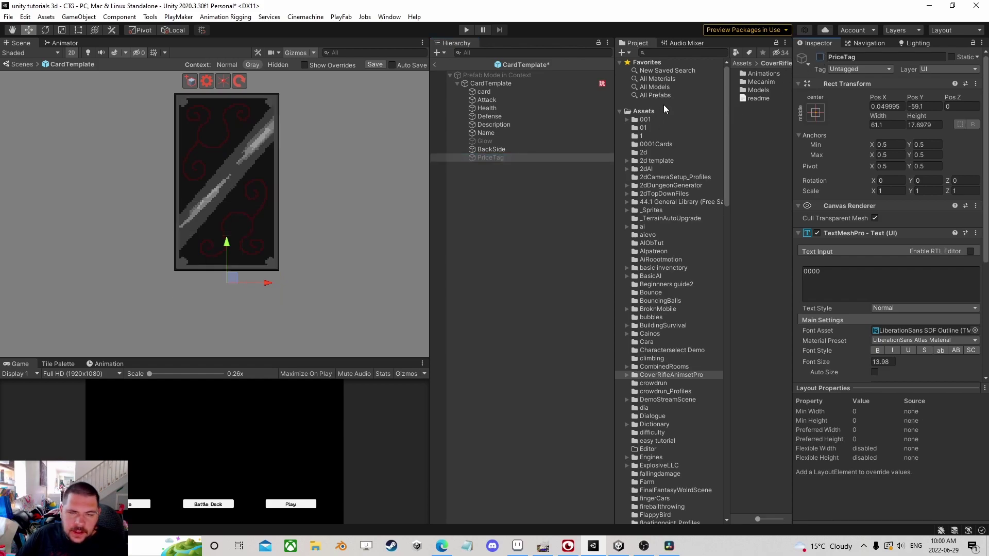
left_click(375, 64)
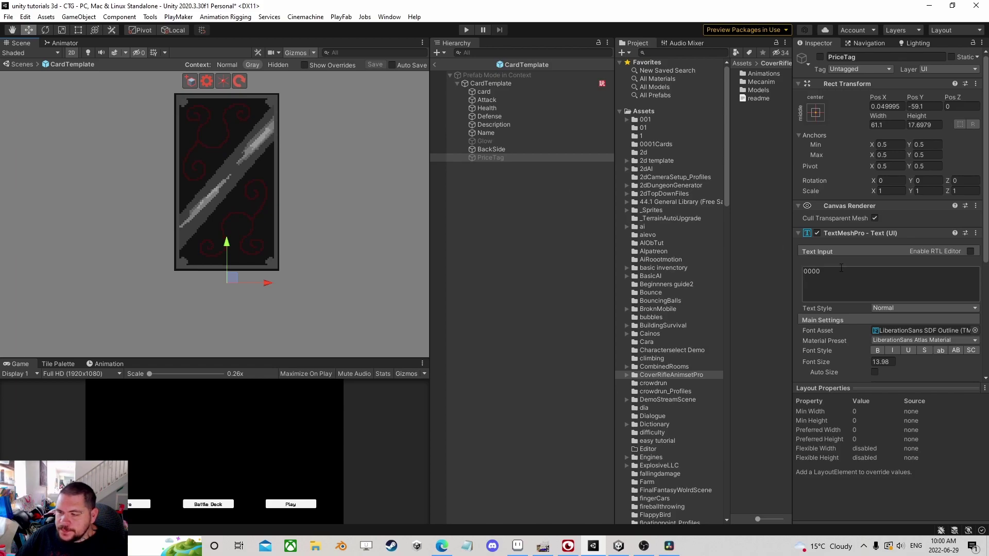
Turn off Raycast Target on the PriceTag text and on the BackSide image
scroll(854, 280, "down", 4)
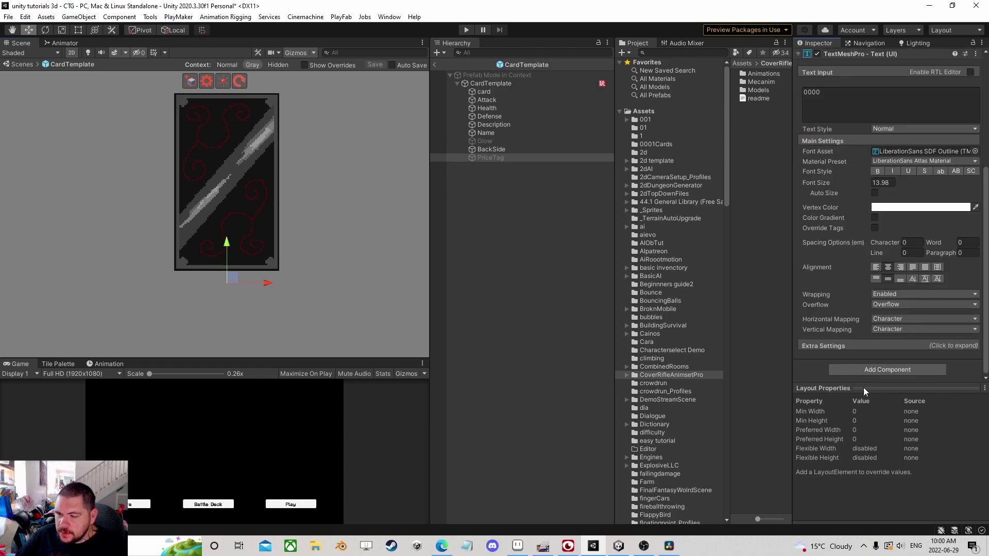
scroll(867, 383, "up", 3)
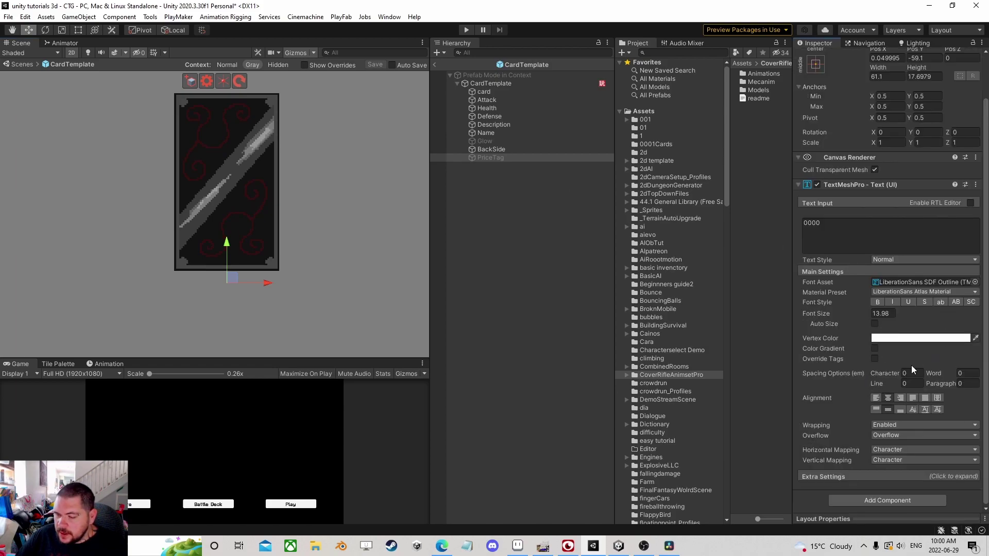
left_click(824, 477)
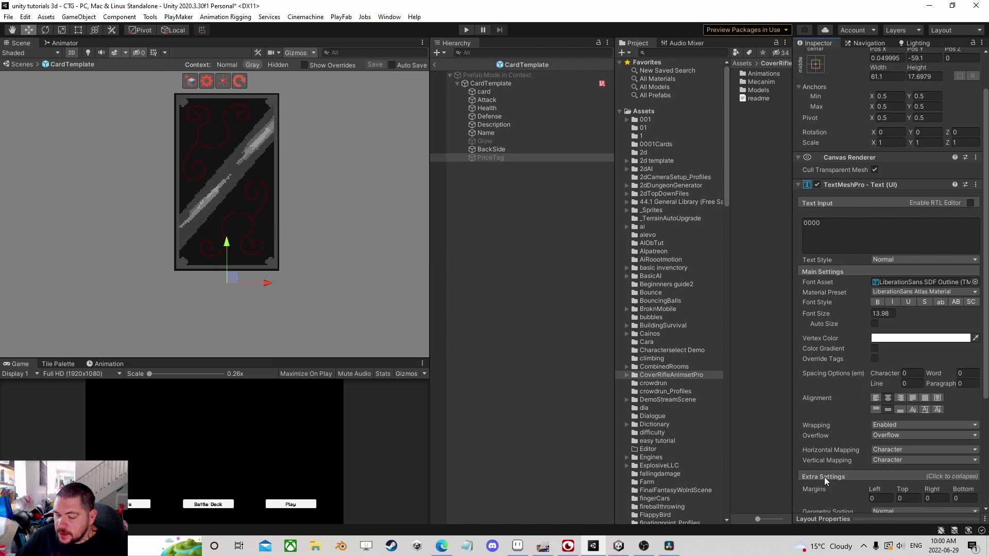
scroll(825, 423, "down", 4)
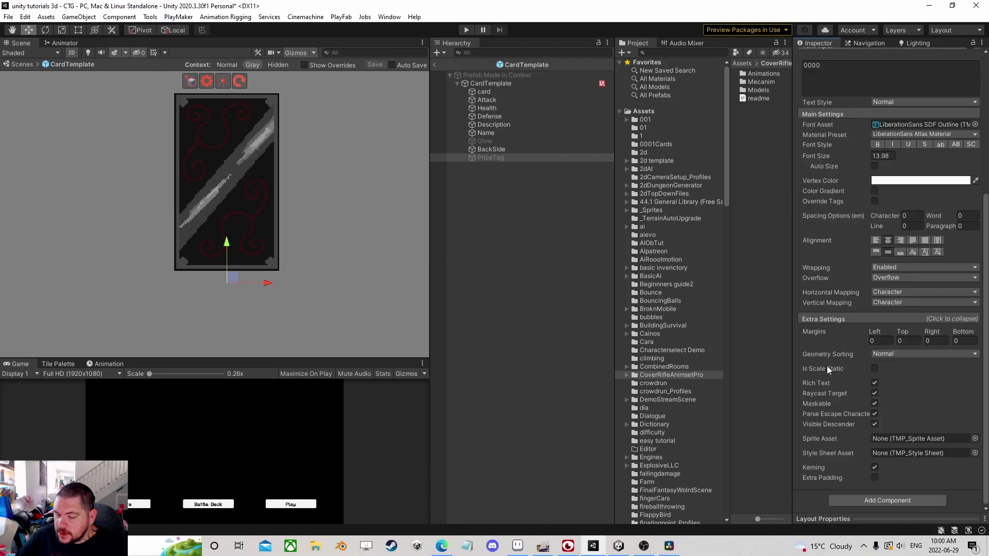
left_click(874, 394)
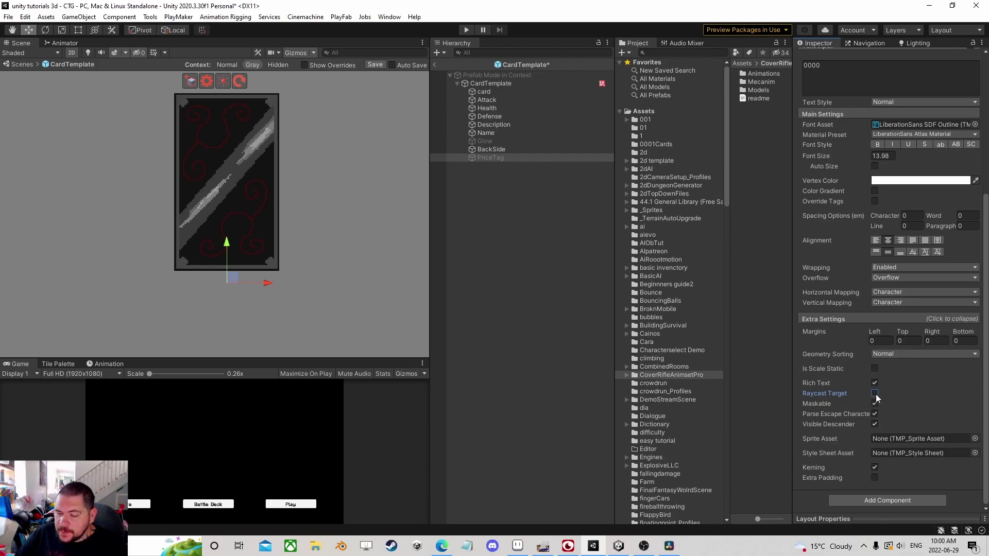
left_click(490, 149)
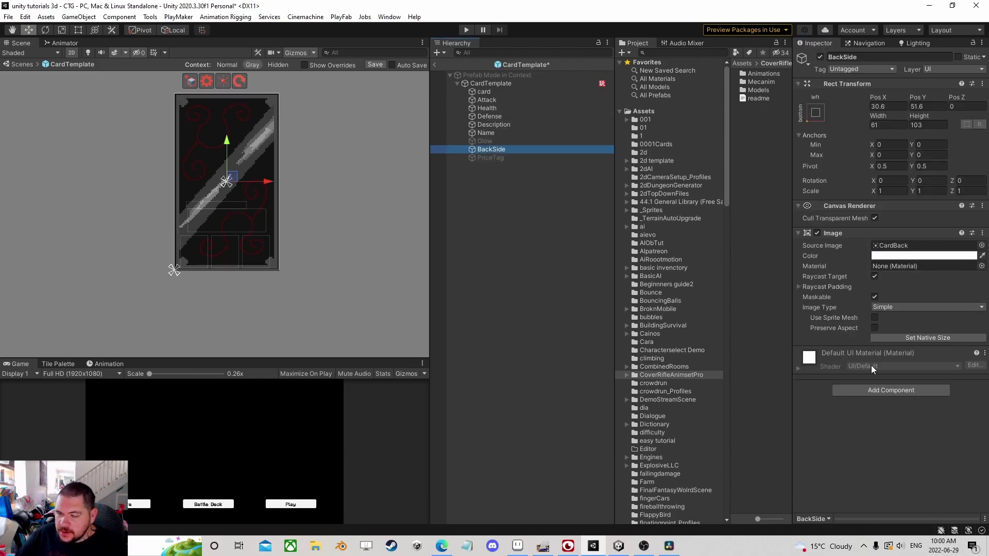
left_click(875, 276)
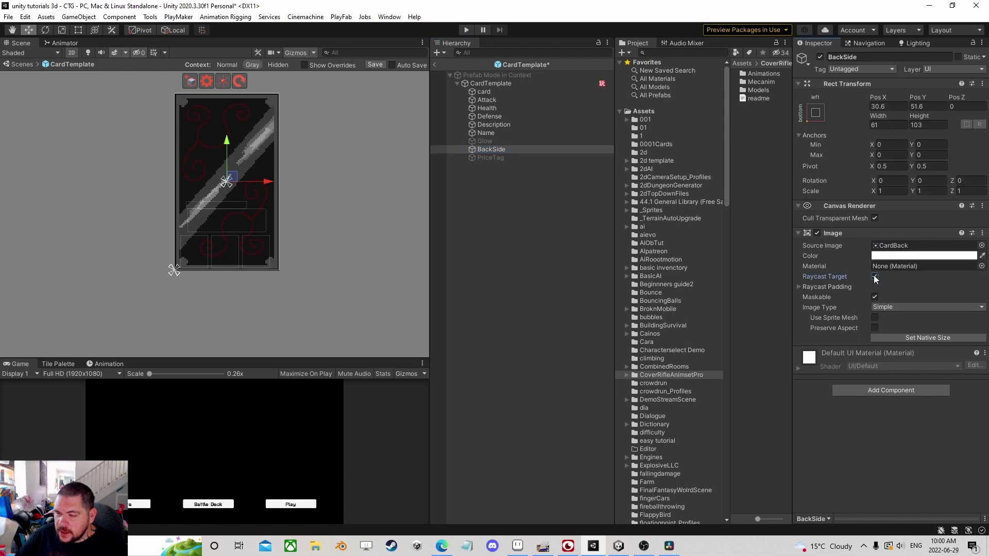
Check the Raycast Target setting on the card's other text objects, the card image and the CardTemplate root
left_click(497, 133)
scroll(845, 348, "down", 10)
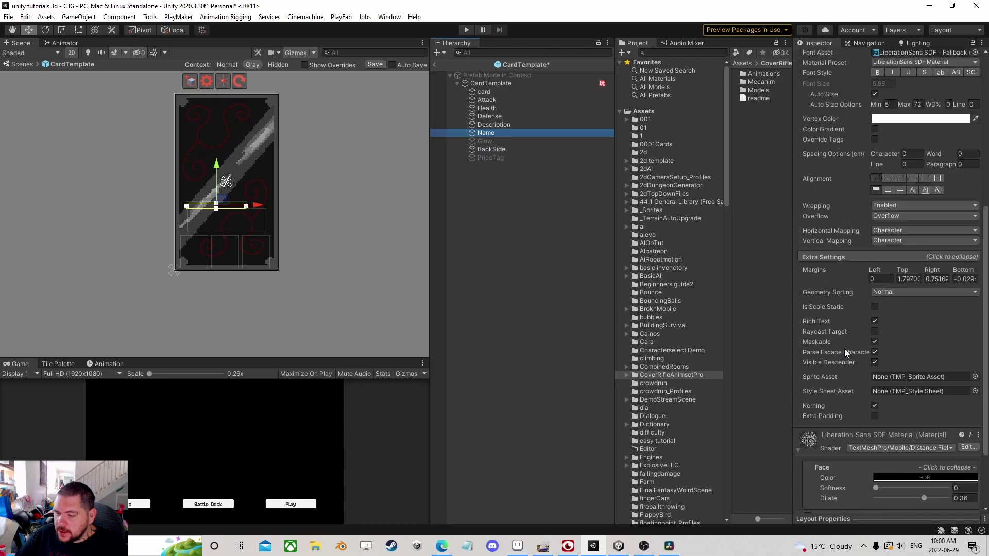
left_click(495, 124)
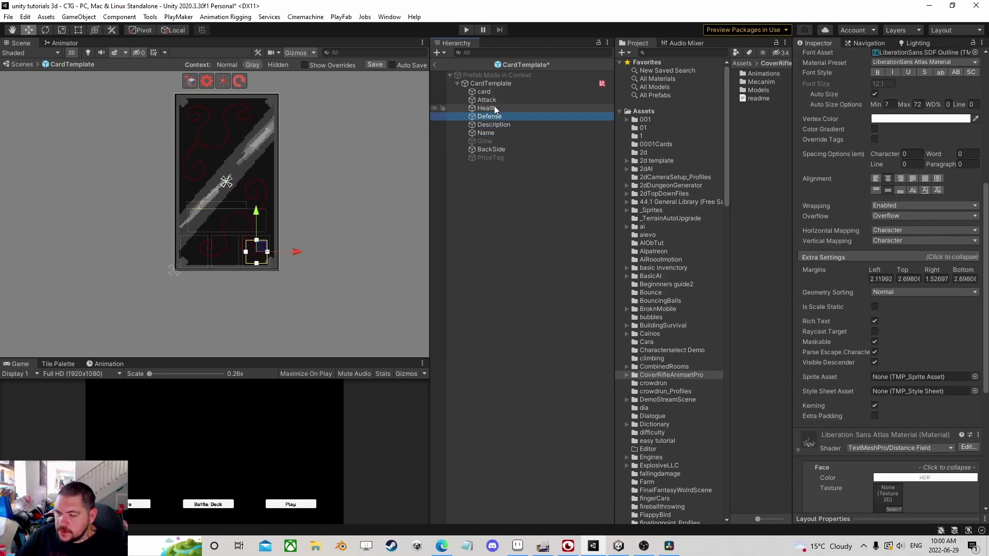
left_click(493, 109)
left_click(491, 98)
left_click(481, 85)
left_click(484, 91)
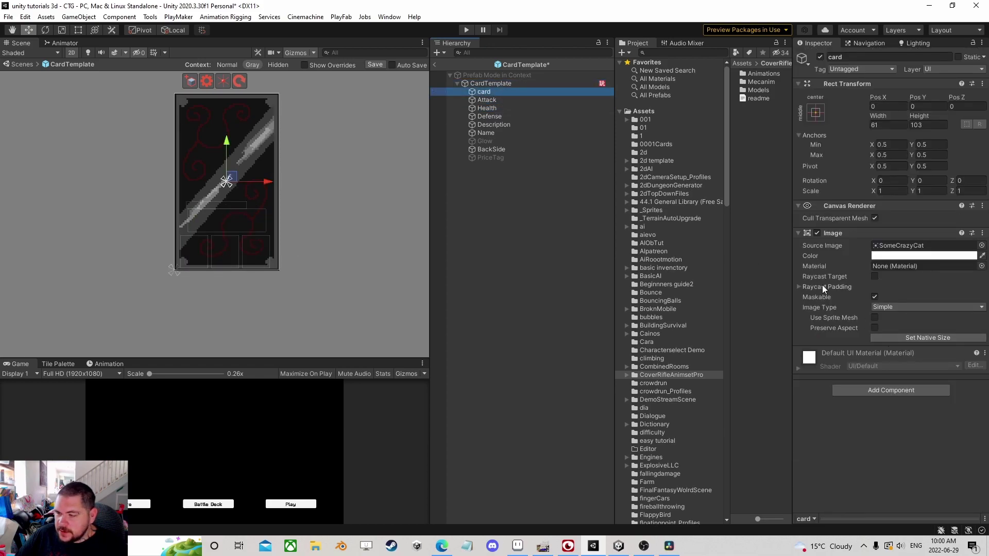
left_click(491, 84)
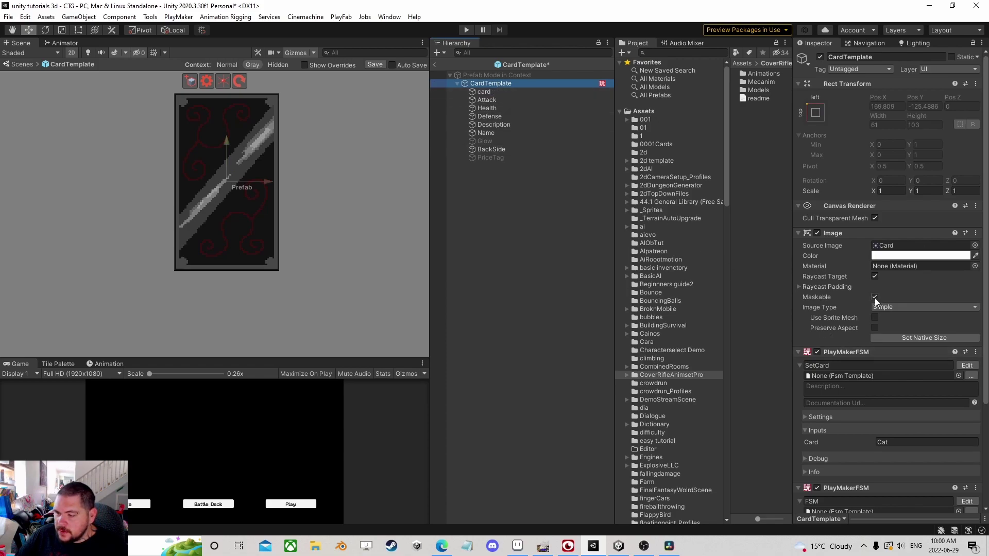
Save the CardTemplate prefab and return to the CTG scene
left_click(457, 84)
left_click(379, 64)
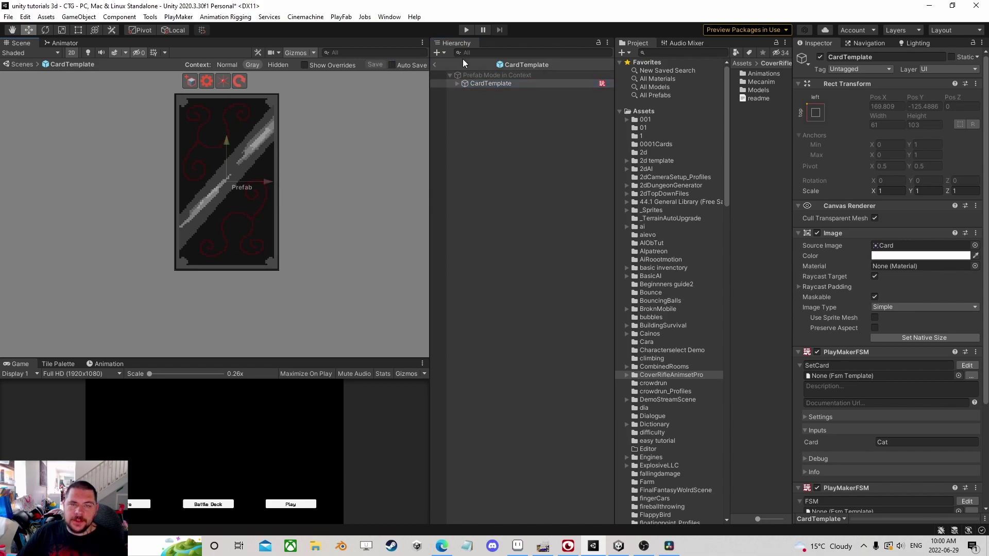
left_click(436, 67)
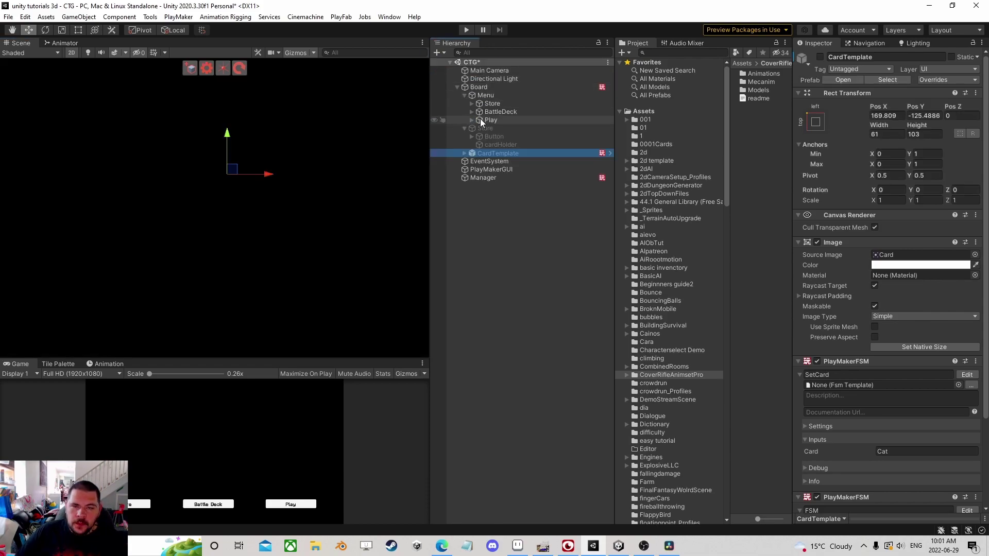
Add a Set Fsm Bool action to State 3 of the Manager object's Store FSM
left_click(496, 178)
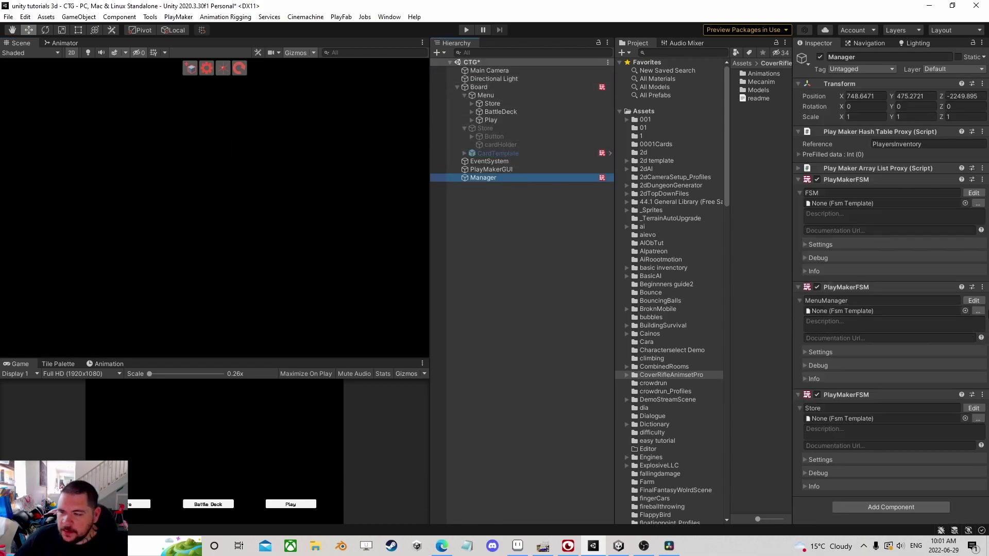
left_click(974, 408)
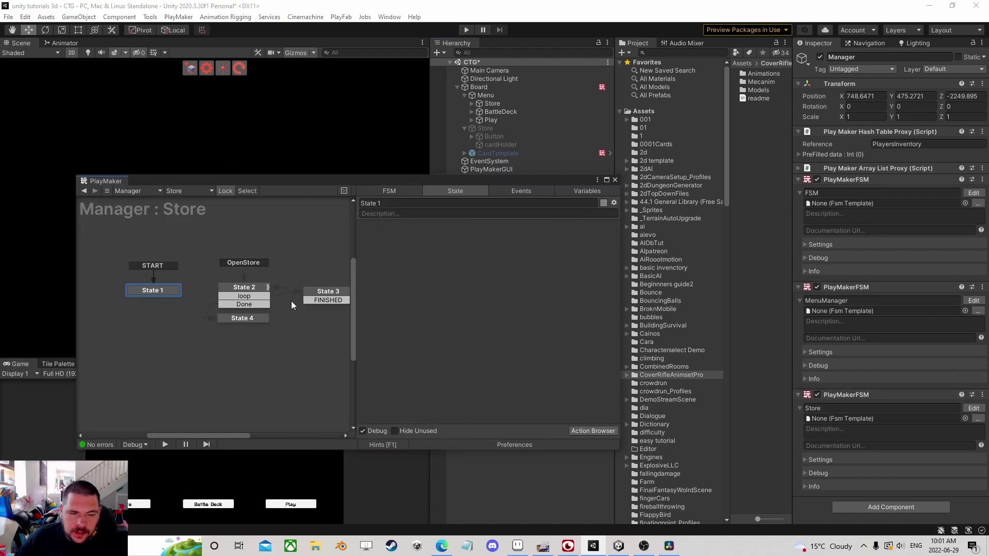
middle_click_drag(268, 289, 213, 264)
left_click(286, 270)
scroll(456, 299, "down", 1)
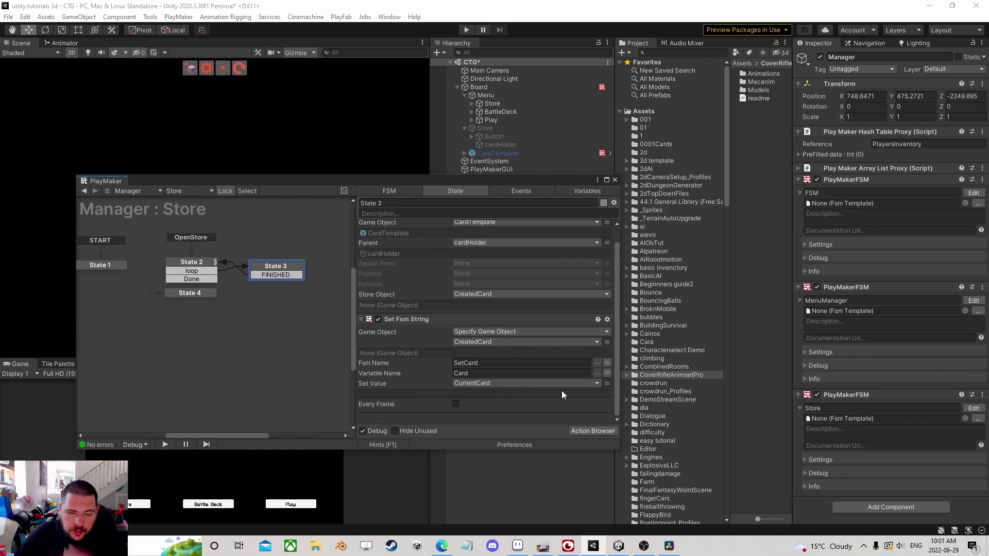
left_click(601, 431)
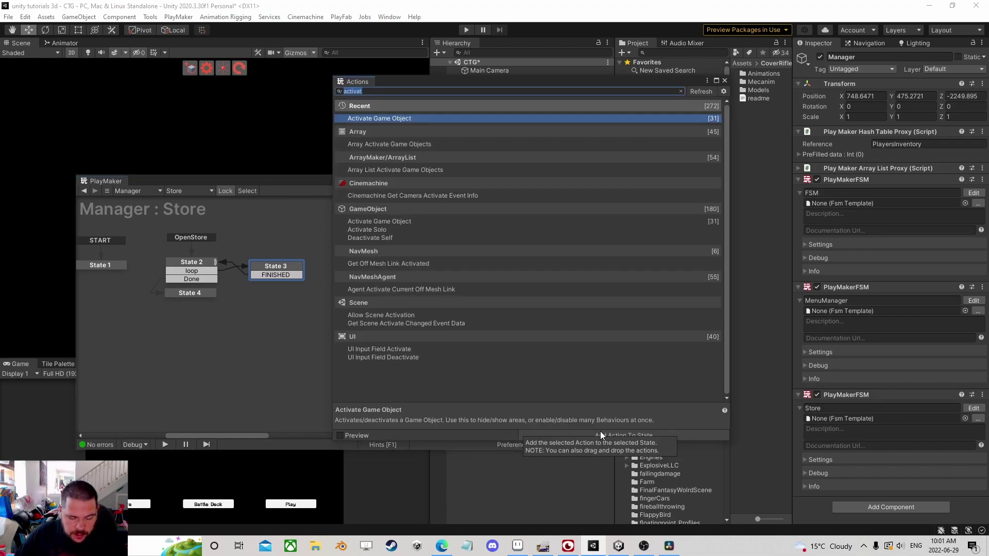
type("set fsm bool")
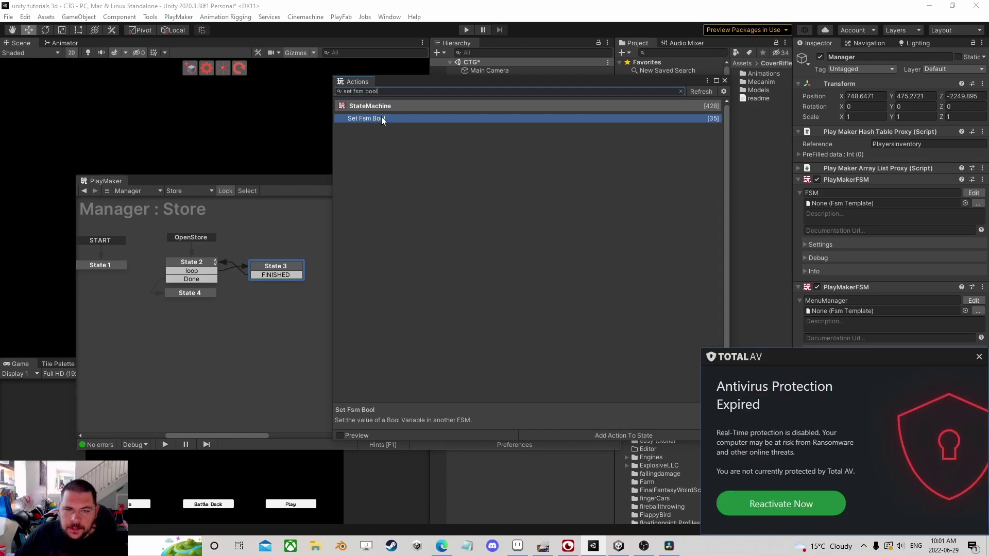
double_click(381, 118)
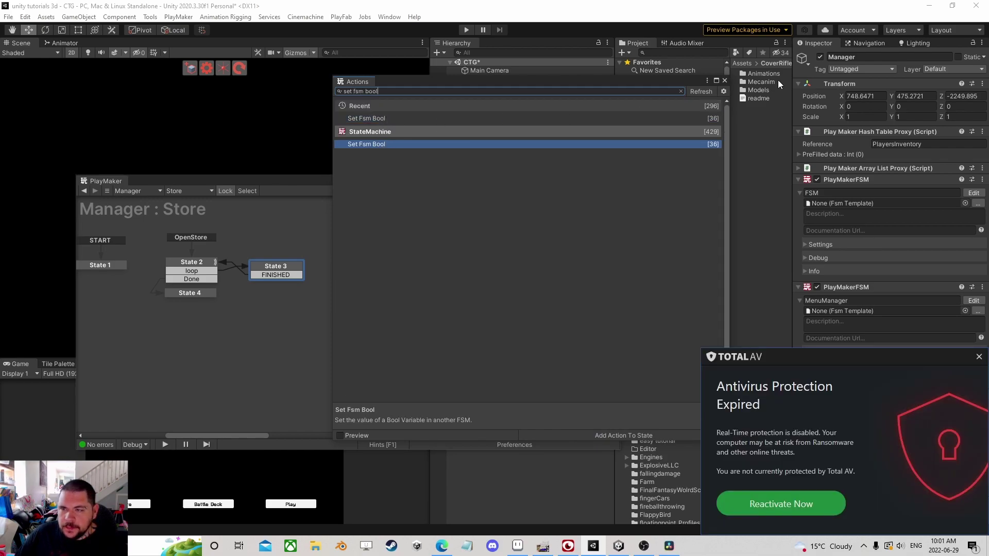
left_click(725, 81)
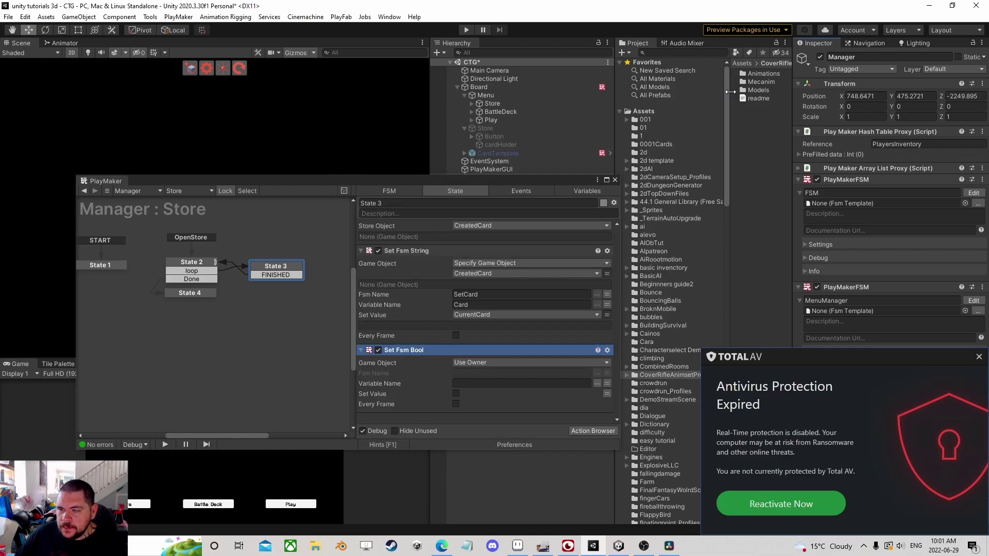
left_click(979, 356)
Point Set Fsm Bool at the CardTemplate prefab, choose its FSM named FSM and the IsFlipped variable, and set the value to true
left_click(494, 364)
left_click(490, 383)
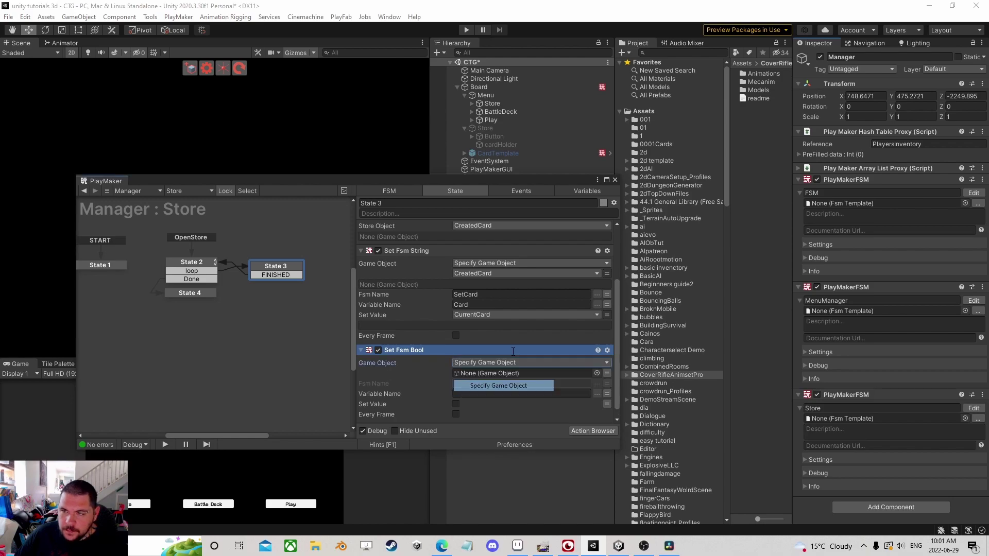
left_click(504, 154)
left_click(905, 80)
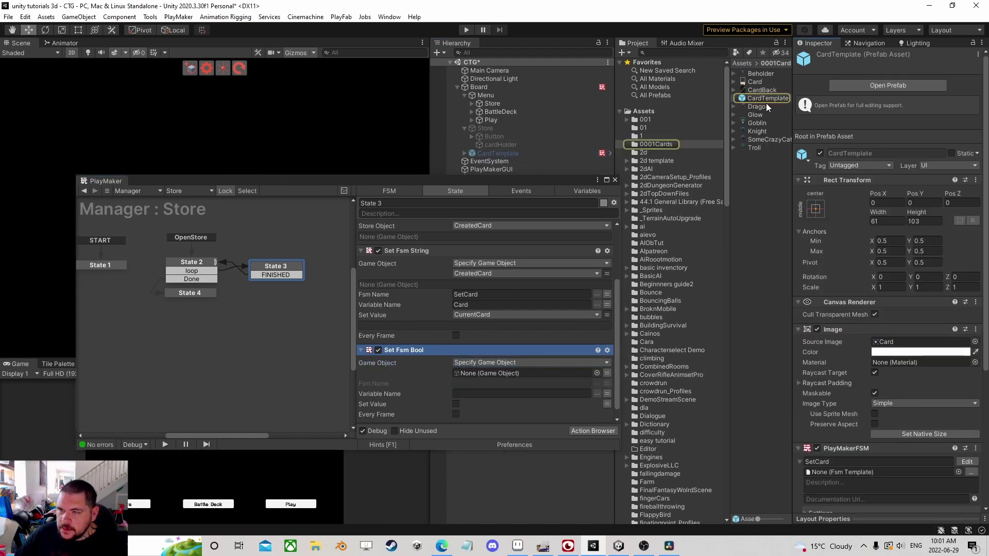
left_click_drag(763, 99, 498, 389)
left_click_drag(515, 184, 375, 92)
left_click(458, 308)
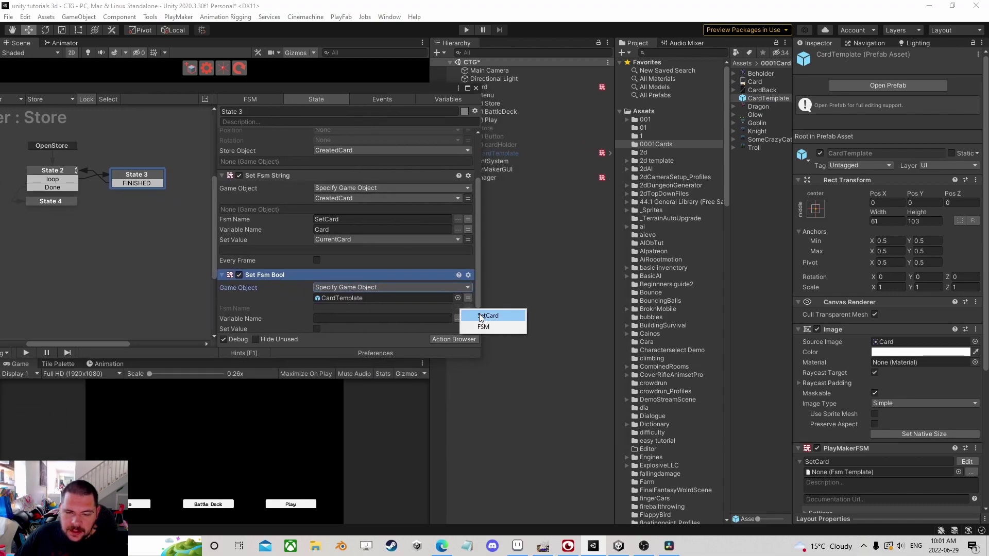
left_click(483, 328)
left_click(458, 318)
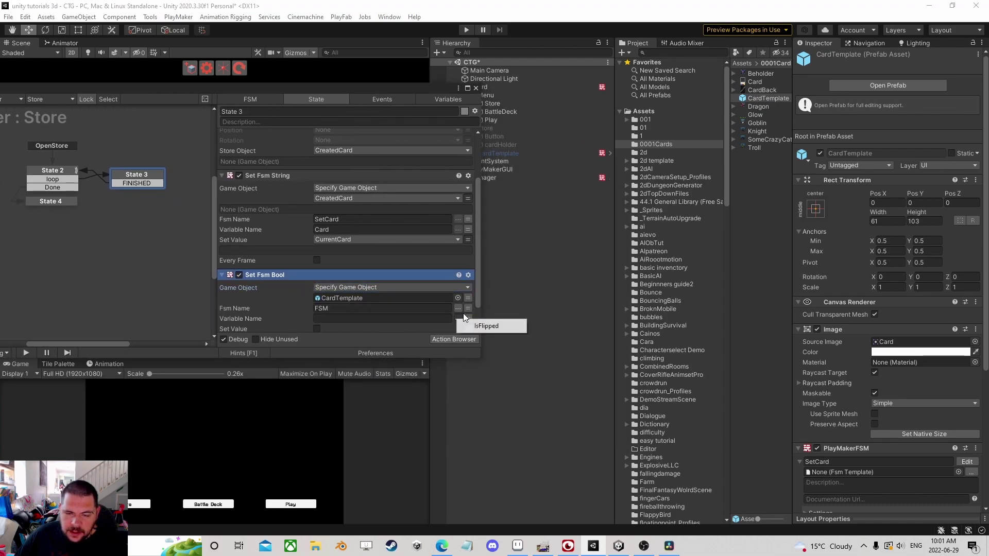
left_click(485, 324)
left_click(317, 329)
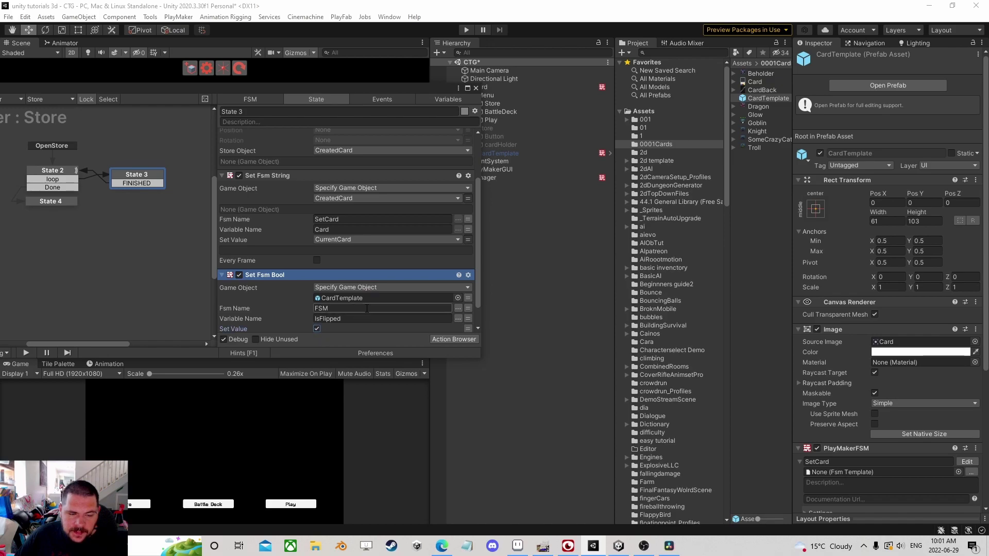
Replace the prefab target of Set Fsm Bool with the CreatedCard variable and close the PlayMaker editor
scroll(392, 288, "down", 1)
left_click(469, 272)
left_click(386, 271)
left_click(340, 293)
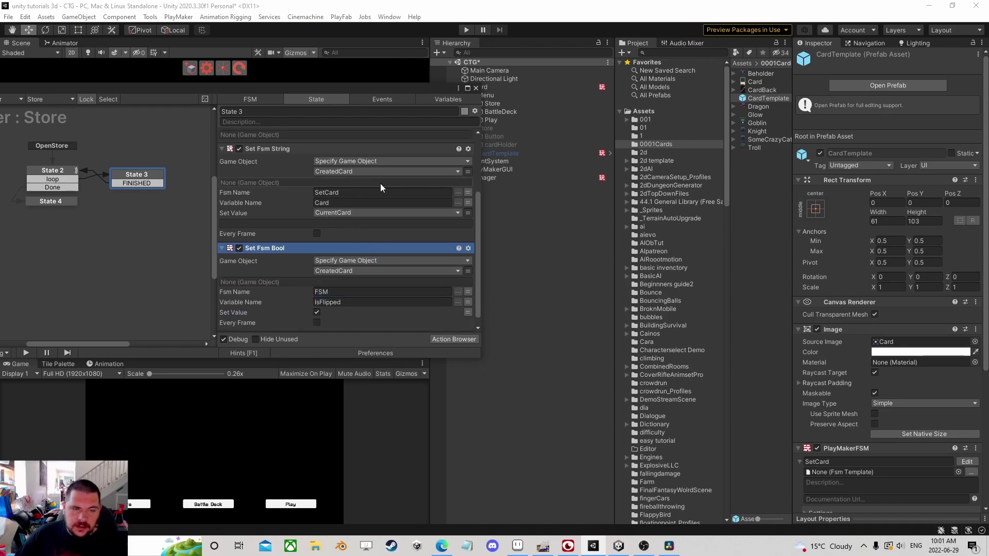
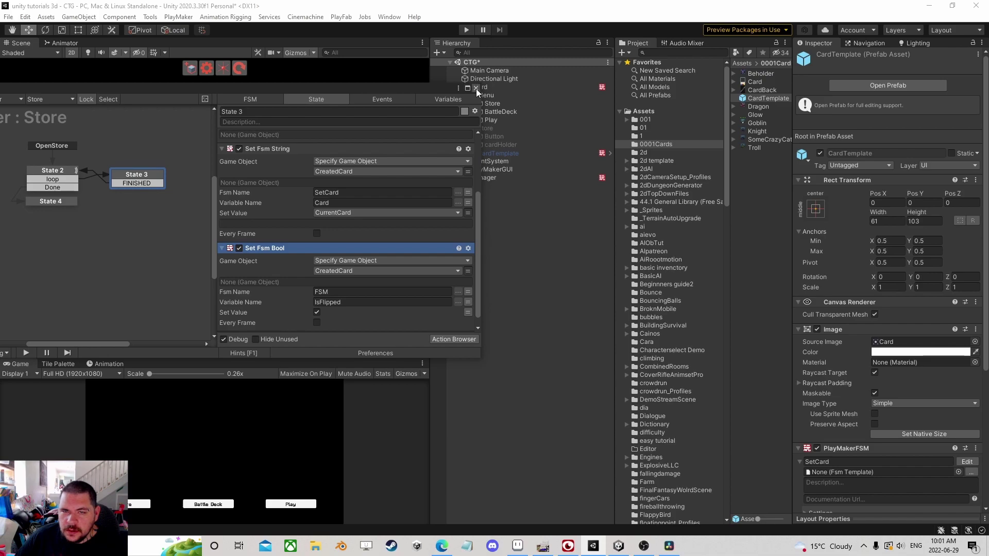
left_click(476, 88)
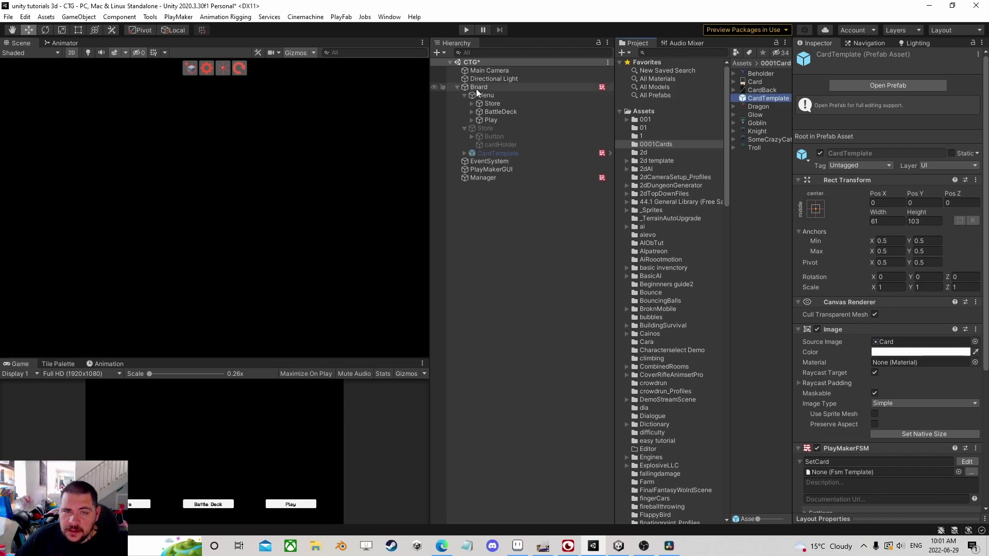
Open the CardTemplate prefab to examine the PriceTag object's settings and return to the scene
left_click(891, 86)
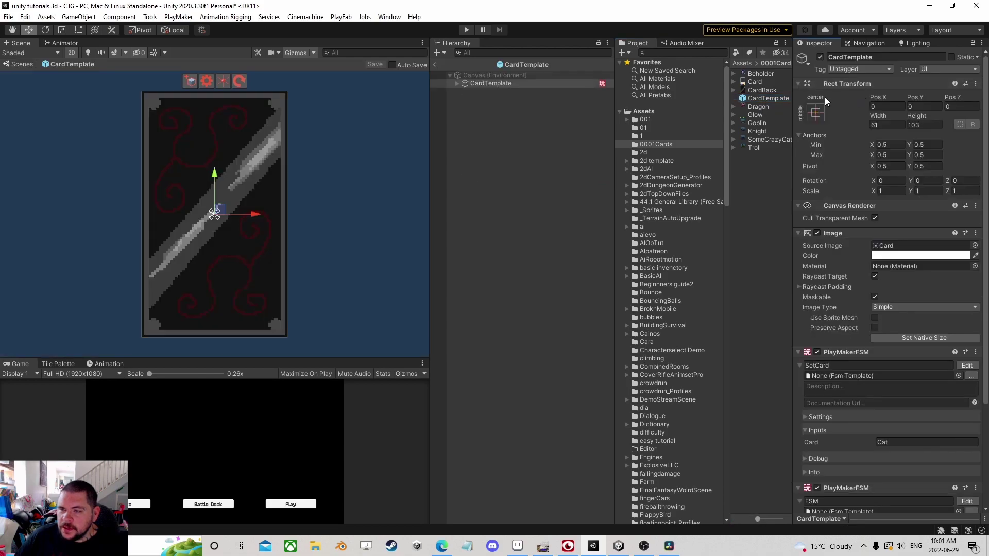
scroll(830, 305, "down", 3)
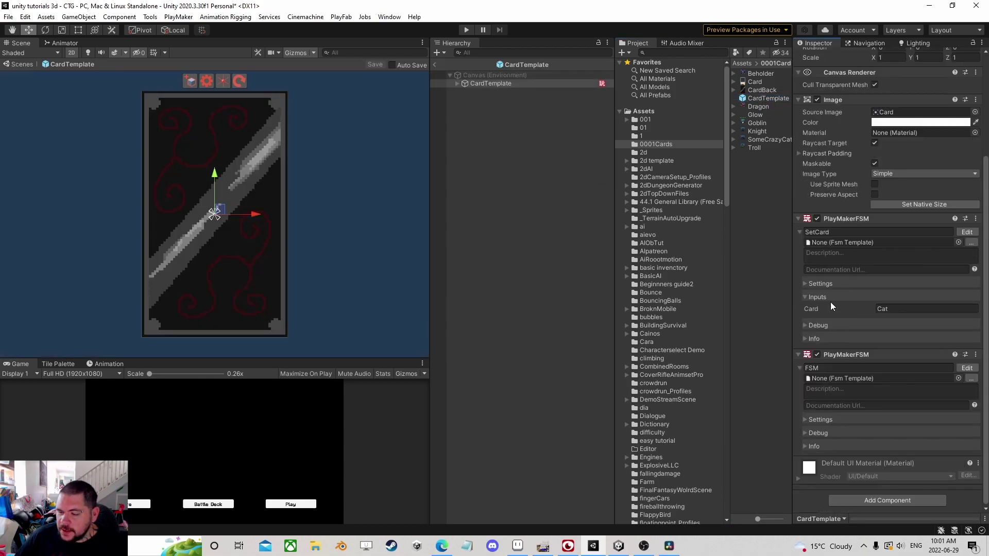
left_click(458, 83)
left_click(499, 157)
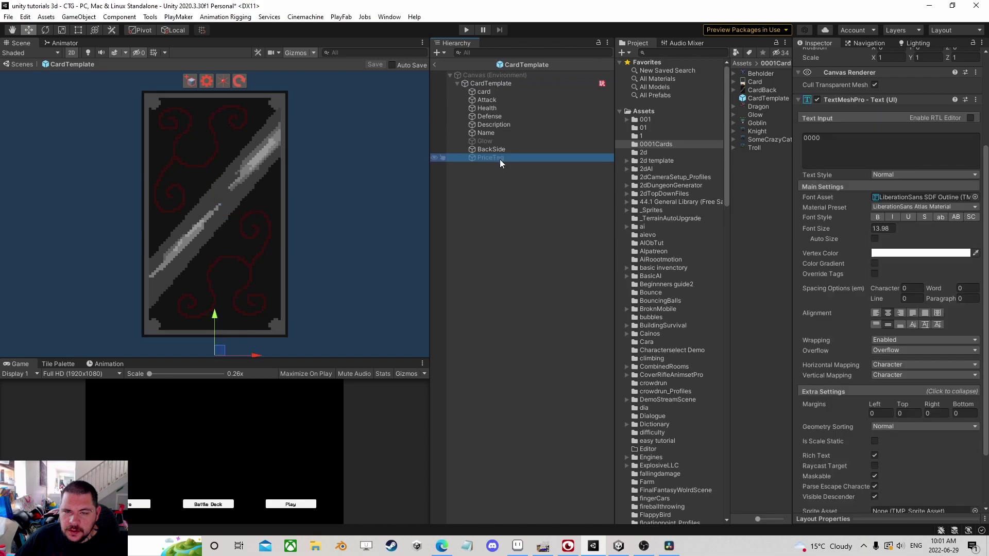
scroll(854, 244, "up", 3)
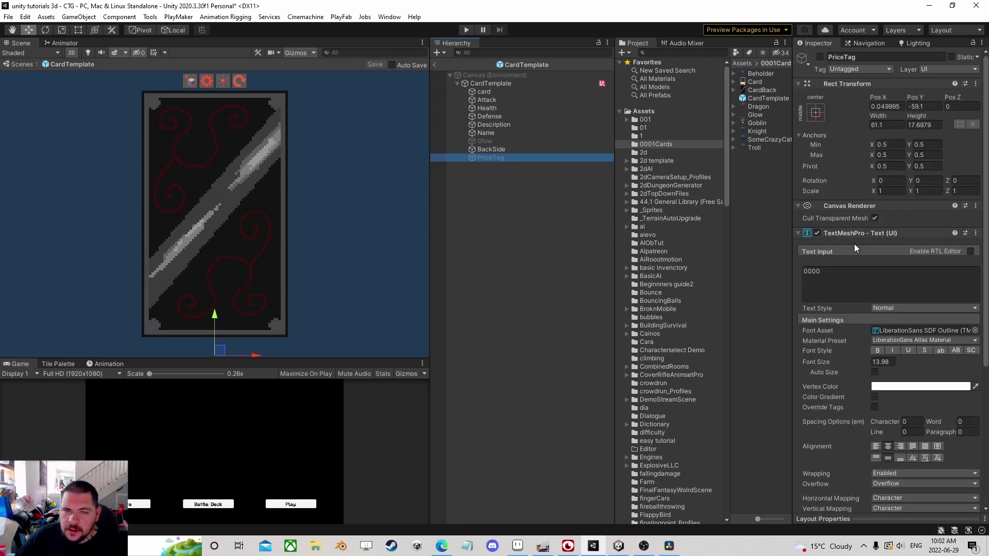
left_click(435, 65)
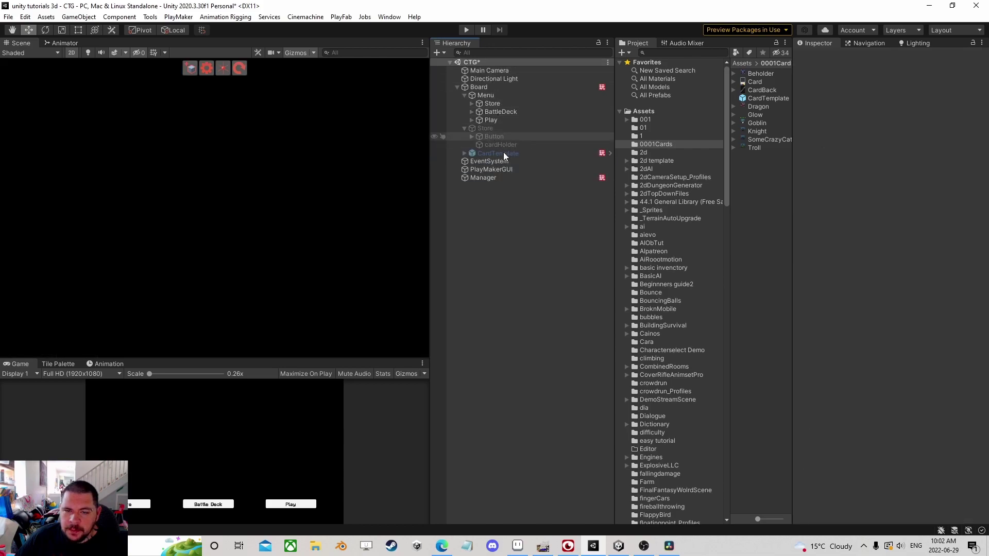
Open the Manager object's Store FSM and add a Get Child action to State 3
left_click(496, 177)
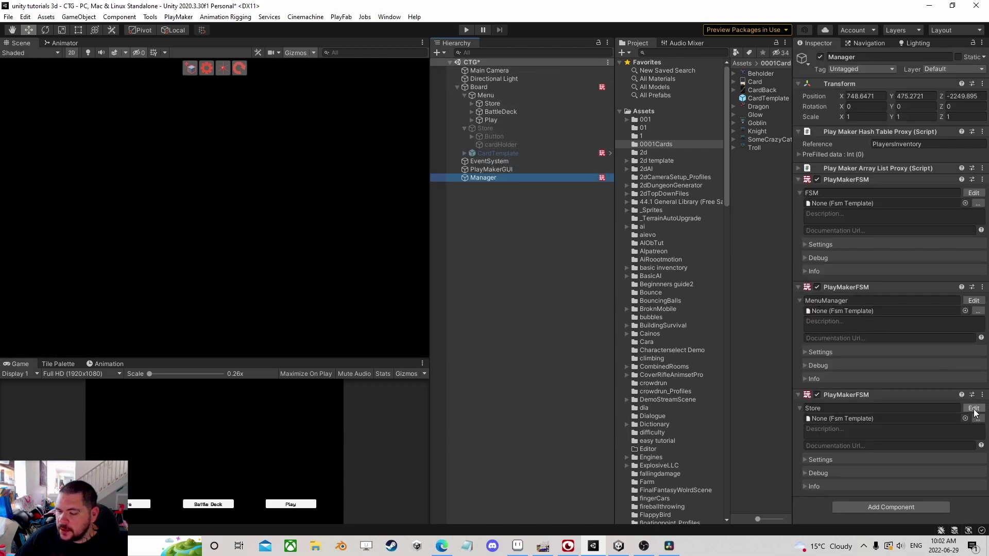
left_click(973, 408)
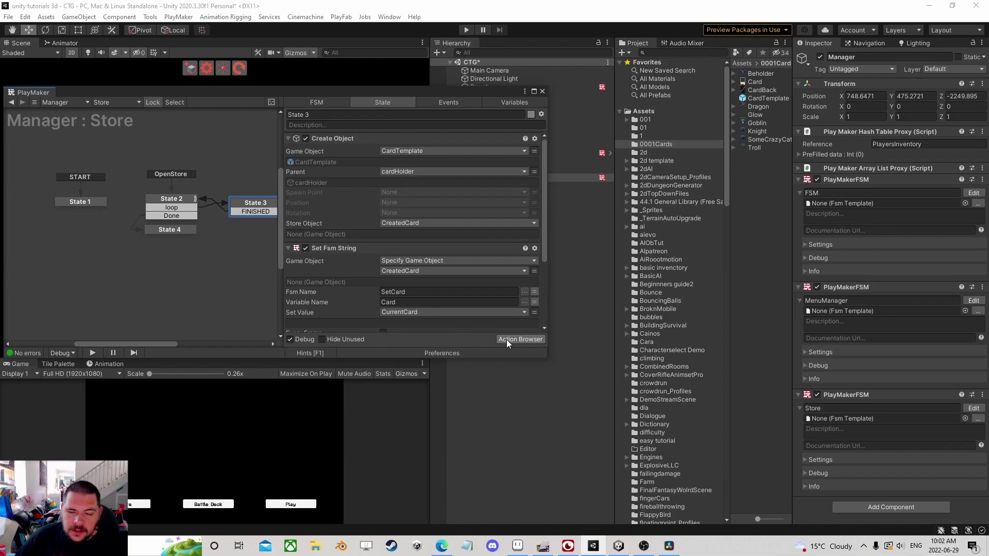
left_click(507, 338)
type("get chil")
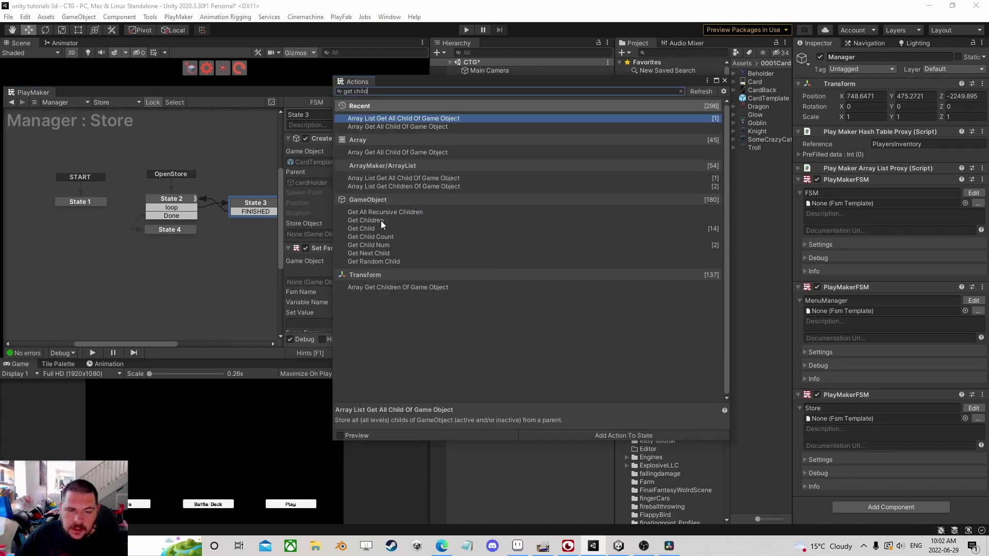
type("d")
double_click(375, 229)
left_click(725, 81)
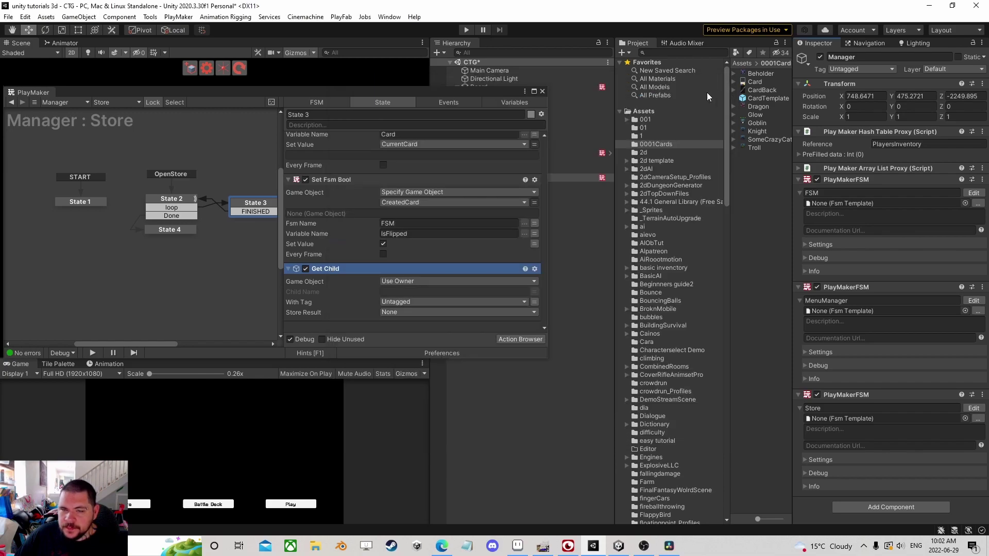
Point Get Child at the CreatedCard variable and set the child name to PriceTag
left_click(412, 280)
left_click(425, 303)
left_click(531, 293)
left_click(412, 292)
left_click(407, 309)
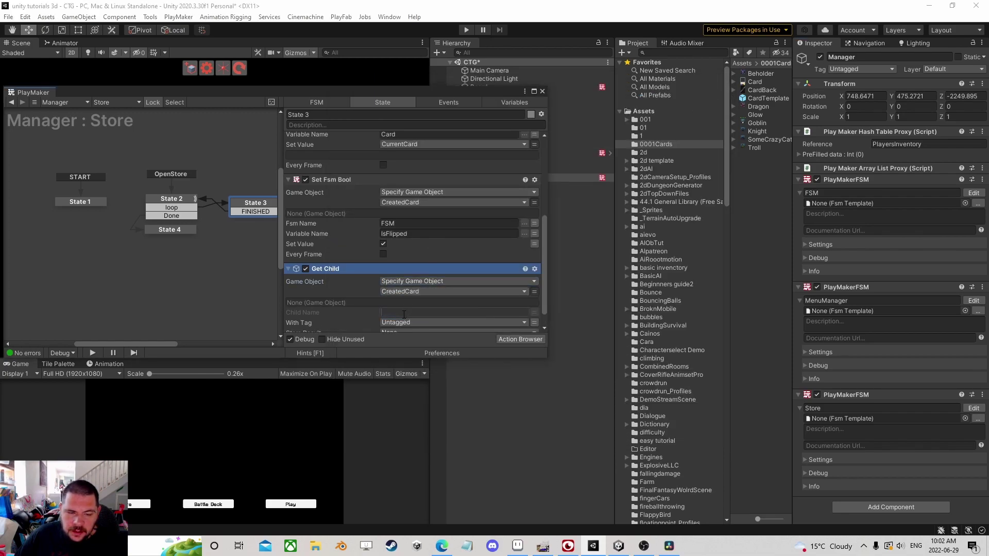
left_click(405, 313)
type("Price")
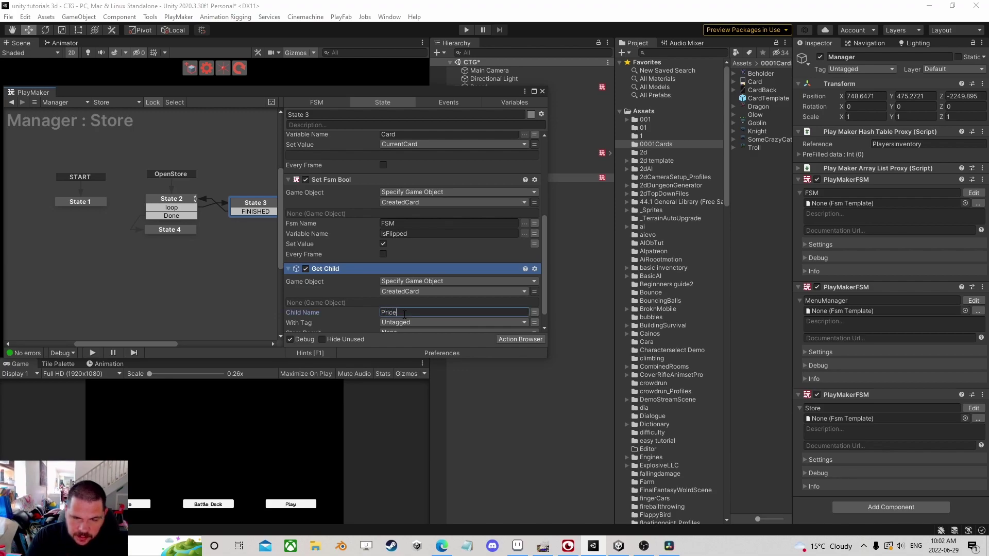
type("Tag")
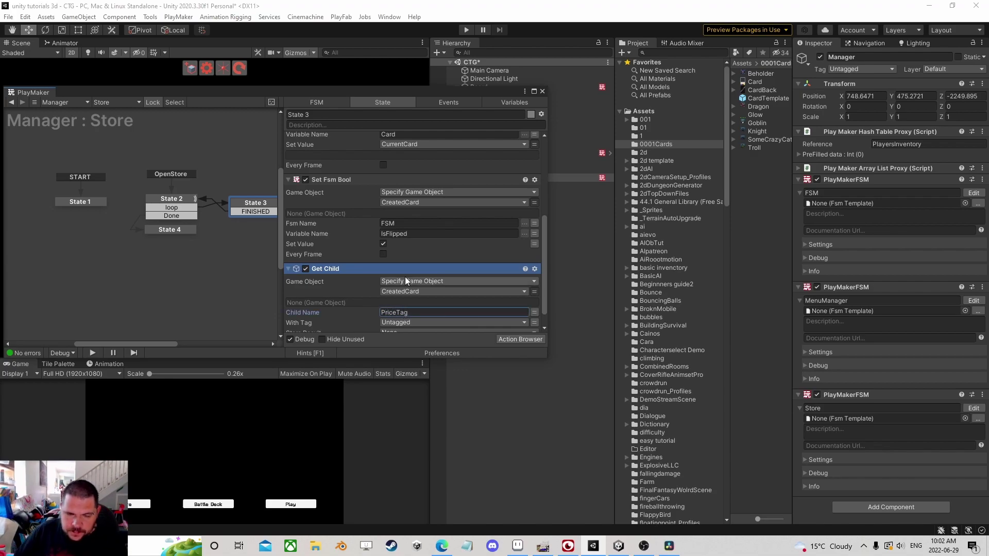
Store the Get Child result in a new variable named PriceTagObj
scroll(402, 273, "down", 1)
left_click(403, 312)
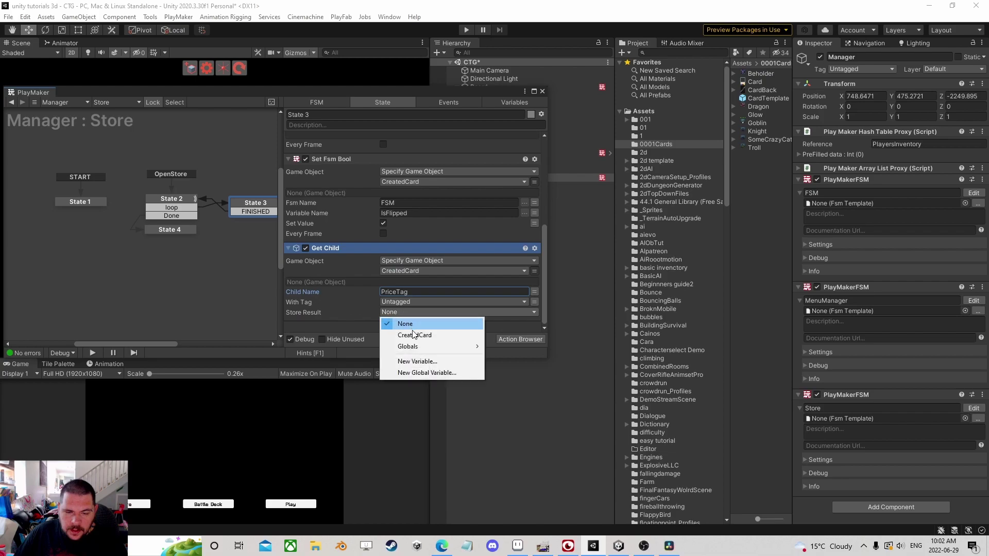
left_click(417, 360)
type("PriceTagObj")
key("Return")
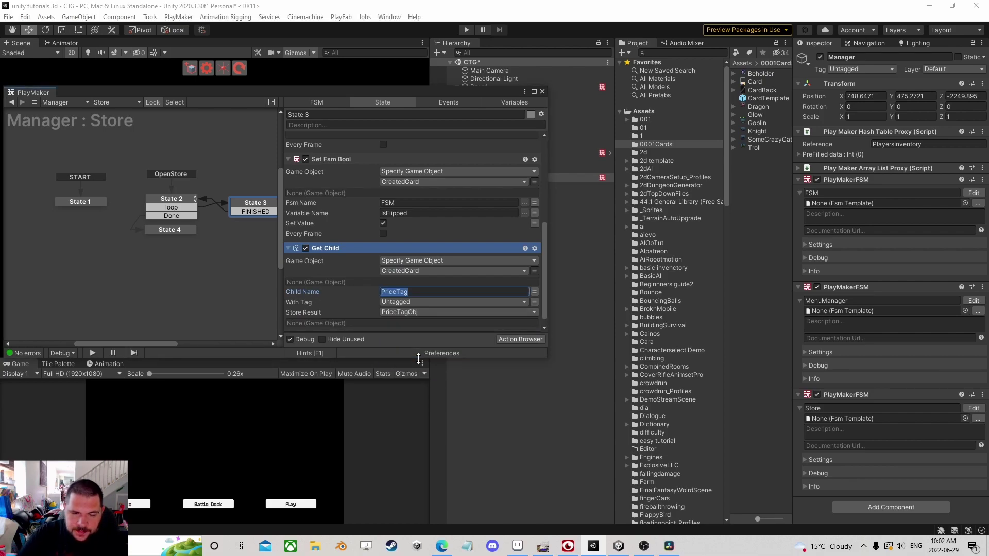
Add a Set Textmesh Pro UGUI Text action to State 3 and move it below Get Child
left_click(506, 338)
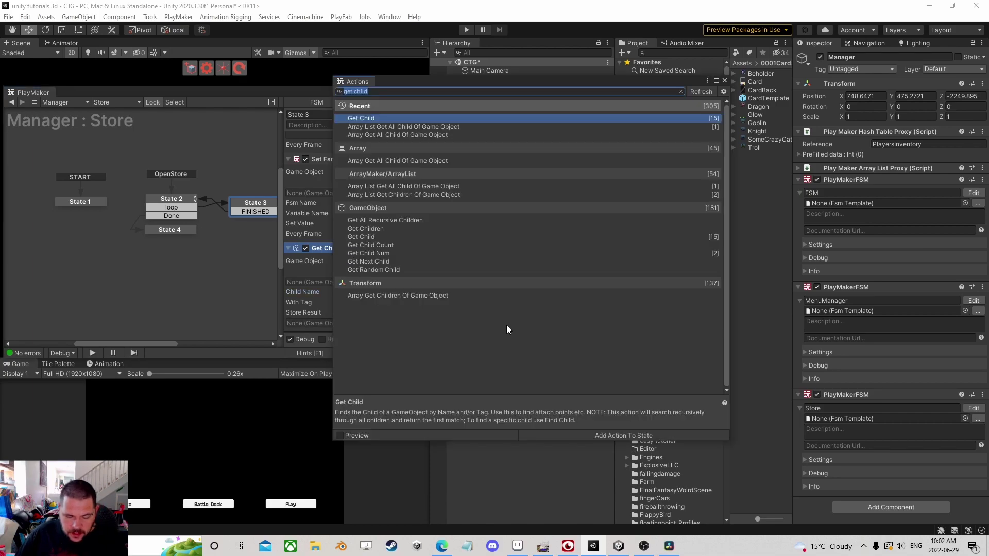
type("set te")
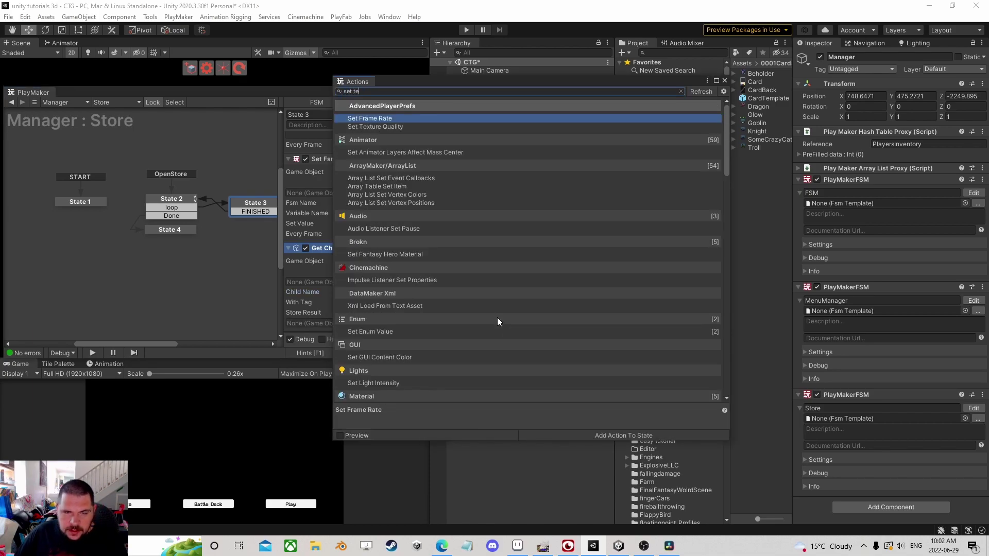
scroll(498, 322, "down", 15)
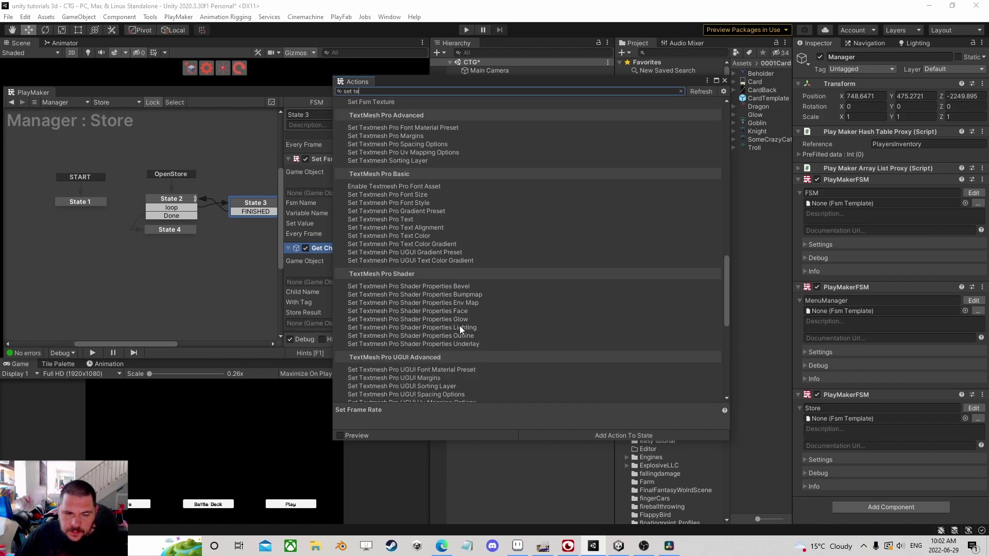
scroll(460, 329, "down", 3)
scroll(477, 315, "down", 3)
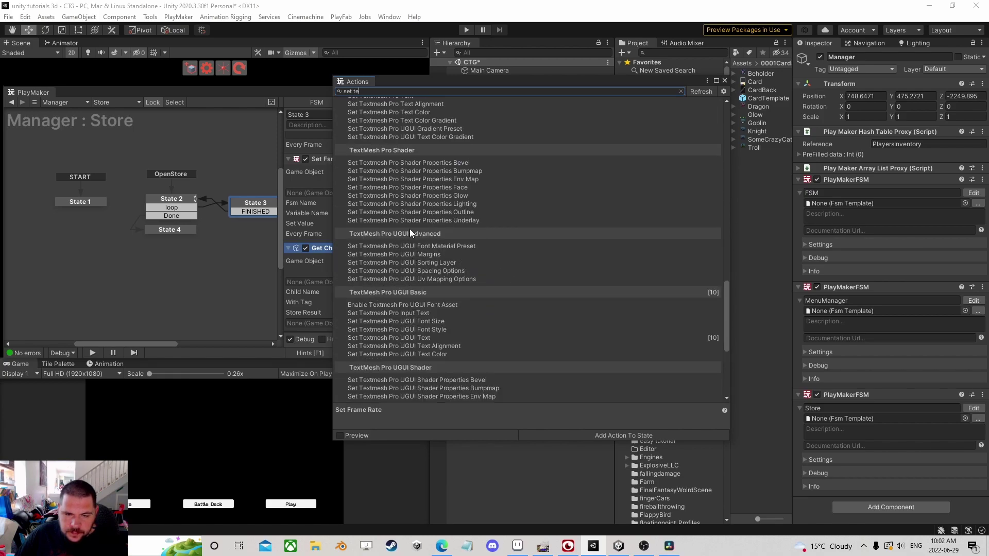
scroll(376, 289, "down", 3)
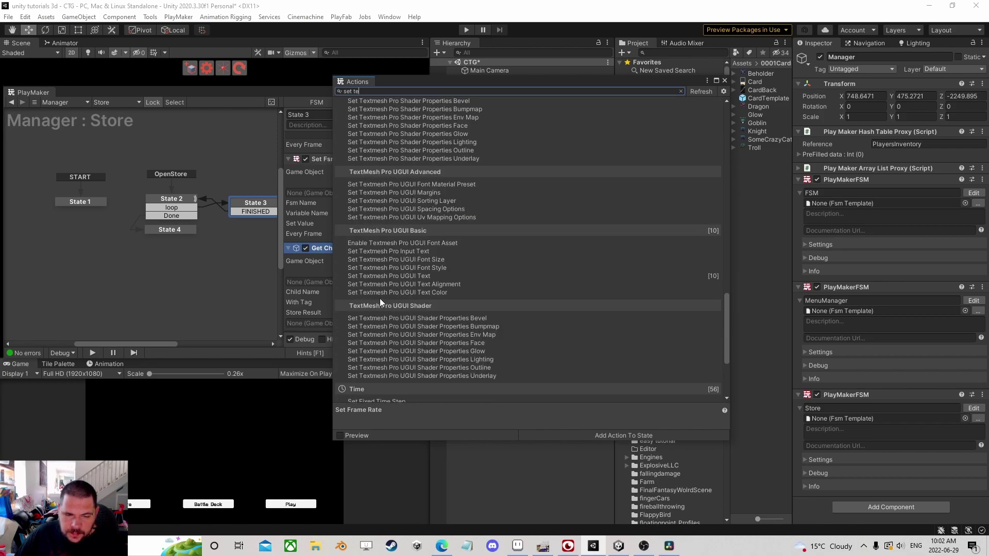
left_click(398, 276)
double_click(398, 277)
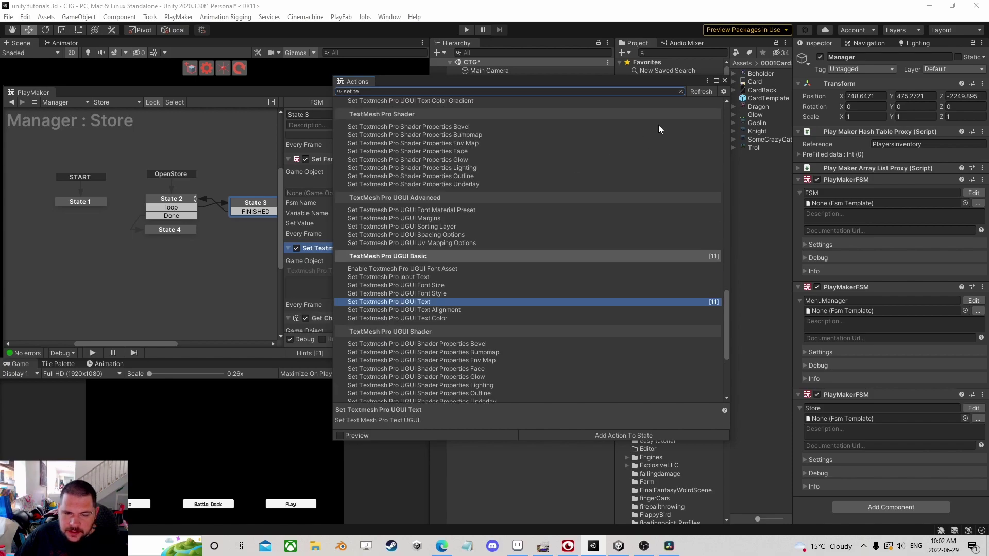
left_click(724, 81)
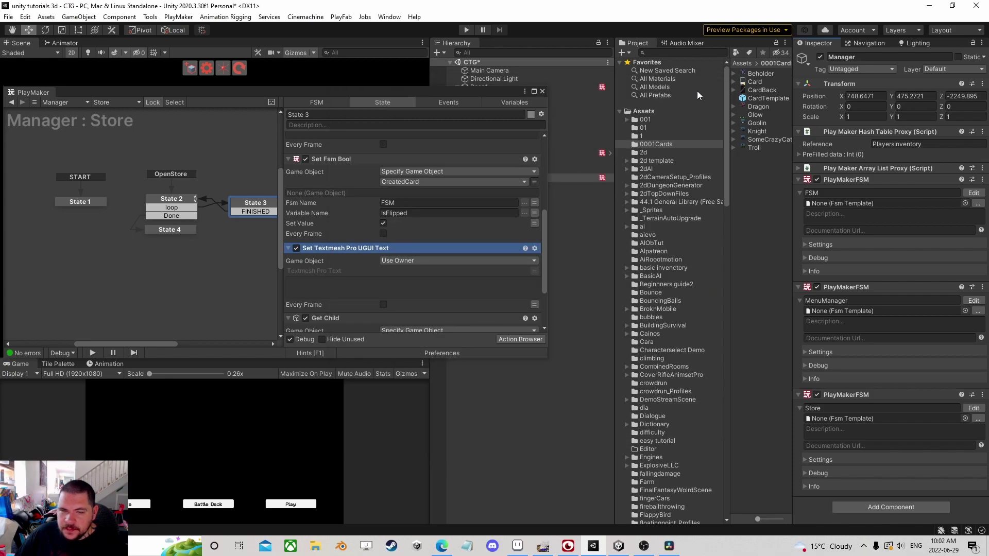
right_click(338, 248)
left_click(378, 379)
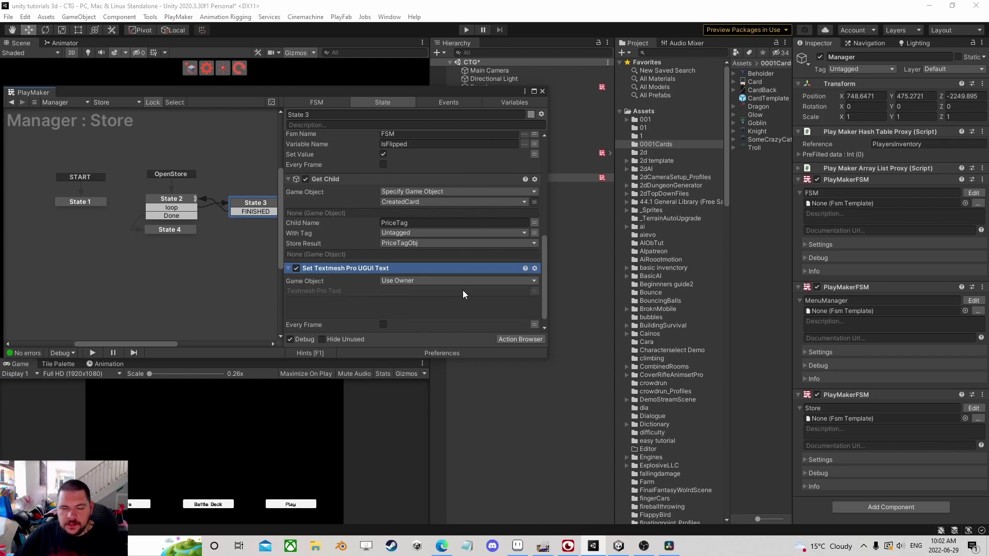
Set the Textmesh Pro text to the CurrentCardCost variable converted to a string
left_click(535, 292)
left_click(419, 303)
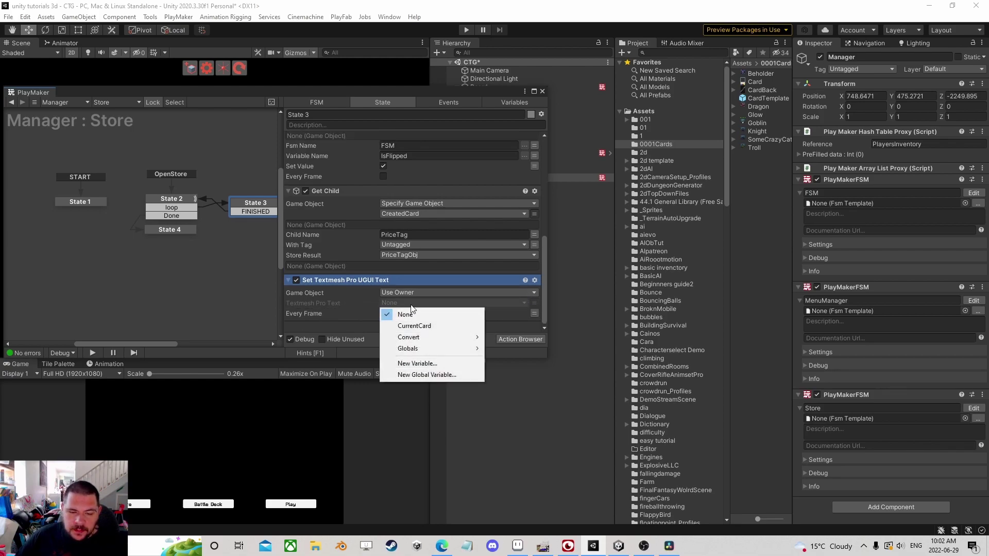
mouse_move(414, 337)
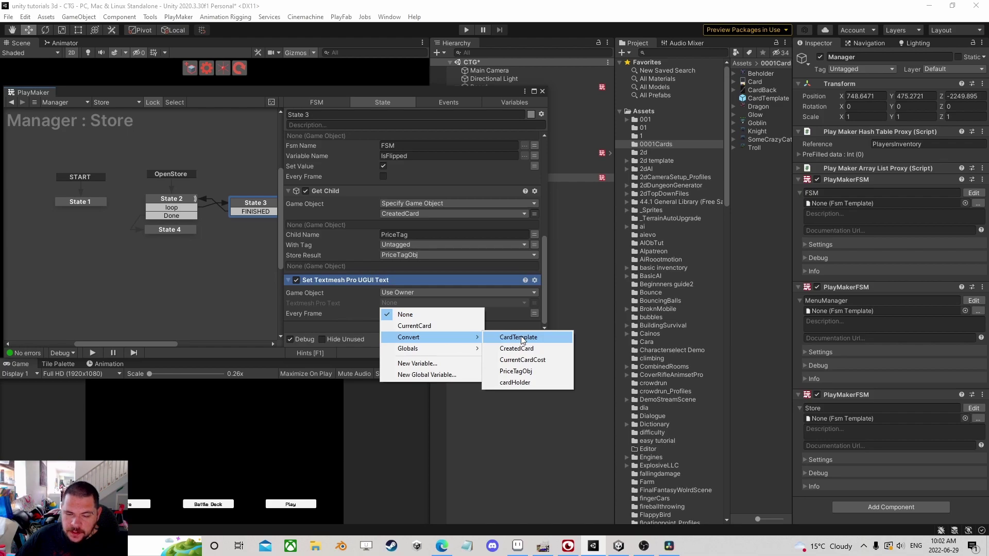
left_click(522, 360)
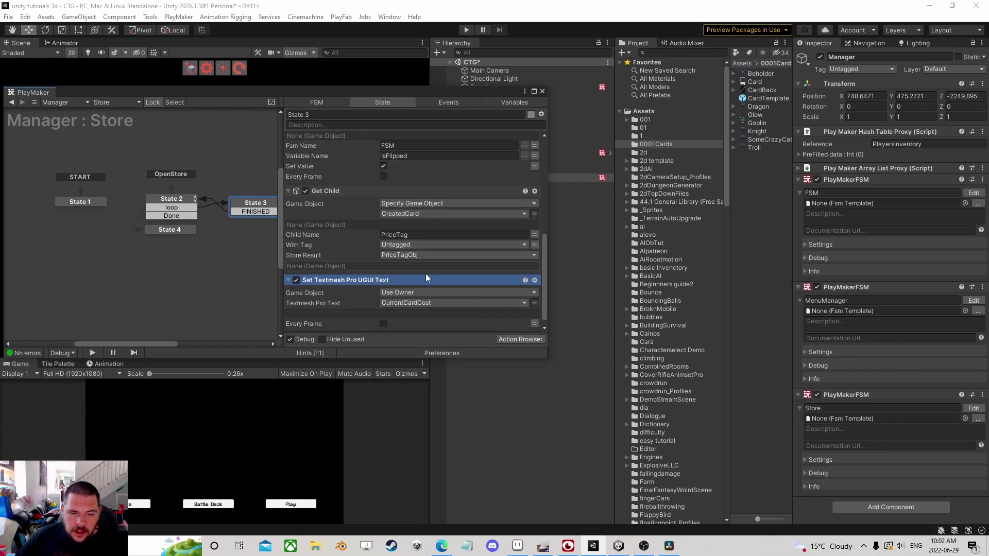
Add an Activate Game Object action between Get Child and Set Textmesh Pro UGUI Text
left_click(512, 338)
type("ac")
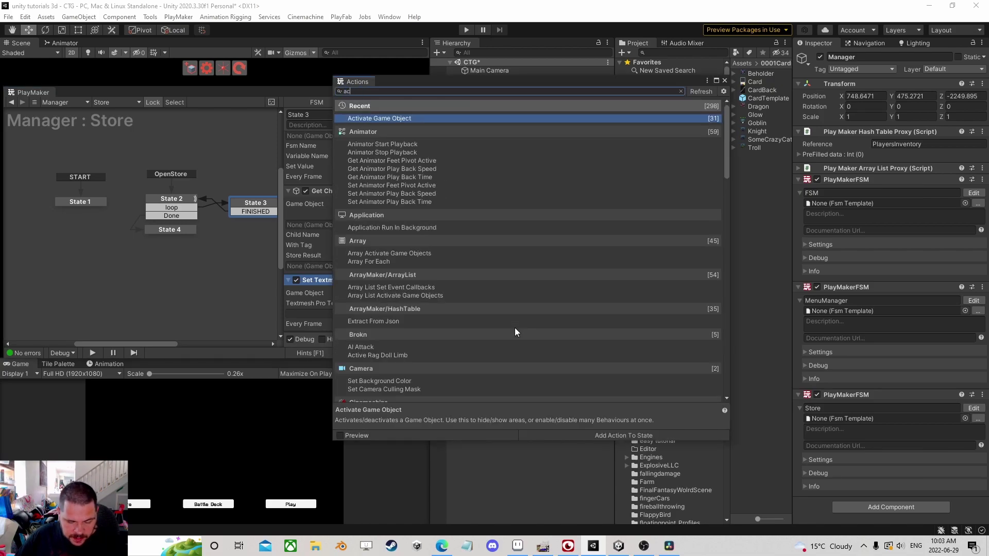
type("ti")
double_click(397, 118)
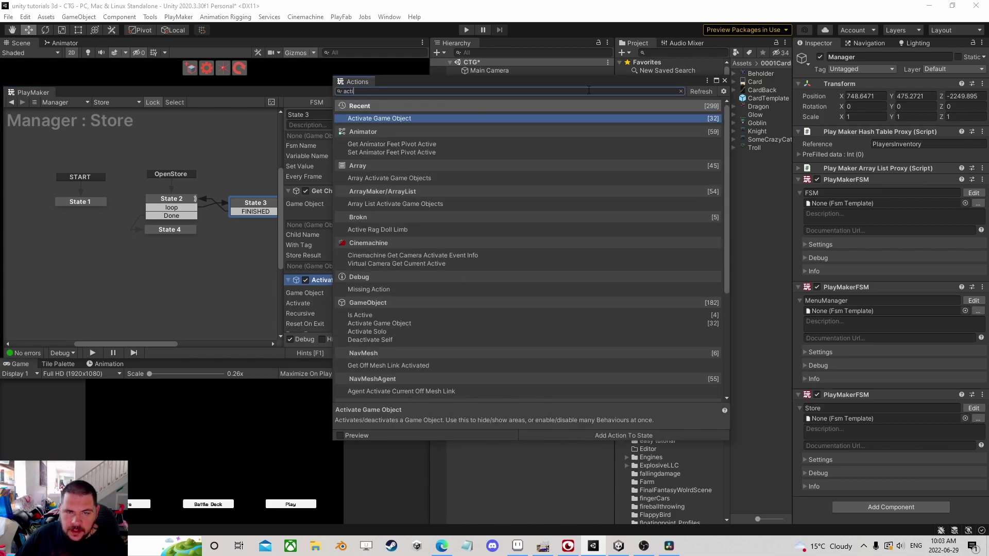
left_click(725, 80)
Target Activate Game Object at the PriceTagObj variable and turn off Recursive
left_click(398, 293)
left_click(409, 314)
left_click(533, 303)
left_click(462, 303)
left_click(421, 335)
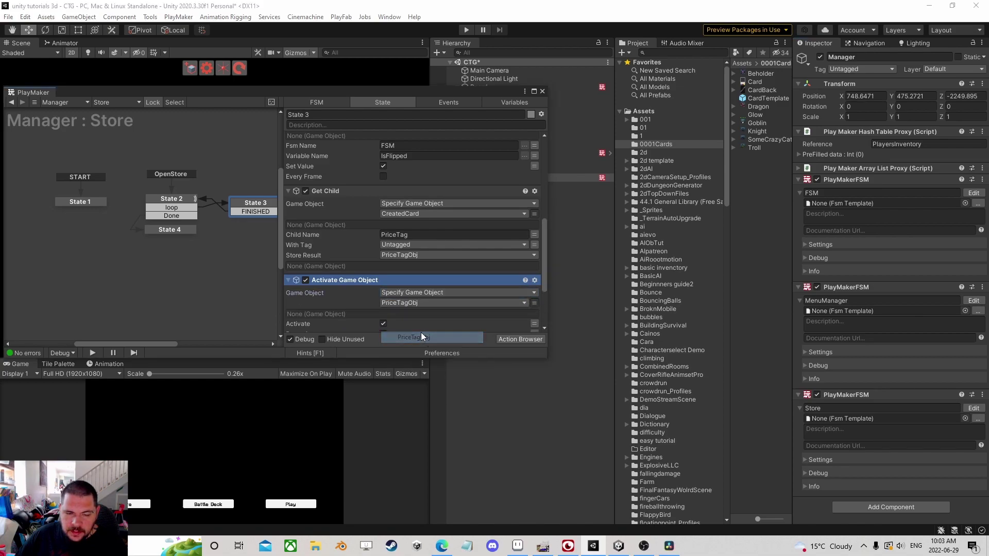
scroll(382, 311, "down", 3)
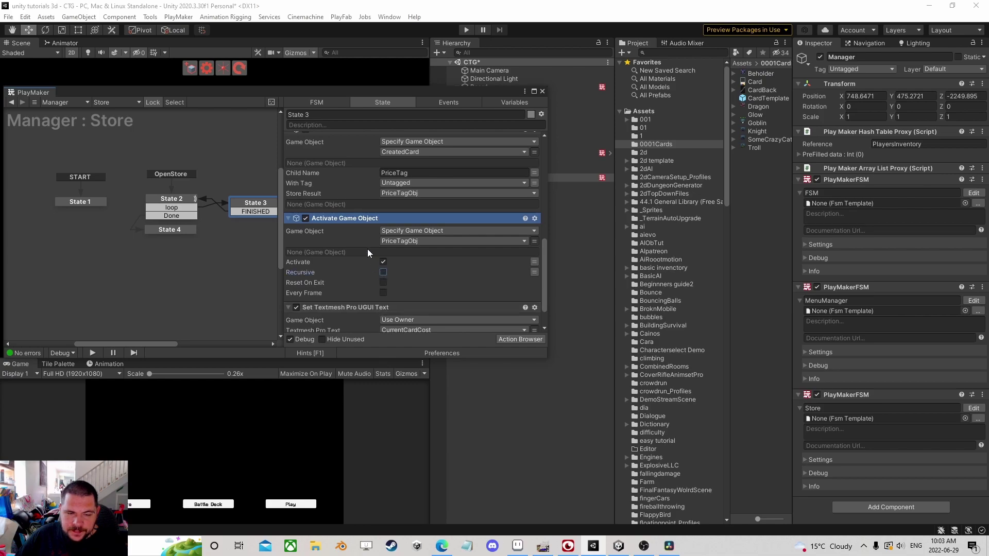
Close the PlayMaker editor, run the game and open the store to examine the cards' price tags
left_click(542, 91)
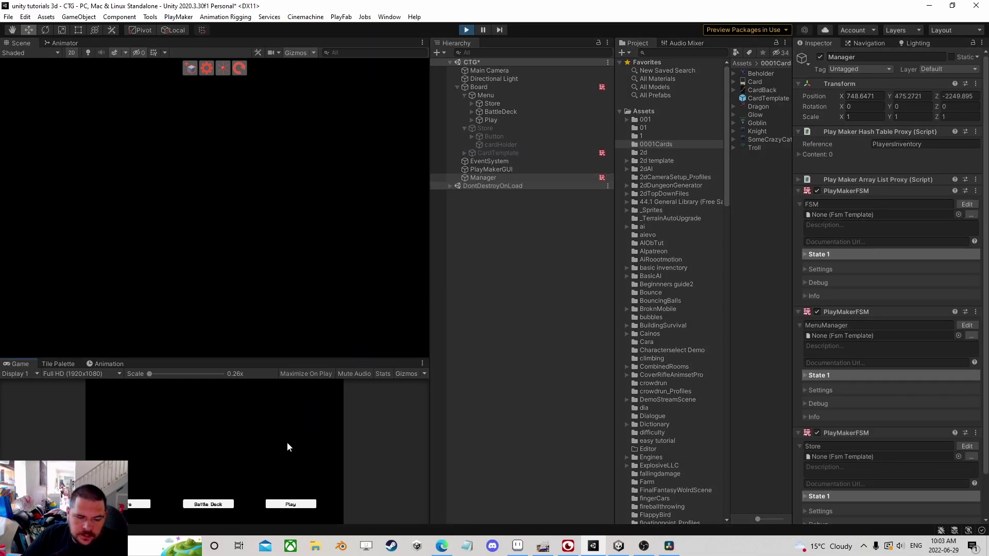
left_click(134, 505)
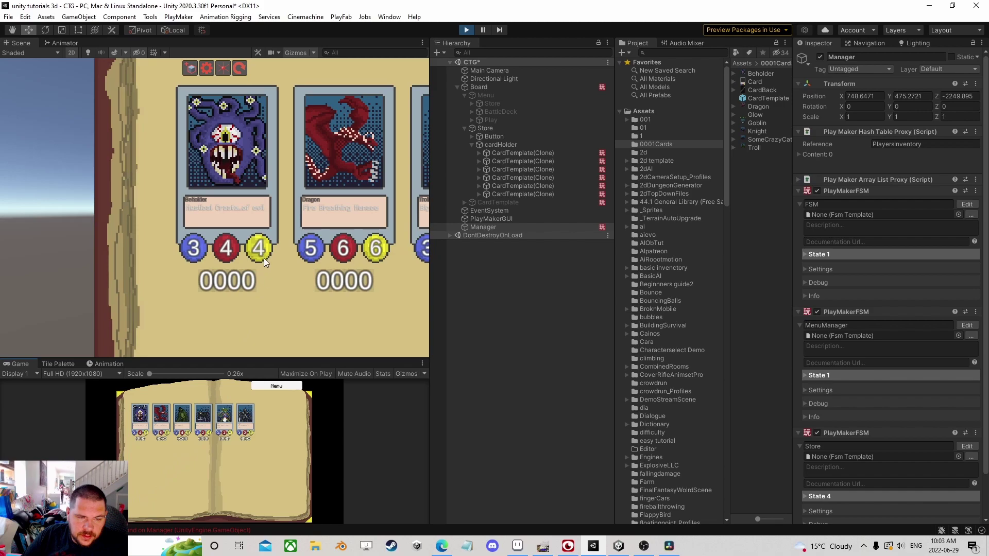
scroll(316, 225, "down", 5)
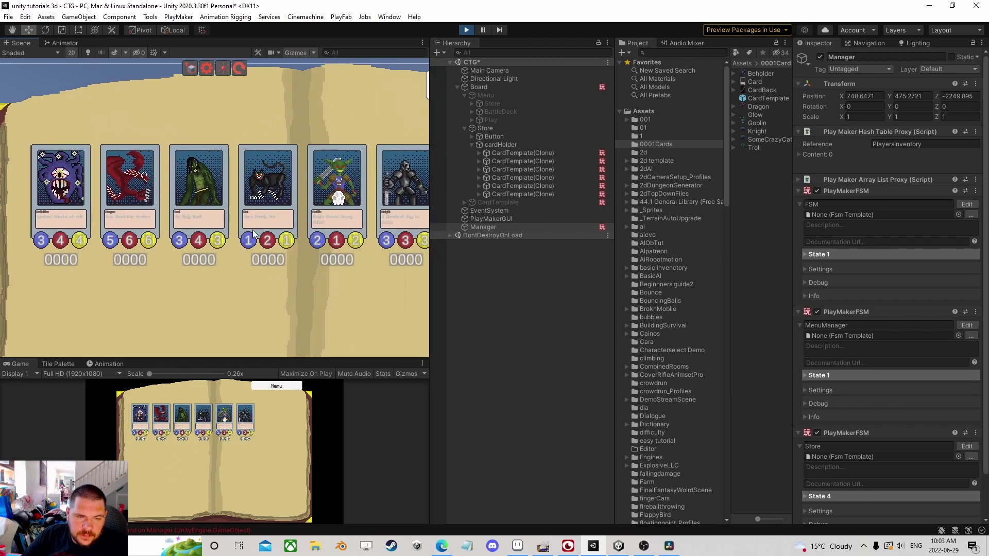
scroll(330, 238, "down", 2)
scroll(330, 238, "up", 2)
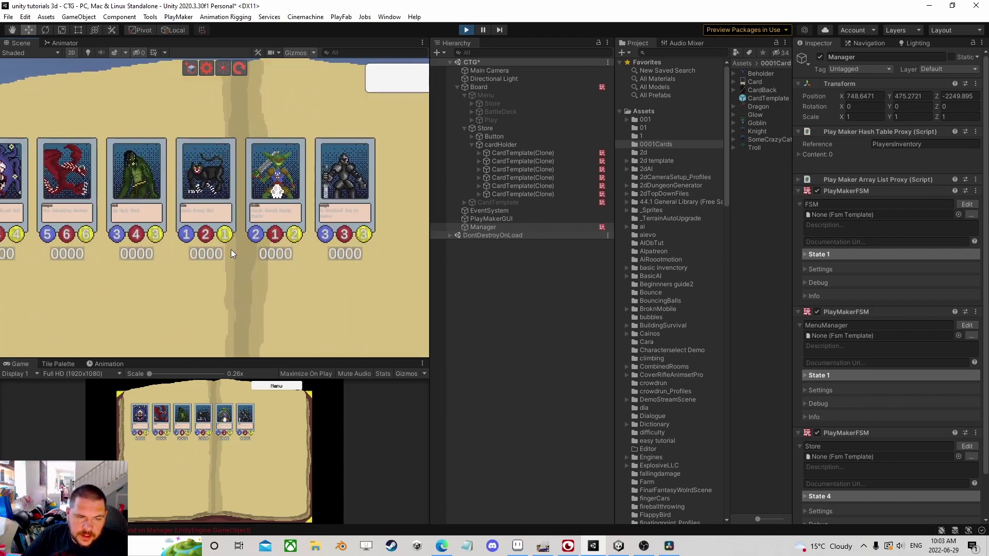
scroll(115, 243, "up", 3)
middle_click_drag(116, 243, 224, 235)
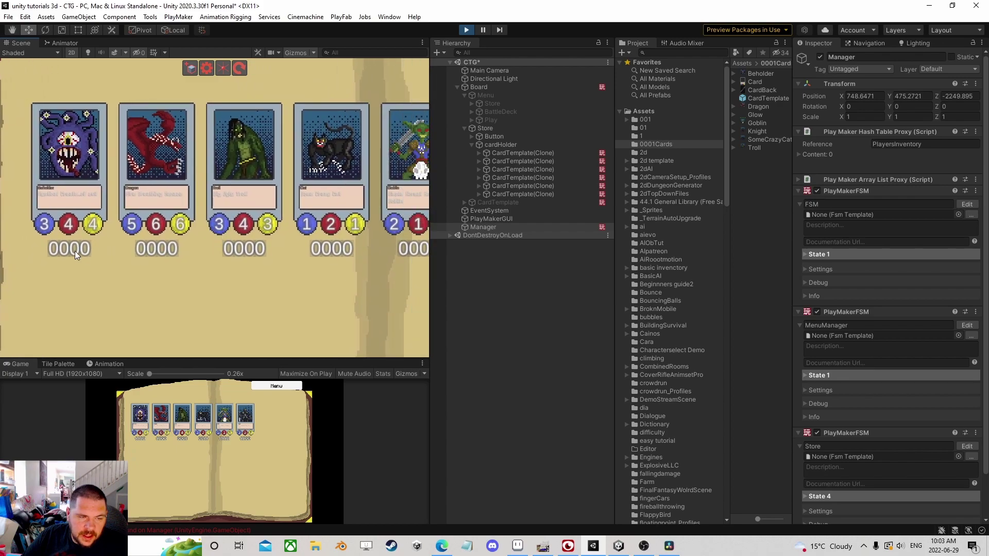
Inspect State 3's actions in the Manager's Store FSM during play, down to Set Textmesh Pro UGUI Text, and stop the game
left_click(513, 154)
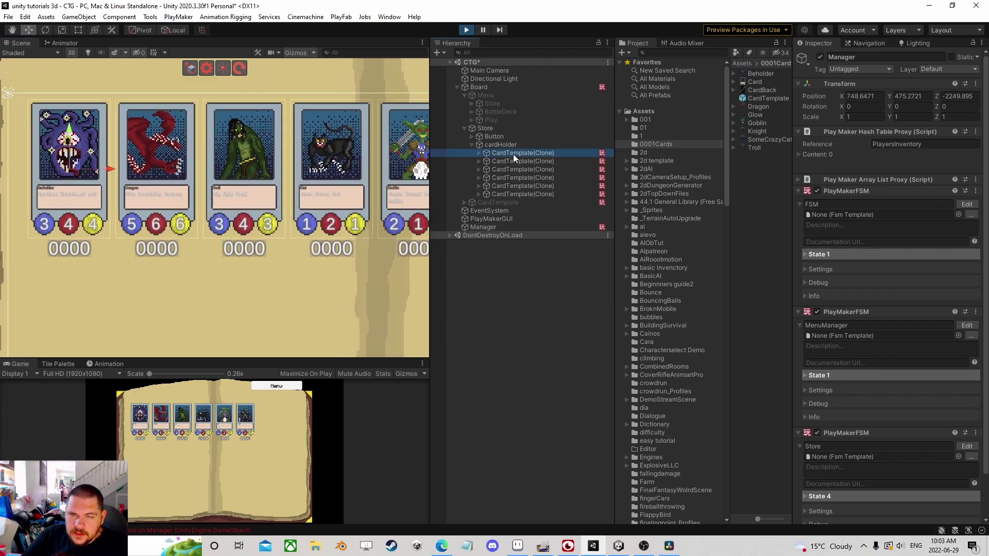
left_click(485, 227)
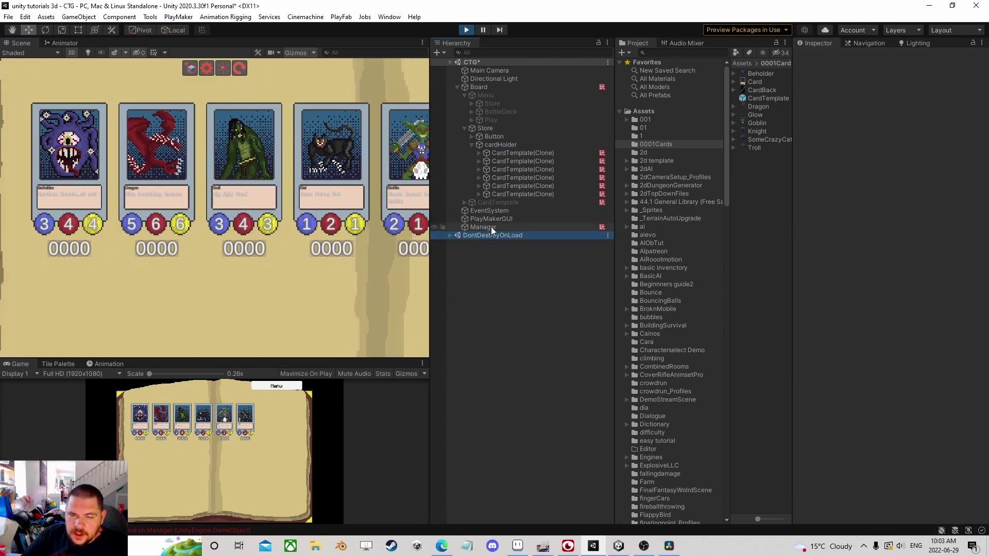
scroll(907, 320, "down", 2)
left_click(966, 399)
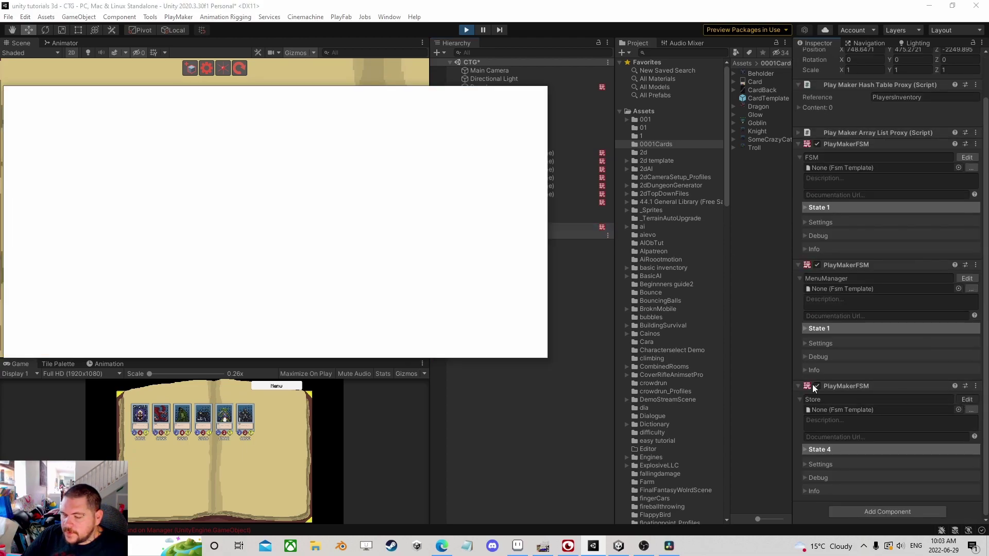
left_click(245, 212)
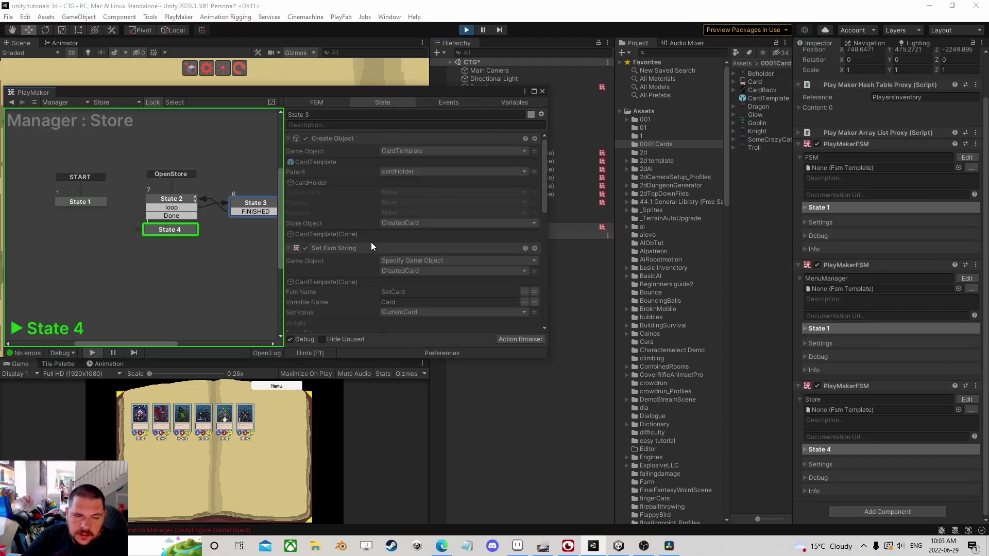
scroll(372, 244, "down", 5)
scroll(417, 252, "down", 1)
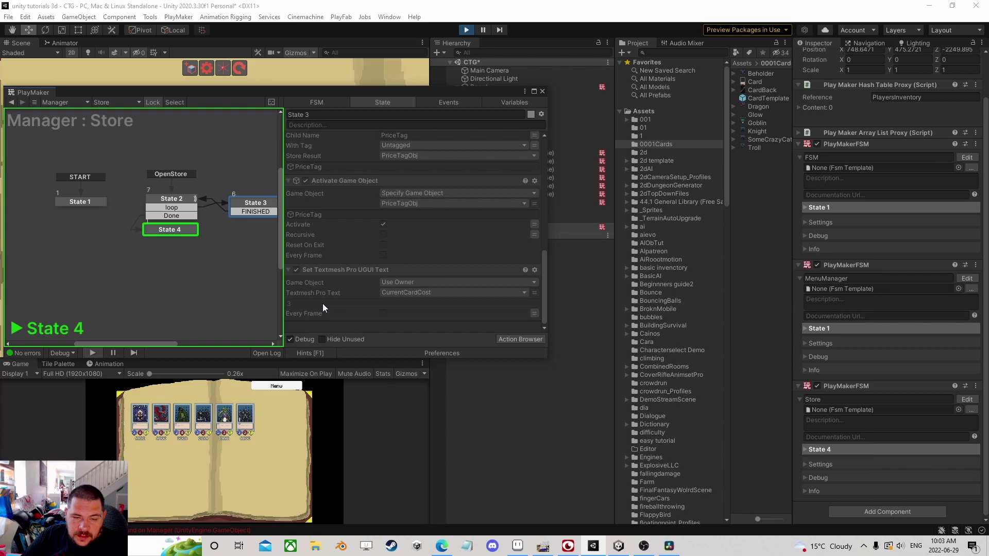
left_click(469, 30)
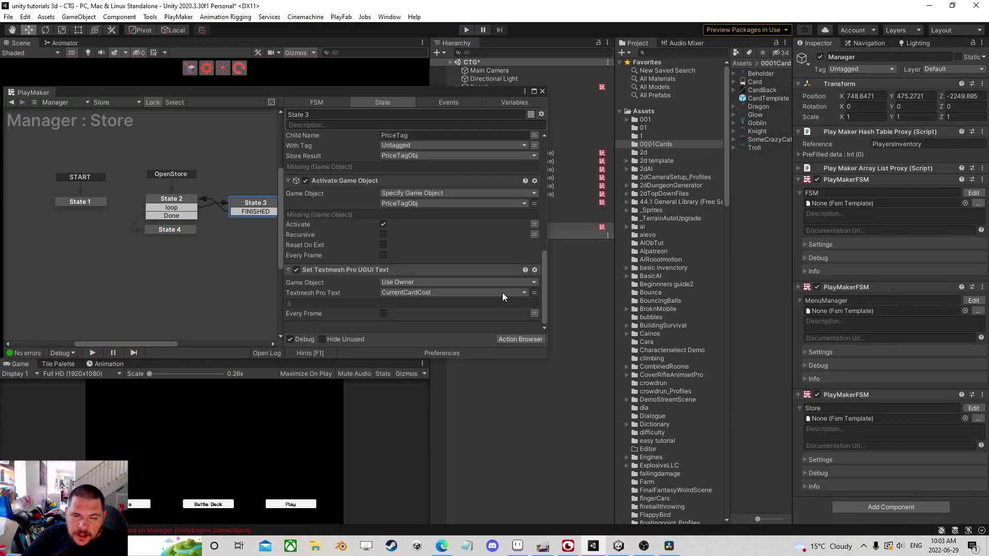
Target State 3's Set Textmesh Pro UGUI Text action at the PriceTagObj variable as its specified game object
left_click(430, 282)
left_click(421, 306)
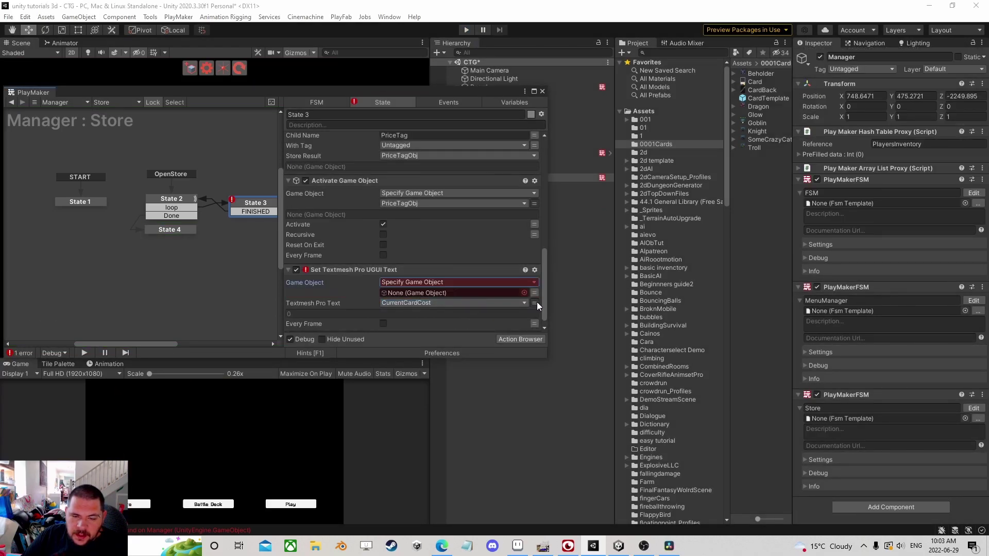
left_click(535, 292)
left_click(454, 292)
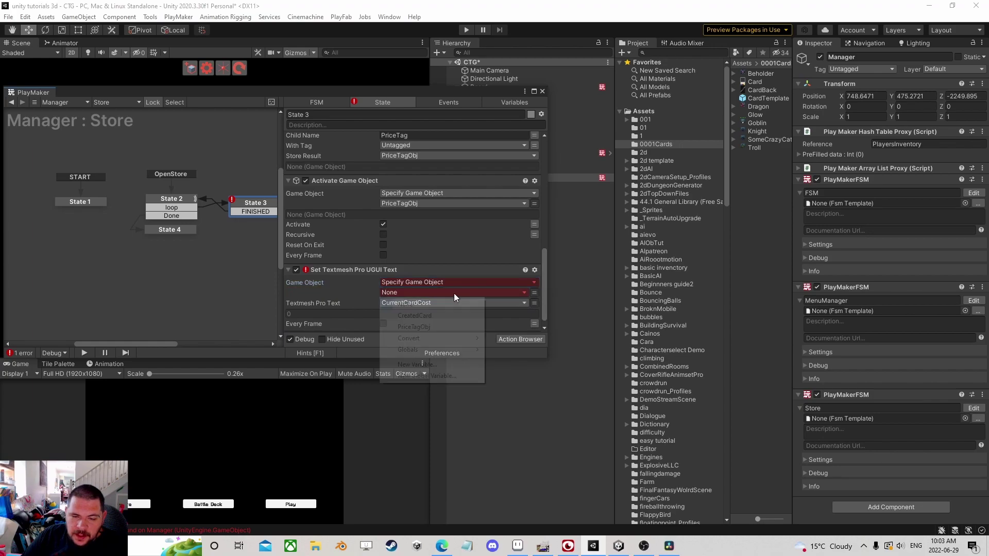
left_click(437, 326)
scroll(452, 291, "down", 1)
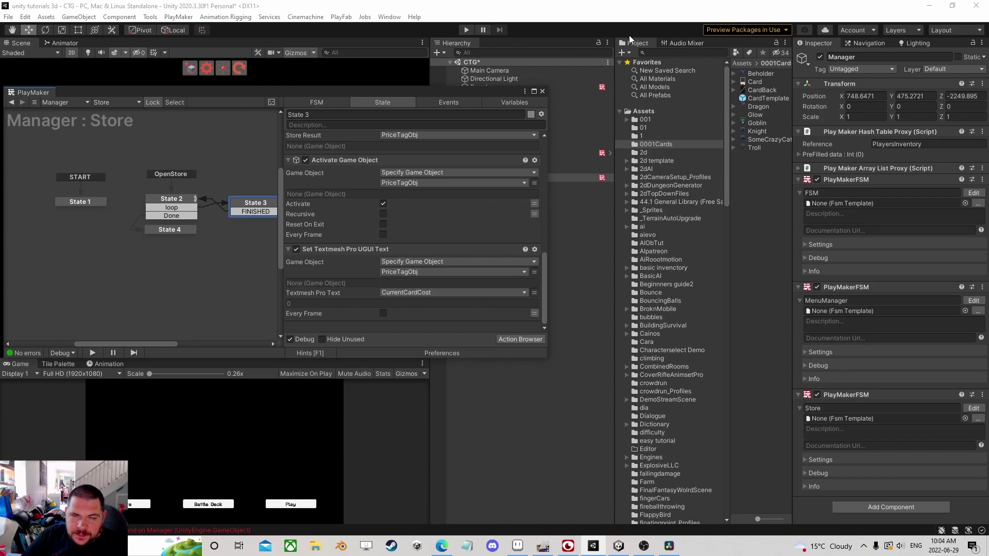
Close the PlayMaker editor, run the game, open the store to check the price under each card, and stop the game
left_click(541, 92)
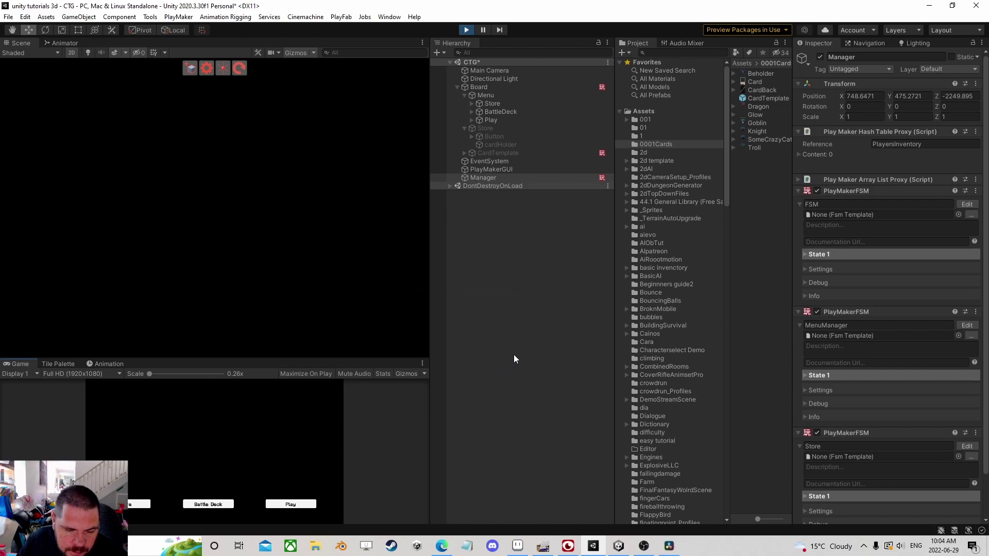
left_click(141, 503)
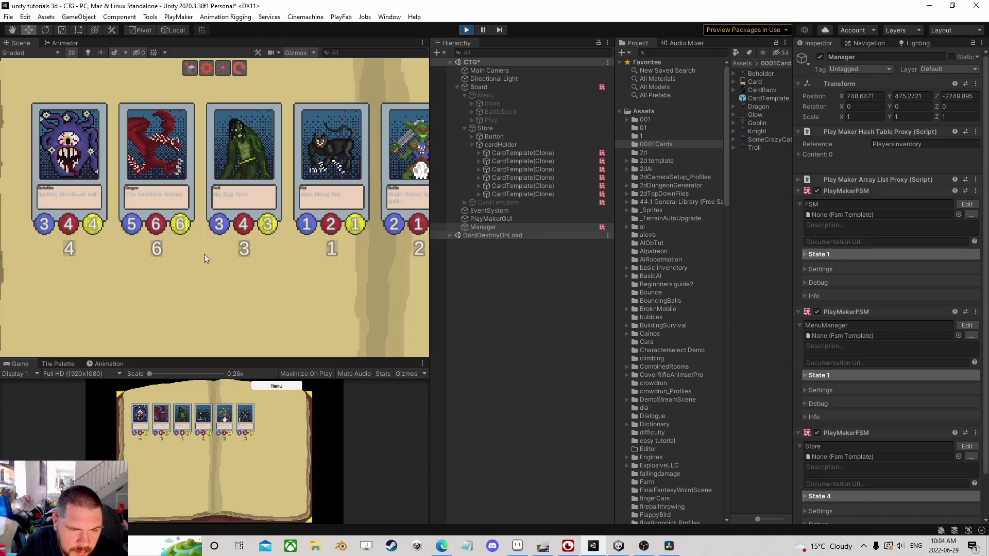
scroll(204, 254, "down", 5)
scroll(299, 246, "down", 3)
middle_click_drag(299, 247, 371, 252)
scroll(371, 252, "up", 3)
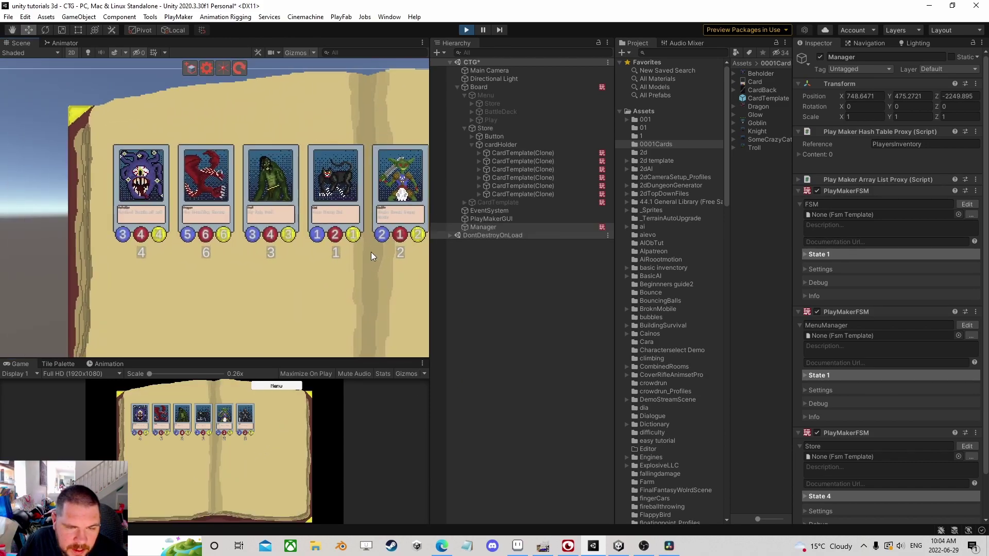
middle_click_drag(284, 255, 217, 248)
left_click(460, 31)
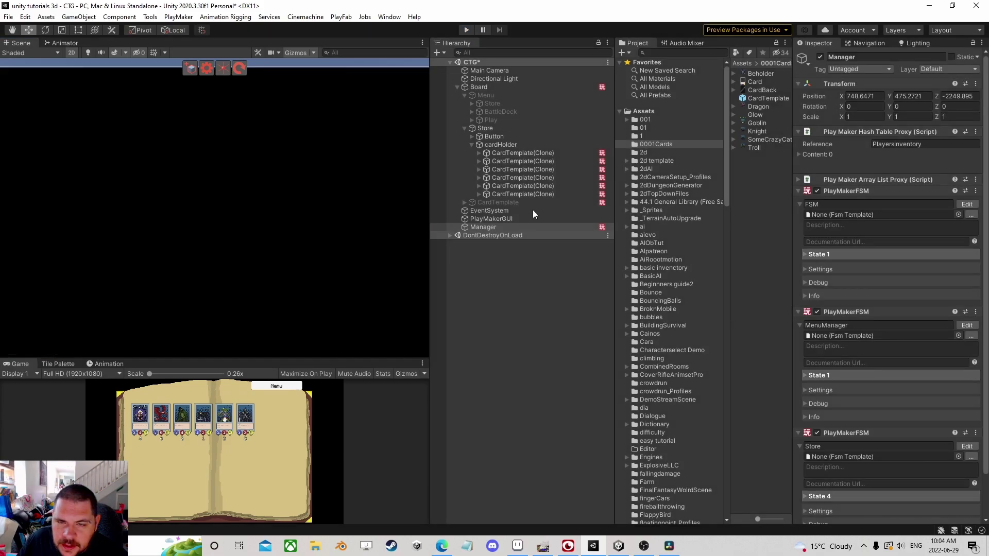
Reopen the Manager's Store FSM and add a Build String action to State 3
left_click(974, 408)
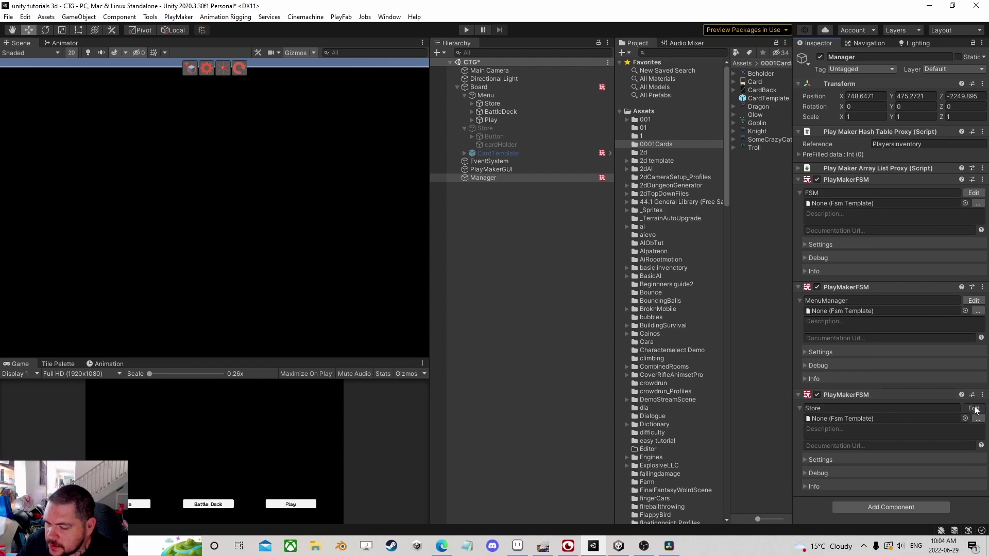
middle_click_drag(222, 217, 138, 200)
left_click(170, 191)
scroll(384, 253, "down", 10)
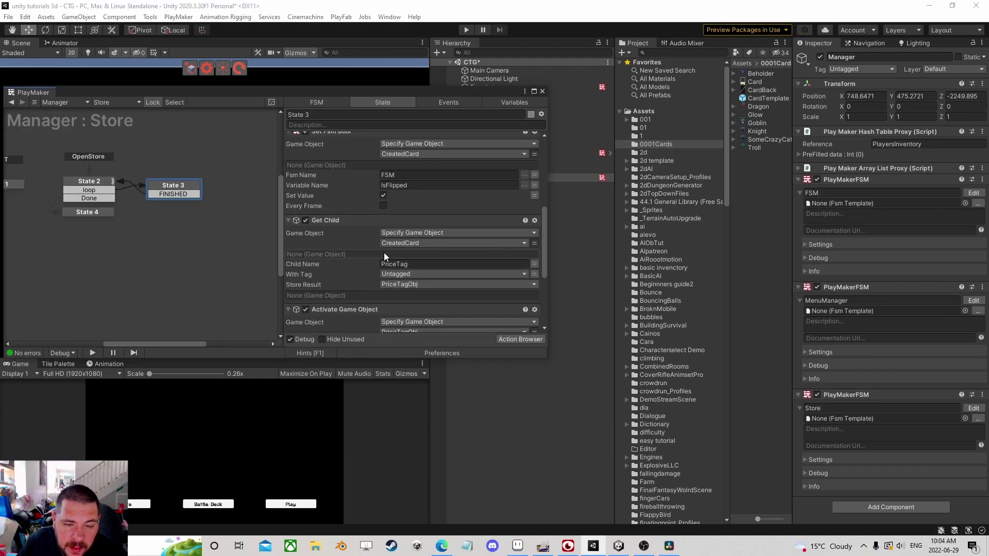
left_click(515, 337)
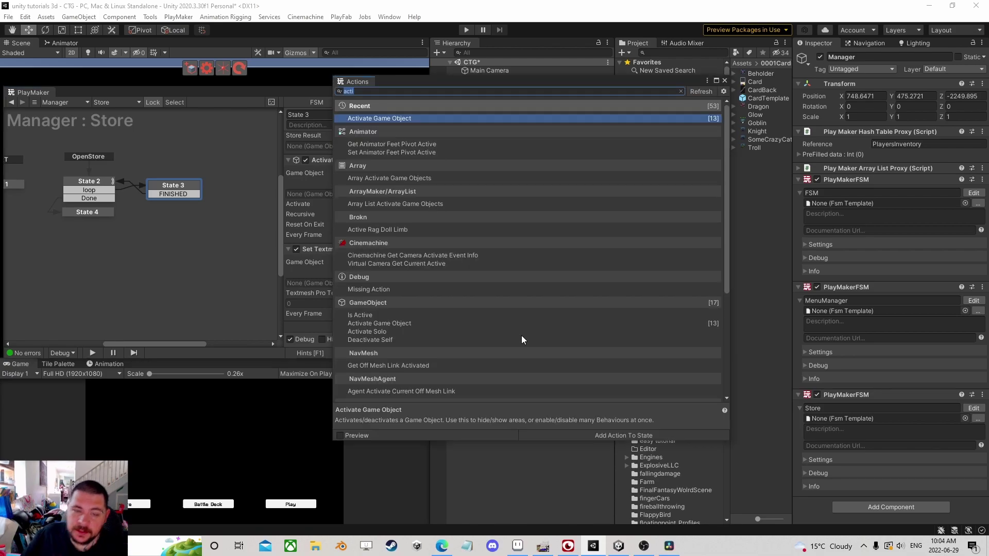
type("bu")
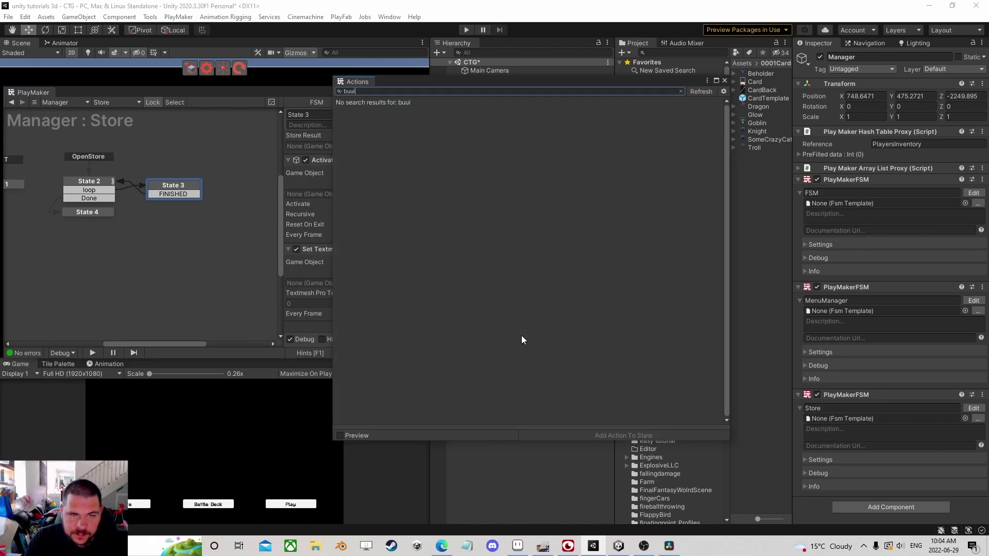
type("ild strin")
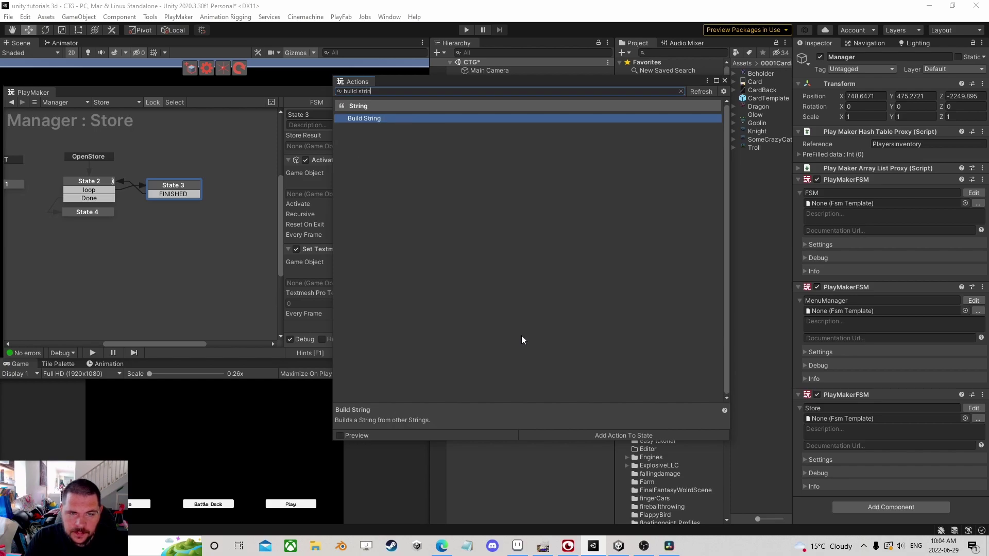
key("Return")
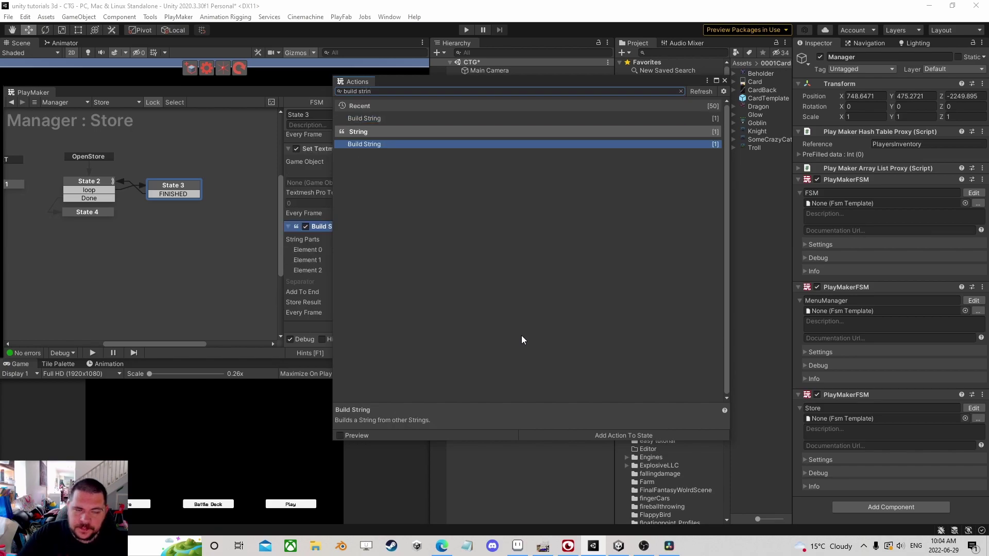
left_click(725, 81)
Set Build String to 2 string parts and enter "Cost:" as Element 0
left_click(415, 238)
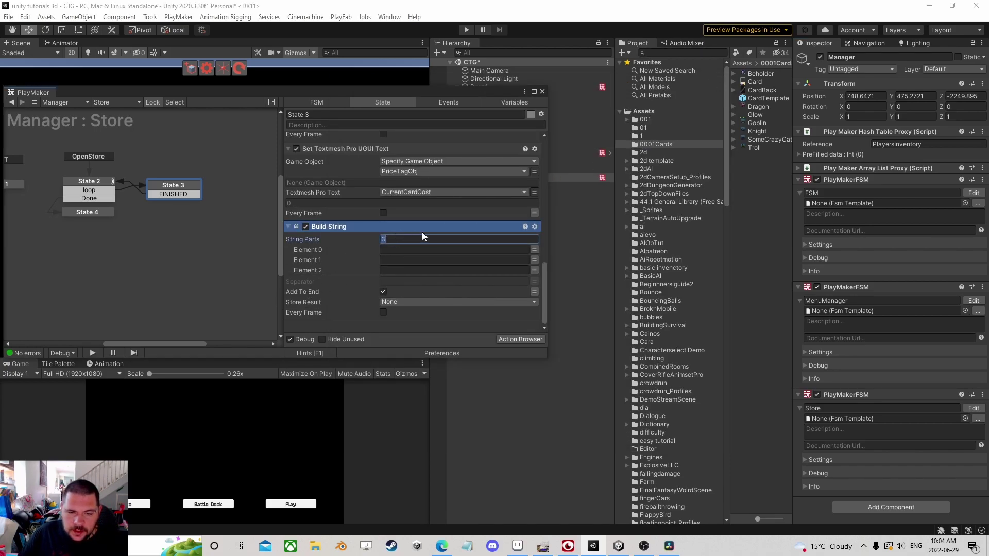
type("2")
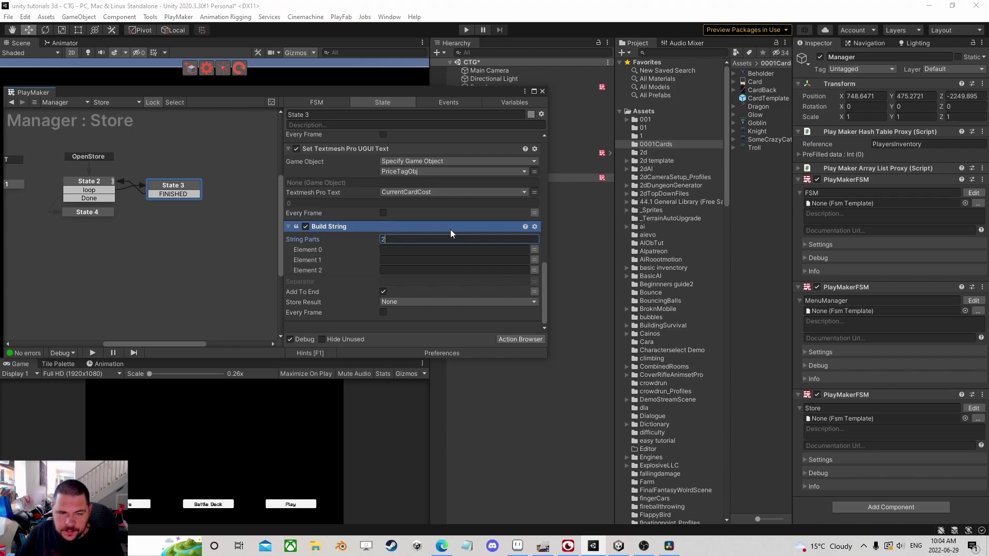
key("Return")
left_click(400, 260)
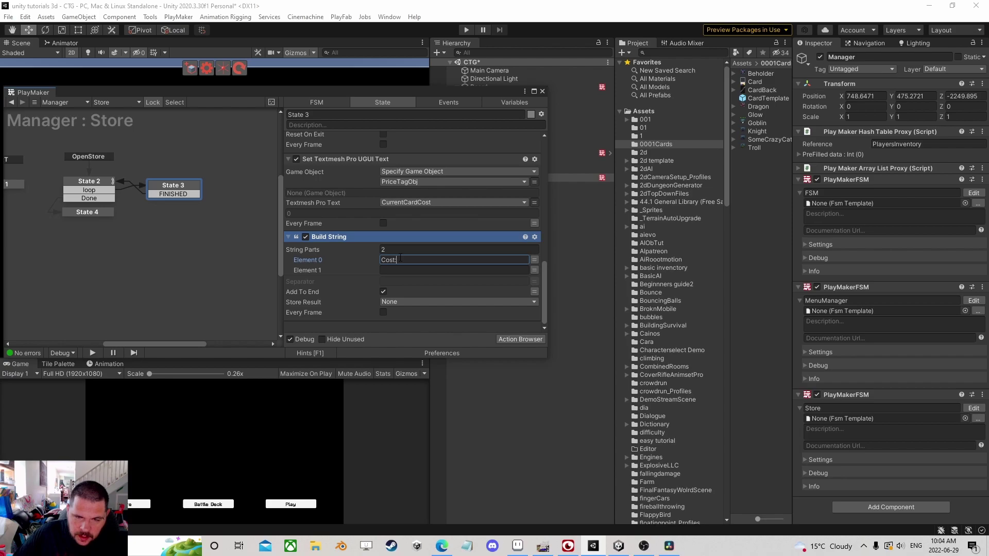
left_click(430, 271)
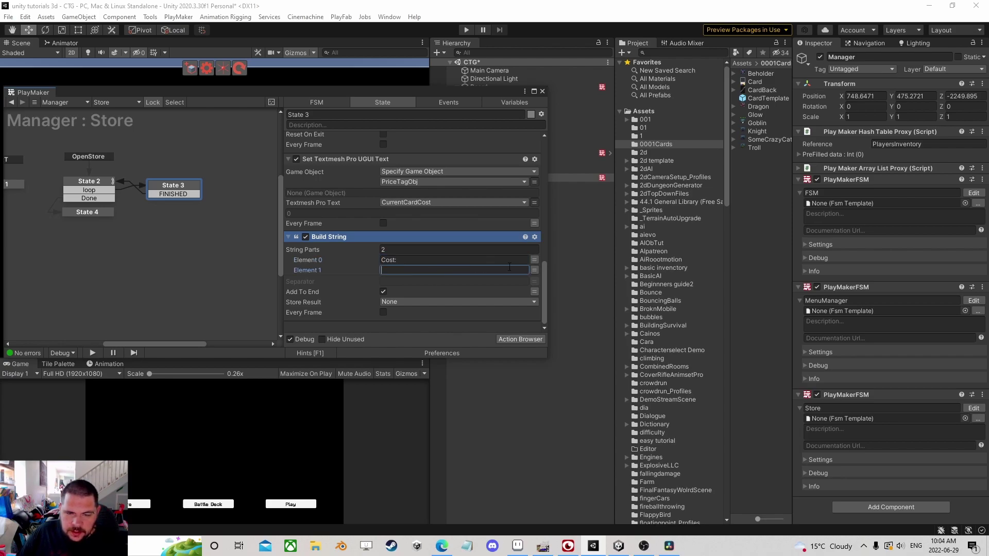
left_click(517, 338)
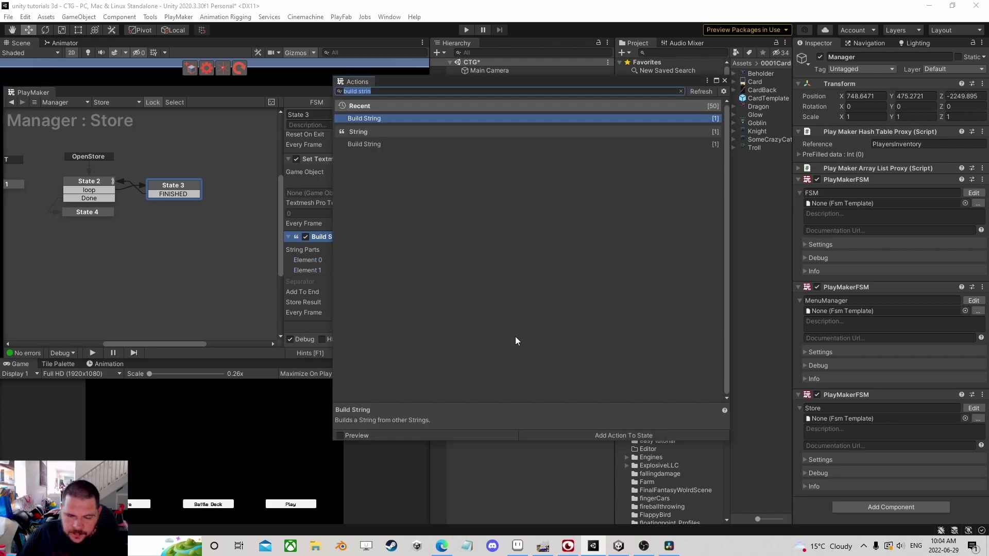
type("format")
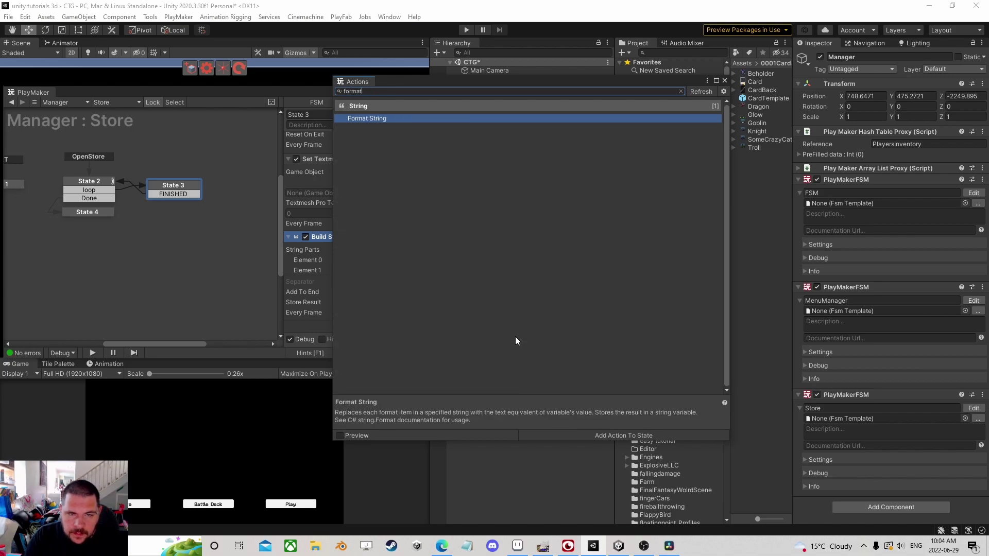
key("Return")
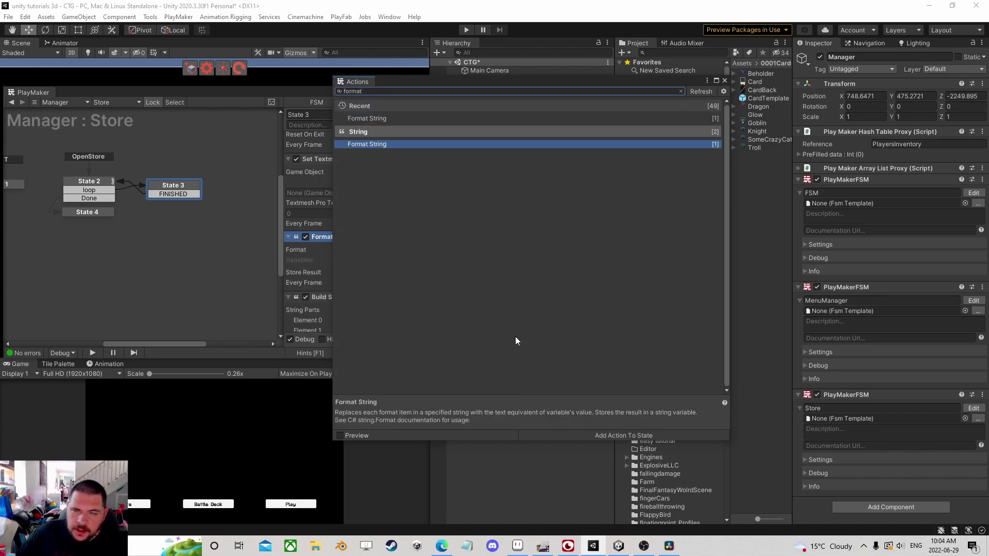
left_click(725, 81)
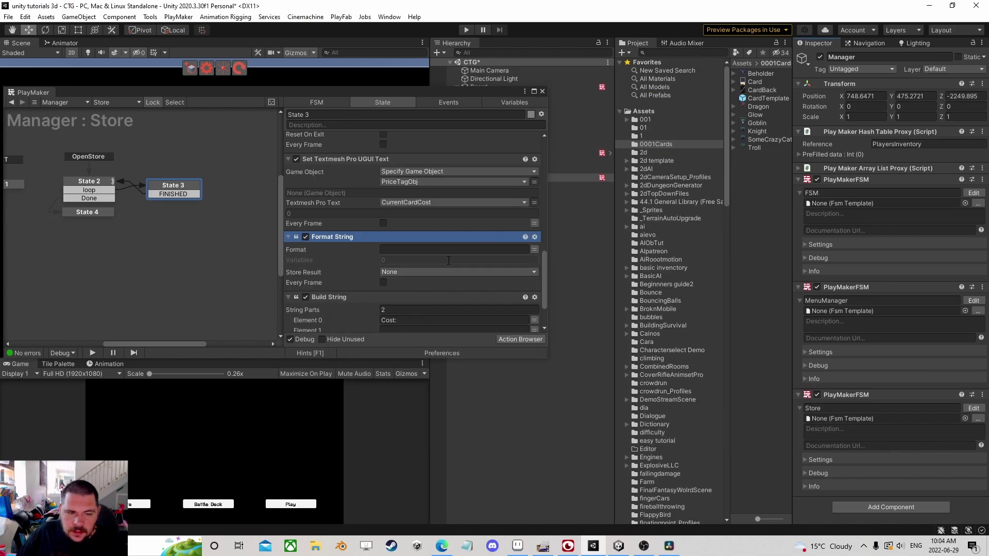
right_click(330, 238)
left_click(388, 422)
Add a Convert Int To String action to State 3
left_click(512, 343)
type("convert")
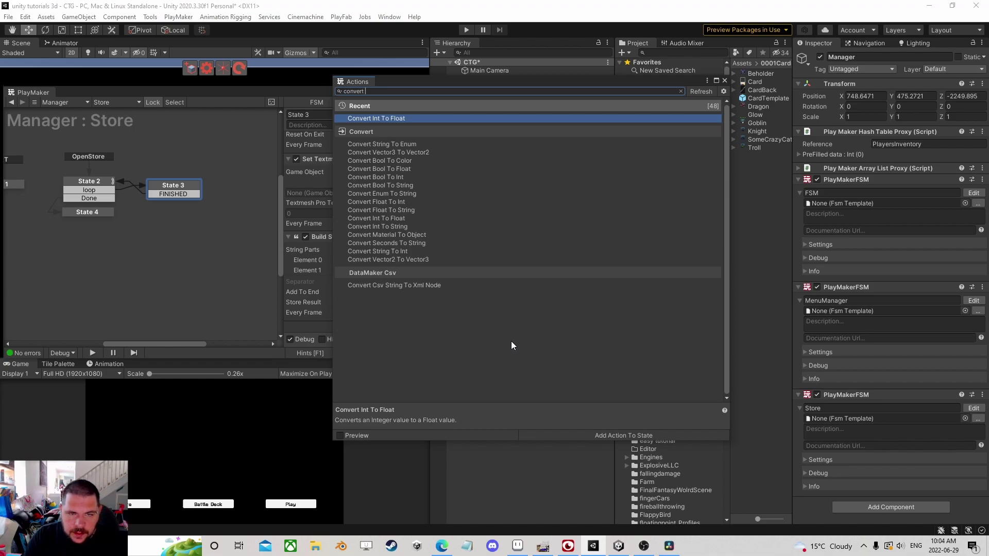
type(" int to")
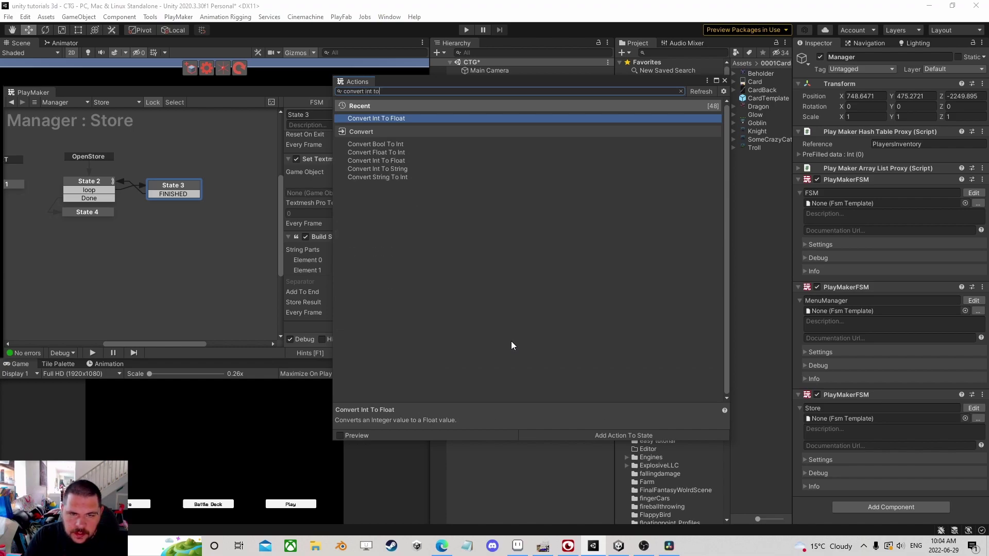
key("Down")
key("Down")
key("Down")
key("Down")
key("Down")
key("Return")
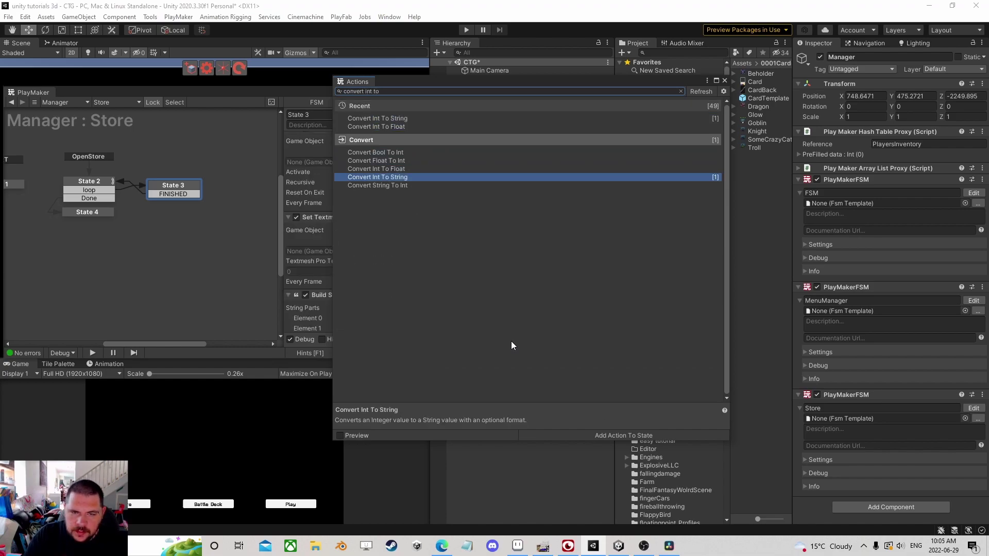
left_click(725, 81)
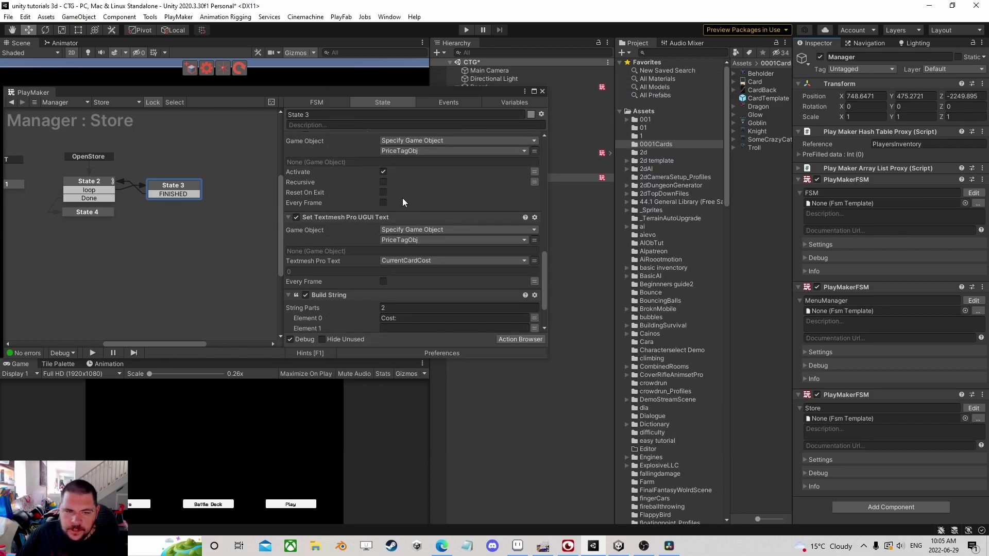
Reorder State 3's actions so Convert Int To String sits directly above Build String and Set Textmesh Pro UGUI Text comes last
scroll(387, 209, "up", 8)
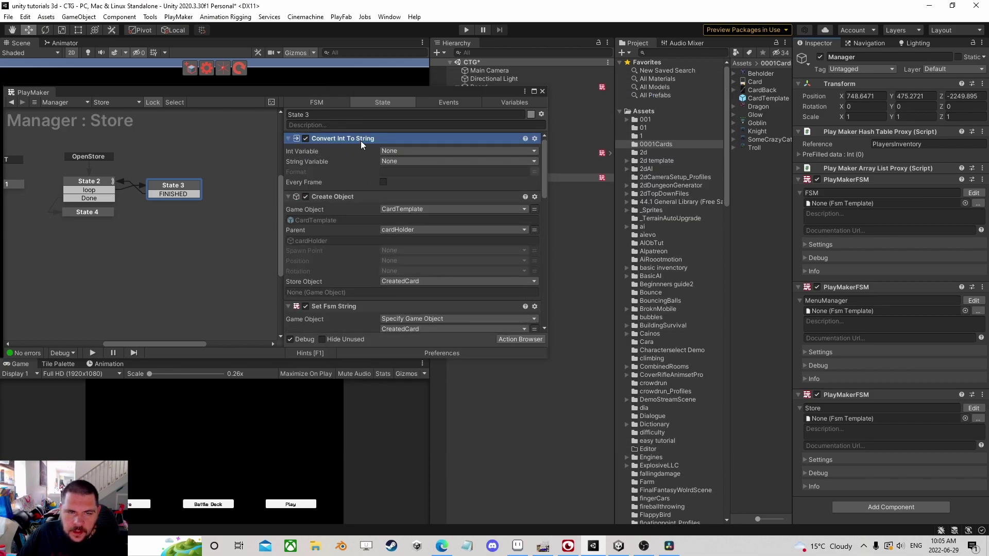
right_click(360, 139)
left_click(401, 272)
left_click_drag(338, 279, 372, 218)
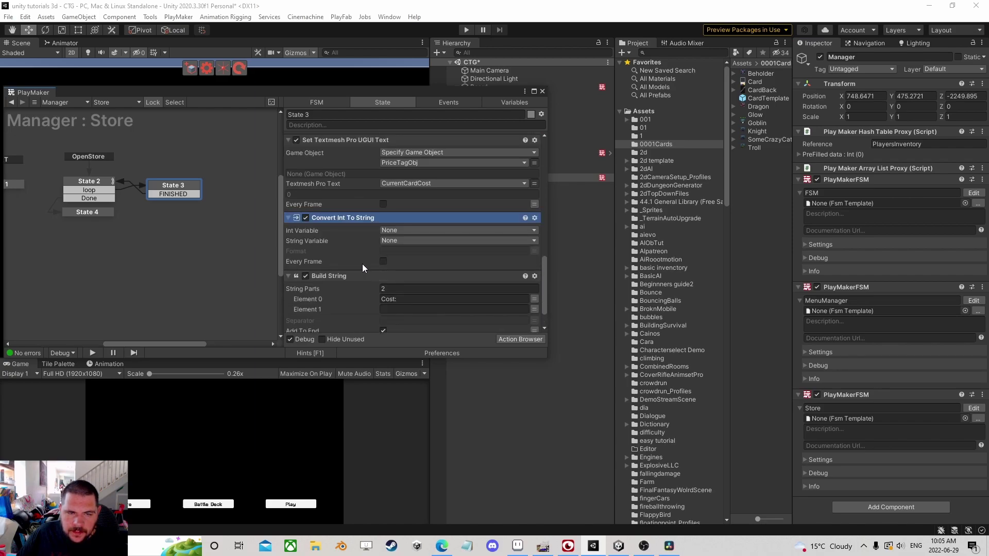
left_click(361, 140)
left_click_drag(361, 140, 371, 324)
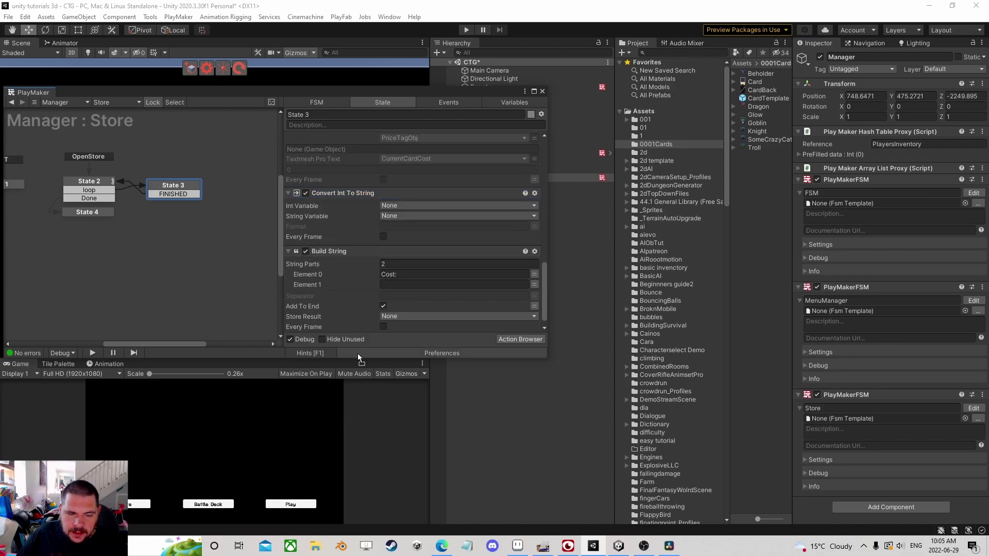
scroll(352, 332, "down", 2)
scroll(348, 212, "up", 2)
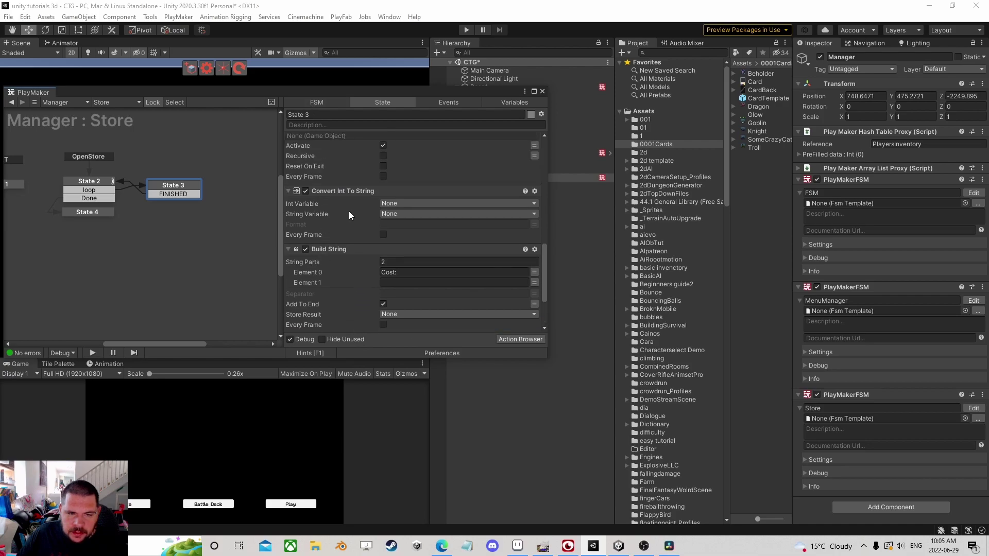
Convert the CurrentCardCost integer into a new string variable named CurrentcardCostString, using the format 0000
left_click(414, 203)
left_click(435, 224)
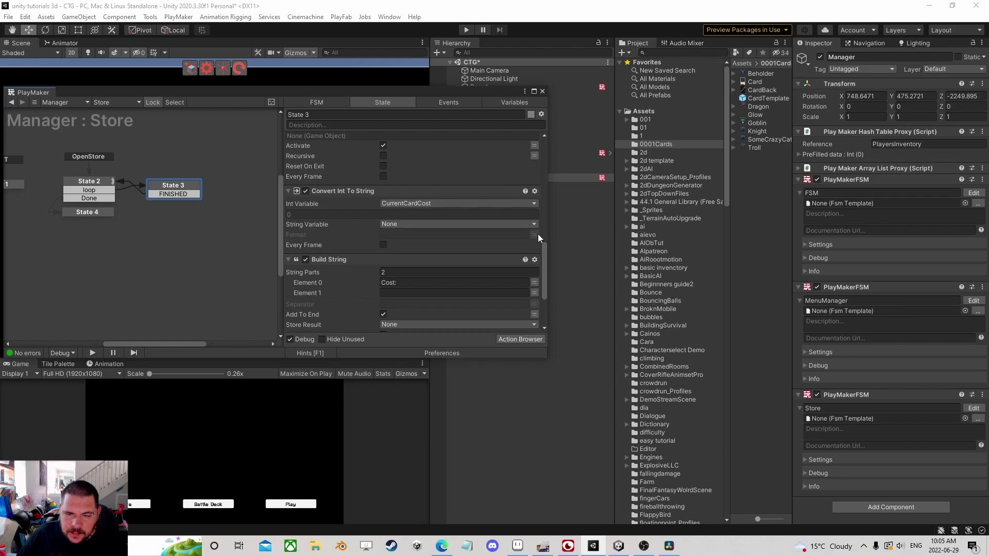
left_click(456, 225)
left_click(416, 272)
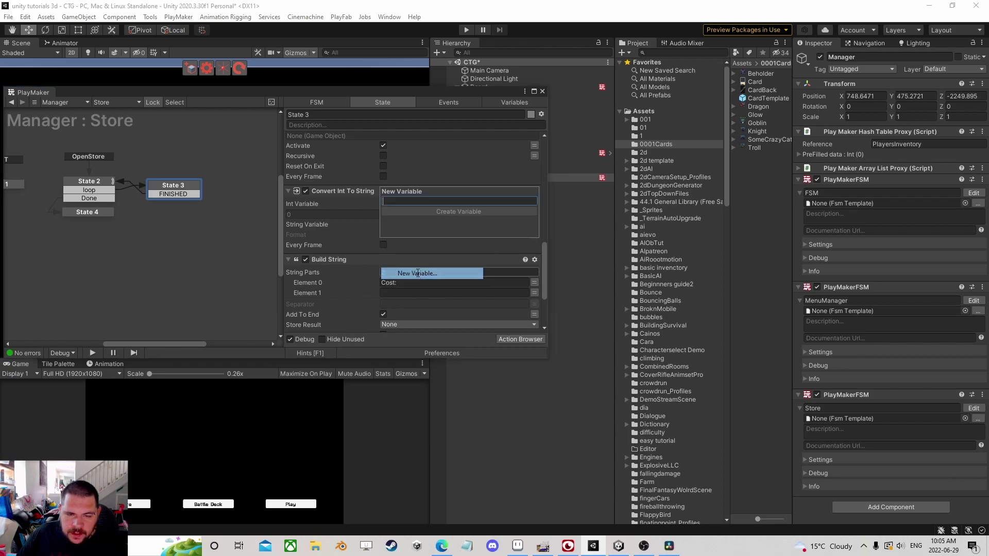
type("Current")
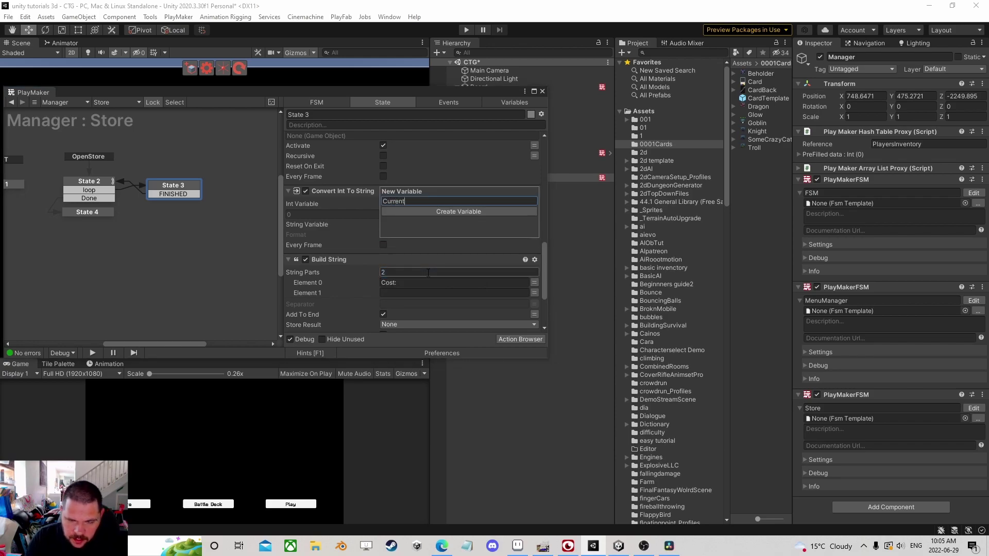
type("cardCostString")
key("Return")
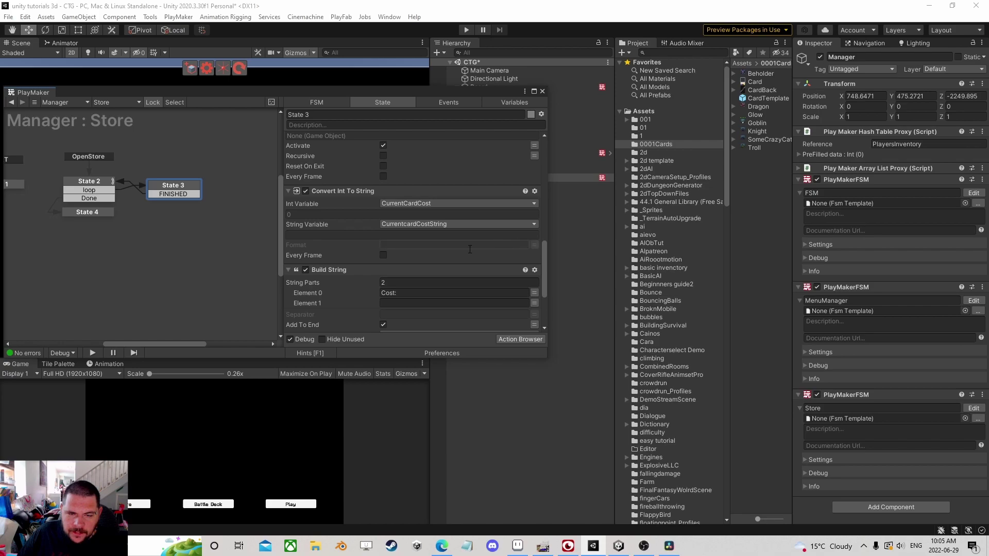
left_click(511, 242)
type("0000")
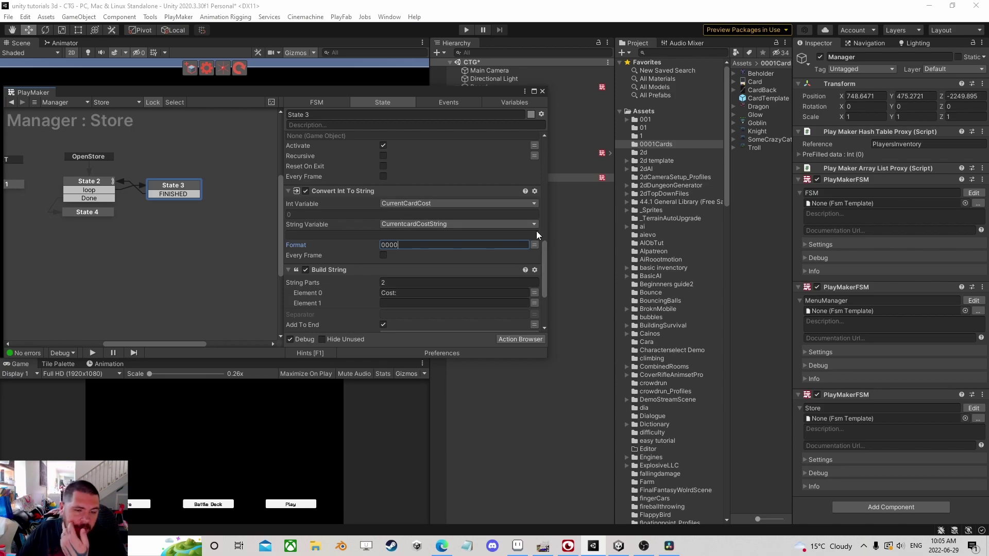
scroll(473, 246, "down", 3)
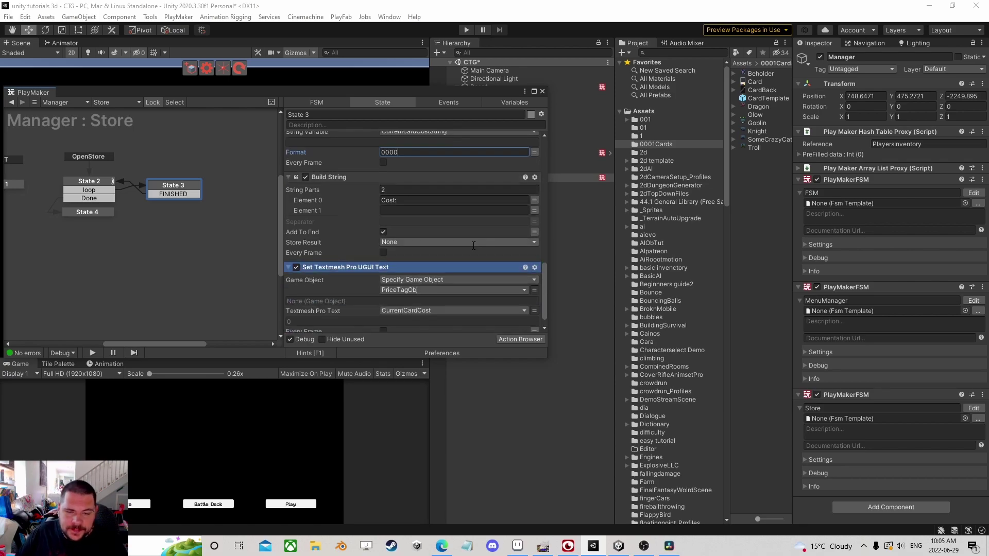
Set Build String's Element 1 to CurrentcardCostString, turn off Add To End and store the result in a new string variable named StringValue
left_click(534, 210)
left_click(397, 211)
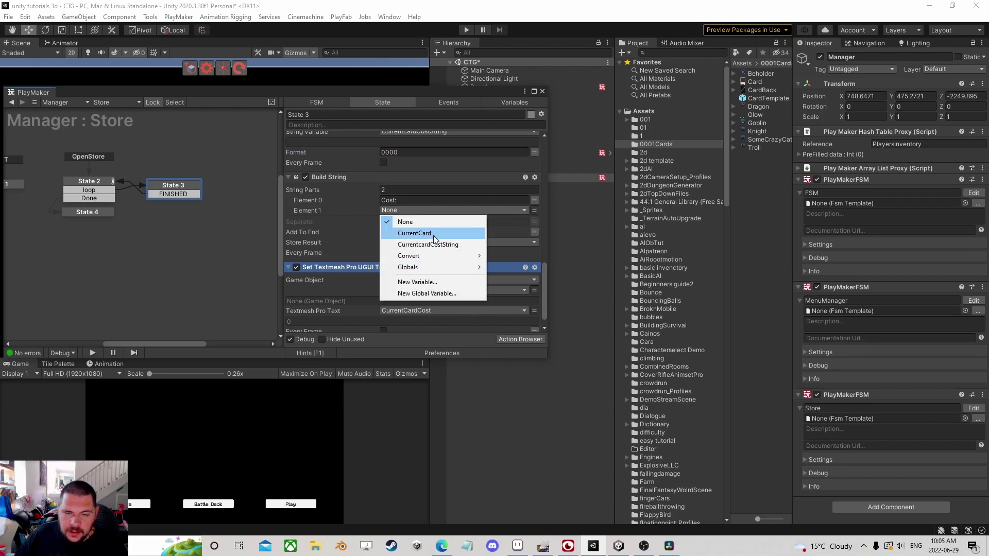
left_click(439, 244)
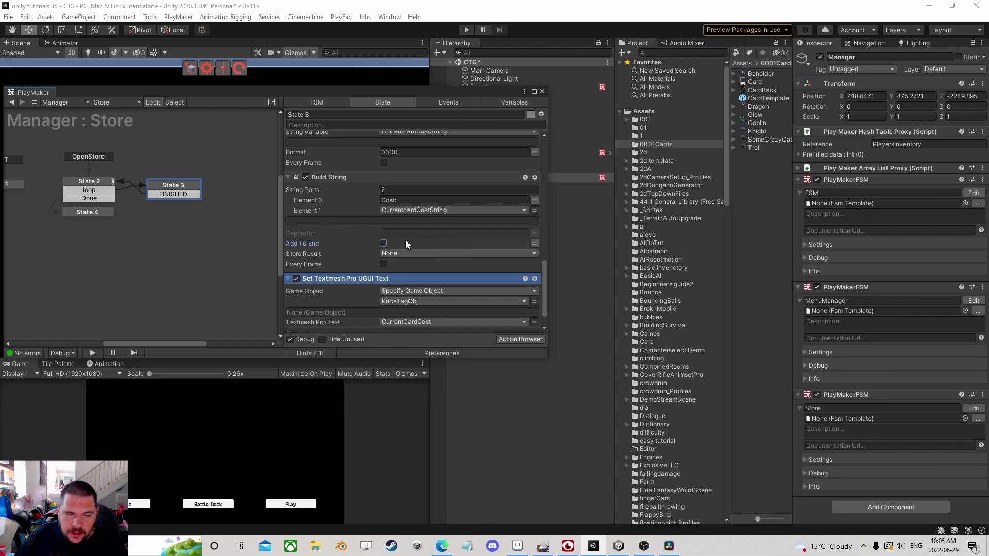
left_click(421, 254)
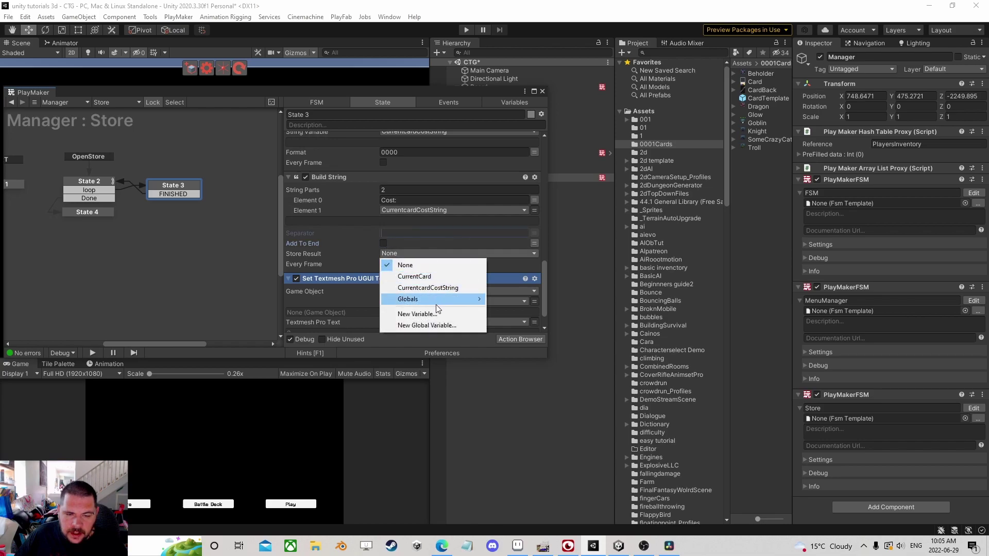
left_click(433, 311)
type("StringValue")
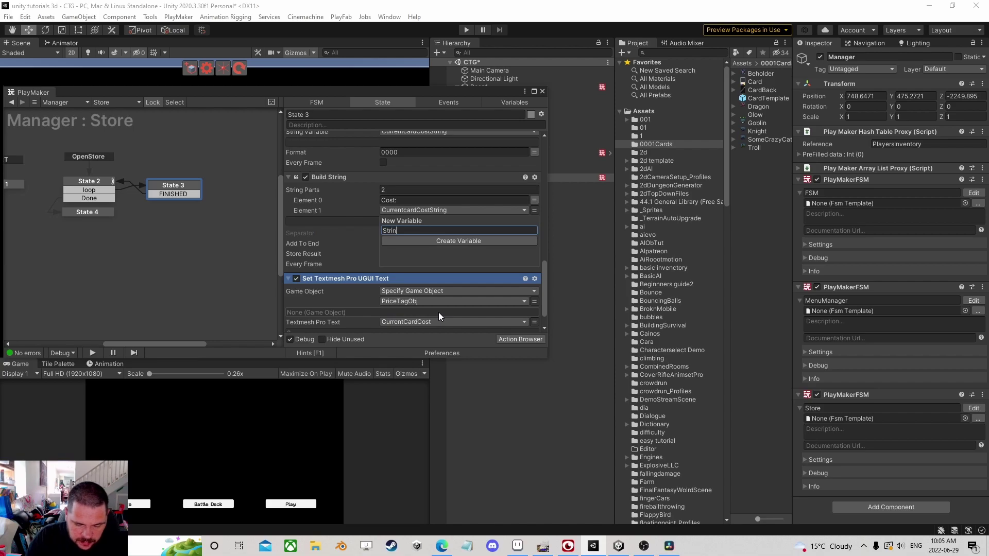
key("Return")
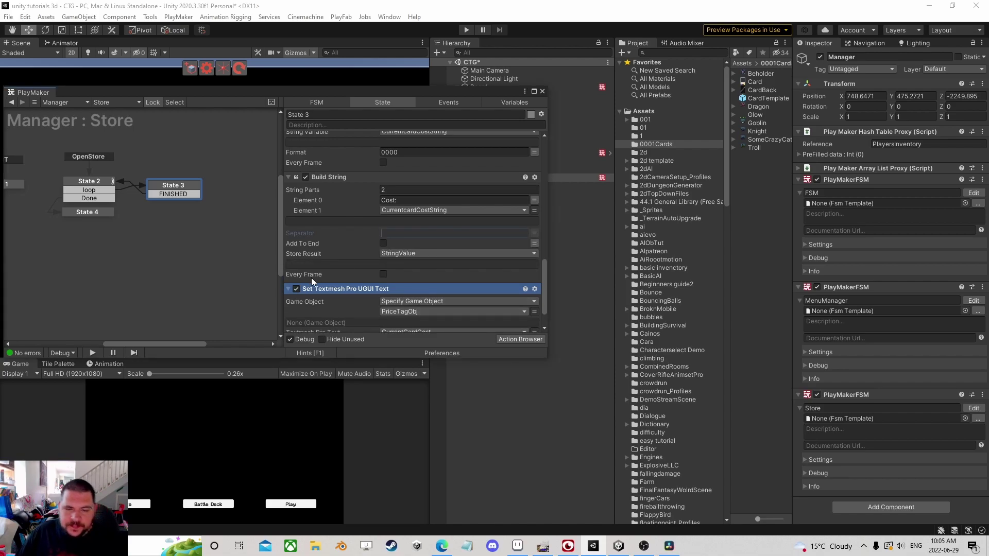
Set the Textmesh Pro Text of State 3's Set Textmesh Pro UGUI Text action to the StringValue variable
scroll(311, 277, "down", 2)
left_click(386, 292)
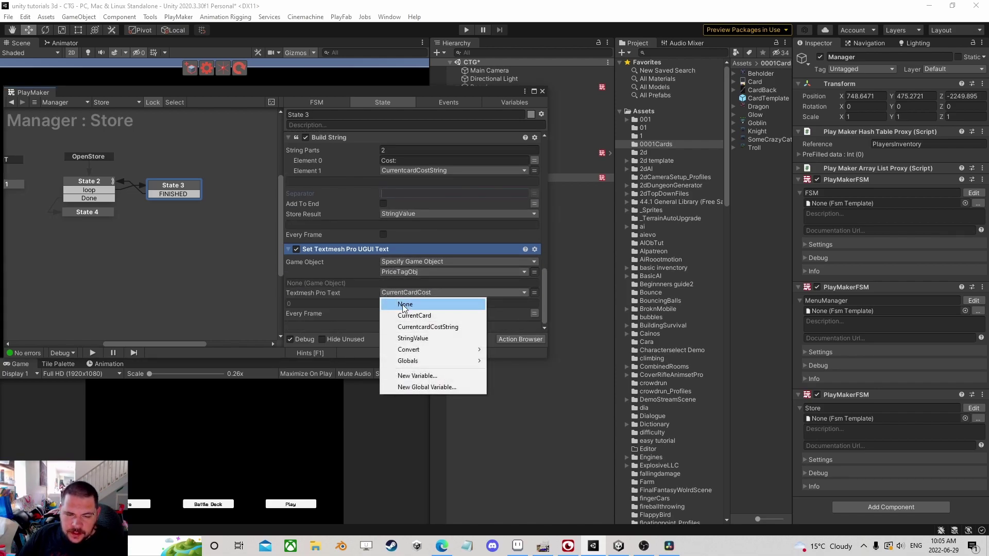
left_click(413, 338)
Review State 3's action chain from Get Child through Convert Int To String, Build String and Set Textmesh Pro UGUI Text
scroll(432, 263, "up", 6)
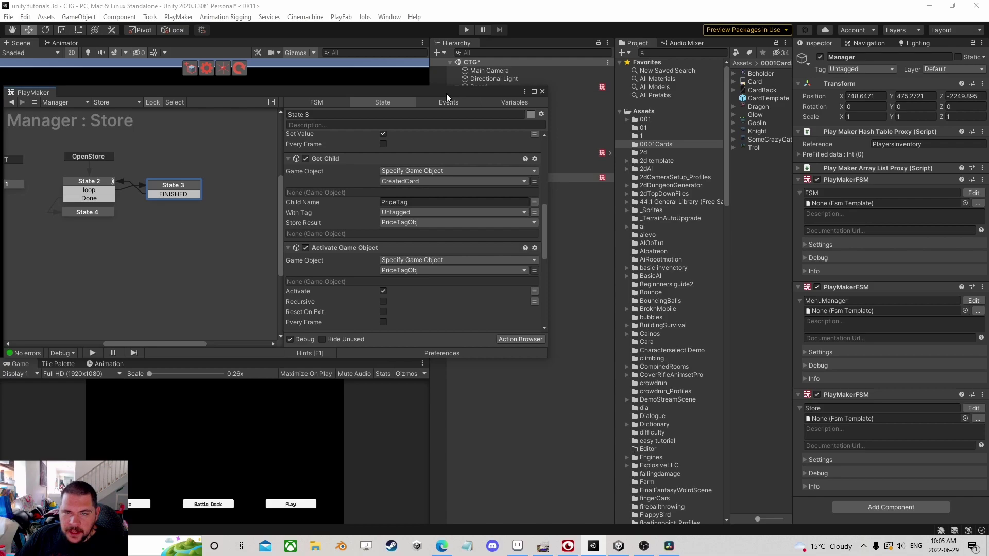
scroll(385, 240, "down", 6)
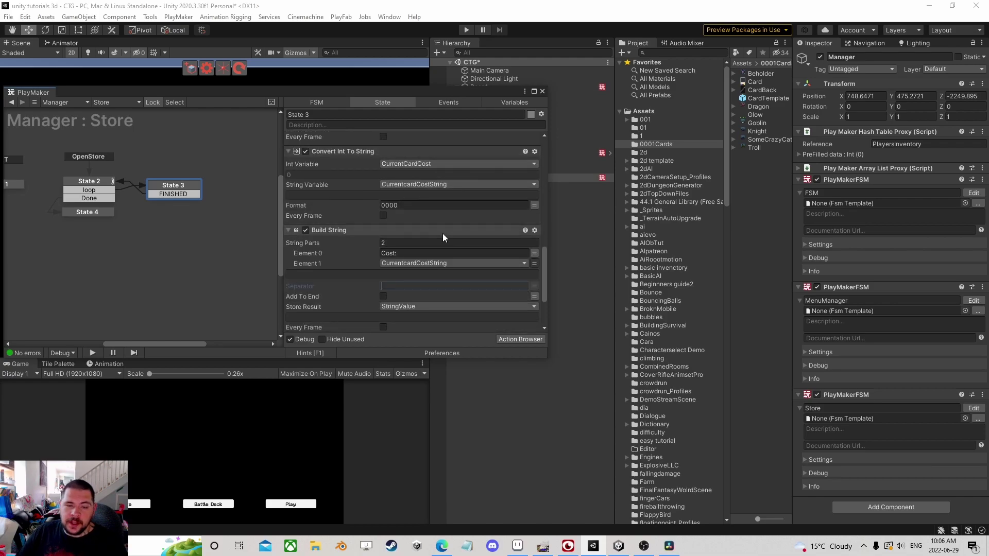
left_click(355, 206)
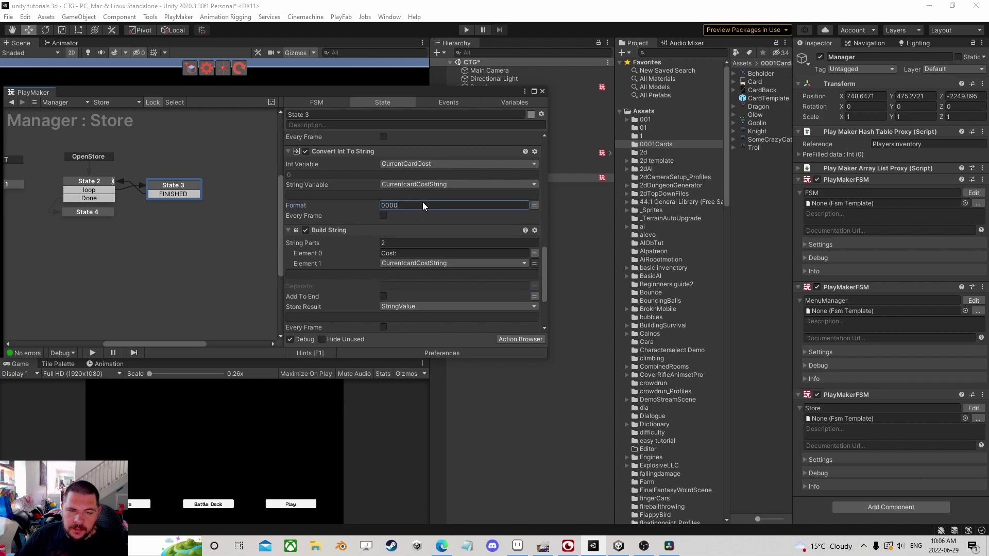
scroll(410, 236, "down", 3)
left_click(401, 193)
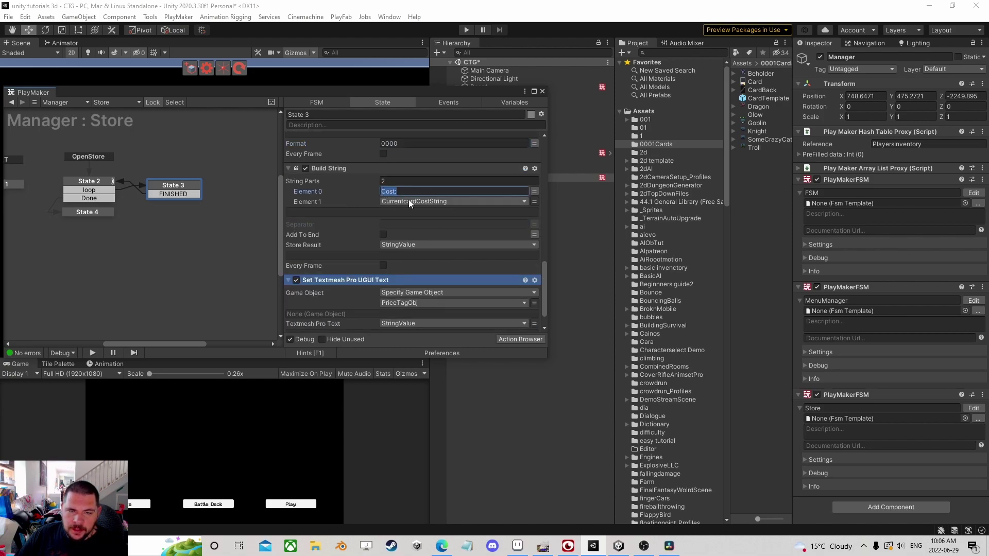
scroll(420, 258, "down", 2)
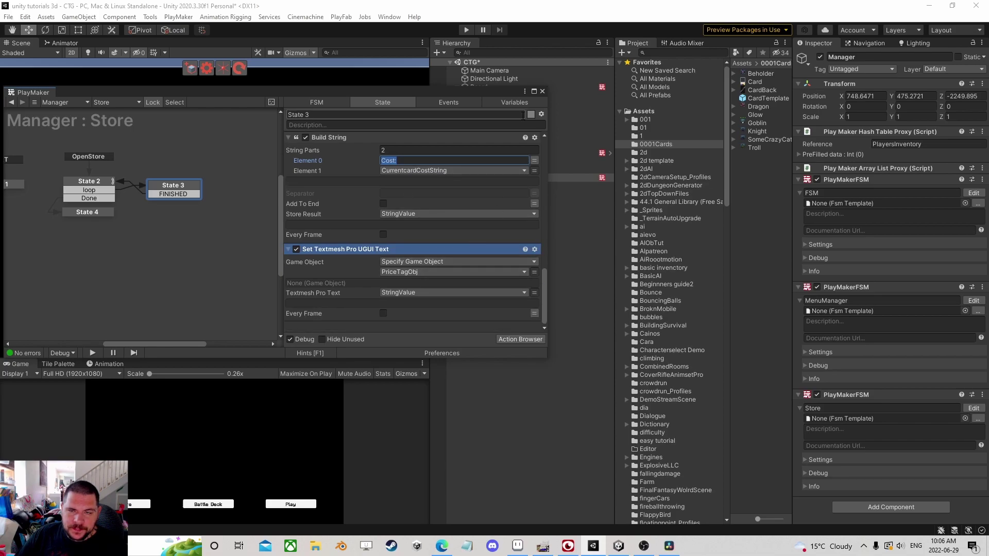
Close the PlayMaker editor and save the scene
left_click(542, 91)
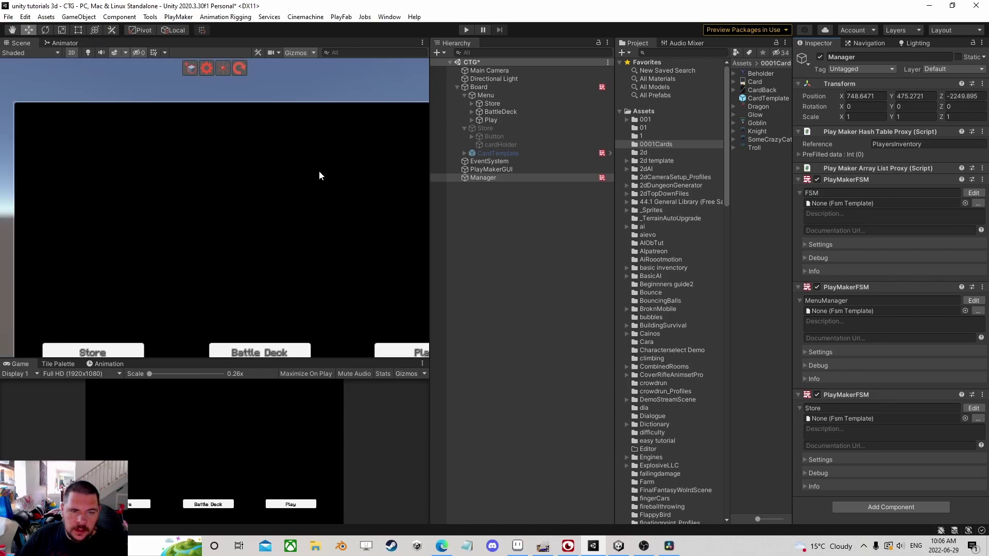
left_click(8, 16)
left_click(24, 67)
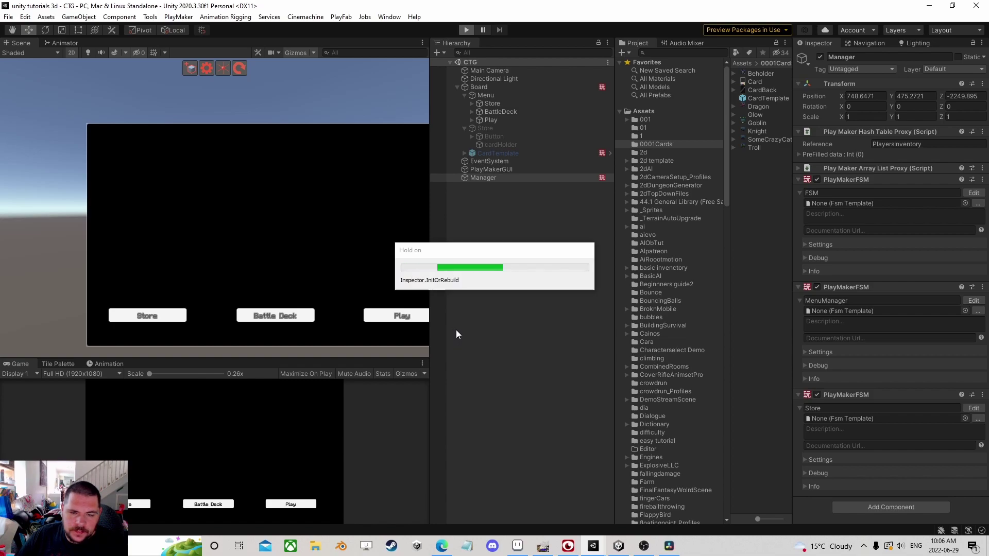
Playtest the store, duplicating all six CardTemplate clones in cardHolder to check the price labels against a second row of cards
left_click(129, 504)
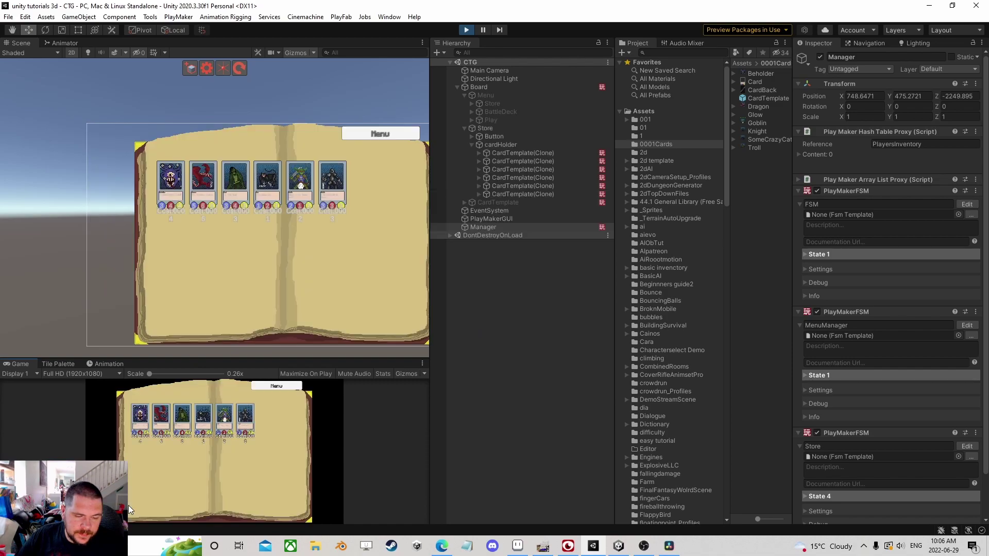
scroll(271, 214, "up", 6)
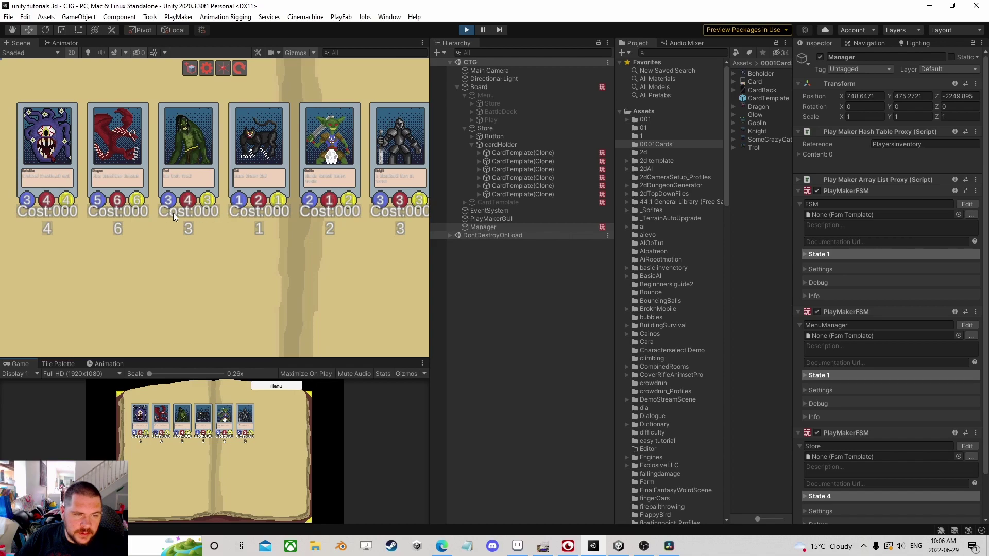
left_click(526, 194)
left_click(509, 153, "shift")
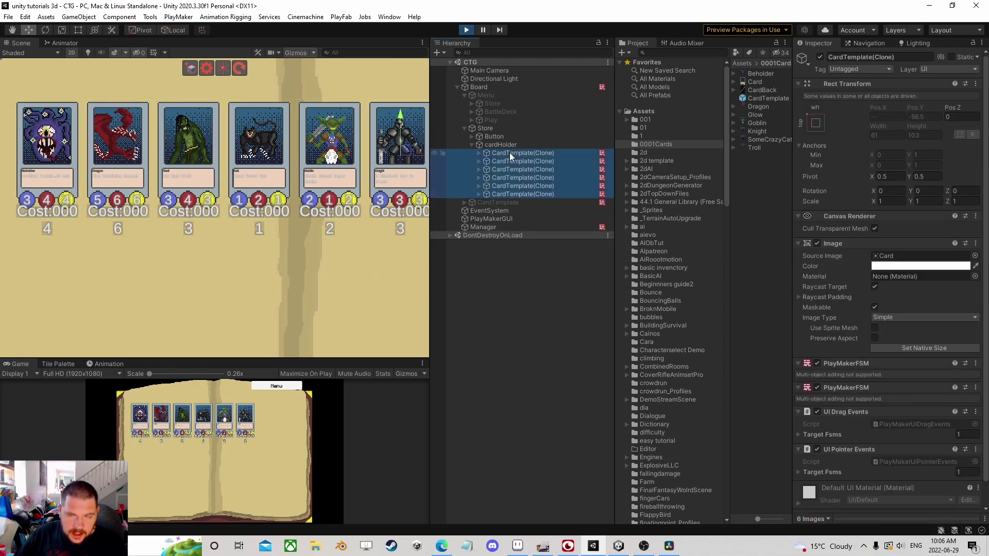
key("ctrl+d")
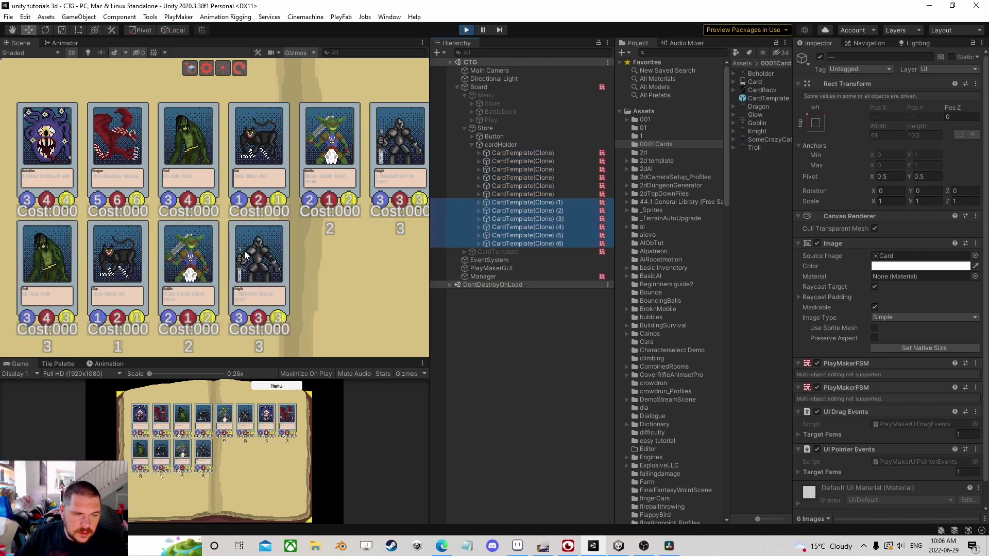
scroll(245, 255, "down", 2)
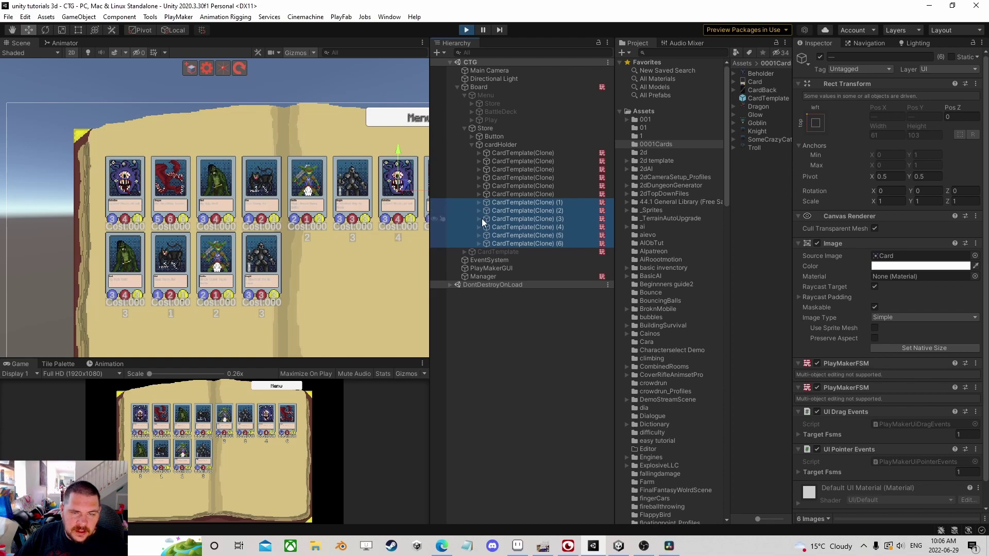
scroll(313, 233, "up", 1)
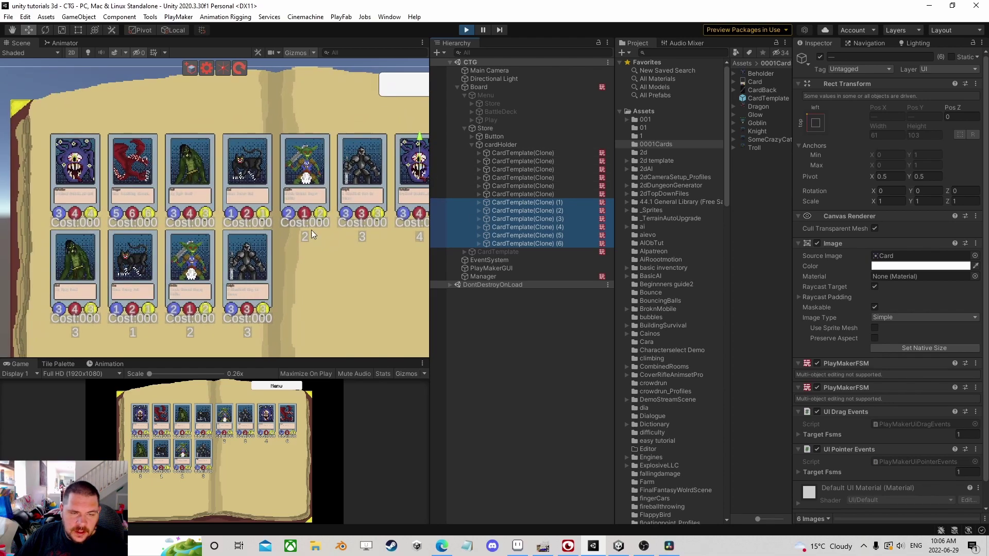
left_click(467, 30)
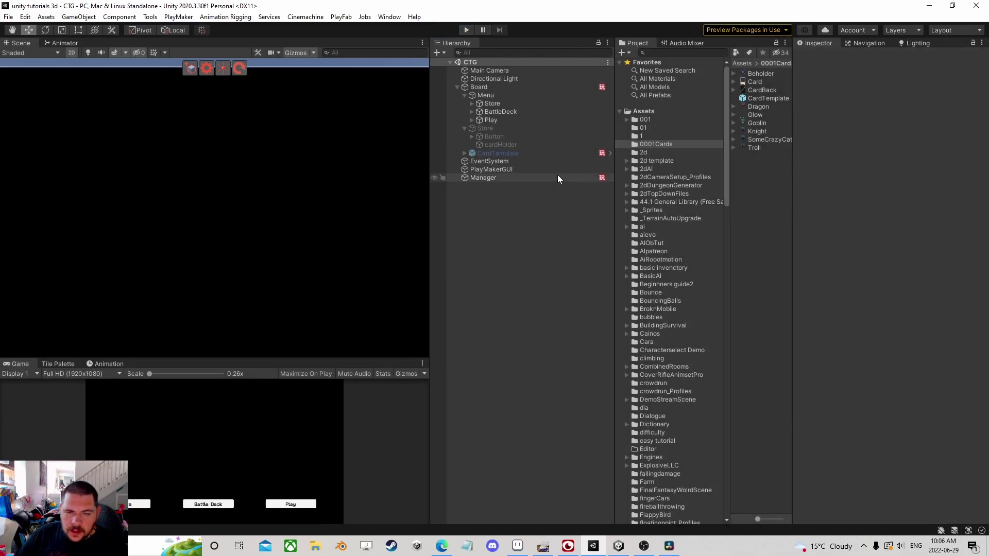
Set the Y spacing of cardHolder's Grid Layout Group to 8
left_click(511, 178)
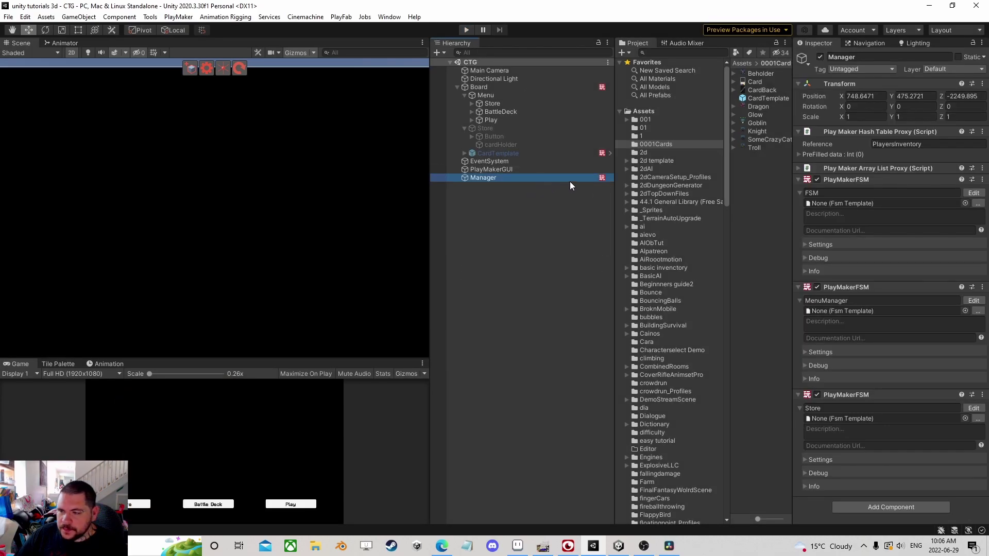
left_click(506, 144)
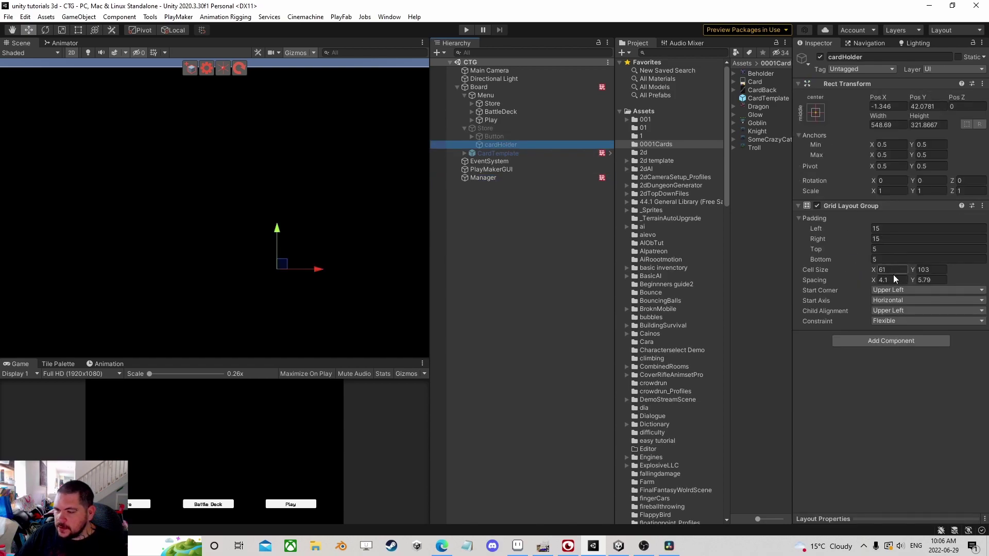
left_click(922, 280)
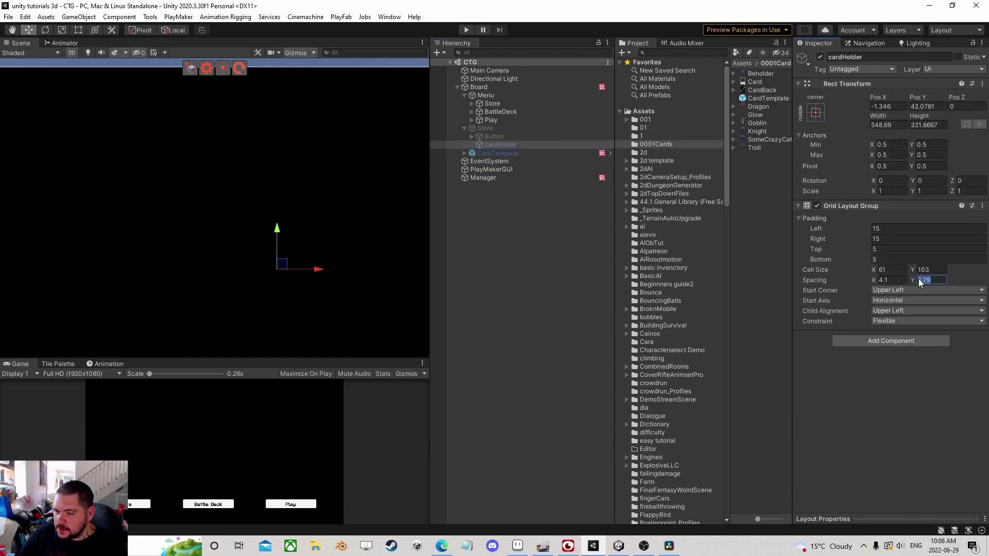
type("8")
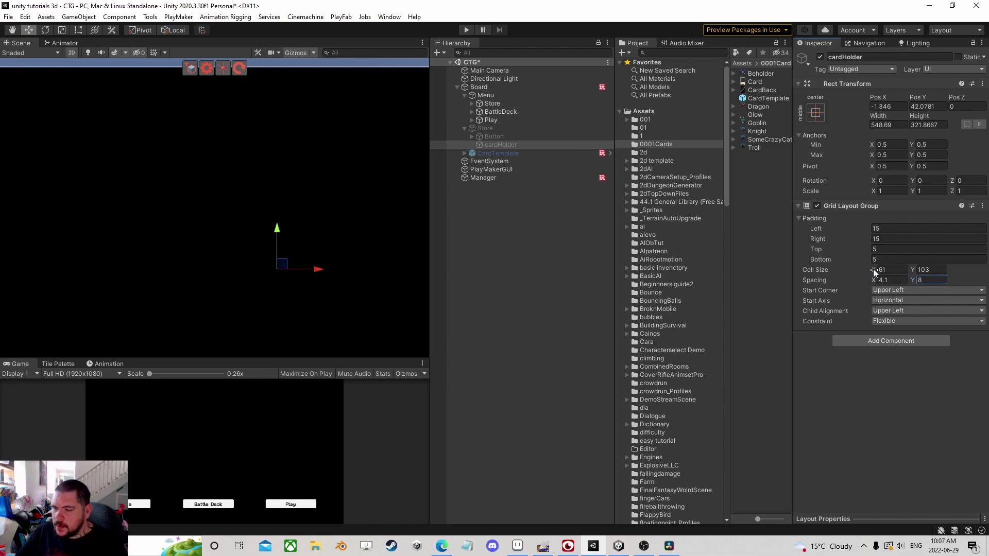
In the CardTemplate prefab, enable Auto Size on the PriceTag text with a minimum size of 9, and return to the scene
left_click(528, 153)
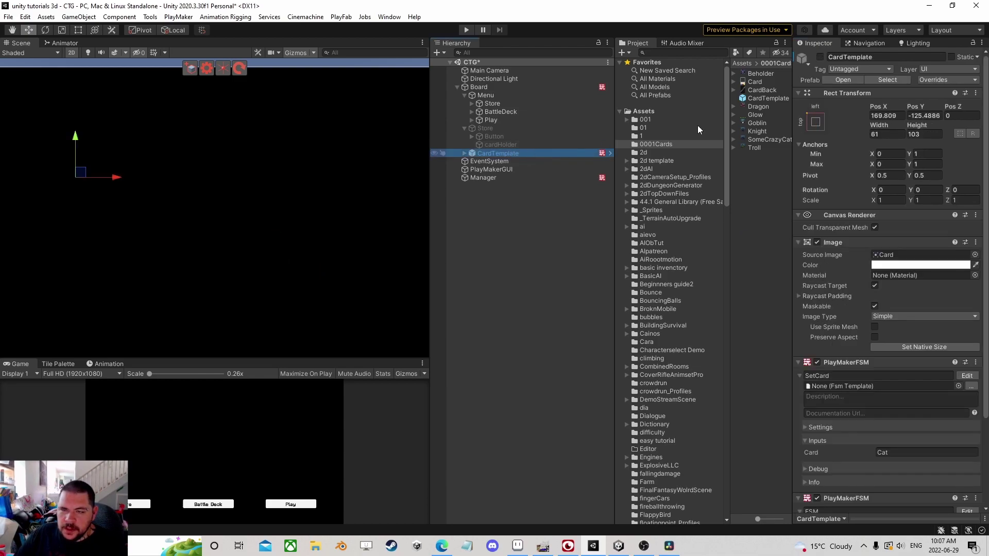
left_click(881, 81)
left_click(852, 85)
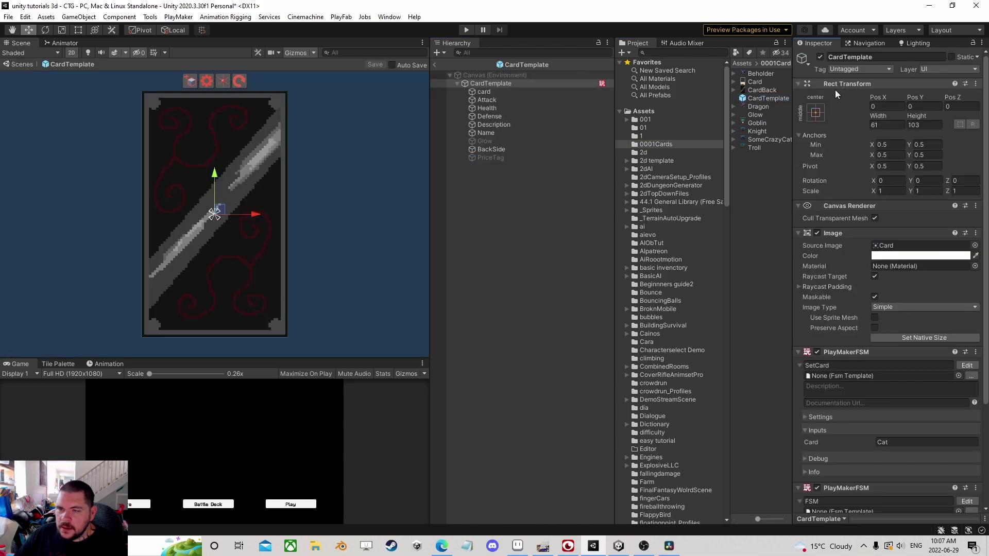
left_click(490, 157)
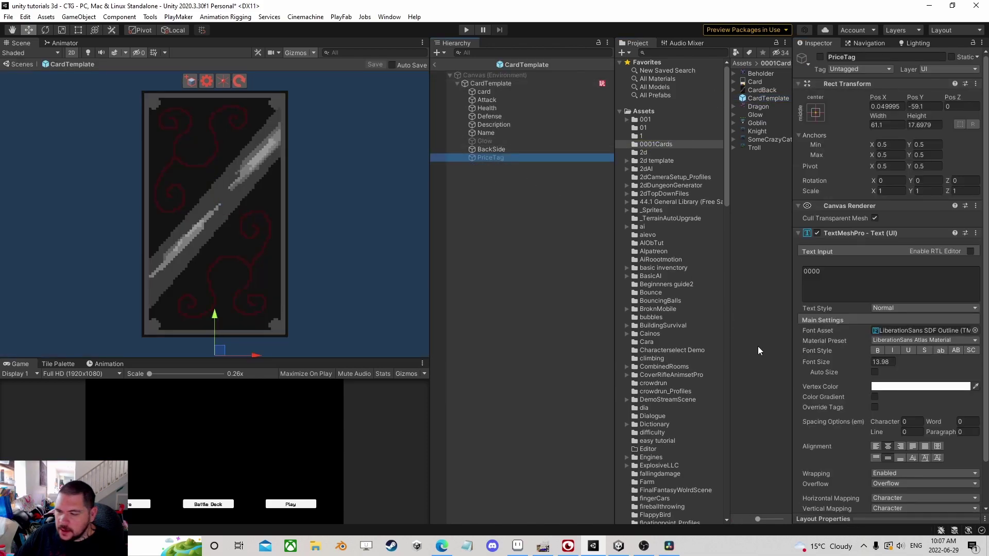
left_click(891, 362)
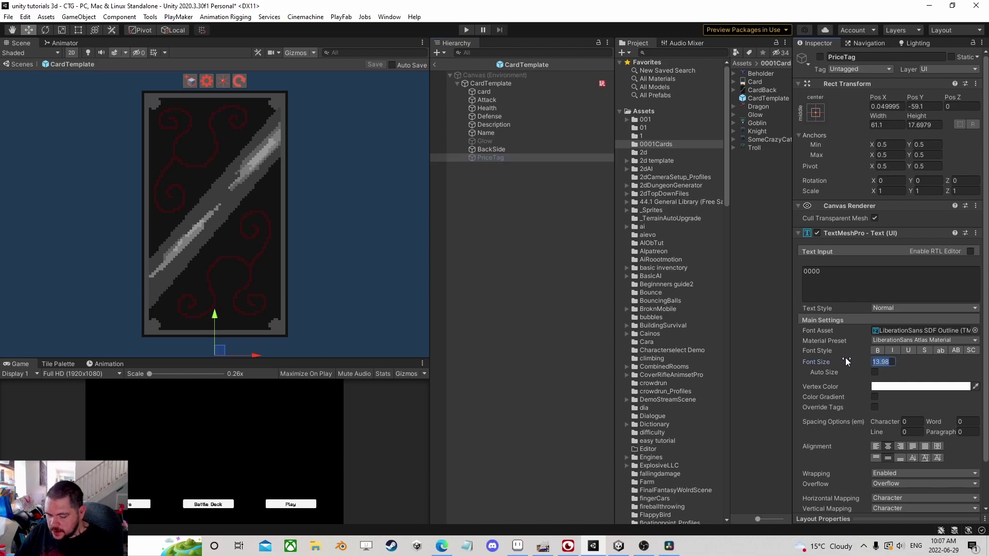
left_click(875, 372)
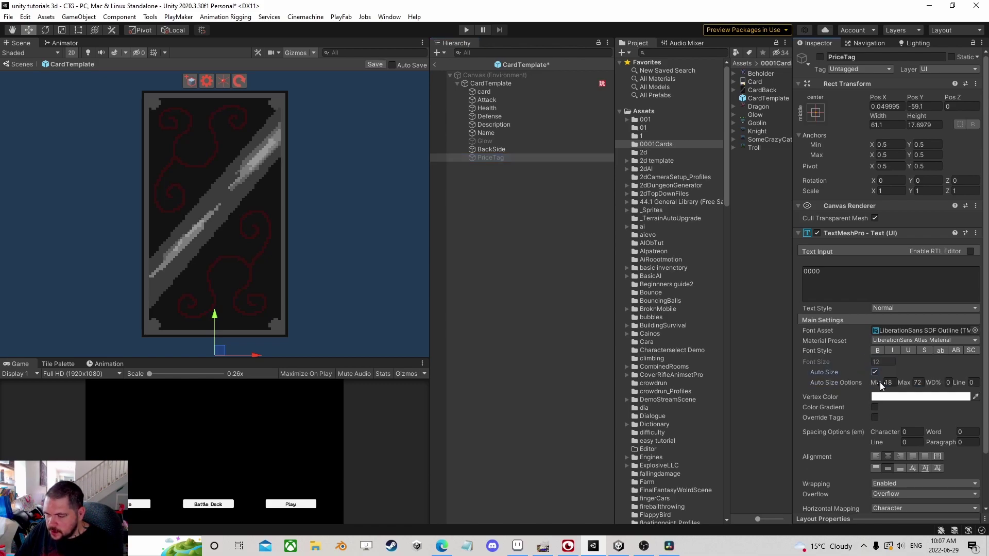
type("9")
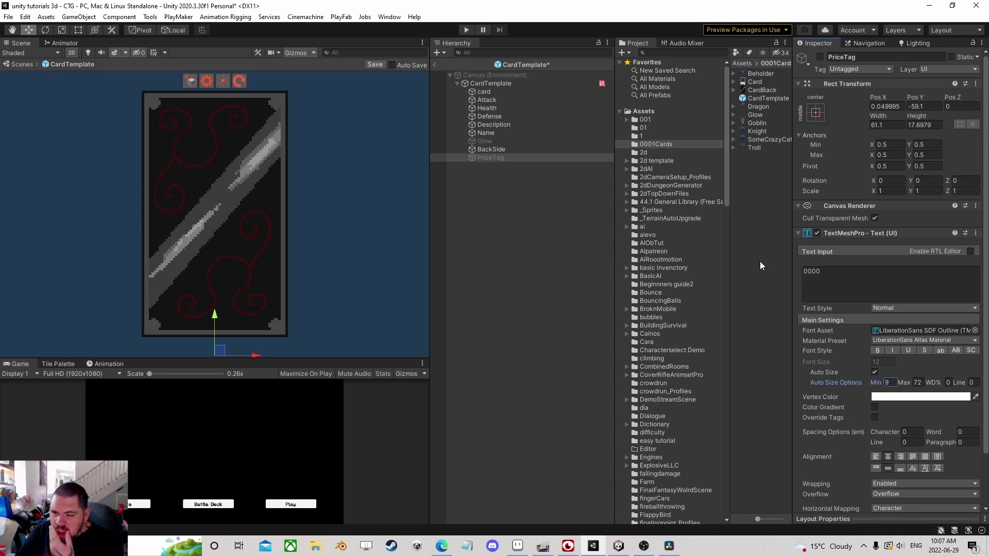
middle_click_drag(269, 243, 306, 197)
left_click(435, 65)
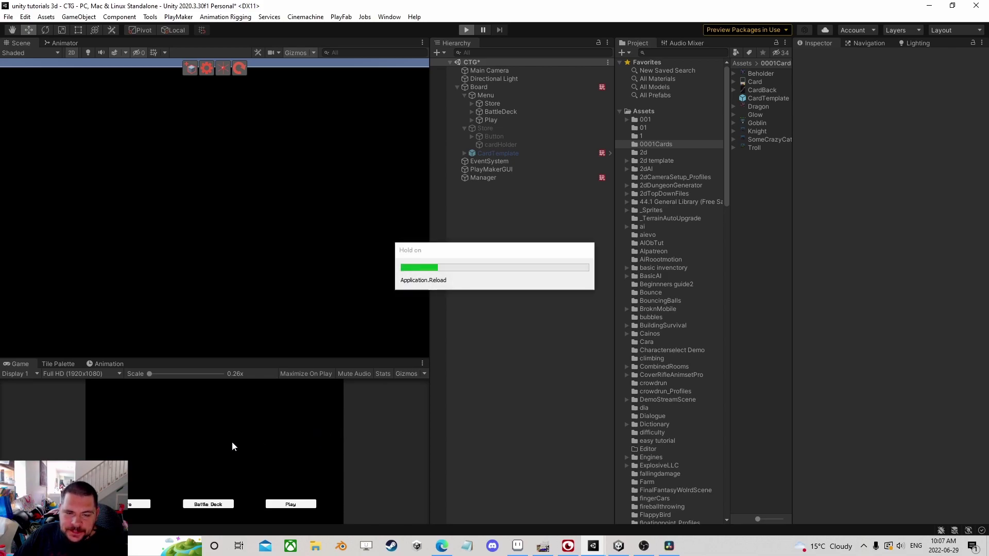
Playtest the store and inspect how the Manager's Store FSM looks up each card's price against Board's hash tables
left_click(133, 506)
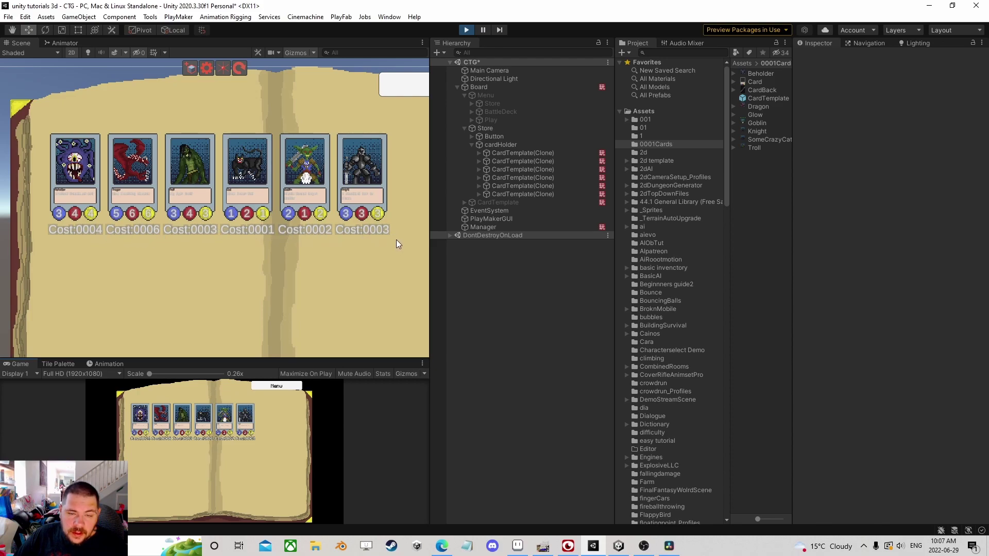
left_click(530, 155)
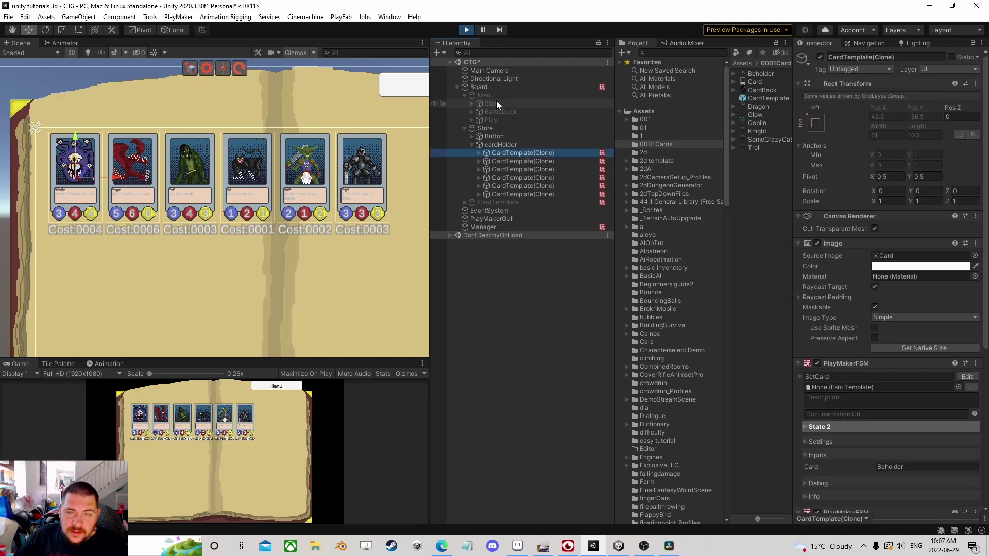
left_click(495, 87)
scroll(877, 375, "down", 10)
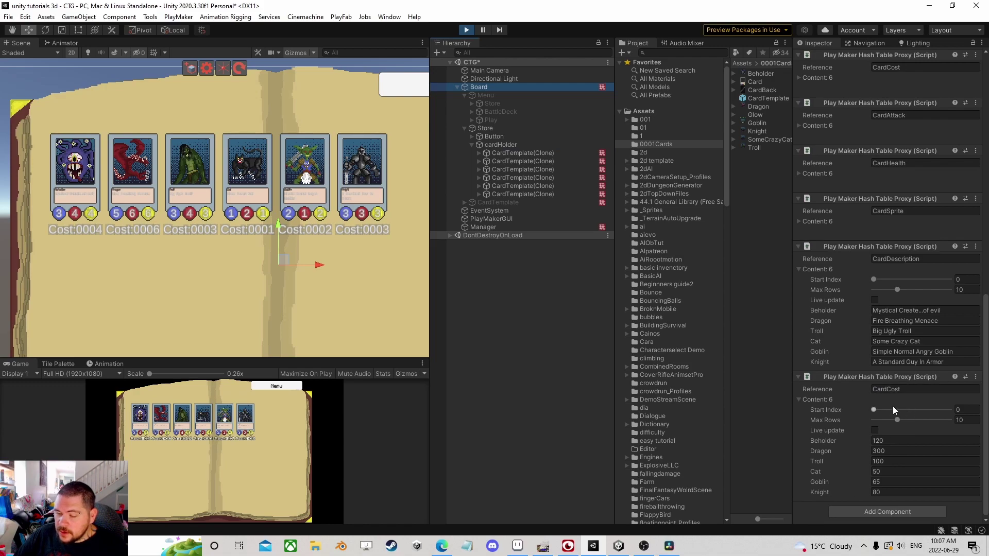
left_click(493, 227)
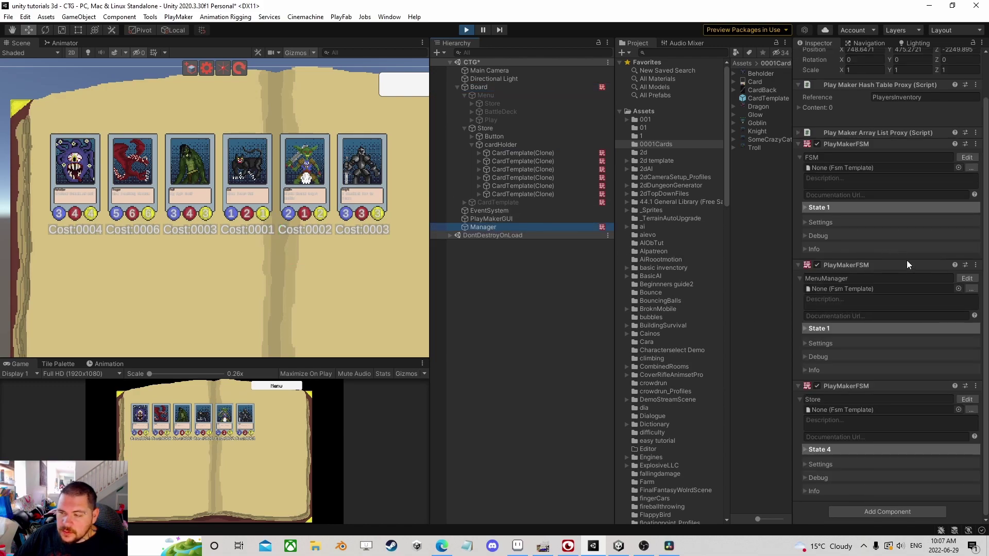
left_click(967, 400)
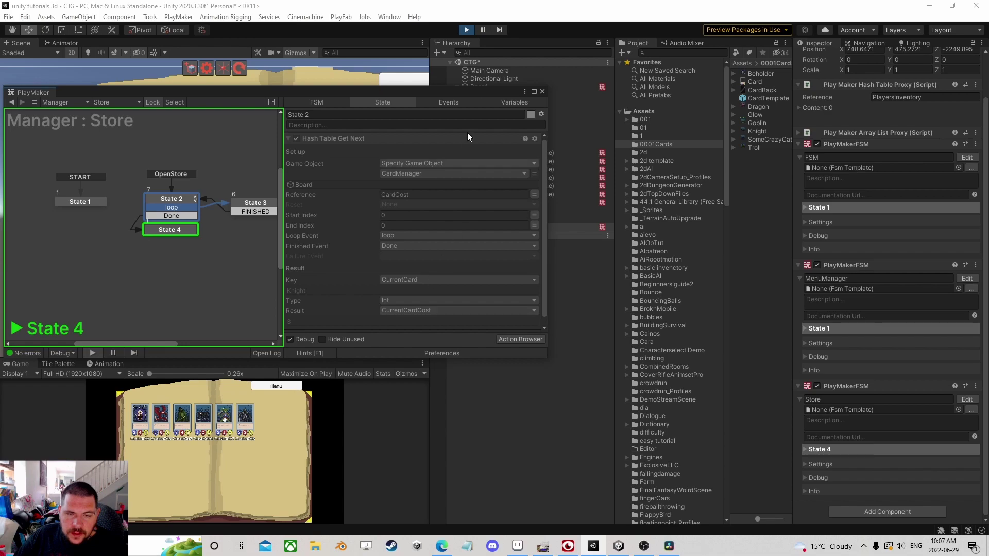
left_click_drag(490, 93, 283, 149)
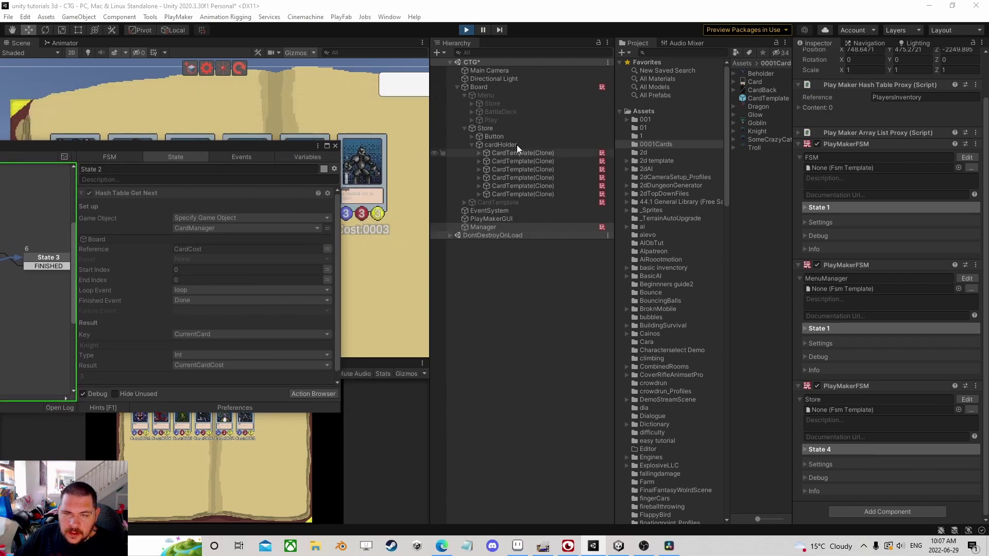
Compare Board's two hash tables that share the CardCost reference, examining the values stored in each
left_click(495, 143)
left_click(488, 88)
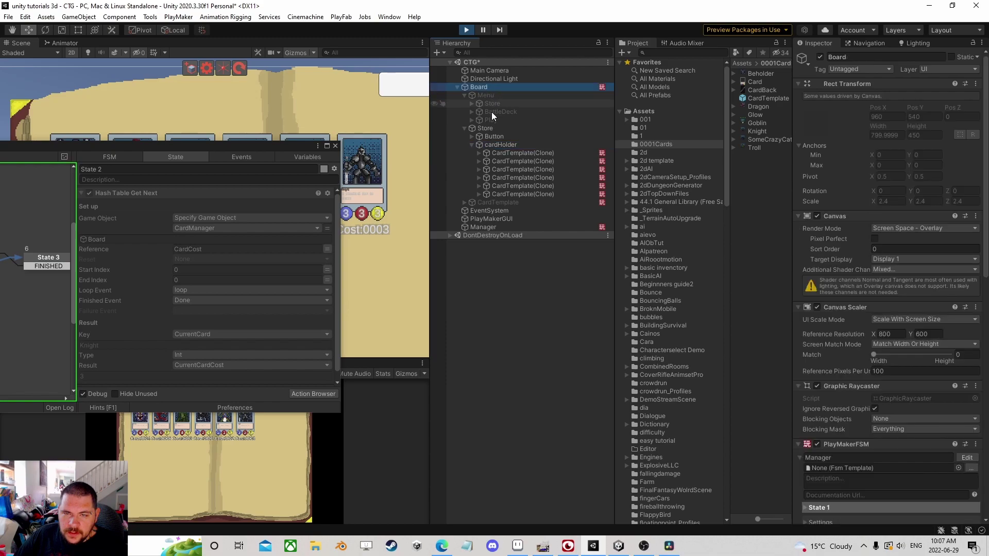
scroll(846, 339, "down", 10)
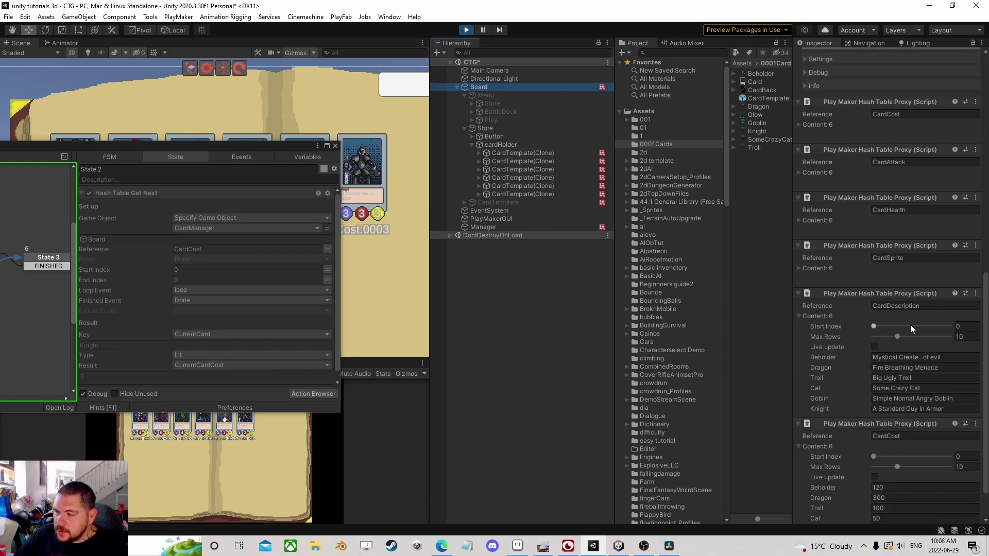
left_click(799, 124)
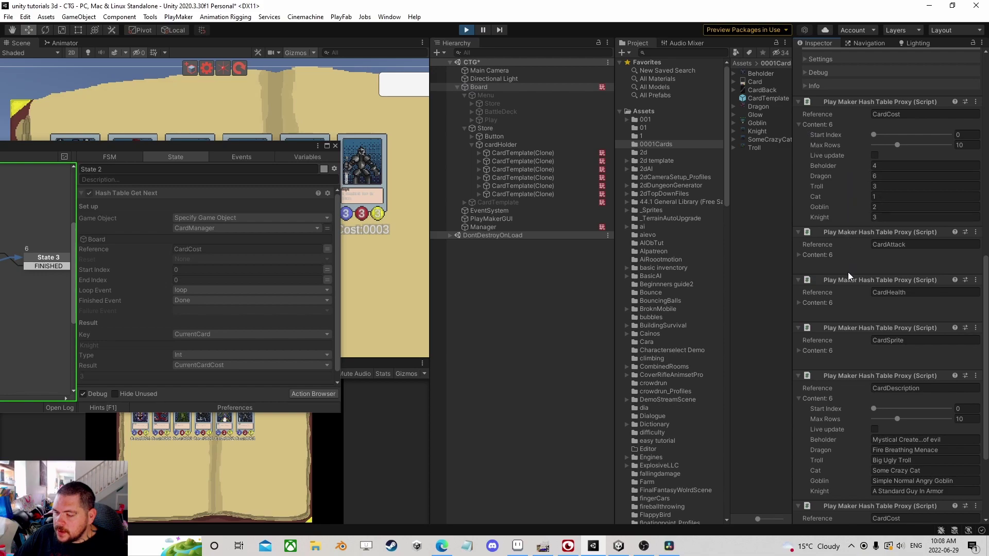
scroll(848, 273, "down", 3)
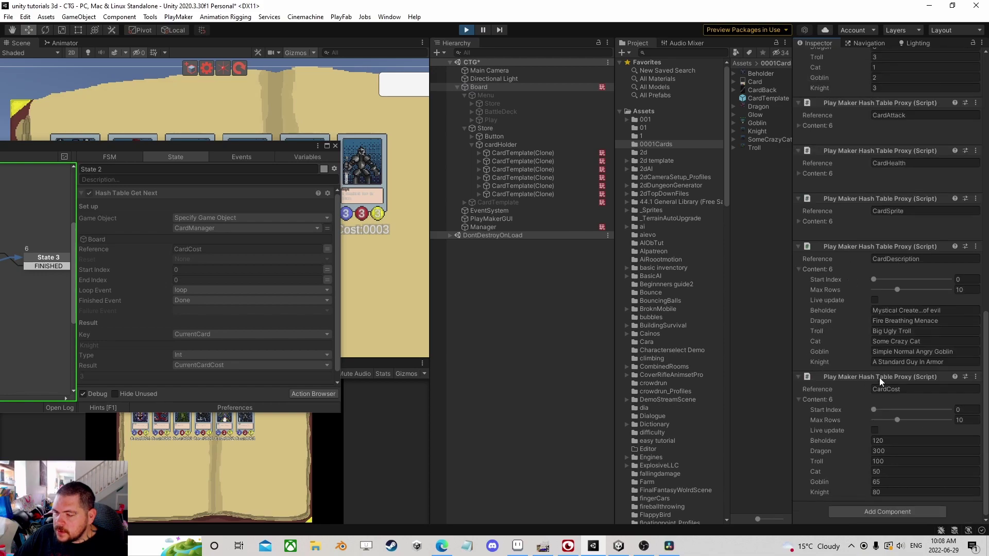
scroll(851, 209, "up", 8)
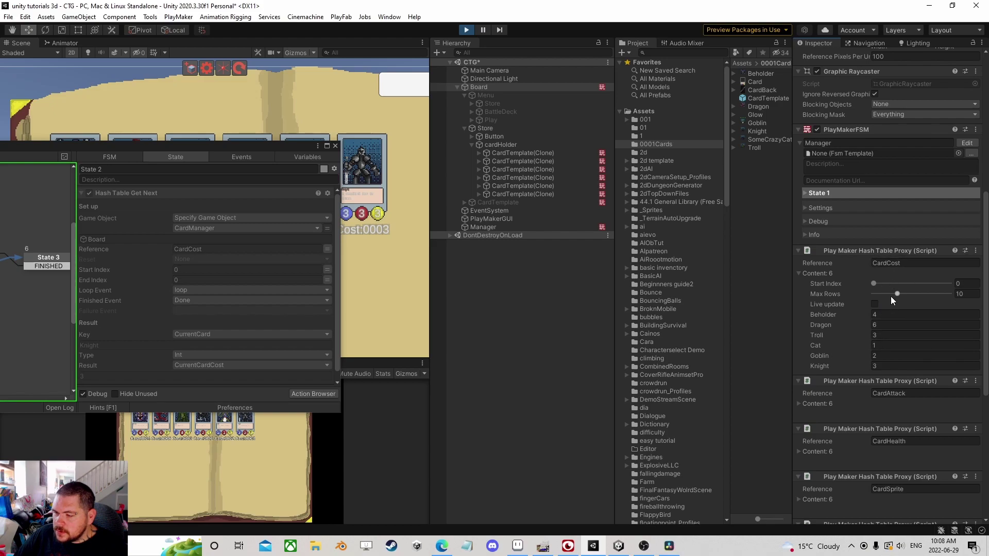
scroll(891, 295, "down", 3)
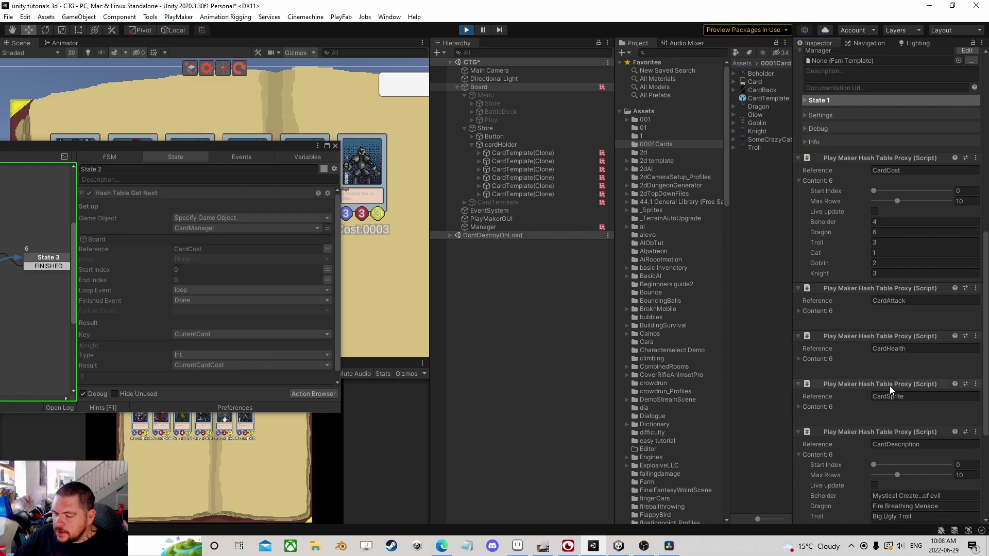
scroll(886, 436, "down", 6)
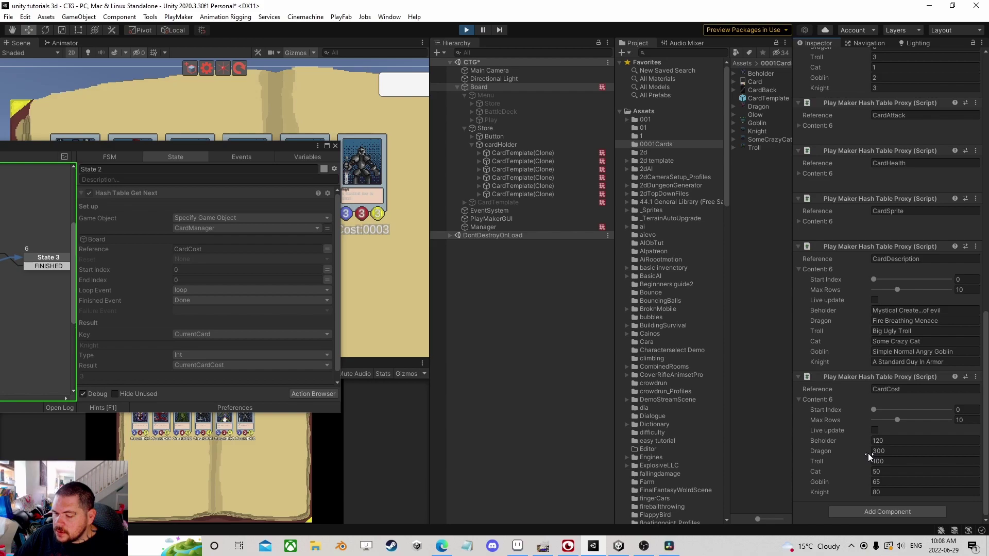
scroll(867, 453, "up", 9)
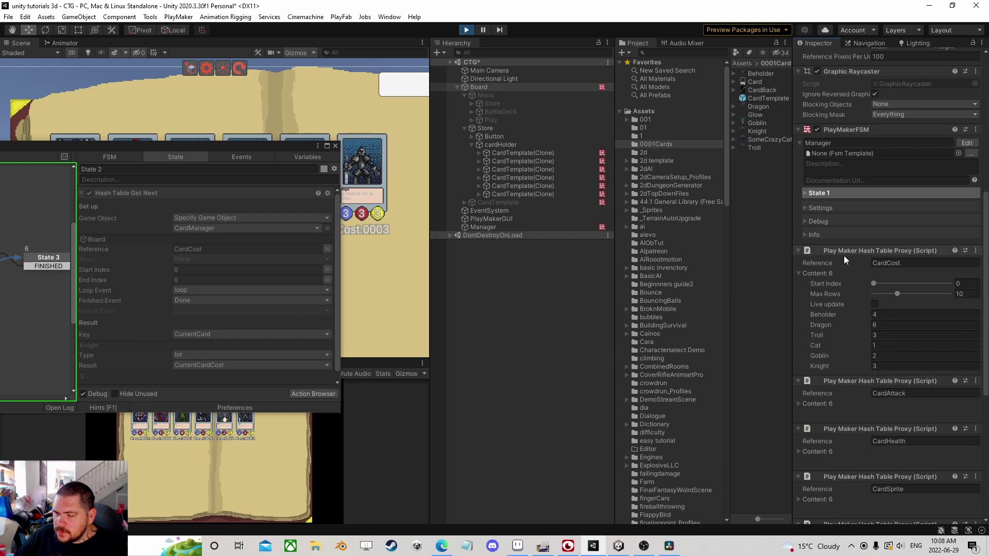
Try removing Board's first CardCost hash table component during the playtest, and exit play mode
right_click(850, 255)
left_click(875, 275)
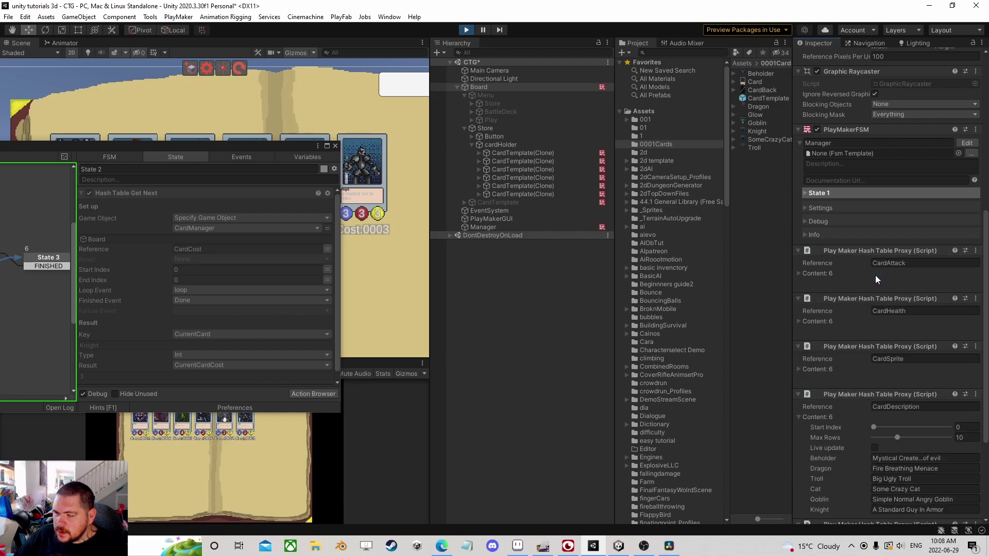
left_click(467, 29)
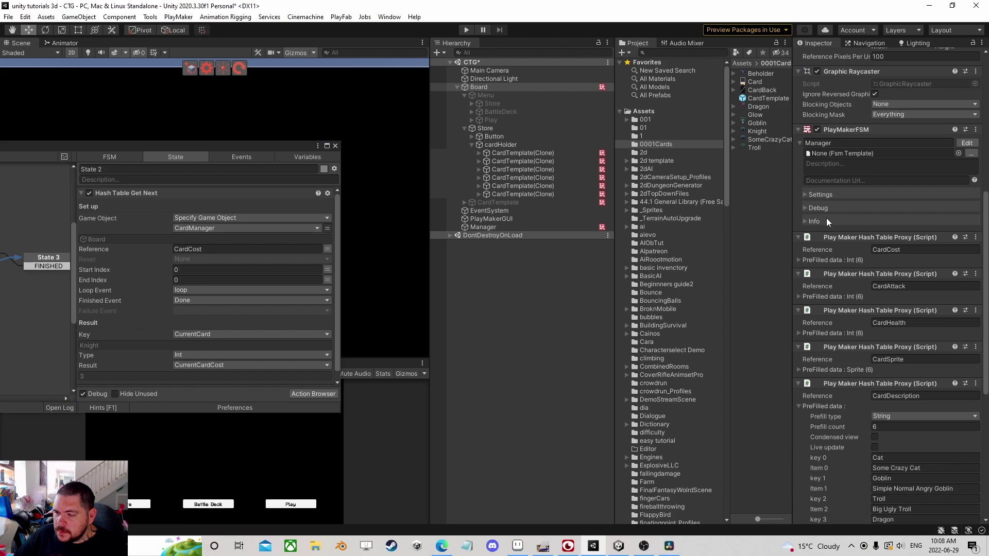
Remove the first CardCost hash table component from Board in edit mode, and undo the removal
right_click(850, 236)
left_click(885, 256)
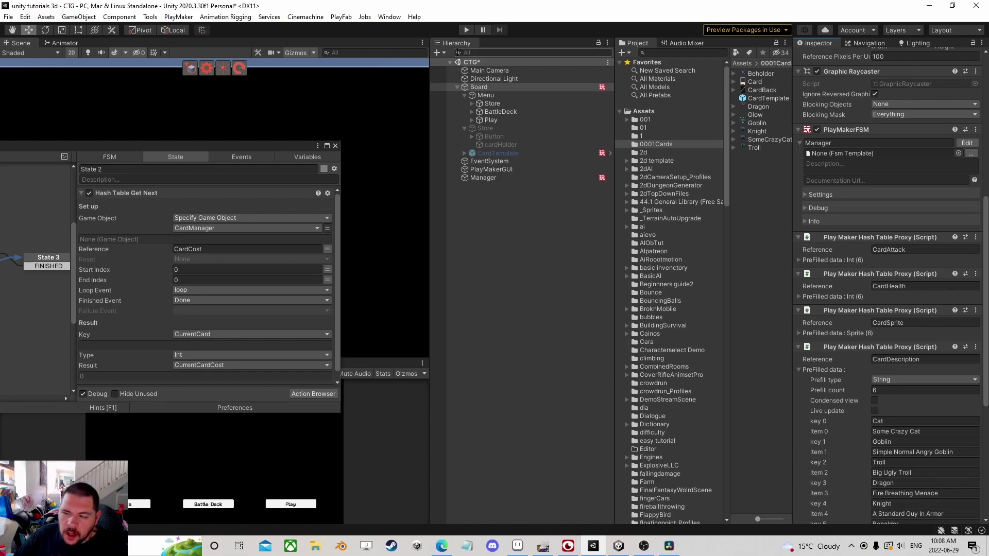
left_click(24, 17)
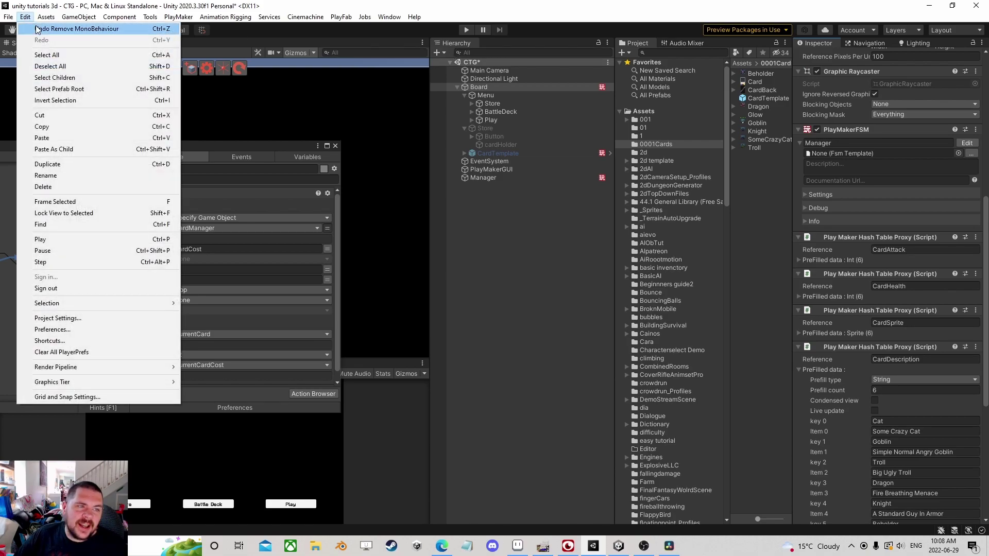
left_click(37, 28)
Change the reference of Board's last hash table, the one holding the store prices, to CardPrice
left_click(905, 251)
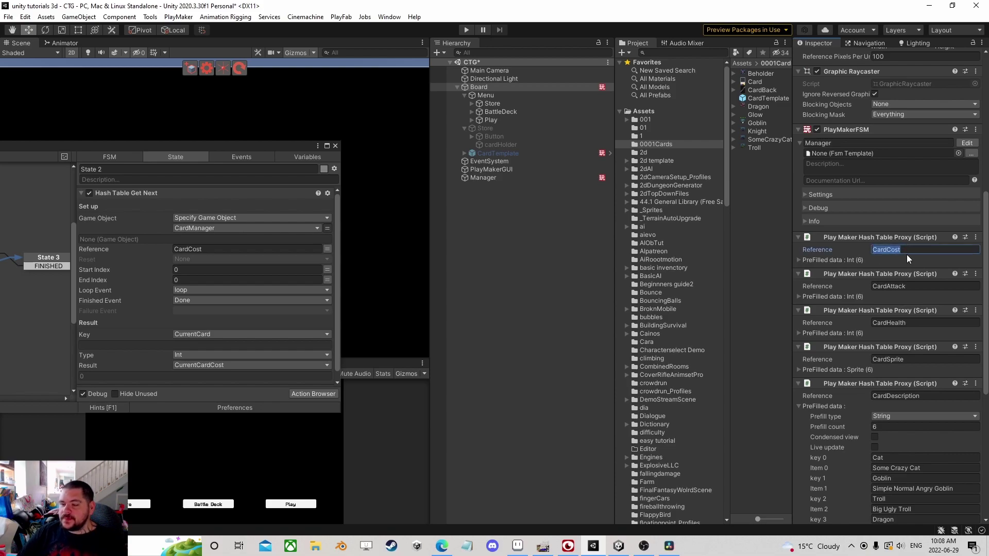
left_click(799, 259)
scroll(844, 284, "down", 5)
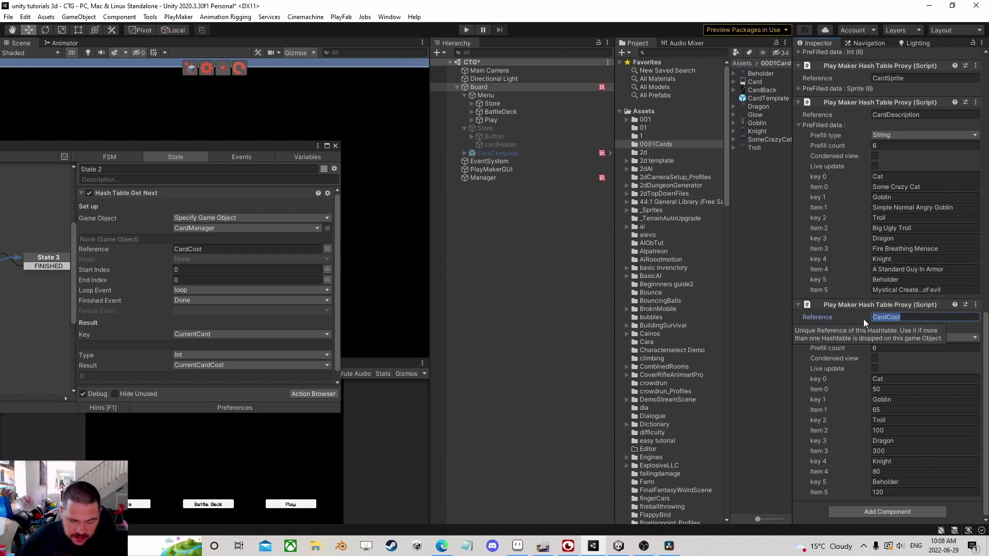
type("CardPrice")
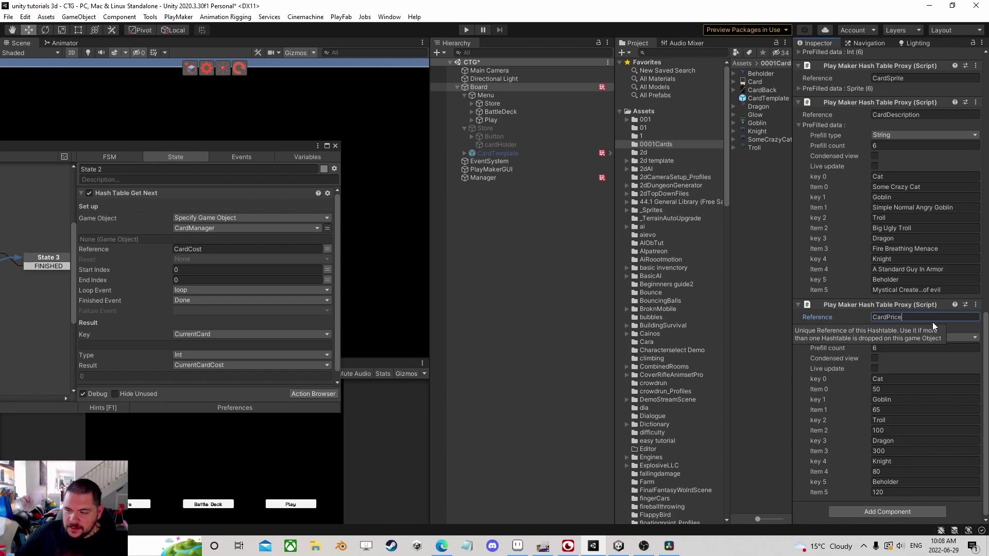
Set the Hash Table Get Next reference in State 2 of the Store FSM to CardPrice and close the PlayMaker editor
left_click(205, 250)
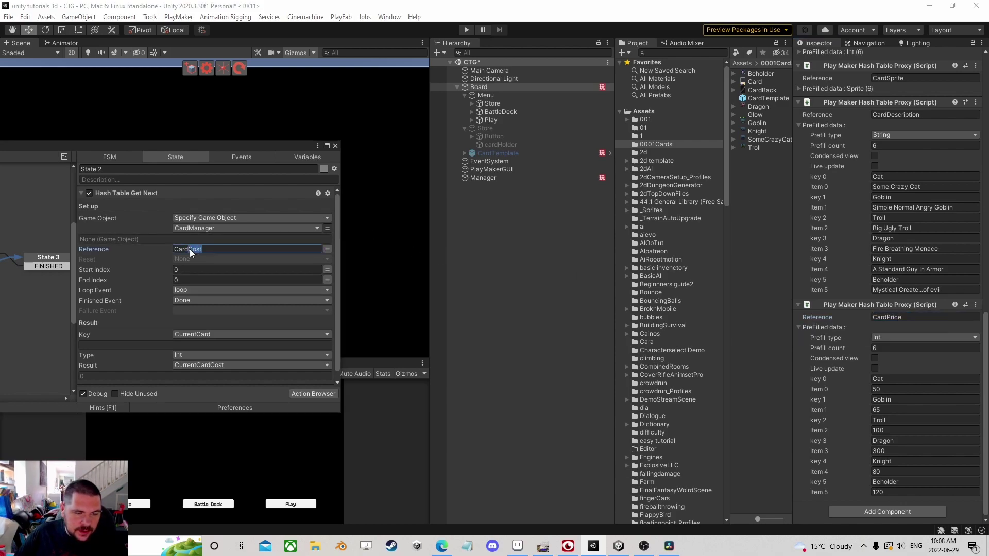
type("Price")
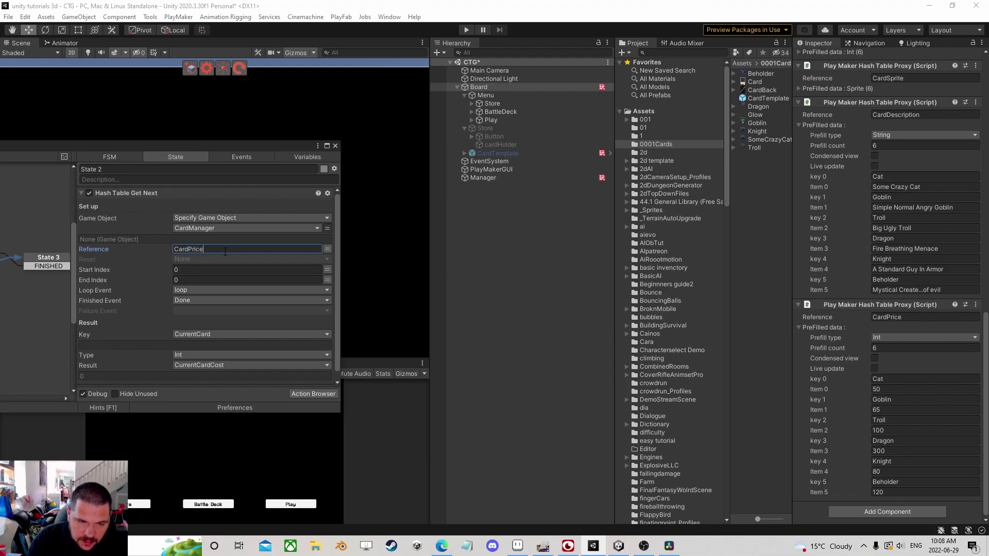
left_click(335, 146)
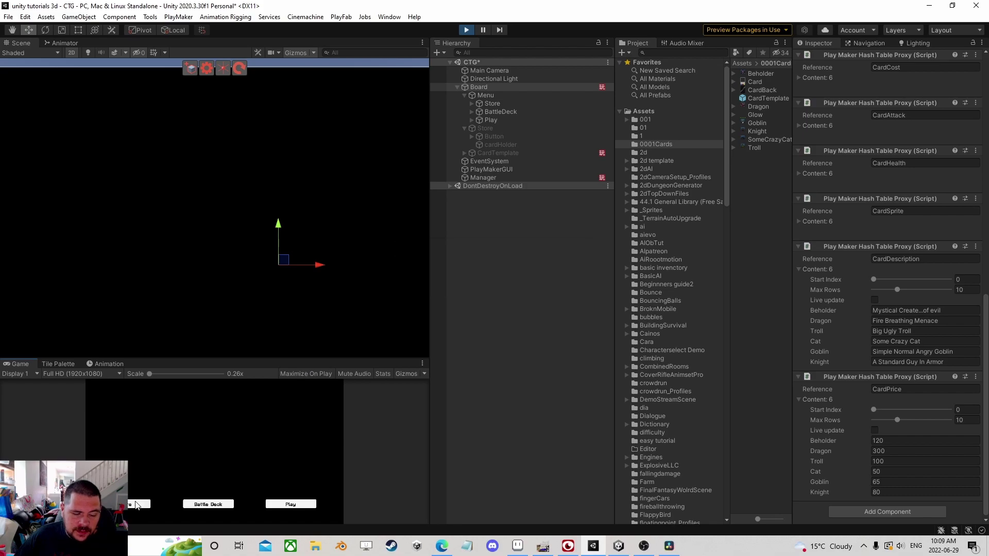
Playtest the store in an enlarged Game view to check the card prices, and exit play mode
left_click(142, 504)
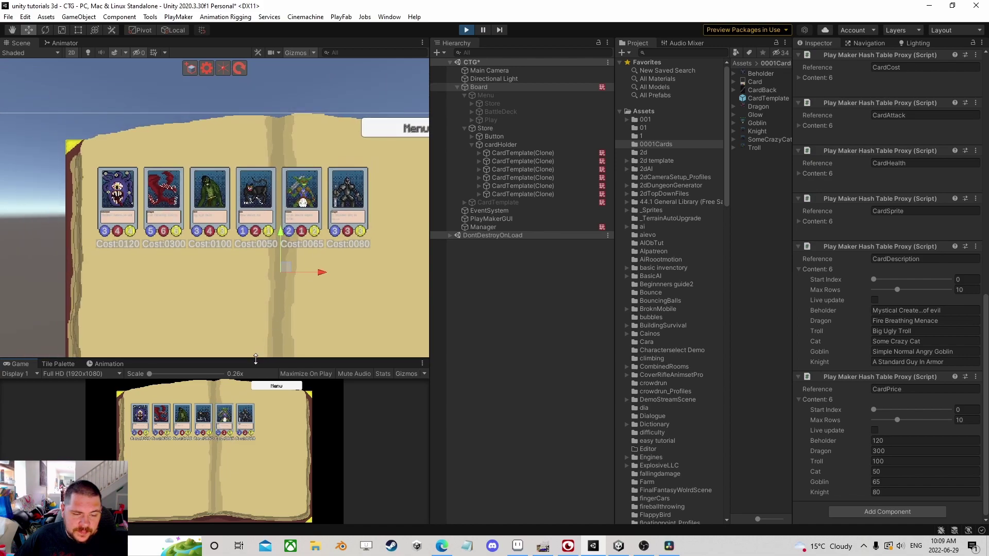
left_click_drag(258, 359, 258, 152)
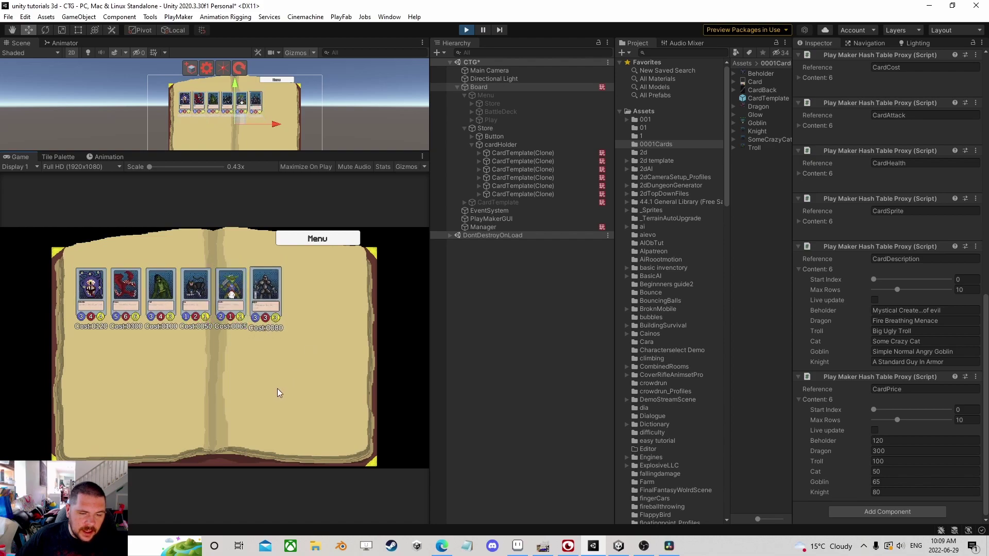
left_click(466, 30)
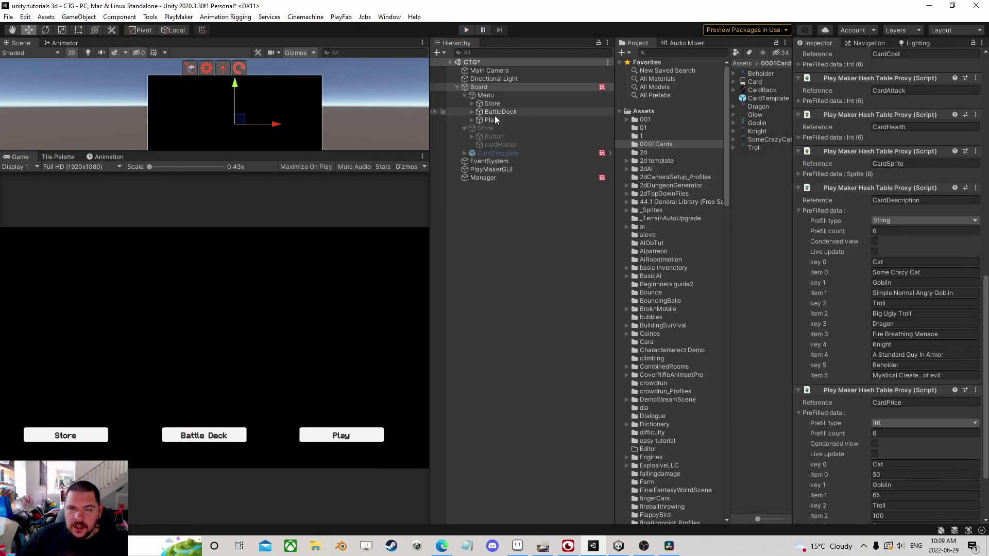
Activate the Store object under Board and add a TextMeshPro text as its child
right_click(477, 88)
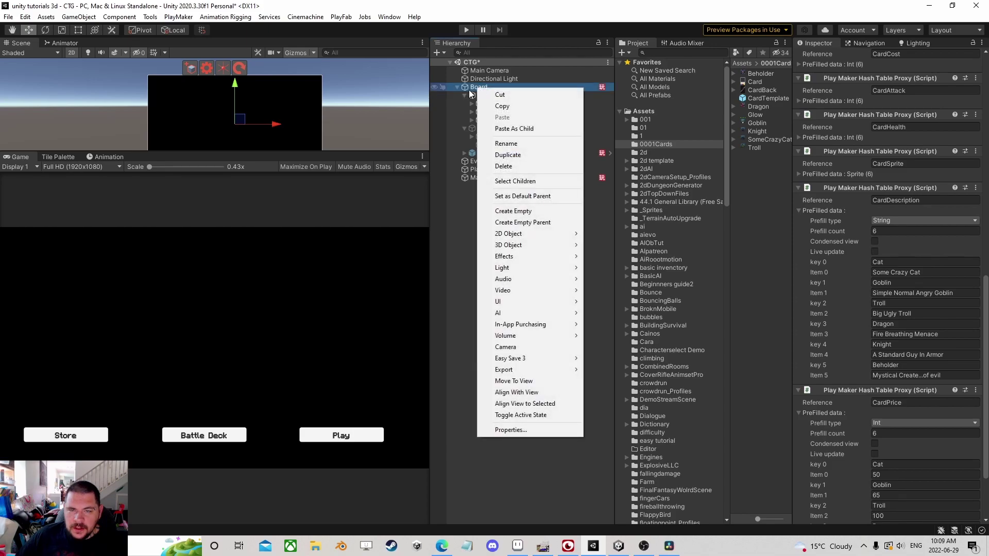
left_click(464, 95)
left_click(487, 104)
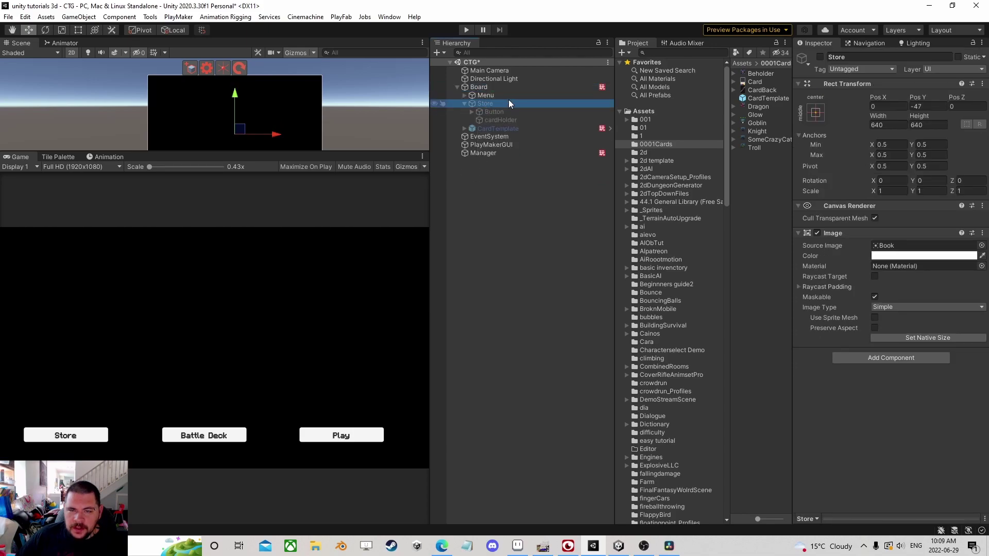
left_click(820, 56)
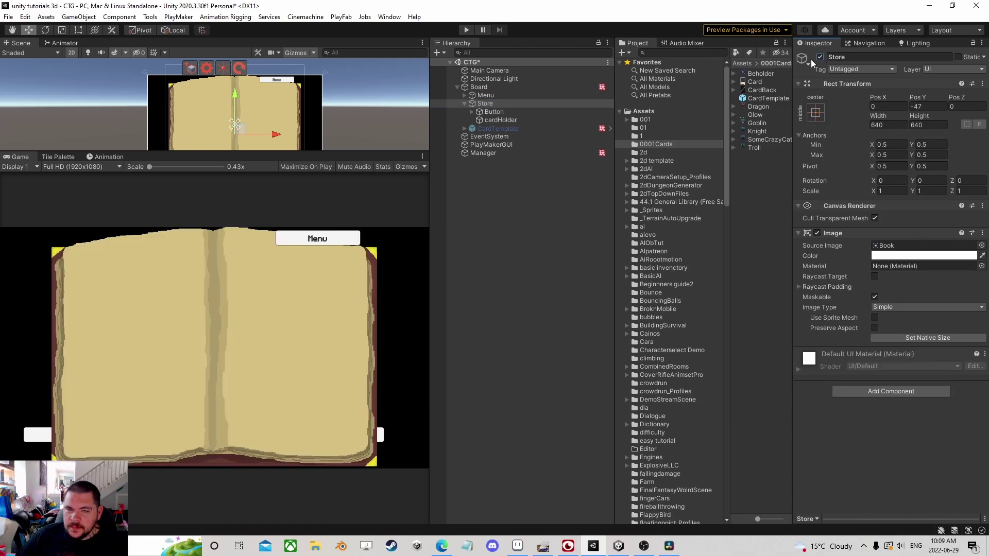
right_click(491, 104)
mouse_move(536, 318)
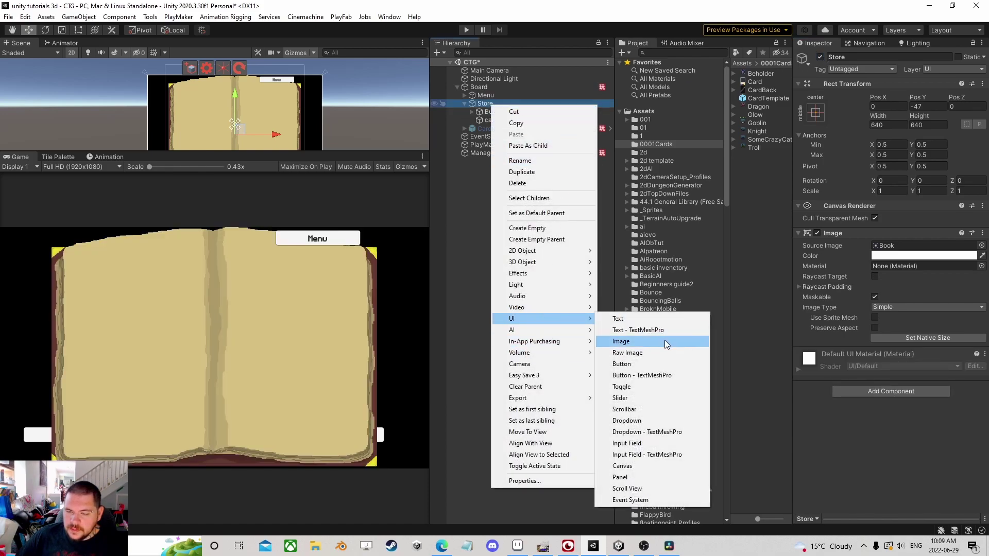
left_click(624, 329)
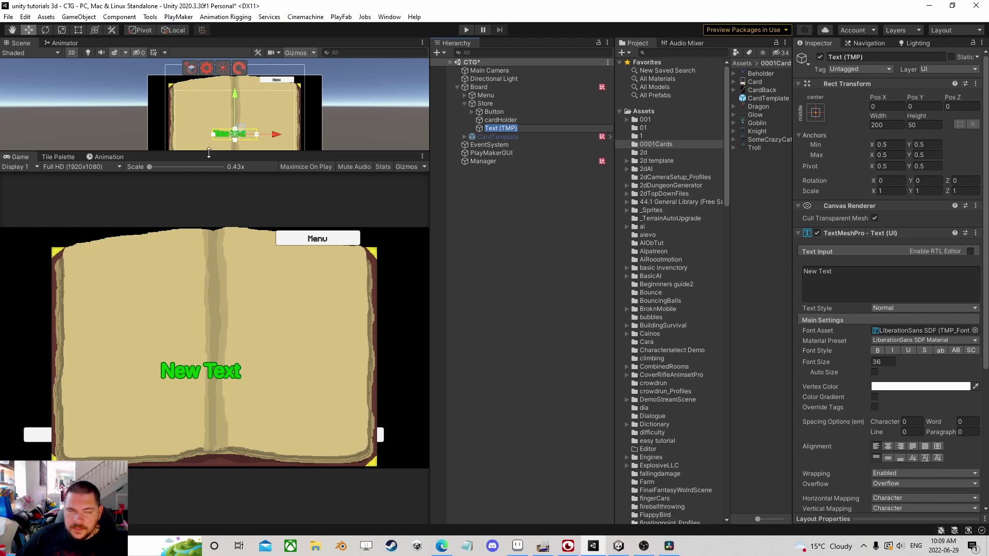
Move the new text to the book's upper-left corner, at about X -299, Y 241, and anchor it to the top left
left_click_drag(237, 131, 177, 78)
left_click(816, 112)
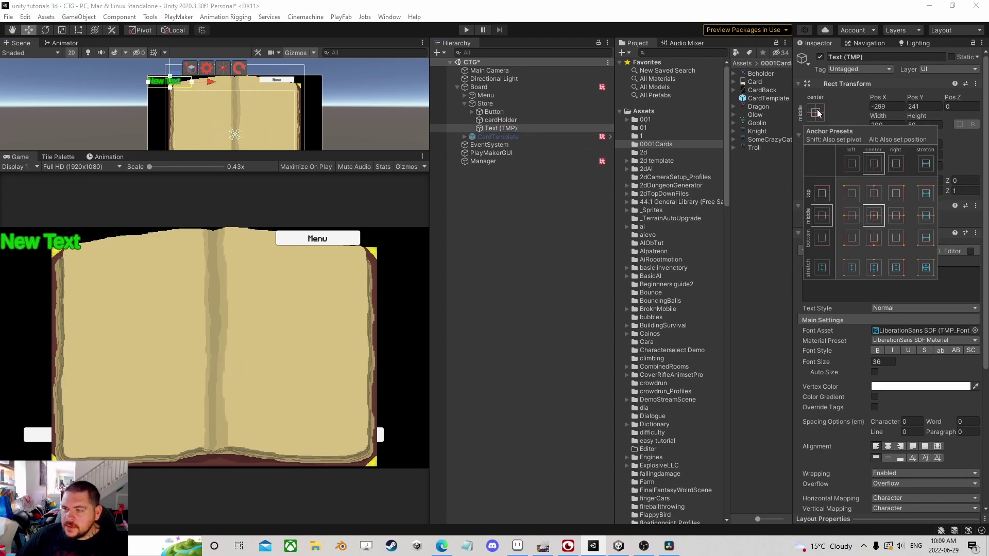
left_click(858, 190)
Rename the new TextMeshPro text object under Store as playerMoney
left_click(512, 129)
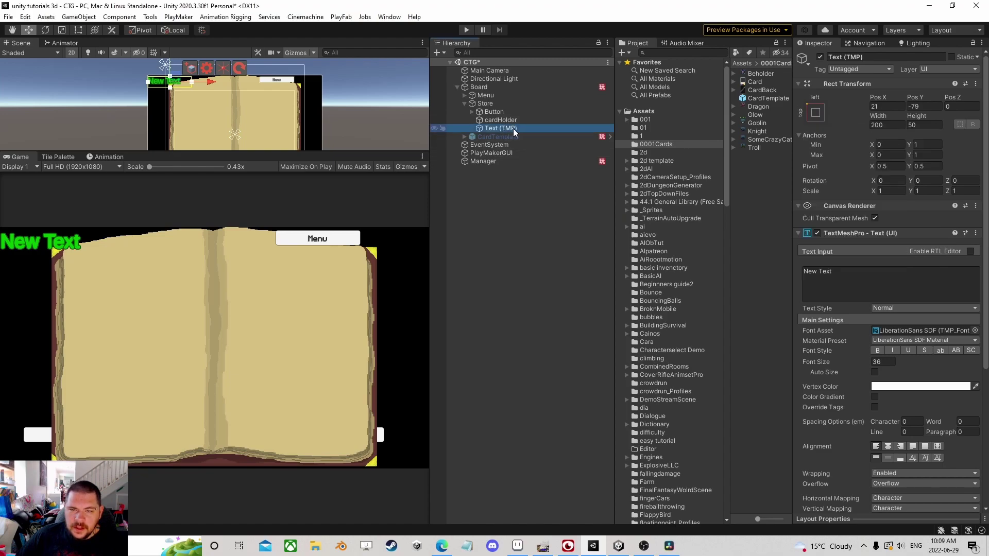
left_click(513, 128)
type("playerMoney")
key("Return")
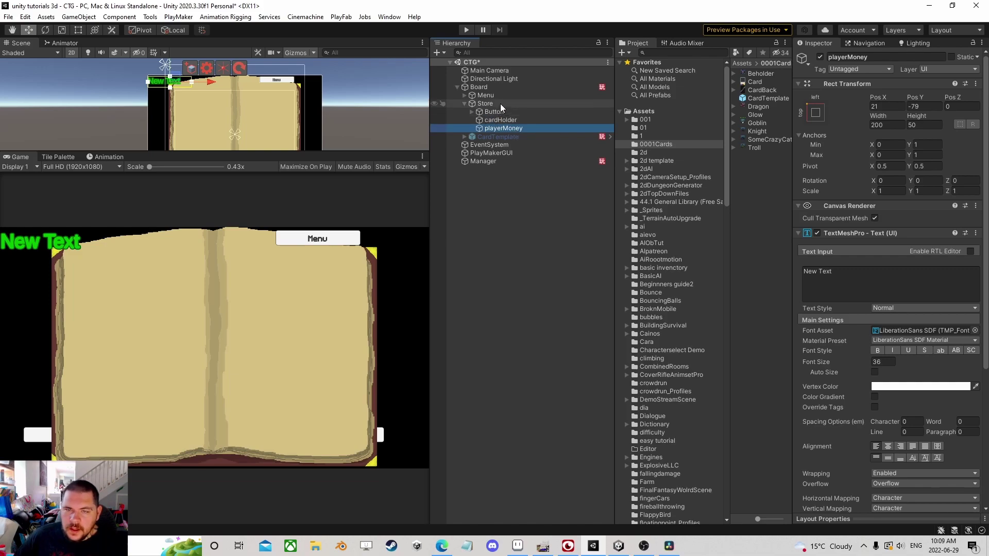
Review the Board's hash tables and Manager state machine, and the Manager object's MenuManager state machine
left_click(488, 86)
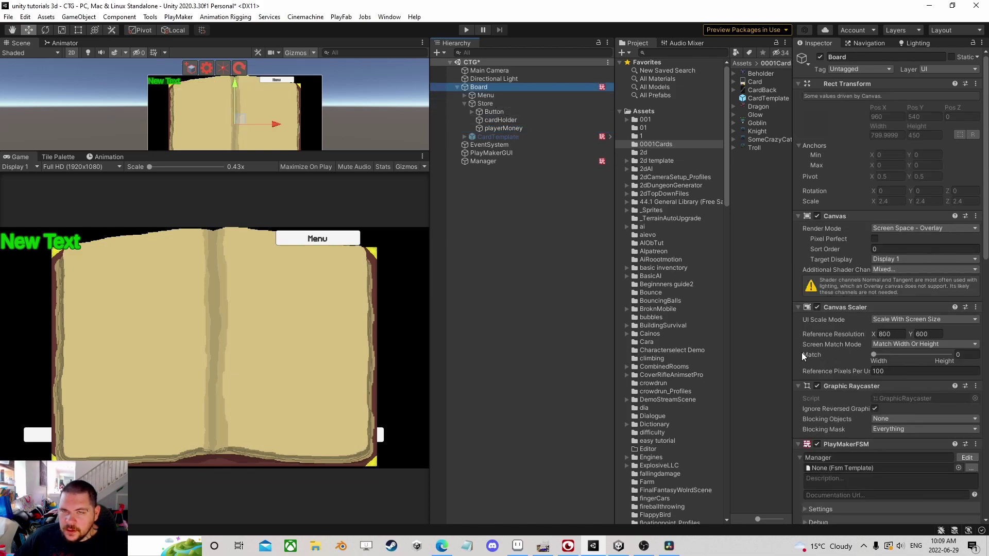
scroll(847, 410, "down", 15)
scroll(805, 220, "up", 5)
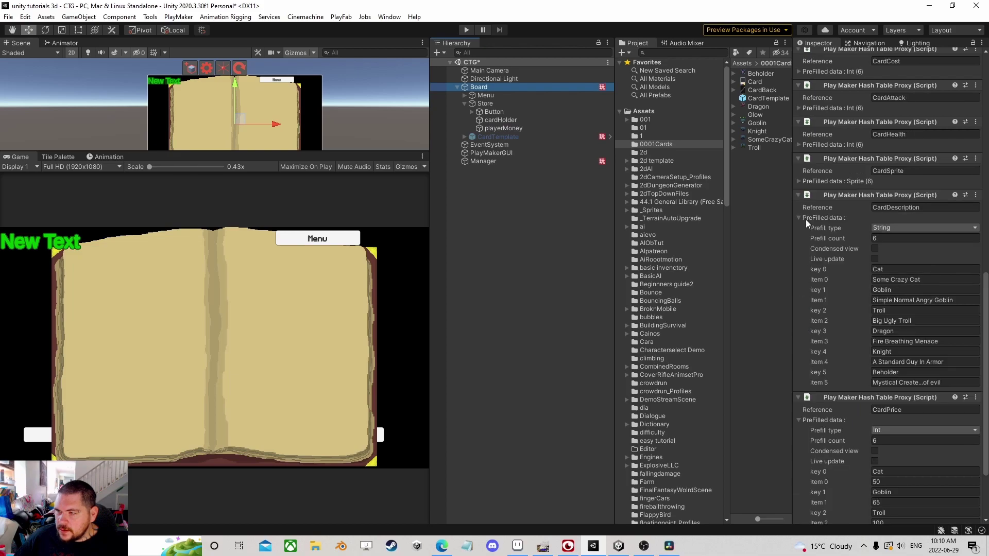
left_click(972, 141)
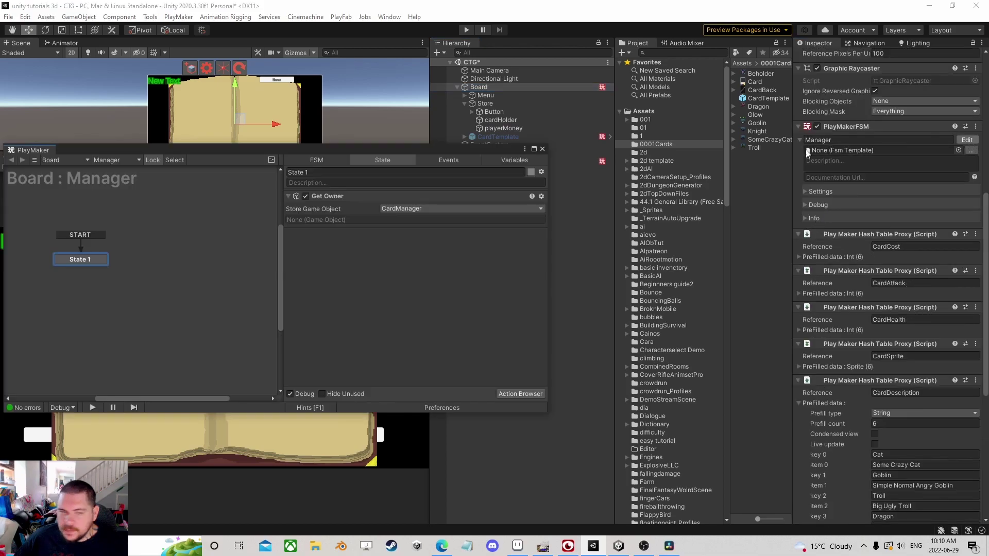
left_click(541, 150)
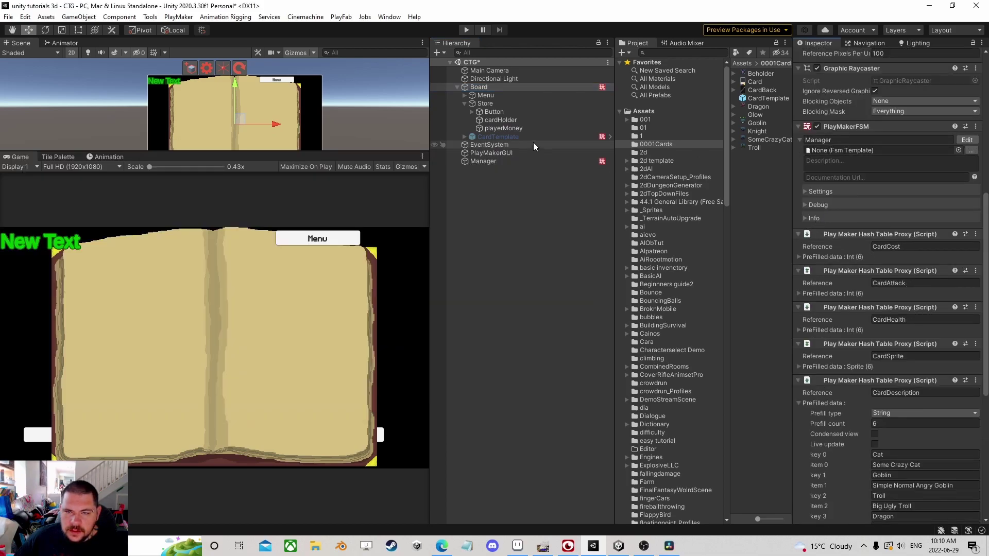
left_click(465, 103)
left_click(485, 136)
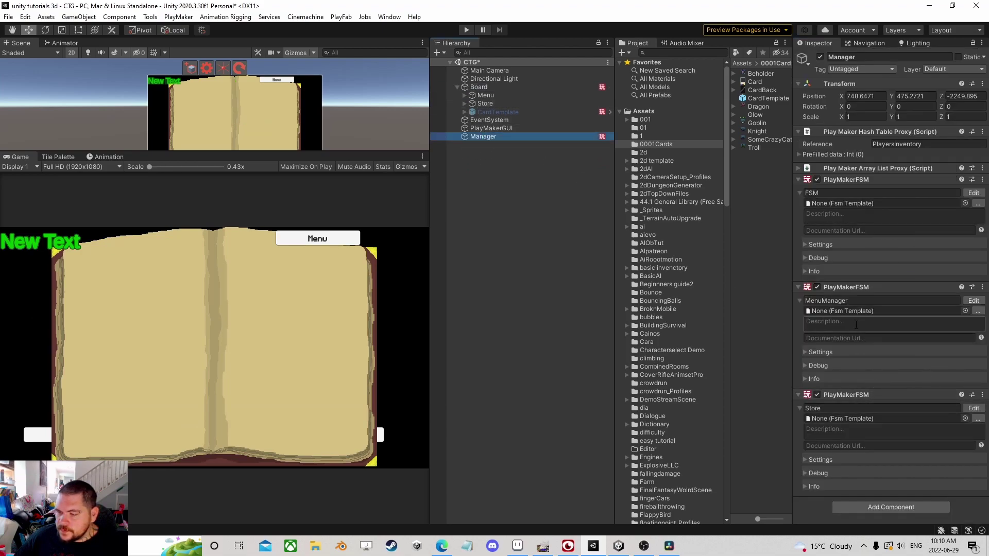
left_click(973, 300)
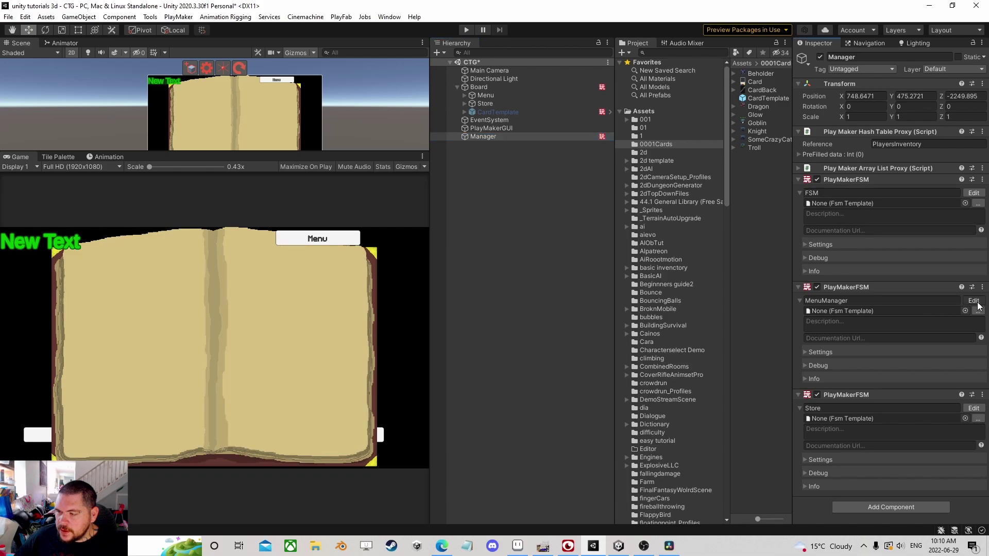
left_click(533, 149)
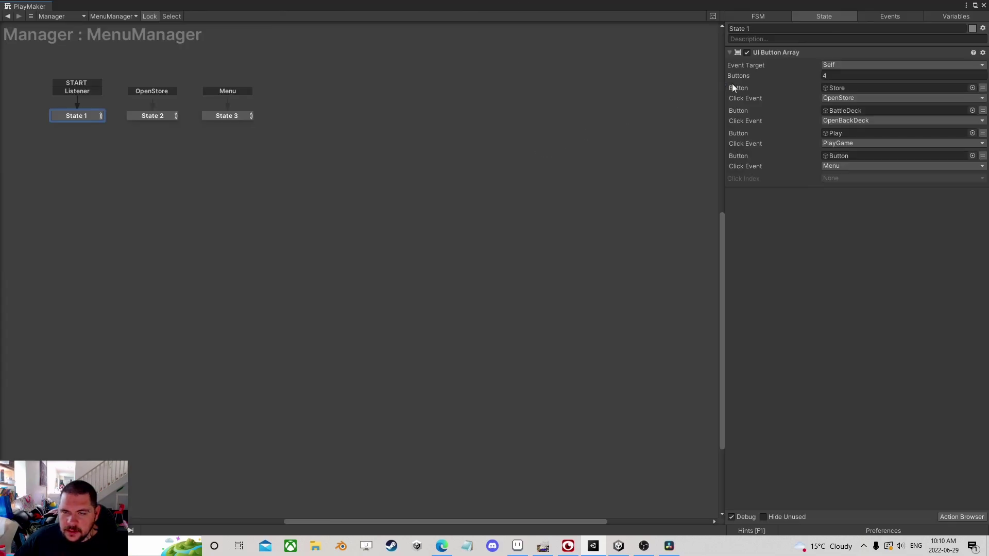
left_click(977, 7)
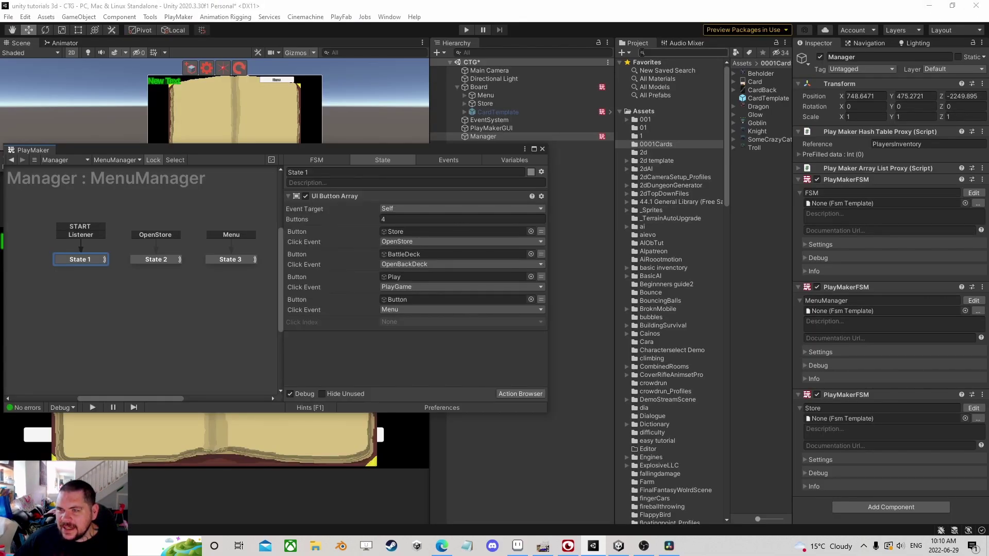
left_click(542, 149)
Add a new PlayMakerFSM component to the Manager object and name it PlayerMoney
left_click(906, 511)
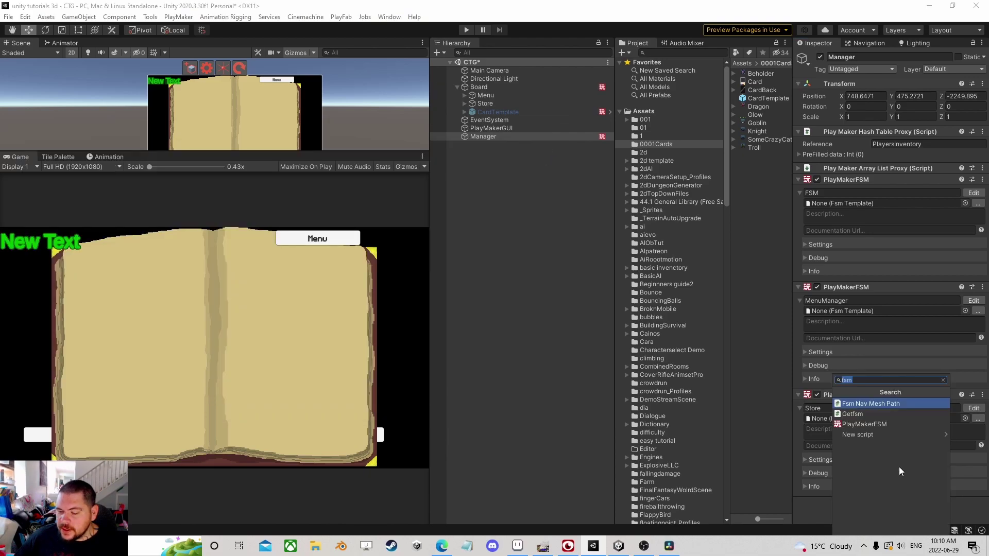
left_click(889, 427)
scroll(879, 441, "down", 5)
left_click(851, 412)
type("PlayerMoney")
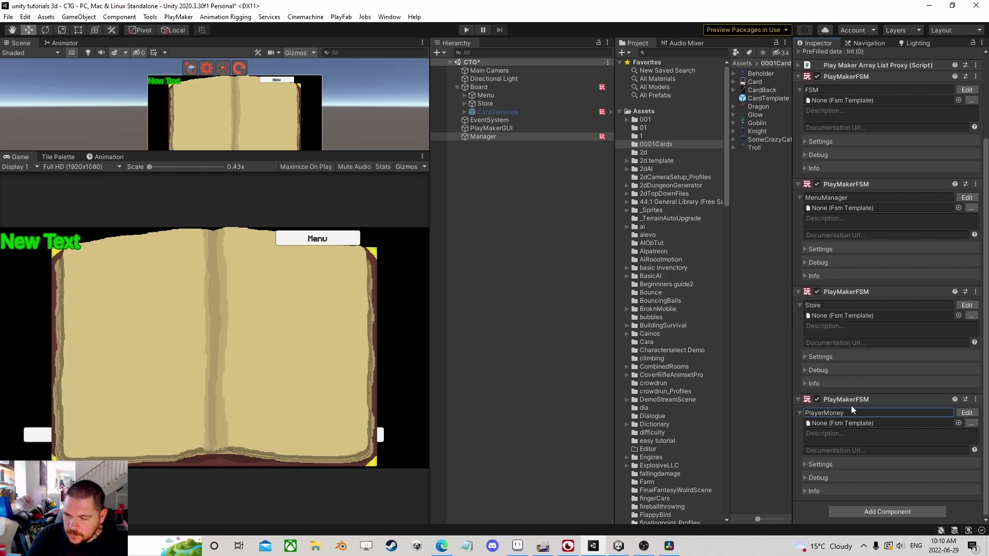
Add a PlayerPrefs Get Int action to State 1 of the PlayerMoney state machine
left_click(967, 413)
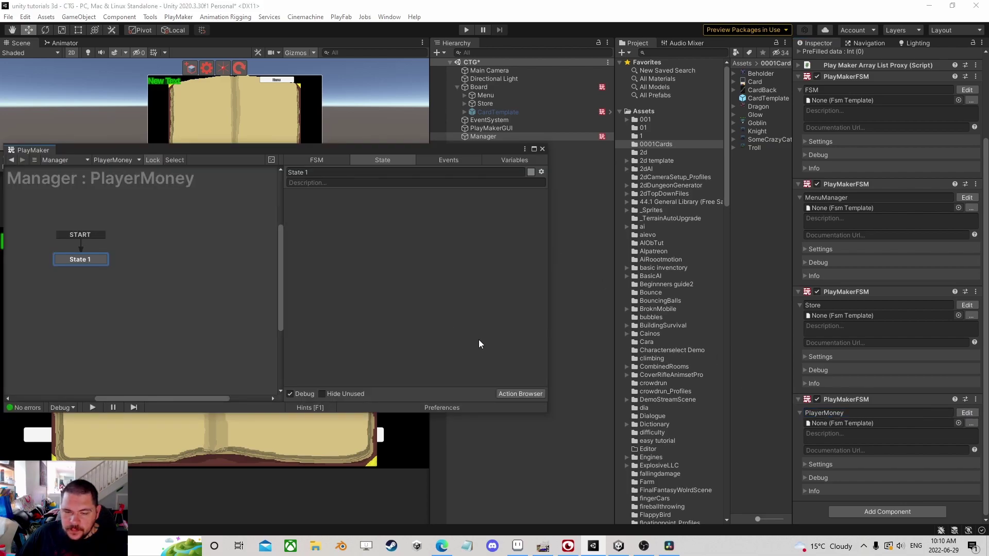
left_click(505, 393)
type("pl")
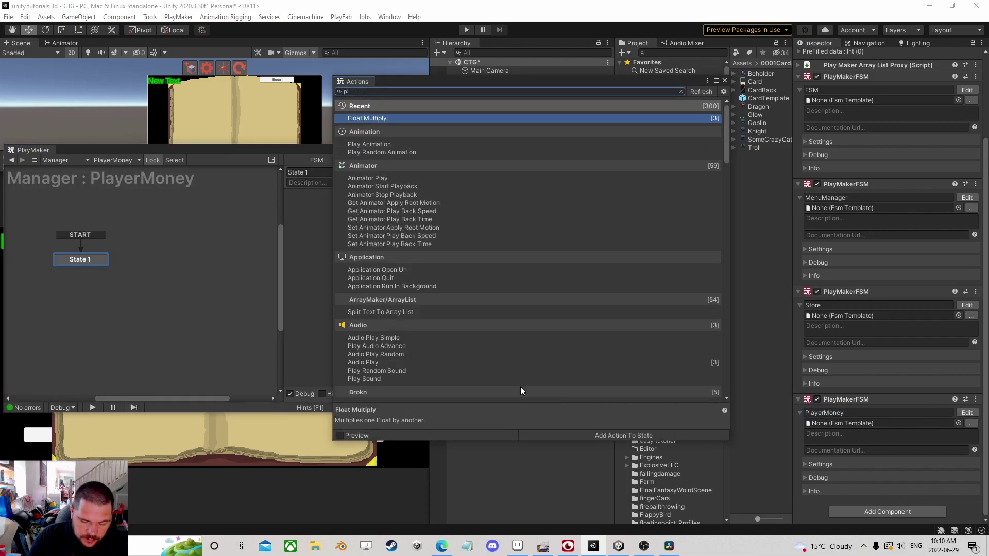
type("ayerp")
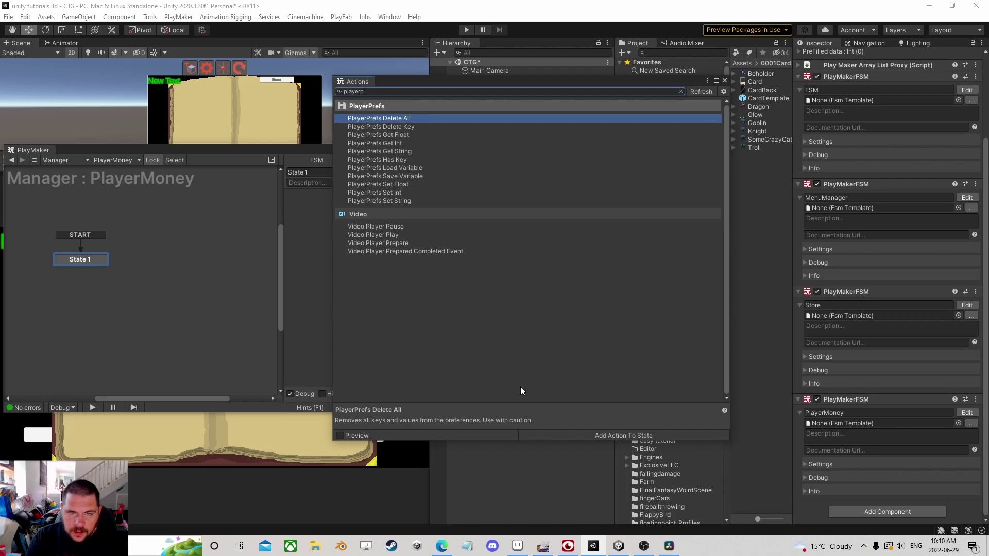
key("Down")
key("Down")
key("Down")
key("Return")
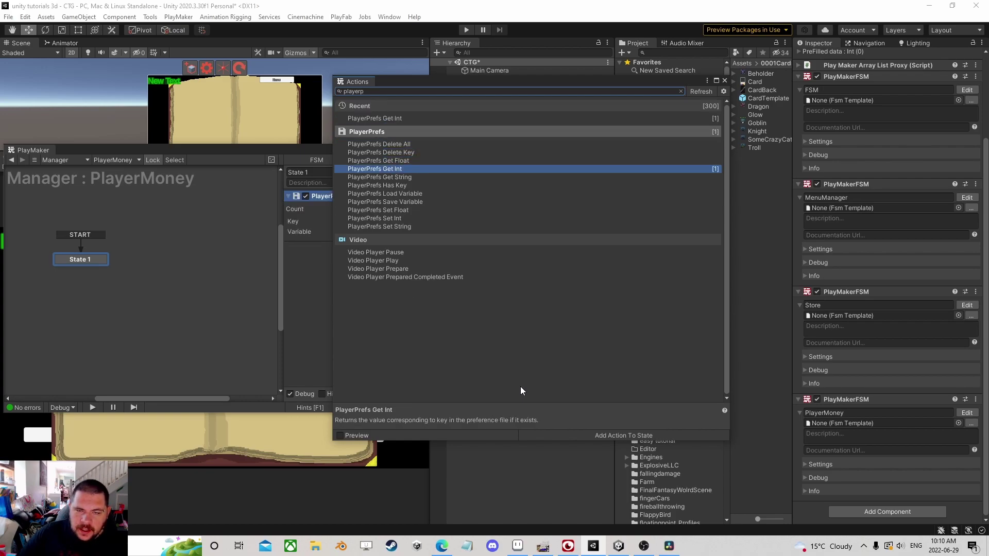
left_click(724, 81)
Set the PlayerPrefs Get Int key to Money and store it in a new variable named Money
left_click(423, 220)
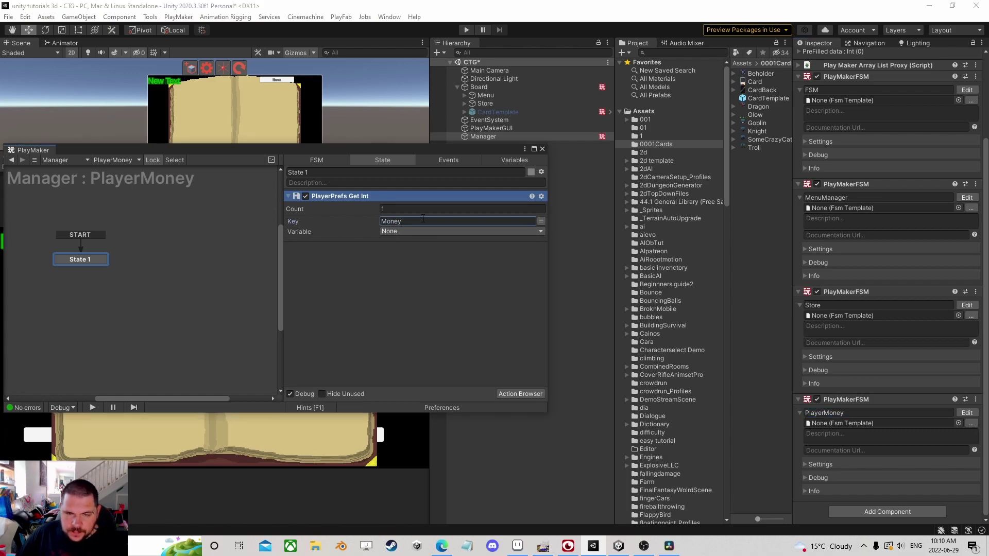
left_click(411, 232)
left_click(409, 268)
type("Money")
key("Return")
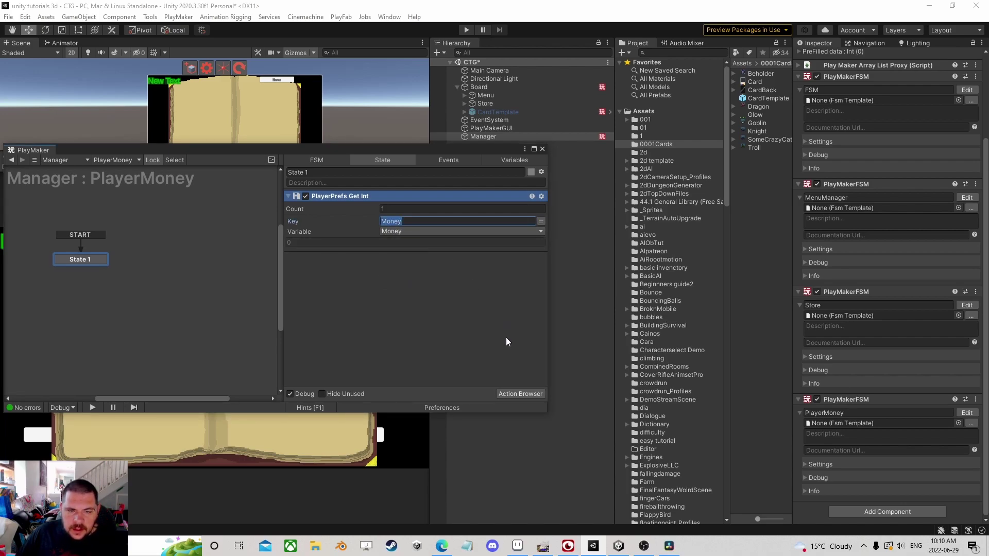
Add Convert Int To String, Build String and Set Textmesh Pro UGUI Text actions to State 1
left_click(390, 303)
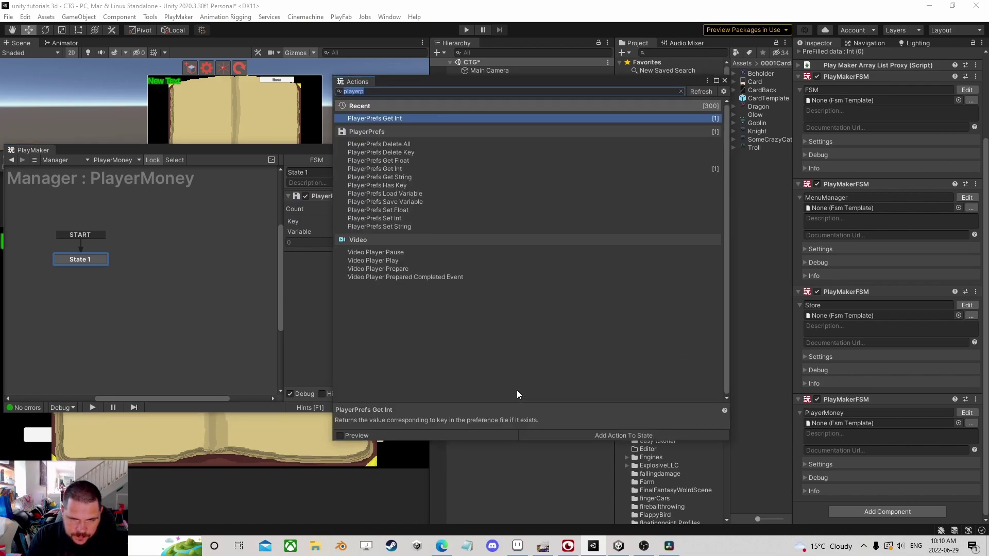
key("BackSpace")
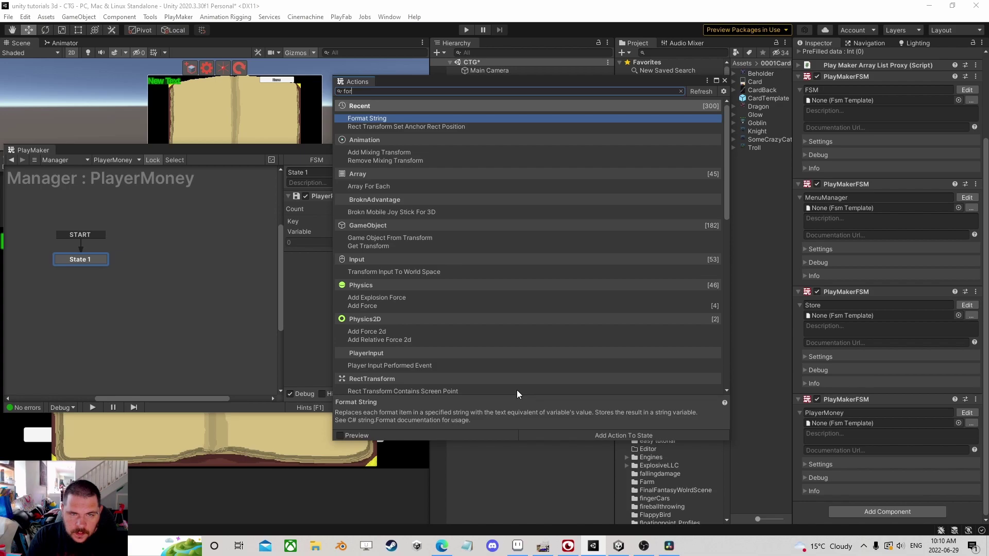
type("conv")
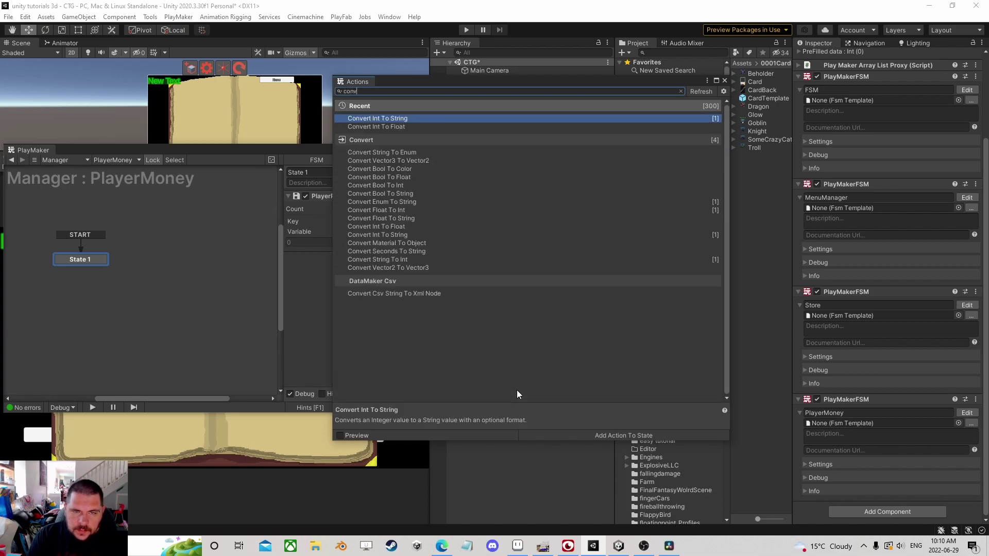
key("Return")
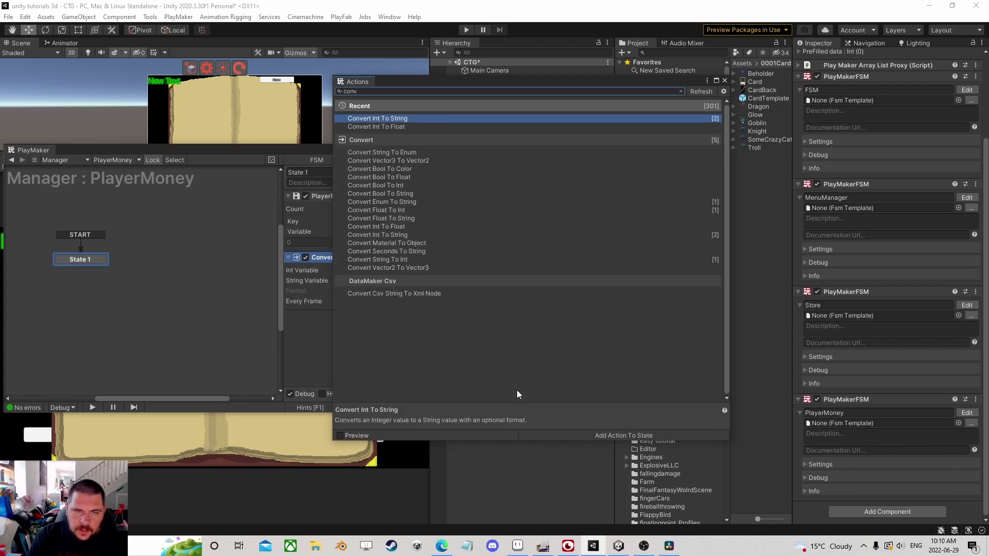
double_click(364, 92)
key("BackSpace")
type("bui")
key("Return")
double_click(386, 90)
type("te")
left_click(403, 126)
double_click(403, 127)
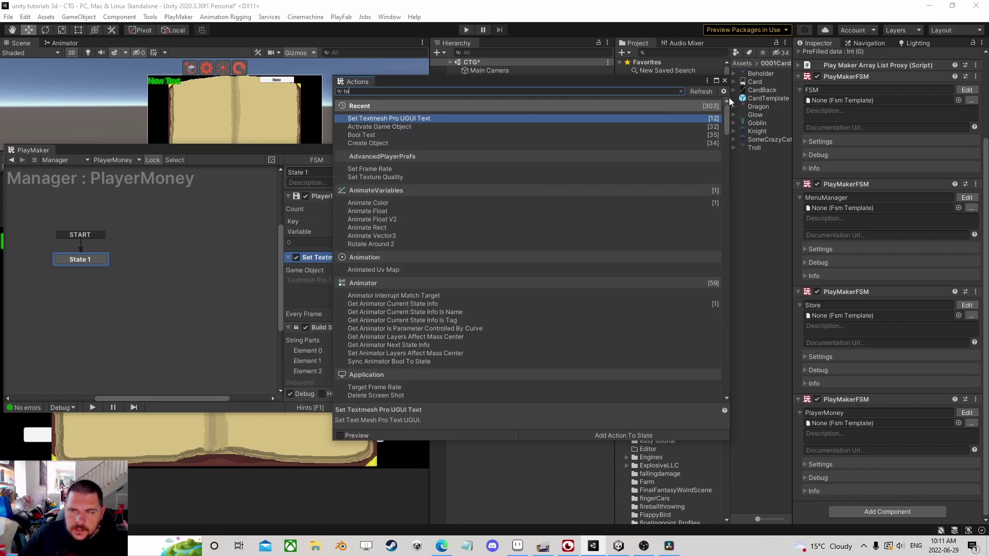
left_click(725, 81)
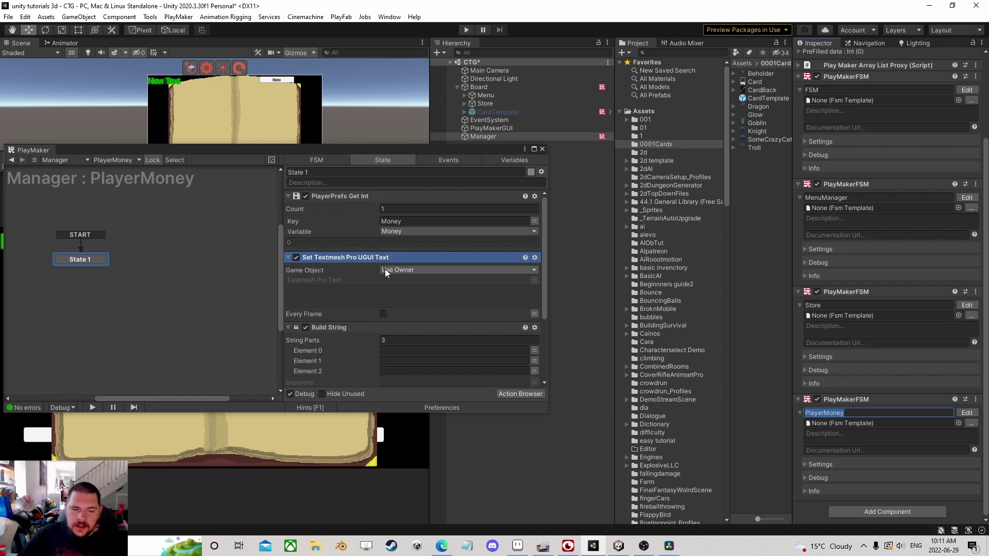
Move the Convert Int To String action directly below PlayerPrefs Get Int
scroll(351, 334, "down", 3)
left_click(338, 336)
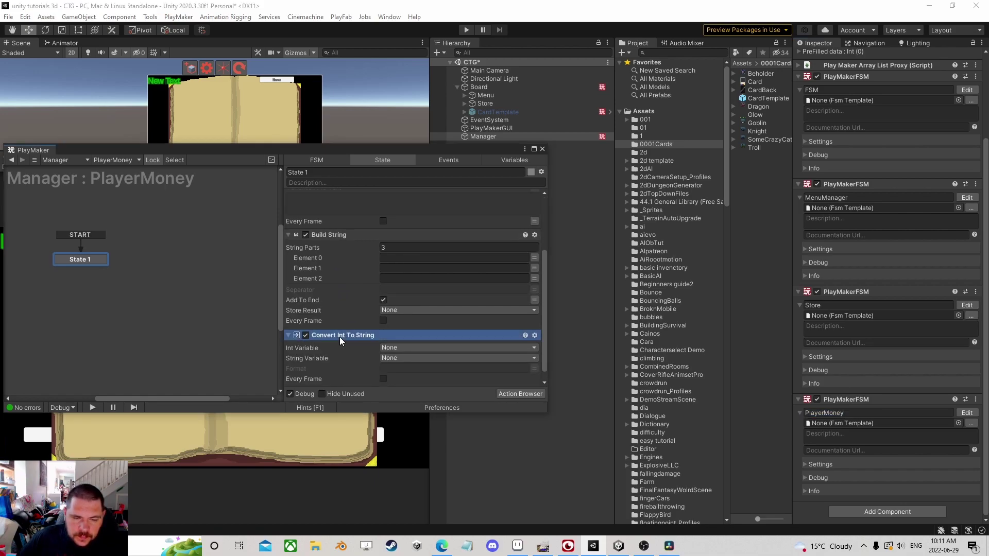
scroll(348, 192, "up", 3)
left_click_drag(348, 193, 338, 252)
Convert the Money integer into a new string variable MoneyString using the format 0000
left_click(405, 271)
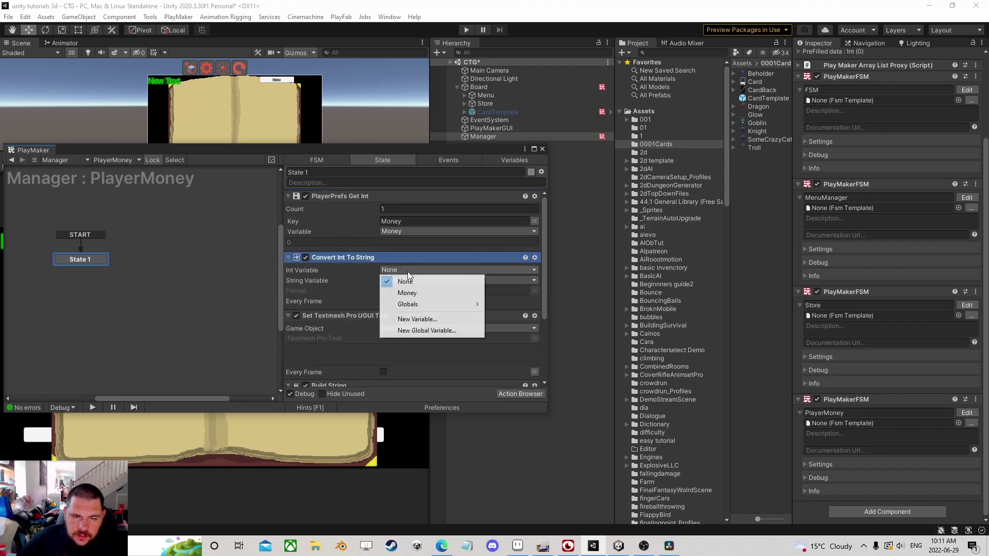
left_click(403, 292)
left_click(463, 291)
left_click(408, 327)
type("MoneyString")
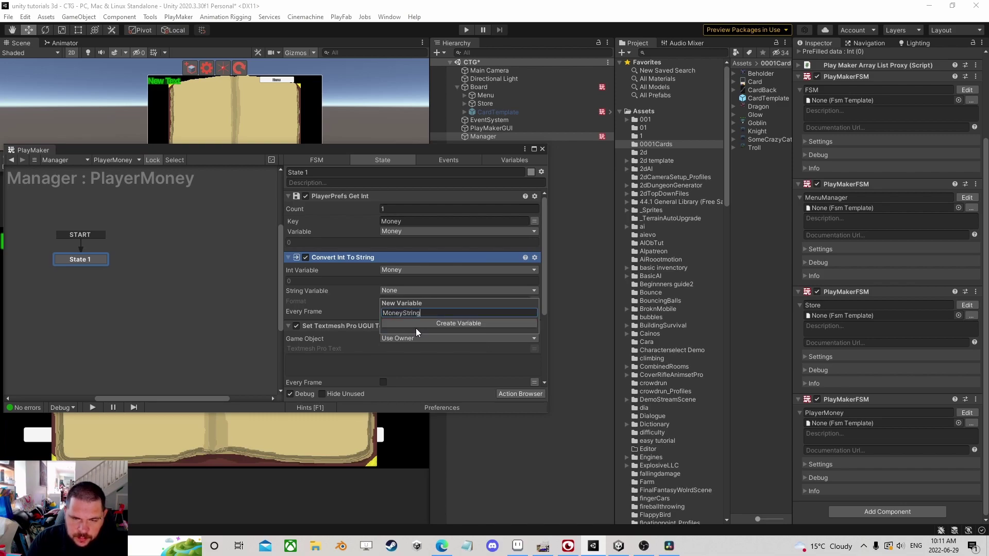
key("Return")
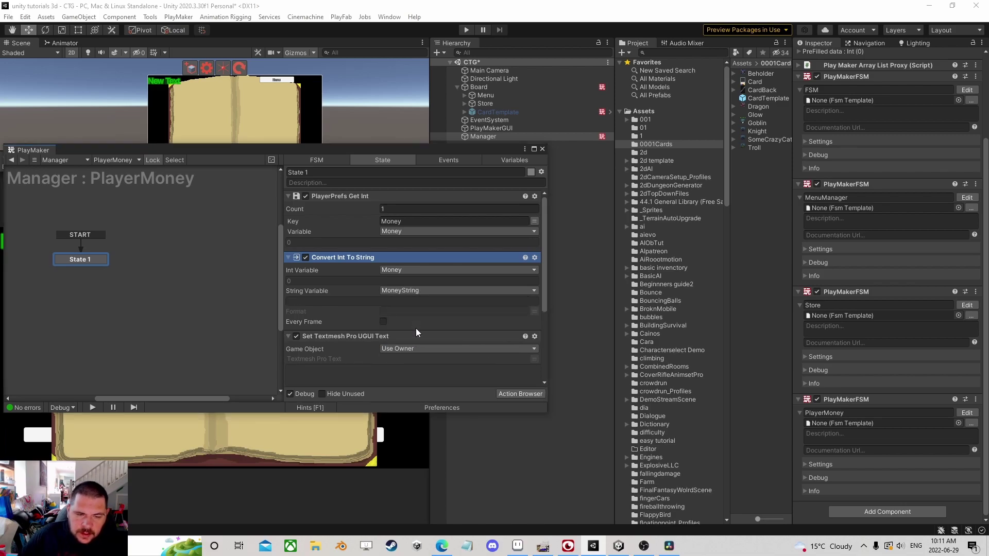
left_click(451, 312)
type("00")
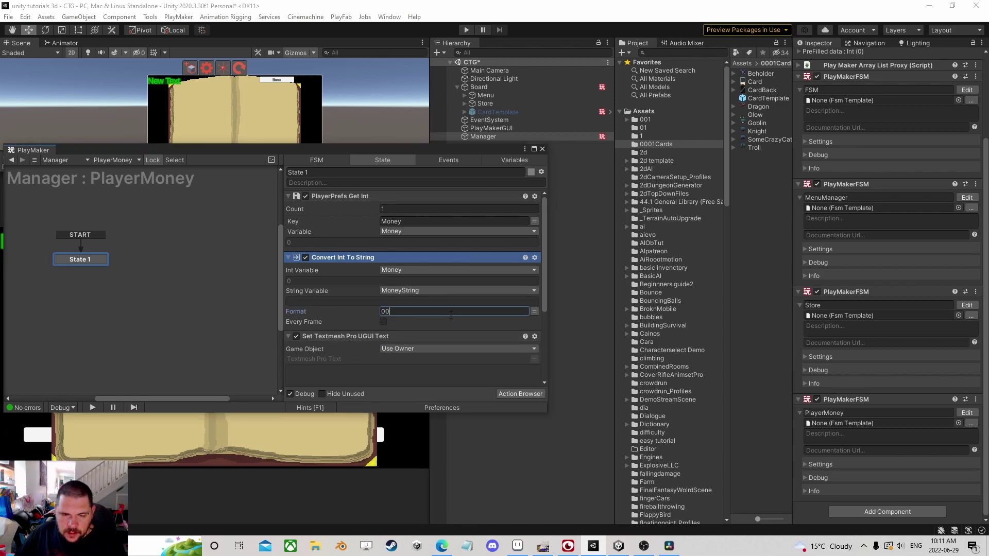
type("00.")
key("BackSpace")
Move Build String above Set Textmesh Pro UGUI Text and give it two parts, "Money:" and the MoneyString variable
scroll(422, 329, "down", 3)
left_click_drag(335, 344, 389, 282)
left_click(398, 305)
type("2")
left_click(388, 315)
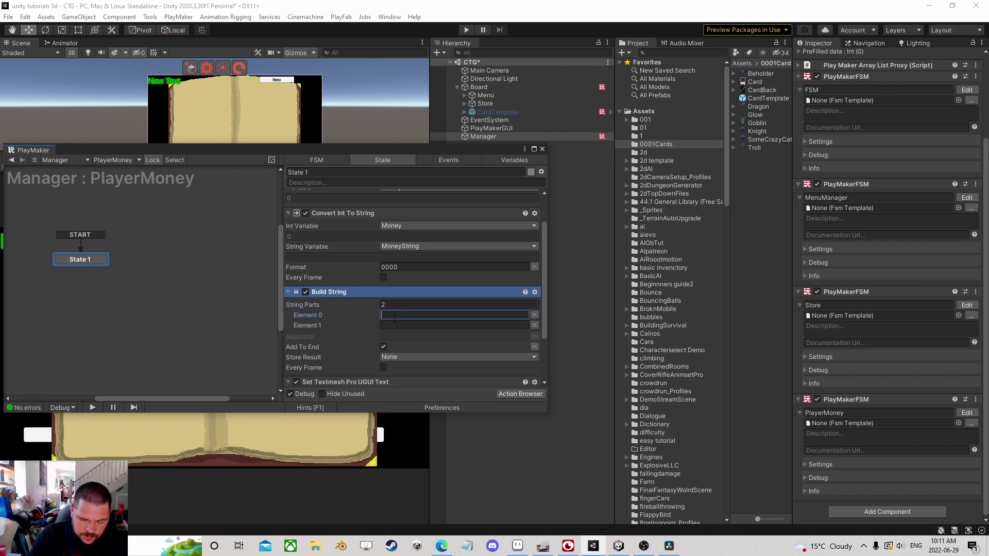
type("Money:")
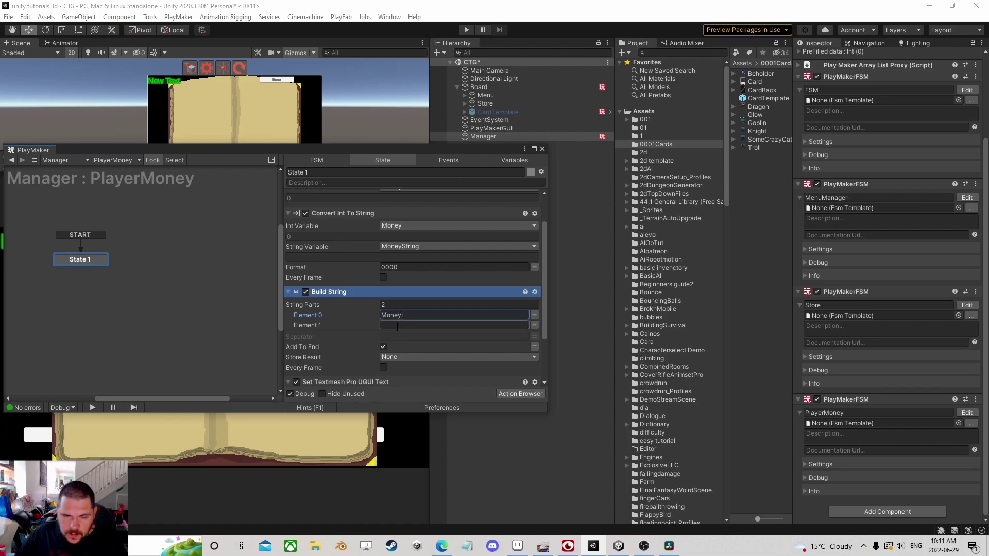
left_click(535, 325)
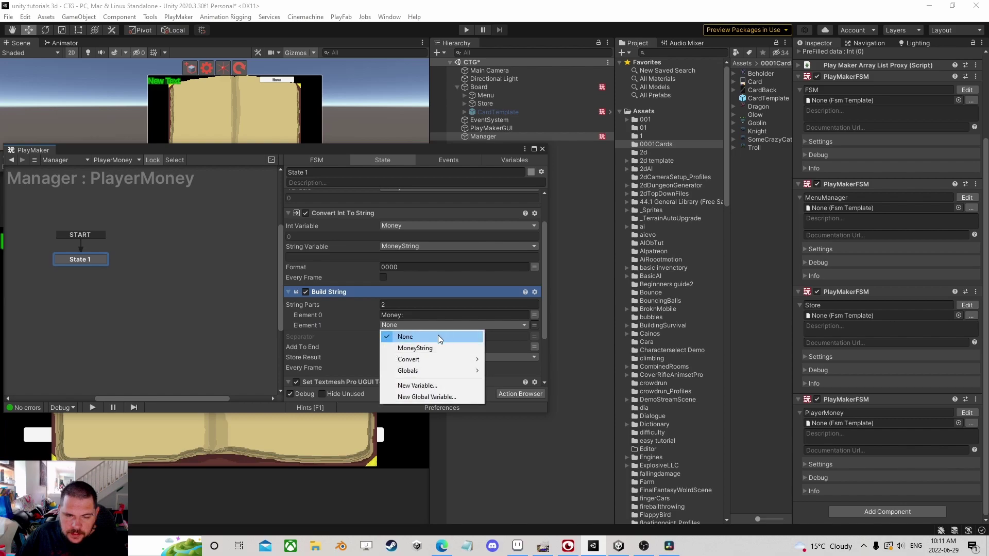
left_click(415, 348)
Store the Build String result in a new variable named StringValue and disable Add To End
left_click(402, 369)
left_click(421, 416)
type("StringValue")
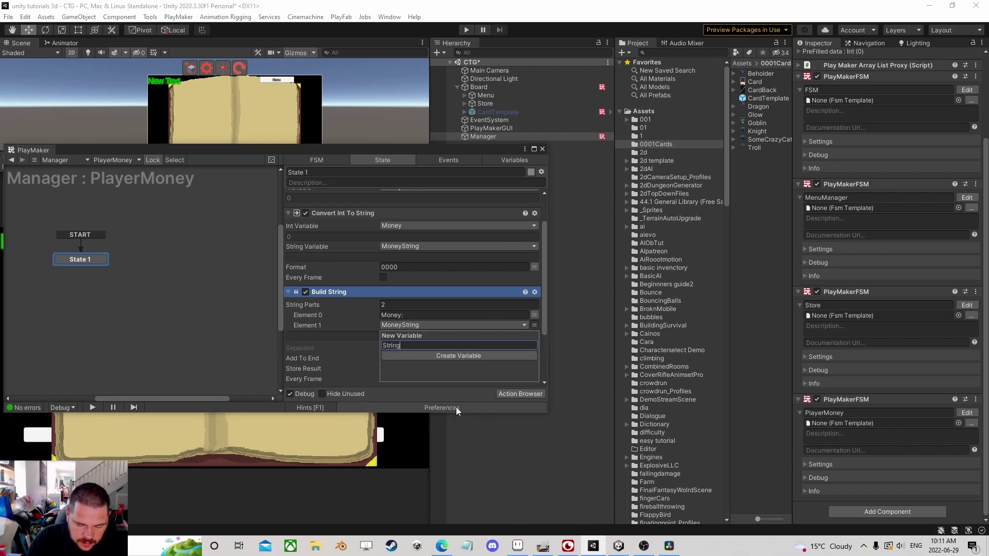
key("Return")
scroll(442, 335, "down", 3)
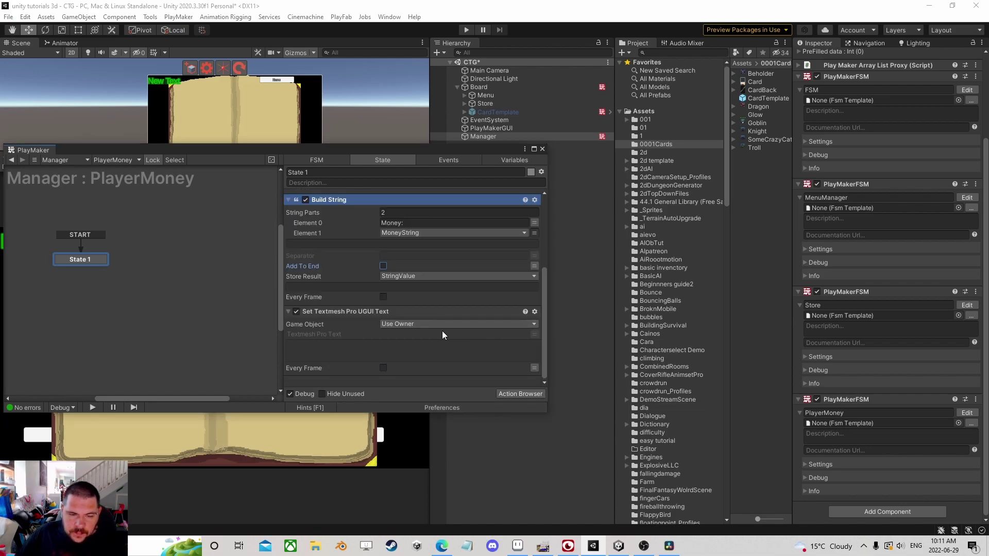
Make Set Textmesh Pro UGUI Text target the playerMoney object and use the StringValue variable as its text
left_click(421, 326)
left_click(429, 344)
left_click_drag(498, 152, 376, 112)
left_click(464, 103)
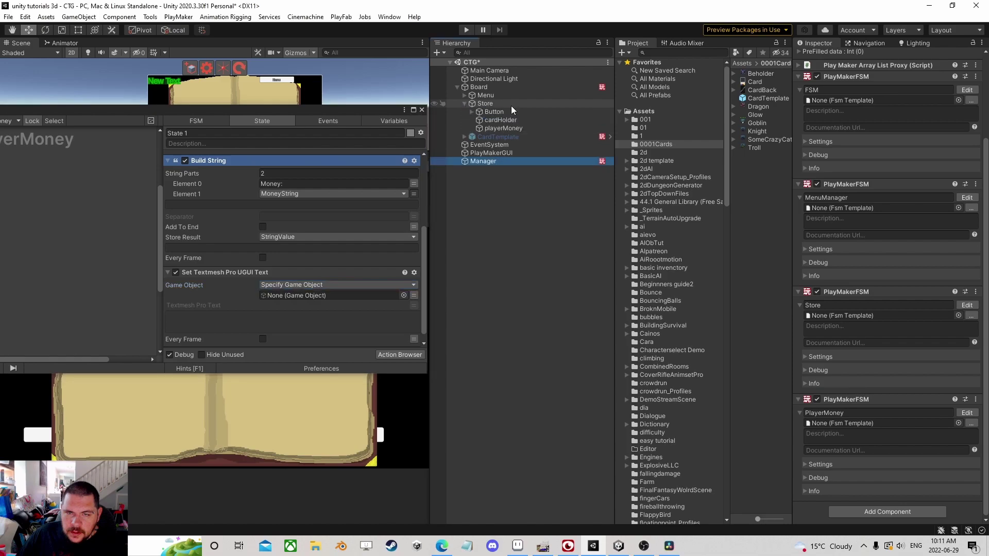
left_click_drag(508, 128, 305, 295)
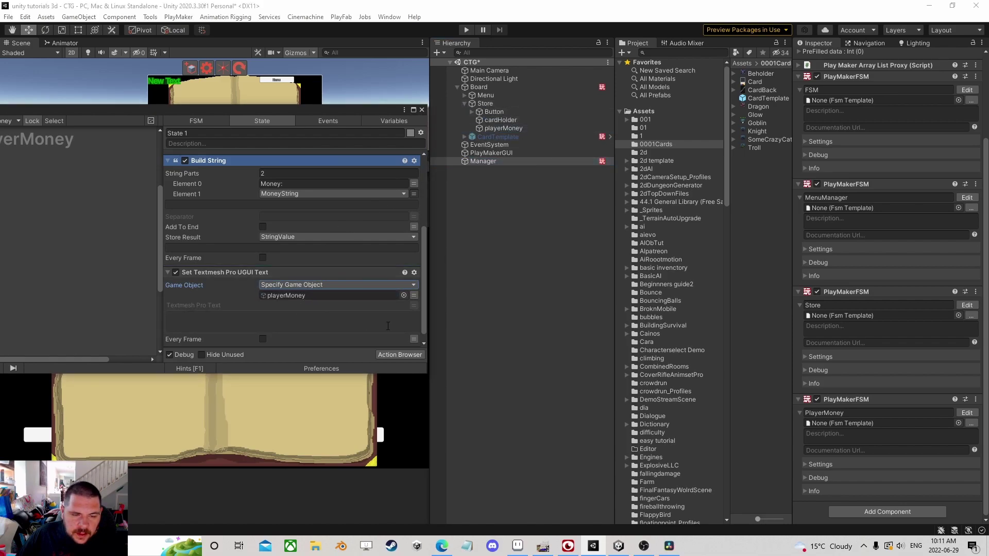
left_click(328, 319)
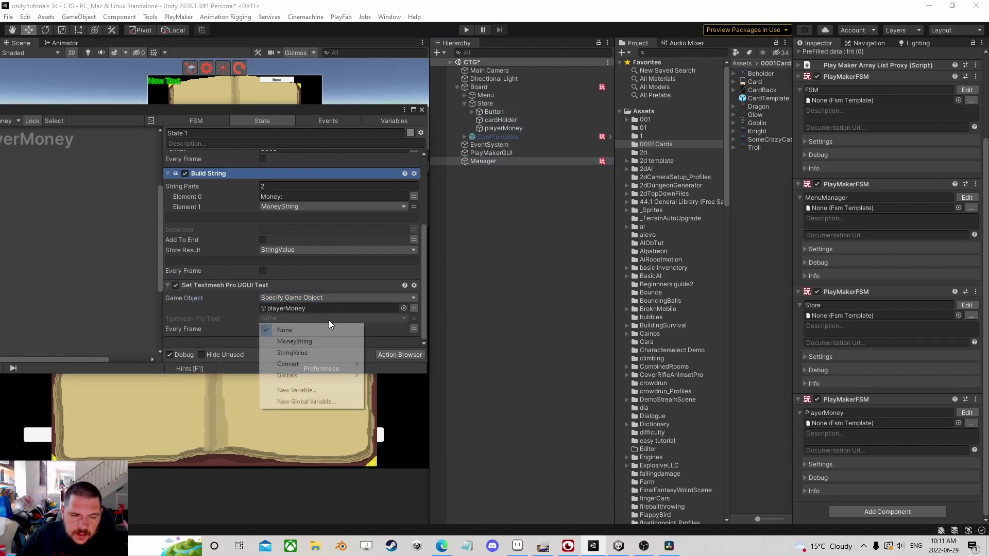
left_click(304, 353)
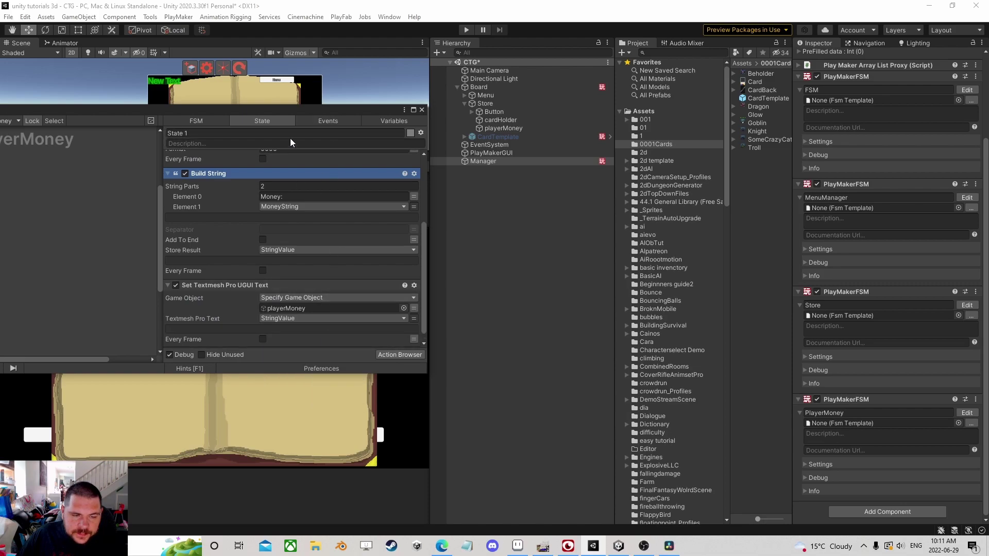
left_click_drag(294, 113, 466, 188)
scroll(406, 300, "up", 4)
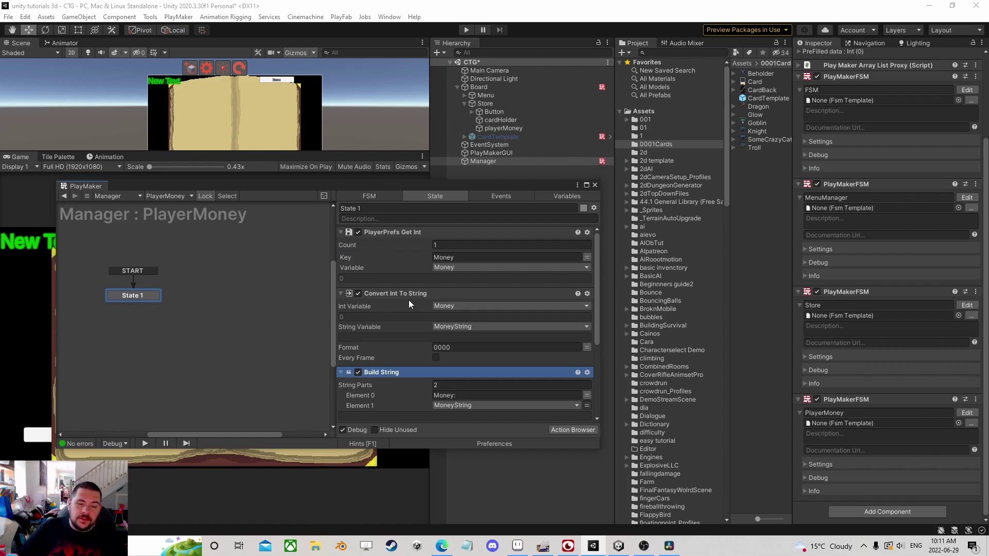
left_click(595, 185)
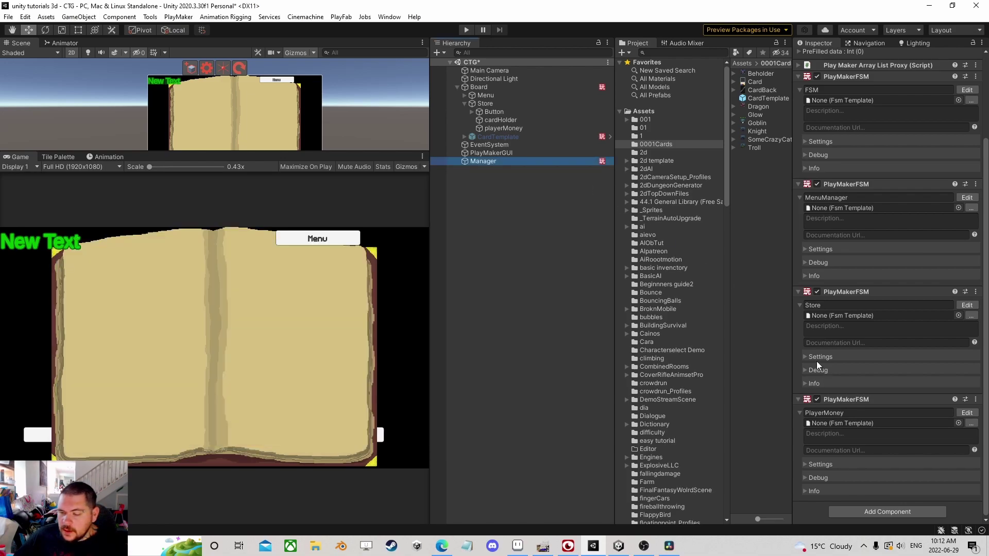
Add another PlayMakerFSM to the Manager and give its State 1 a PlayerPrefs Set Int action
left_click(873, 512)
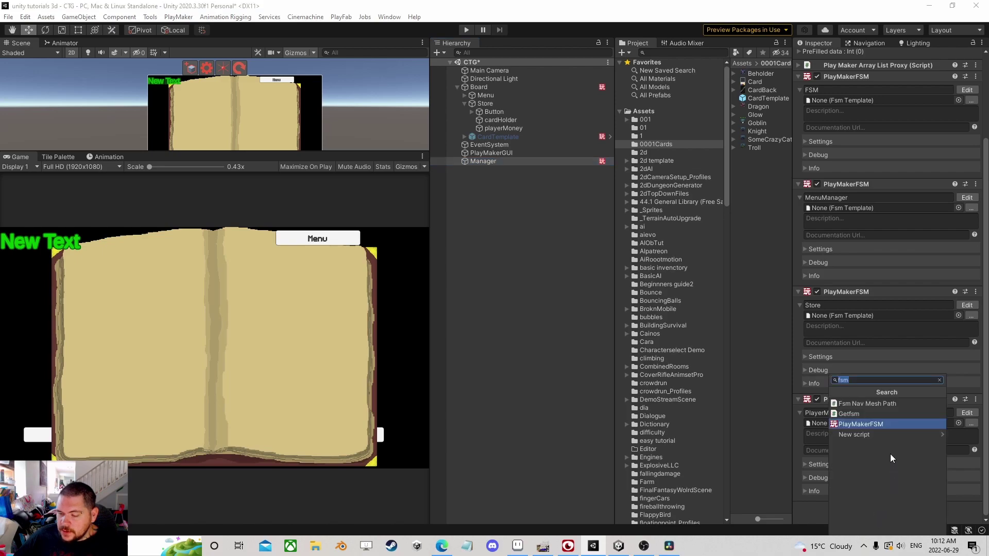
left_click(880, 423)
left_click(962, 427)
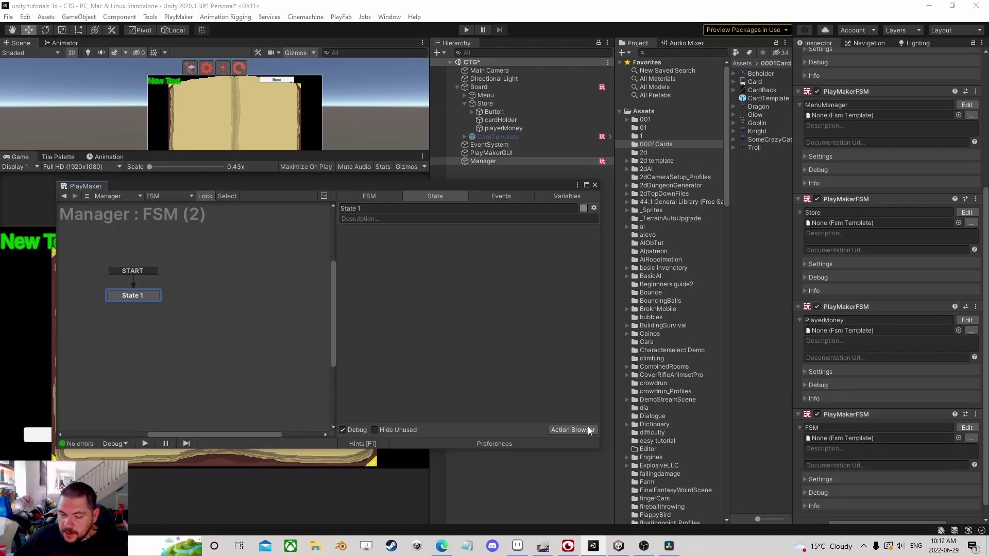
left_click(586, 427)
type("set")
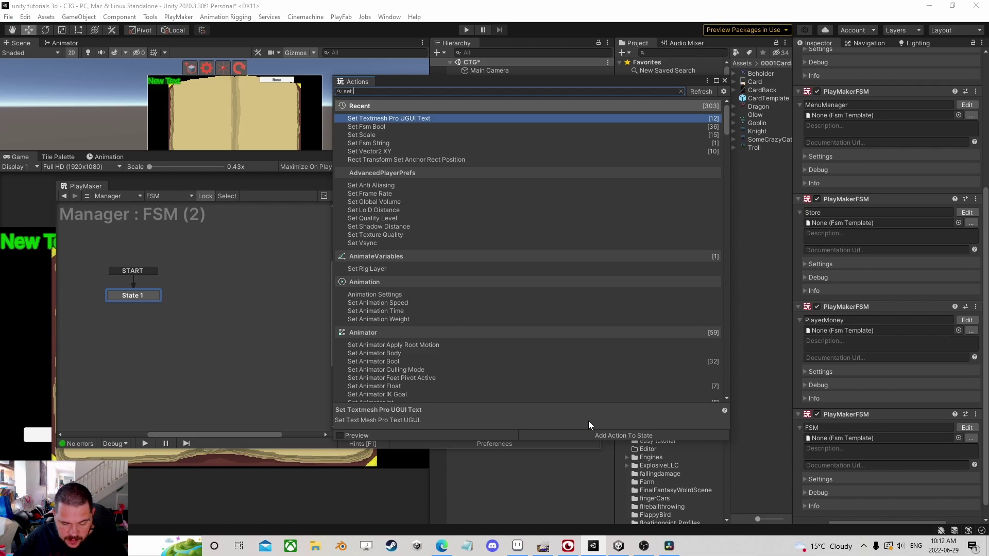
type(" pla")
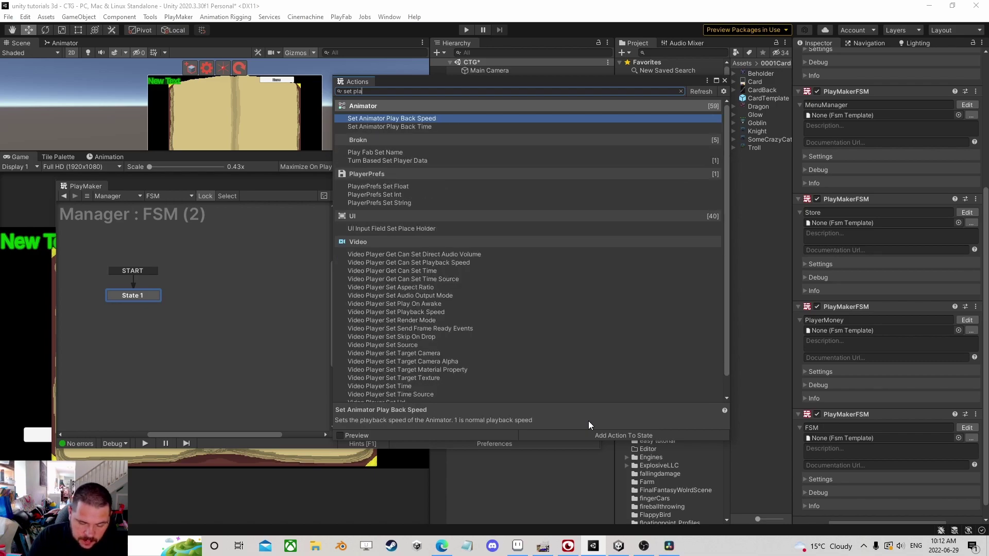
type("yer pre")
key("Down")
key("Return")
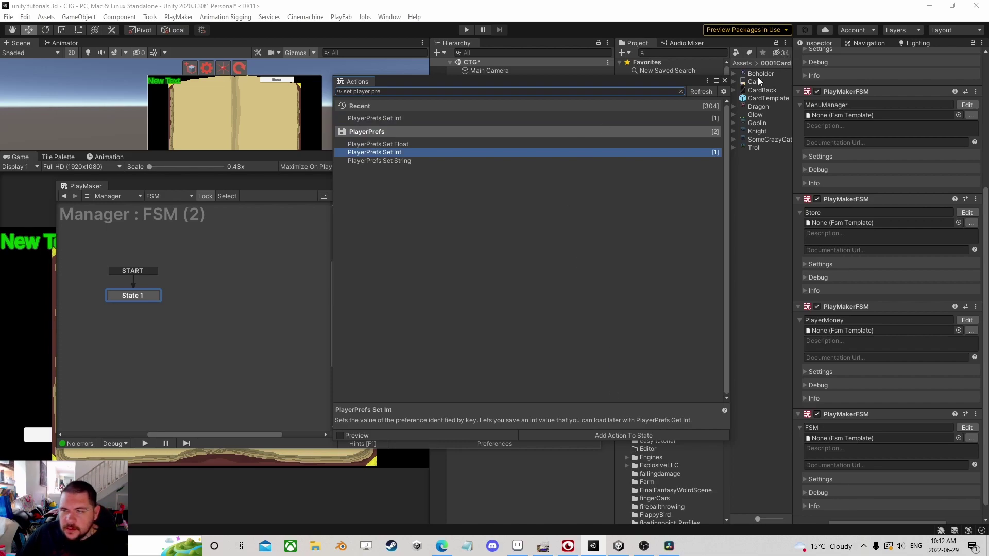
left_click(725, 80)
Set the PlayerPrefs Set Int key to Money and its value to 5000
left_click(452, 256)
type("Money")
left_click(465, 267)
type("5000")
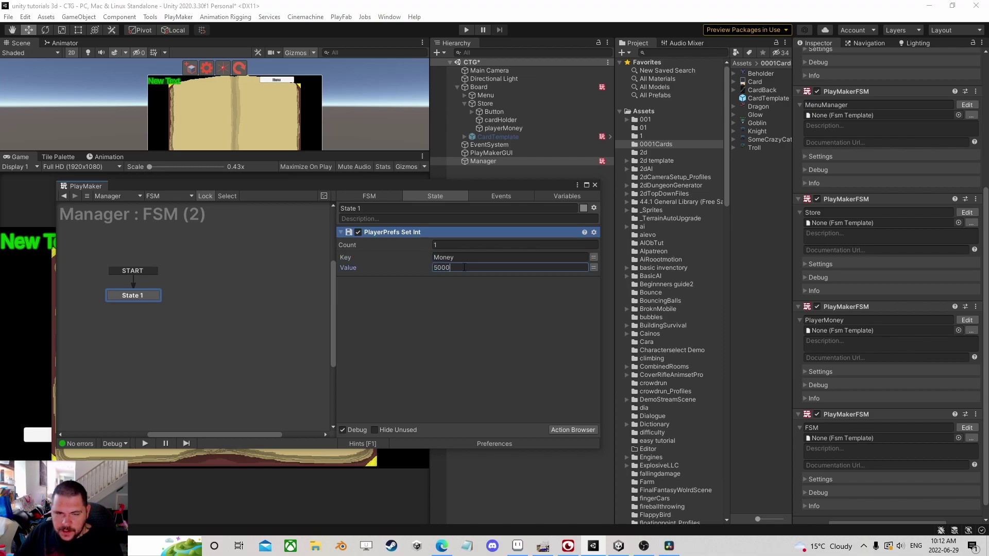
left_click(595, 186)
Disable the new FSM component, run the game, enable the component during play to save the money, and stop the game
left_click(817, 414)
left_click(467, 30)
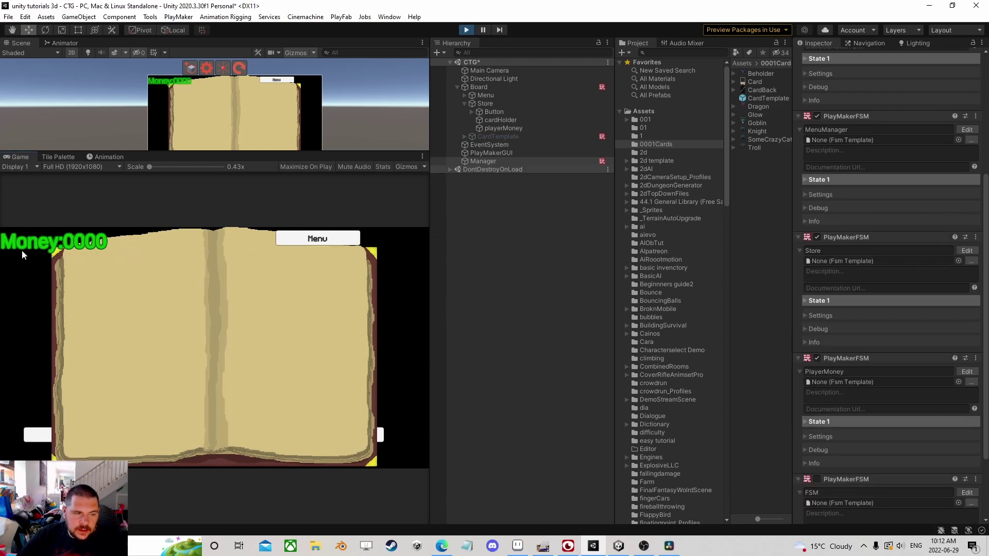
left_click(817, 479)
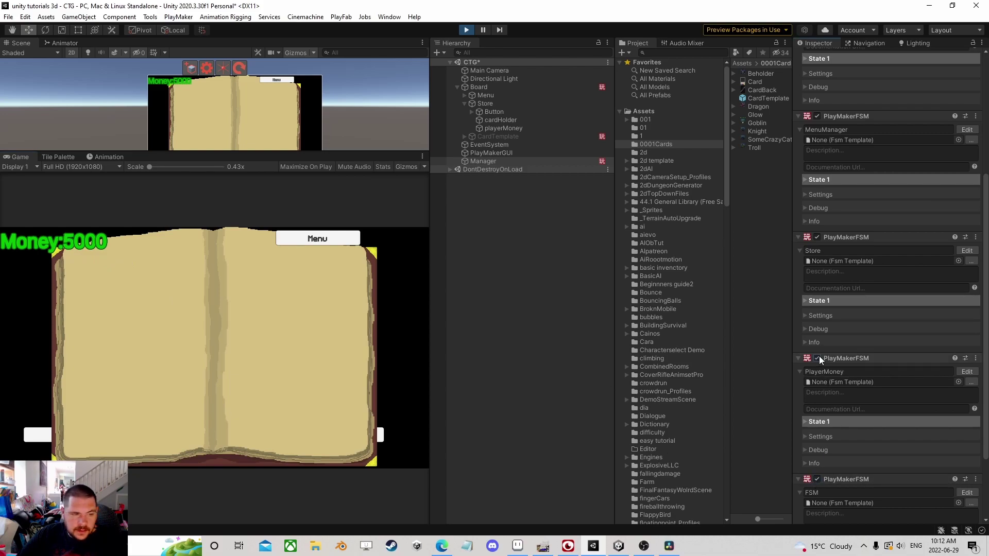
left_click(467, 30)
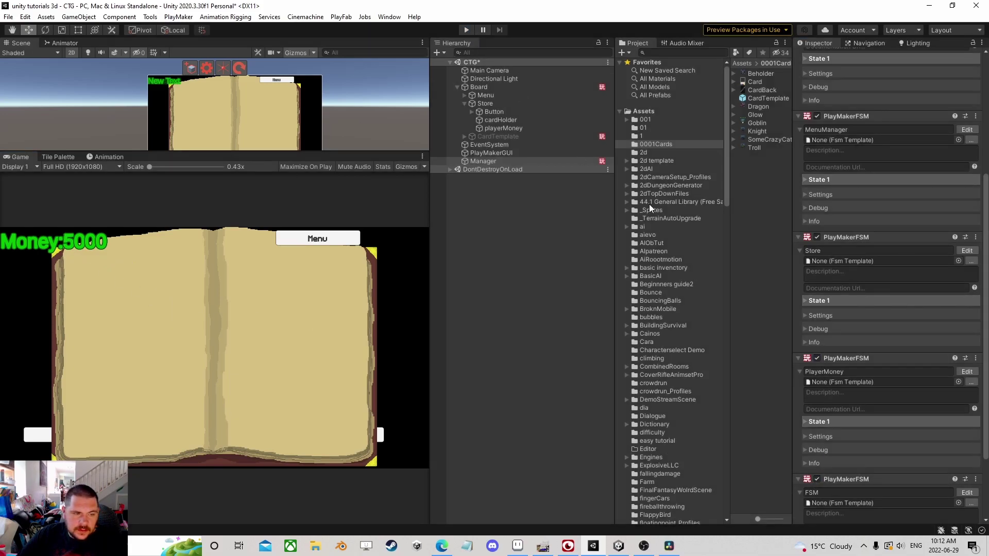
Remove the extra FSM component from the Manager and run the game again to check the saved money
right_click(845, 415)
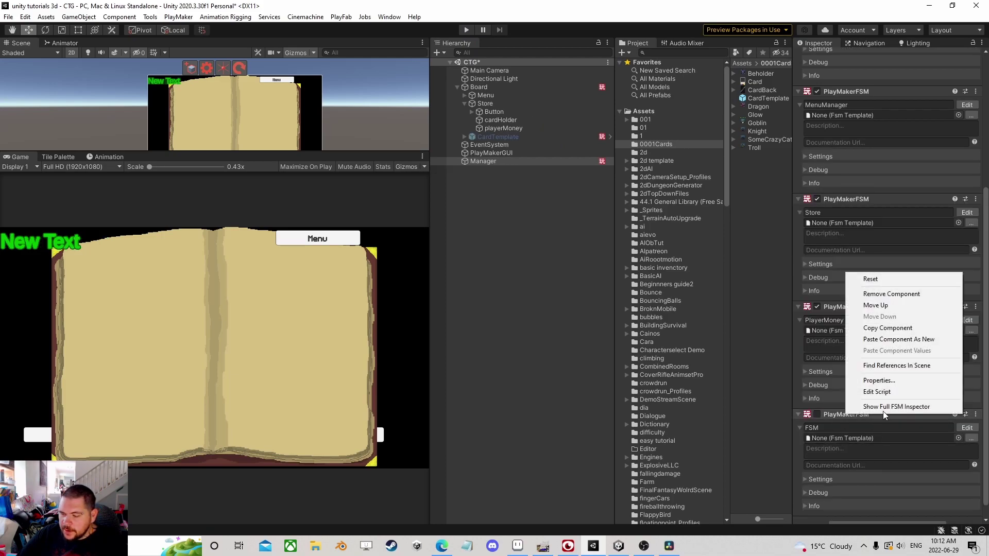
left_click(899, 295)
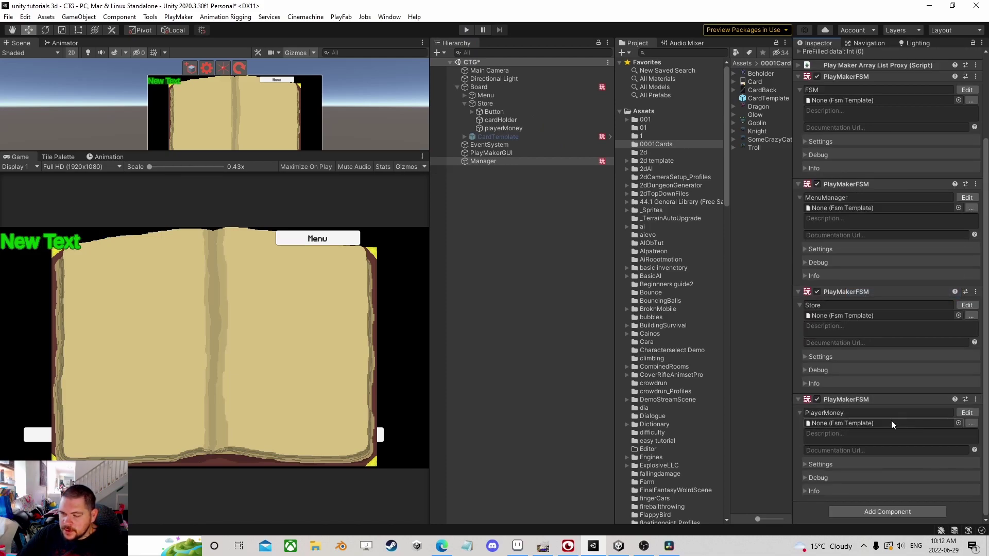
left_click(467, 30)
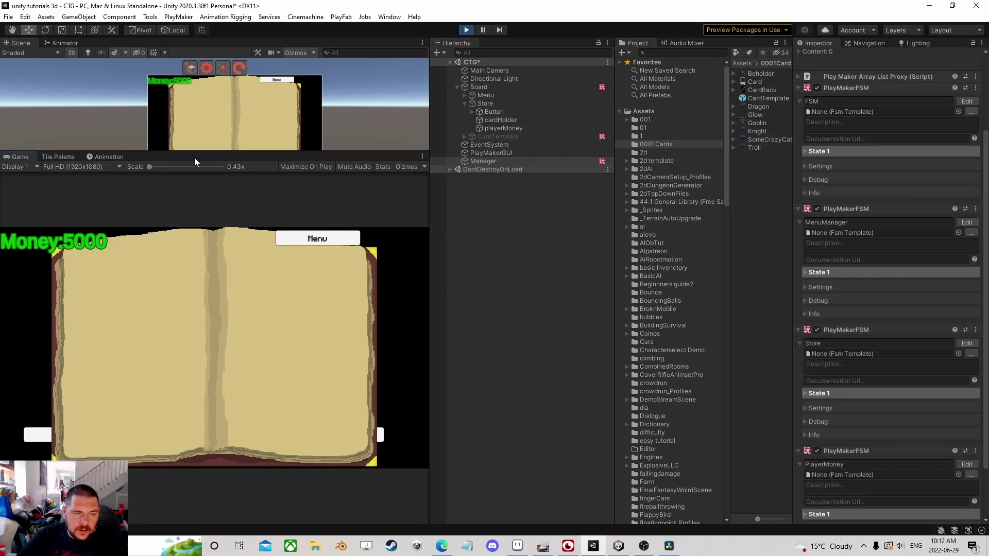
left_click(466, 29)
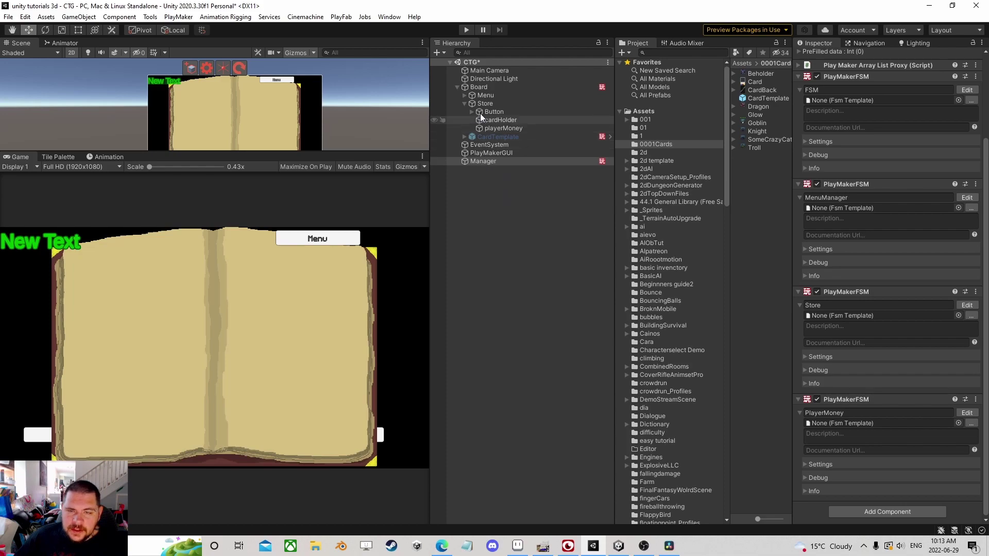
Deactivate the Store object in the scene
left_click(497, 128)
left_click(506, 105)
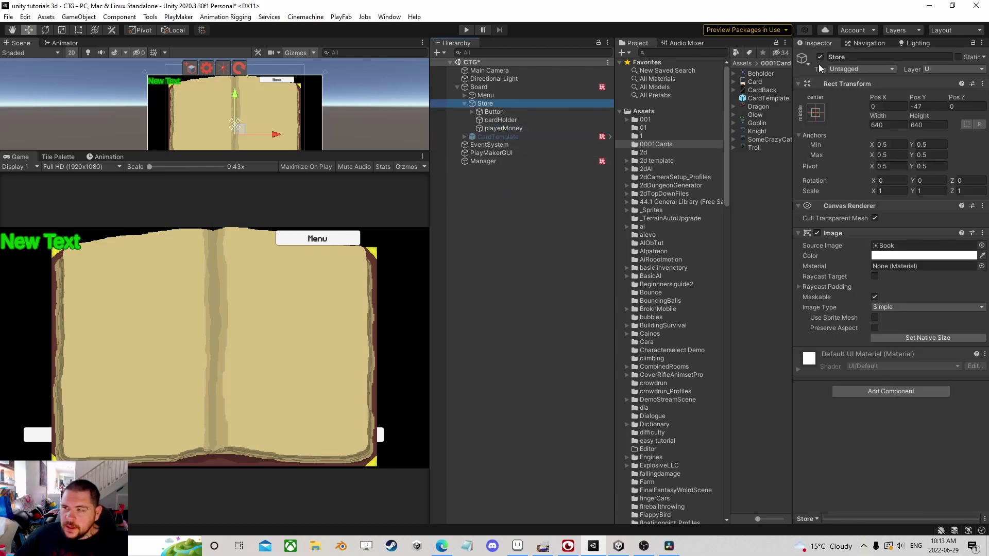
left_click(820, 57)
left_click(820, 57)
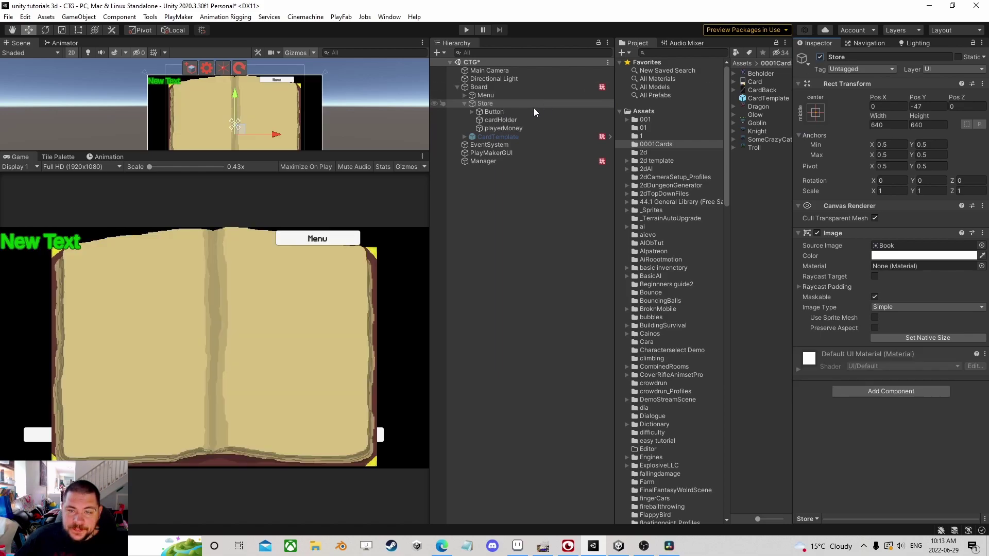
left_click(819, 57)
Examine the CardCost lookup in the Data Collection state of the CardTemplate prefab's SetCard FSM, saving the prefab before returning to the scene
left_click(767, 99)
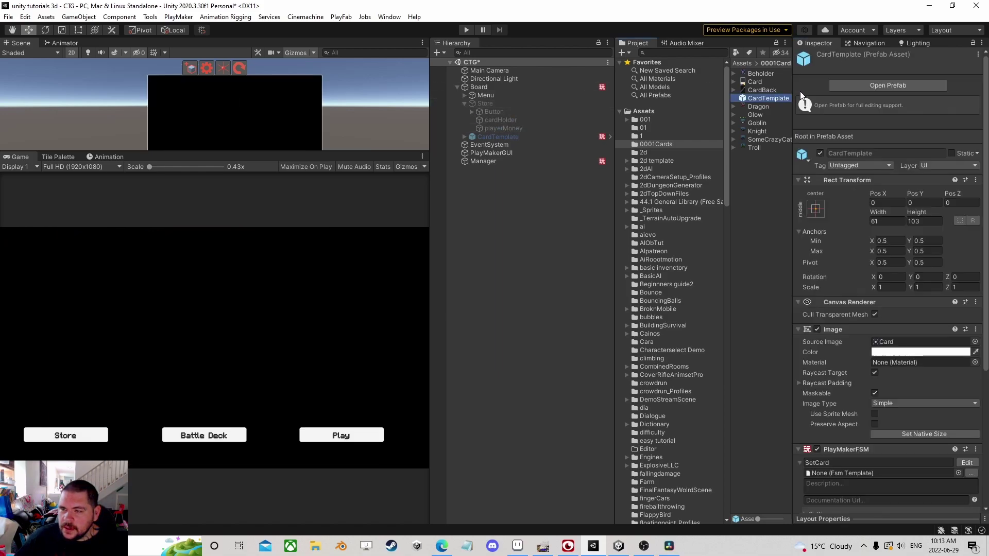
left_click(861, 85)
left_click(967, 365)
left_click(144, 318)
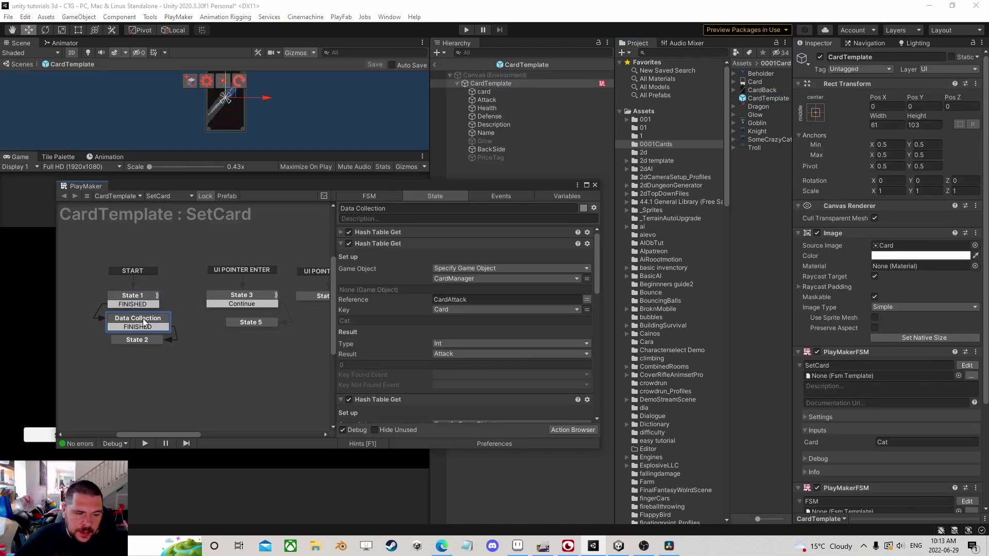
left_click(342, 233)
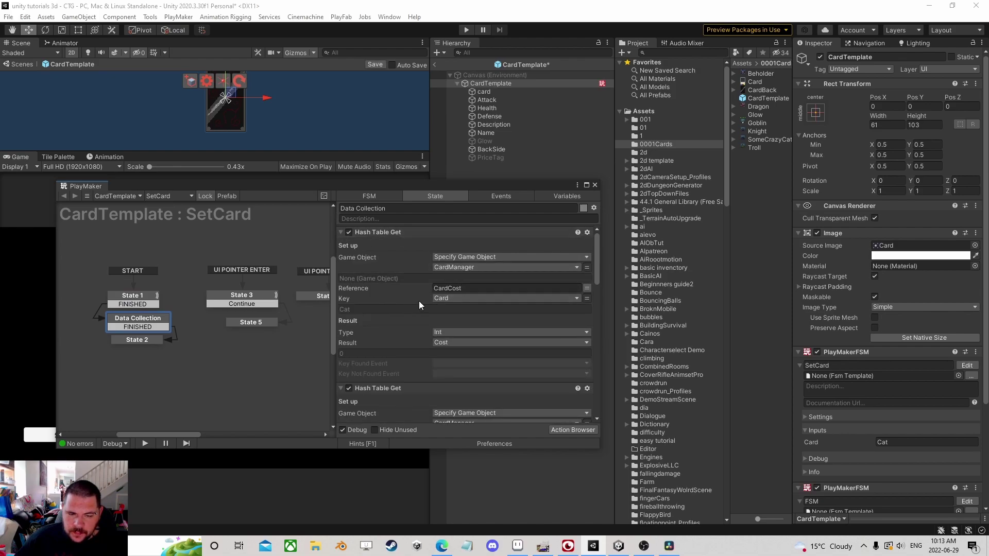
left_click(595, 185)
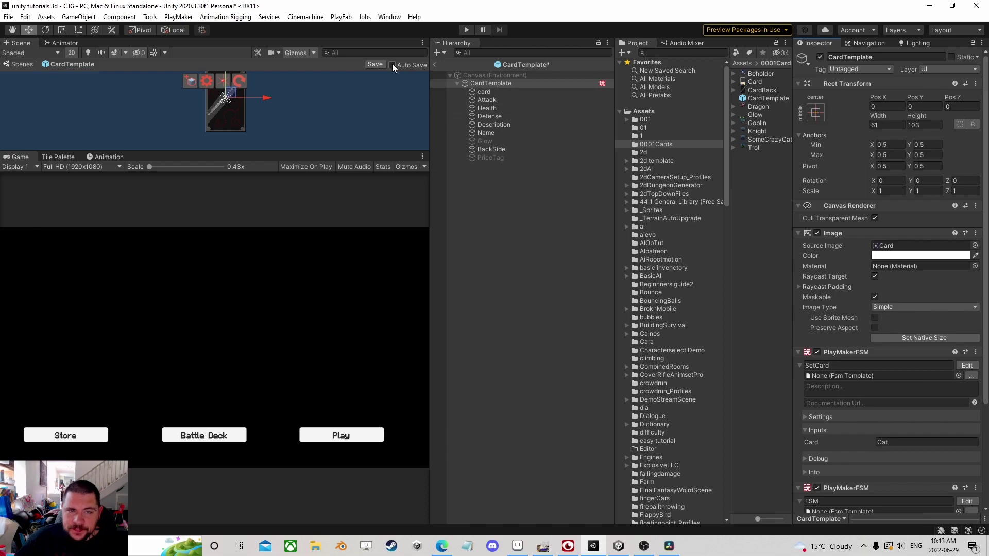
left_click(379, 64)
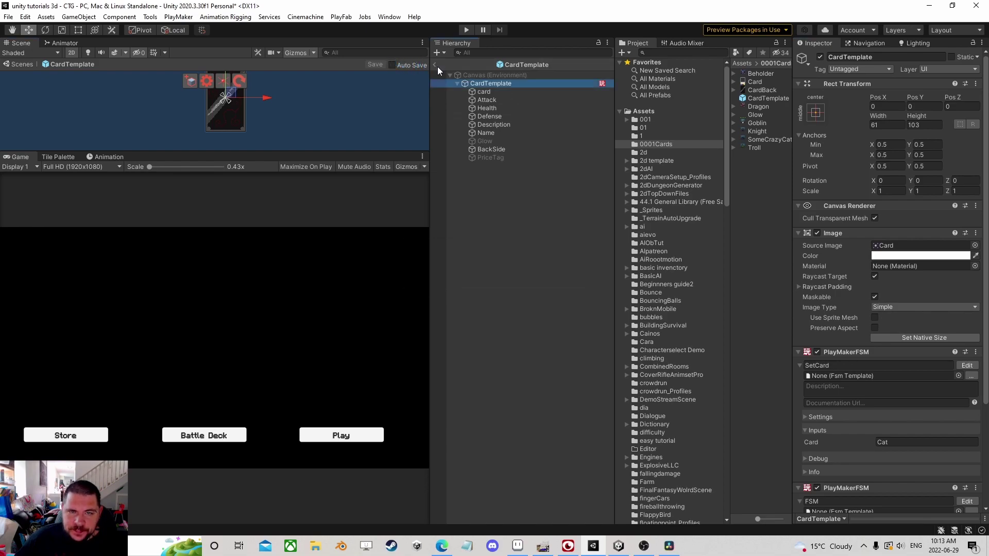
left_click(435, 65)
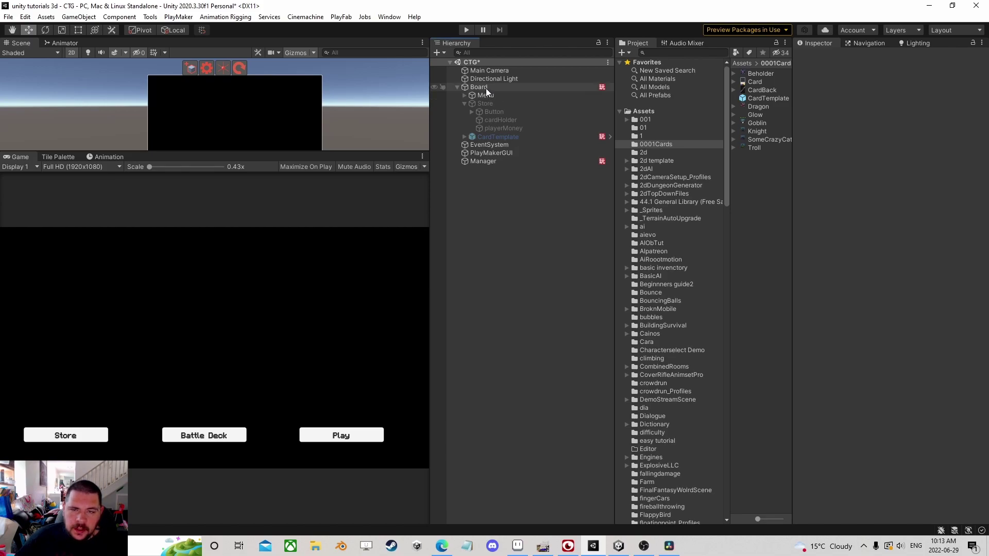
left_click_drag(331, 153, 345, 221)
scroll(342, 186, "down", 4)
mouse_move(297, 159)
middle_mouse_down()
mouse_move(281, 134)
mouse_move(282, 151)
middle_mouse_up()
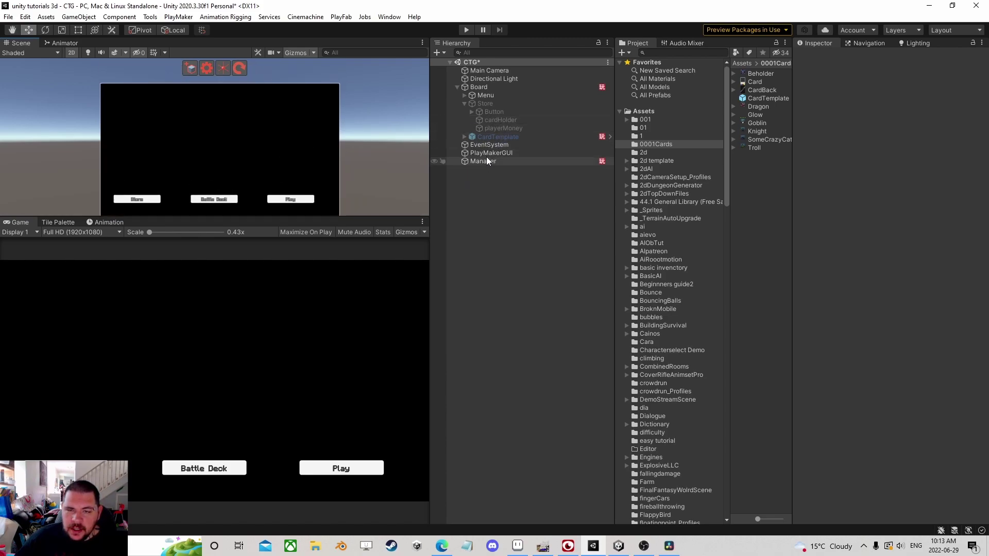
Create a new tag named Card in the project's tag list
left_click(498, 137)
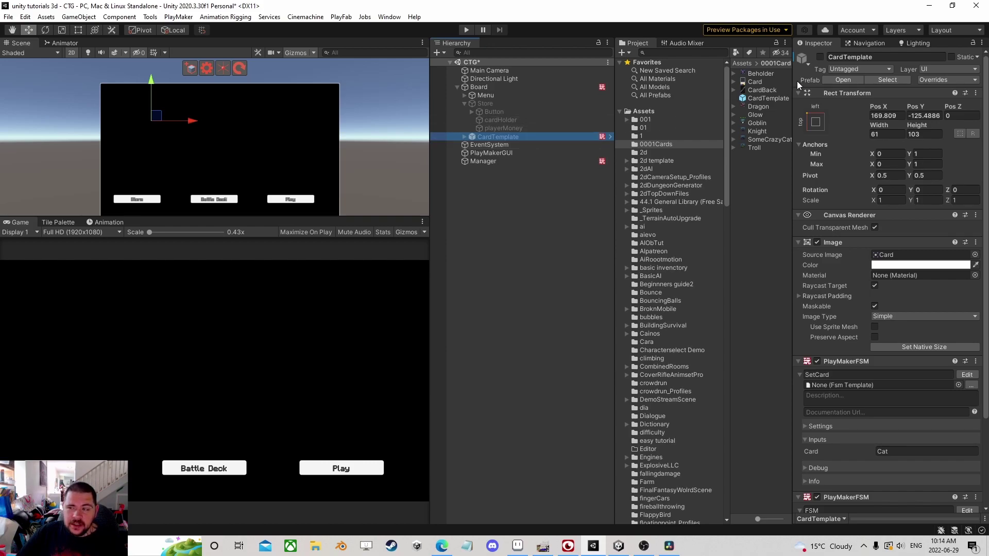
left_click(845, 68)
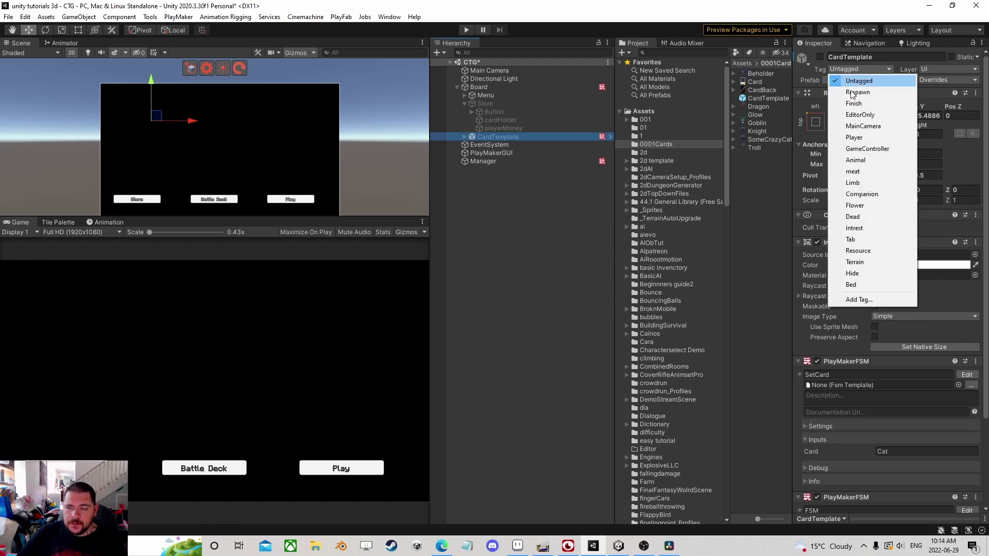
left_click(856, 299)
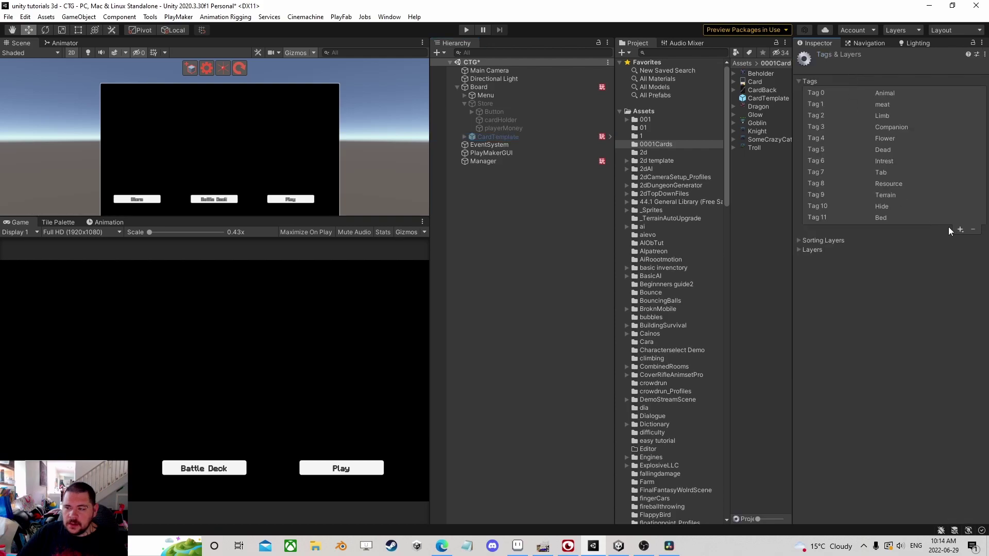
left_click(960, 229)
type("Card")
key("Return")
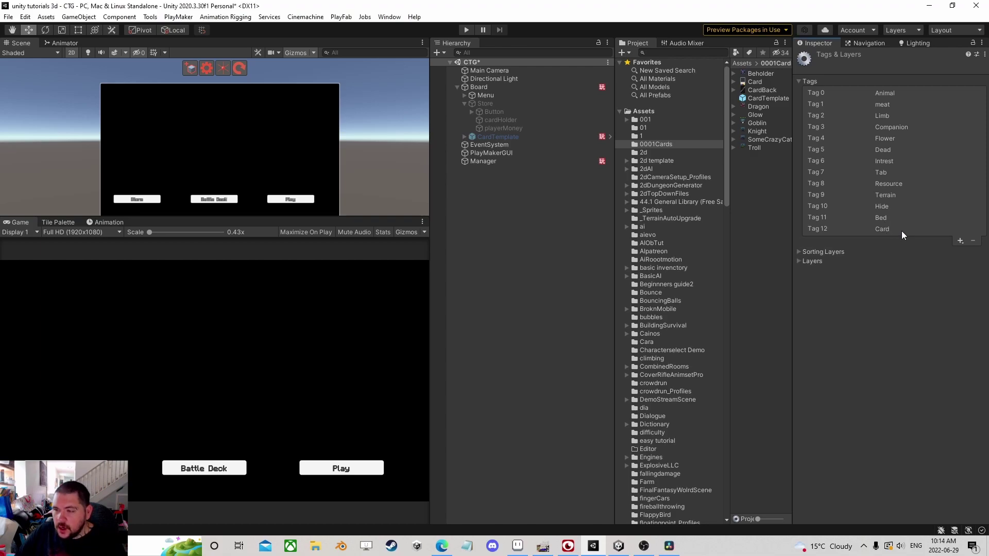
Assign the Card tag to the CardTemplate prefab asset
left_click(507, 136)
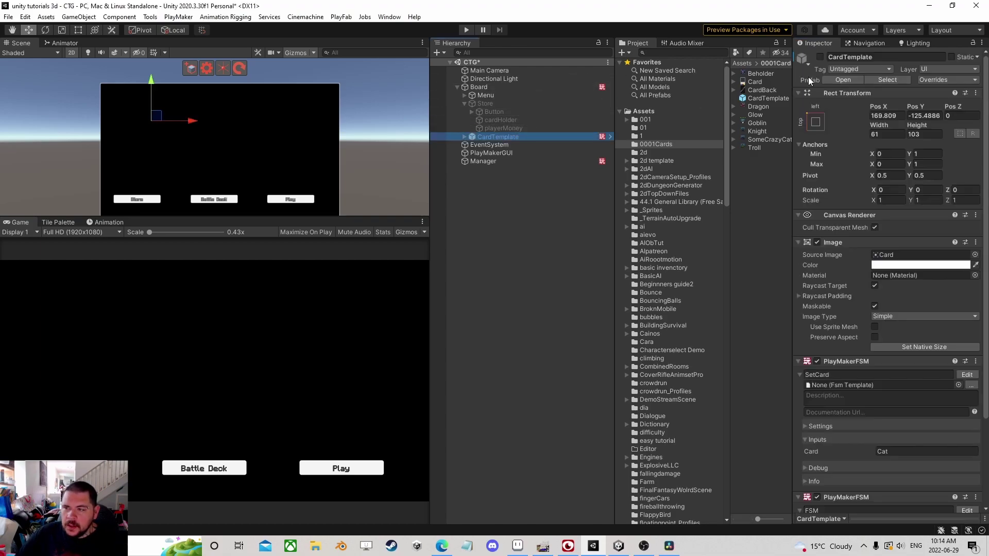
left_click(762, 98)
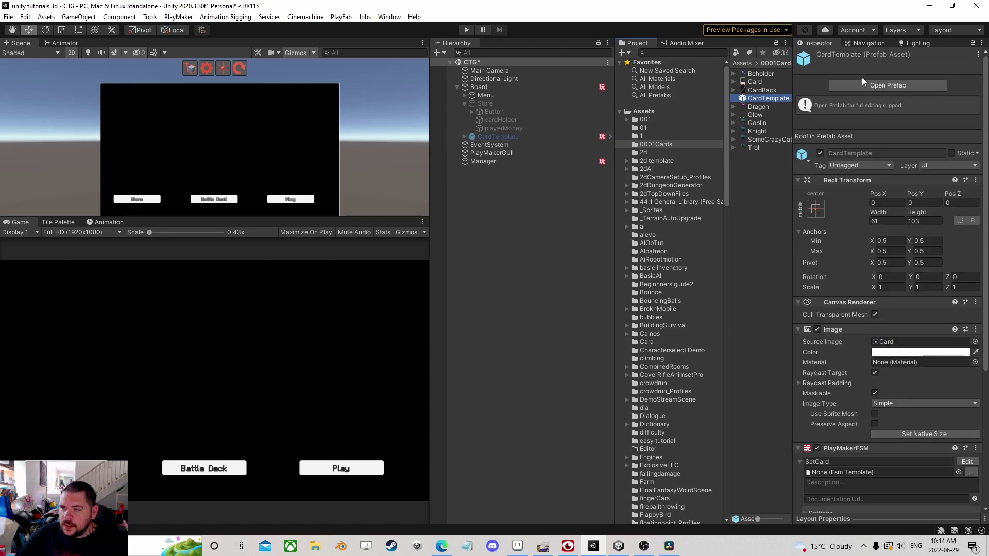
left_click(843, 165)
left_click(855, 395)
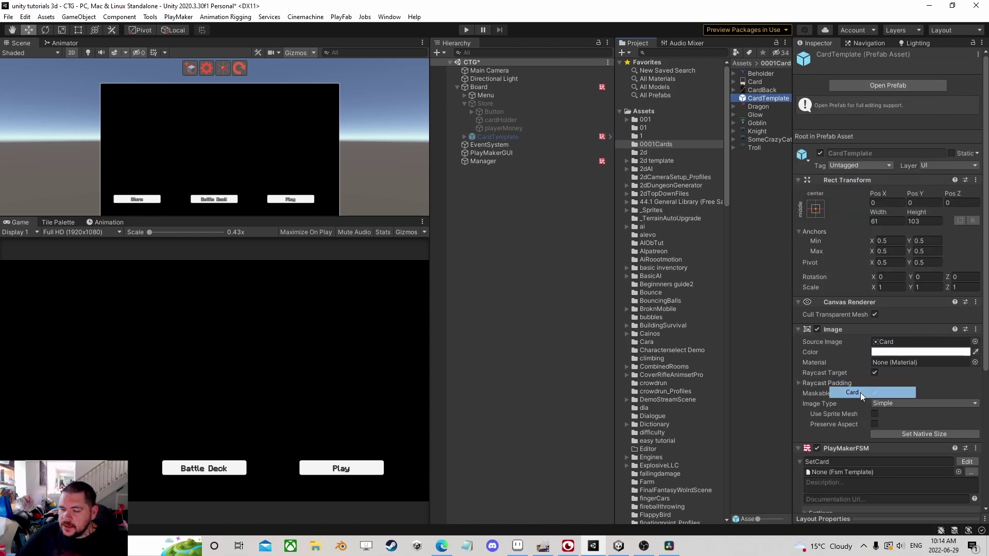
Open the Manager object's Store FSM for editing and move State 4 slightly further below State 2
left_click(466, 183)
left_click(490, 88)
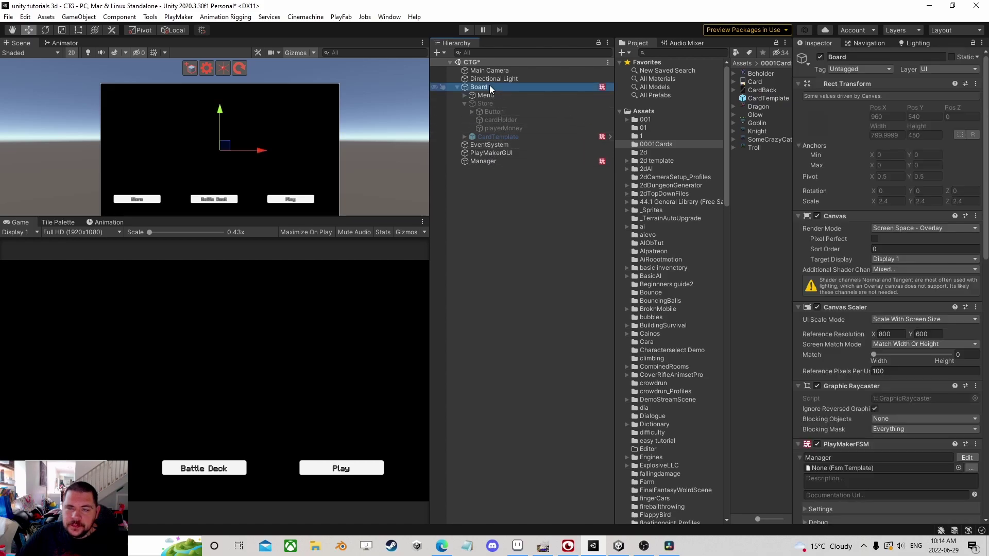
left_click(511, 162)
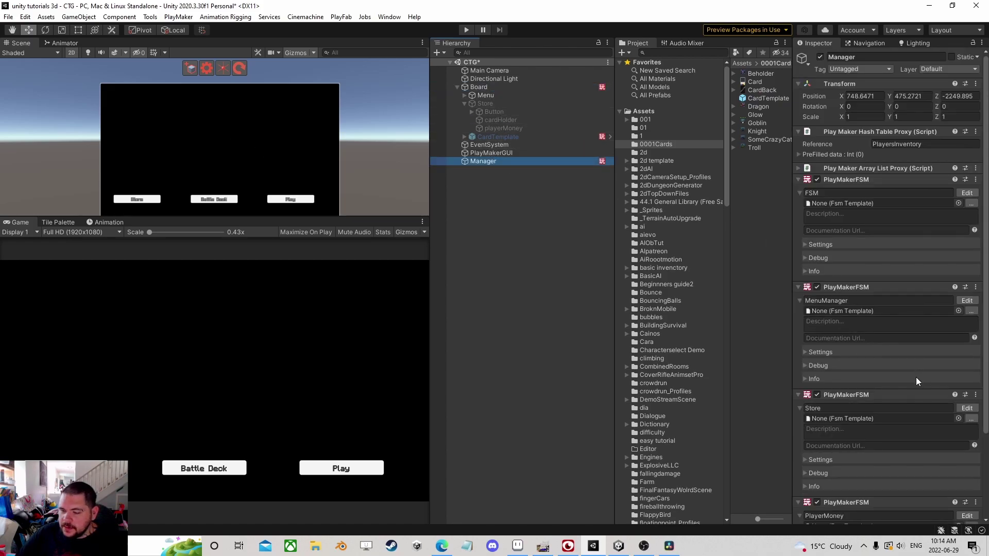
left_click(967, 408)
middle_click_drag(283, 320, 238, 301)
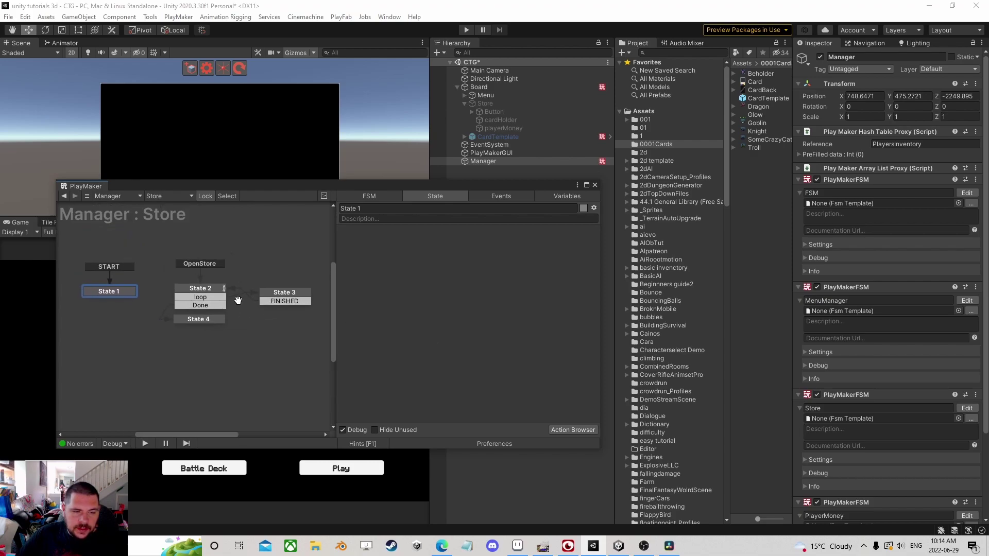
mouse_move(198, 319)
left_mouse_down()
mouse_move(193, 357)
mouse_move(204, 351)
mouse_move(192, 342)
mouse_move(197, 326)
mouse_move(201, 337)
left_mouse_up()
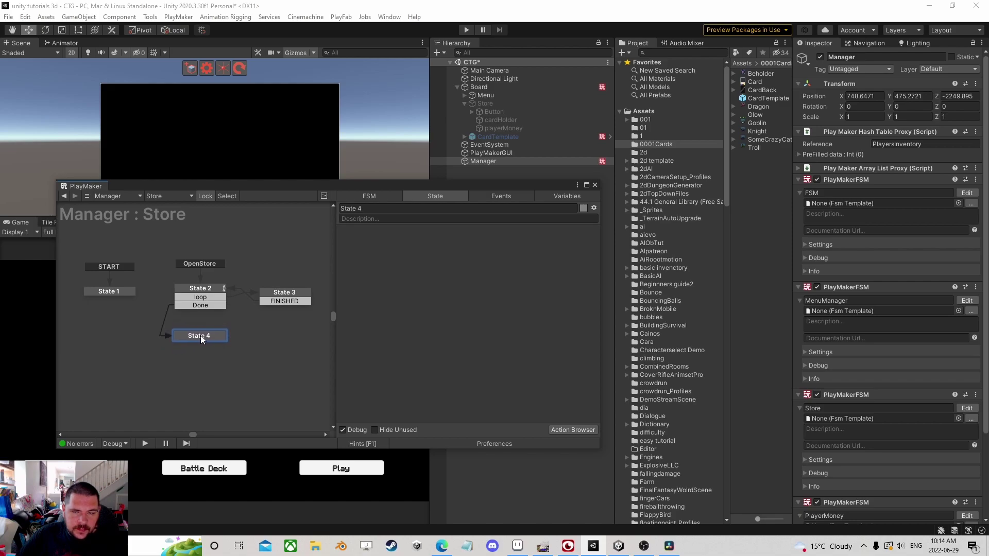
Add a Get Mouse Button Down action to State 4 of the Store FSM
left_click(567, 429)
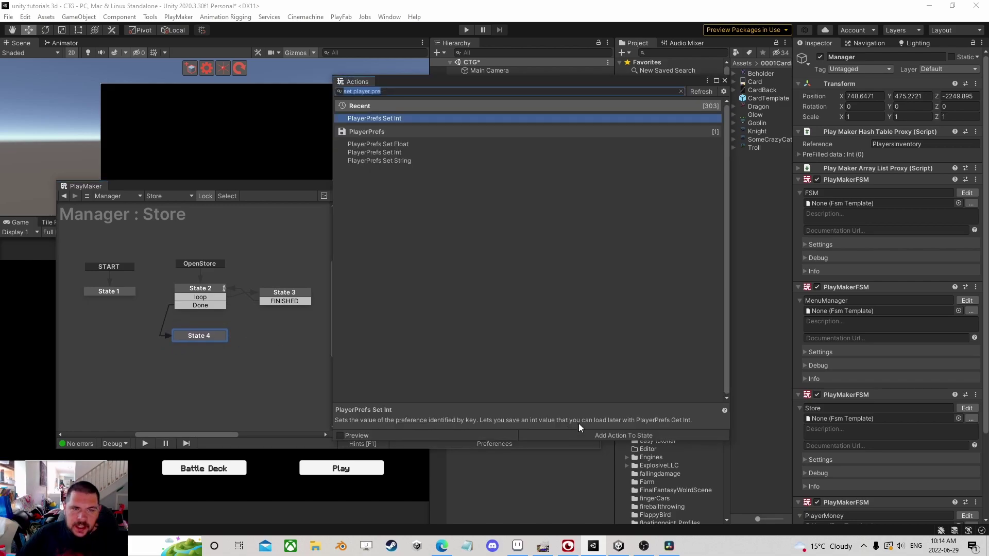
type("mouse but")
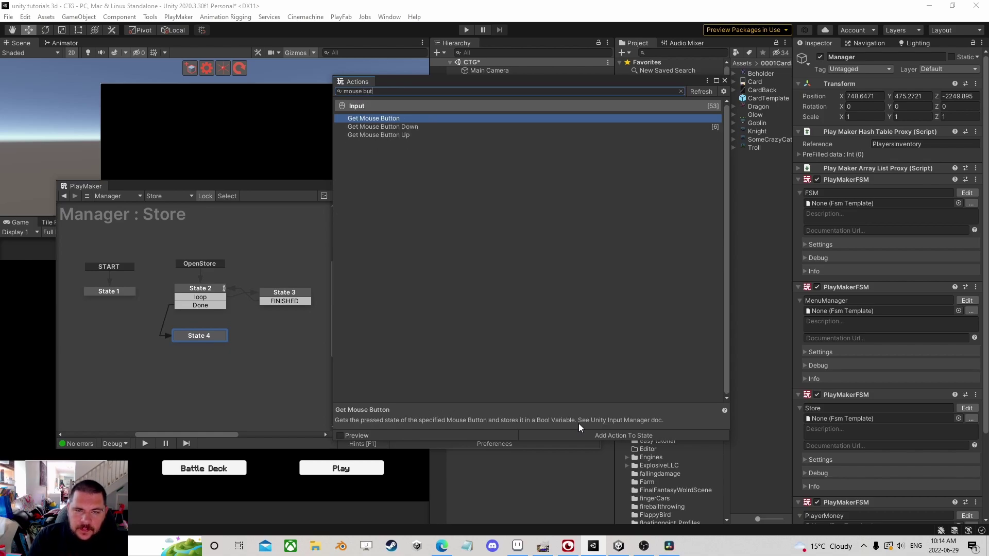
key("Down")
key("Return")
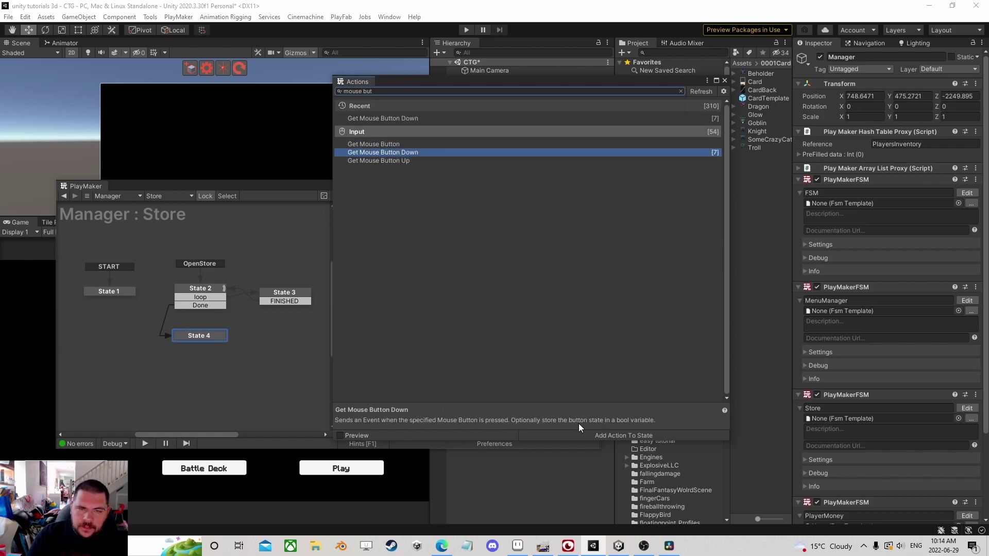
left_click(725, 81)
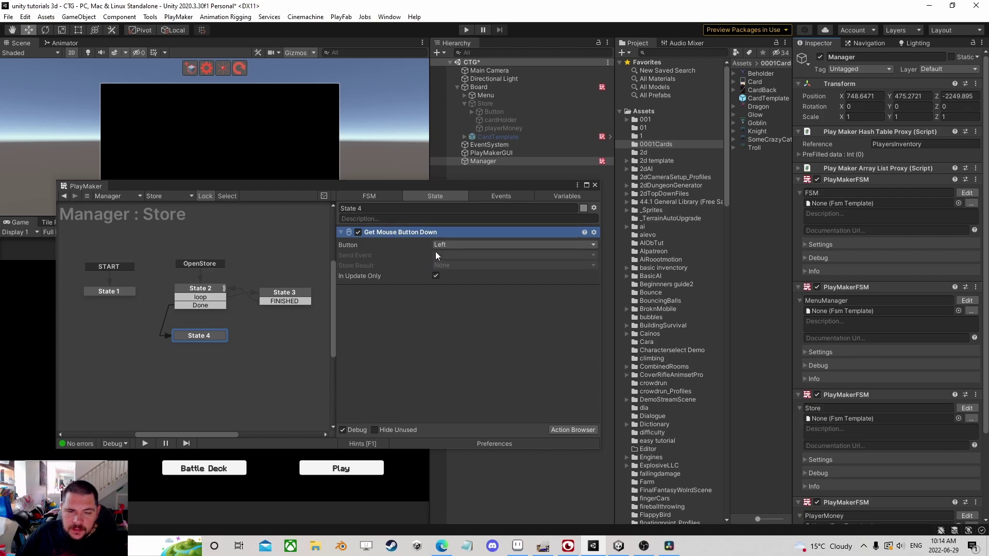
Create a new event named Clicked Mouse as the Send Event of State 4's Get Mouse Button Down action
left_click(286, 290)
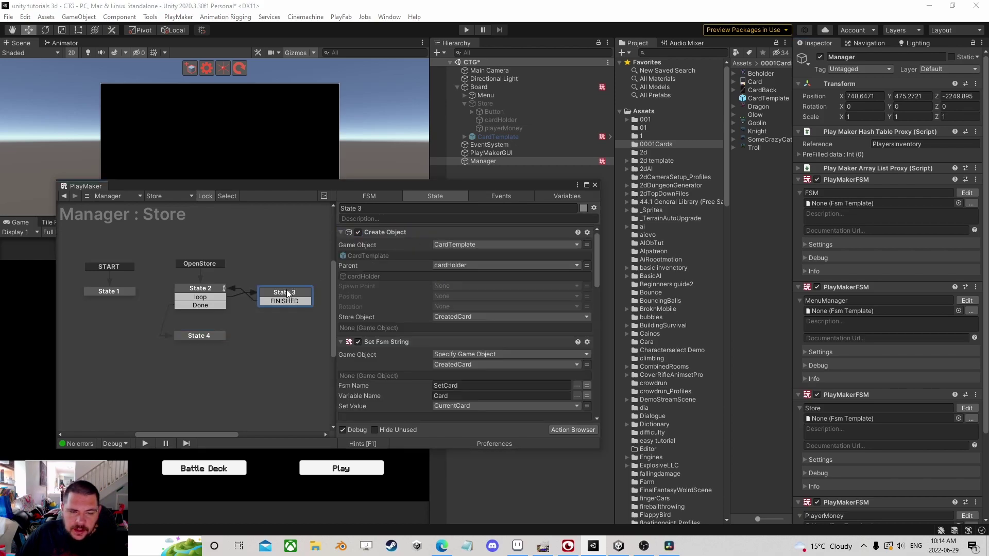
scroll(469, 355, "down", 4)
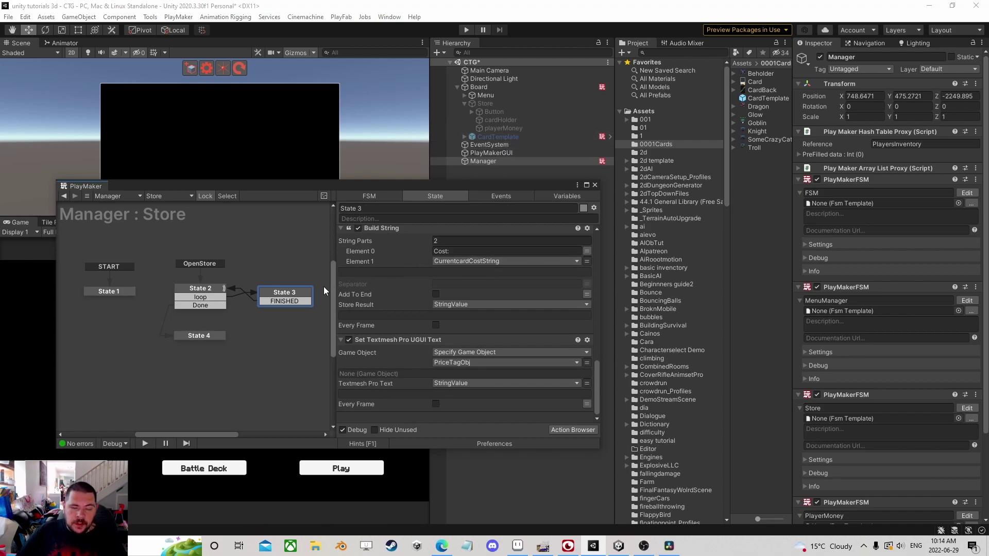
left_click(203, 335)
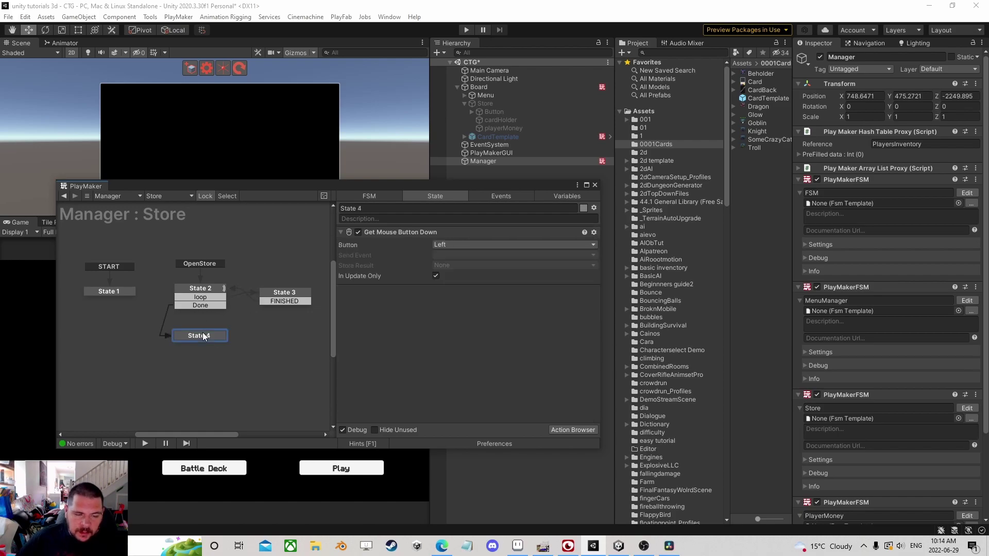
left_click(453, 255)
left_click(477, 376)
type("C")
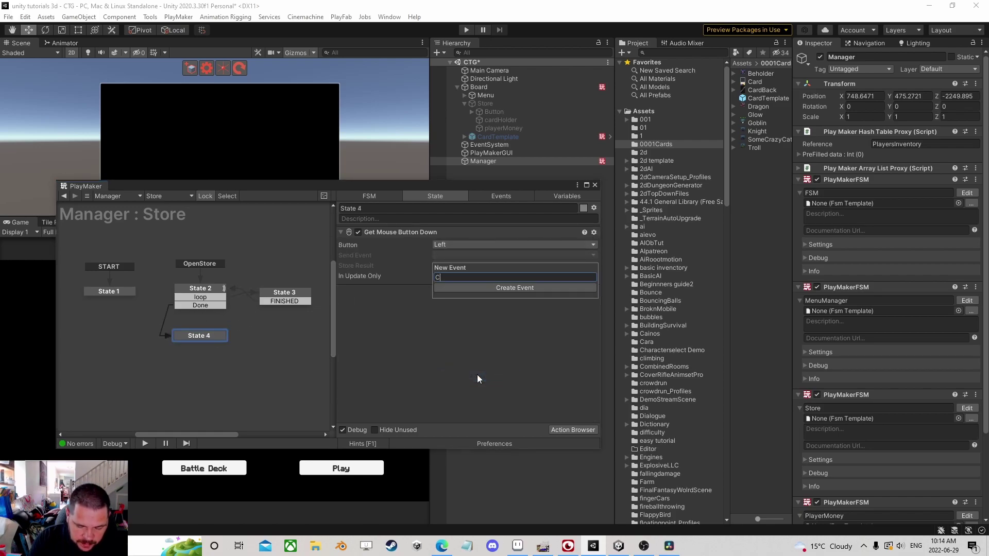
type("licked Mouse")
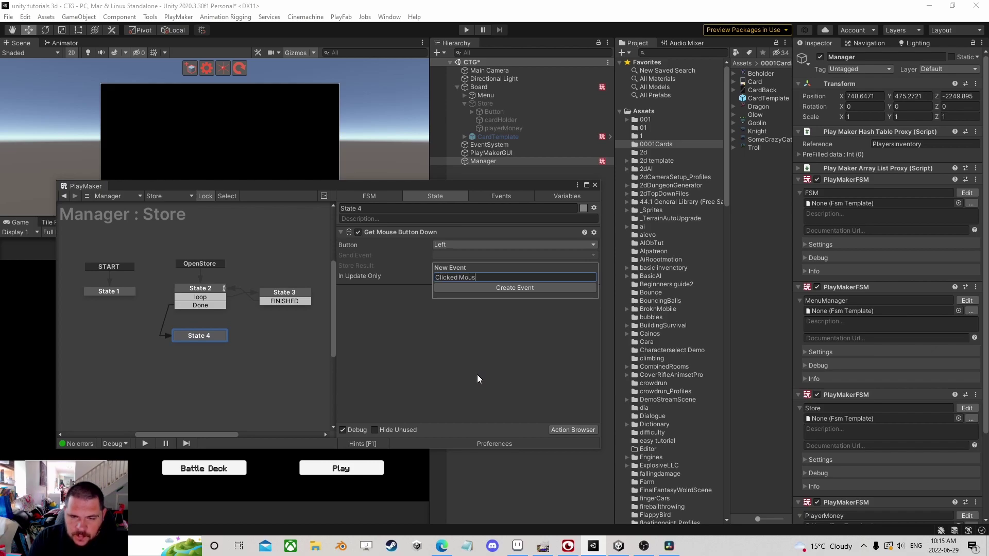
key("Return")
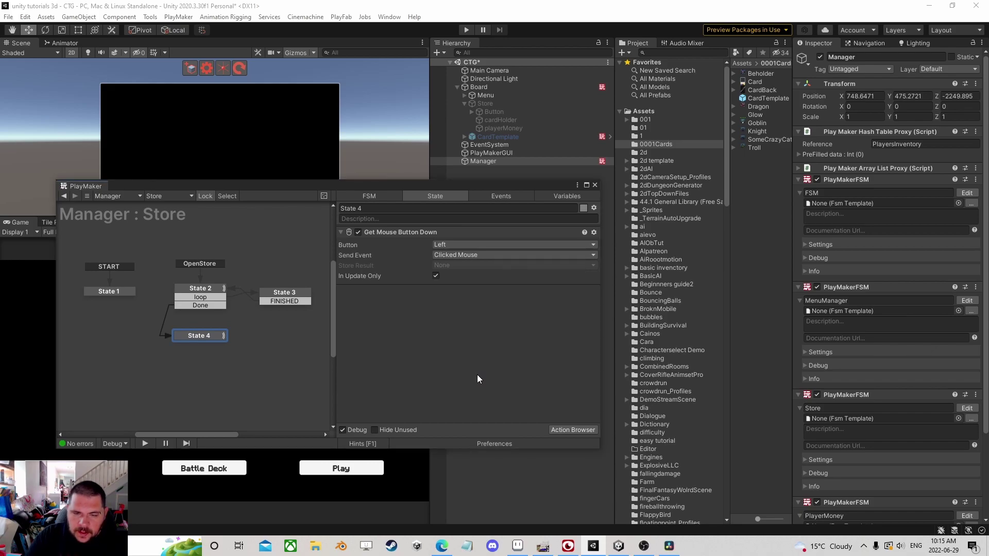
Add a transition for the Clicked Mouse event to State 4
right_click(197, 336)
mouse_move(278, 339)
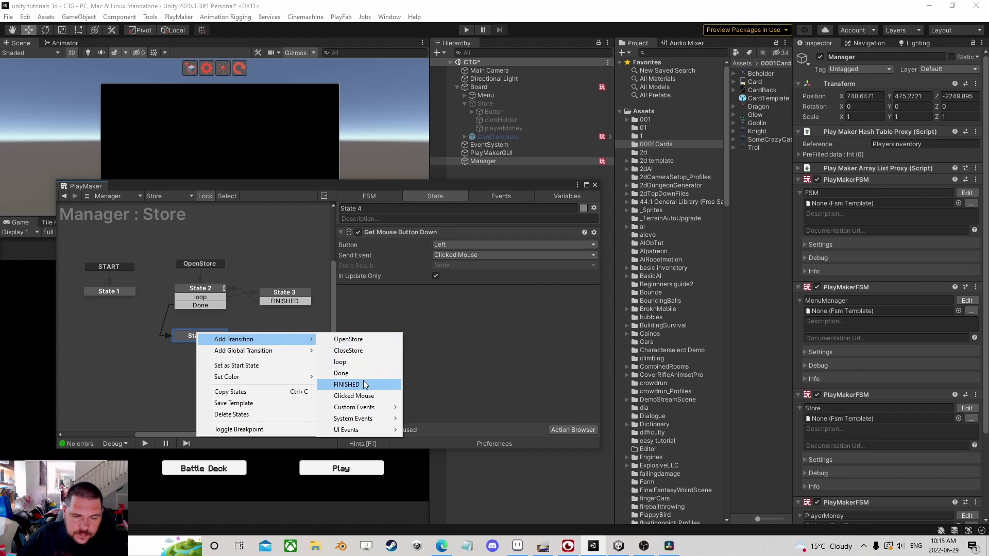
Add a Clicked Mouse transition to State 4 and link it to a new state beside it
left_click(354, 395)
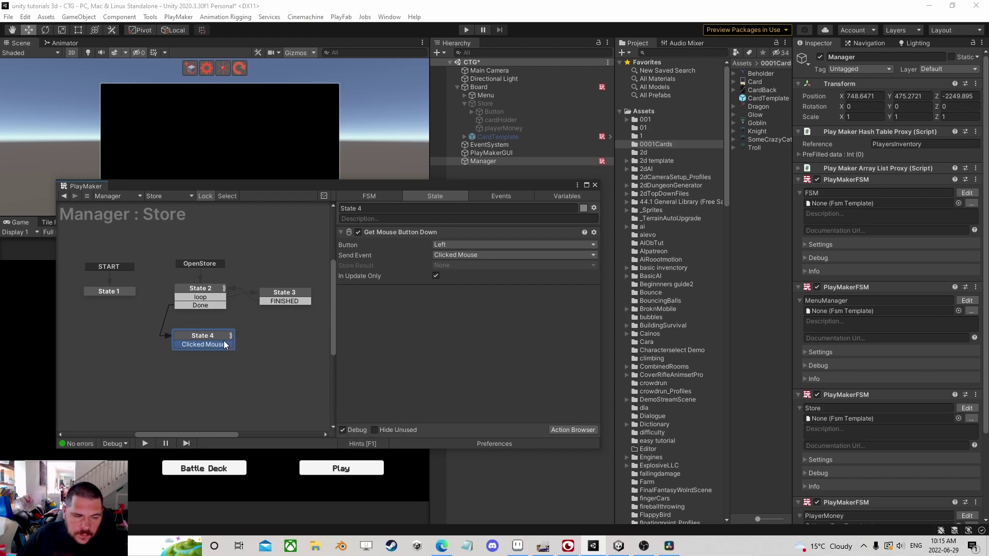
left_click_drag(225, 344, 285, 337)
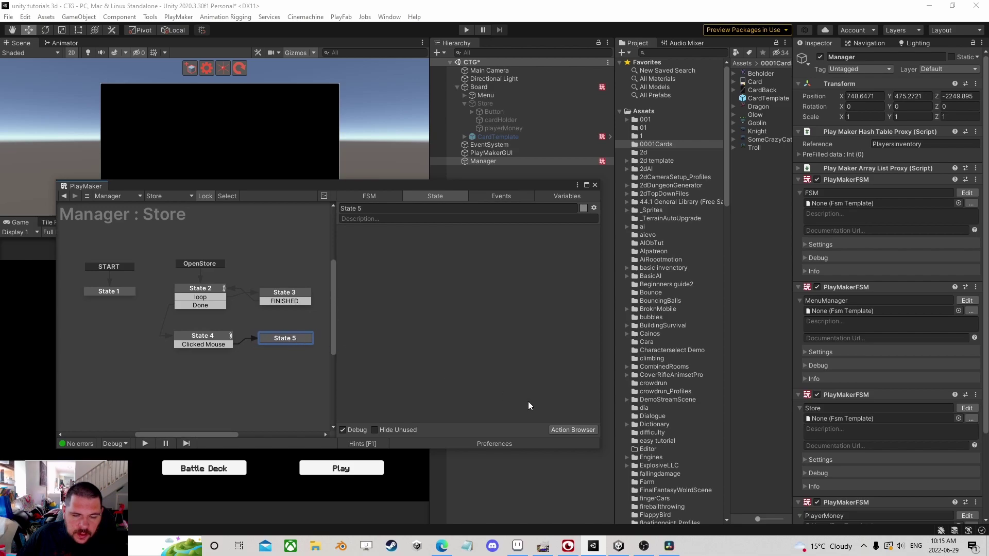
Add the UI Get Last Pointer Data Info action to State 5
left_click(567, 428)
type("get eve")
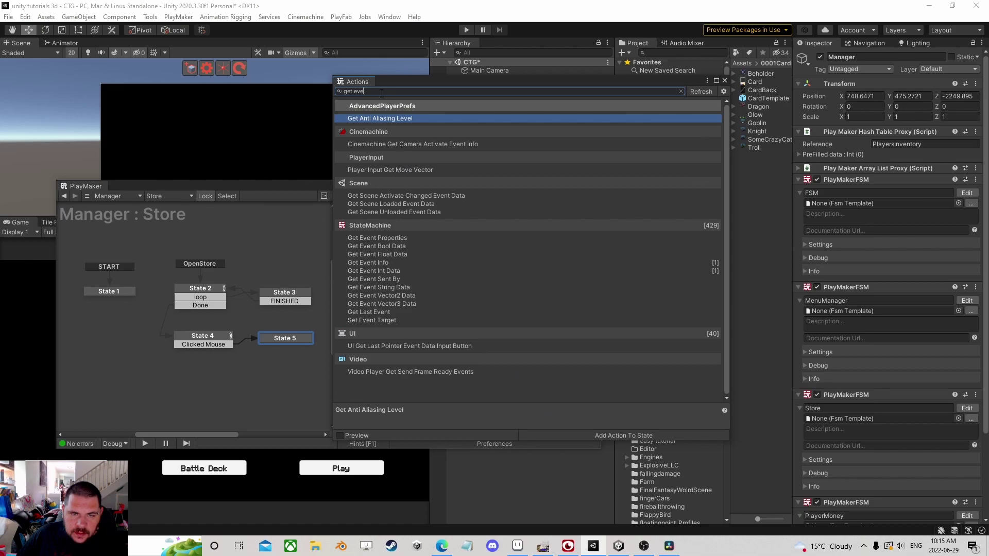
type("get point")
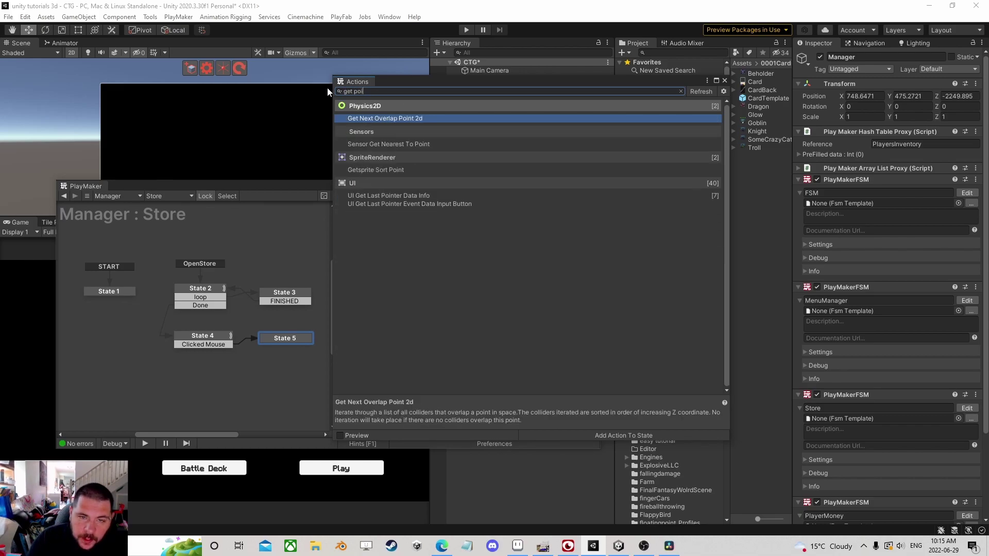
key("Down")
key("Down")
key("Down")
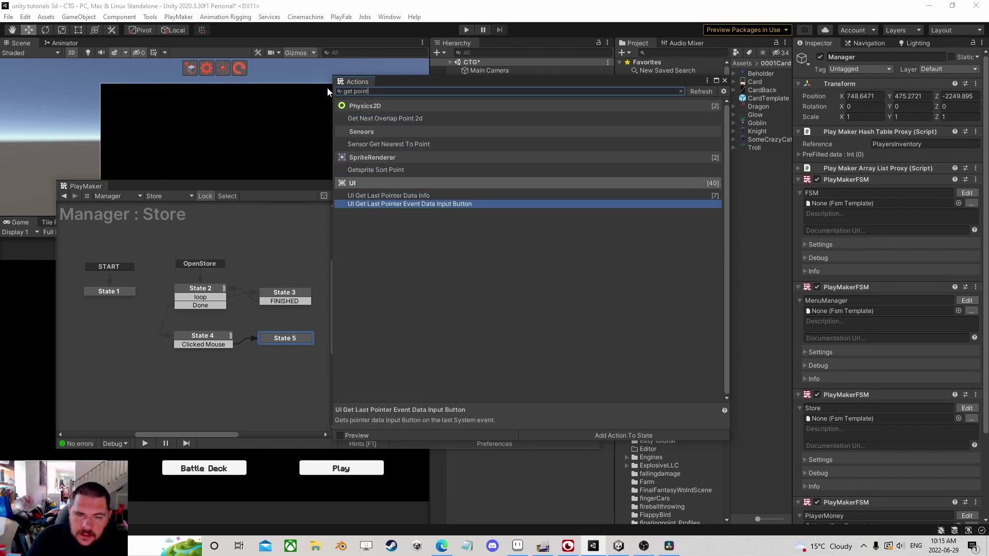
key("Return")
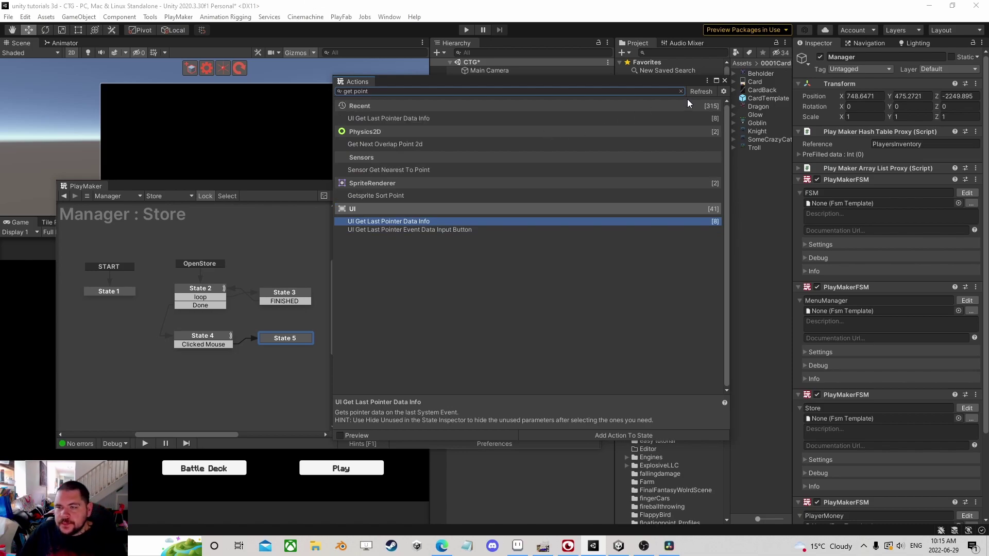
left_click(725, 81)
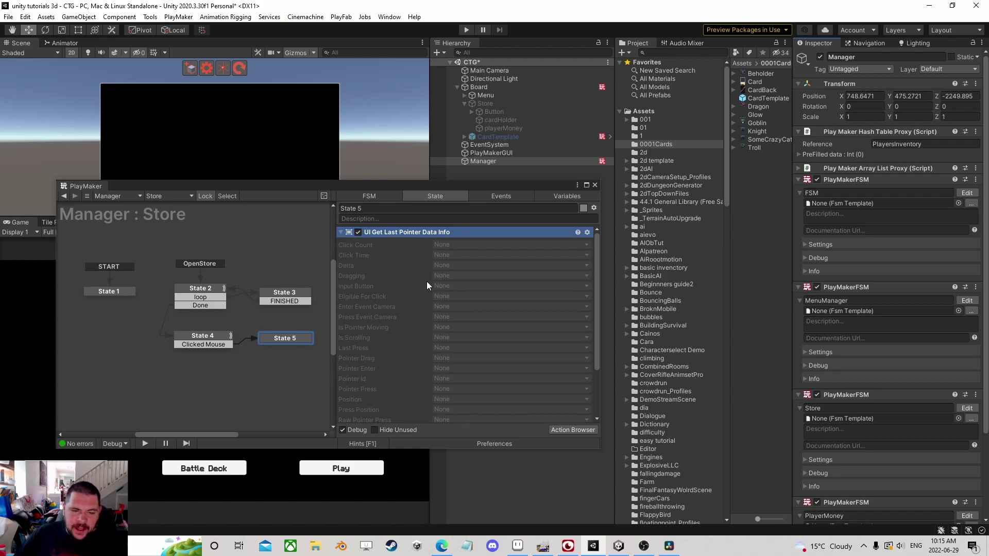
Store the pointer action's Pointer Enter result in a new variable named Current
scroll(436, 331, "down", 1)
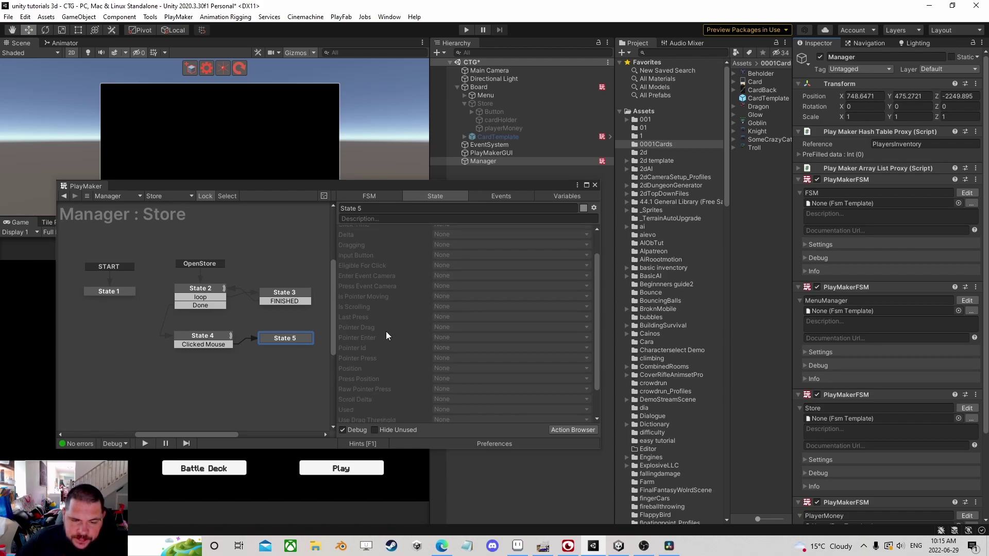
scroll(436, 340, "down", 1)
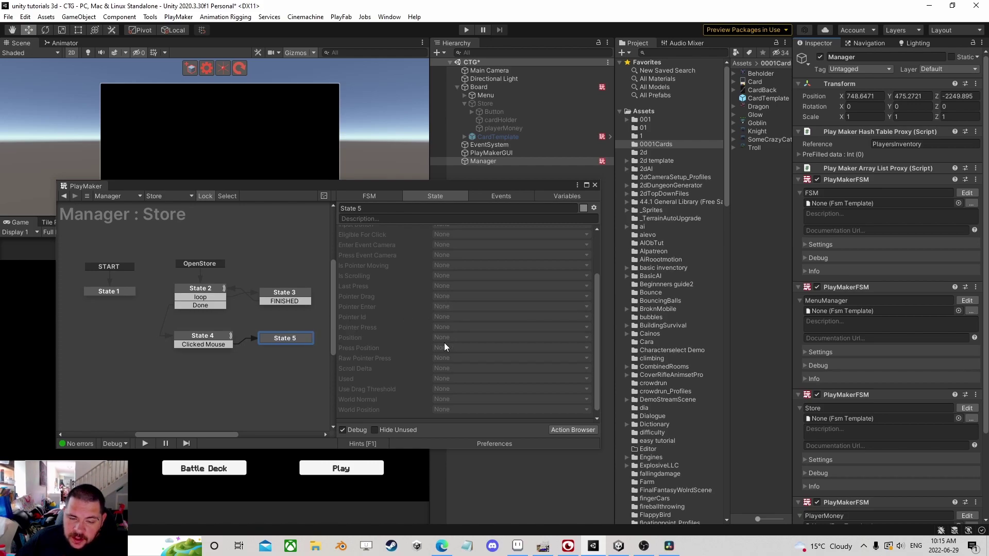
scroll(448, 348, "down", 1)
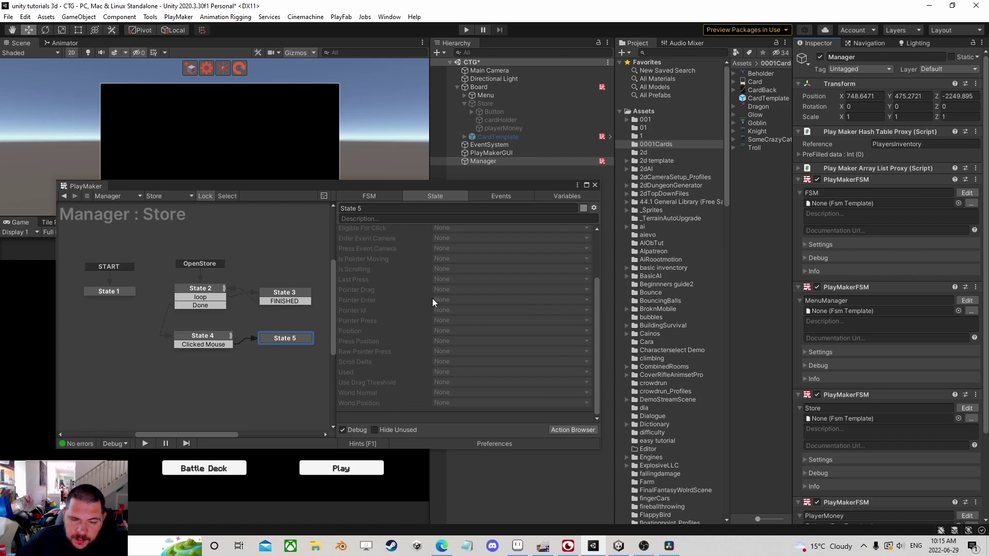
left_click(471, 301)
left_click(465, 361)
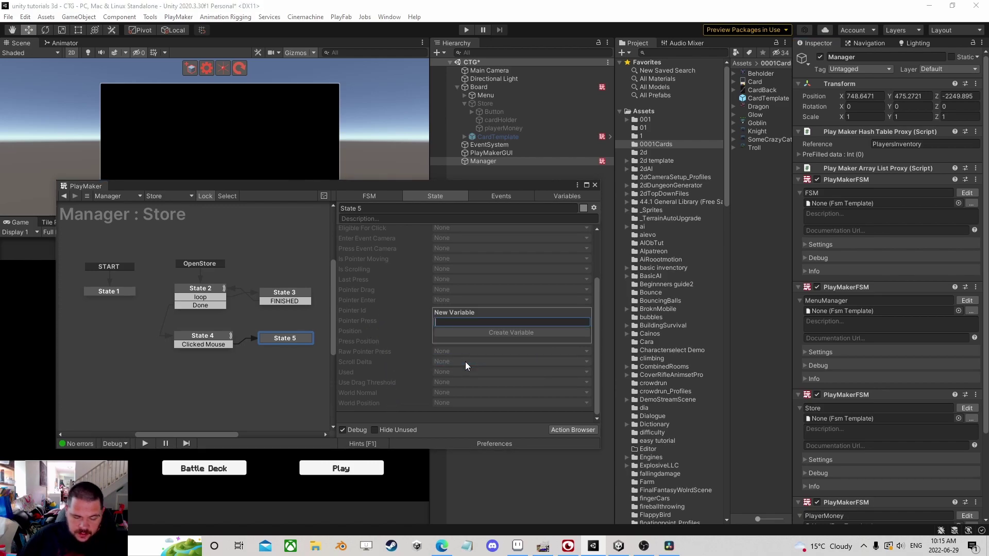
type("Current")
key("Return")
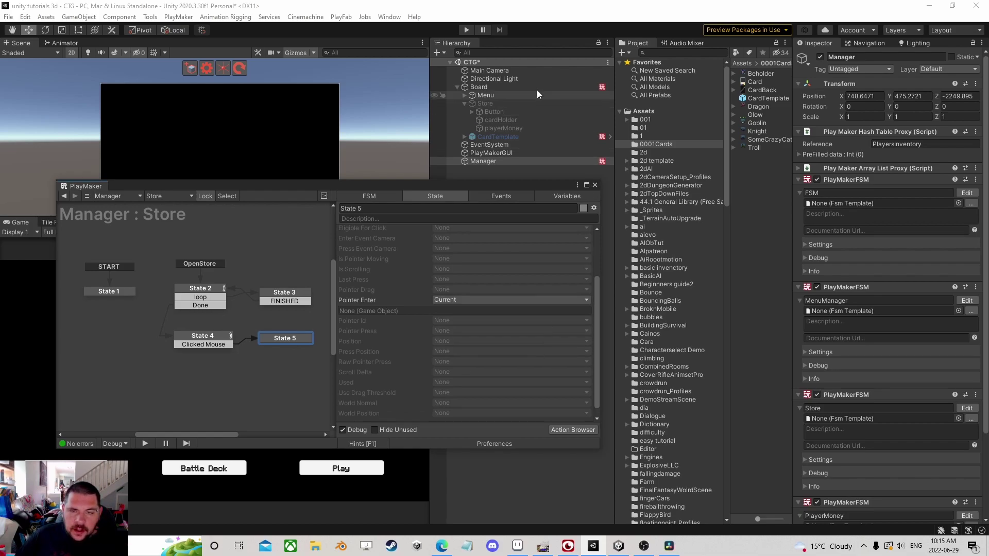
Run the game, open the store and select the last card in the row to test the Store state machine
left_click_drag(476, 186, 755, 248)
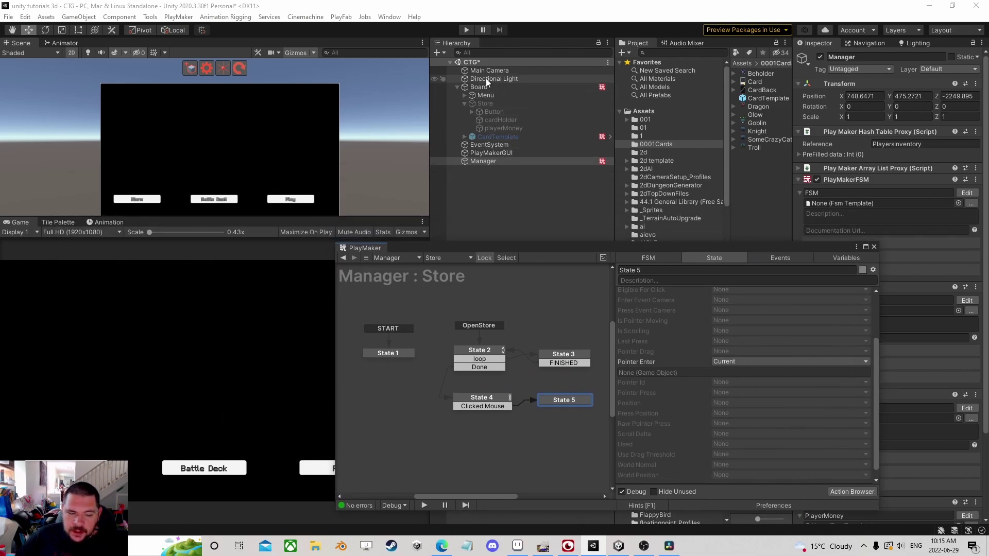
left_click(466, 30)
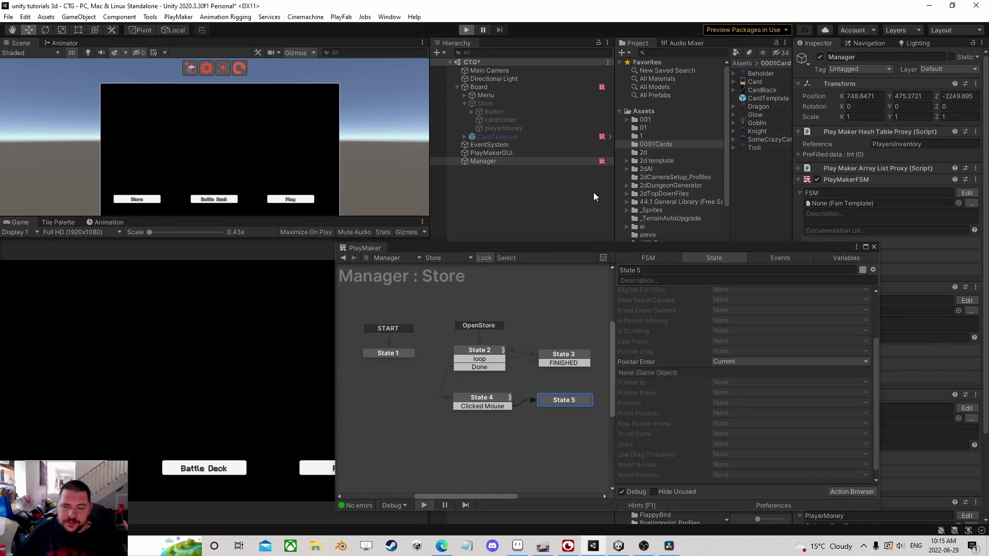
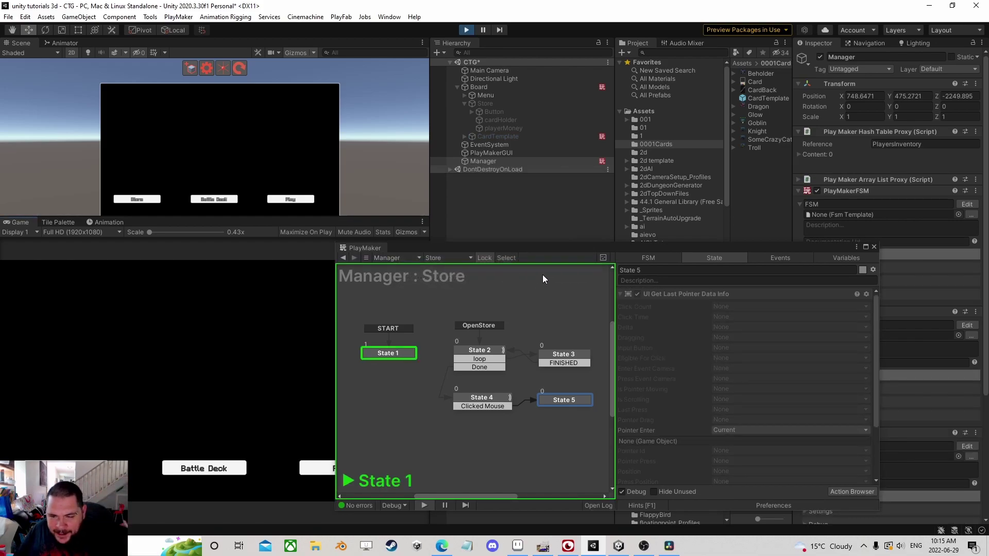
left_click(97, 468)
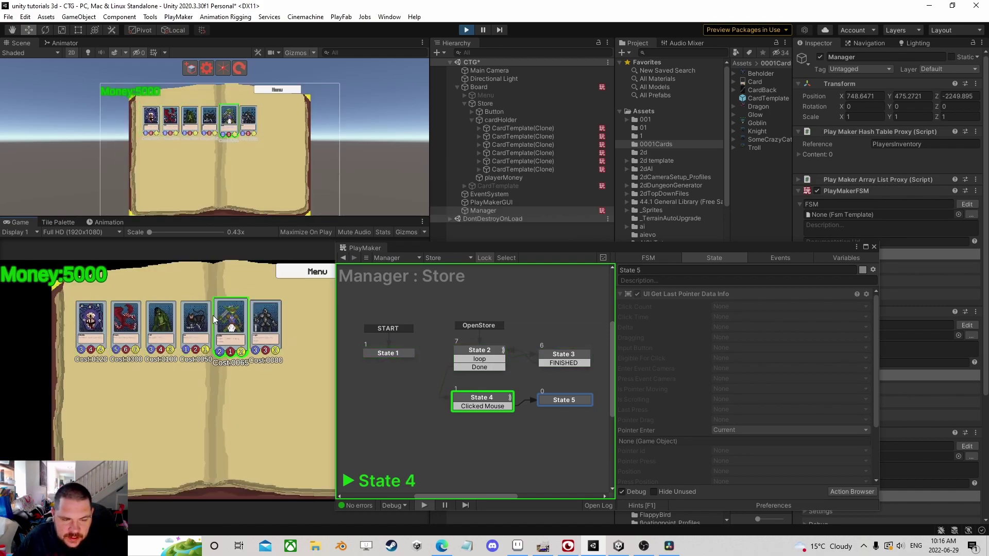
left_click(266, 314)
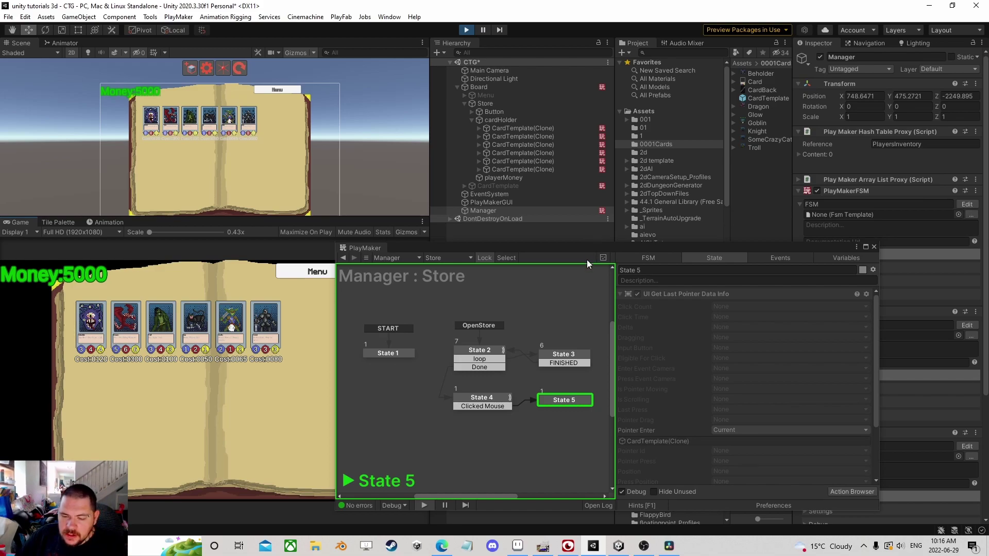
Inspect the first cloned card, its card image, cardHolder, Button and Store objects in the running scene, and stop the game
left_click(477, 129)
left_click(499, 137)
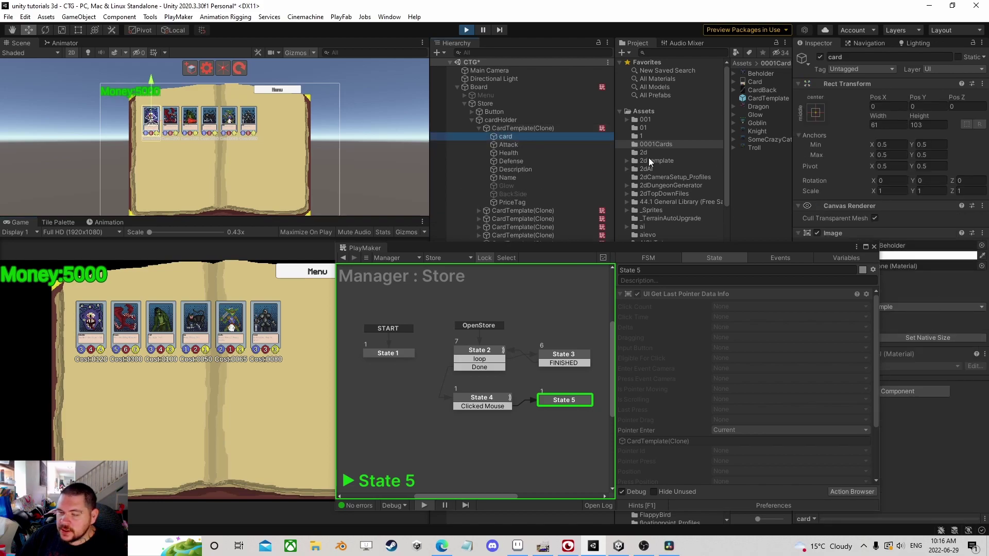
left_click(479, 128)
left_click(498, 129)
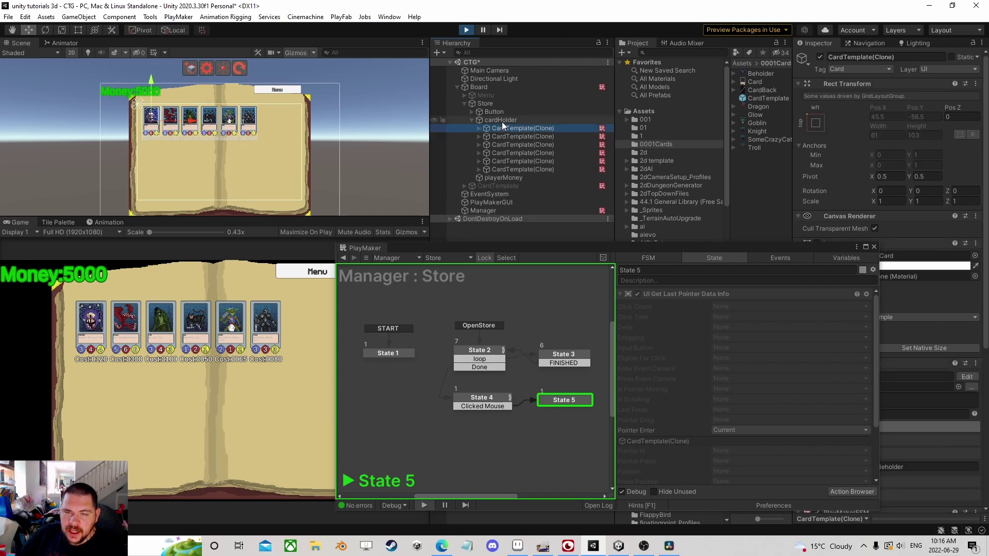
left_click(502, 121)
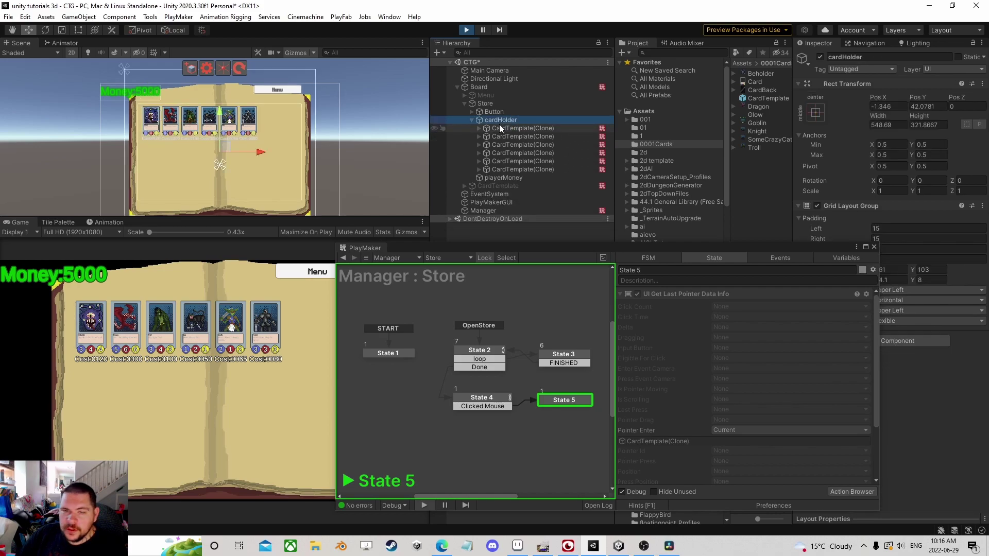
left_click(491, 114)
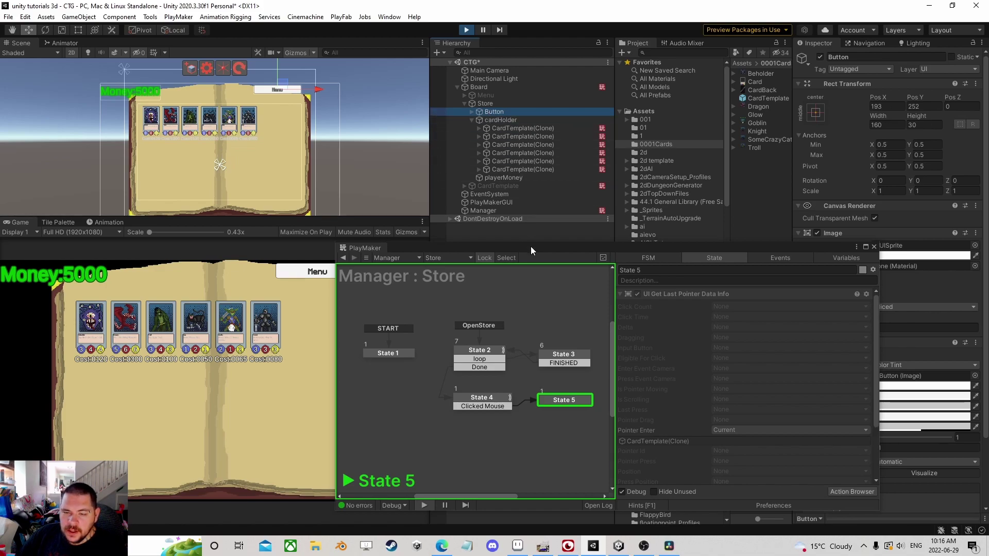
left_click_drag(531, 247, 479, 251)
left_click(489, 103)
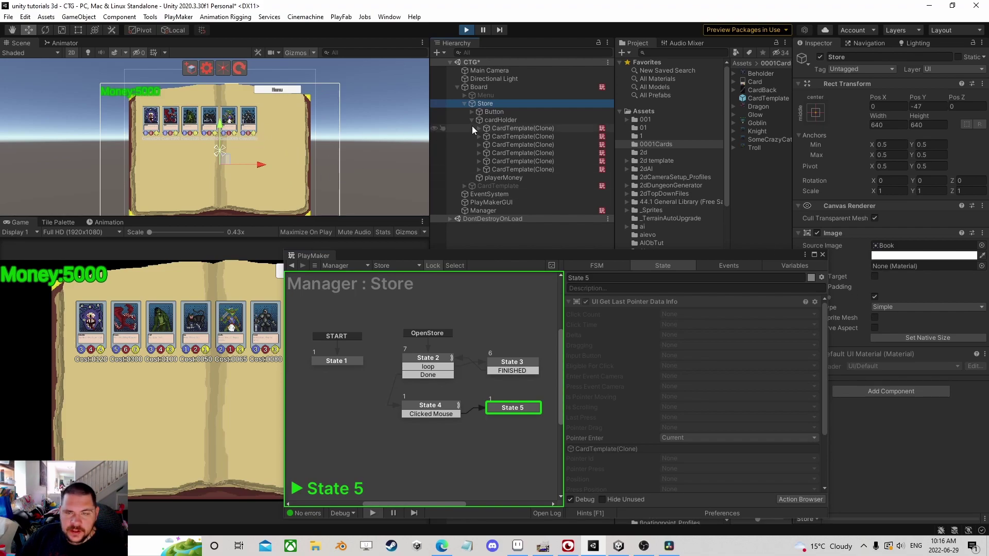
left_click_drag(778, 254, 722, 255)
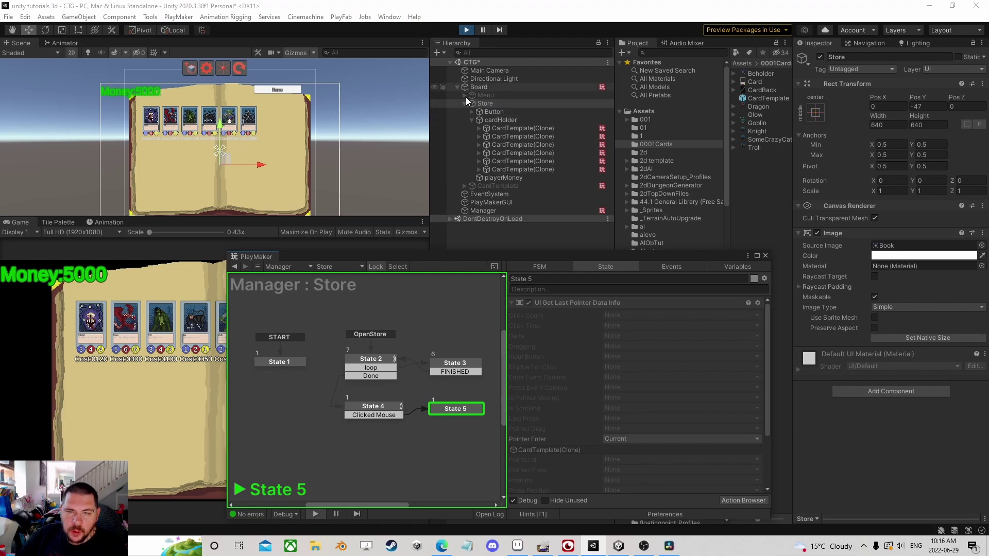
left_click(466, 29)
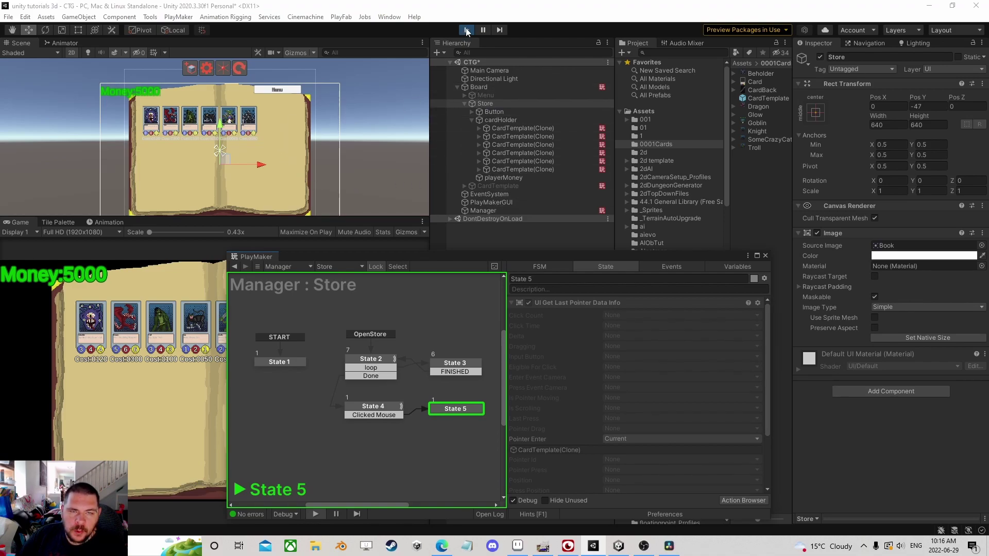
Add the Game Object Compare Tag action to State 5
left_click_drag(440, 253, 481, 111)
scroll(670, 309, "down", 3)
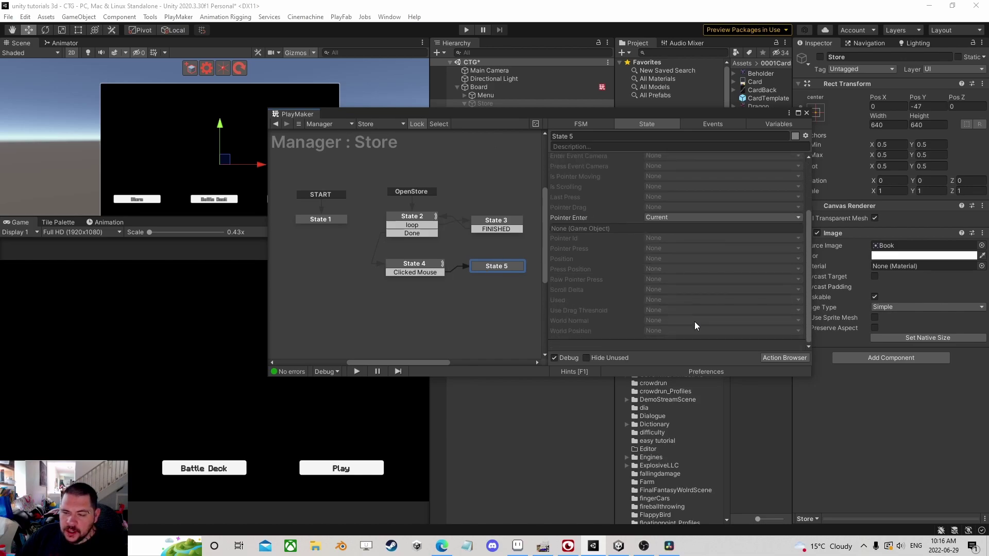
left_click(787, 359)
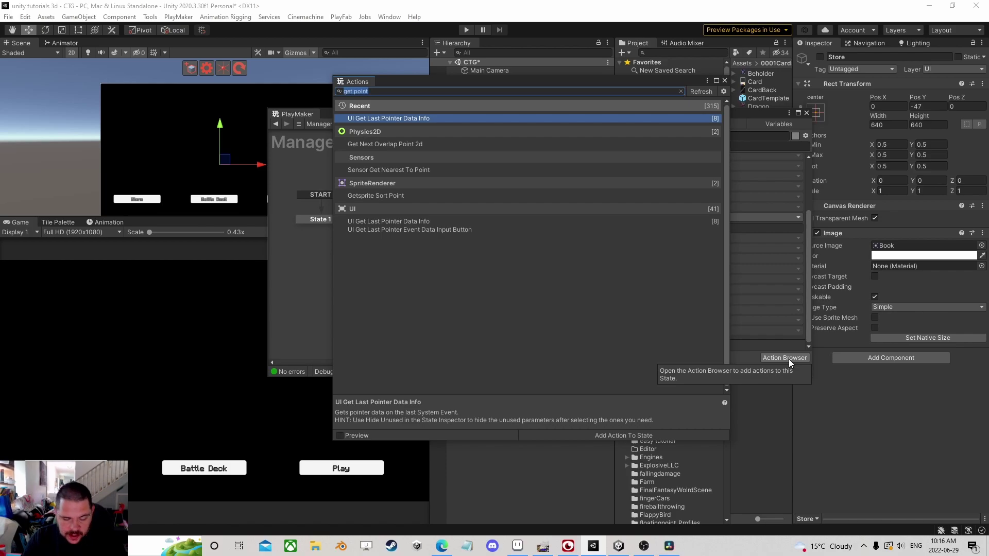
type("tag s")
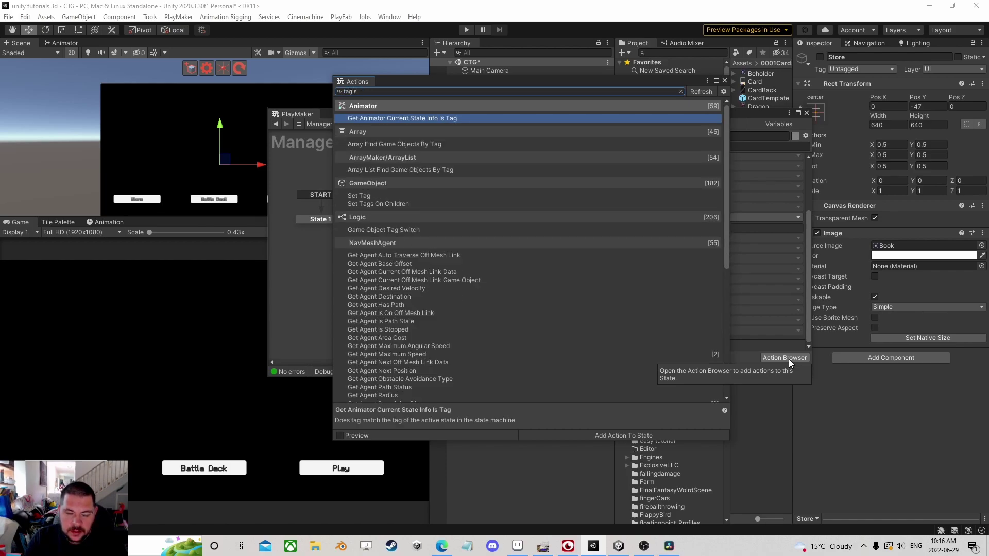
key("BackSpace")
type("com")
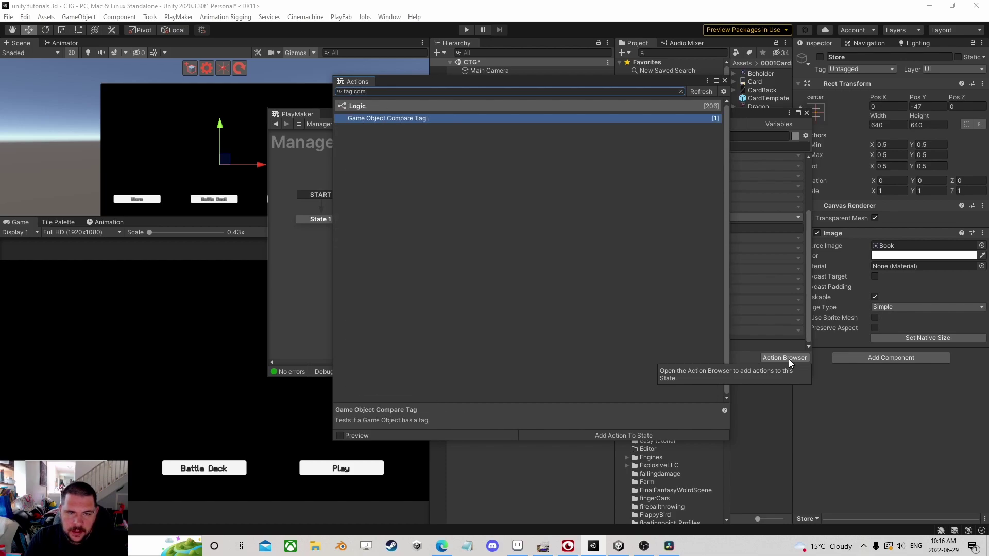
key("Return")
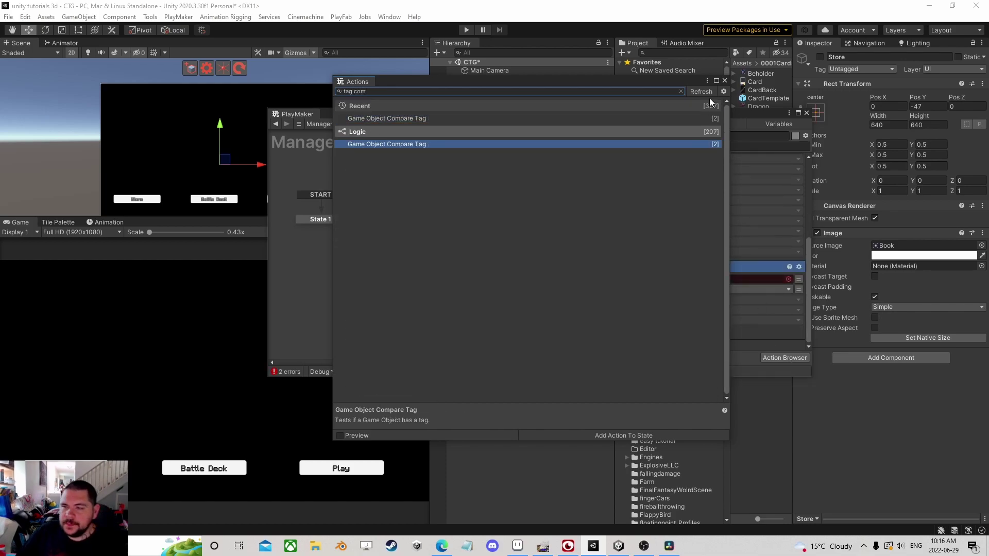
left_click(724, 81)
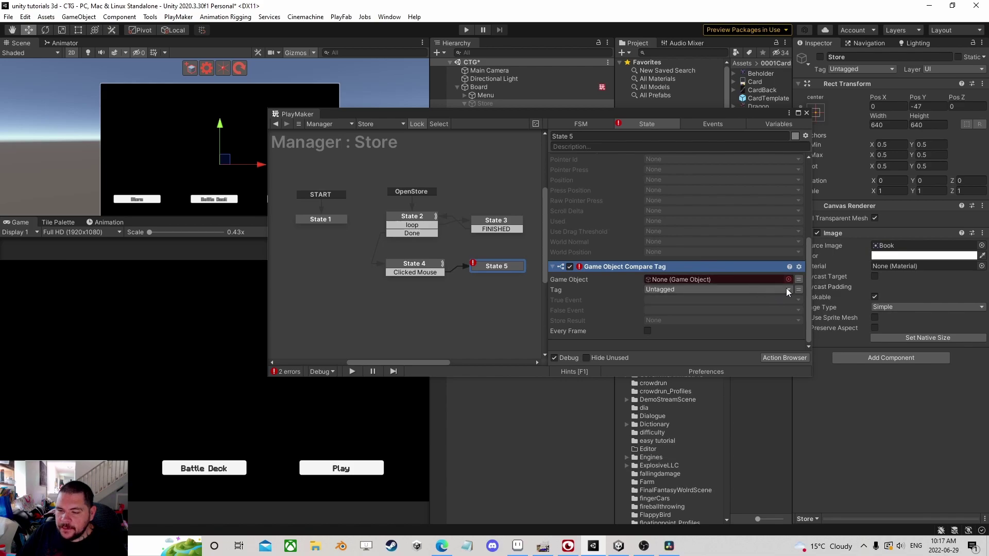
Set the tag comparison's Game Object to the Current variable and its Tag to Card
left_click(798, 279)
left_click(668, 301)
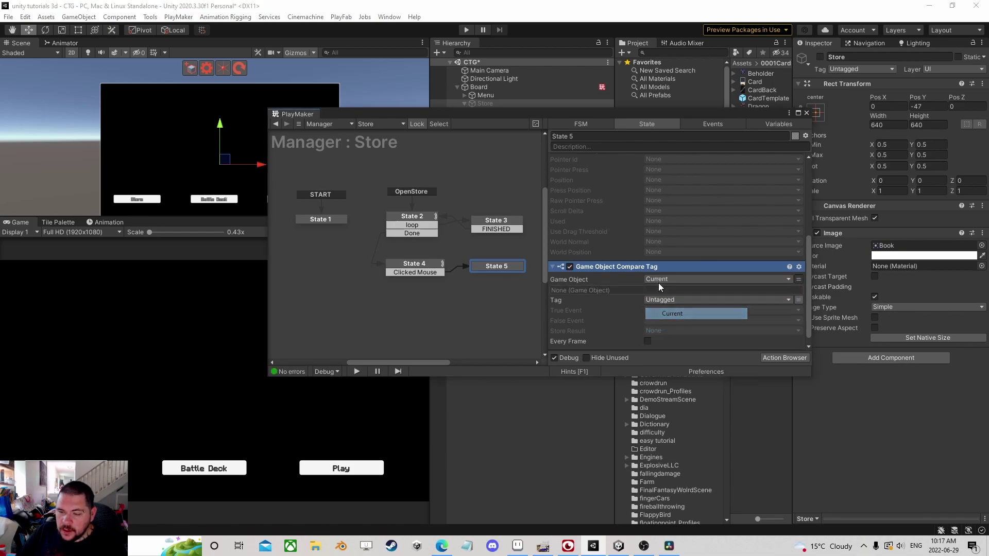
scroll(667, 261, "up", 3)
scroll(644, 306, "down", 3)
left_click(662, 290)
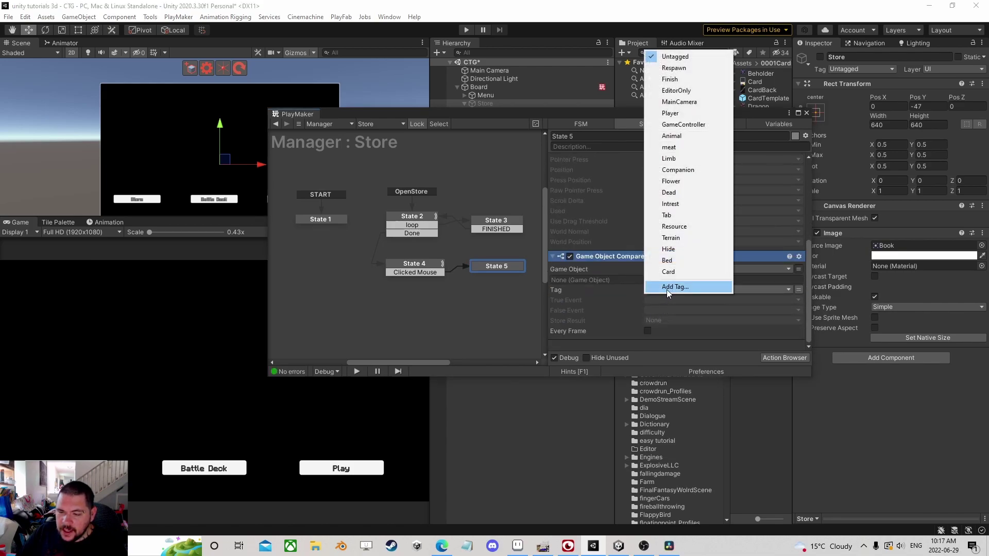
left_click(675, 272)
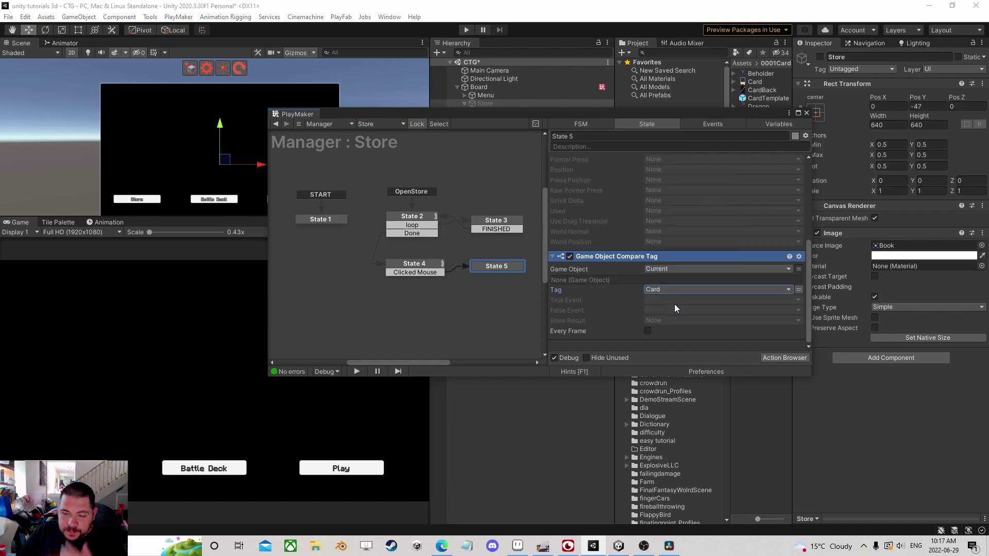
Create a Do Card Stuff event as the tag comparison's True Event and add its transition to State 5
left_click(677, 301)
left_click(672, 431)
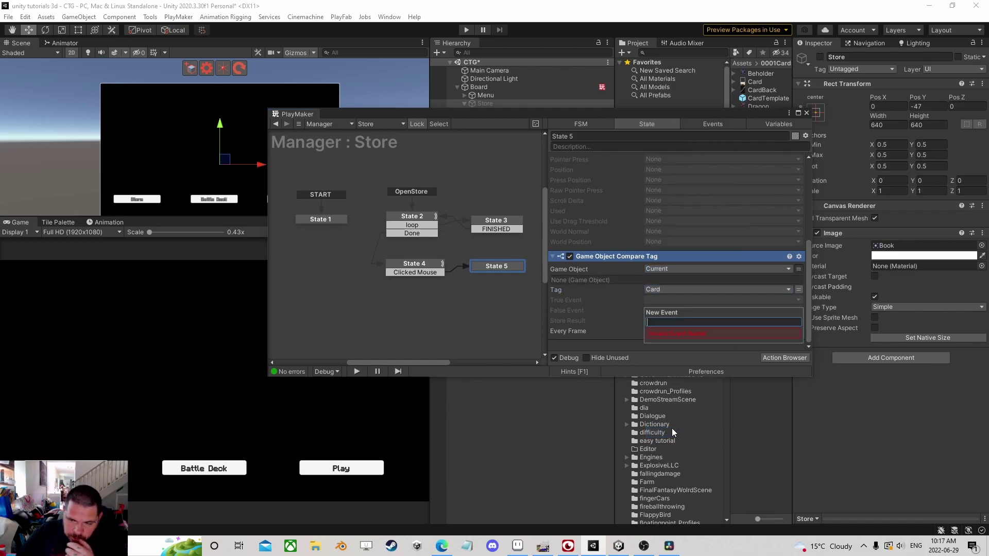
type("Do ")
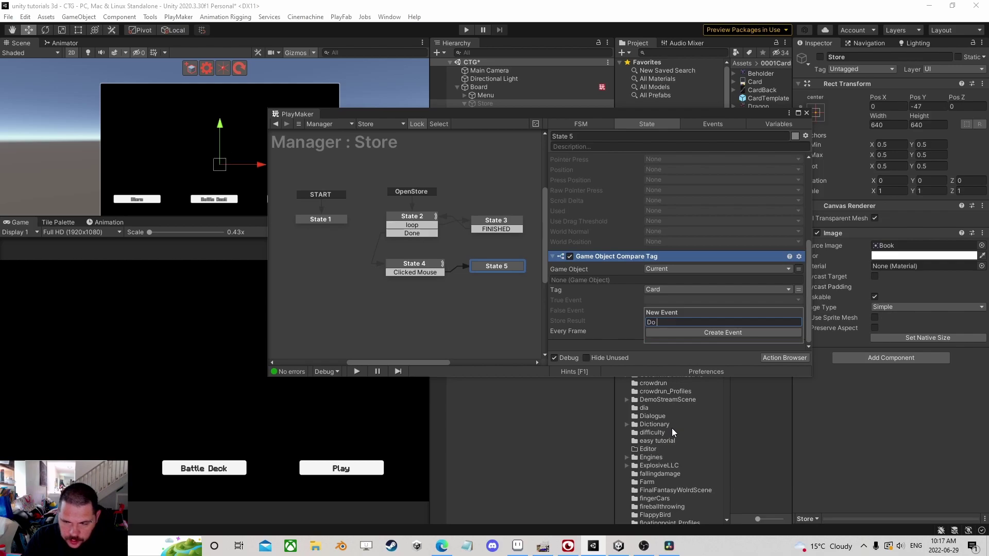
type("Card Stuff")
key("Return")
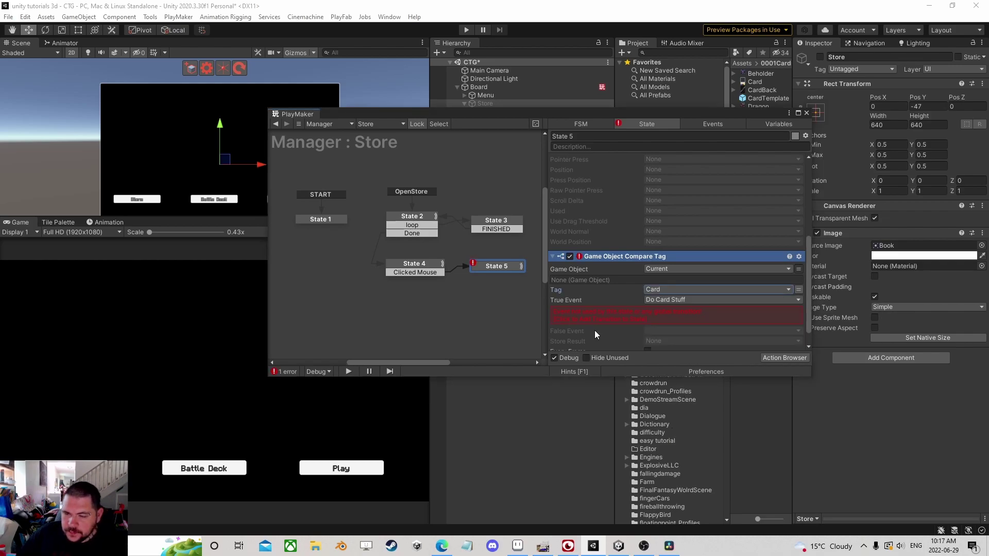
left_click(620, 311)
Create a skip event as the tag comparison's False Event and add its transition to State 5
left_click(654, 308)
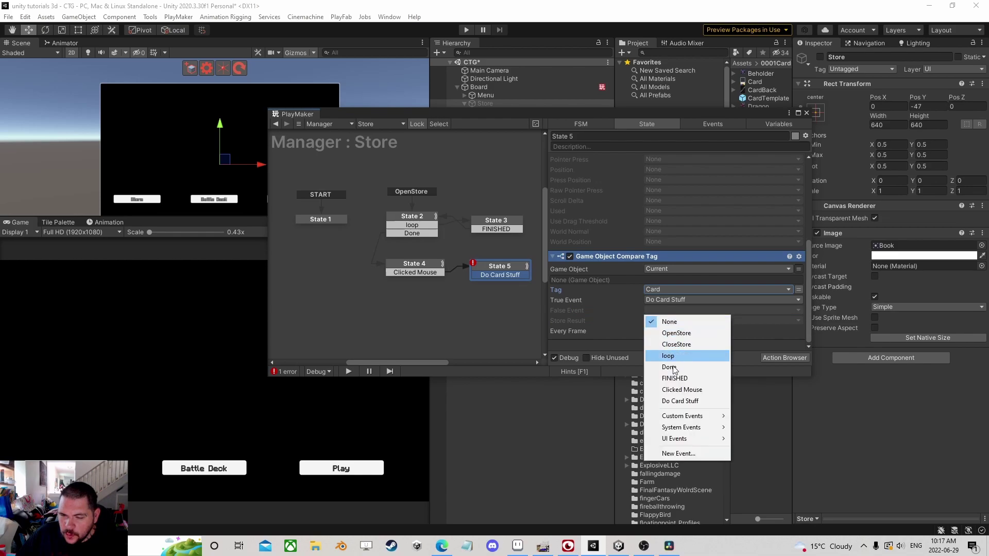
left_click(677, 453)
type("skip")
key("Return")
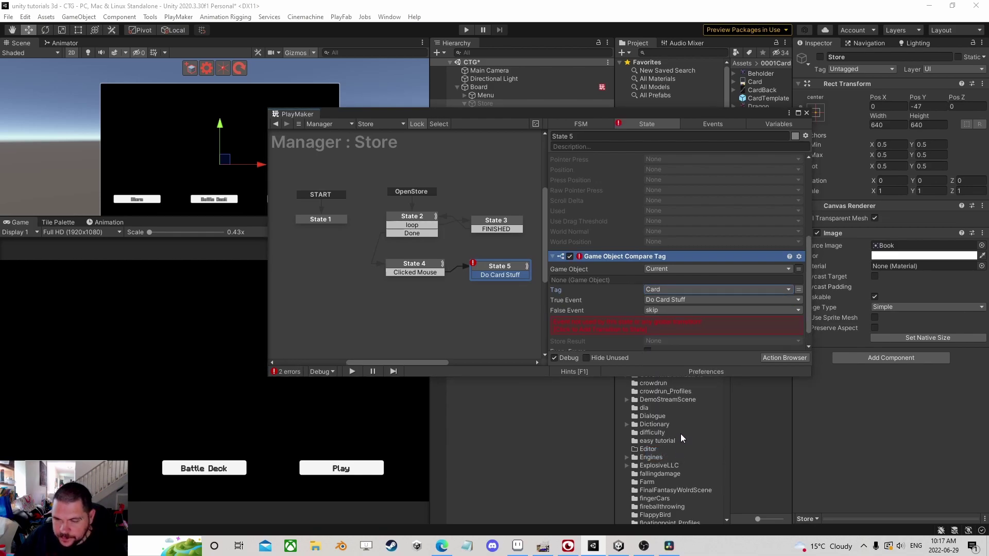
left_click(666, 326)
Link State 5's skip transition back to State 4 and its Do Card Stuff transition to a new State 6
left_click_drag(498, 283, 412, 267)
middle_click_drag(377, 283, 438, 266)
left_click_drag(446, 266, 438, 285)
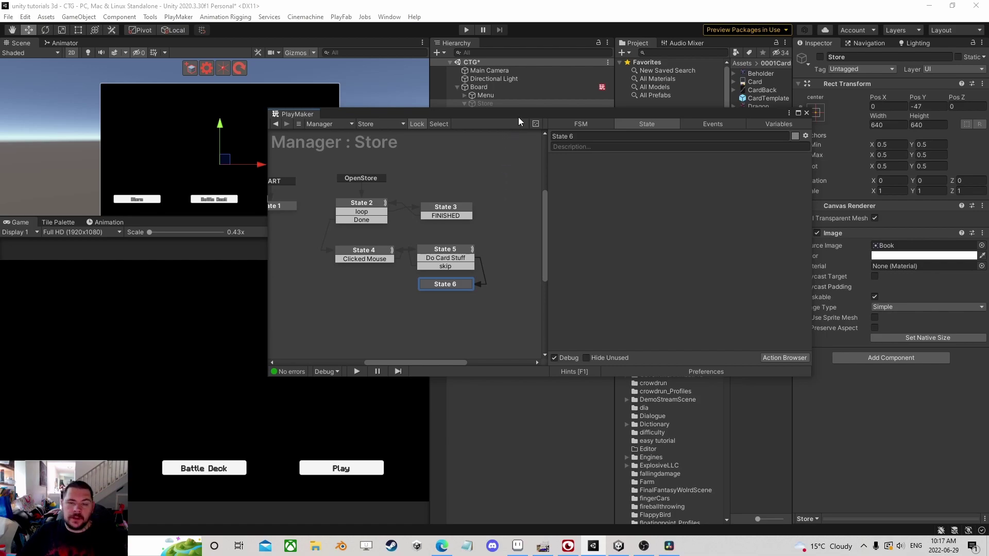
Add the Get Fsm String action to State 6
left_click_drag(527, 121, 422, 174)
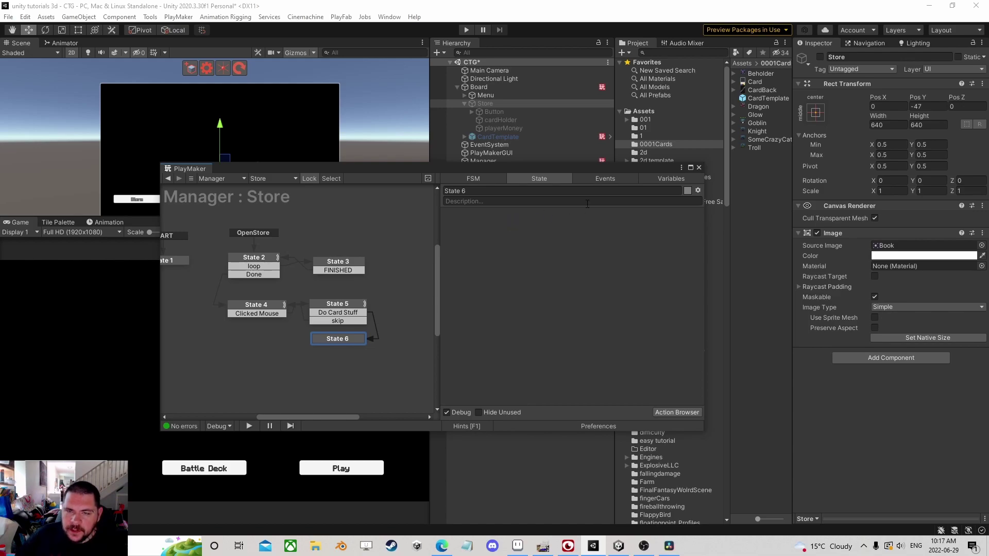
mouse_move(563, 169)
left_mouse_down()
mouse_move(554, 206)
mouse_move(558, 187)
left_mouse_up()
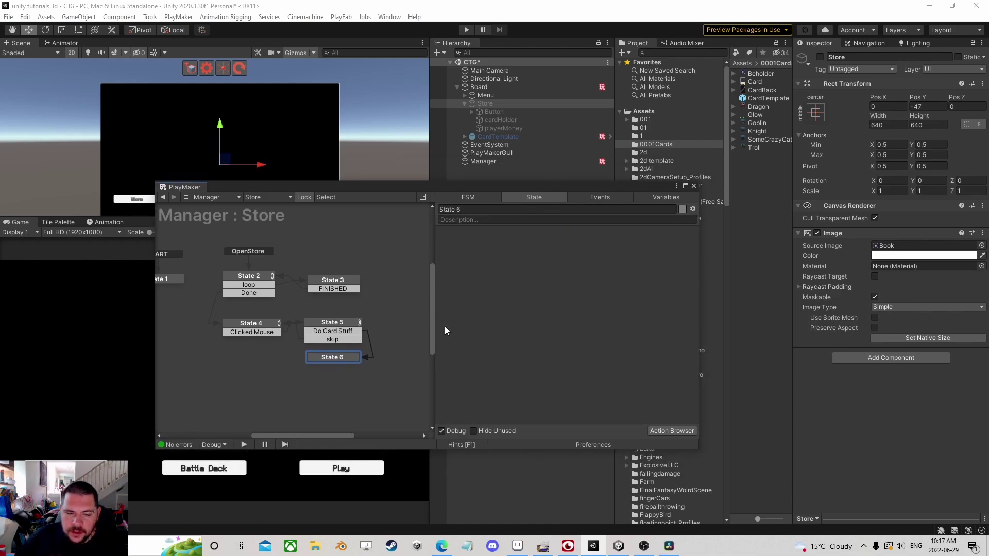
left_click(668, 430)
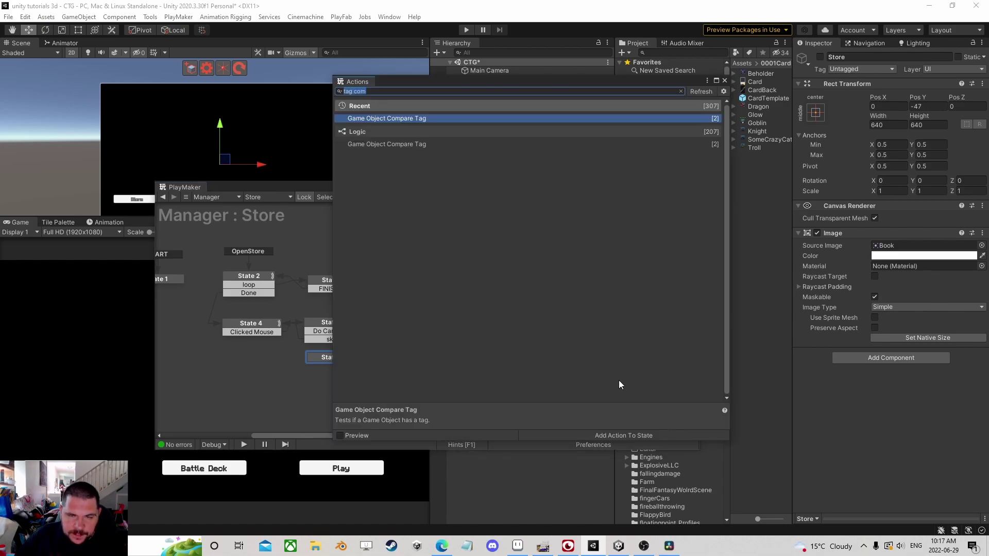
type("get fsm")
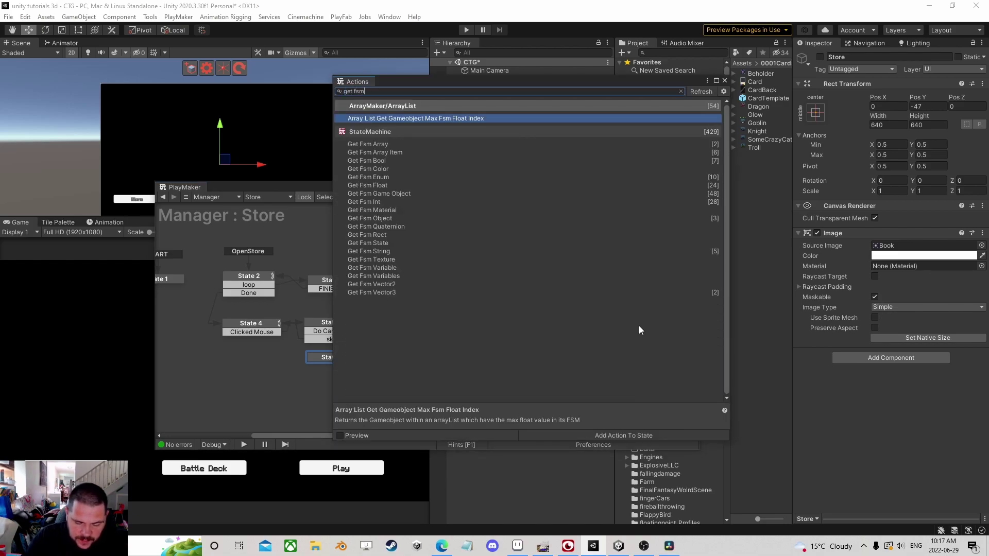
type(" string")
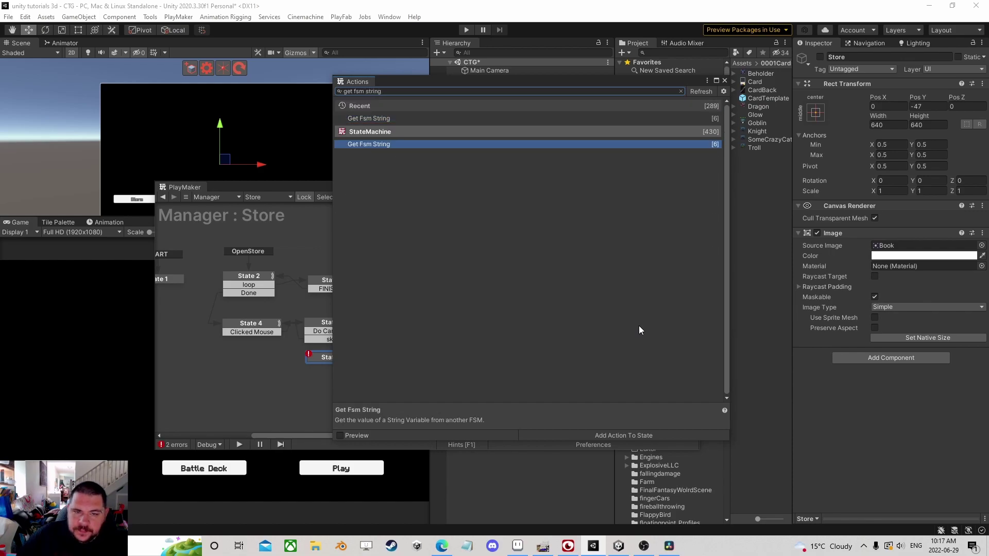
left_click(725, 82)
Specify the CardTemplate prefab as Get Fsm String's Game Object and choose the SetCard FSM and its Card variable
left_click(564, 245)
left_click(576, 269)
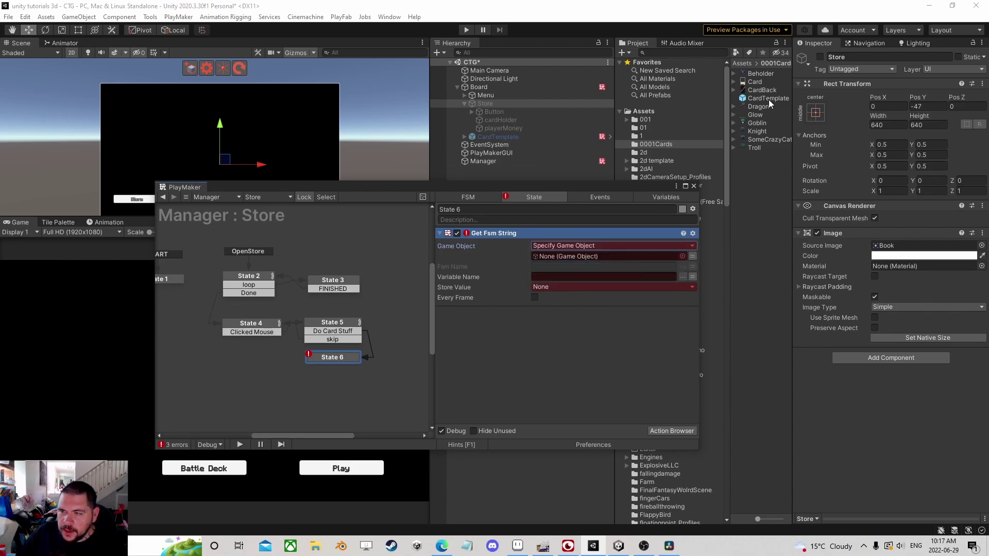
left_click_drag(606, 247, 596, 257)
left_click(682, 266)
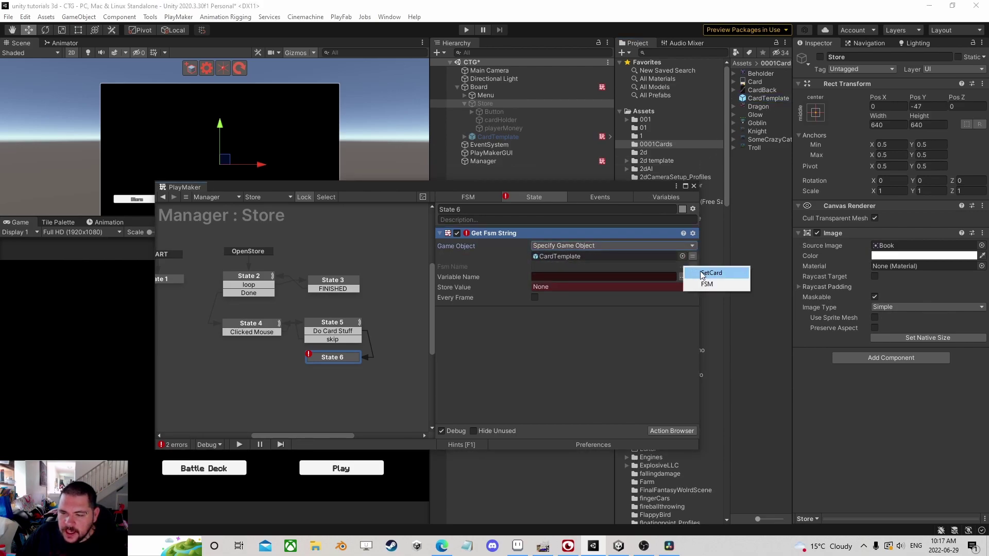
left_click(711, 273)
left_click(682, 277)
left_click(700, 282)
Store the string in a new CardName variable and switch the action's Game Object to the Current variable
left_click(558, 287)
left_click(565, 359)
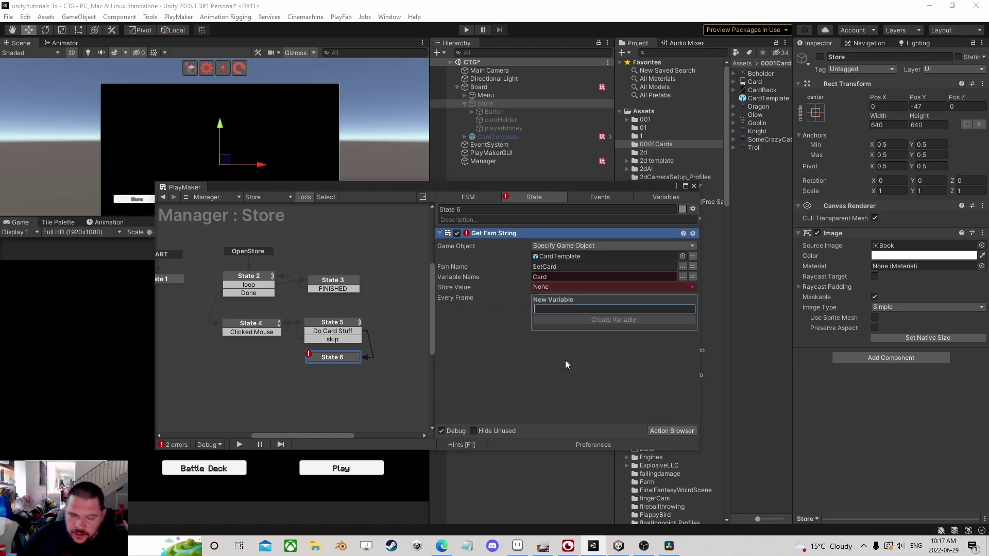
type("CardName")
key("Return")
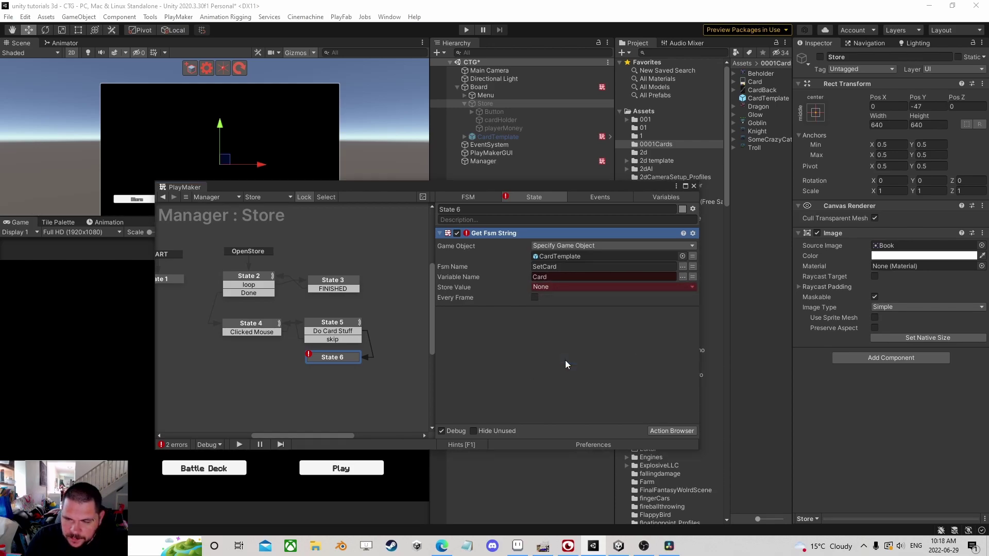
left_click(693, 256)
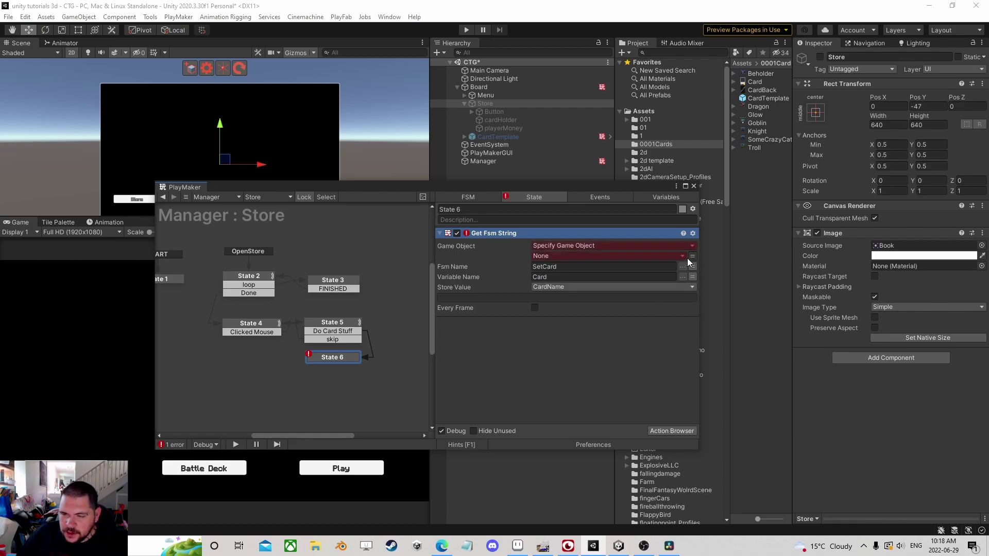
left_click(601, 257)
left_click(571, 287)
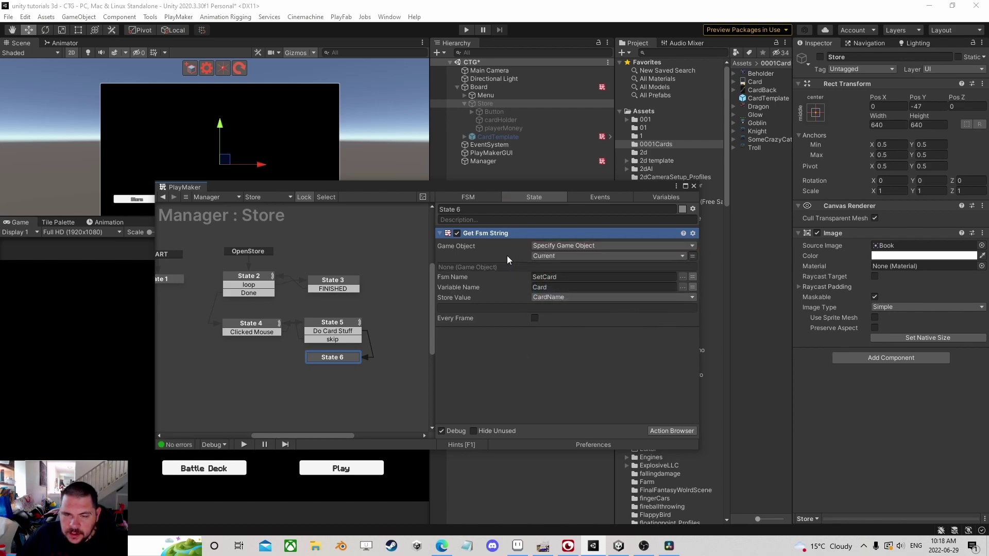
Add a Hash Table Get action to State 6 and place it below Get Fsm String
right_click(488, 231)
left_click(682, 429)
type("has")
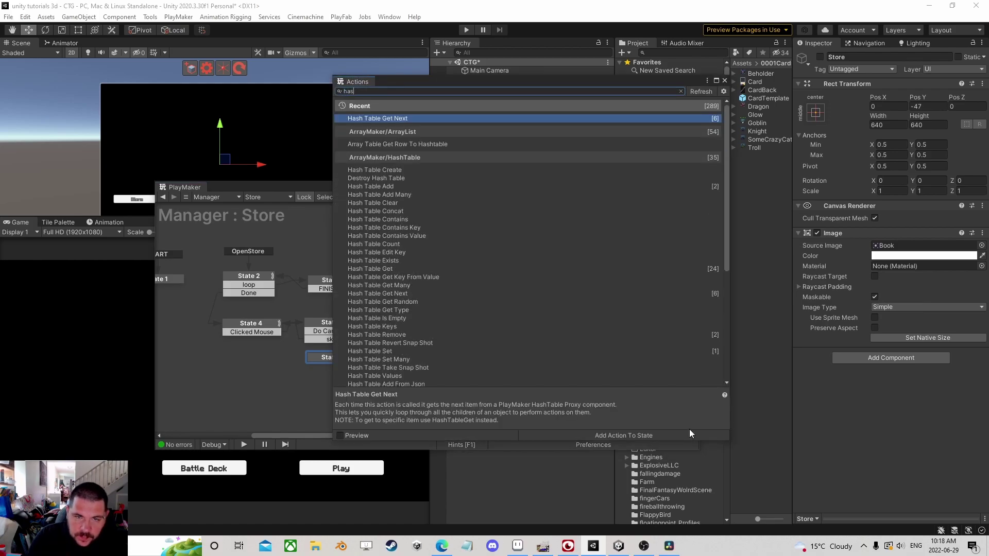
type("h table get")
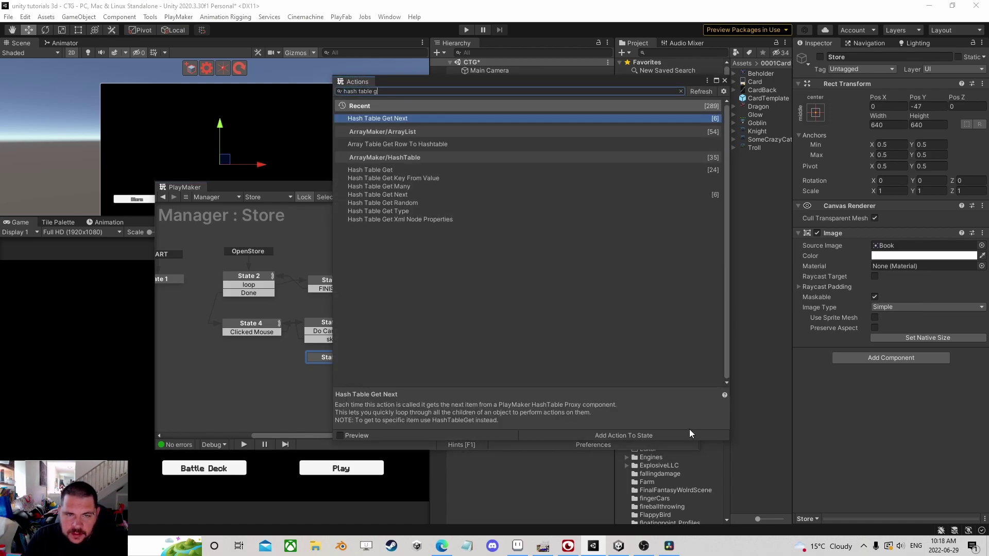
key("Down")
key("Down")
key("Return")
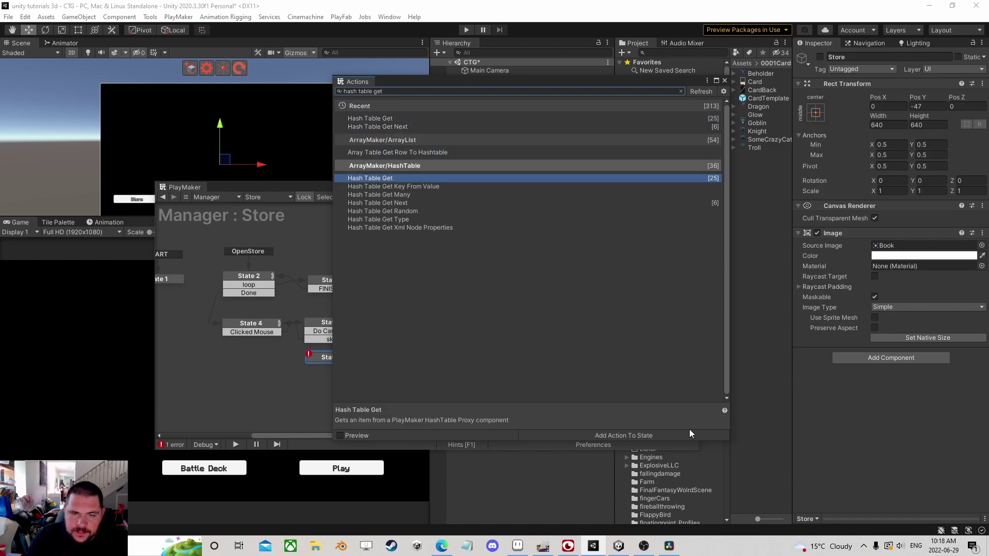
left_click(725, 81)
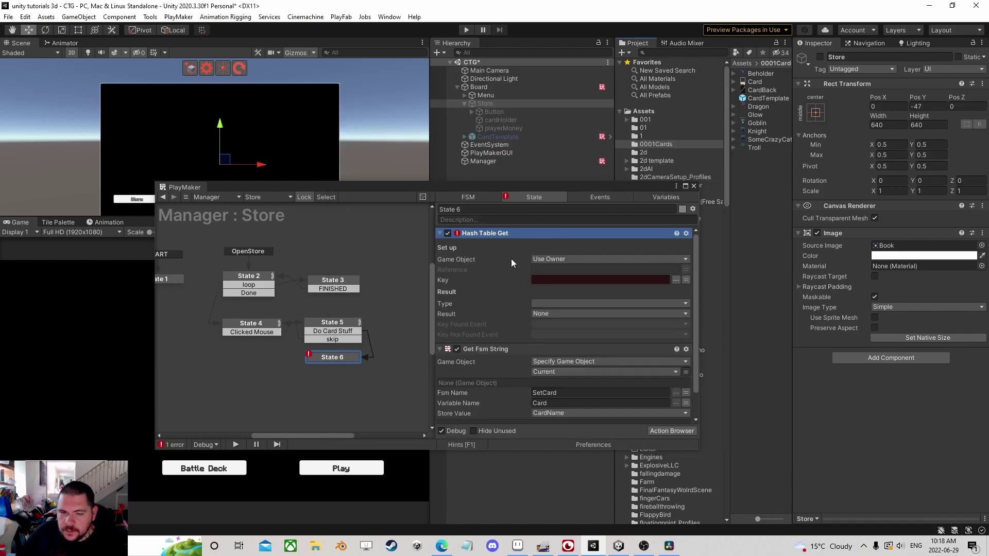
right_click(480, 236)
left_click(518, 364)
left_click_drag(533, 186, 418, 120)
left_click_drag(496, 130, 354, 126)
Set Hash Table Get's Game Object to the global CardManager variable
left_click(318, 276)
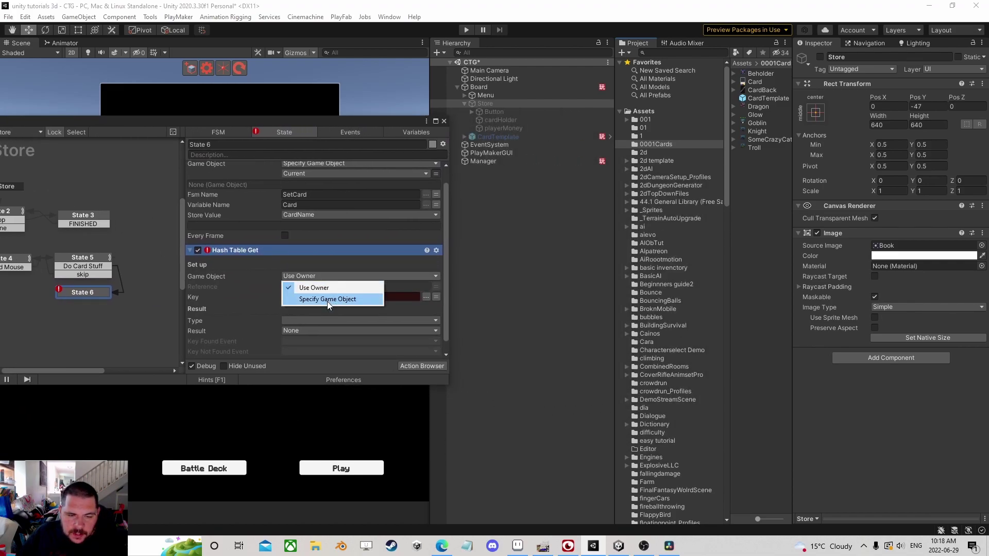
left_click(327, 299)
left_click(435, 287)
left_click(355, 286)
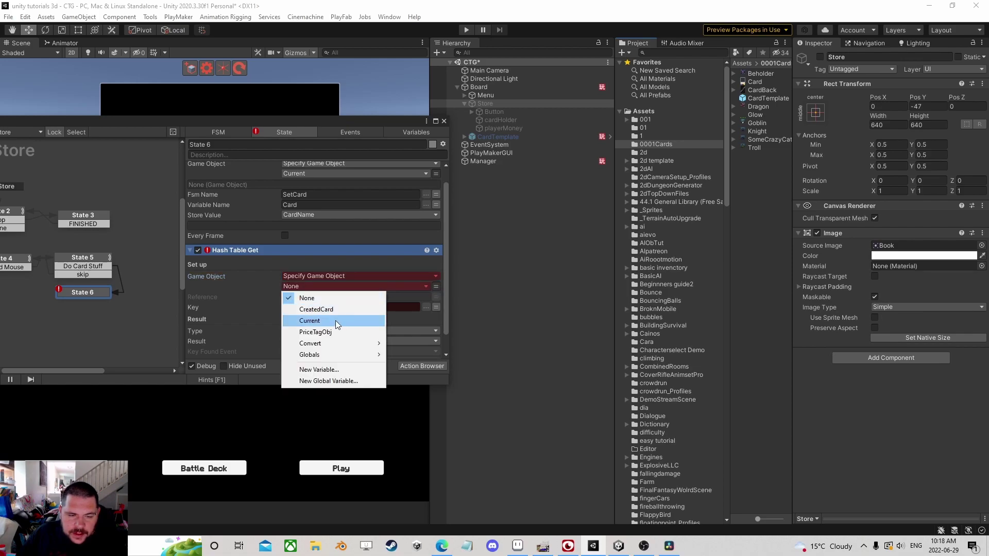
mouse_move(329, 355)
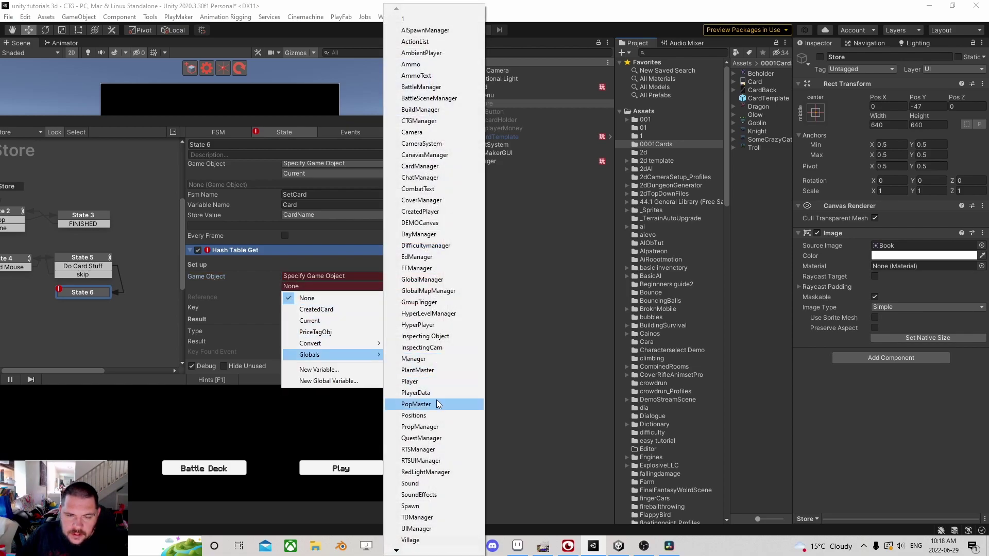
left_click(420, 167)
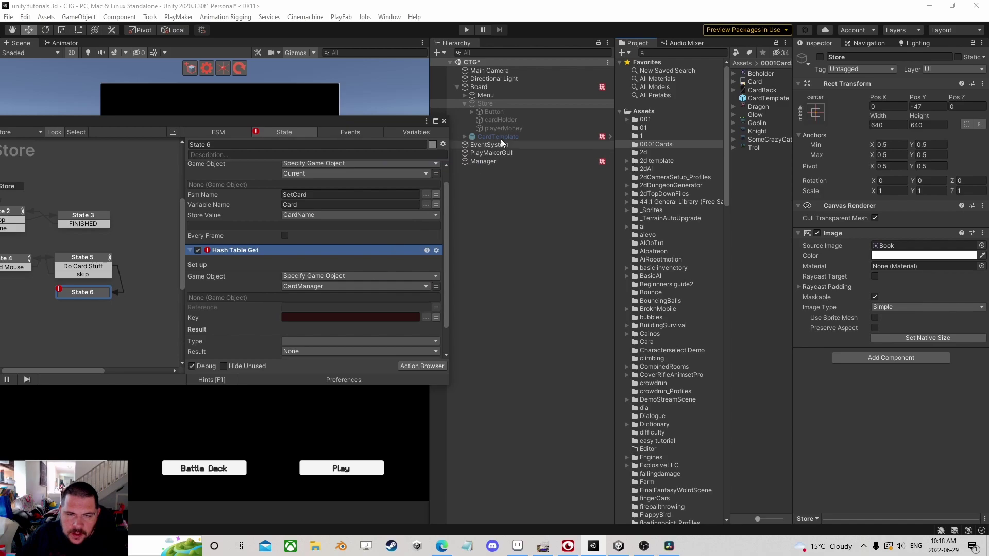
Copy the CardPrice reference from the Board's hash table proxy into Hash Table Get's Reference
left_click(485, 87)
scroll(911, 410, "down", 15)
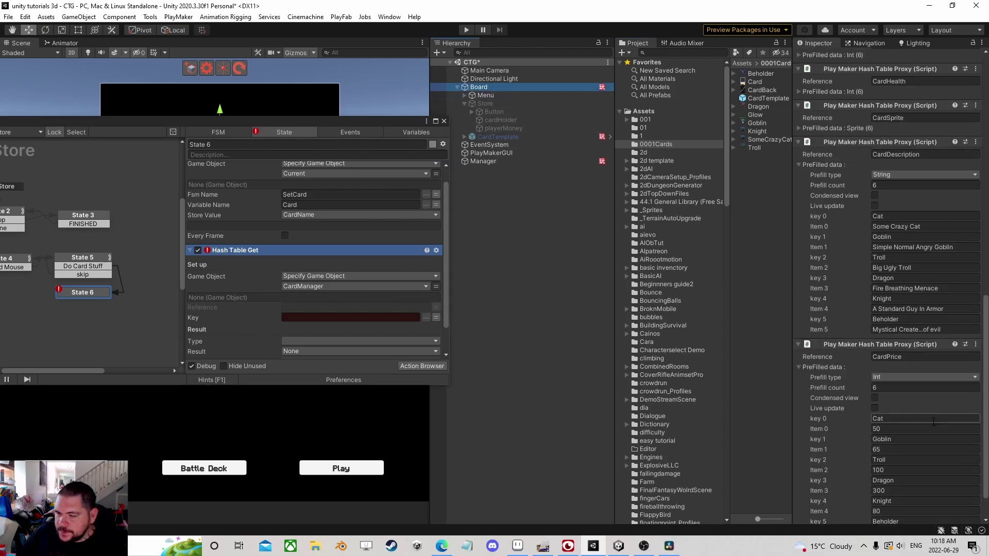
left_click(889, 316)
key("ctrl+c")
left_click(311, 307)
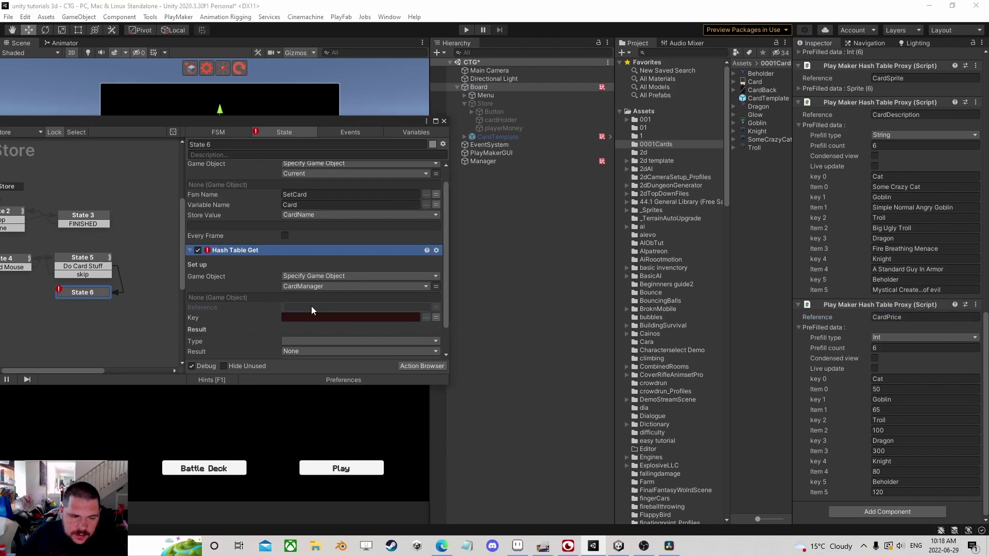
key("ctrl+v")
Set Hash Table Get's Key to the CardName variable
left_click(436, 317)
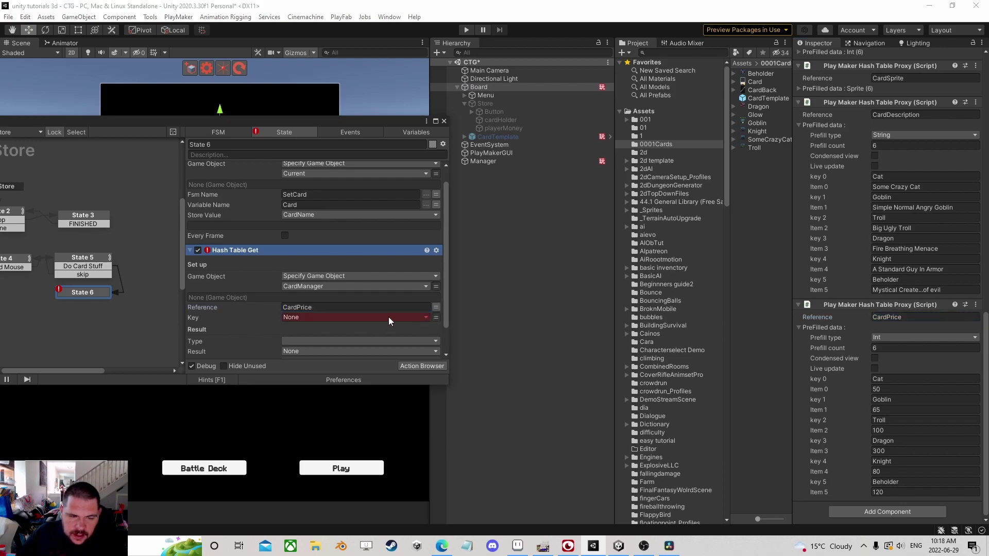
left_click(388, 317)
left_click(328, 338)
Set the hash table result Type to Int and store the Result in a new CardPrice variable
scroll(328, 338, "down", 2)
left_click(302, 308)
left_click(304, 331)
left_click(304, 318)
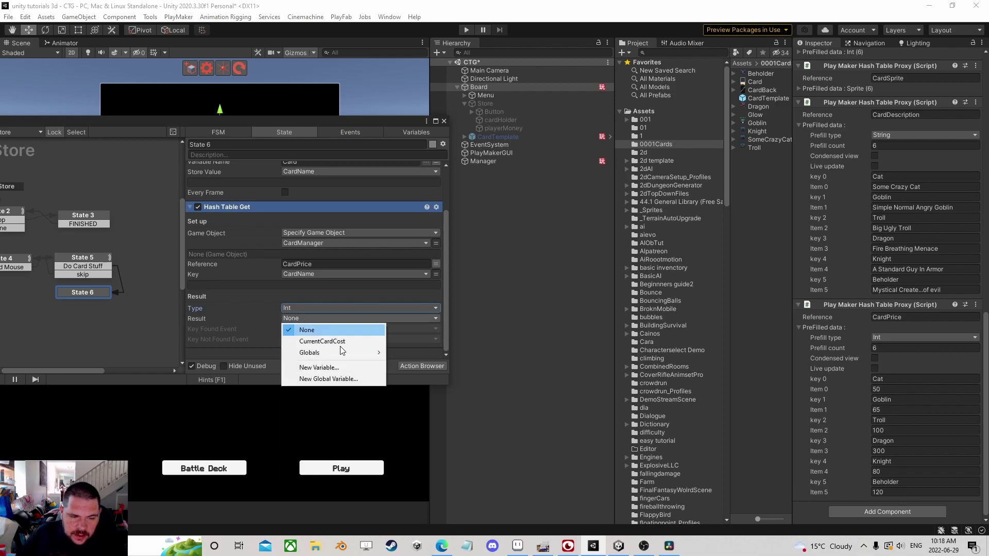
left_click(332, 368)
type("Ca")
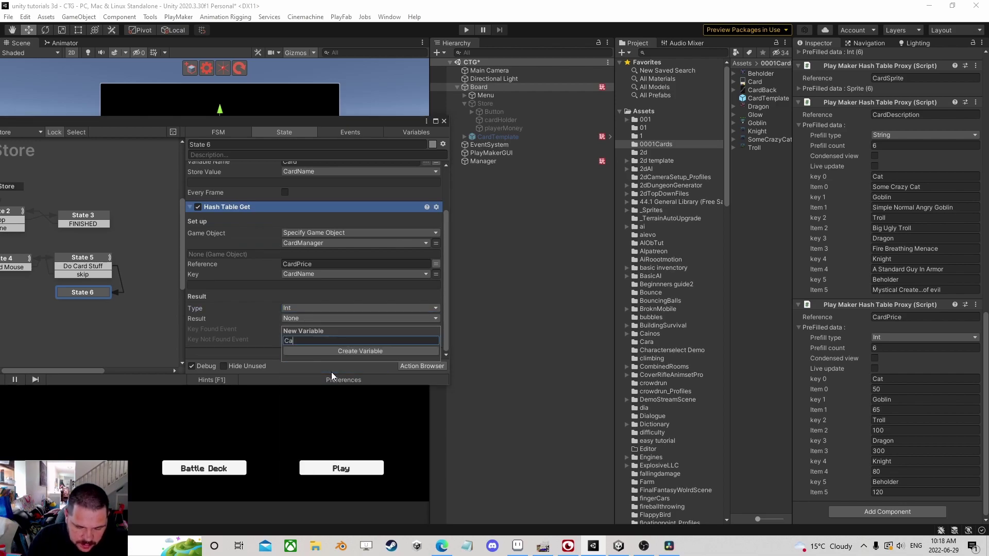
type("rdPrice")
key("Return")
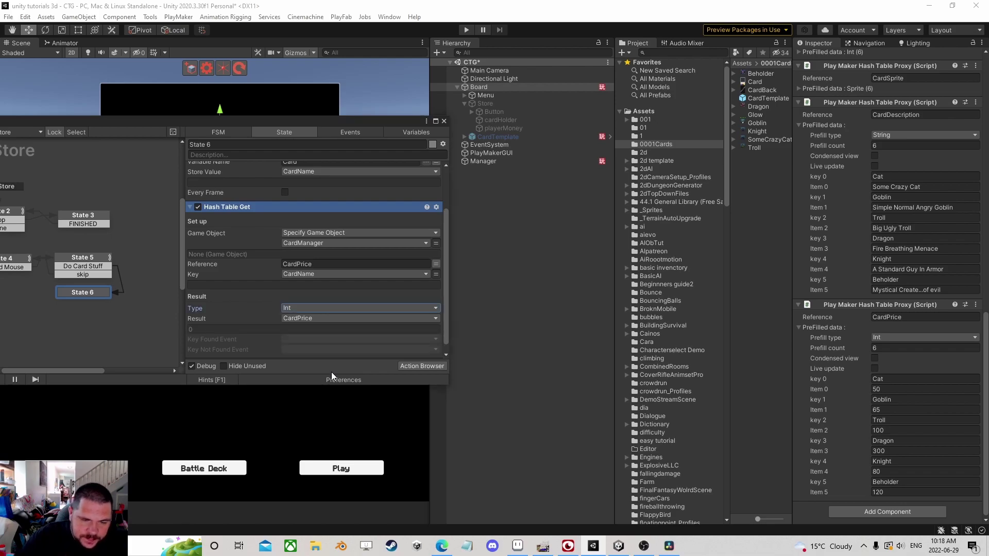
Review State 5's tag comparison and State 6's card name and price lookup actions
left_click_drag(229, 127, 499, 143)
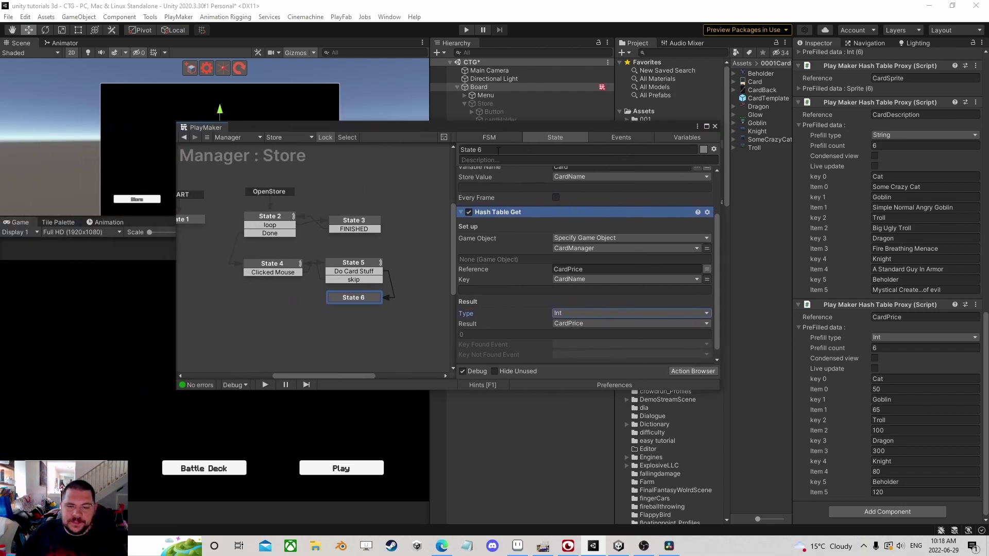
scroll(577, 268, "up", 2)
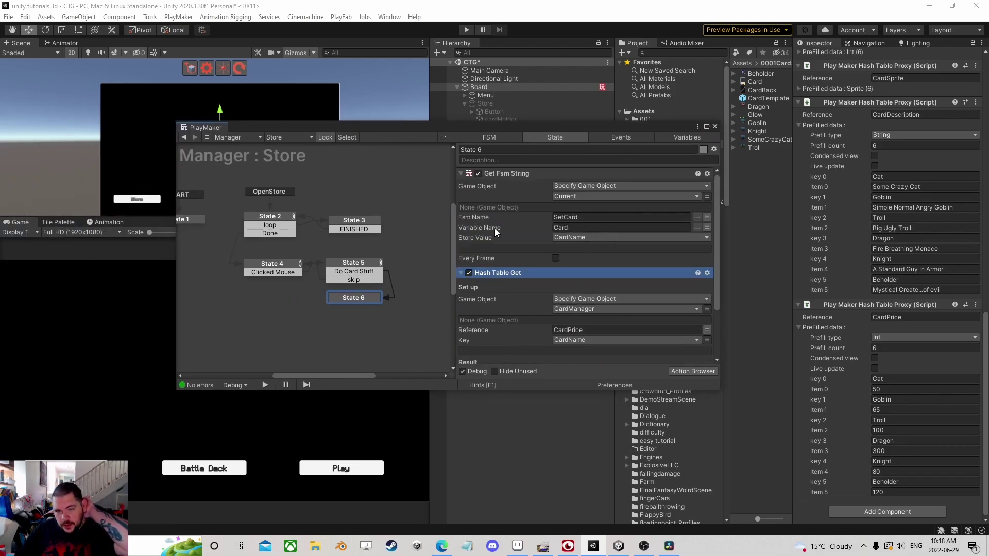
left_click(342, 263)
scroll(570, 219, "down", 3)
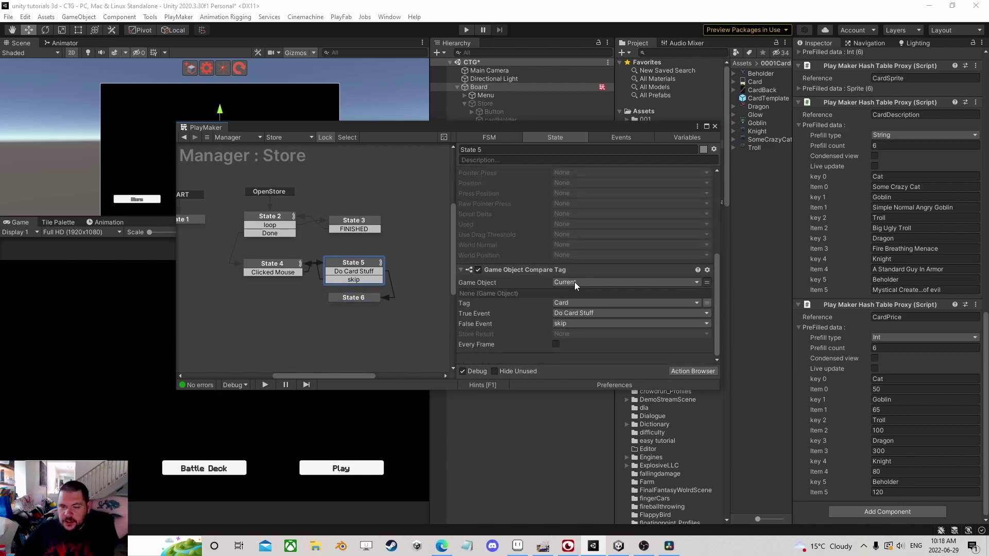
left_click(354, 297)
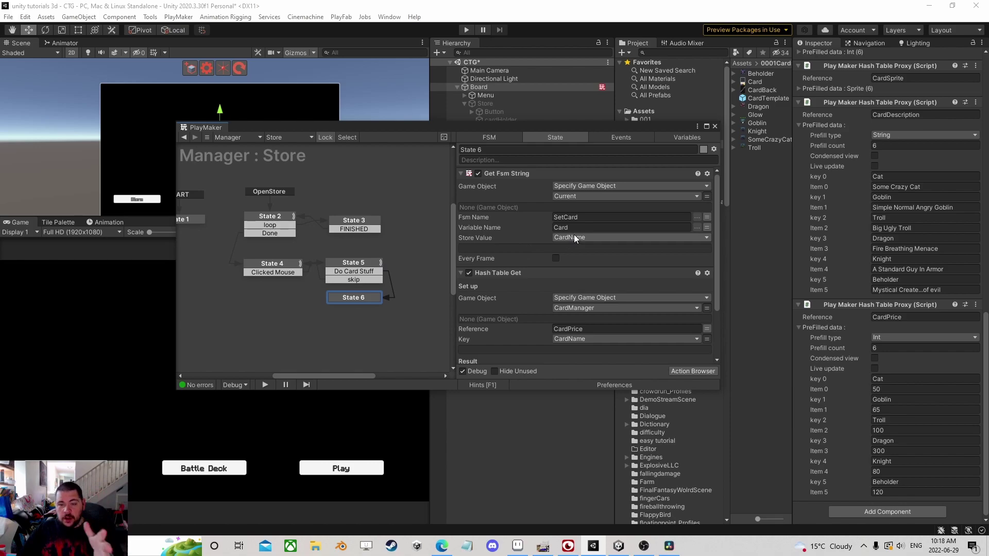
Add a PlayerPrefs Get Int action below Hash Table Get in State 6
scroll(580, 224, "down", 4)
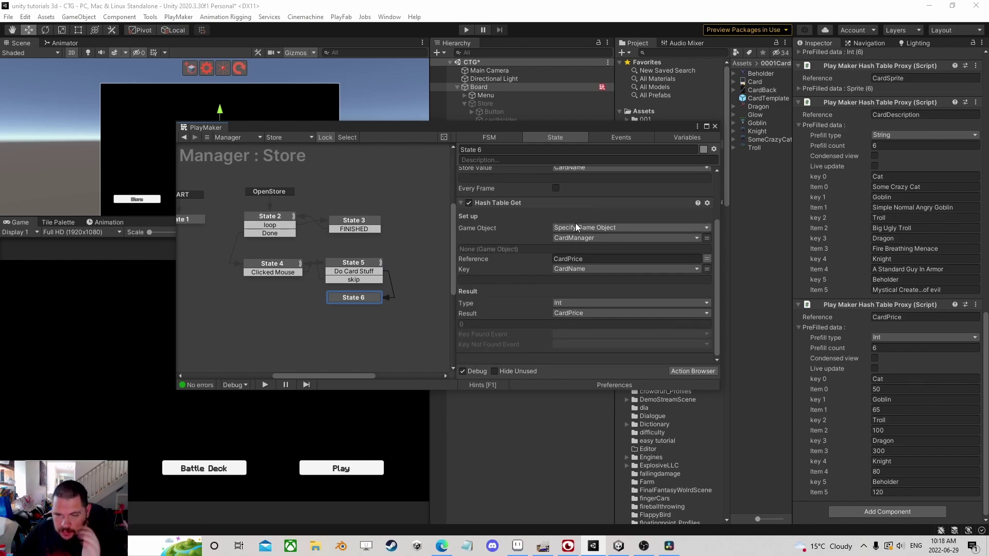
left_click(693, 372)
type("get")
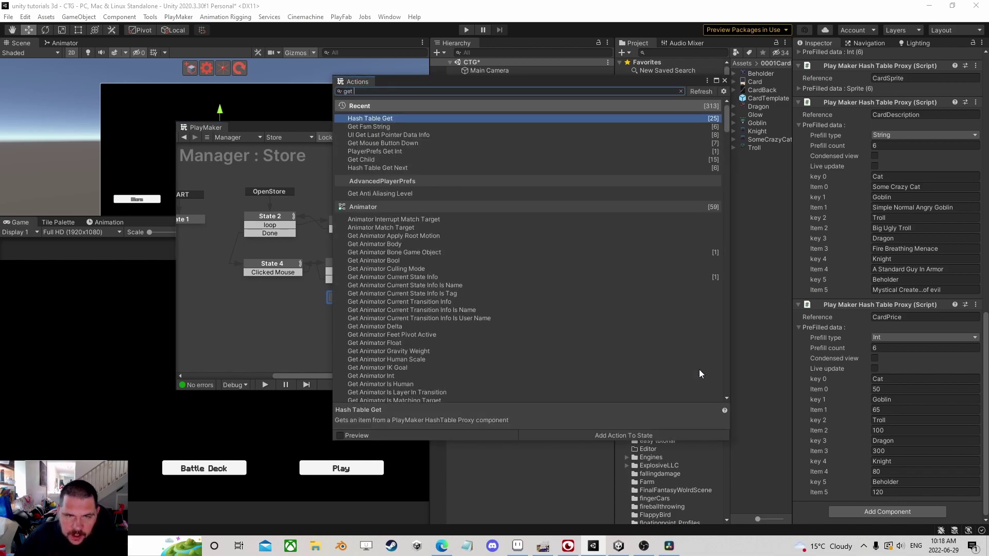
left_click_drag(656, 81, 503, 95)
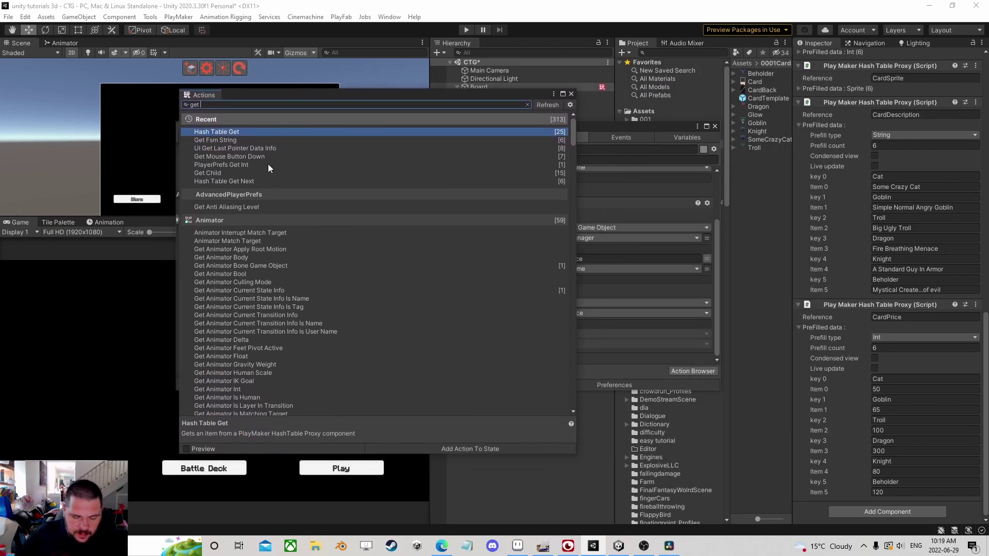
type("pla")
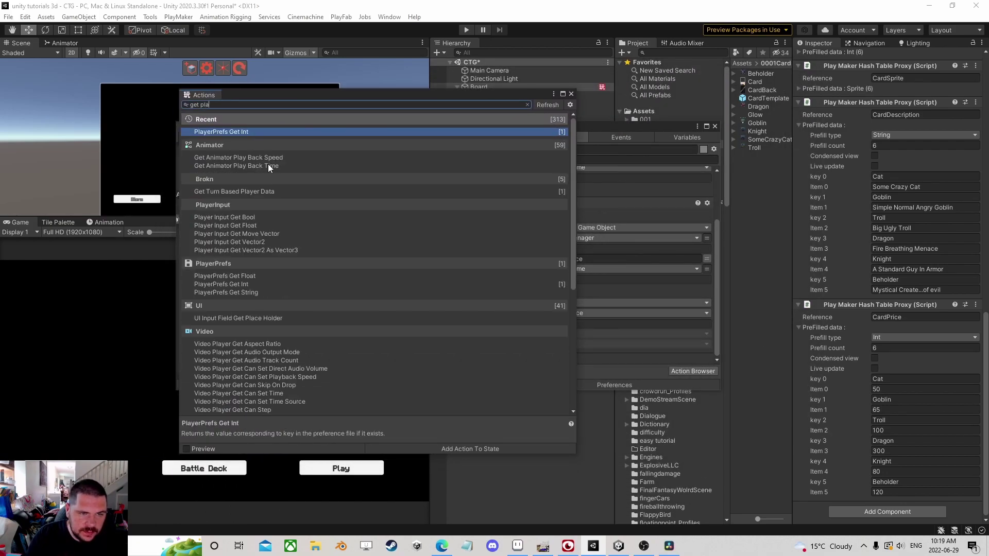
key("Return")
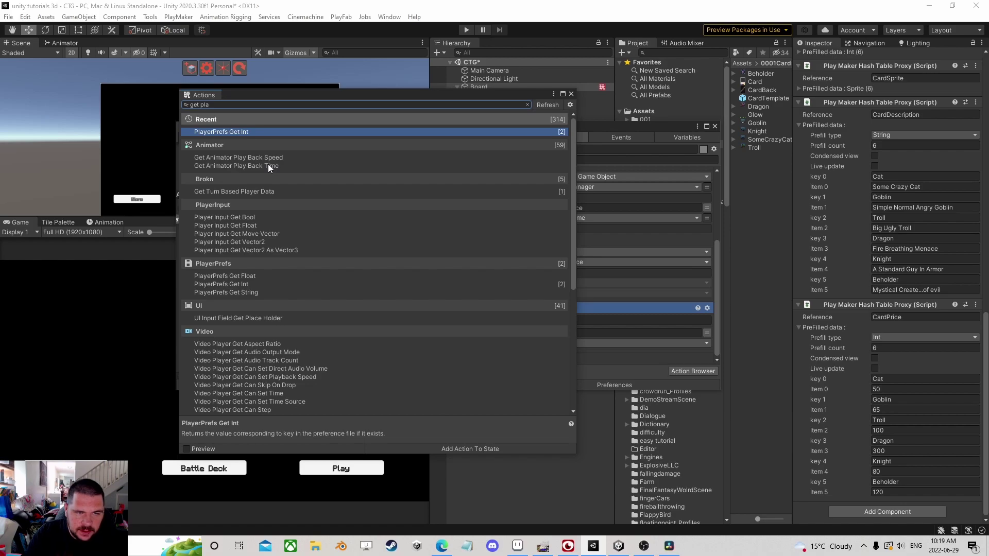
left_click(571, 95)
Set PlayerPrefs Get Int's Key to Money and store the value in a new CurrentMoney variable
left_click(620, 333)
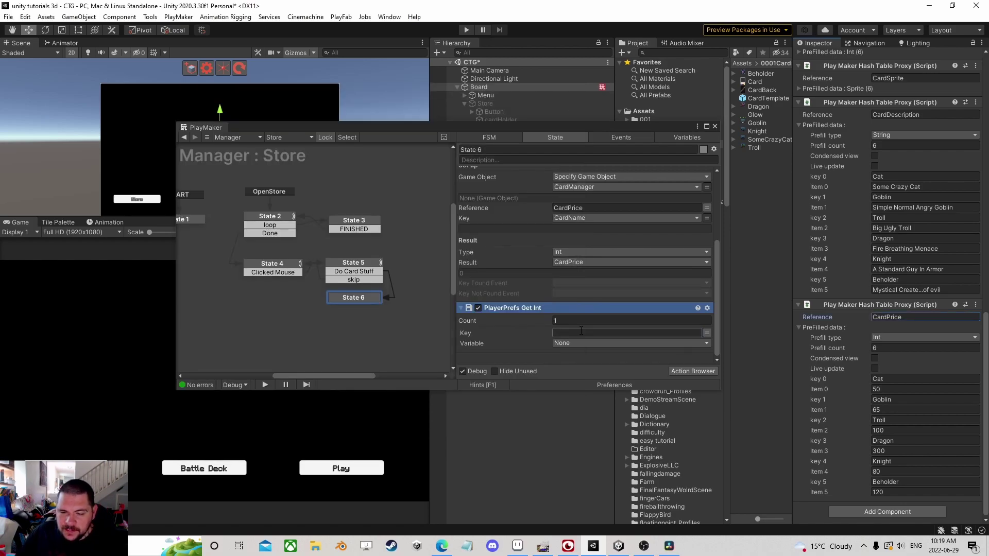
type("Money")
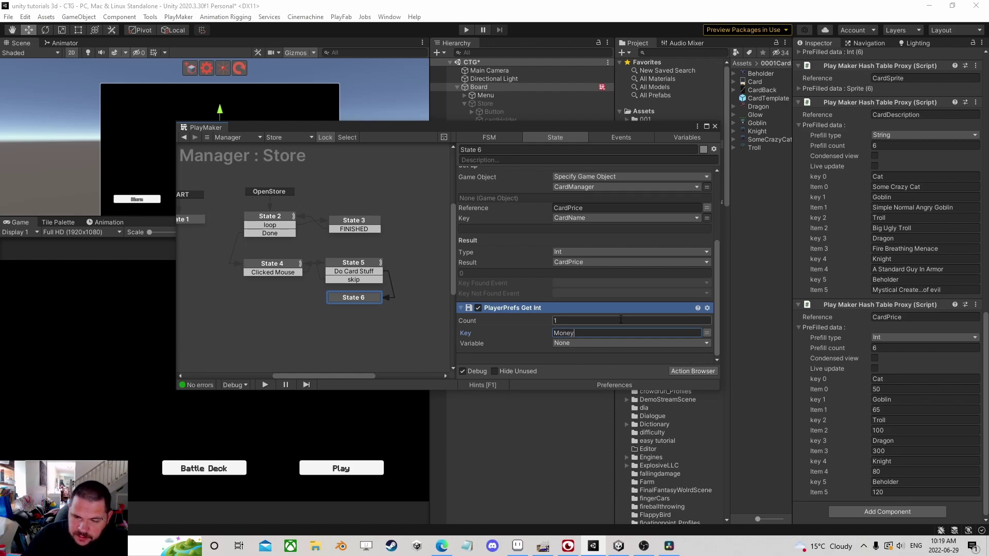
left_click(591, 344)
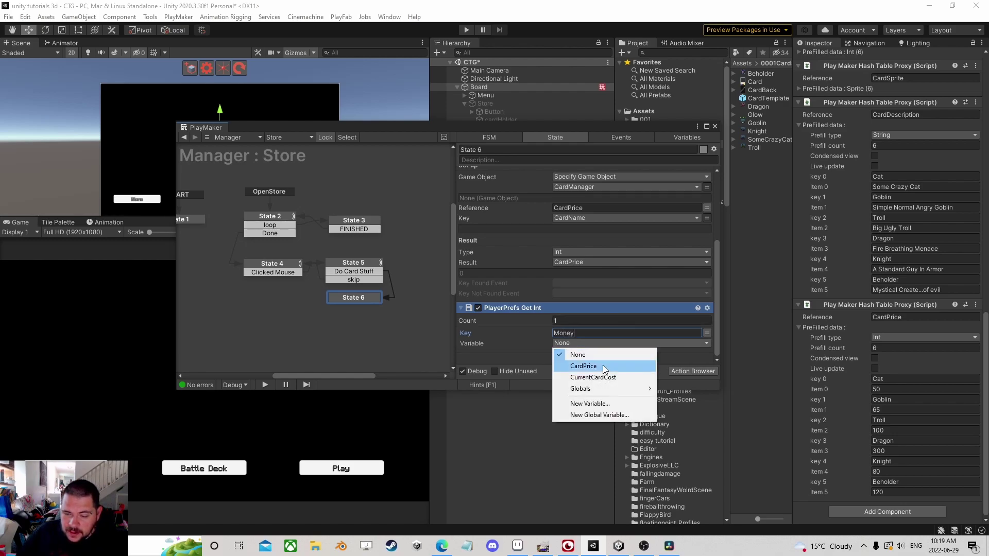
left_click(593, 403)
type("Current")
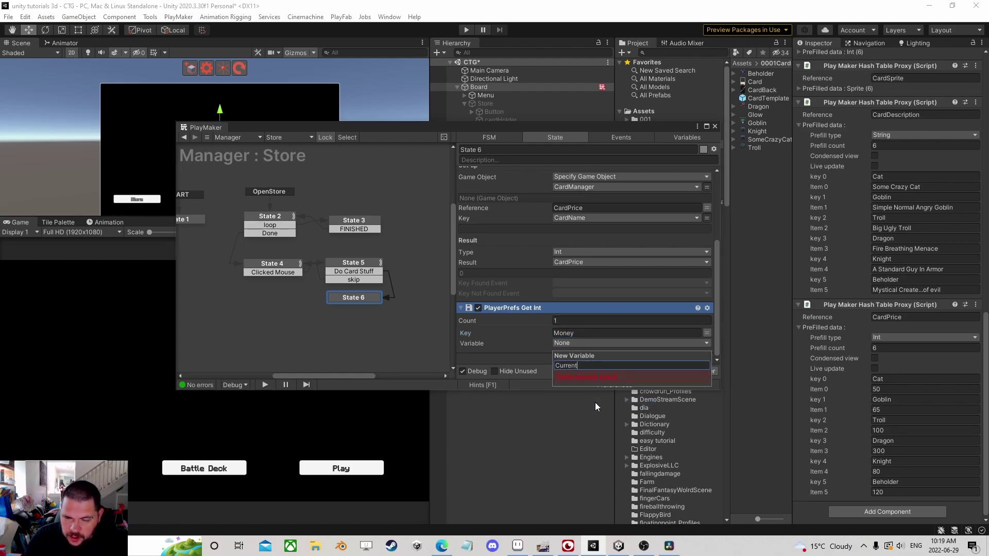
type("Money")
key("Return")
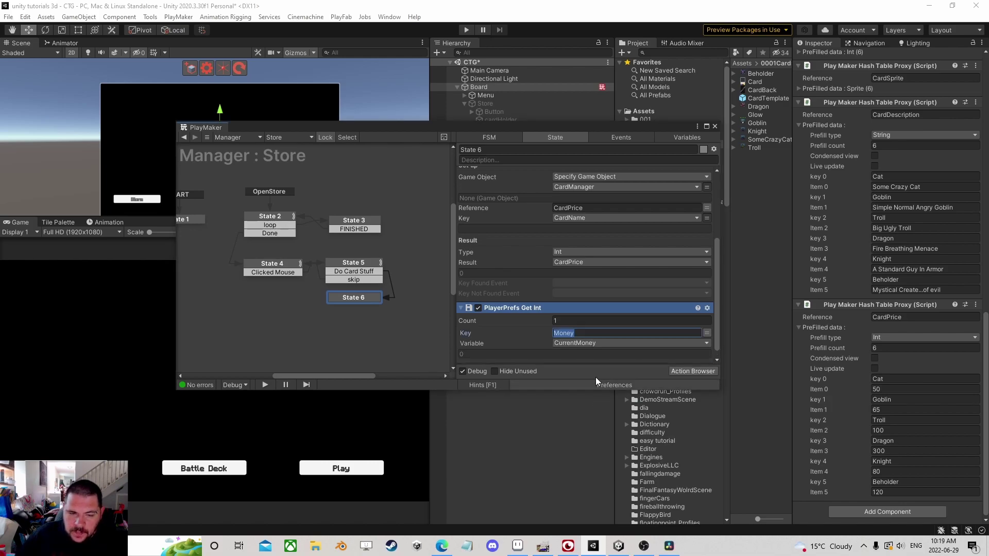
Add a FINISHED transition to State 6 and link it to a new State 7
left_click(370, 299, "ctrl")
left_click_drag(364, 301, 347, 318)
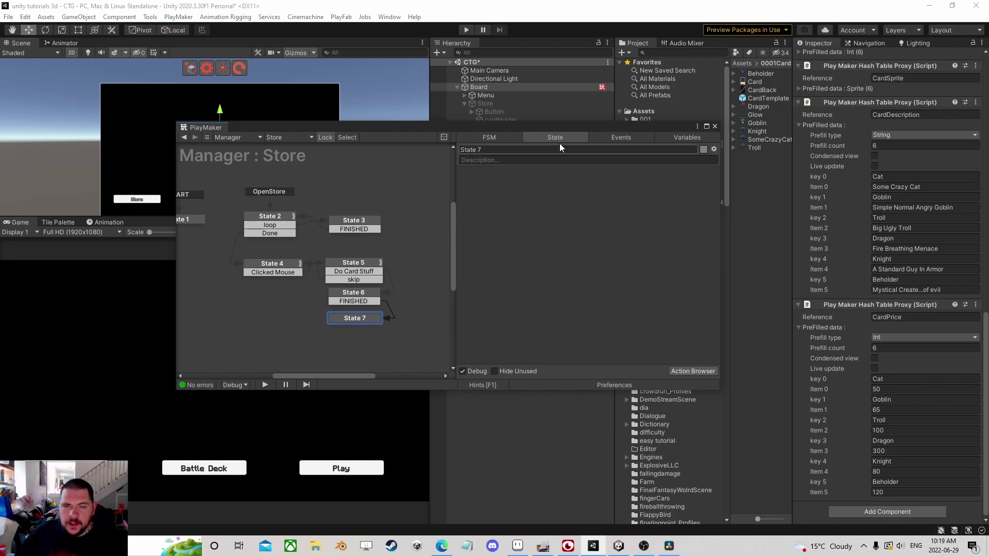
left_click_drag(559, 128, 564, 125)
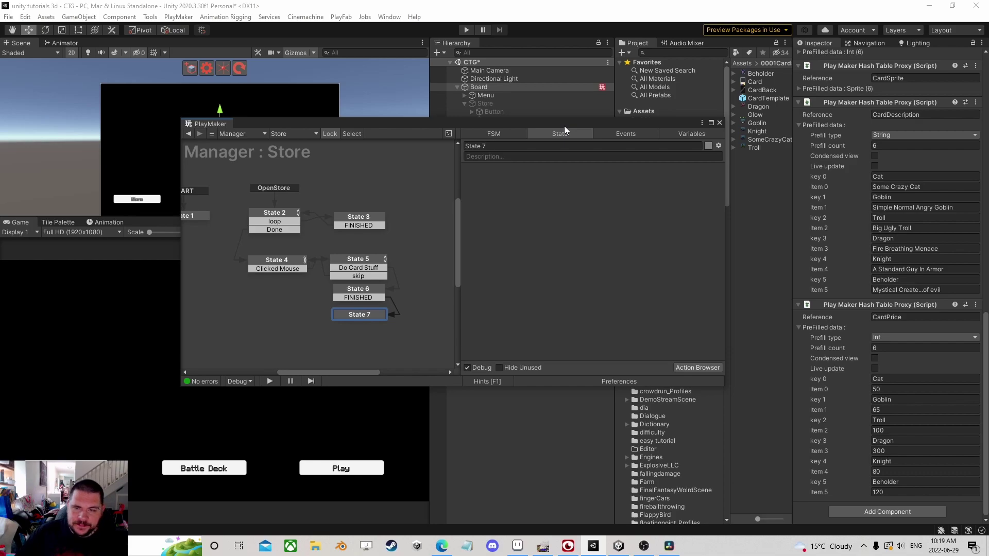
Add an Int Compare action to State 7
left_click(691, 368)
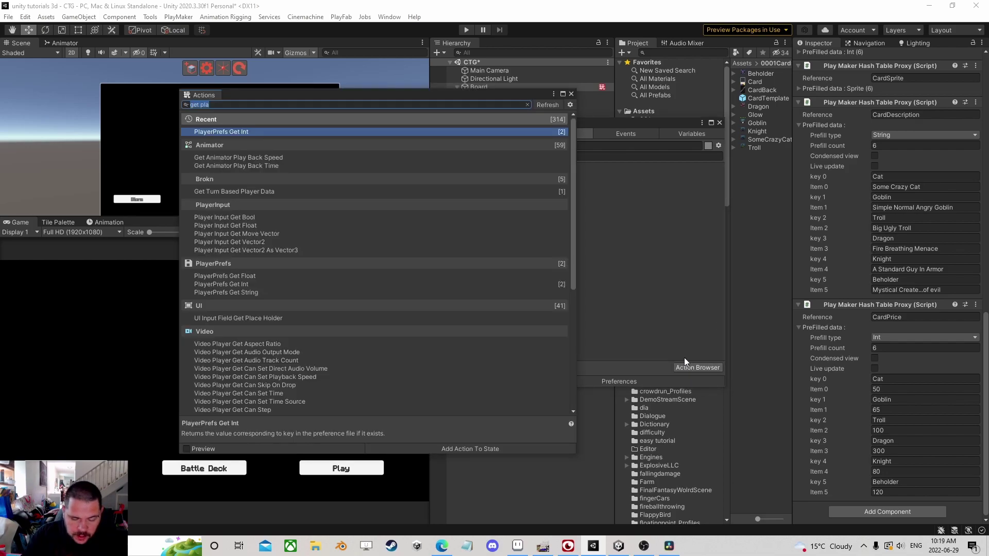
type("int com")
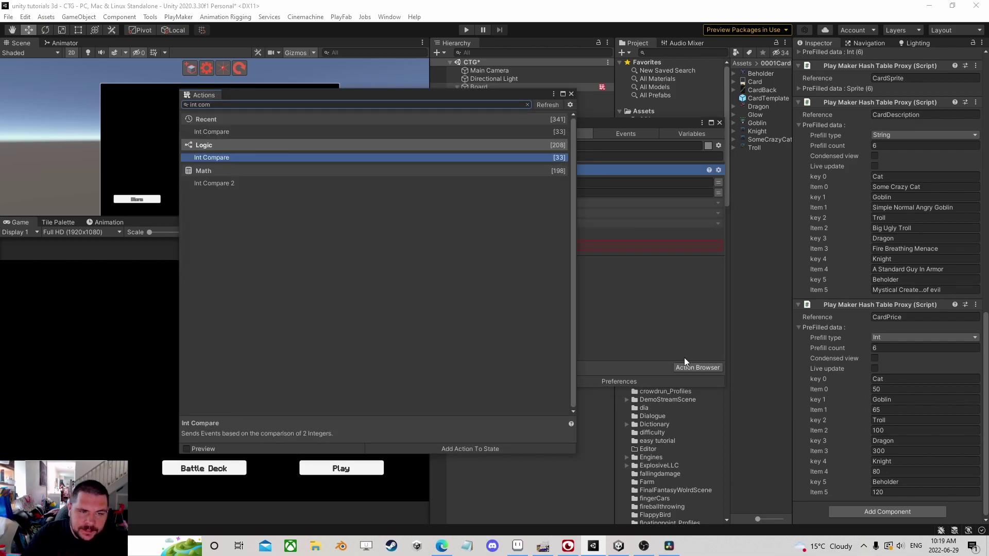
left_click(648, 208)
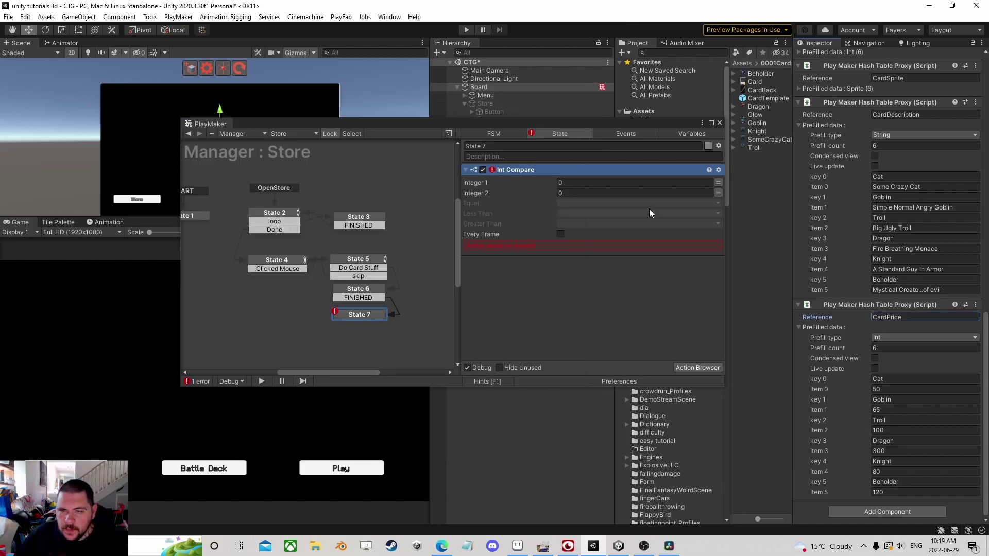
Set Int Compare's Integer 1 to the CurrentMoney variable and Integer 2 to CardPrice
left_click(718, 183)
left_click(705, 182)
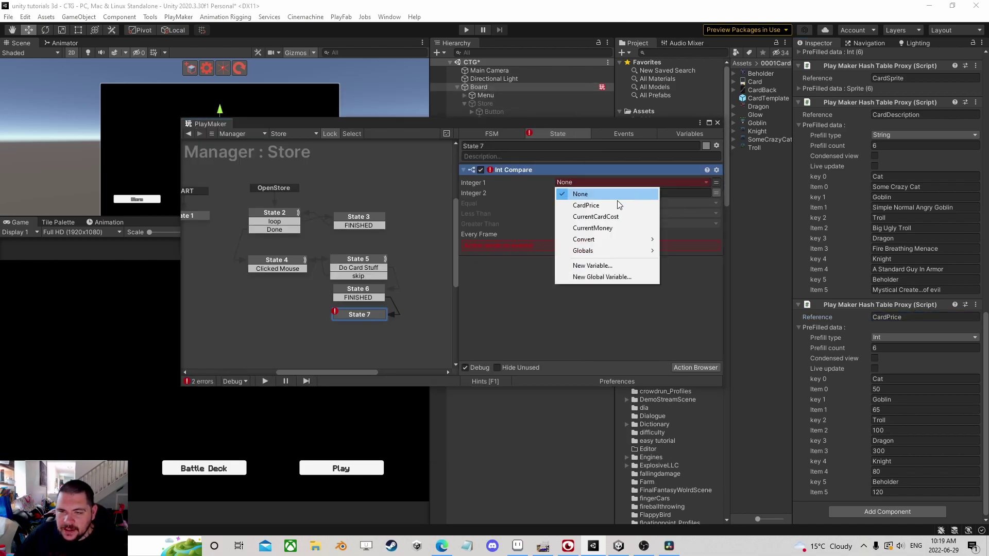
left_click(620, 227)
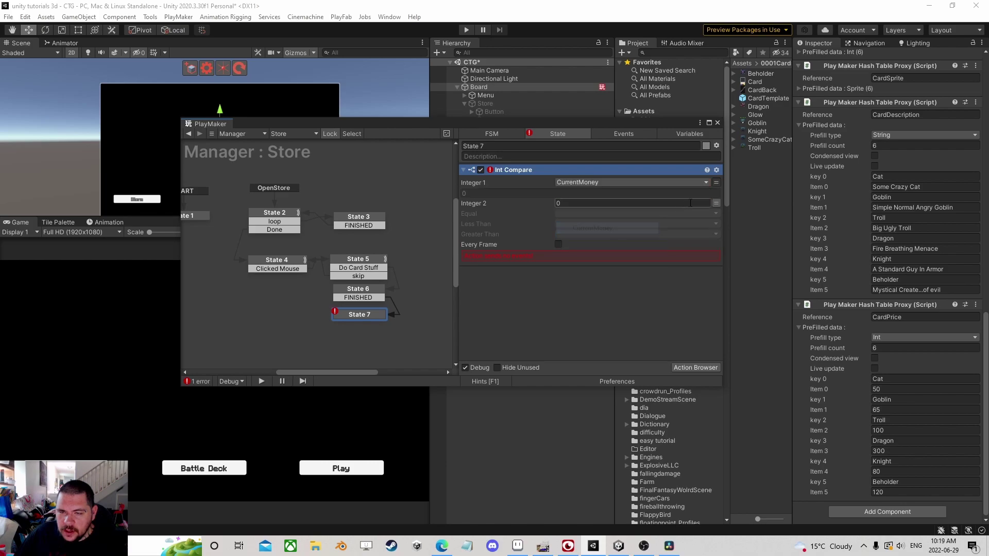
left_click(716, 203)
left_click(679, 203)
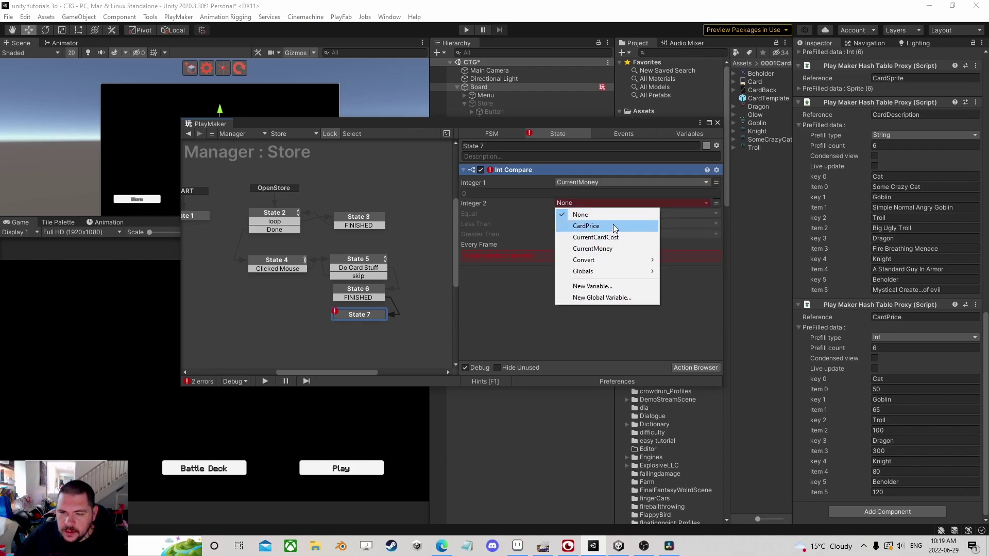
left_click(610, 225)
Create a Buy event for Int Compare's Equal result and add it as a transition on State 7
left_click(571, 224)
left_click(587, 378)
type("Buy")
key("Return")
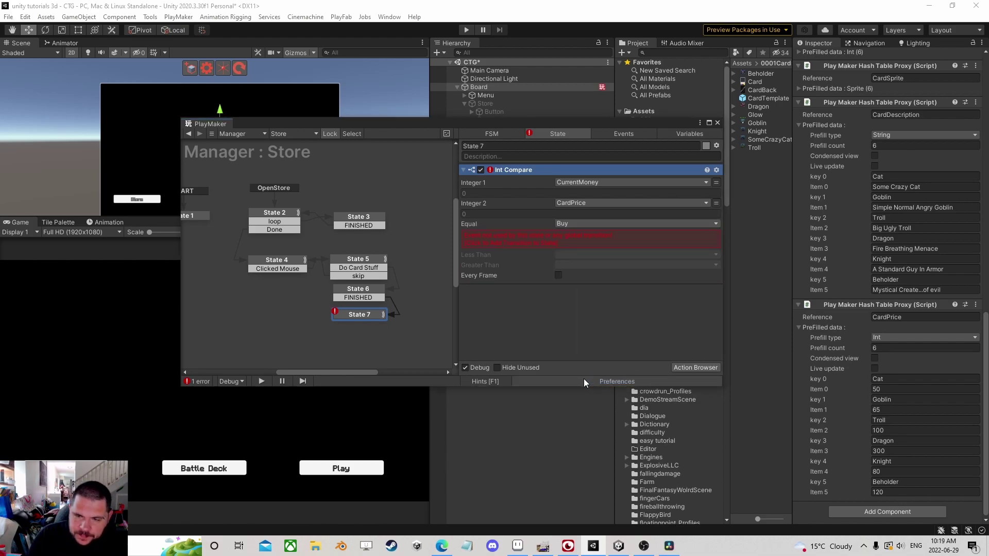
left_click(518, 241)
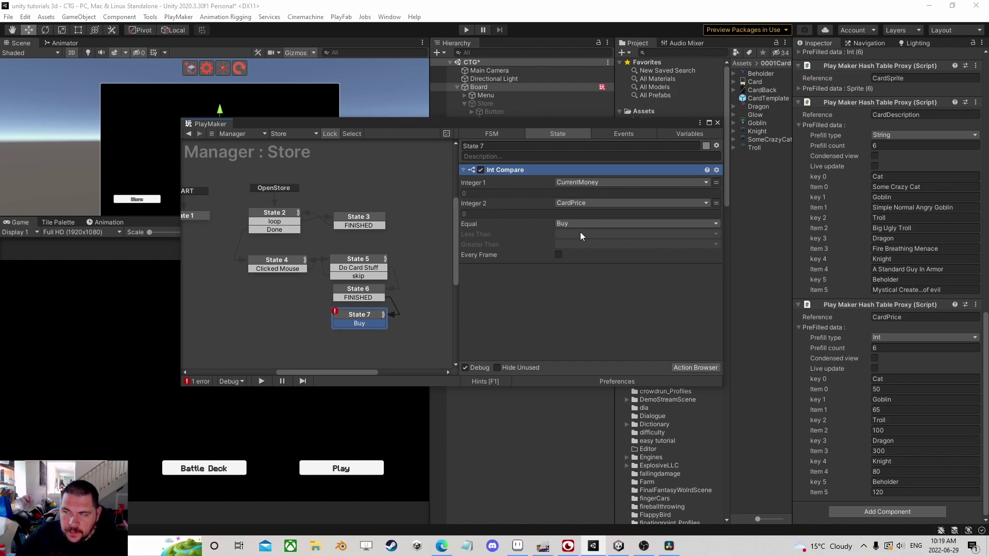
Create a CantBuy event for the Less Than result and link its State 7 transition back to State 4
left_click(580, 232)
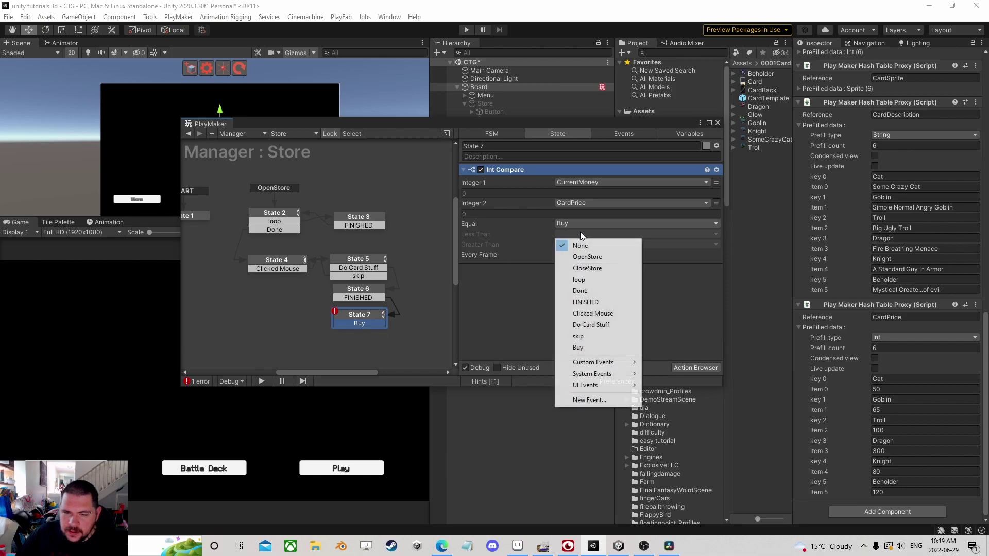
left_click(592, 395)
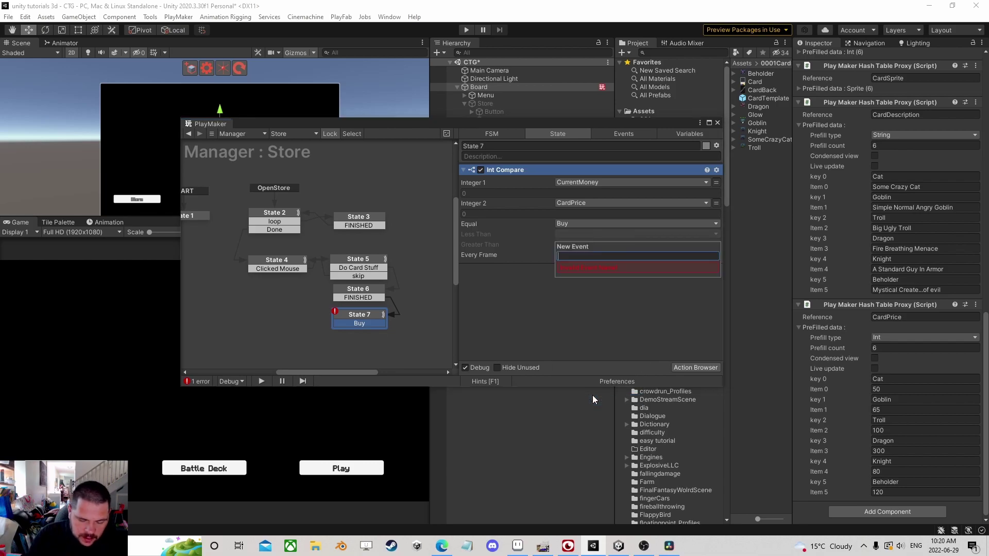
type("CantBuy")
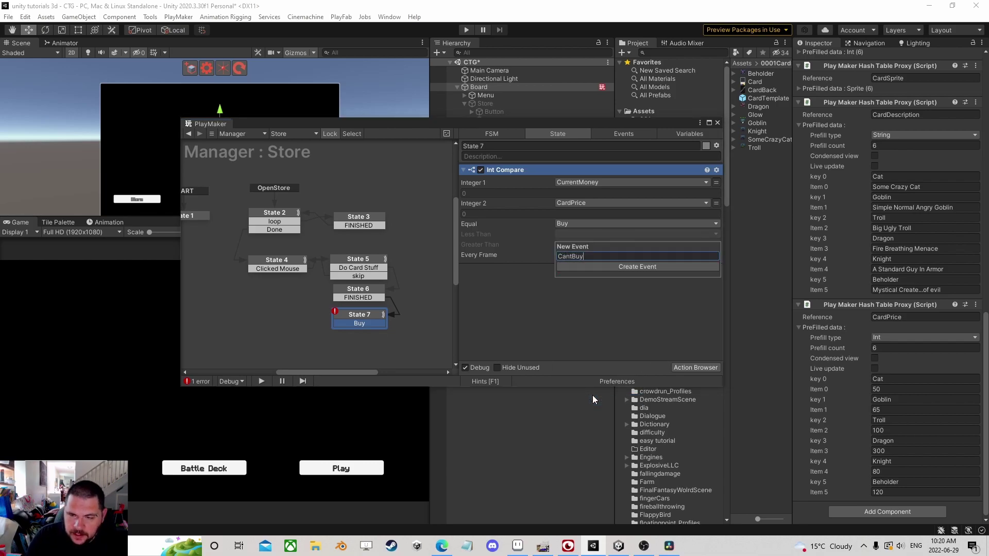
key("Return")
left_click(559, 255)
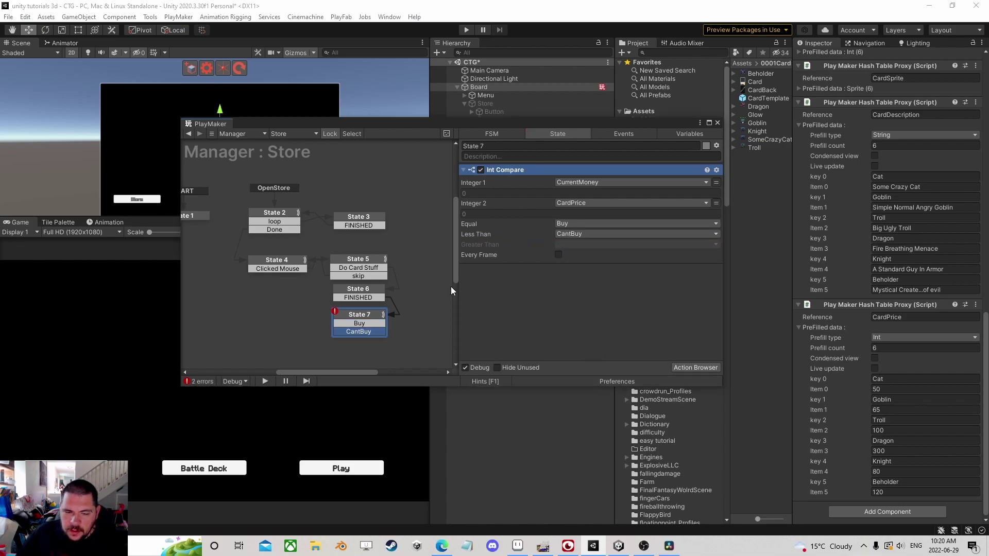
left_click_drag(354, 329, 289, 268)
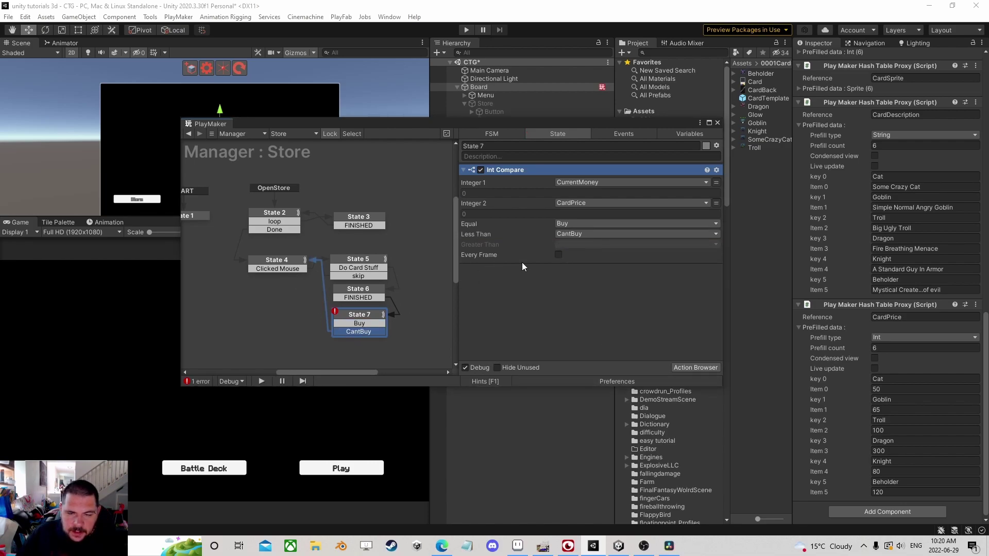
Set Int Compare's Greater Than event to Buy and link State 7's Buy transition to a new State 8
left_click(565, 245)
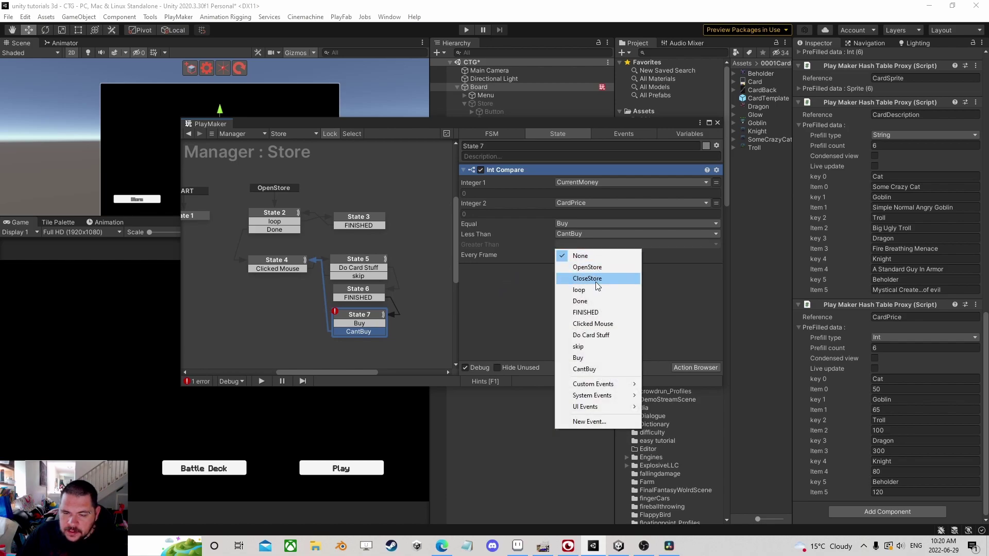
left_click(578, 357)
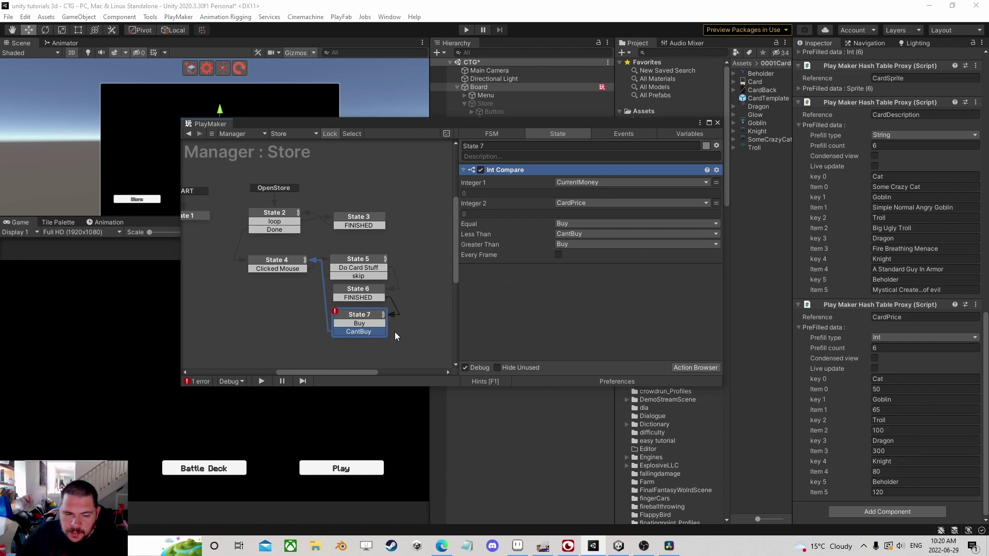
middle_click_drag(377, 324, 297, 311)
left_click_drag(298, 311, 276, 329)
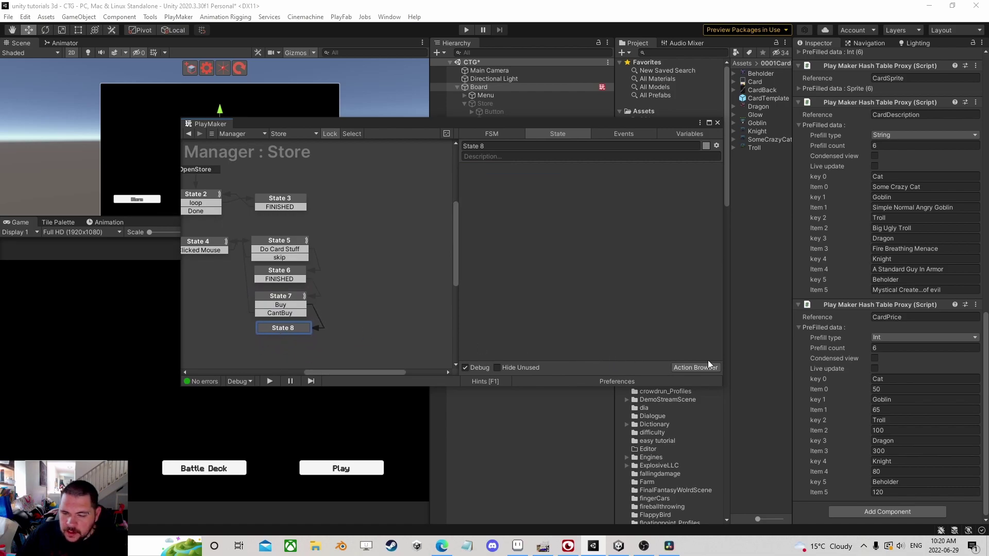
Add an Int Subtract action to State 8
left_click(706, 367)
type("int")
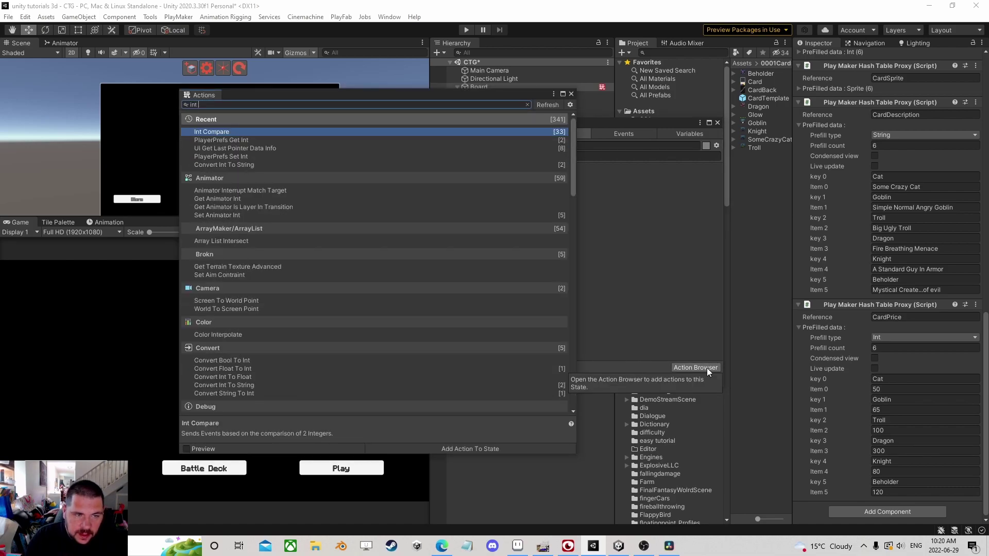
type(" sub")
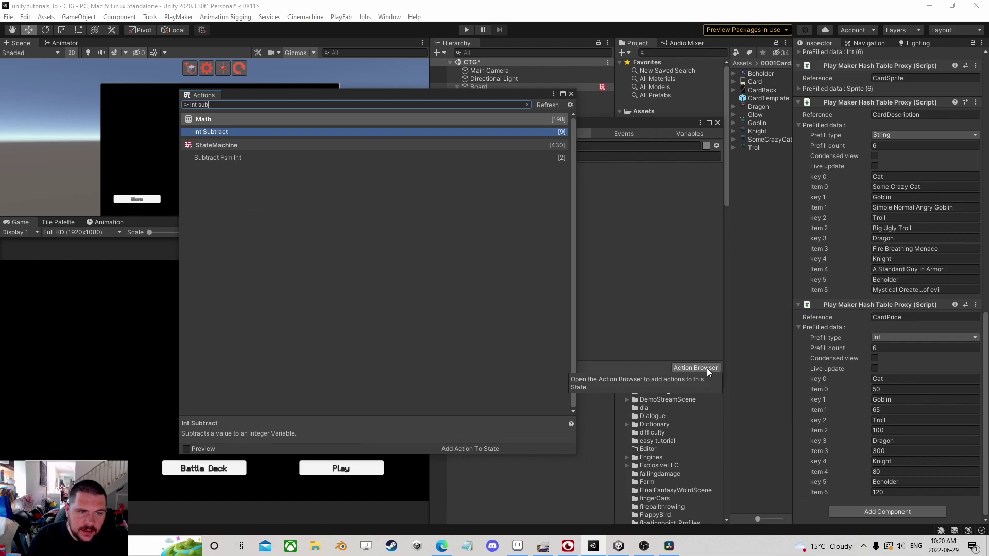
left_click(572, 94)
Configure Int Subtract to subtract the CardPrice variable from CurrentMoney
left_click(578, 183)
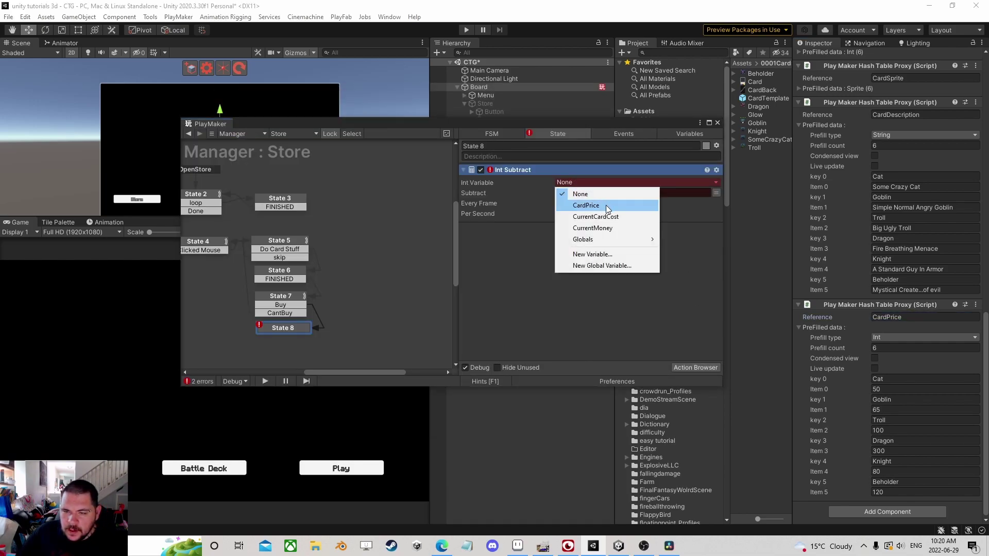
left_click(608, 228)
left_click(717, 203)
left_click(707, 204)
left_click(617, 226)
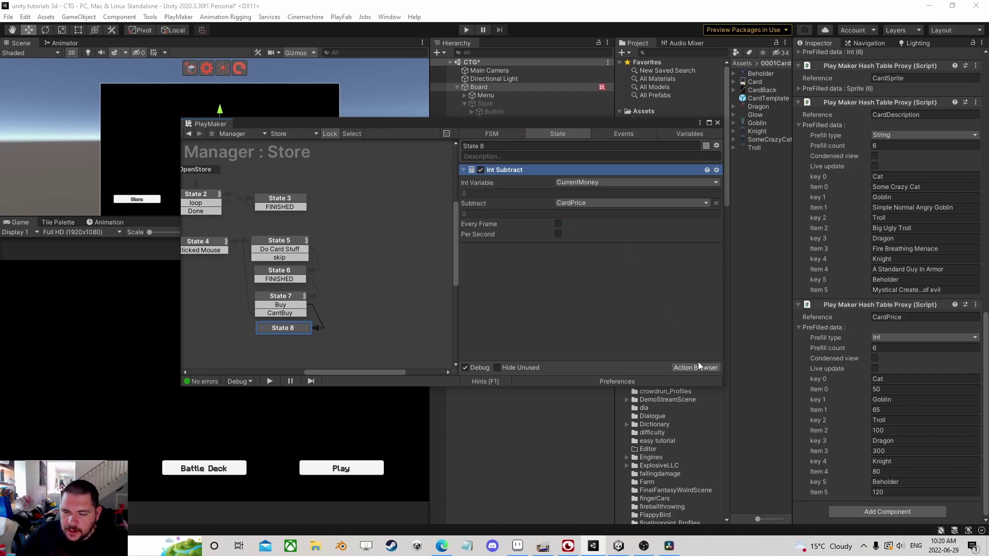
Add a PlayerPrefs Set Int action to State 8 and place it below Int Subtract
left_click(696, 367)
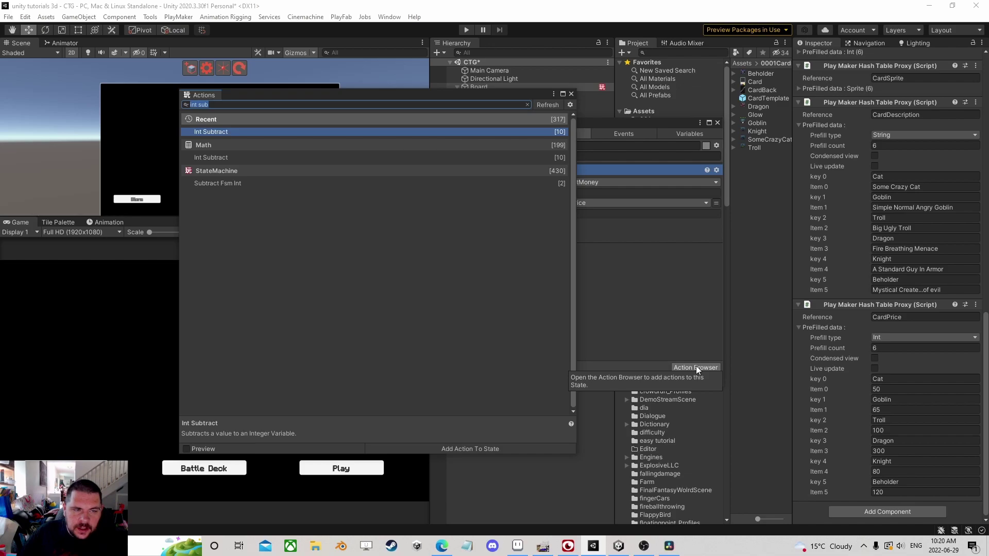
type("set player")
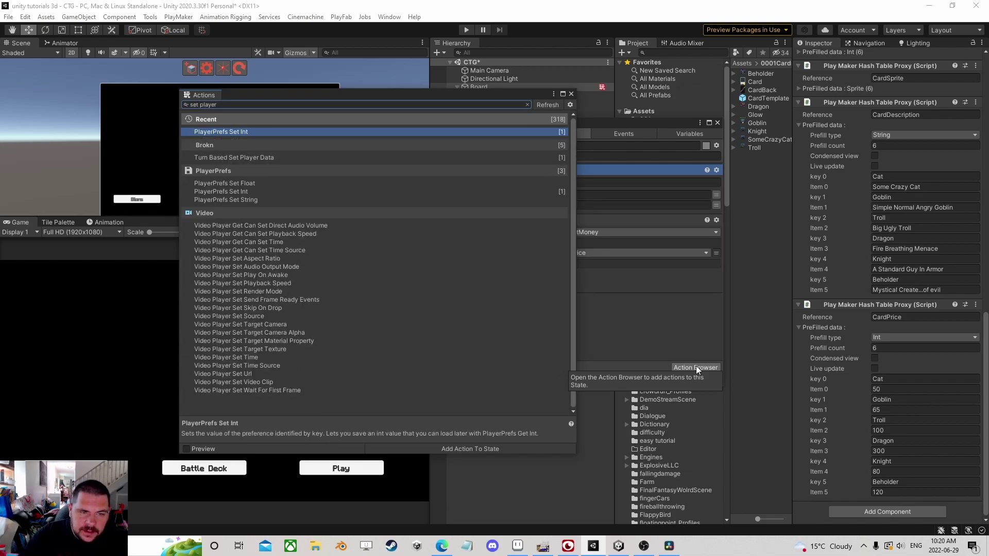
double_click(441, 131)
left_click(570, 94)
left_click_drag(515, 172, 546, 289)
Set the PlayerPrefs Set Int key to Money and its value to the CurrentMoney variable
left_click(577, 273)
type("Money")
key("Tab")
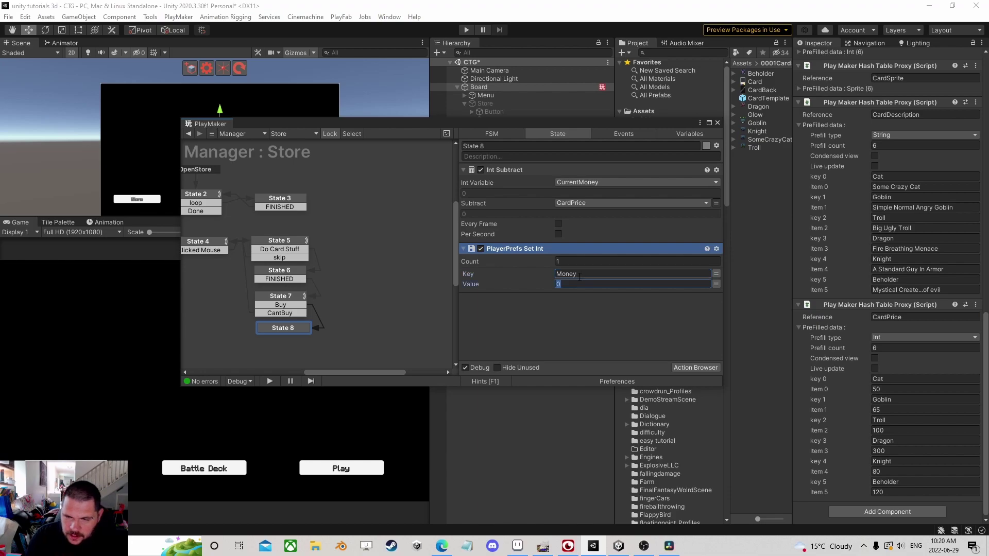
left_click(716, 284)
left_click(664, 284)
left_click(585, 328)
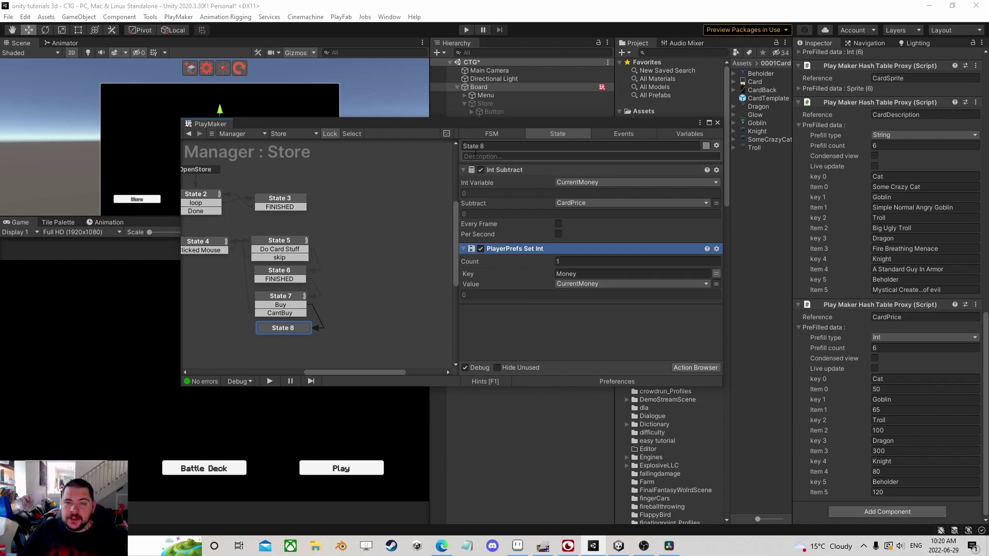
Examine the prefilled data of the PlayersInventory hash table on the Manager object
left_click_drag(462, 126, 408, 208)
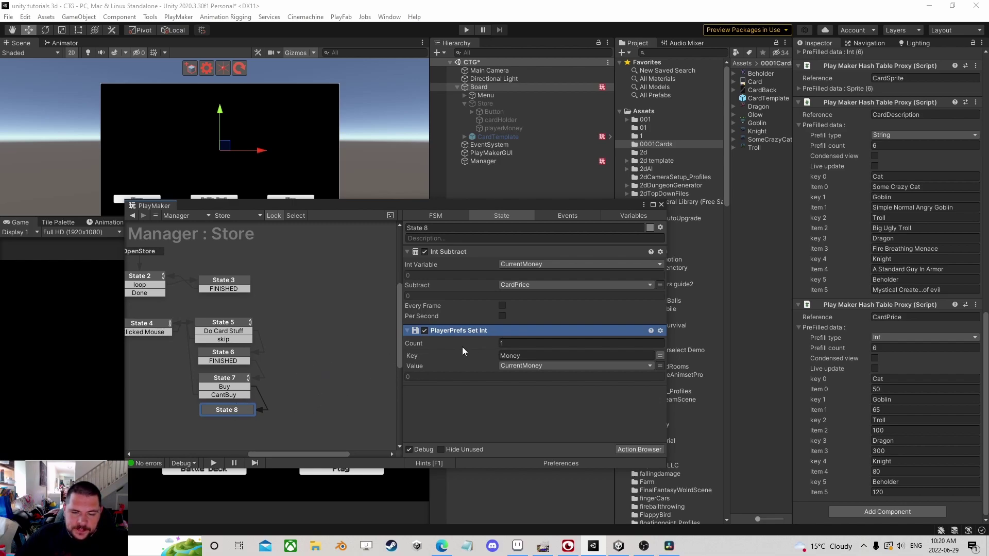
left_click(464, 103)
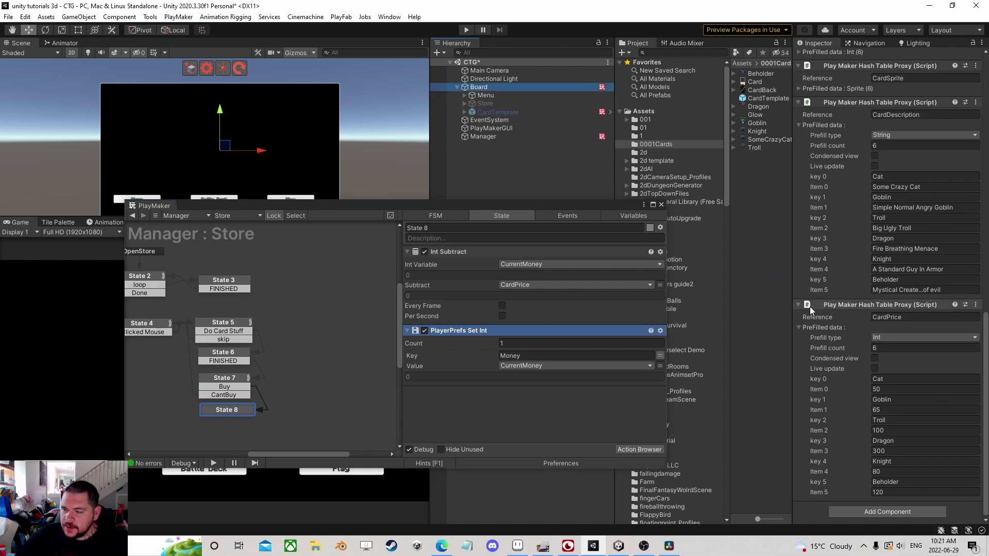
left_click(497, 137)
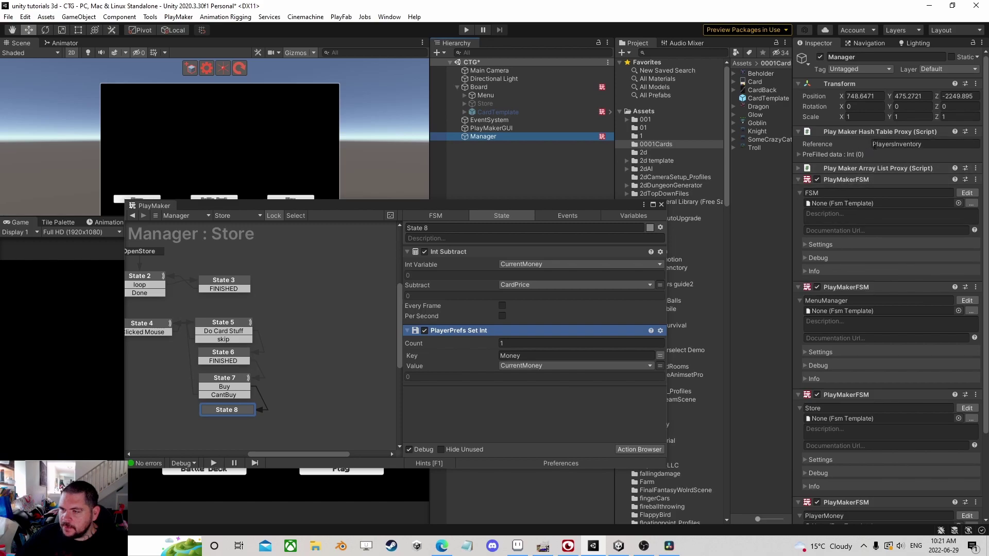
left_click(798, 155)
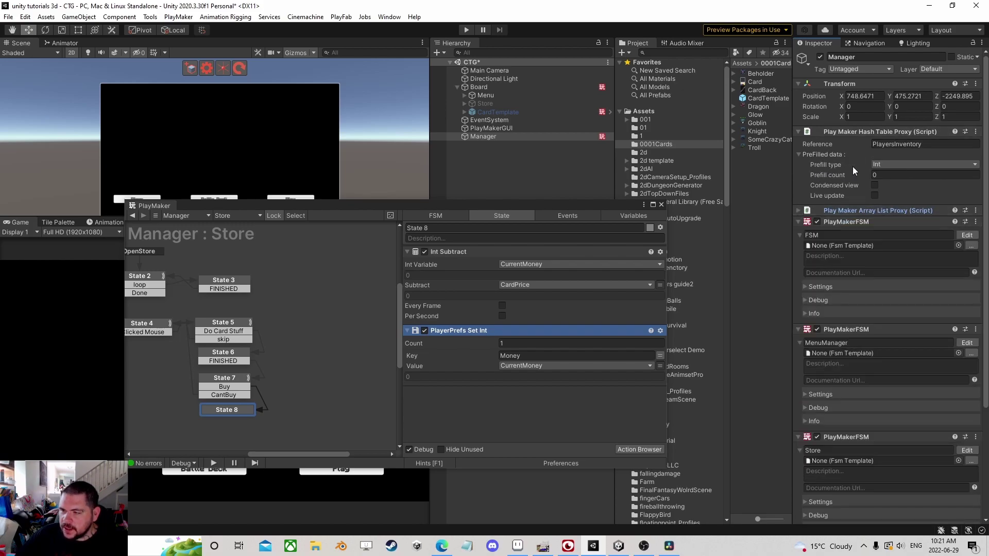
left_click_drag(503, 205, 494, 109)
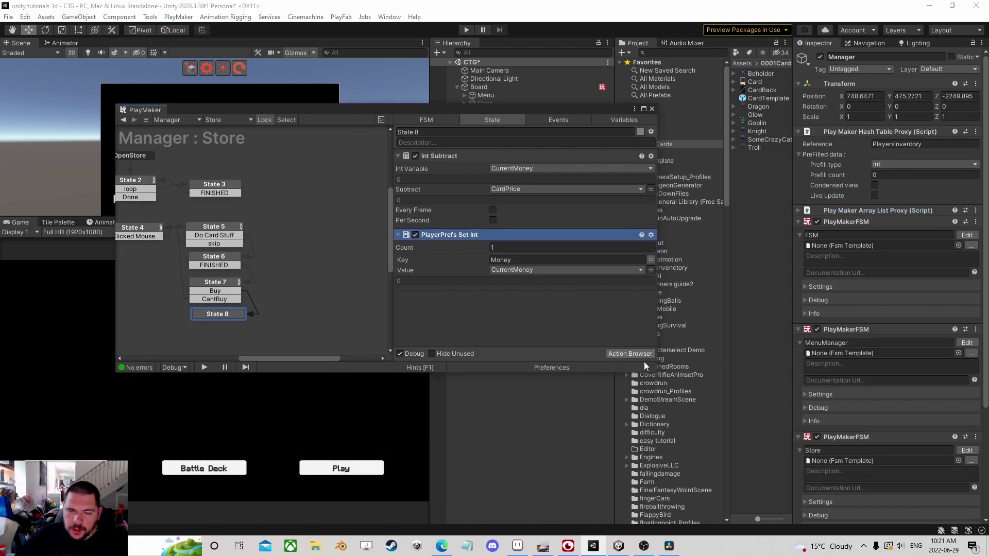
left_click(630, 353)
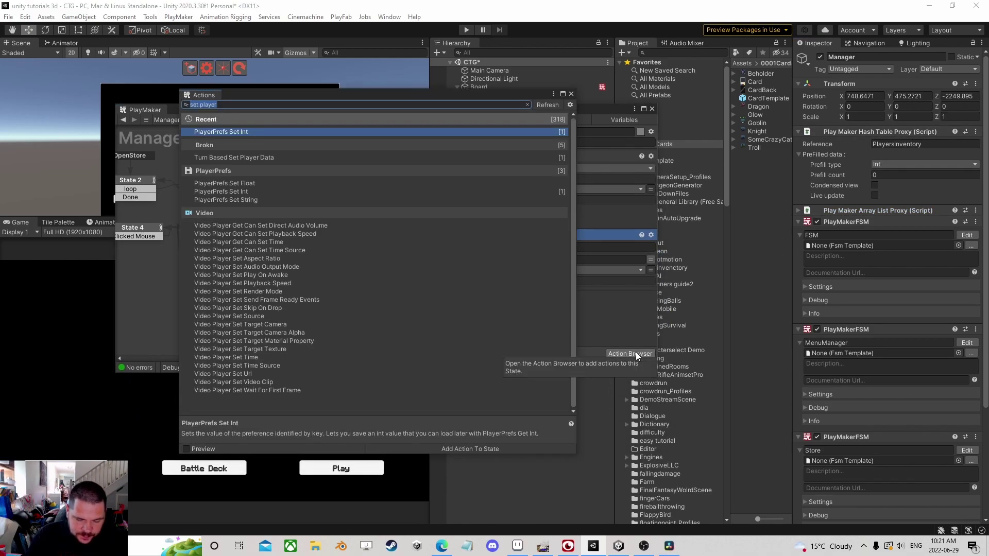
type("hash table")
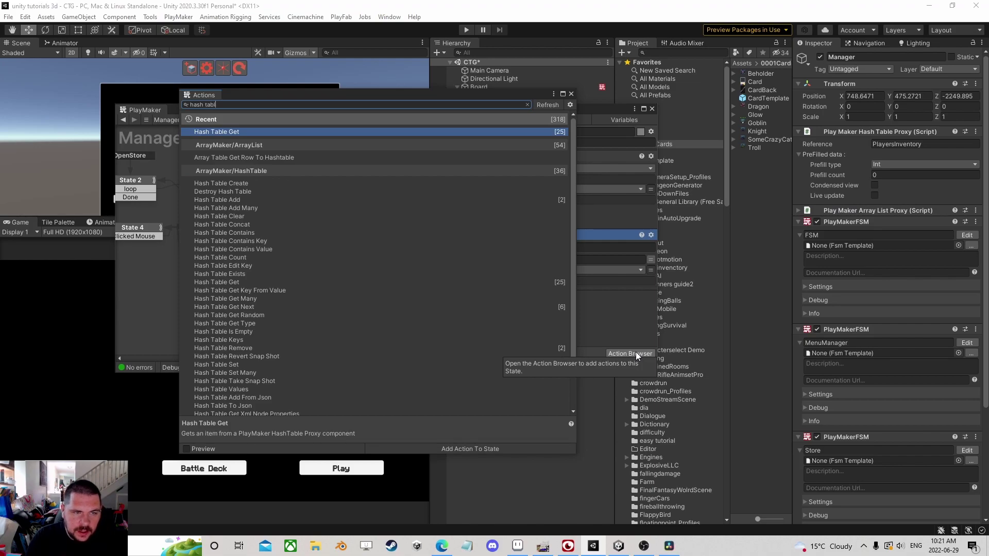
key("Down")
key("Down")
key("Down")
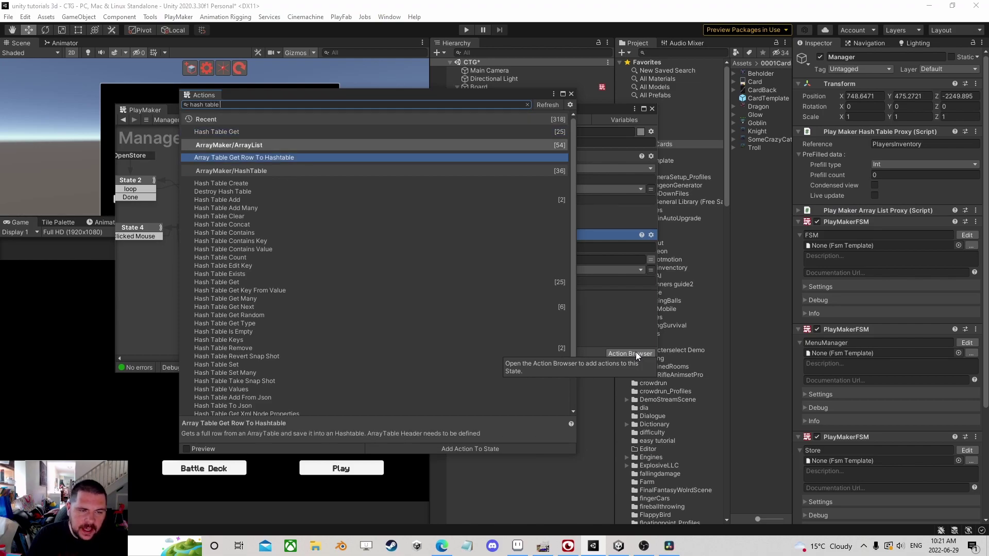
key("Down")
key("Return")
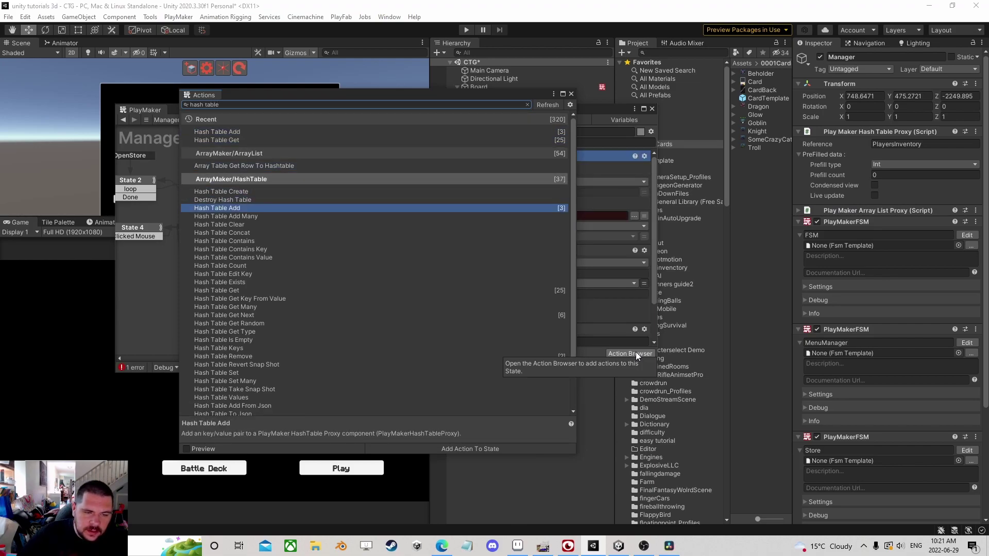
left_click(571, 94)
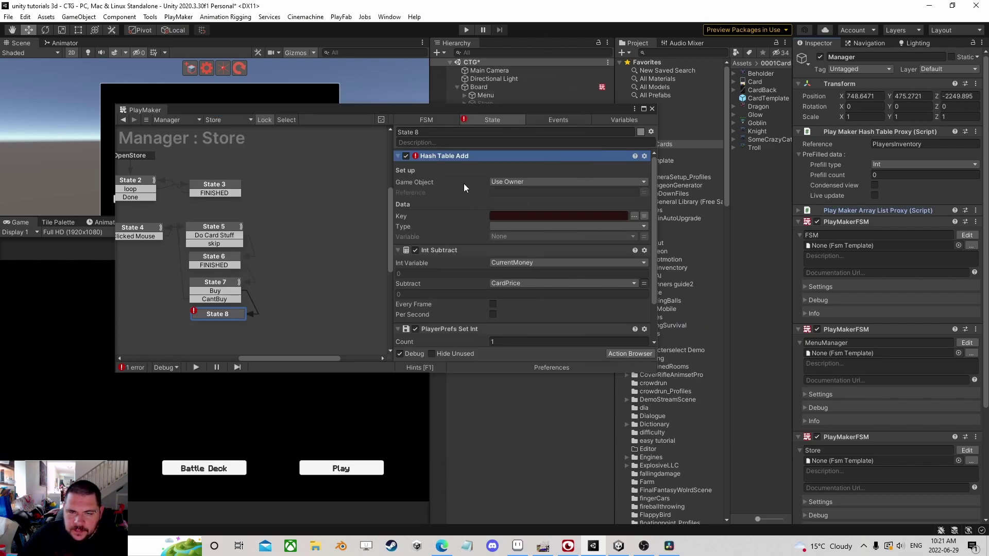
right_click(446, 156)
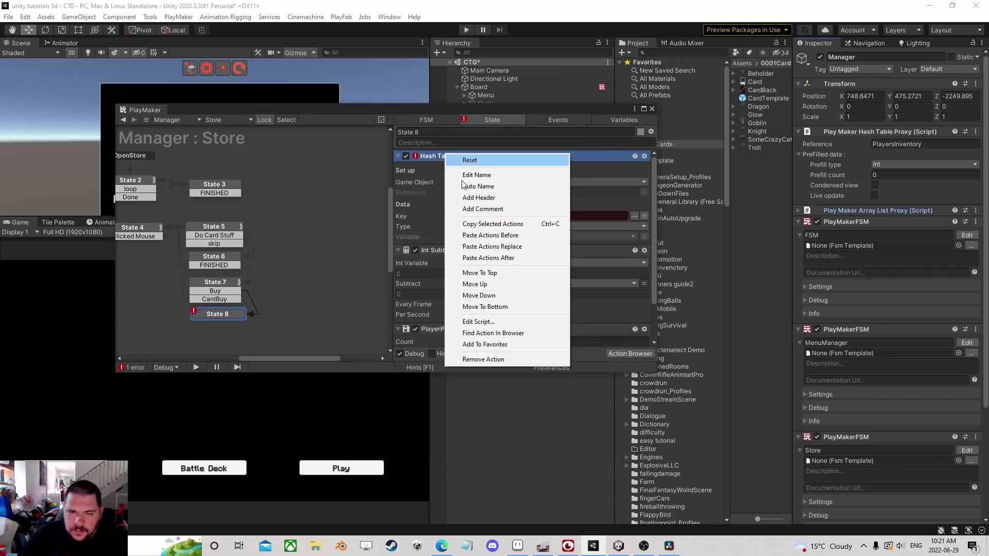
left_click(497, 304)
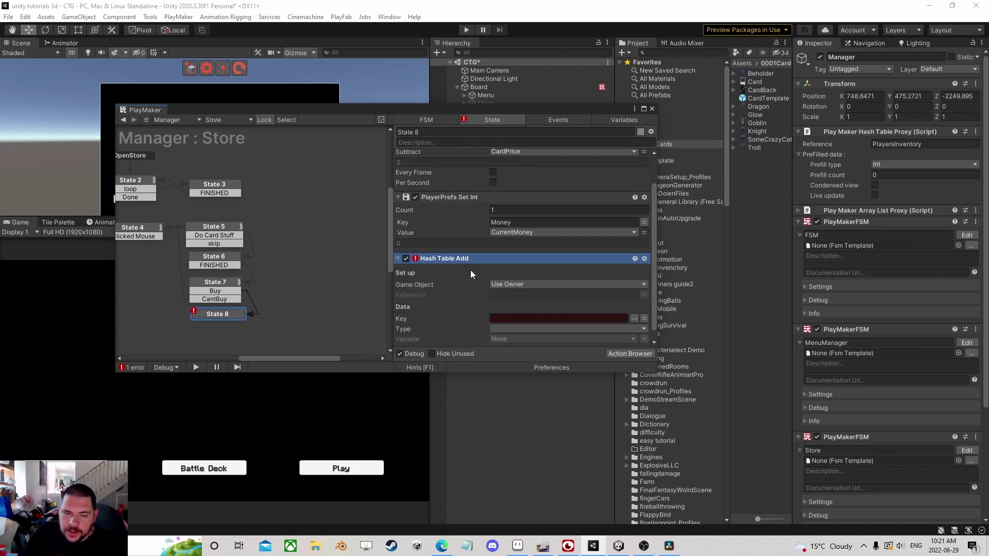
scroll(467, 274, "down", 1)
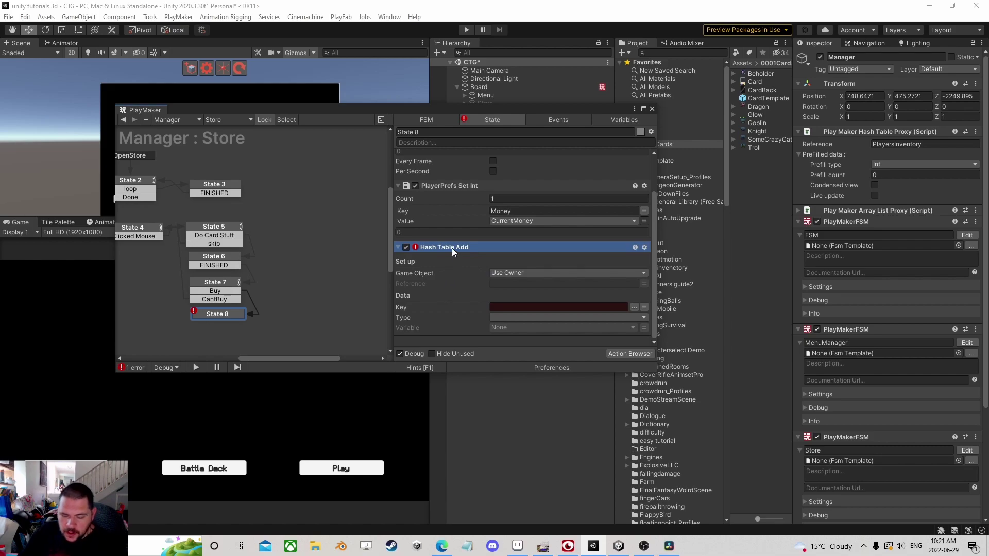
key("Delete")
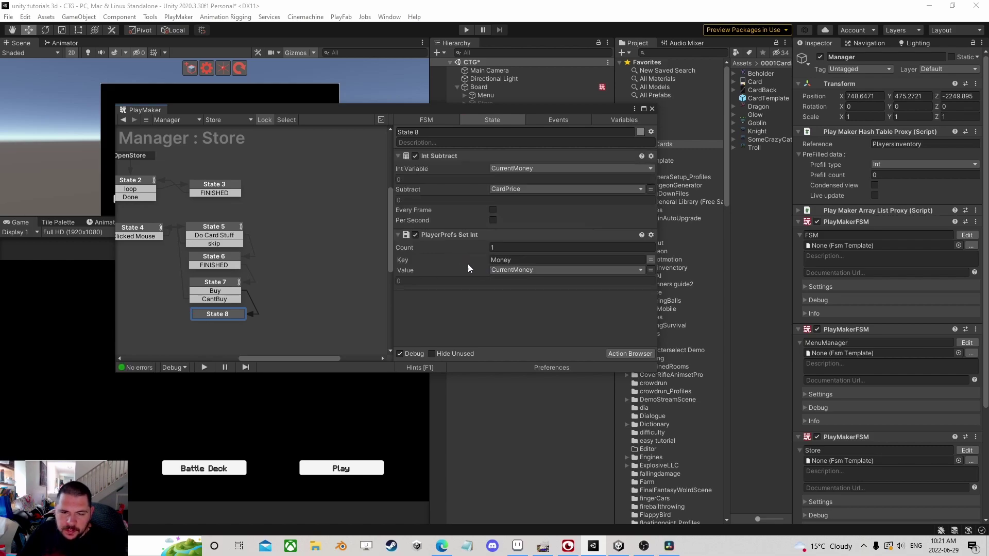
Add a Hash Table Get action to State 8 and place it below PlayerPrefs Set Int
left_click(622, 354)
type("ha")
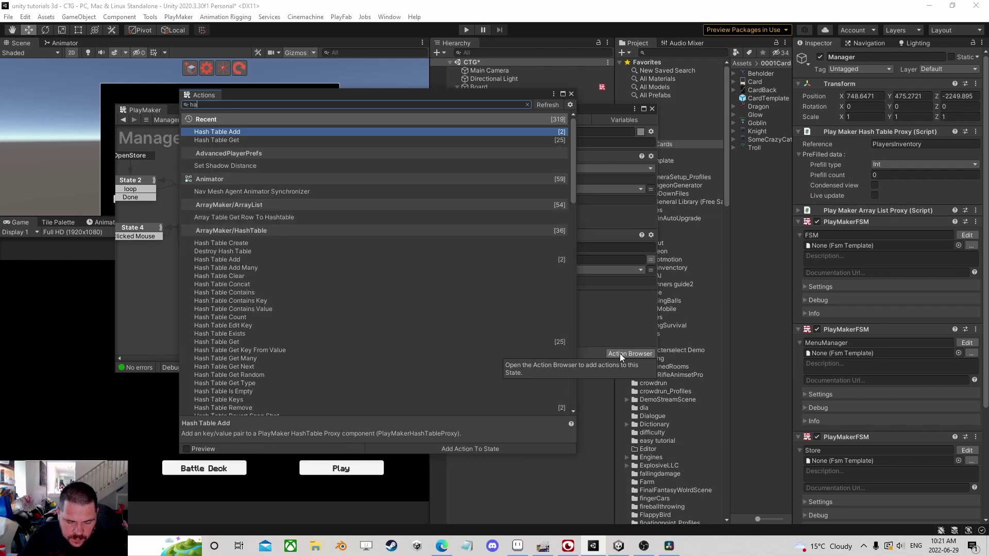
type("sh table")
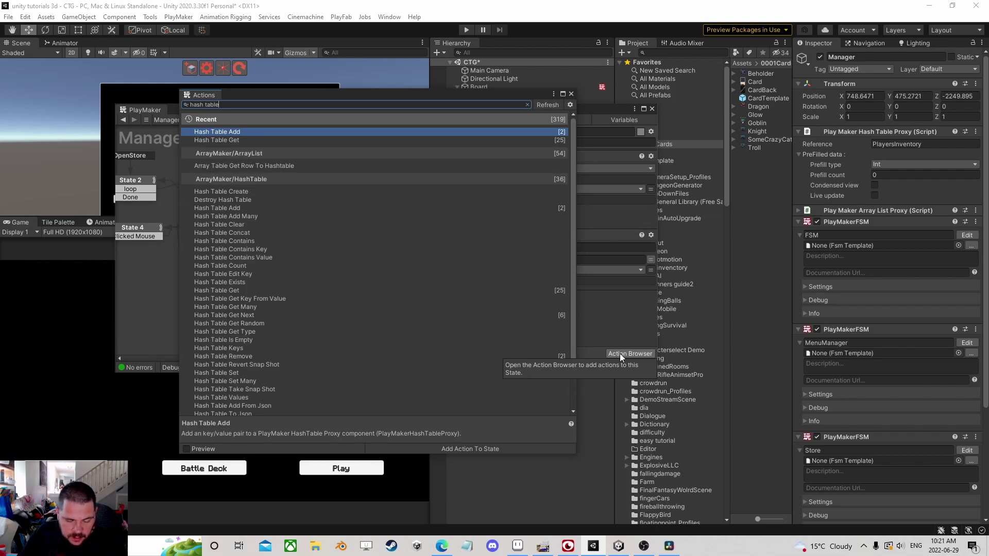
type(" get")
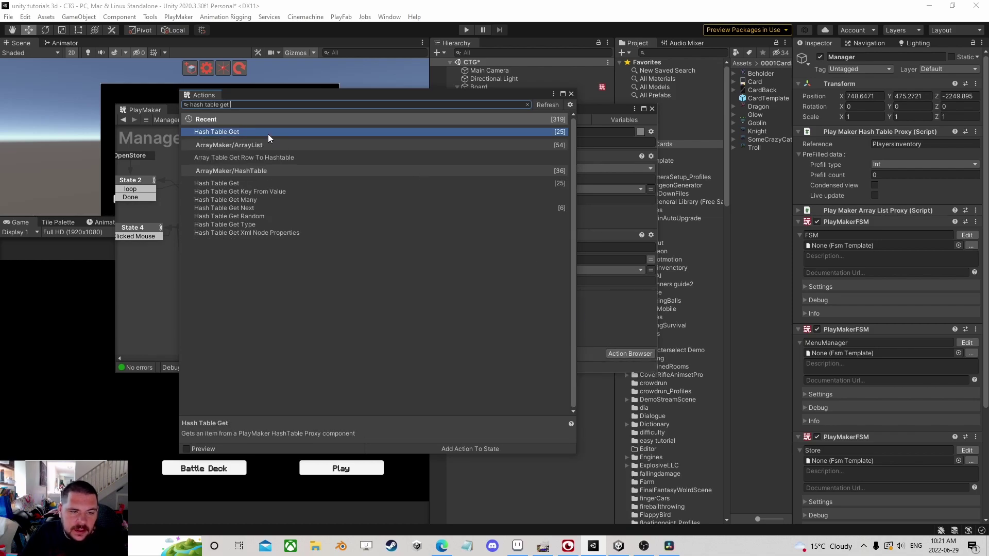
double_click(274, 133)
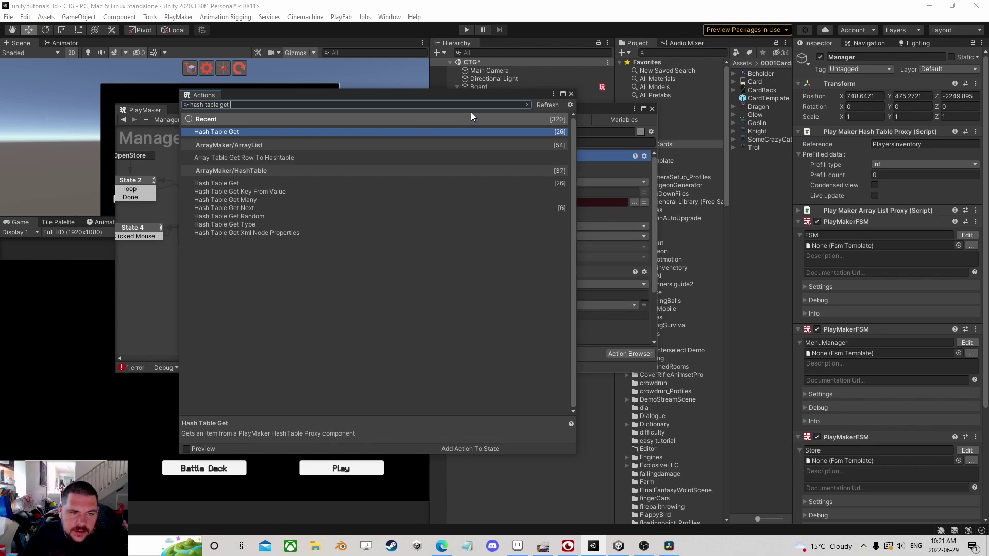
left_click(570, 94)
right_click(442, 156)
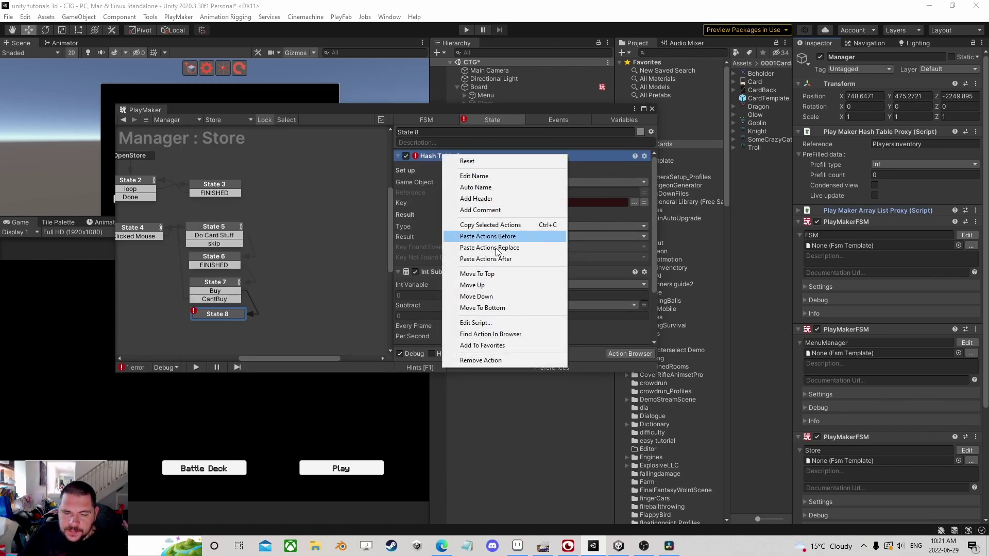
left_click(495, 309)
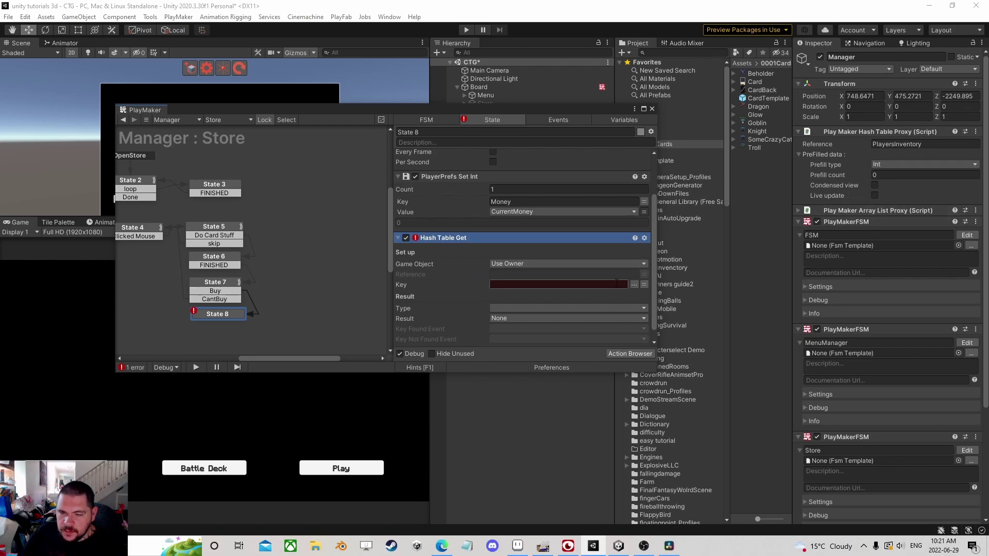
left_click(584, 263)
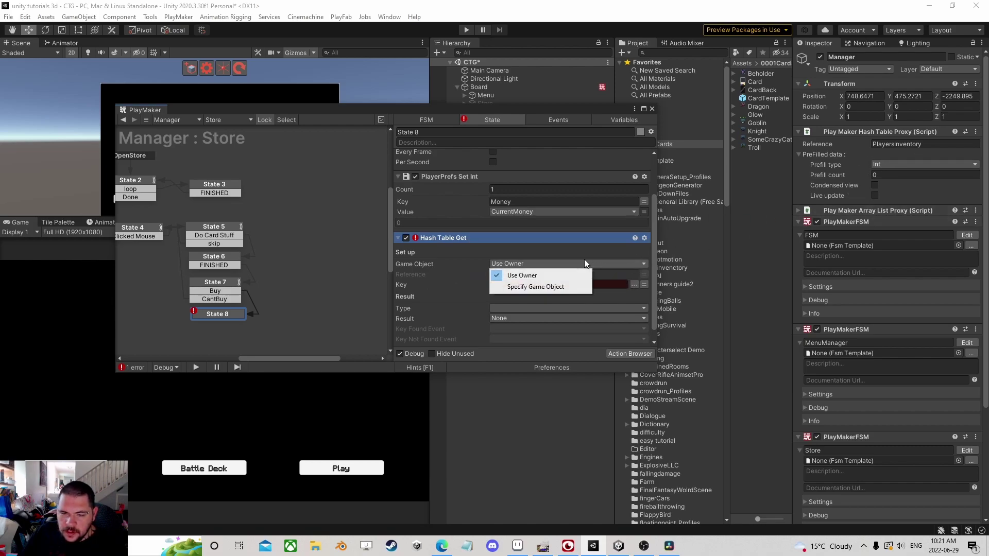
left_click(563, 111)
left_click(506, 264)
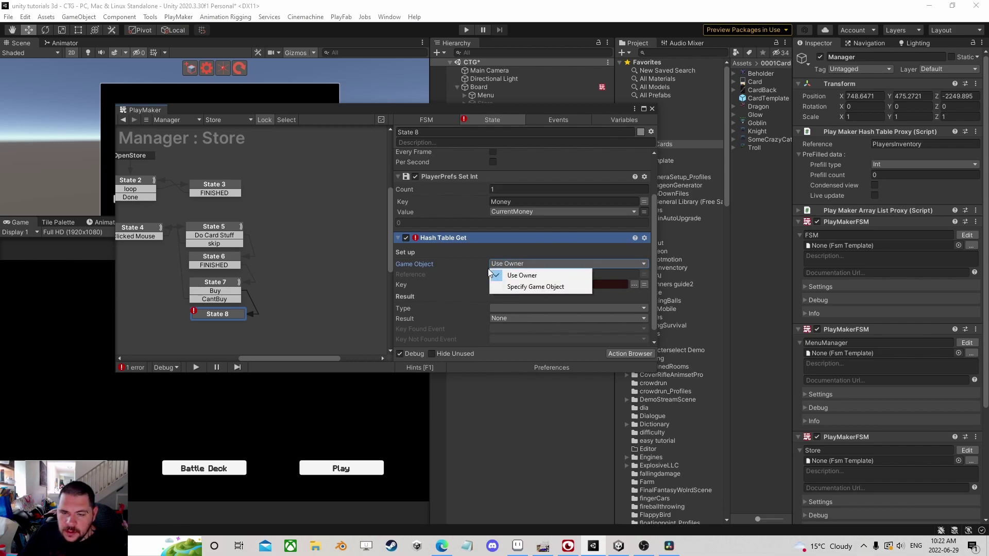
left_click(520, 287)
left_click(601, 265)
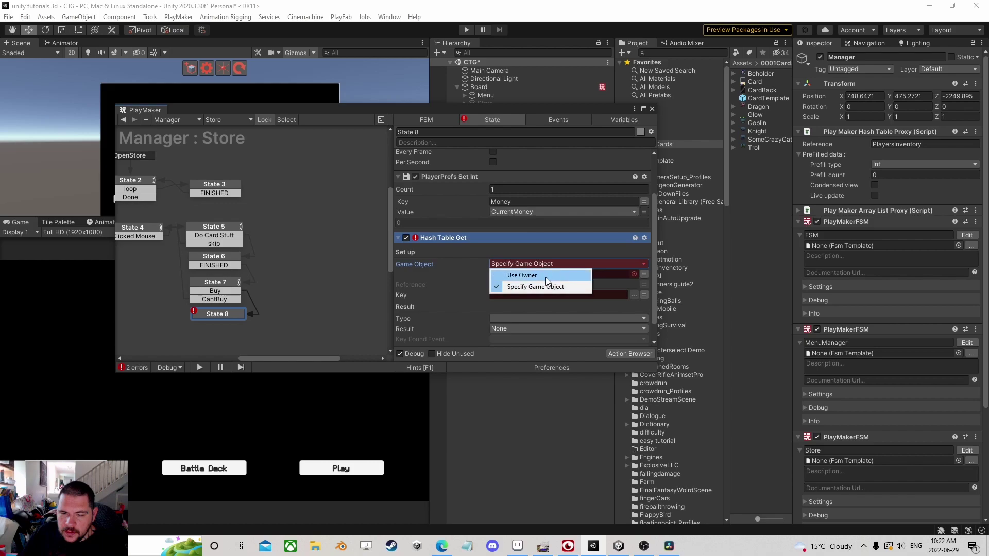
left_click(545, 277)
Copy the Manager's PlayersInventory reference into Hash Table Get and set the action's key to the CardName variable
left_click_drag(585, 109, 607, 159)
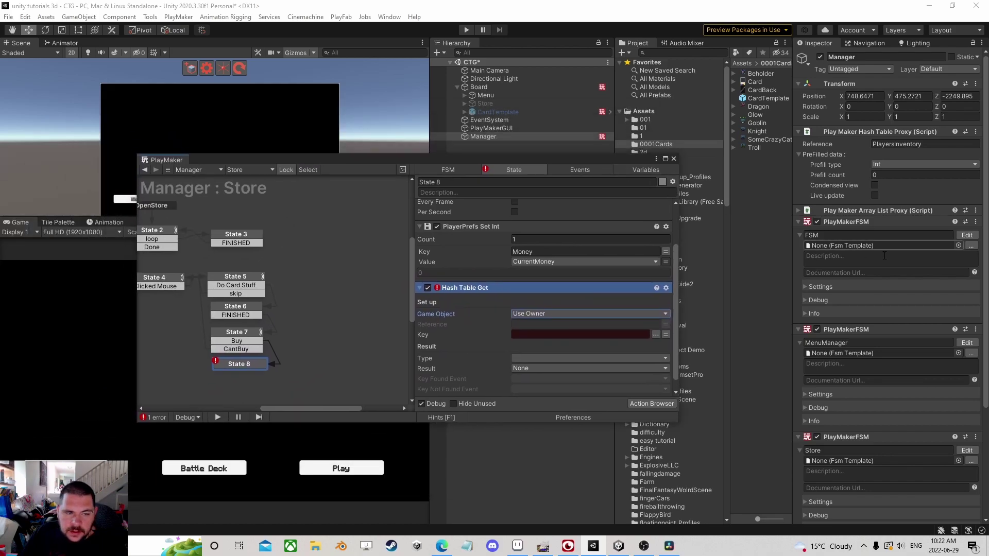
scroll(856, 388, "down", 3)
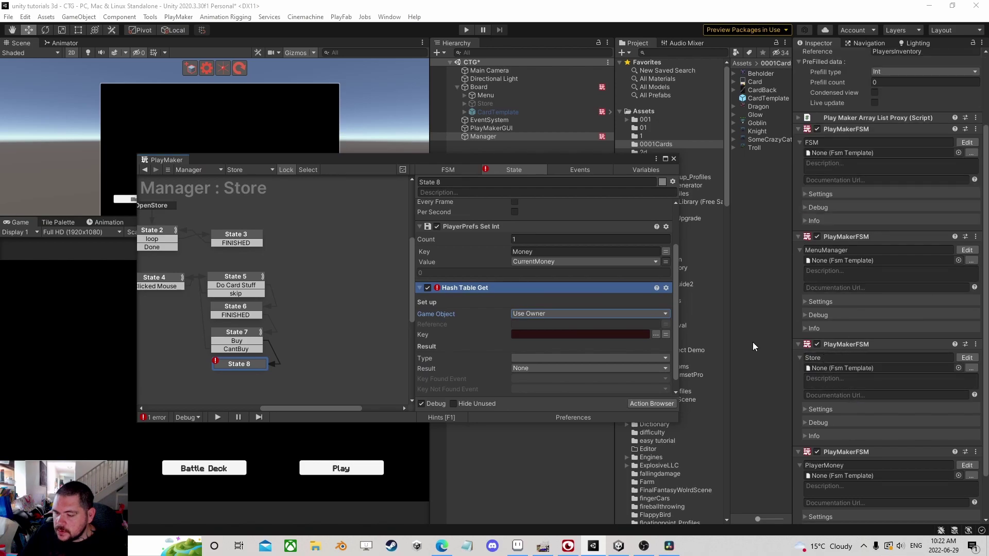
scroll(913, 259, "up", 3)
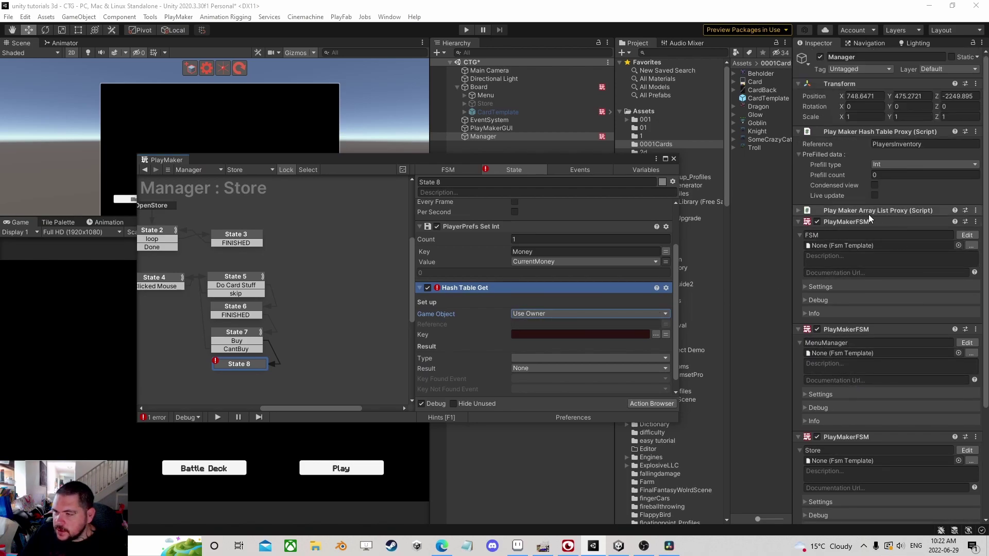
left_click(896, 144)
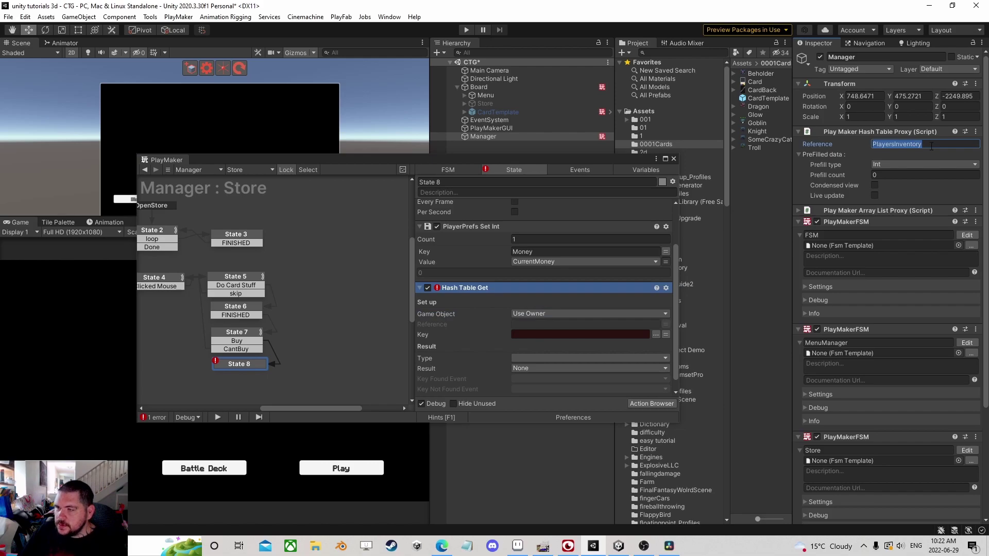
key("ctrl+c")
left_click(567, 324)
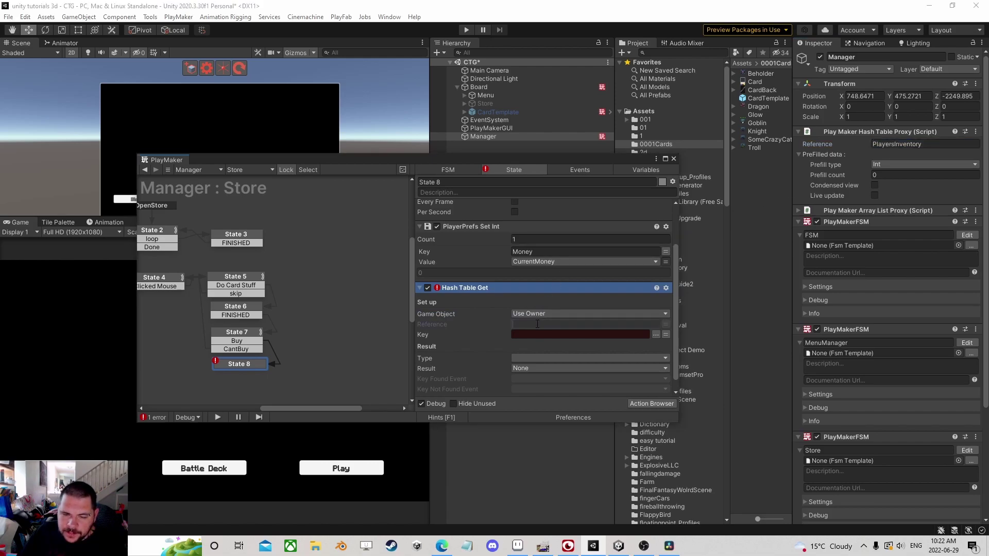
key("ctrl+v")
left_click(665, 335)
left_click(612, 335)
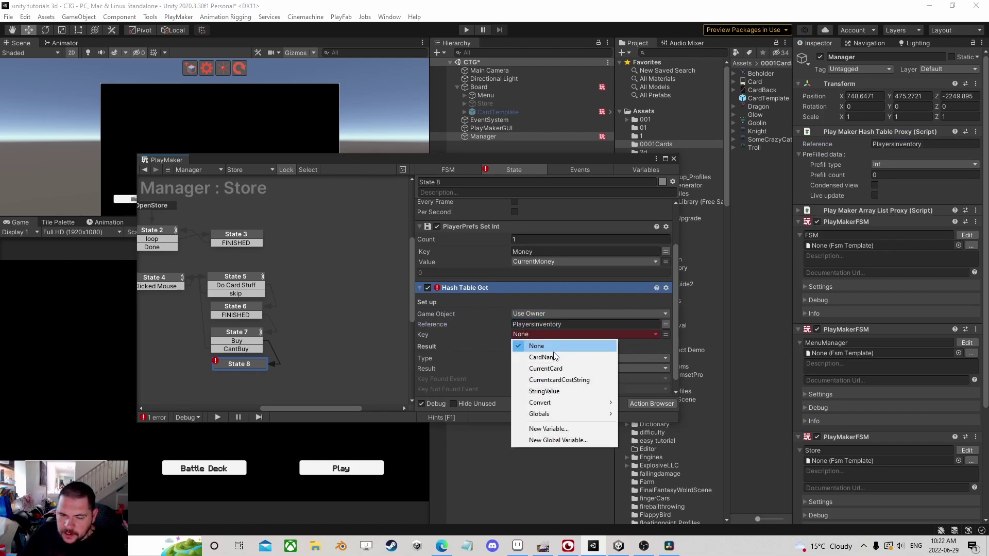
left_click(545, 357)
Set the Hash Table Get result type to Int and store the result in a new variable named CurrentCardAmount
scroll(535, 347, "down", 1)
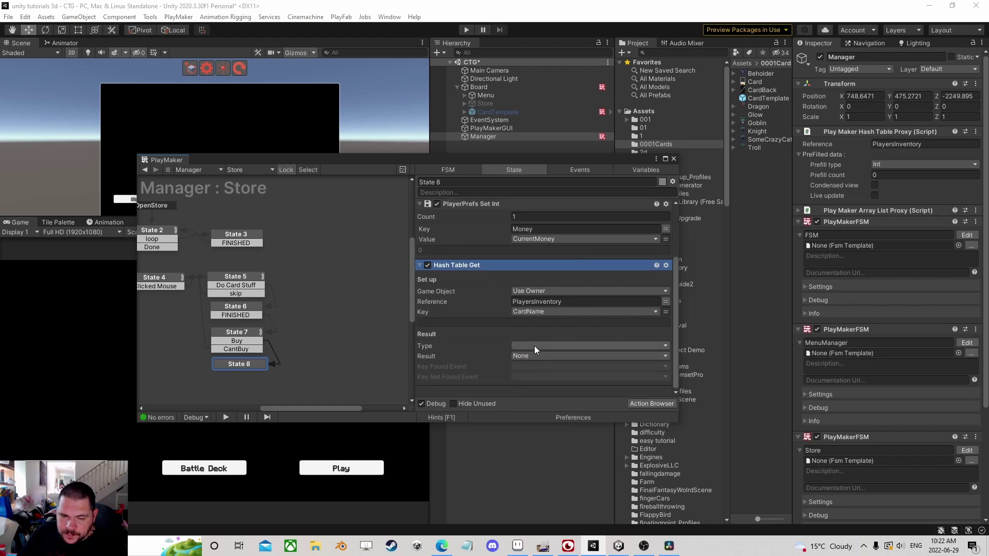
left_click(527, 348)
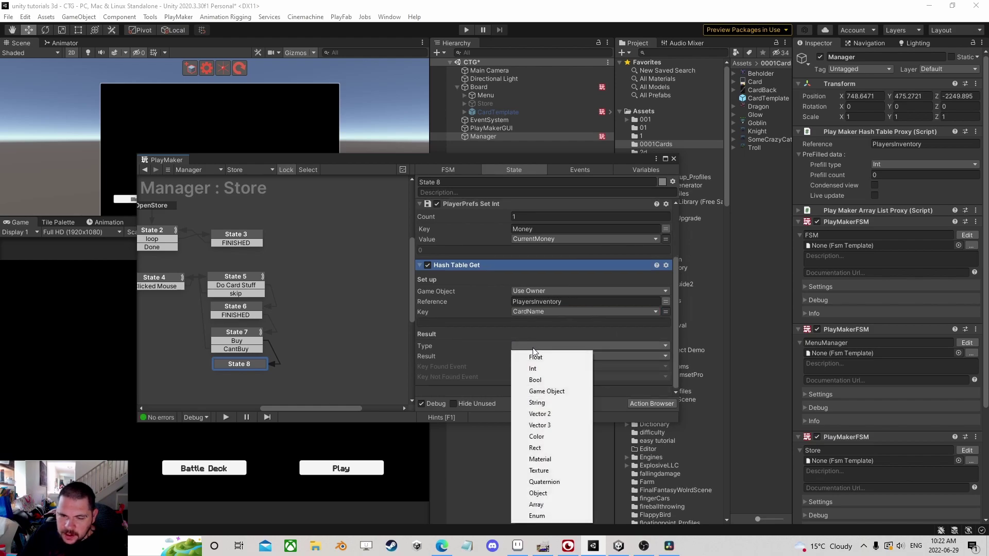
left_click(538, 367)
left_click(539, 356)
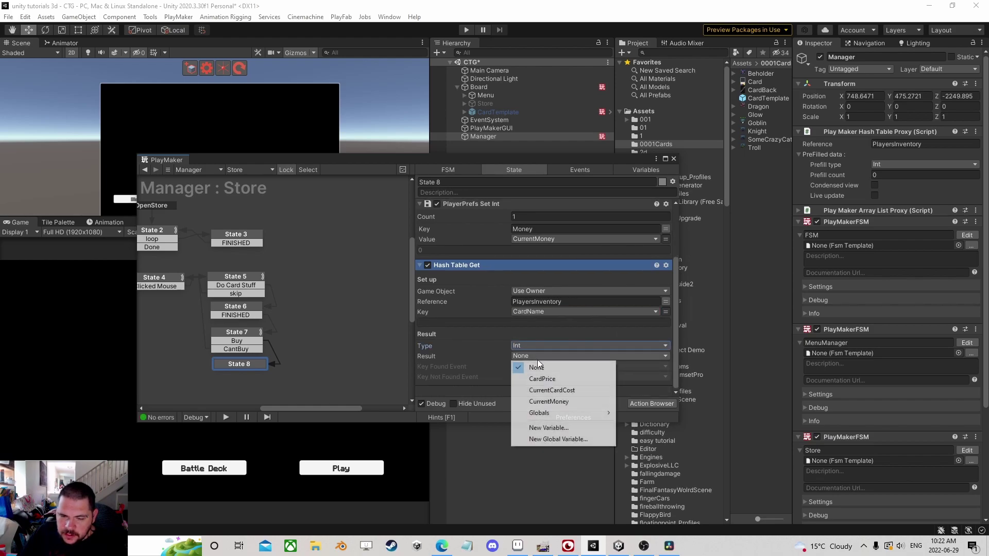
left_click(543, 429)
type("Current")
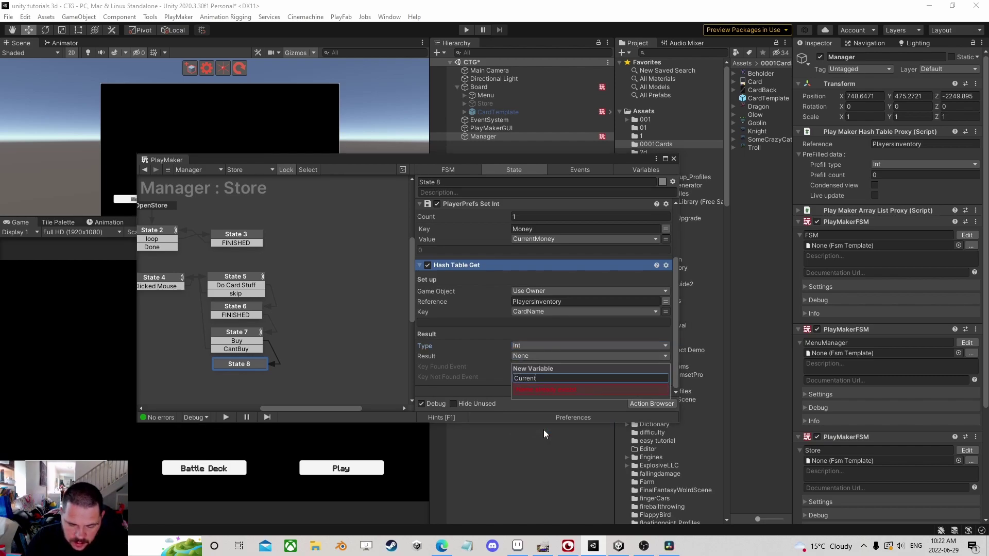
type("CardCount")
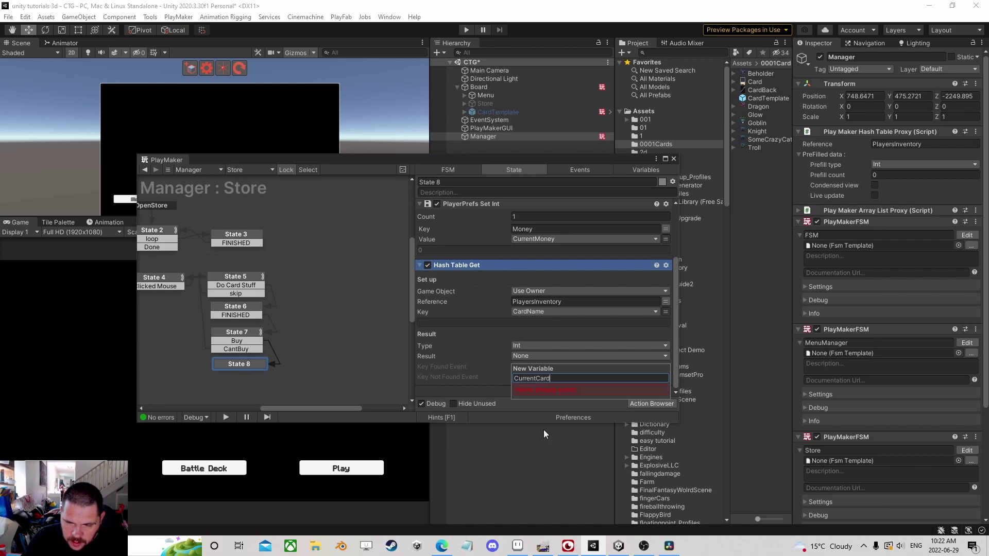
key("Return")
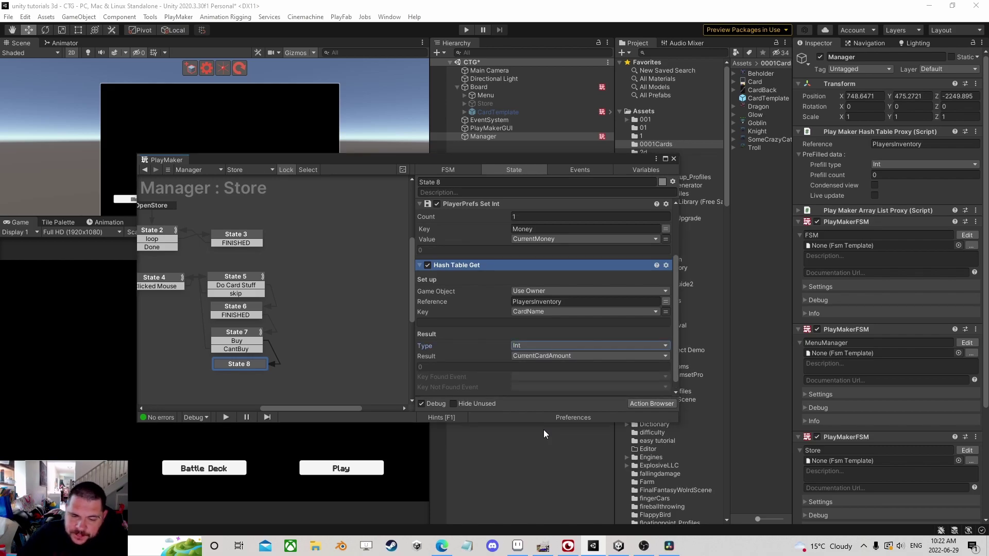
Create an Add To It event as the action's Key Found Event and add its transition to State 8
left_click_drag(471, 160, 467, 90)
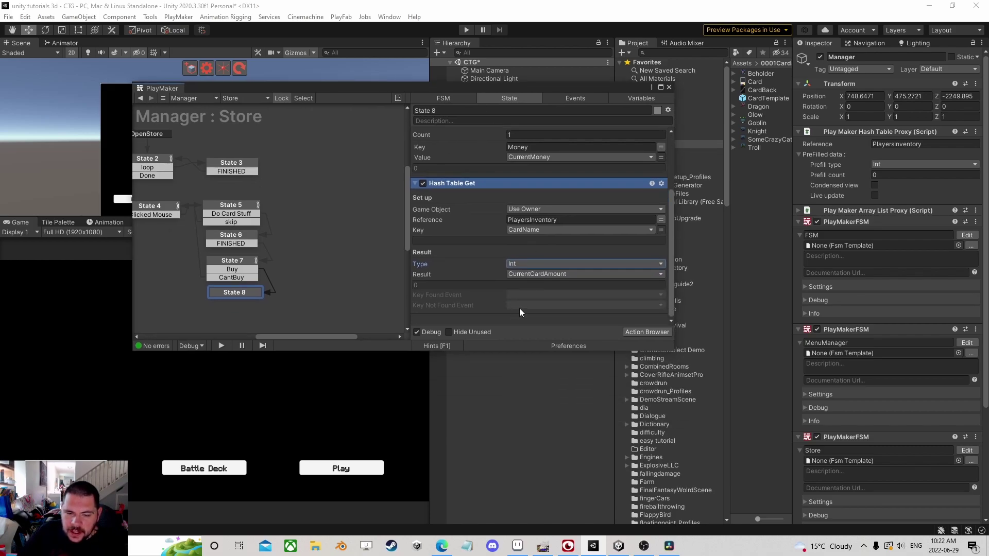
left_click(532, 304)
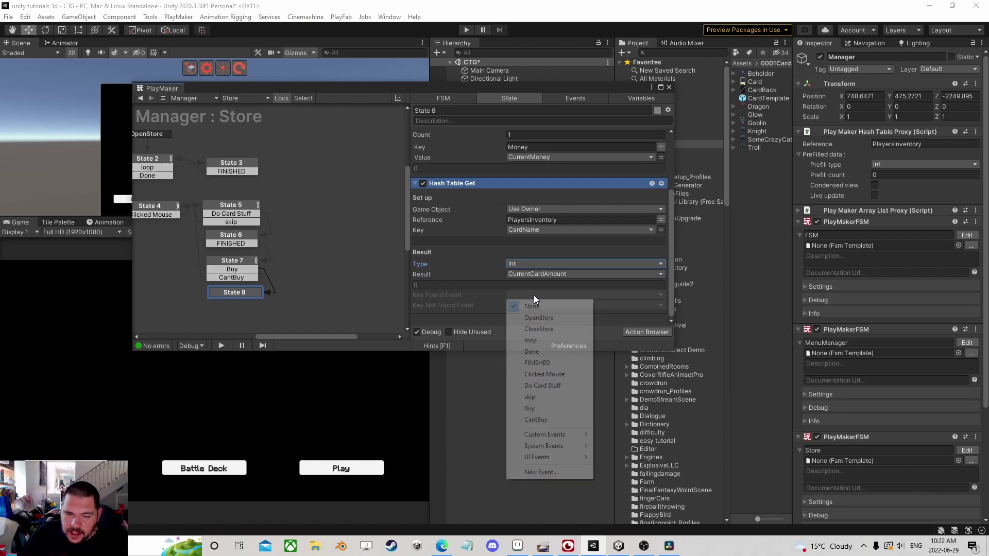
left_click(551, 470)
type("Add T")
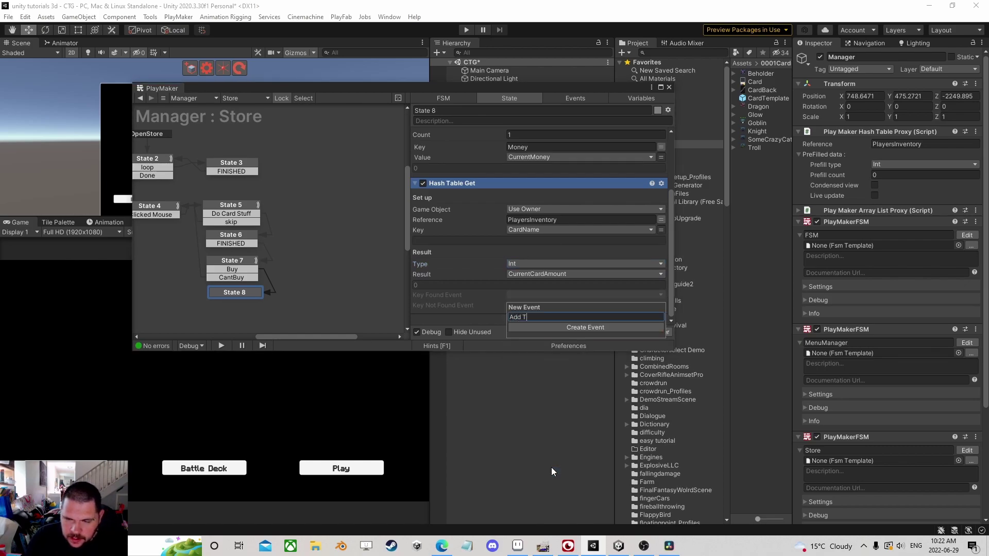
type("o It")
key("Return")
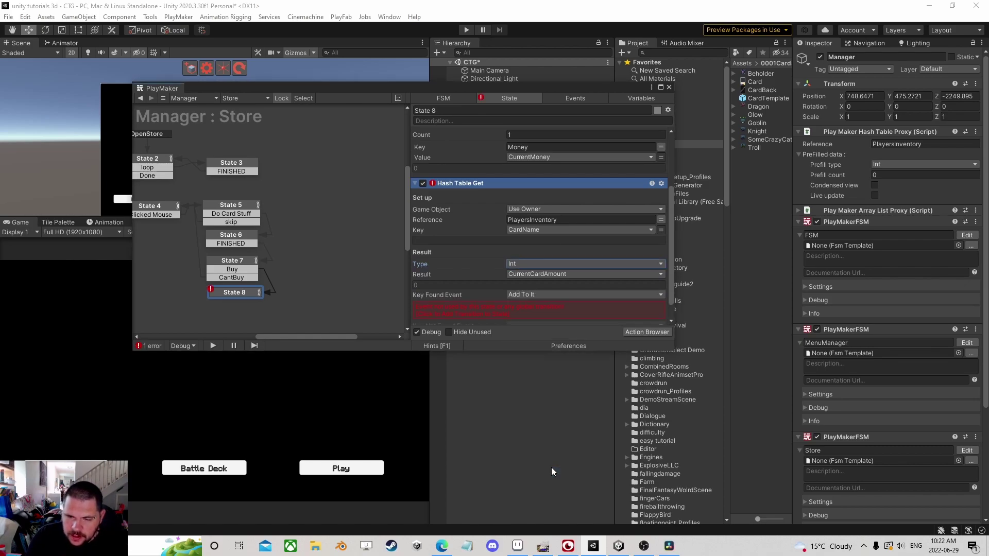
left_click(518, 309)
Create a New Card event as the Key Not Found Event and link its transition from State 8 to a new State 9
left_click(520, 305)
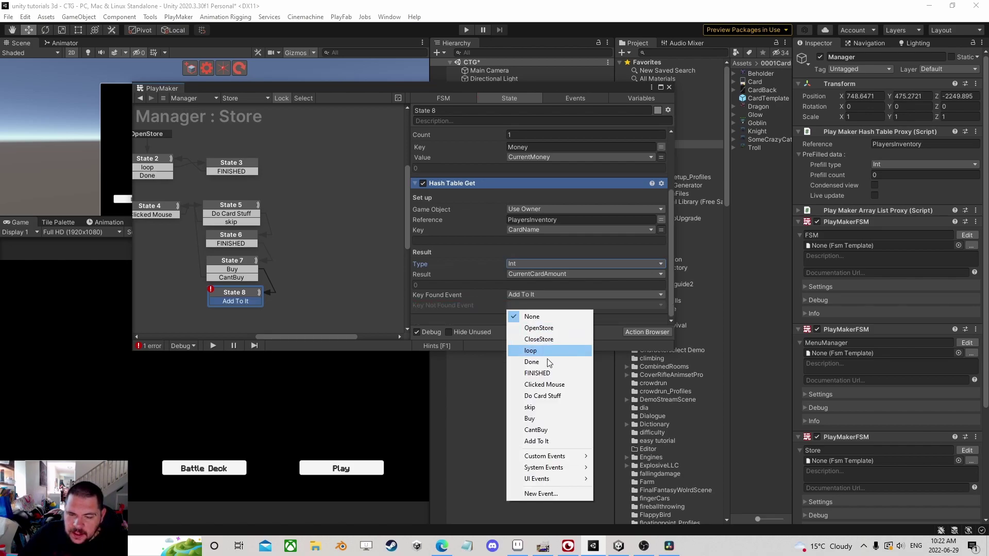
left_click(540, 490)
type("New Card")
key("Return")
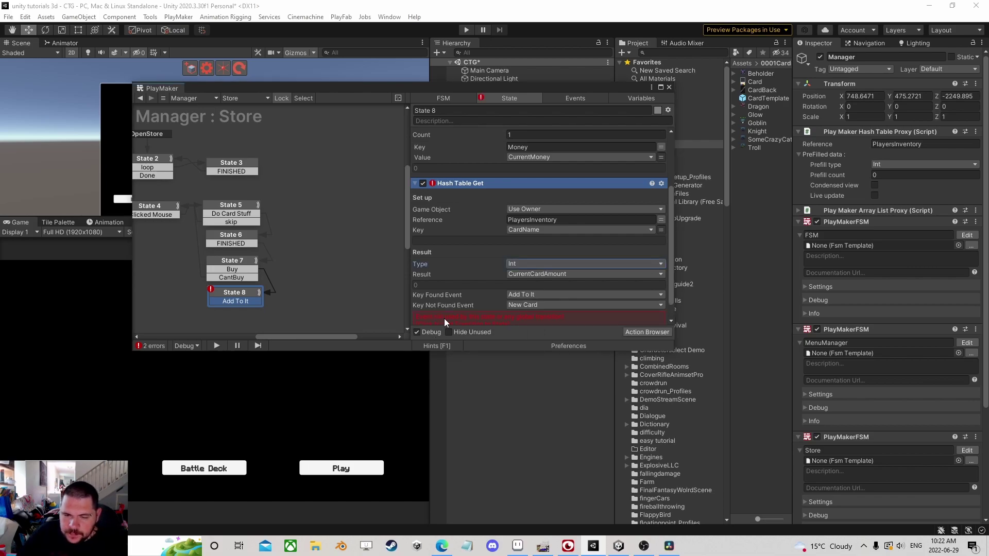
left_click_drag(252, 311, 304, 321)
middle_click_drag(304, 321, 277, 227)
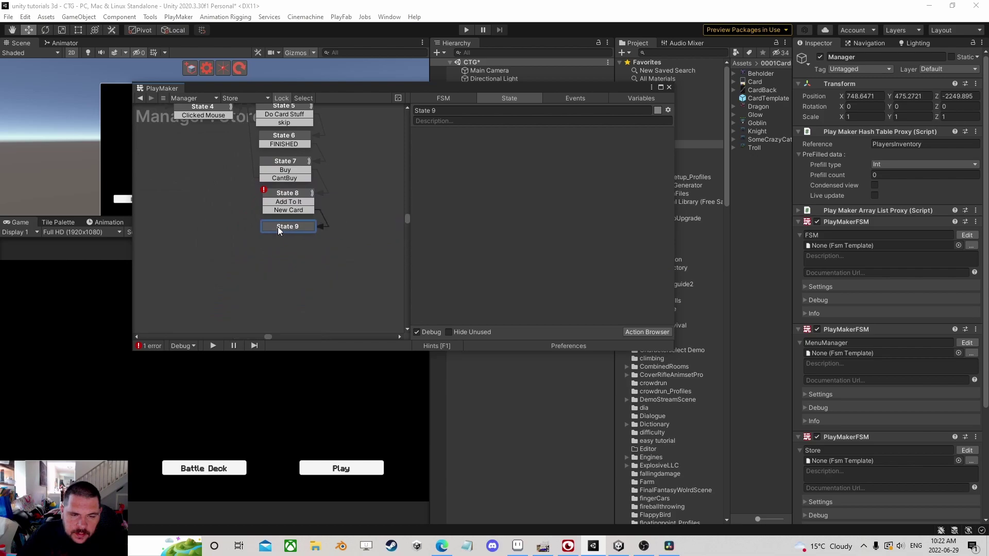
Add a Hash Table Add action to State 9
left_click(644, 332)
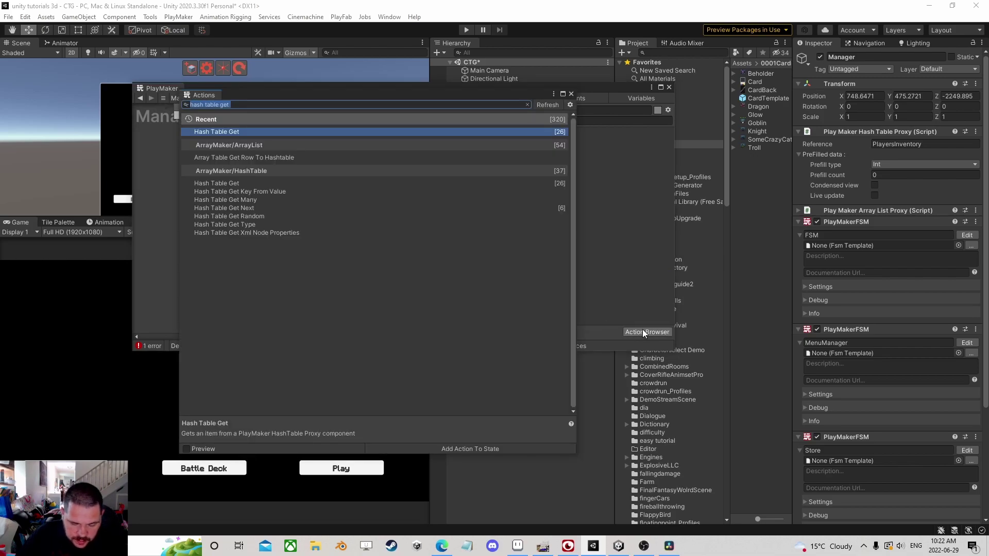
type("ha")
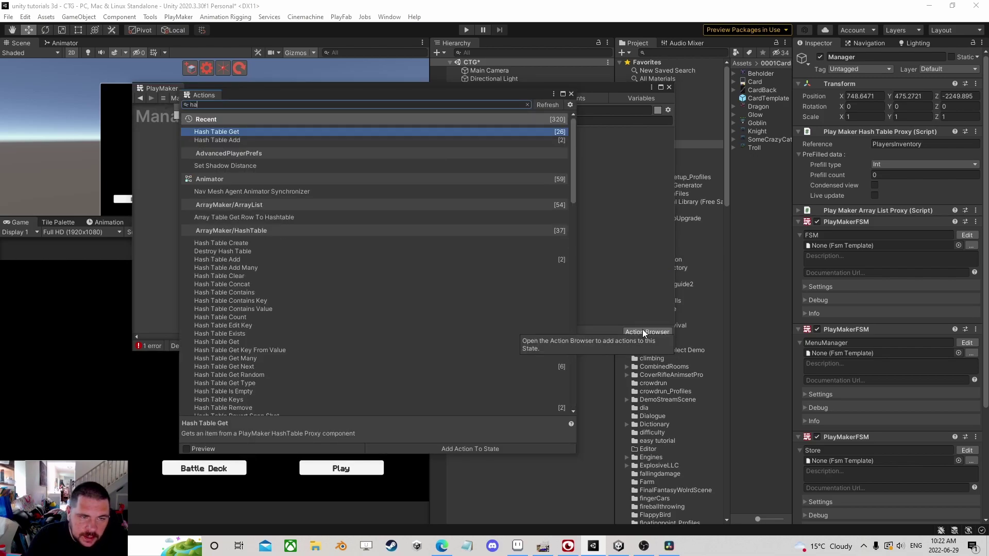
key("Down")
key("Return")
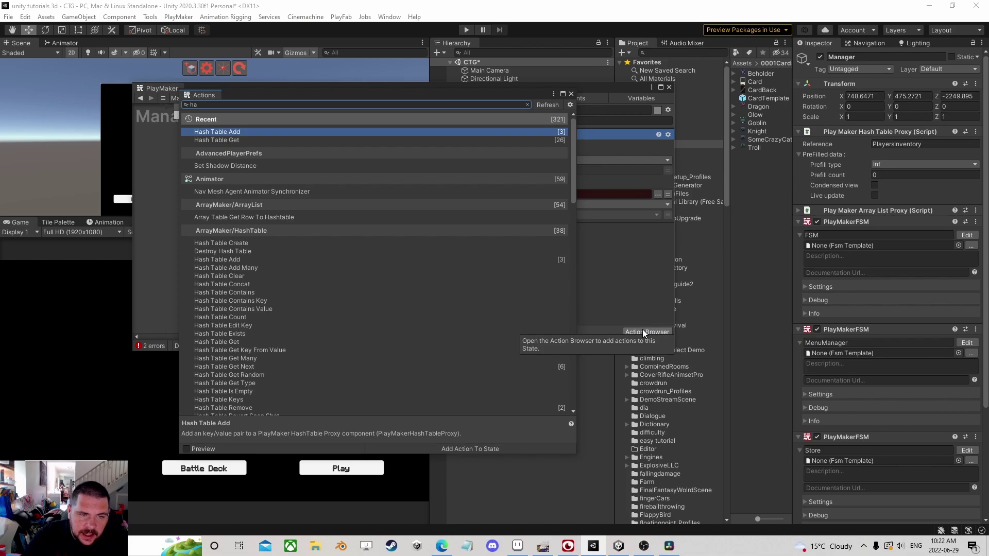
left_click(571, 94)
Copy the Manager's PlayersInventory reference into Hash Table Add and set the action's key to the CardName variable
left_click(942, 145)
key("ctrl+c")
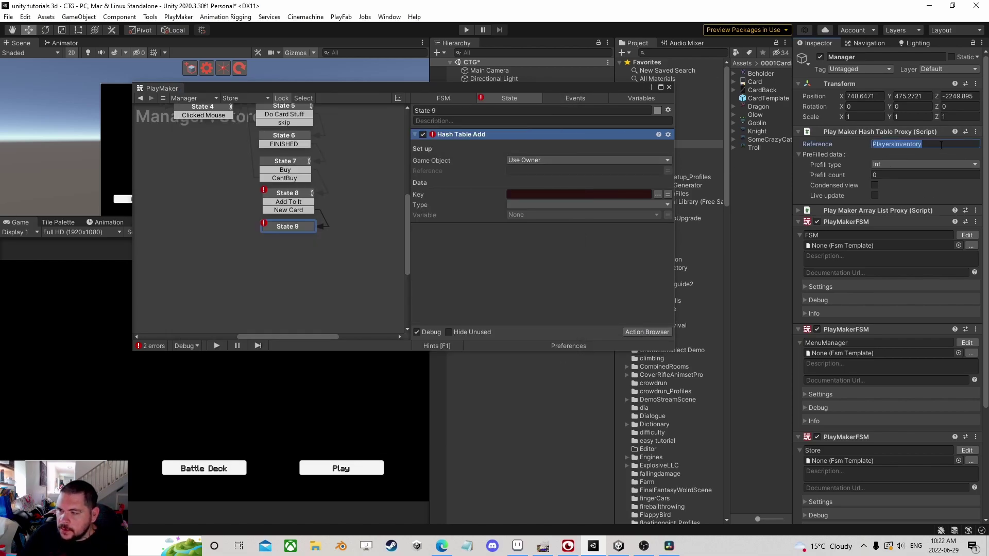
left_click(584, 171)
key("ctrl+v")
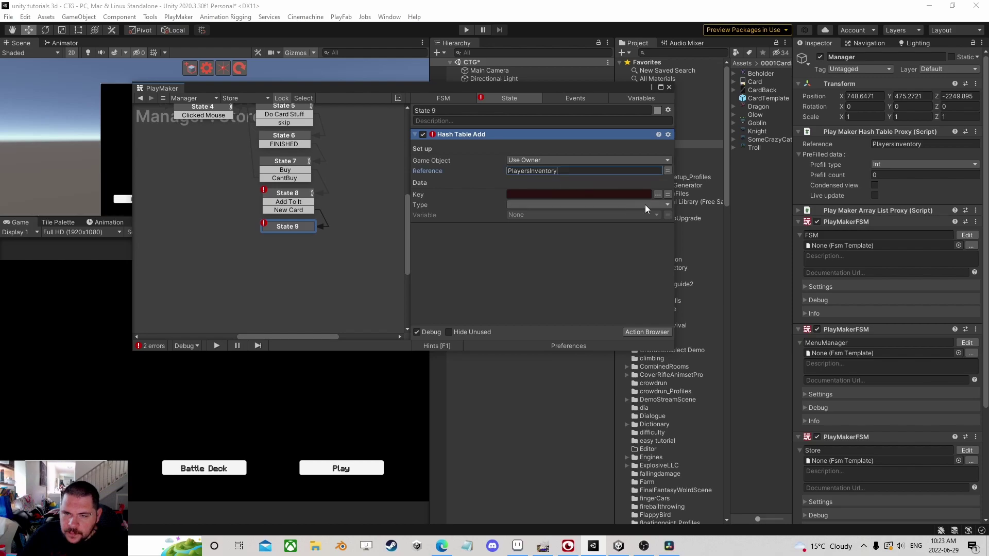
left_click(657, 194)
left_click(642, 230)
left_click(668, 197)
left_click(541, 225)
left_click(592, 214)
left_click(564, 216)
left_click(561, 215)
left_click(552, 217)
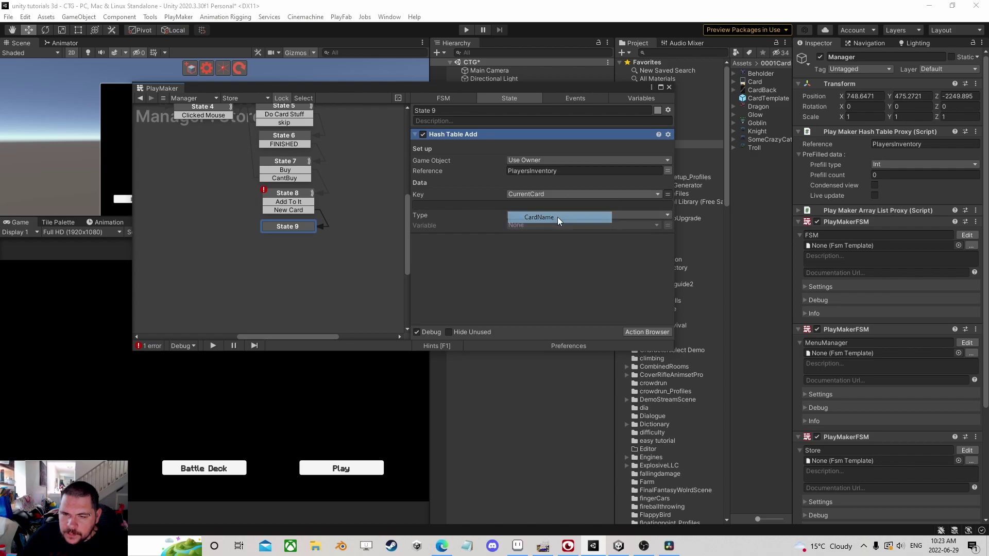
Set the Hash Table Add data type to Int with a value of 1
left_click(529, 215)
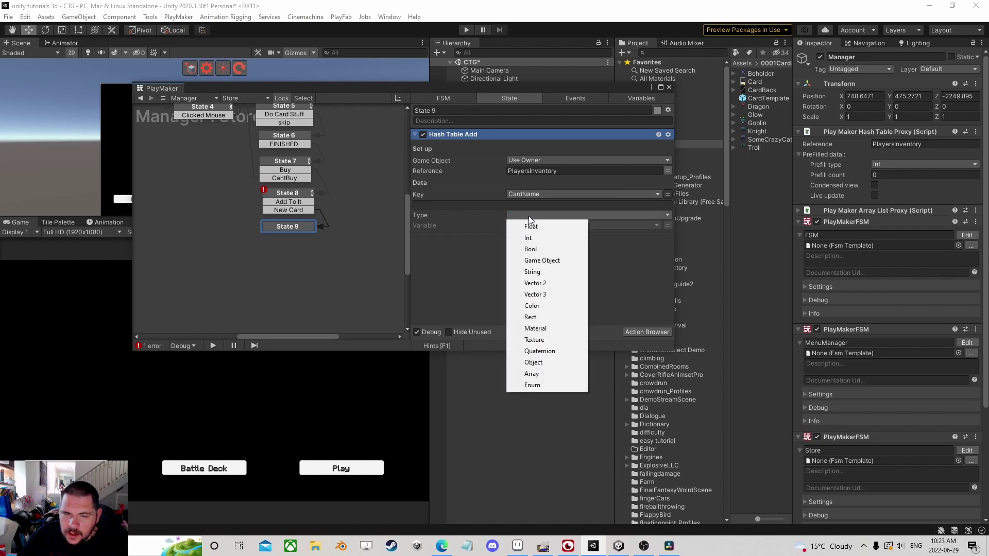
left_click(531, 238)
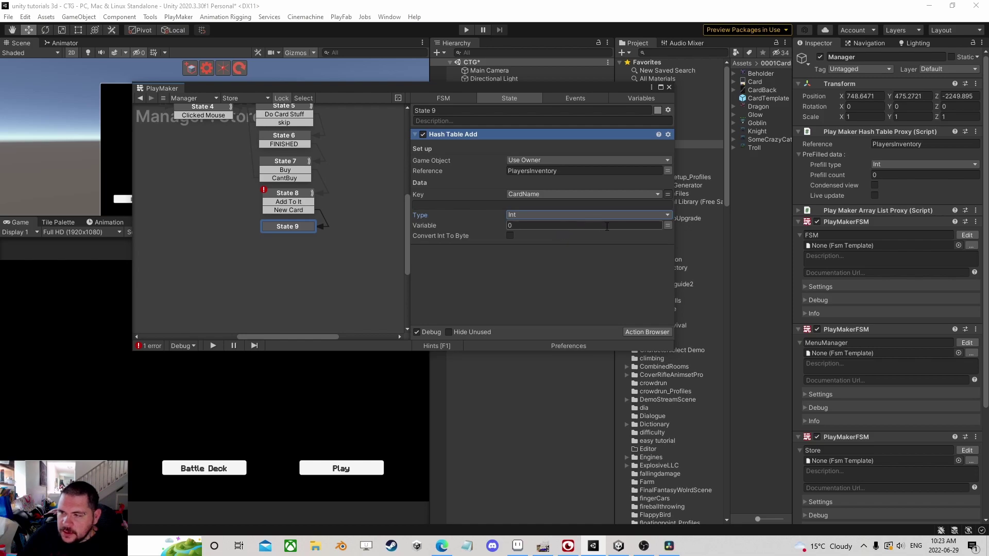
left_click(535, 225)
type("1")
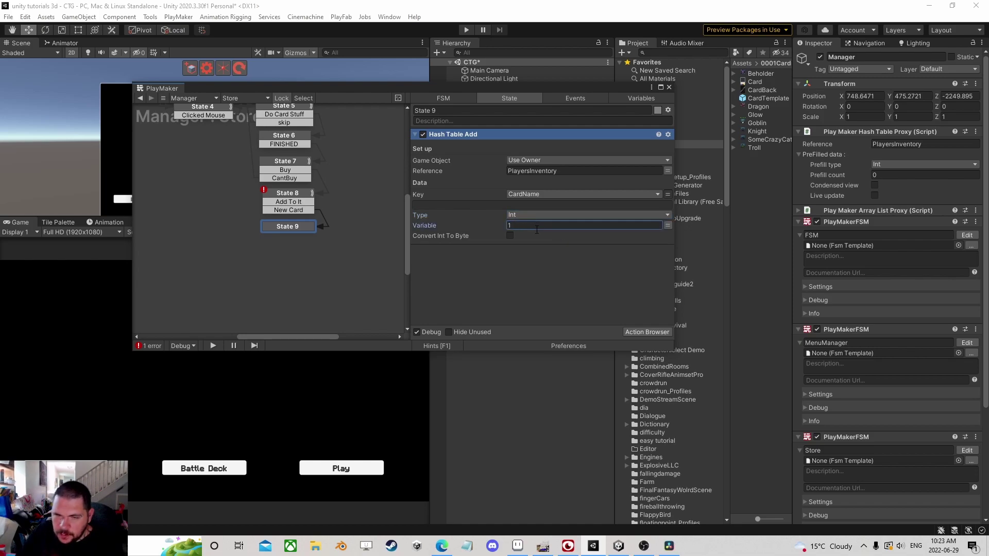
Add a FINISHED transition to State 9 and link it back to State 4
middle_click_drag(365, 212, 339, 264)
right_click(314, 283)
left_click_drag(311, 292, 216, 168)
middle_click_drag(339, 255, 251, 252)
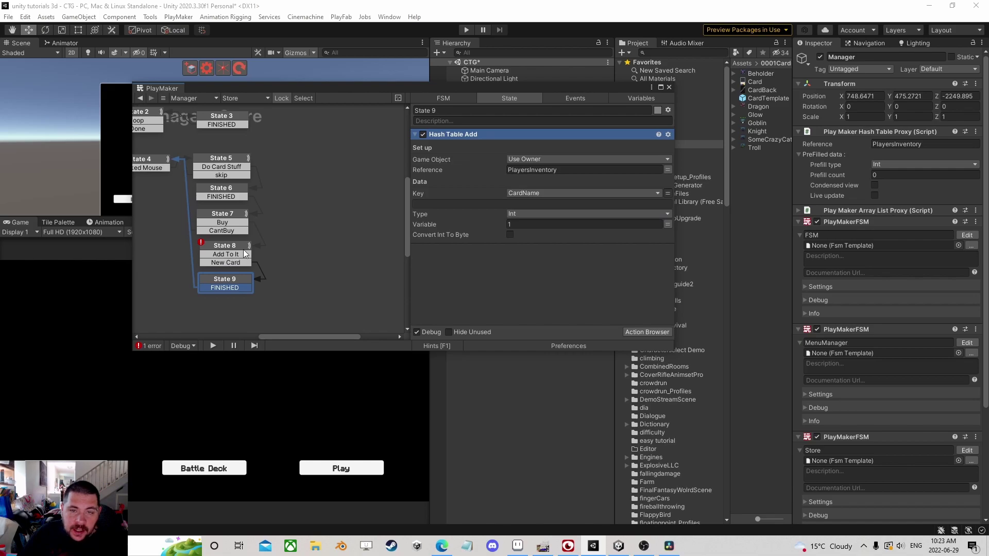
Link State 8's Add To It transition to a new State 10 placed beside it
left_click(236, 254)
left_click_drag(237, 255, 294, 255)
left_click(228, 248)
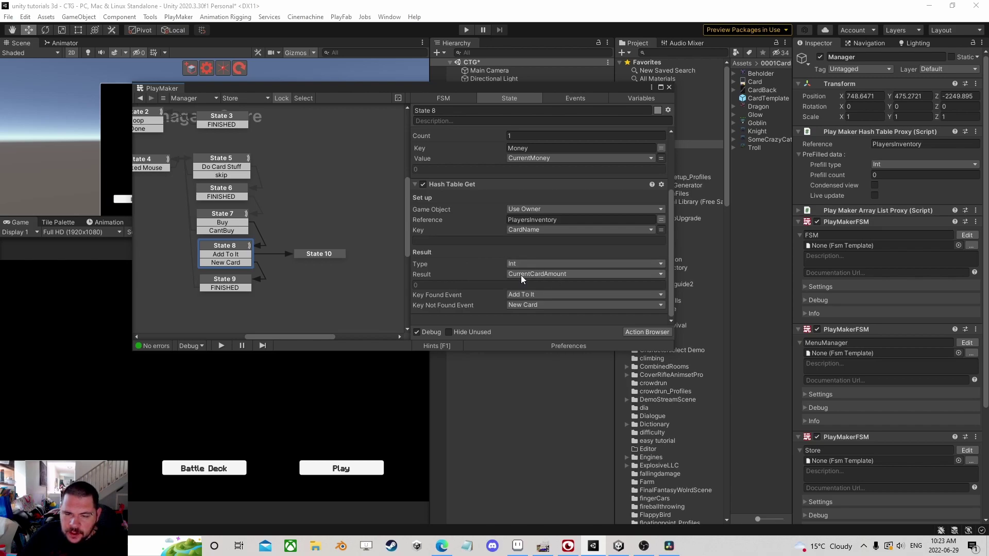
Add an Int Add action to State 10 that adds 1 to the CurrentCardAmount variable
left_click(304, 253)
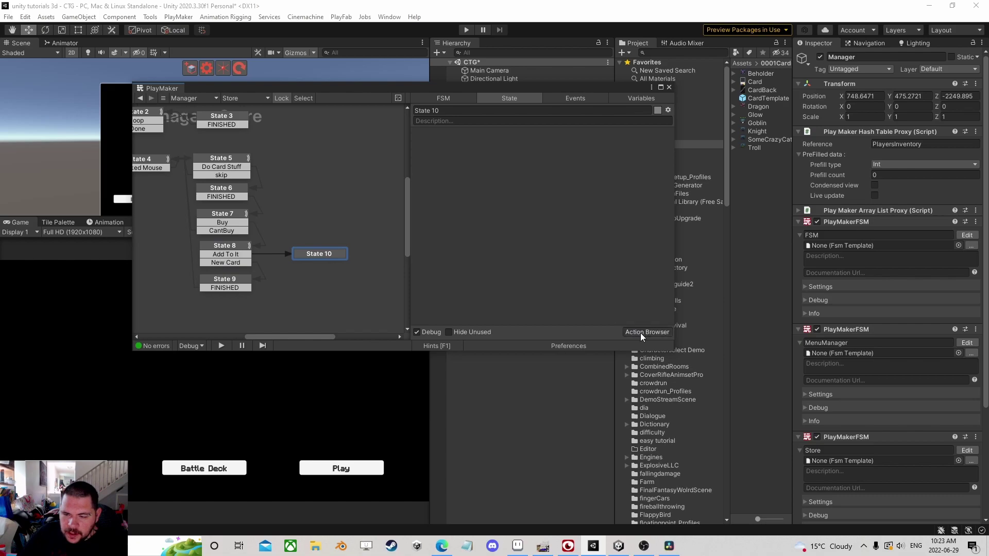
left_click(644, 333)
type("int add")
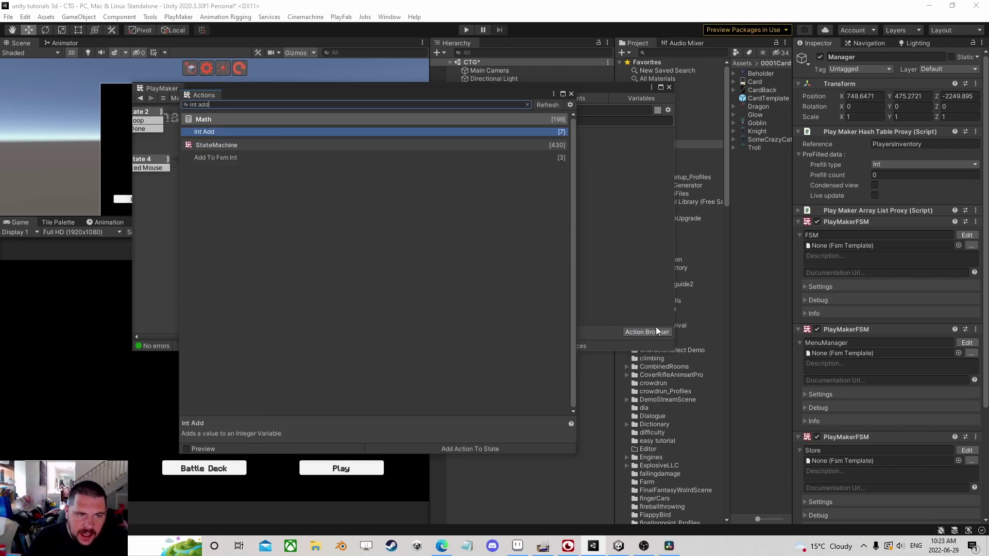
key("Return")
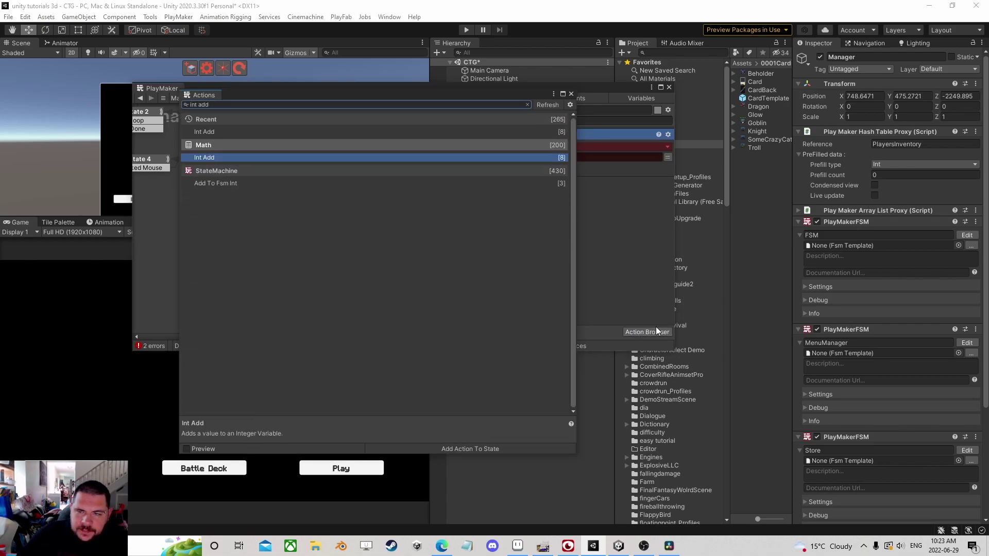
left_click(571, 94)
left_click(569, 146)
left_click(551, 181)
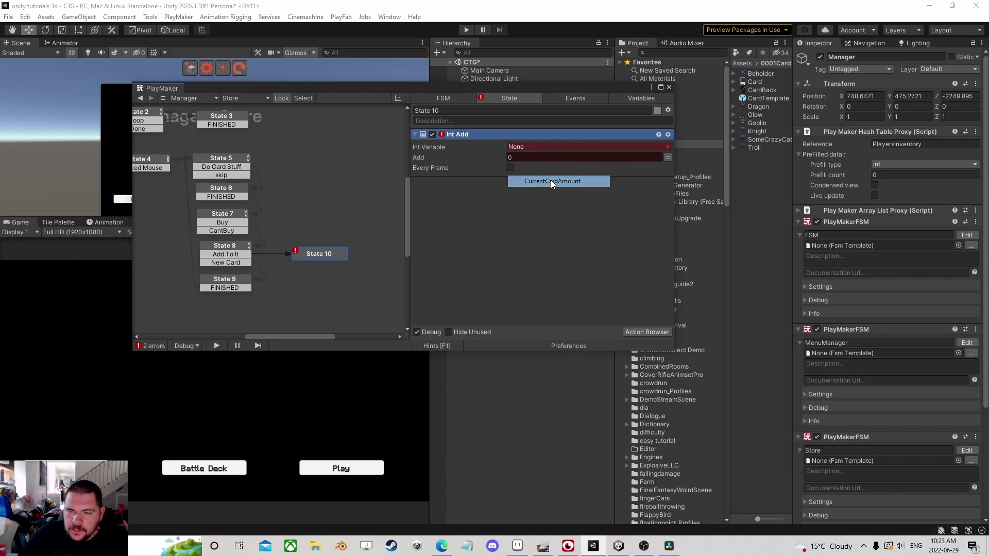
left_click(528, 167)
type("1")
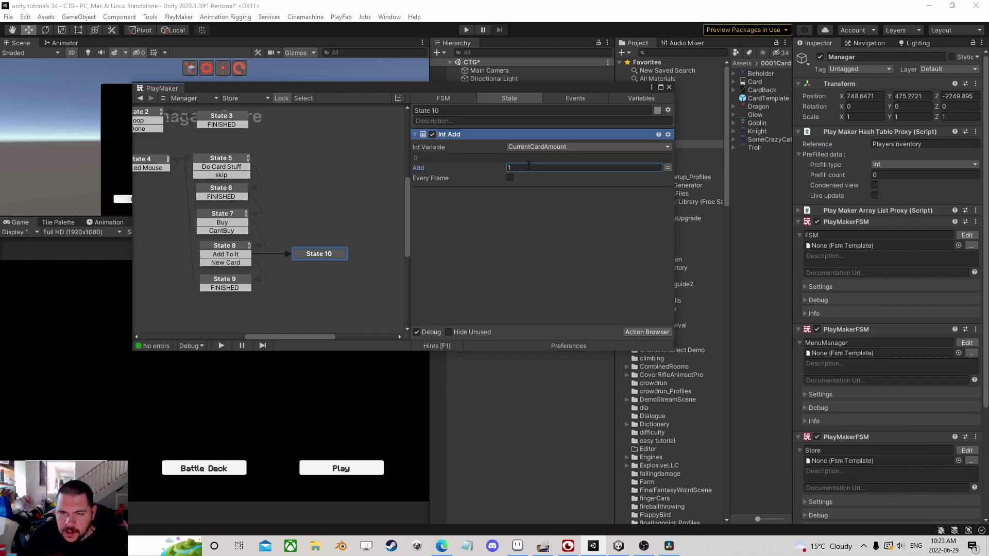
Add a Hash Table Set action to State 10 and place it below Int Add
left_click(654, 328)
type("hash tab")
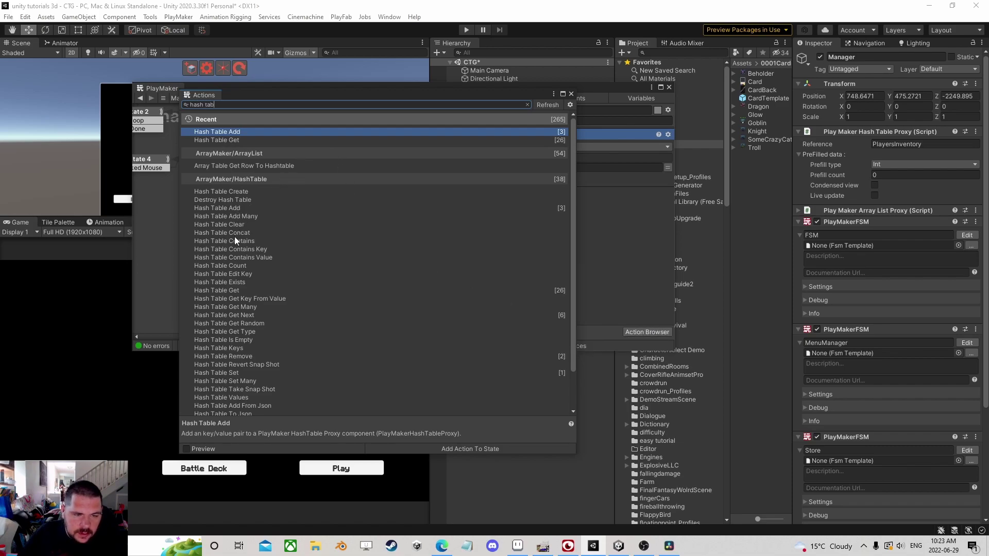
scroll(239, 362, "down", 3)
double_click(236, 327)
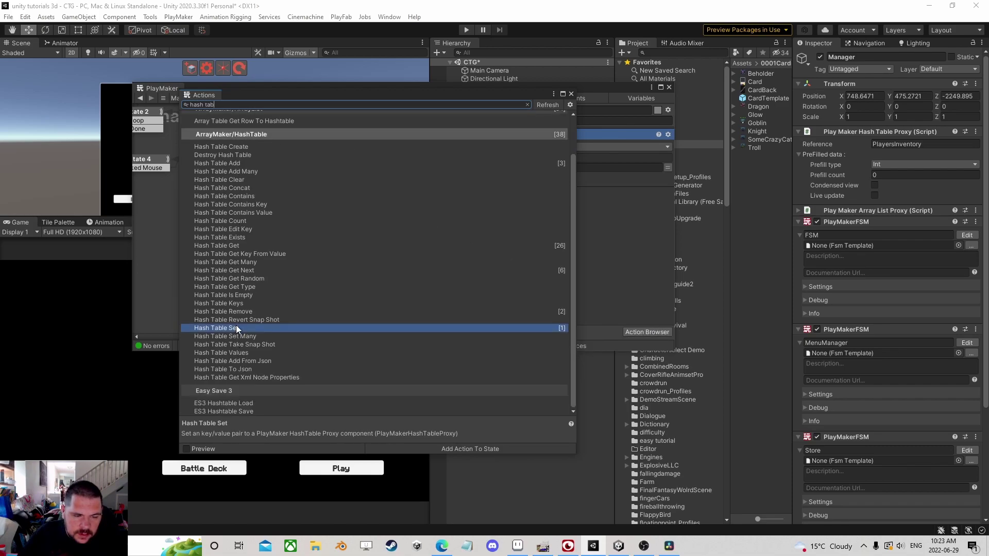
left_click(571, 95)
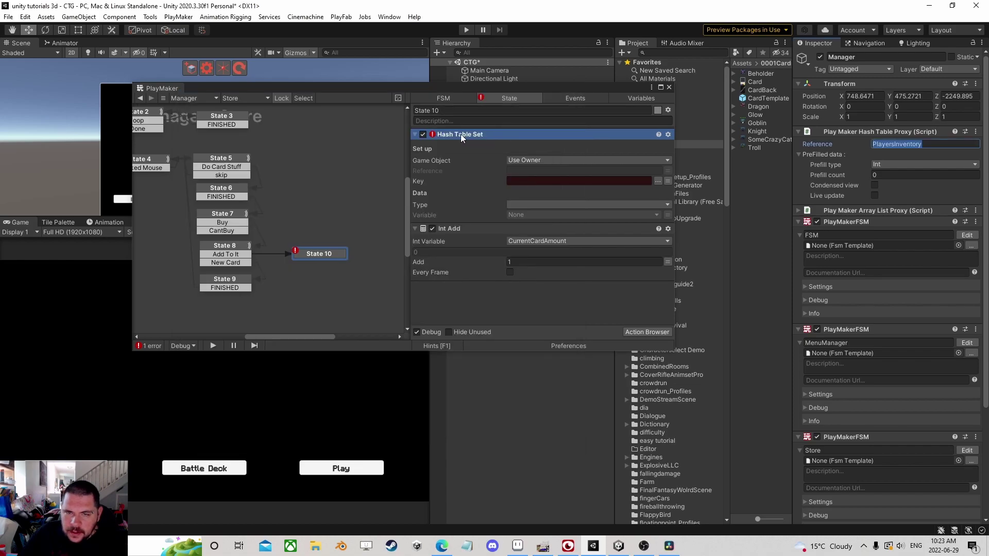
left_click_drag(494, 305, 493, 305)
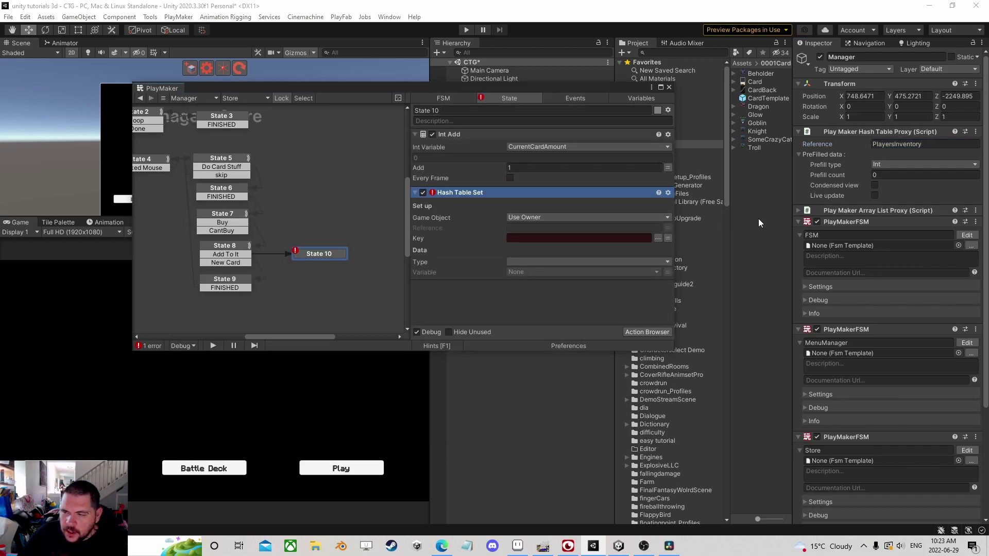
Copy the Manager's PlayersInventory reference into Hash Table Set and set the action's key to the CardName variable
left_click(928, 146)
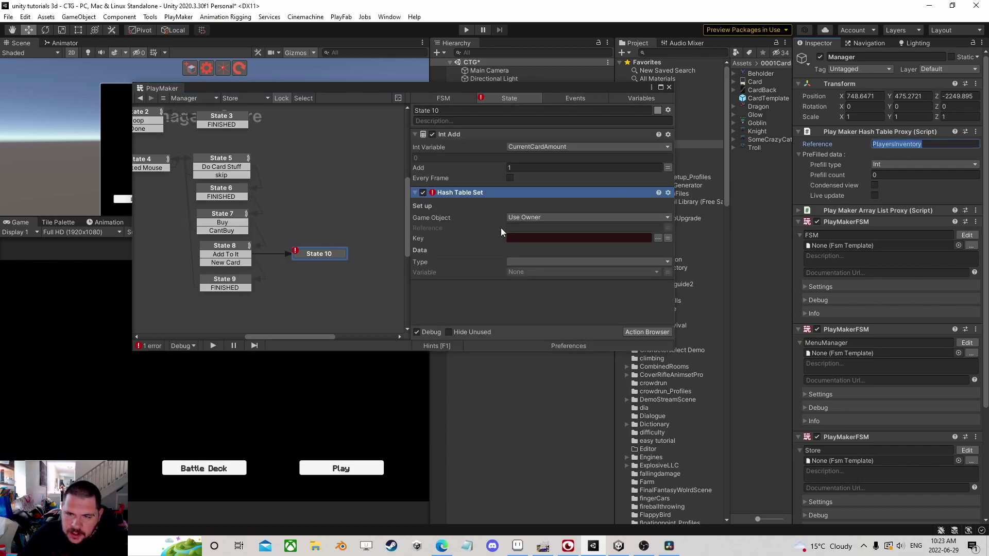
key("ctrl+c")
left_click(530, 231)
key("ctrl+v")
left_click(668, 239)
left_click(561, 259)
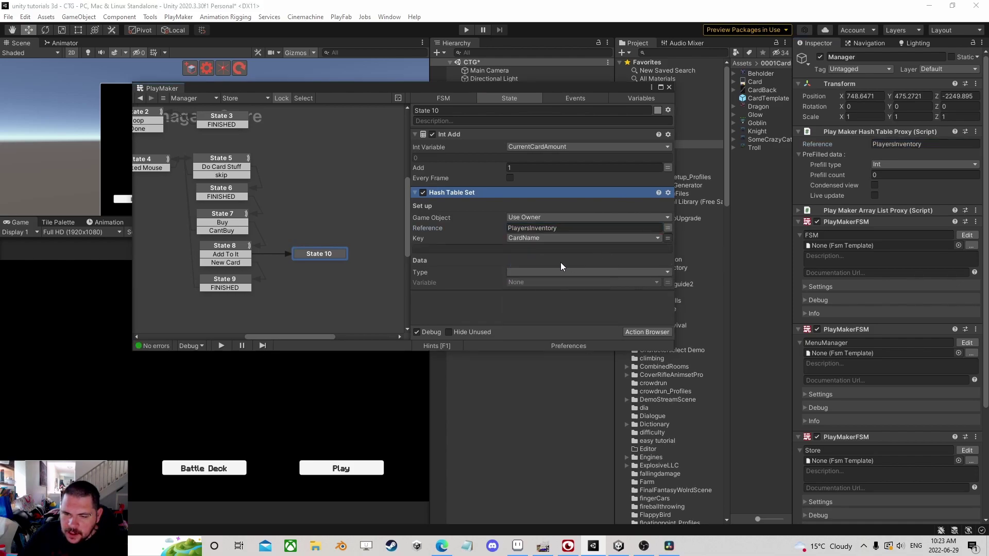
Set the Hash Table Set data type to Int and its variable to CurrentCardAmount
left_click(544, 271)
left_click(532, 293)
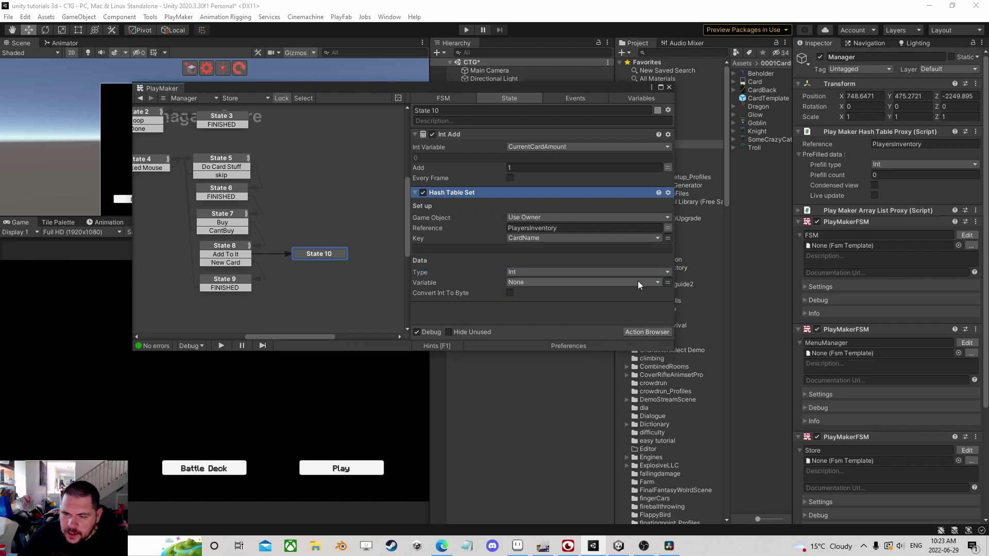
left_click(643, 282)
left_click(559, 305)
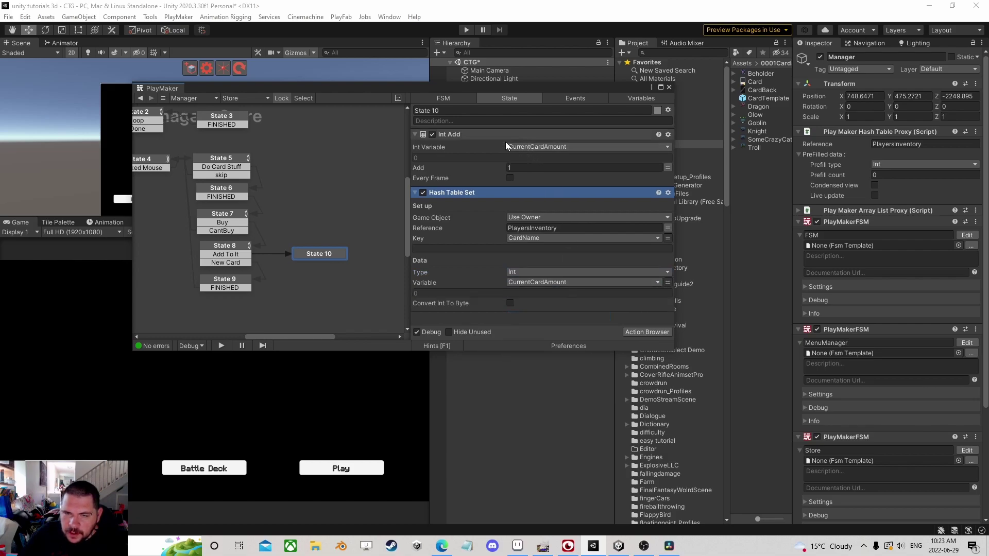
Add a FINISHED transition to State 10 and link it back to State 4
right_click(305, 251)
left_click_drag(310, 260, 170, 172)
left_click(670, 87)
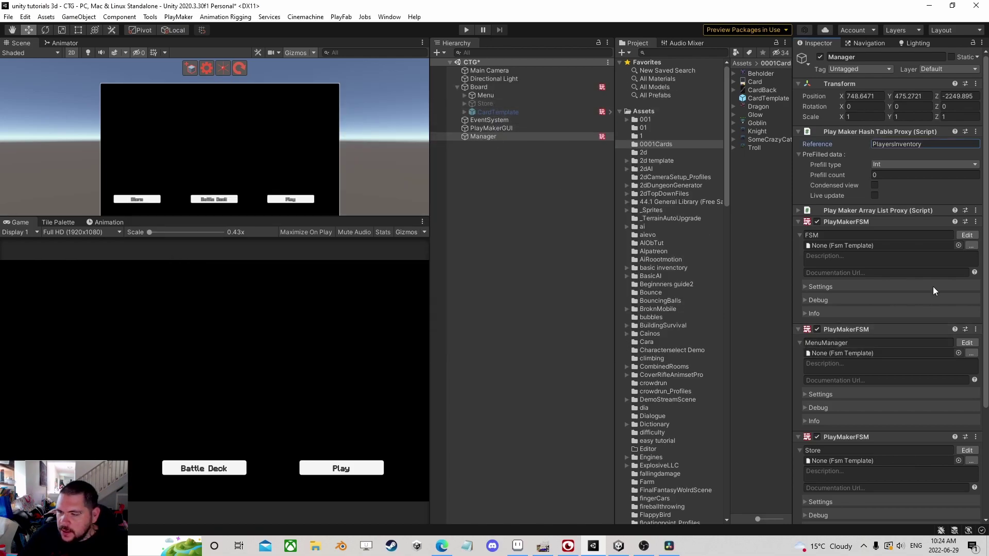
Add an event named UpDatePlayerMoney to the Manager's PlayerMoney FSM
left_click(962, 236)
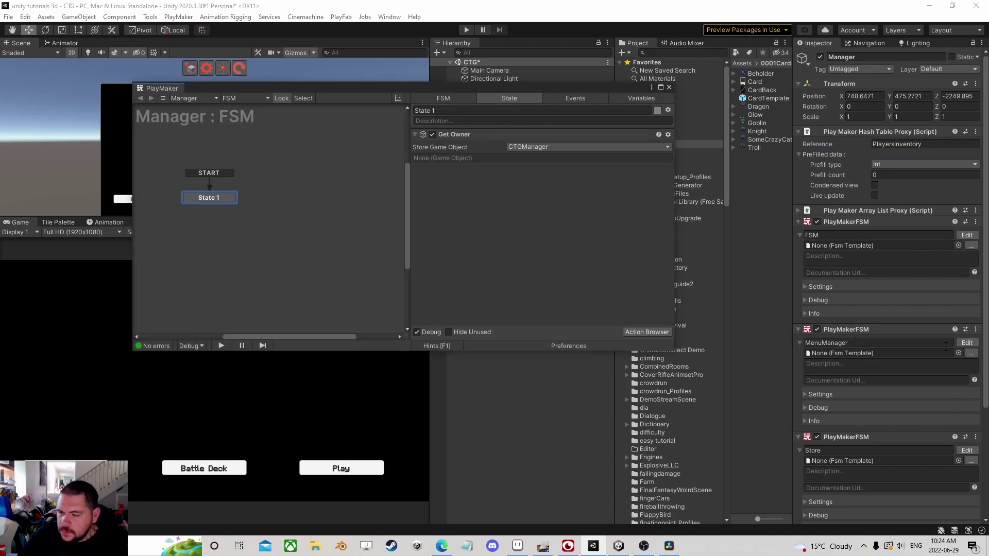
scroll(942, 351, "down", 3)
left_click(967, 413)
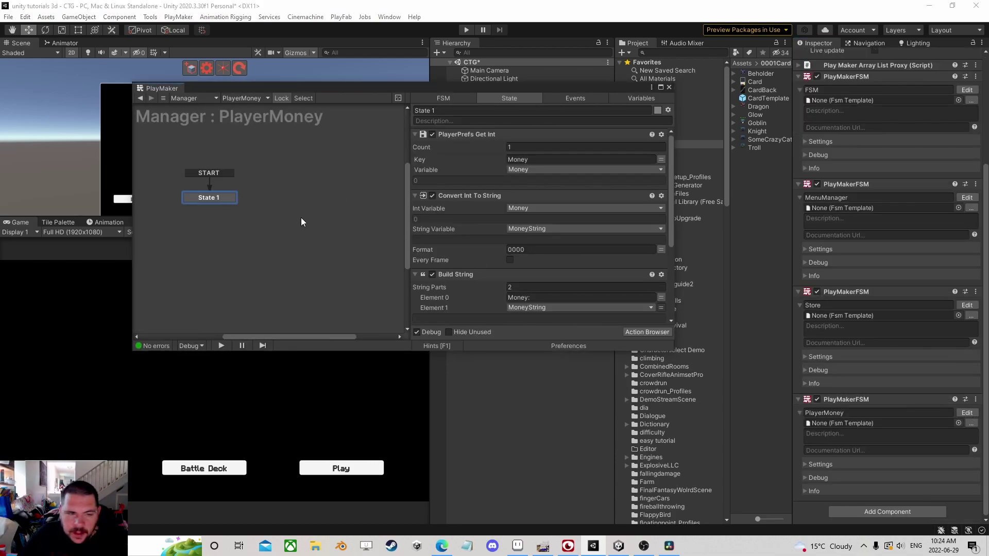
right_click(252, 193)
left_click(246, 192)
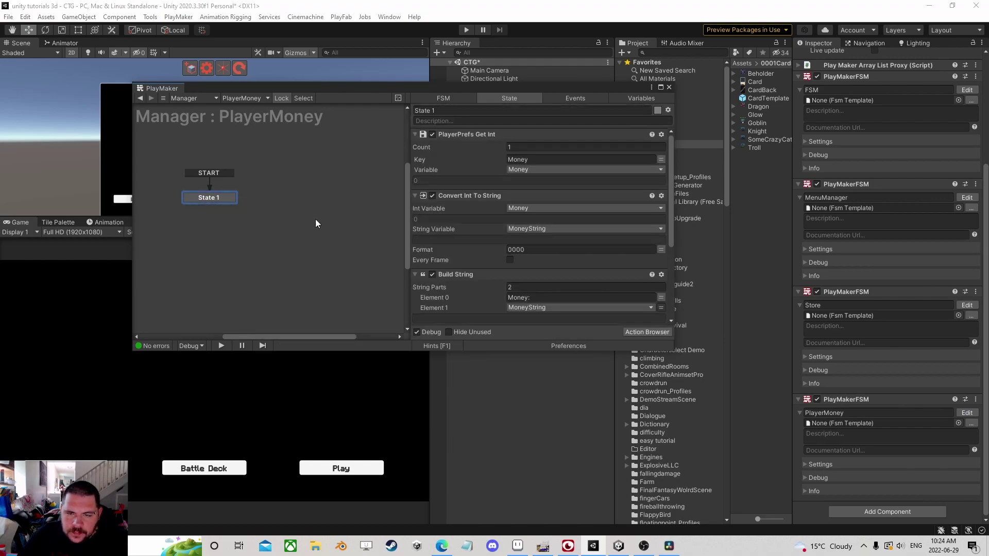
scroll(523, 284, "down", 5)
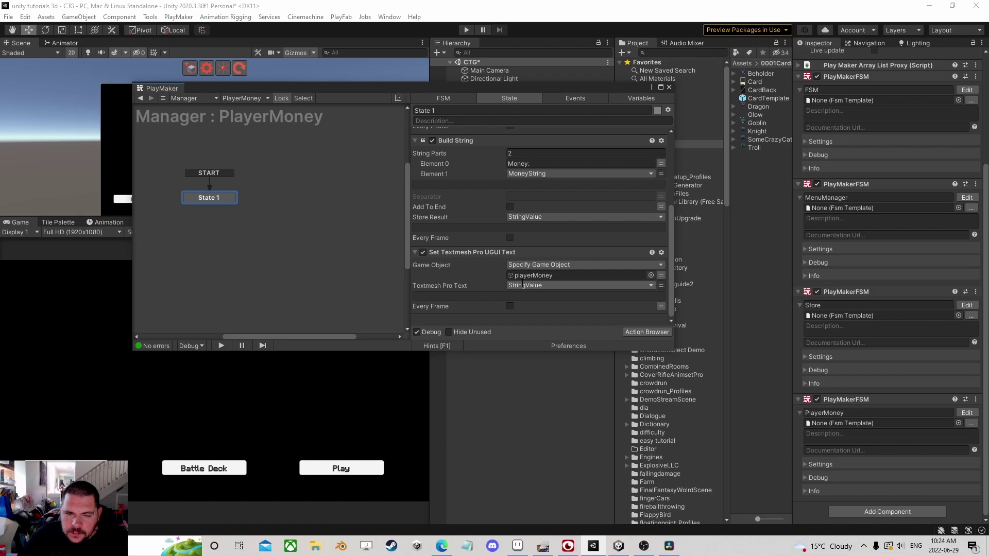
scroll(522, 285, "up", 3)
left_click(587, 98)
left_click(536, 322)
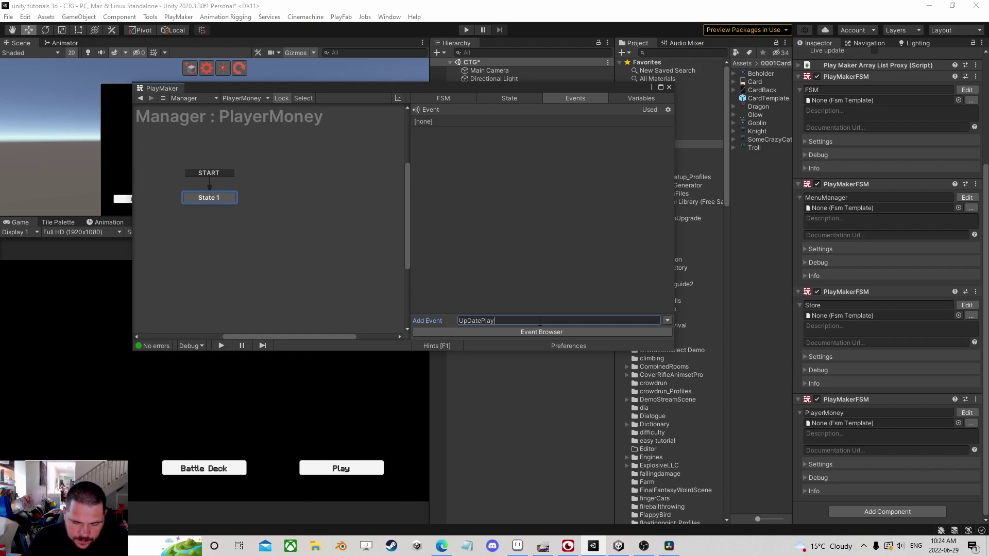
type("UpDatePlayerMoney")
key("Return")
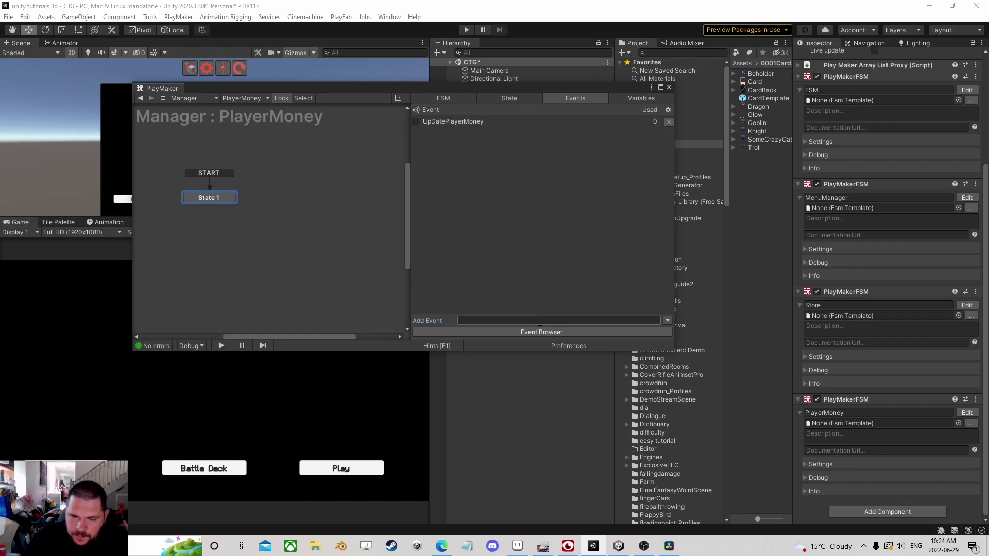
Give State 1 of the PlayerMoney FSM a global transition using the UpDatePlayerMoney event
right_click(203, 199)
mouse_move(288, 218)
left_click(368, 218)
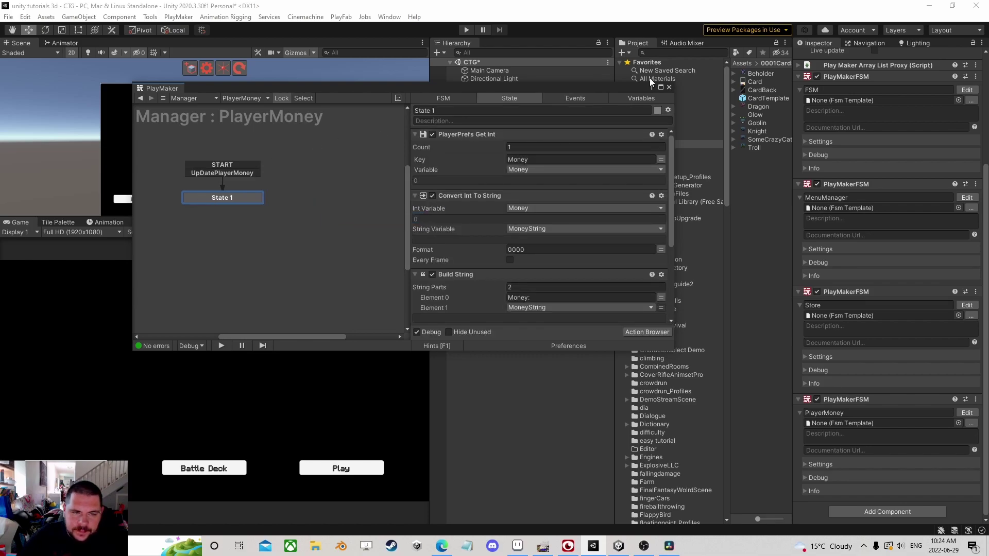
left_click(669, 88)
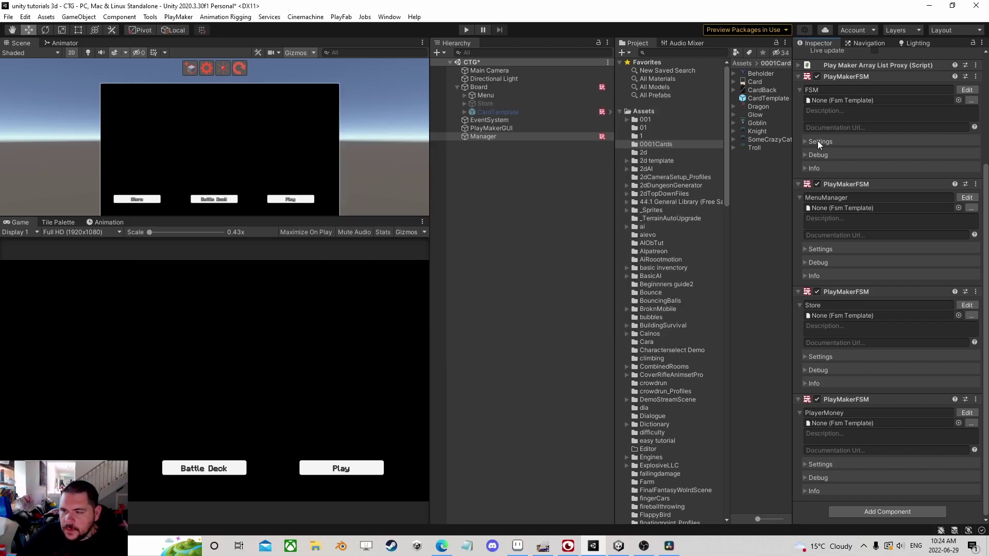
Examine the actions and transitions of States 4, 8, 9 and 10 in the Manager's Store FSM
left_click(967, 306)
scroll(331, 261, "down", 2)
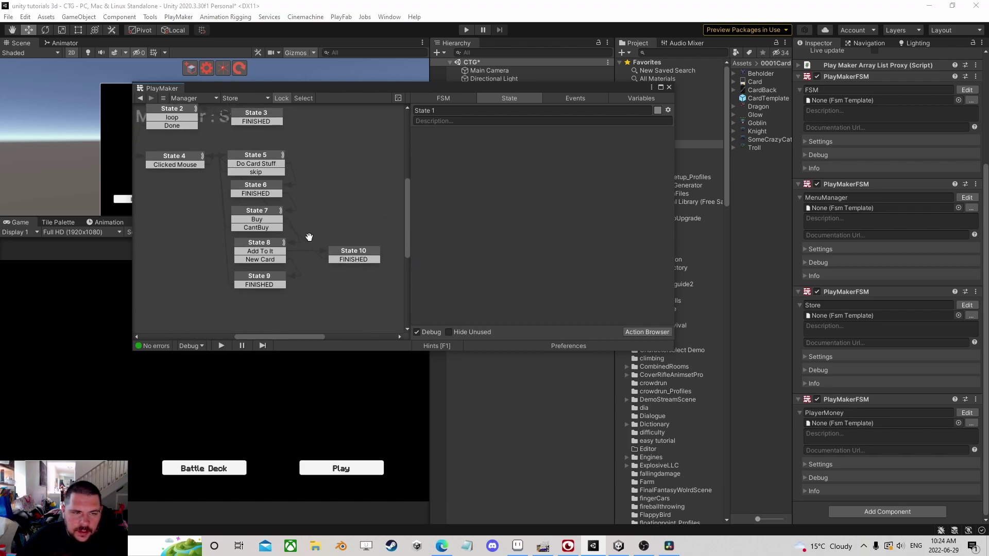
left_click(264, 279)
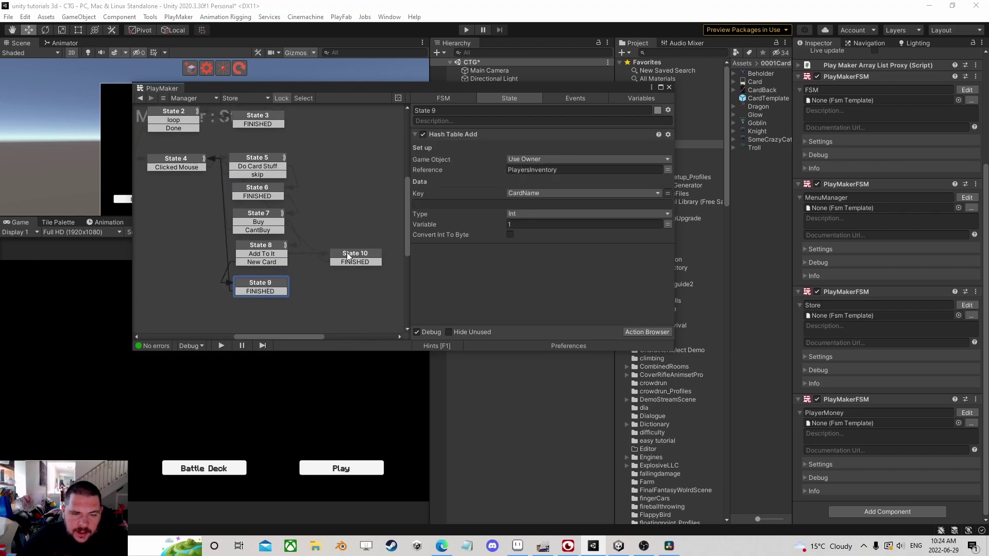
left_click(350, 257)
scroll(211, 217, "up", 2)
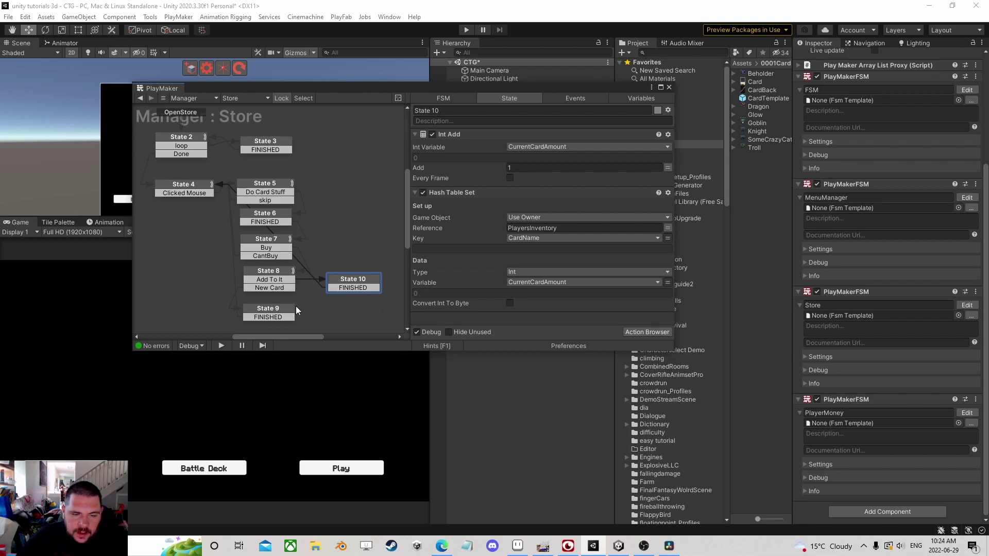
left_click(269, 314)
left_click(276, 280)
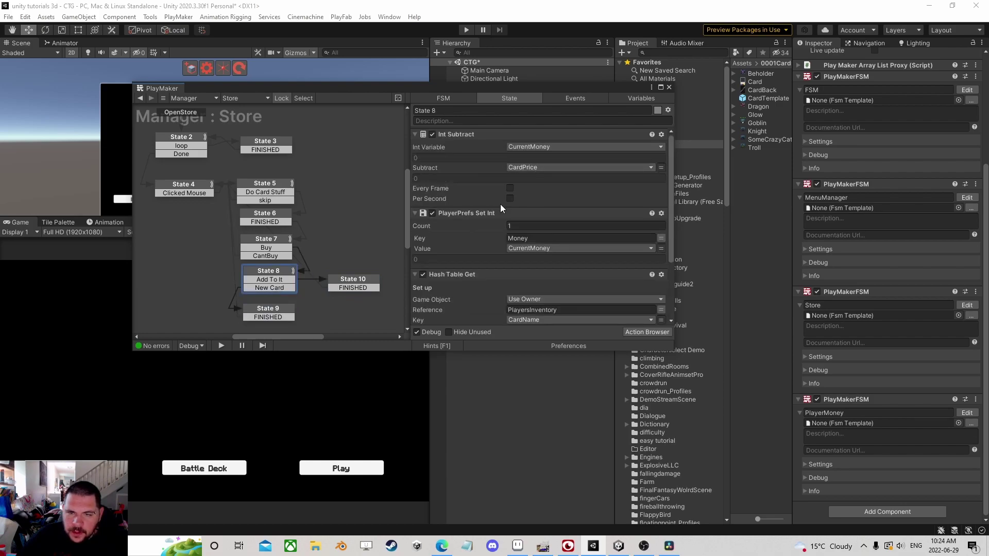
scroll(515, 216, "down", 3)
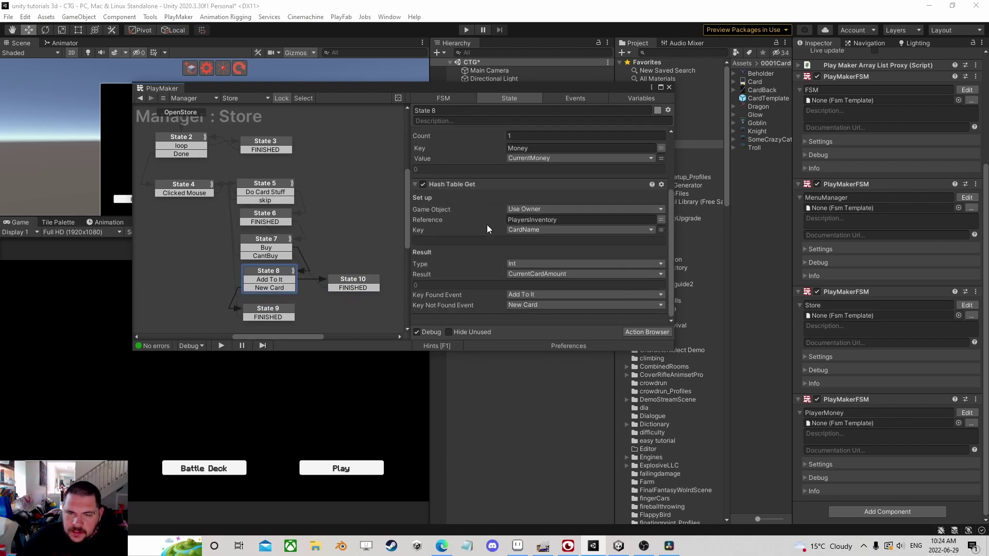
left_click(281, 309)
left_click(346, 283)
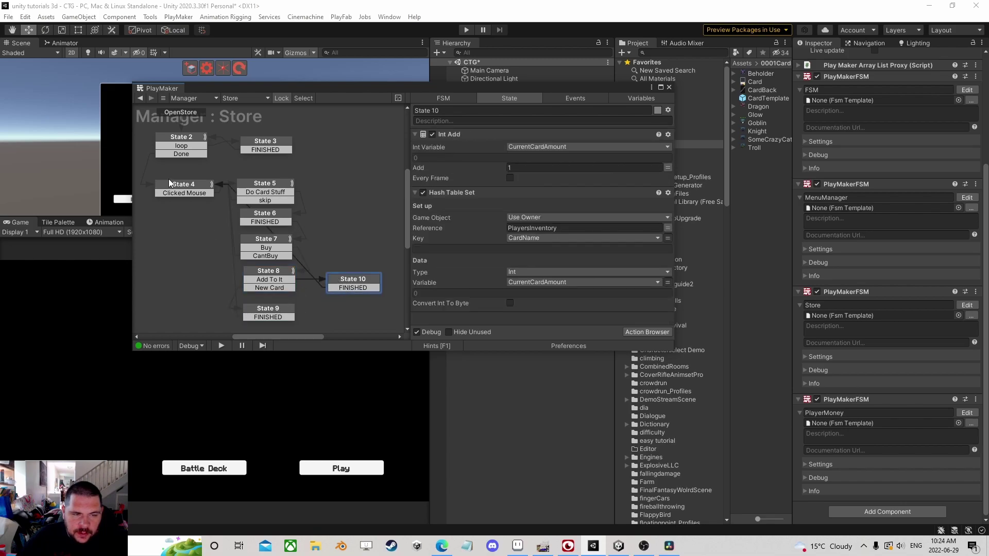
left_click(180, 190)
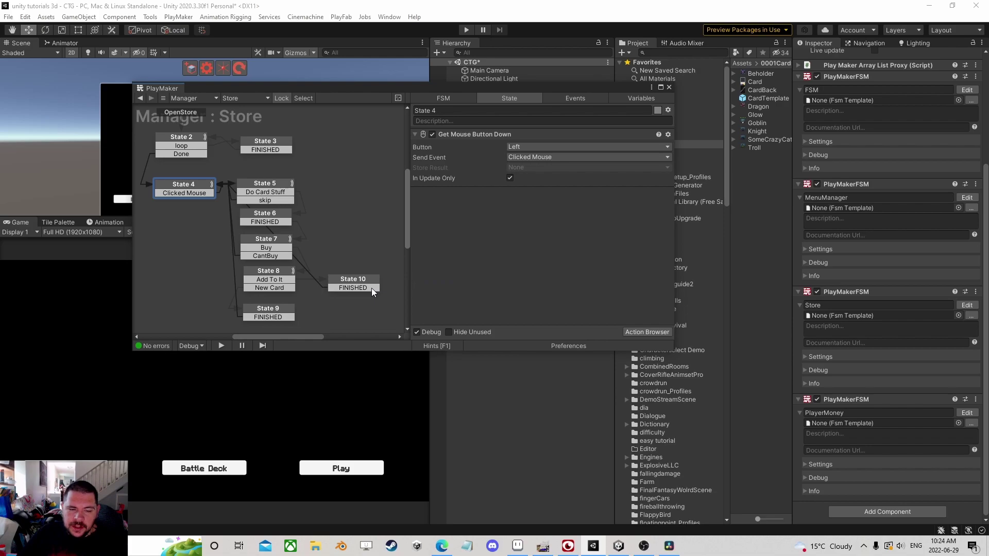
left_click(392, 298)
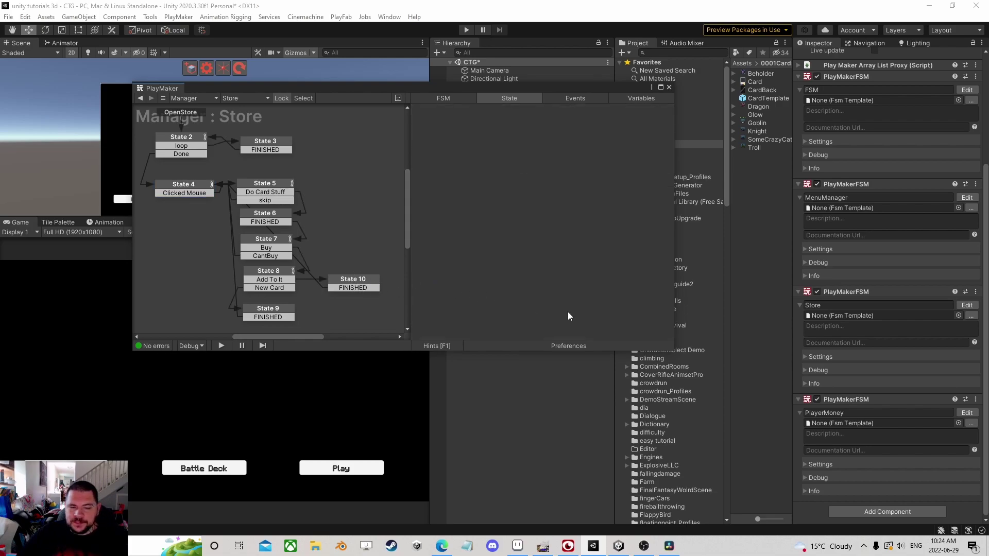
Add a Send Event action to State 10 of the Store FSM
left_click(355, 286)
left_click(658, 335)
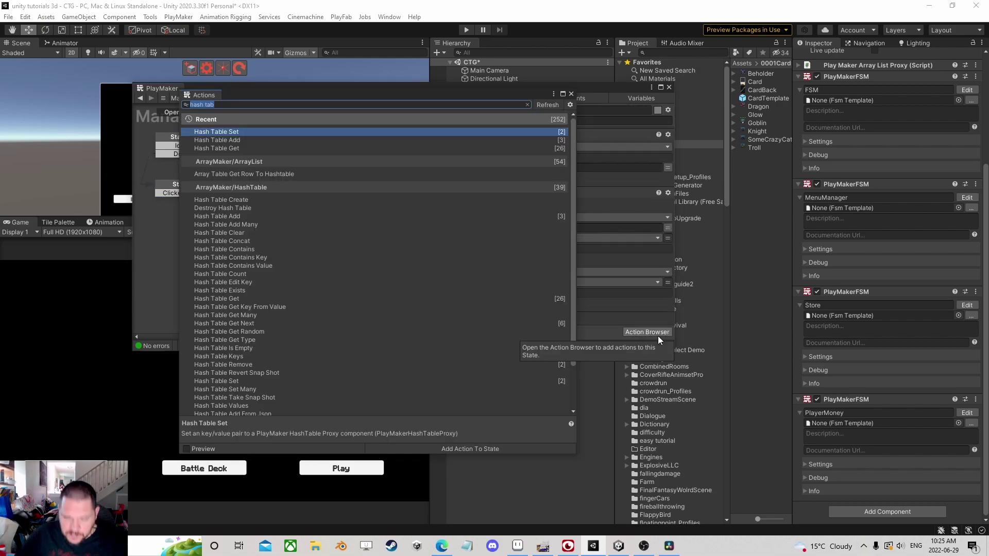
type("se")
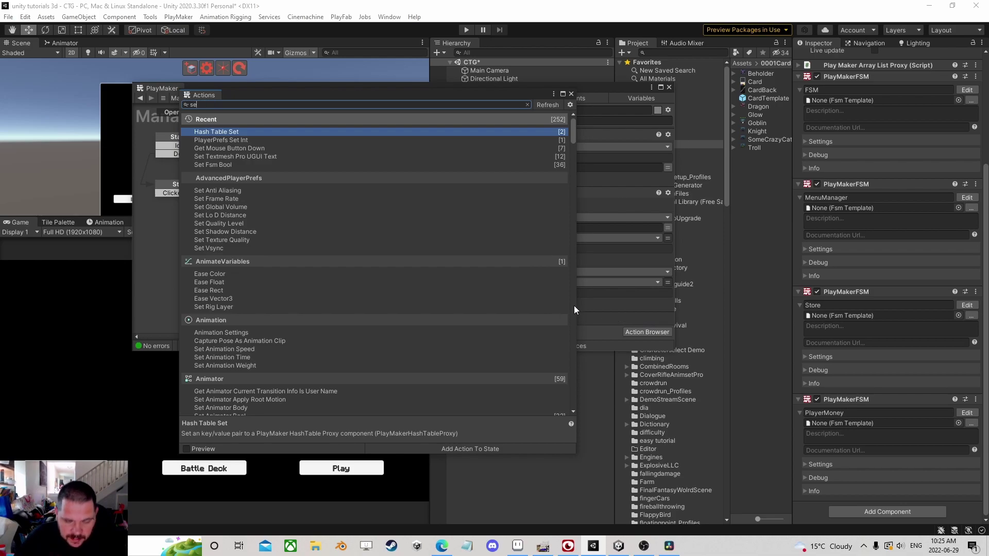
type("nd")
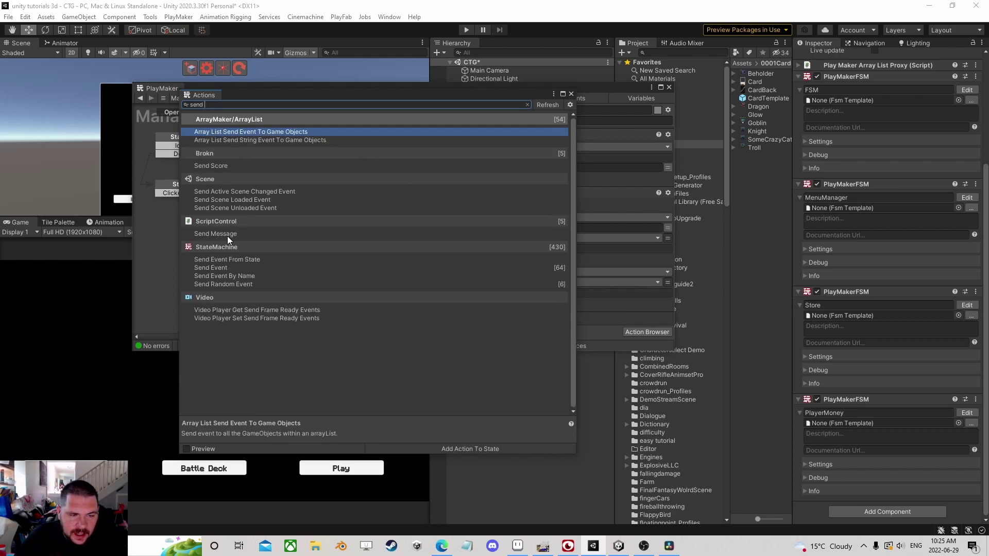
double_click(218, 268)
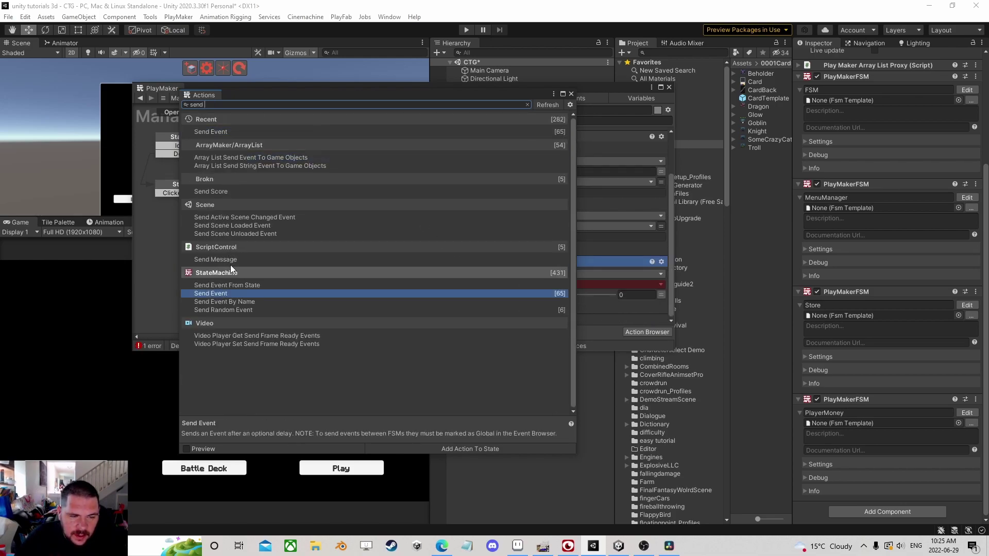
left_click(571, 94)
Target the Send Event action at the owner's PlayerMoney FSM as Game Object FSM and have it send UpDatePlayerMoney
left_click(537, 274)
left_click(547, 308)
left_click(653, 294)
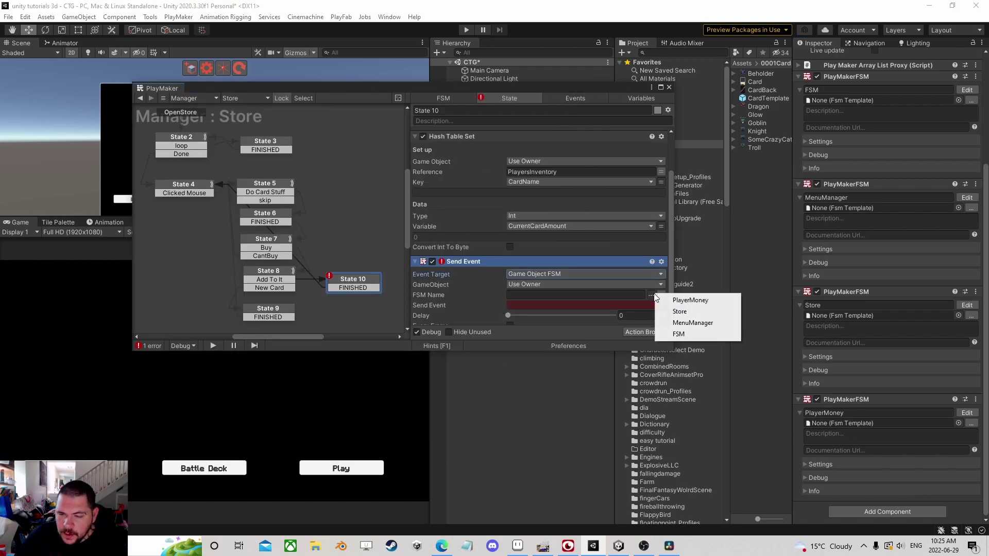
left_click(684, 300)
left_click(626, 306)
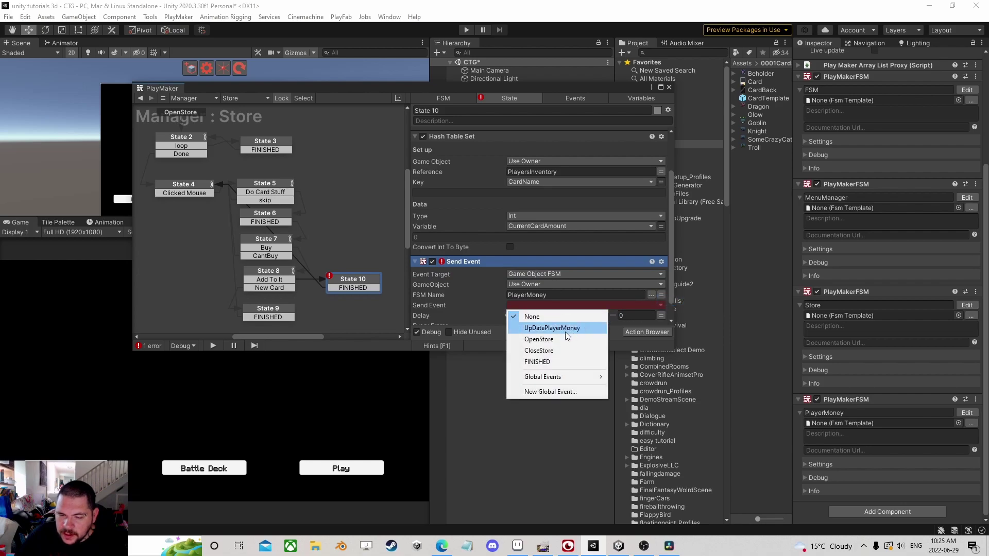
left_click(565, 332)
scroll(474, 270, "down", 1)
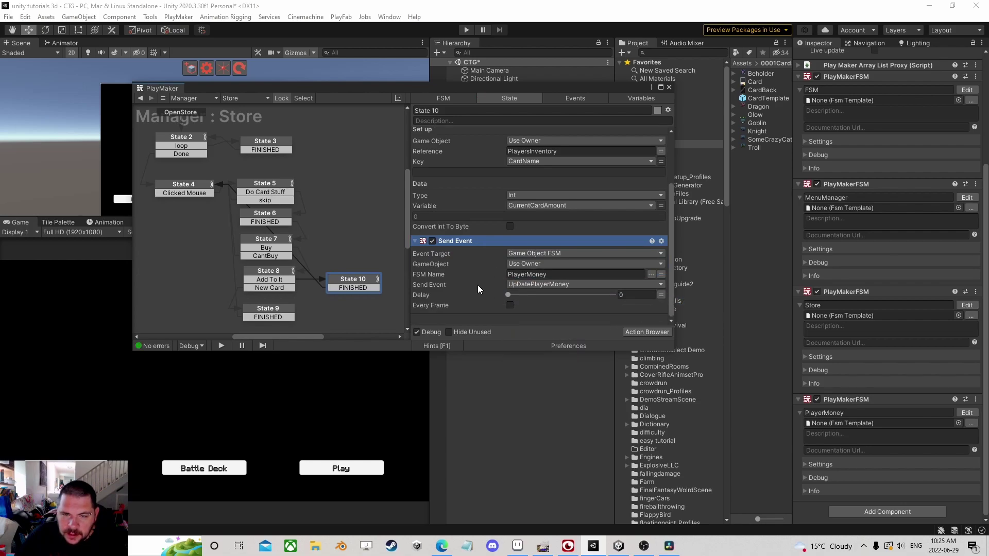
Copy State 10's Send Event action and paste it into State 9
right_click(463, 240)
left_click(446, 312)
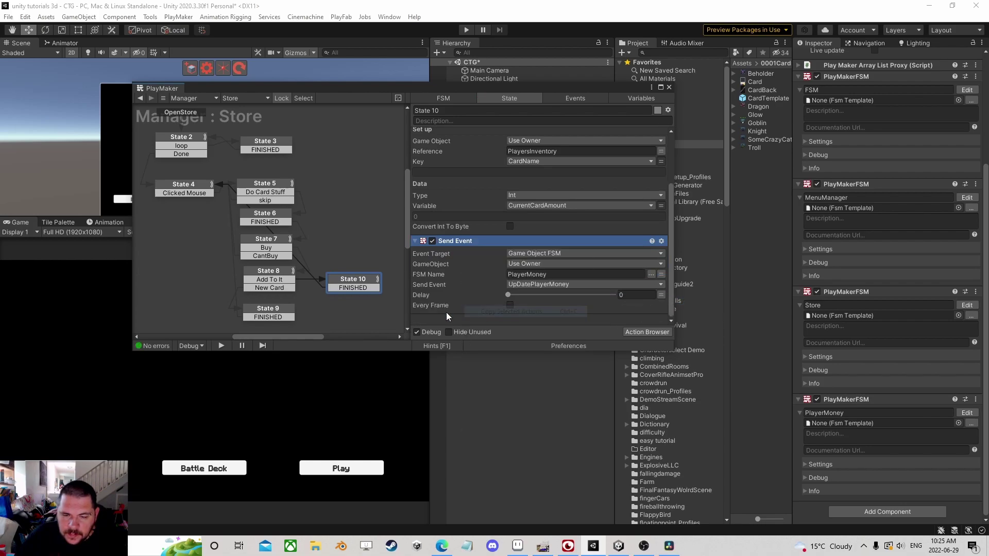
left_click(277, 313)
right_click(438, 271)
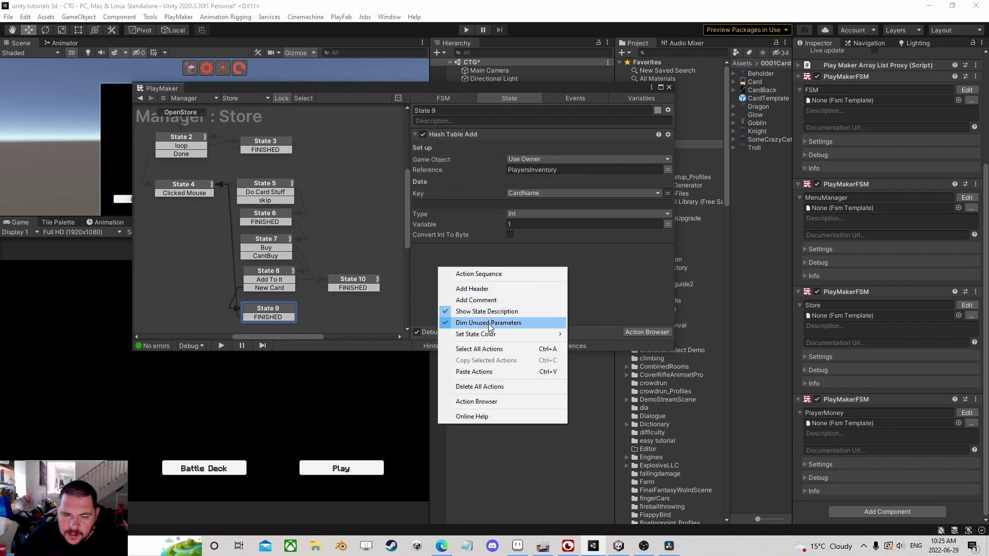
left_click(464, 372)
Close the state machine editor and save the scene
left_click(670, 88)
left_click(8, 16)
left_click(26, 66)
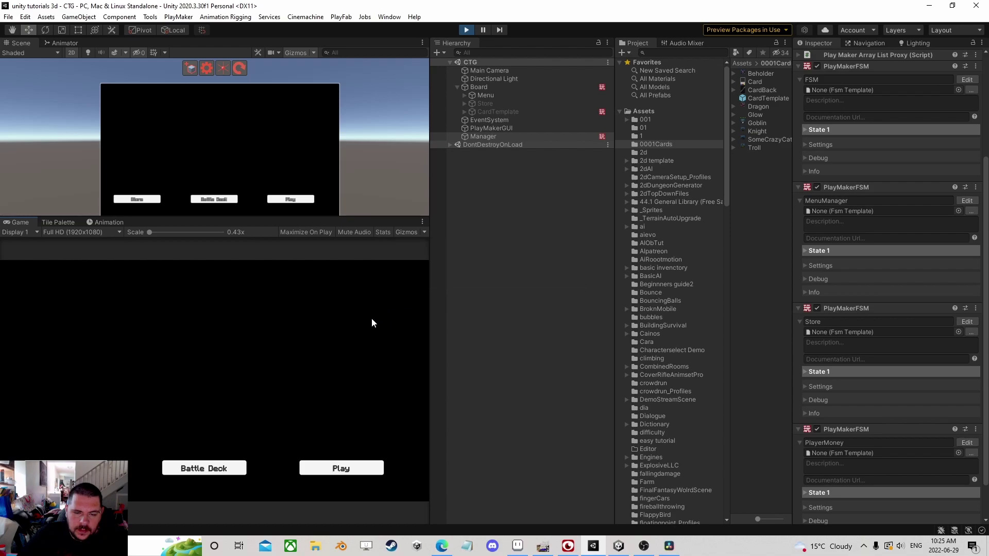
Test the running game by opening the store and buying a Knight card, then inspect the Manager's PlayersInventory
left_click(98, 469)
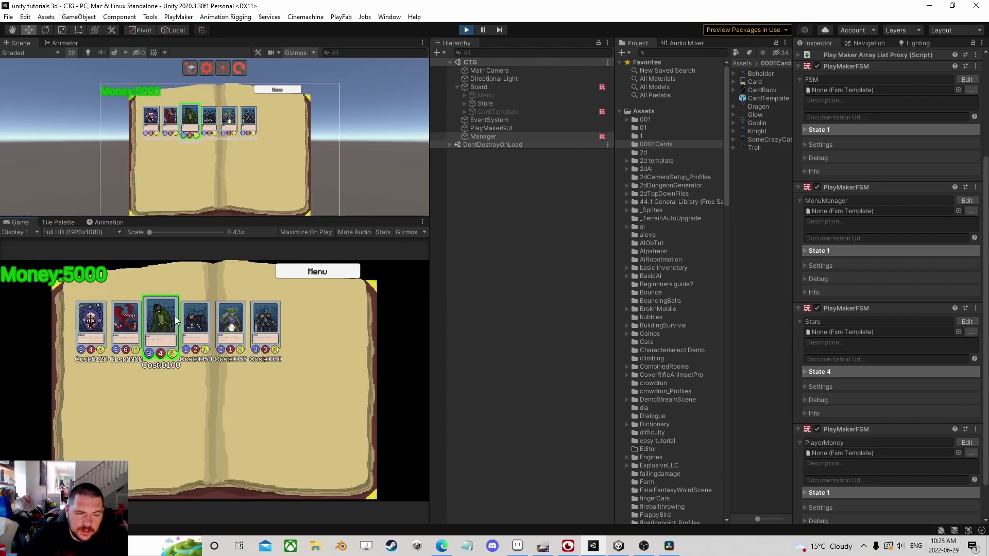
left_click(264, 321)
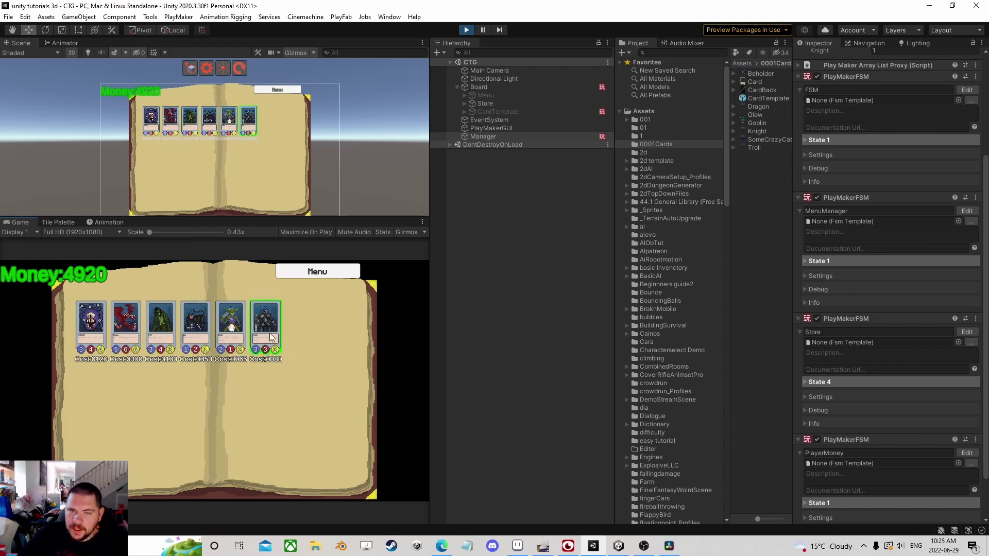
scroll(893, 330, "up", 6)
left_click(479, 136)
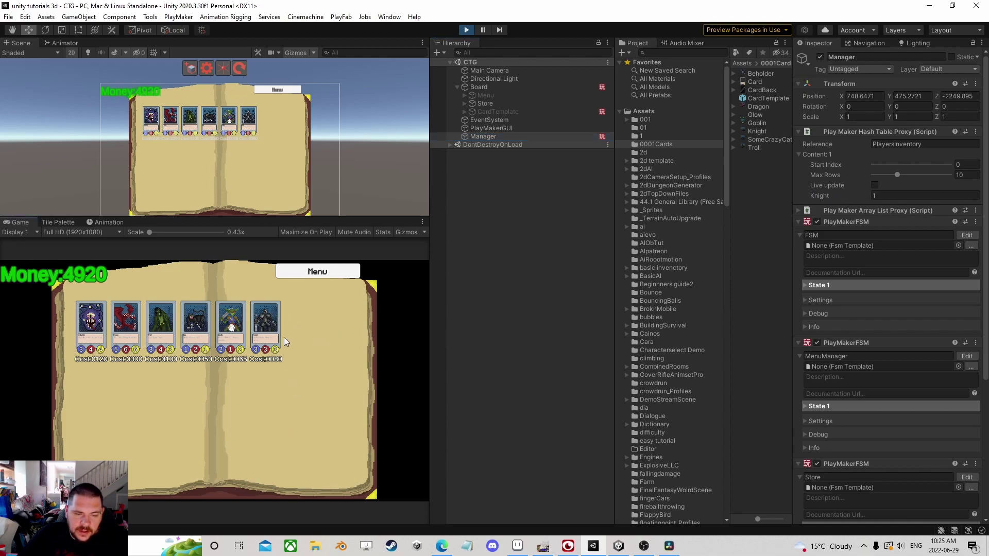
Buy two more Knight cards, two Goblin cards and two Cat cards to test the money and inventory updates
left_click(265, 324)
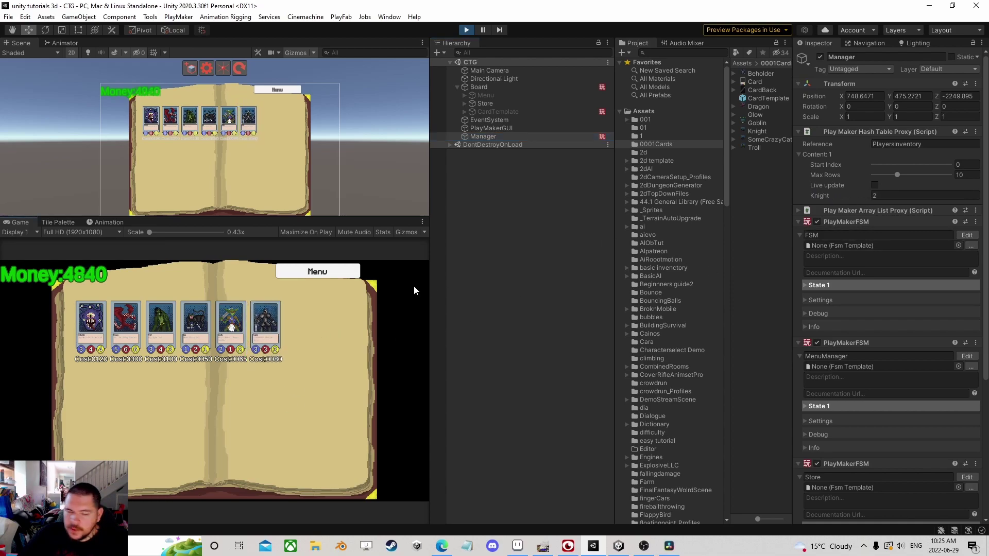
left_click(232, 318)
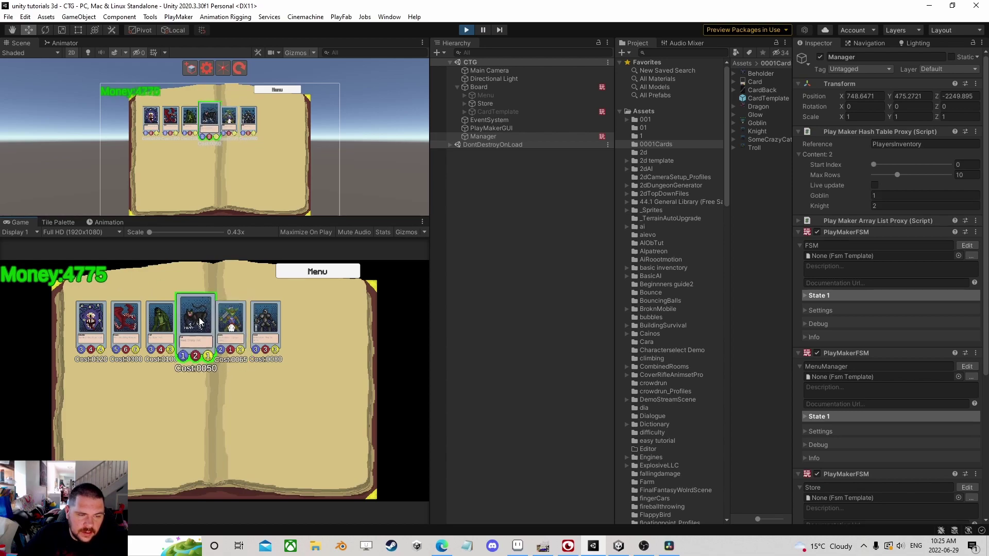
left_click(196, 322)
left_click(265, 322)
left_click(232, 319)
left_click(185, 321)
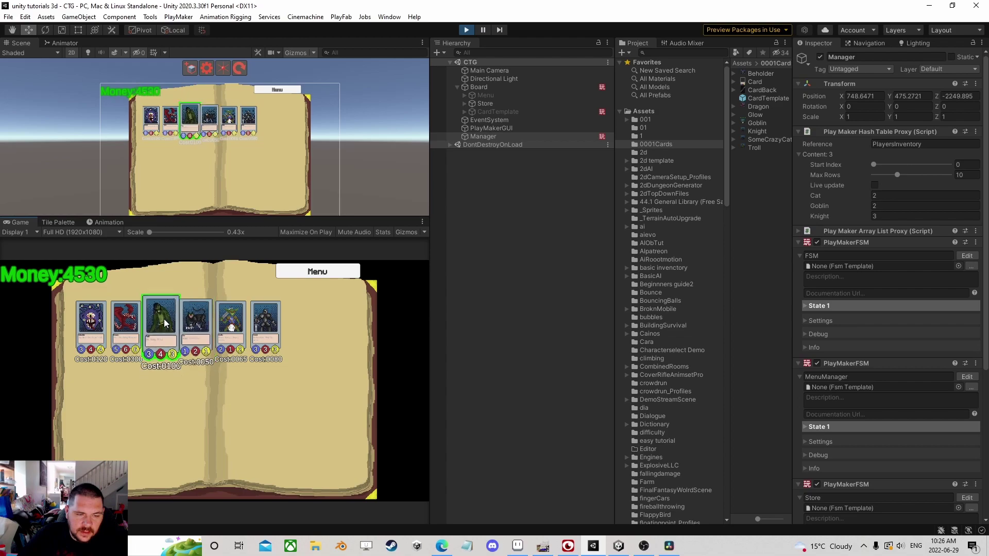
Buy eight Troll cards in the running store to test the money and inventory updates
left_click(166, 322)
left_click(166, 322)
left_click(167, 323)
left_click(167, 323)
left_click(169, 323)
left_click(169, 324)
left_click(169, 324)
left_click(170, 324)
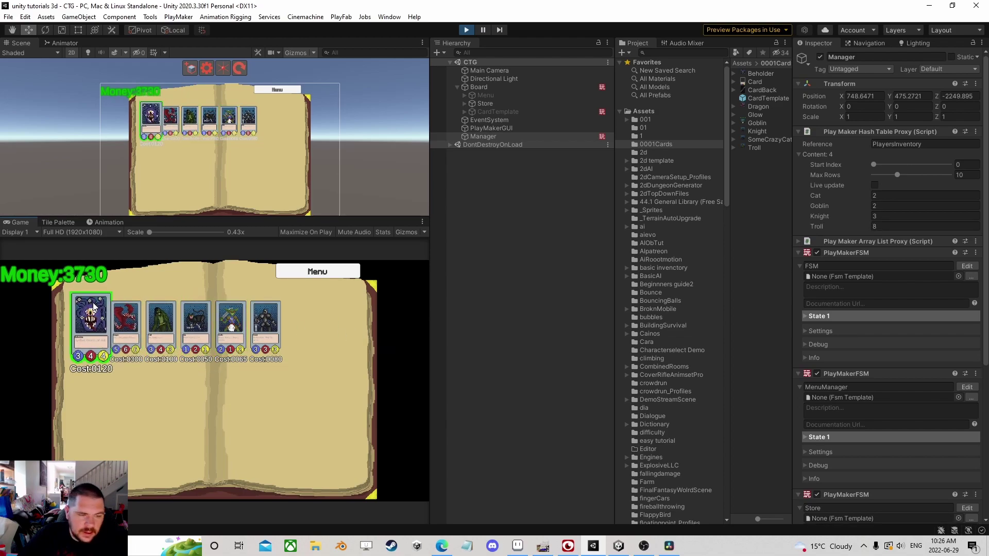
Buy one Beholder, one Dragon, two Knight cards and one Goblin card, and stop the running game
left_click(103, 317)
left_click(125, 320)
left_click(266, 319)
left_click(266, 319)
left_click(234, 318)
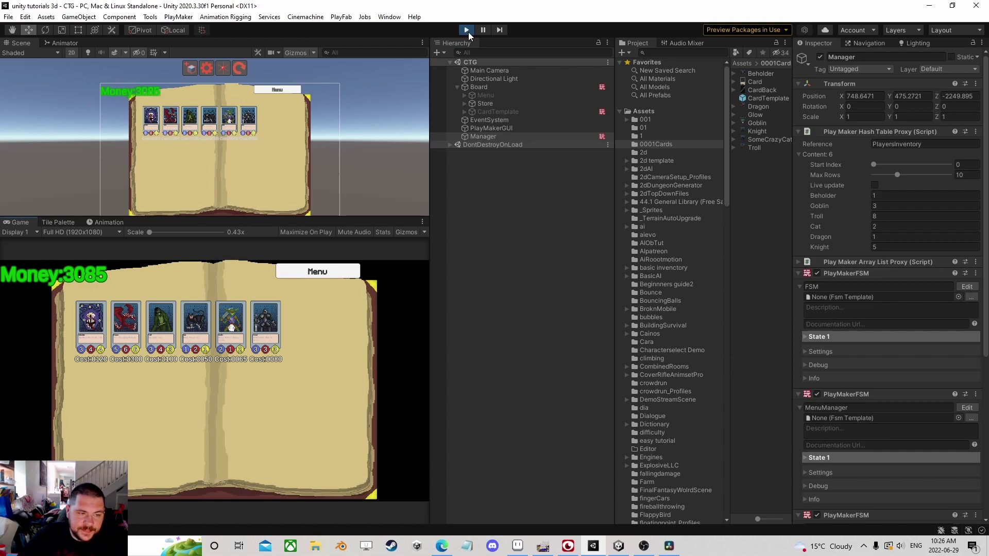
left_click(467, 30)
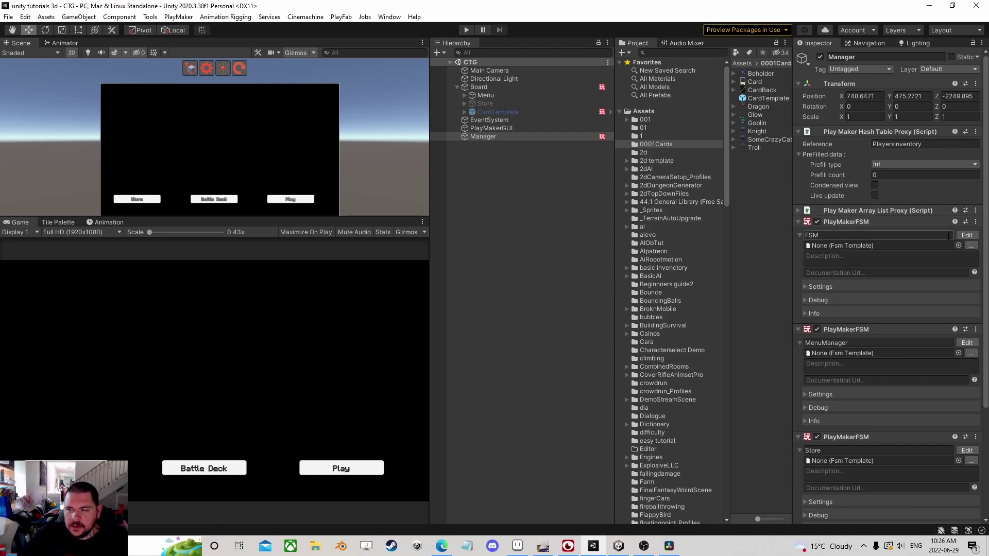
Rerun the game, open the store to check whether money and PlayersInventory persist between sessions, and stop it
scroll(909, 415, "down", 3)
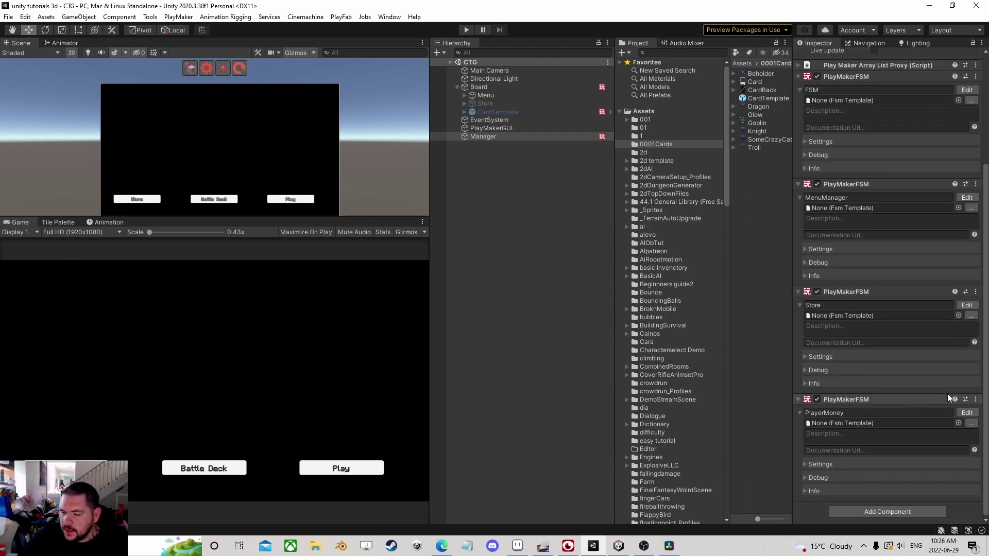
scroll(916, 365, "up", 3)
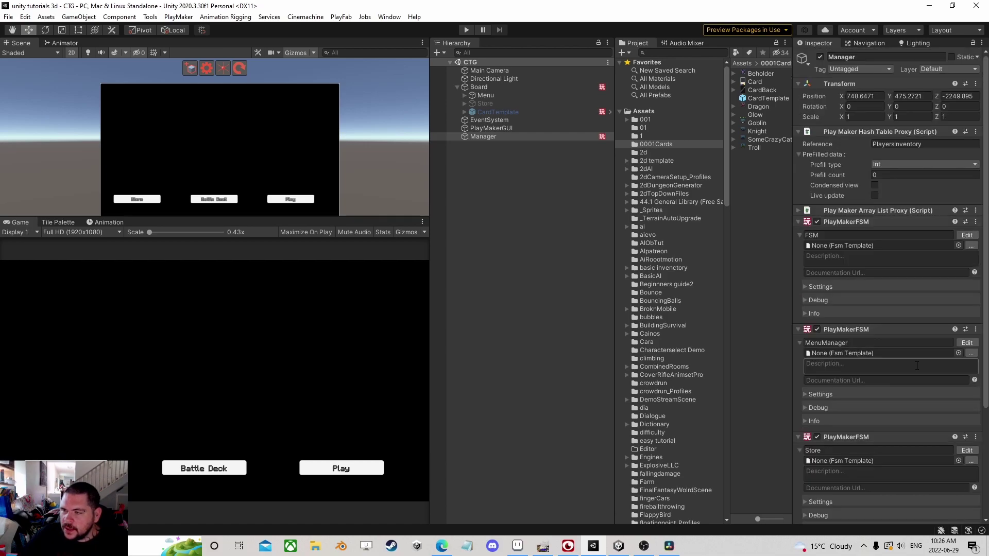
left_click(471, 29)
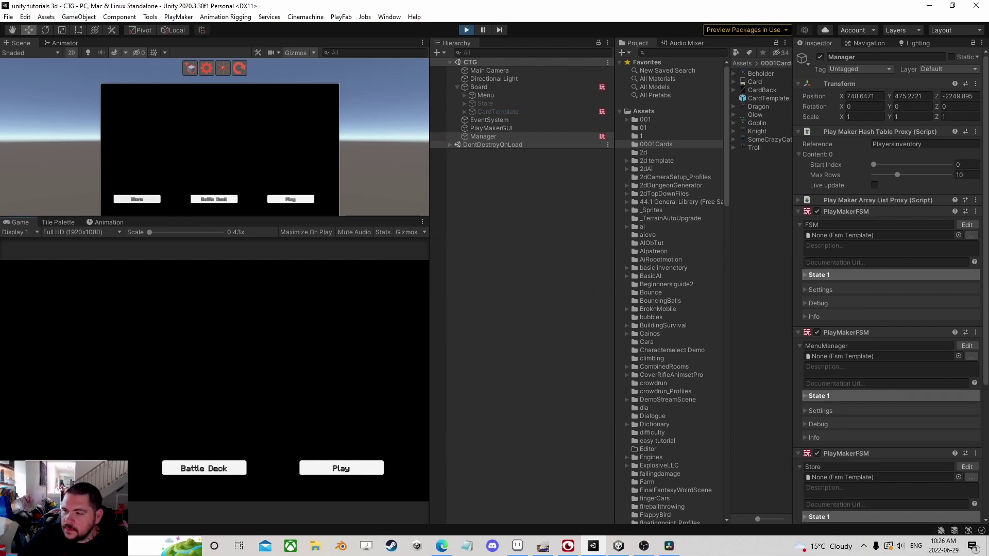
left_click(67, 468)
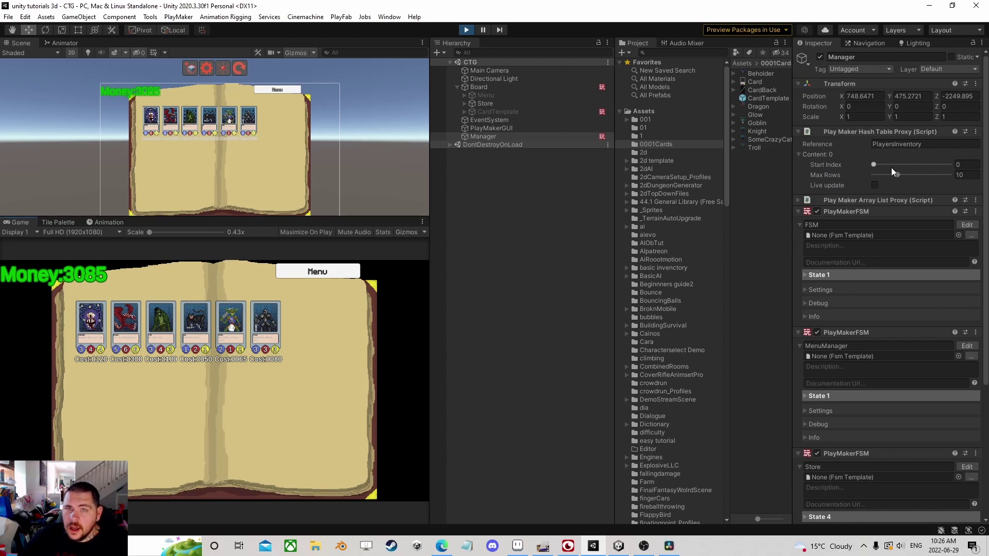
left_click(466, 30)
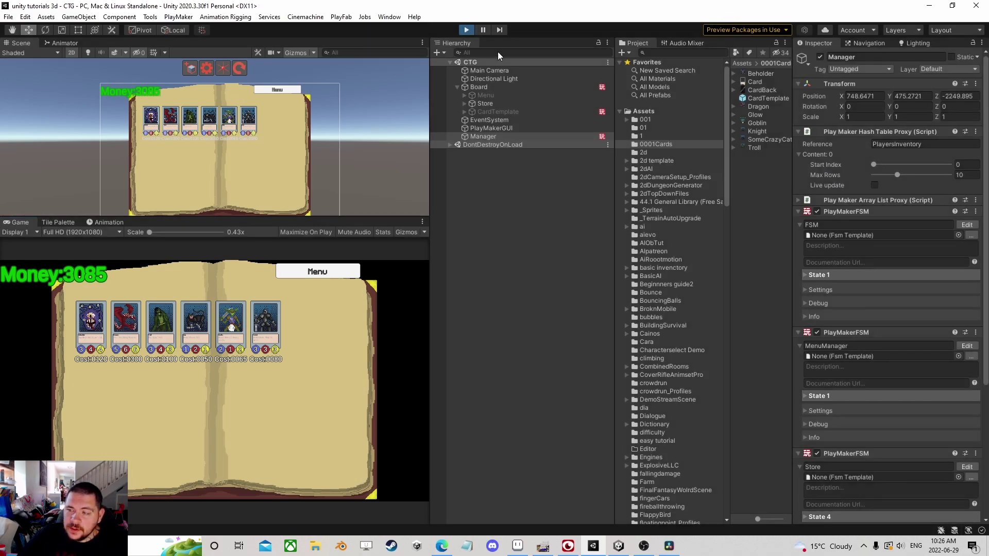
Open the Manager's PlayerMoney state machine for editing
scroll(845, 258, "down", 3)
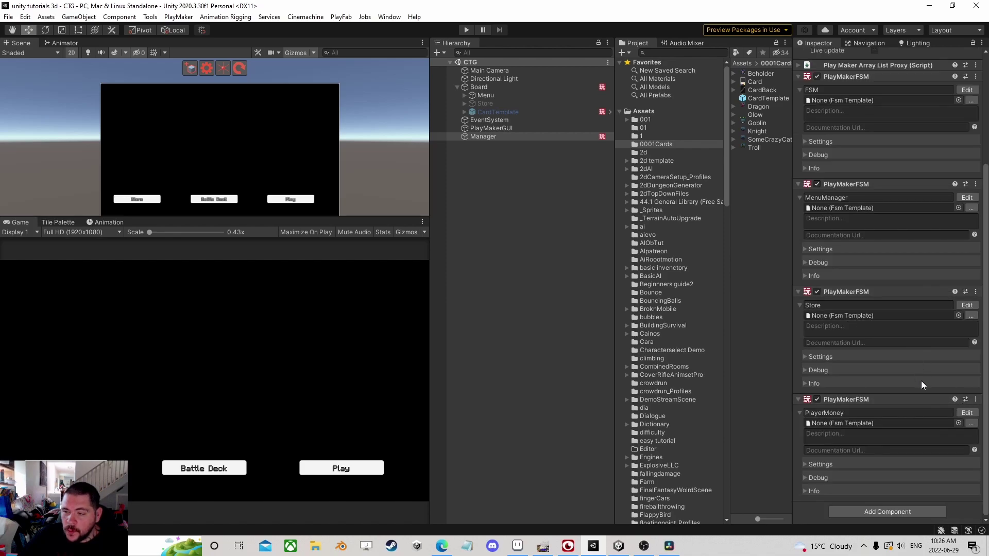
scroll(922, 379, "up", 2)
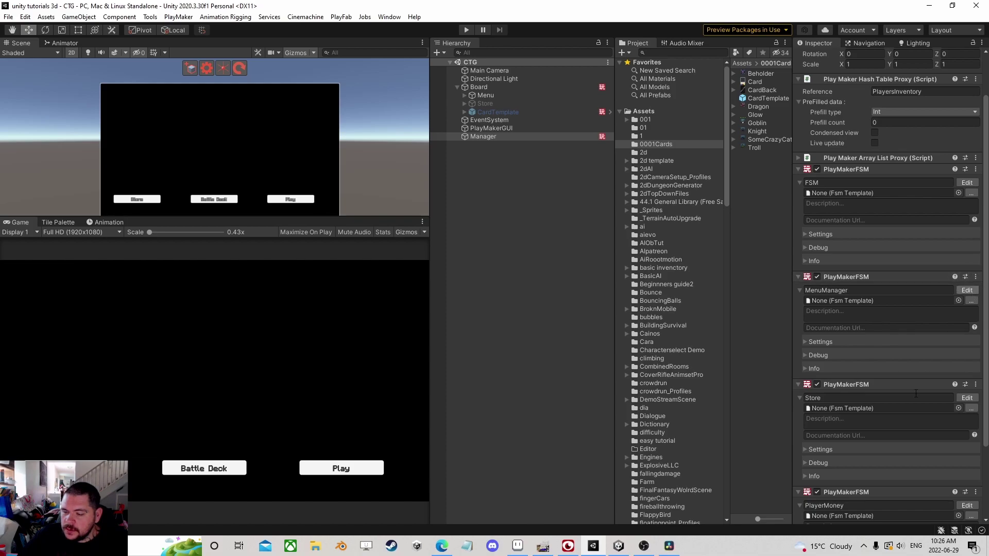
left_click(964, 398)
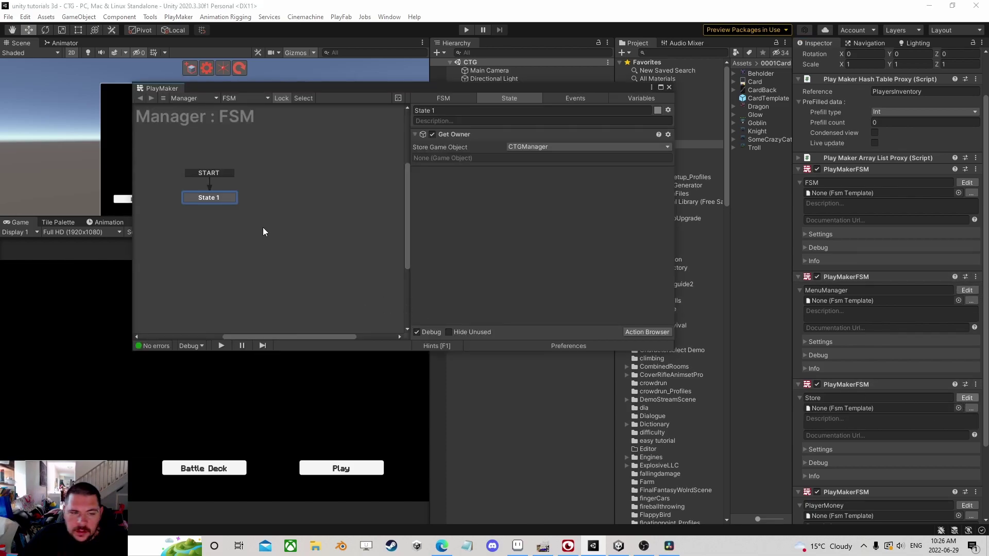
left_click(669, 87)
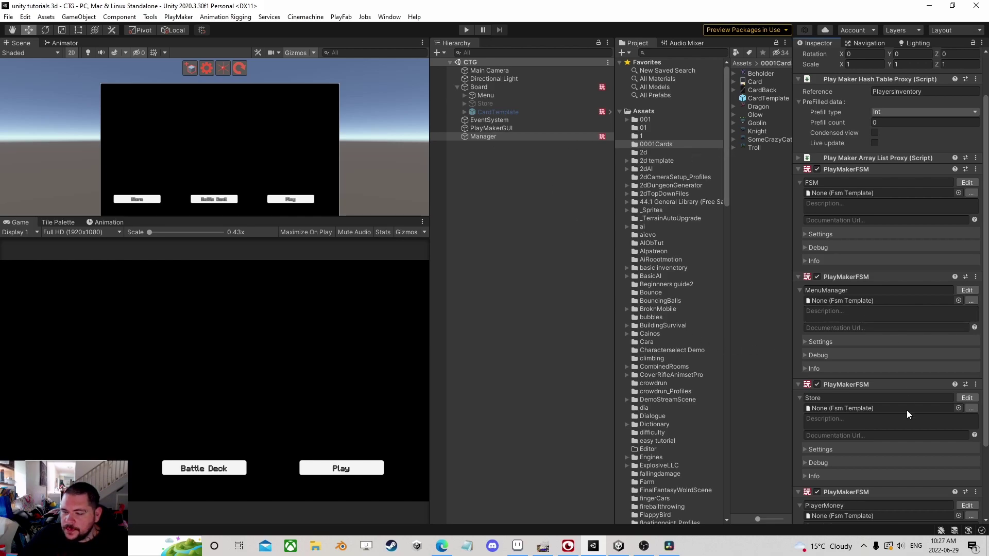
scroll(888, 455, "down", 5)
left_click(967, 413)
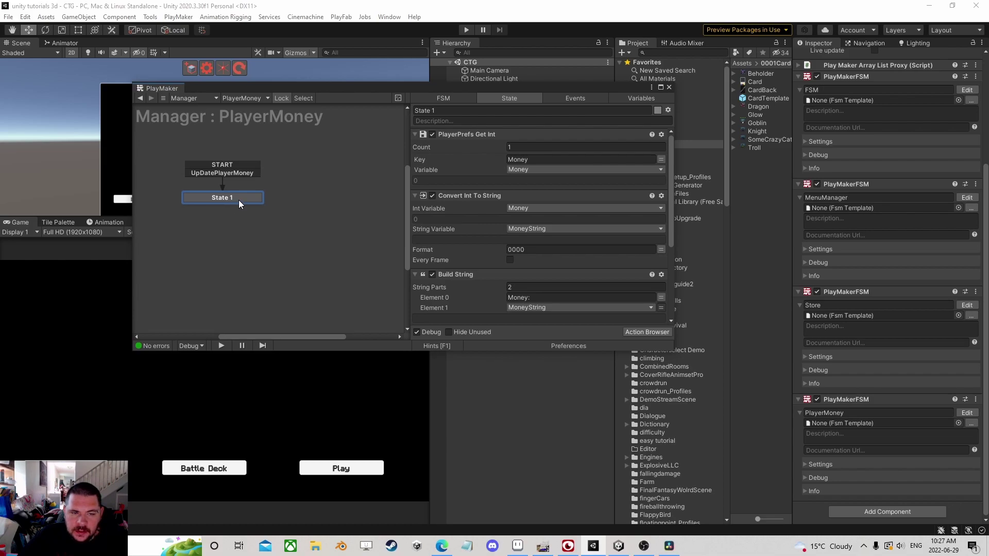
Add a new state beside State 1 in the PlayerMoney state machine
middle_click_drag(292, 203, 264, 216)
right_click(273, 220)
left_click(311, 220)
left_click_drag(311, 220, 289, 217)
scroll(933, 255, "up", 6)
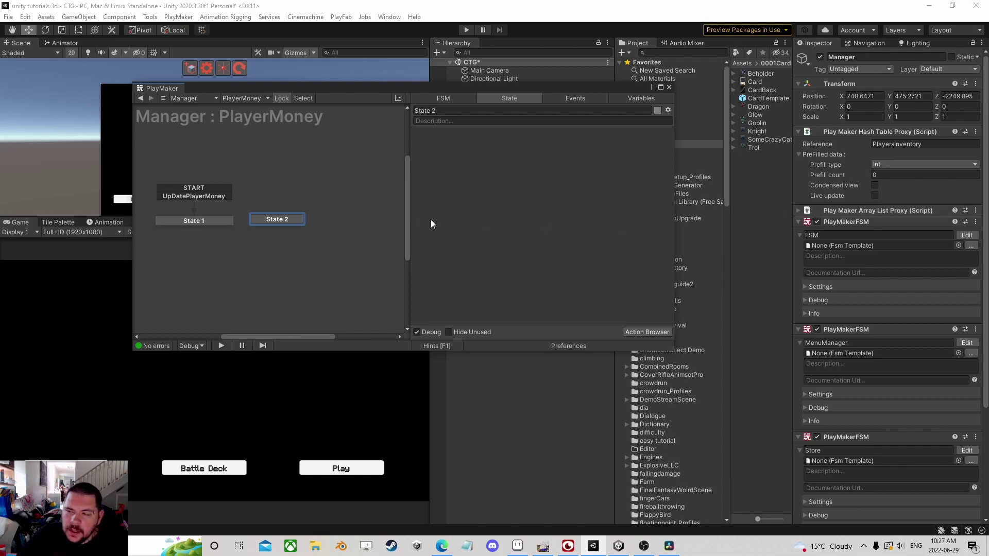
Add a Hash Table Get Next action to State 2 and set its reference to PlayersInventory
left_click(637, 331)
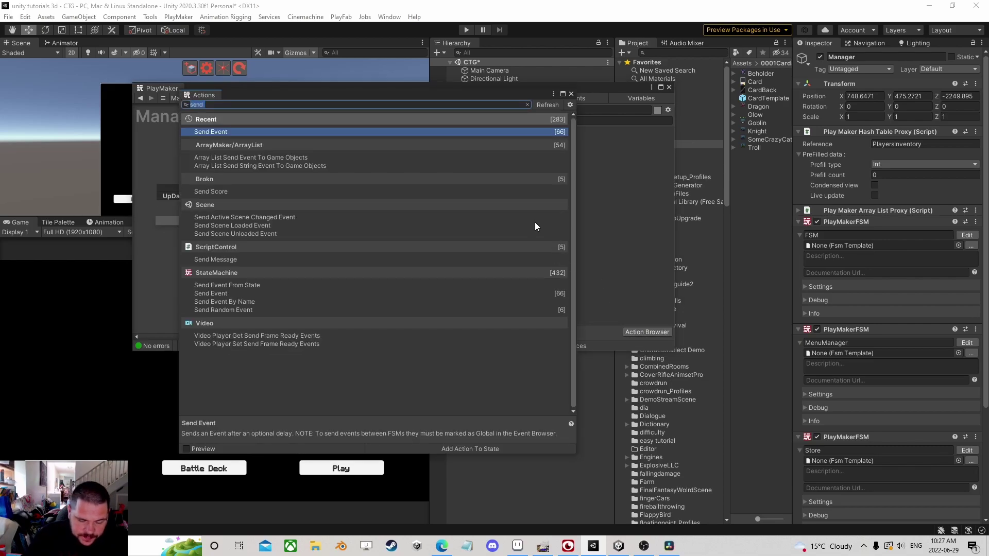
type("hashtable get")
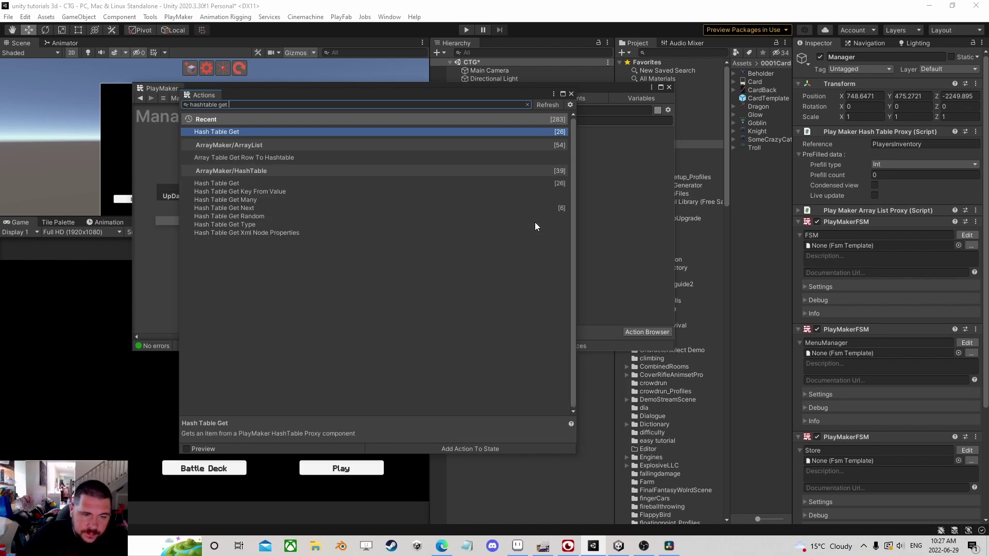
double_click(247, 209)
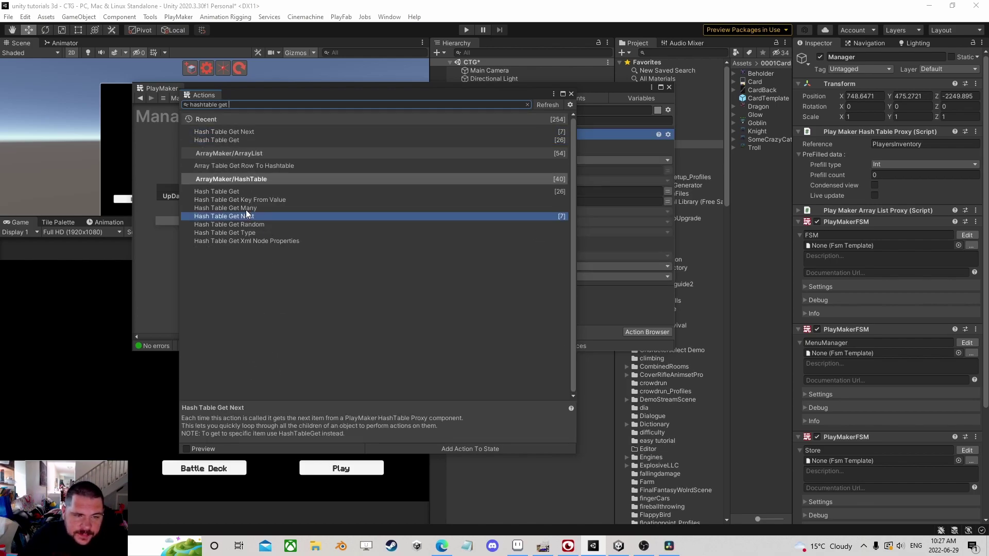
left_click(572, 94)
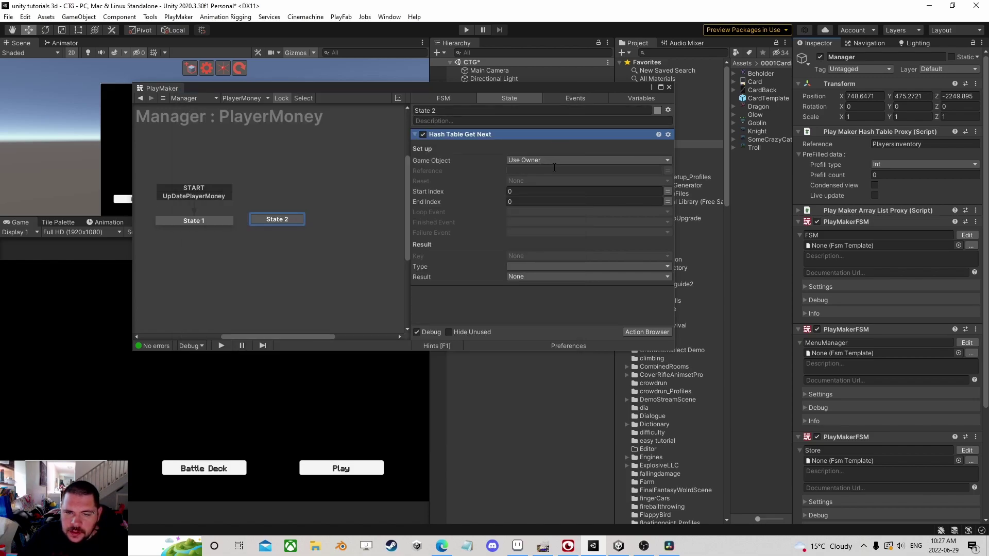
left_click(943, 145)
key("ctrl+c")
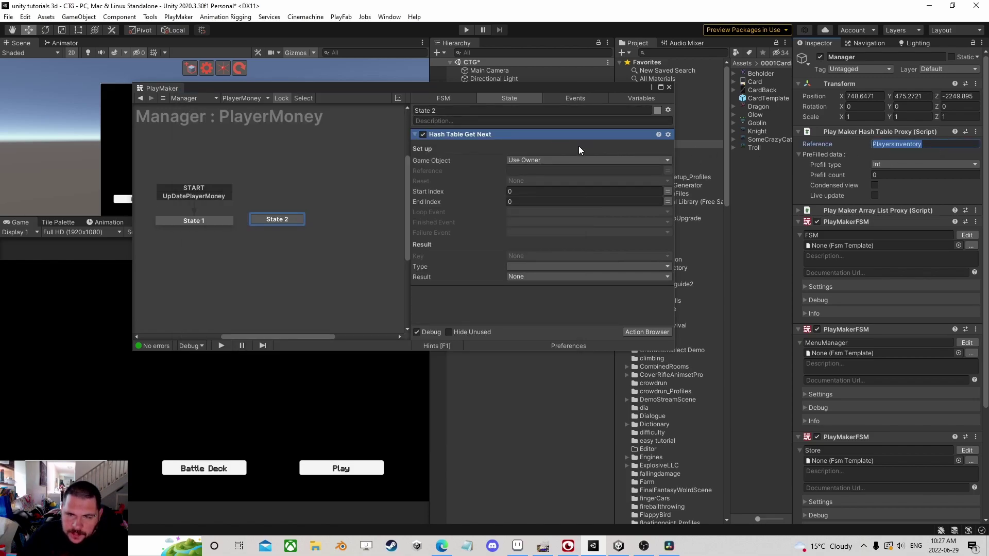
left_click(559, 170)
key("ctrl+v")
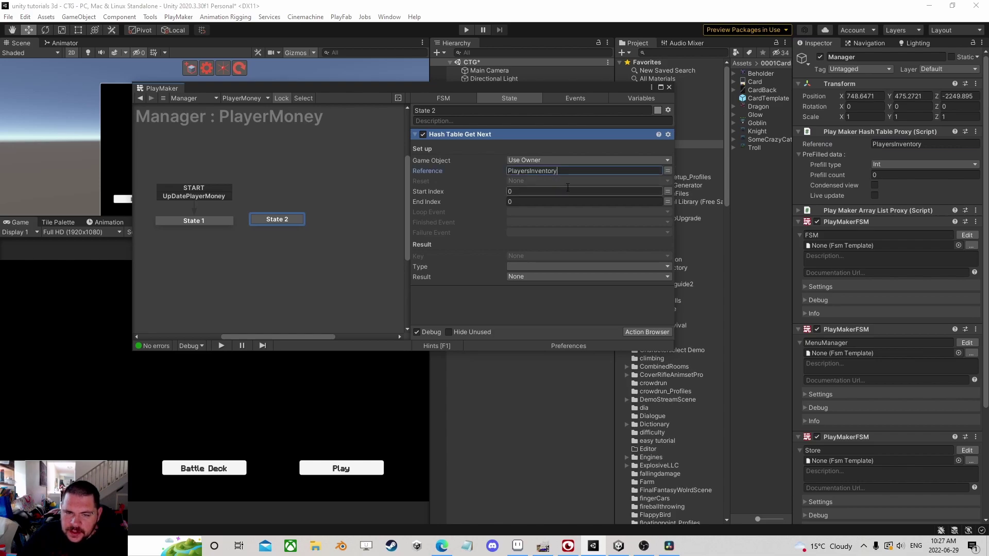
Create new events for the Hash Table Get Next action: "loop" as the loop event and "Done" as the finished event
left_click(528, 212)
left_click(541, 286)
type("loop")
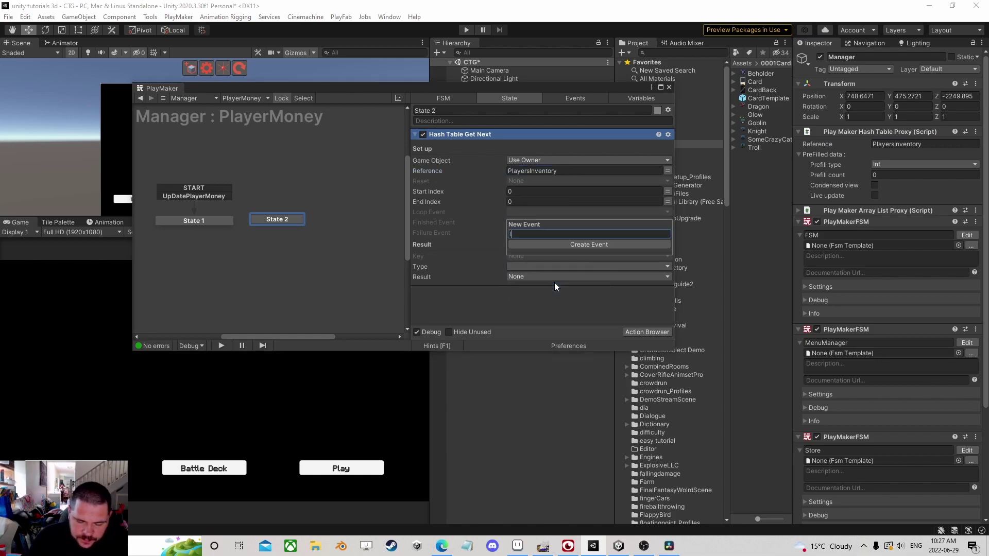
key("Return")
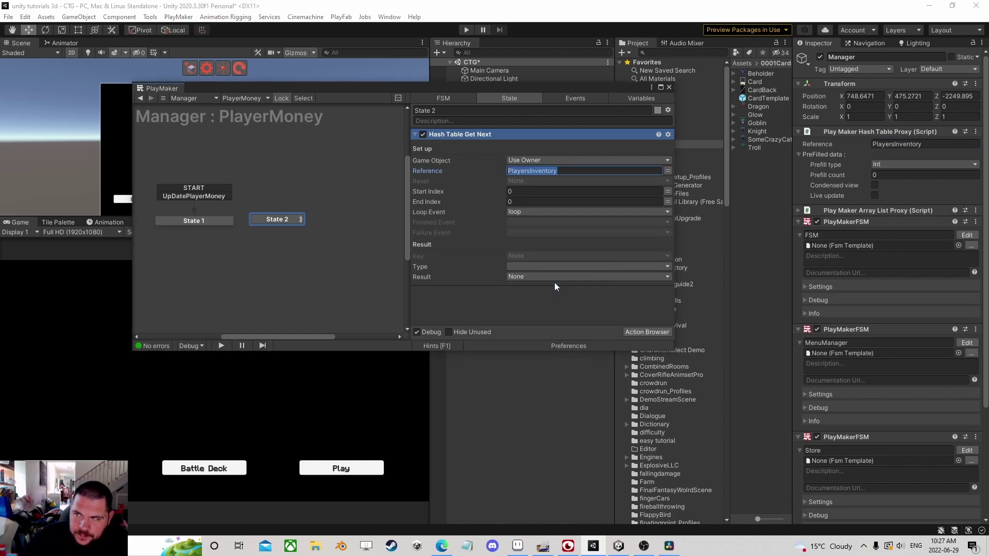
left_click(529, 222)
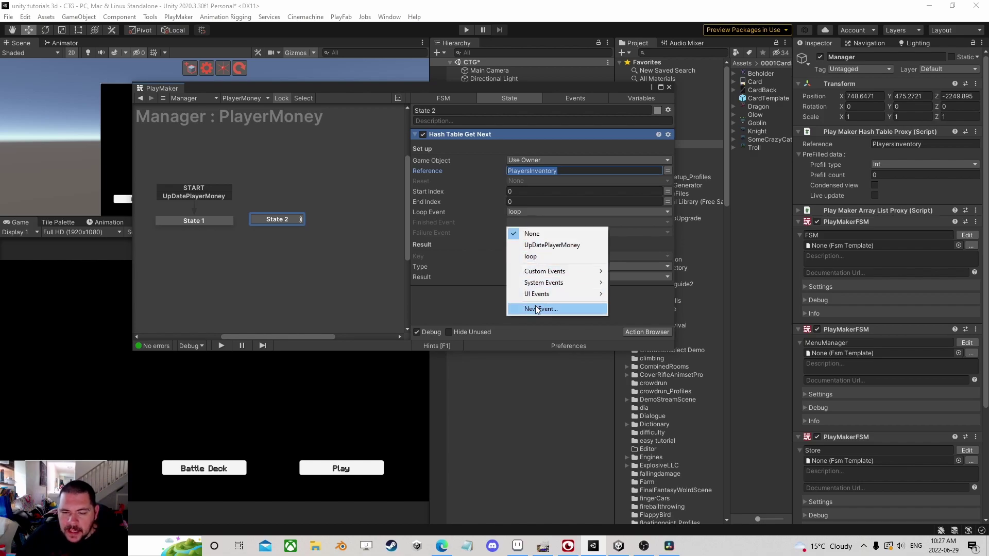
left_click(537, 308)
type("Done")
key("Return")
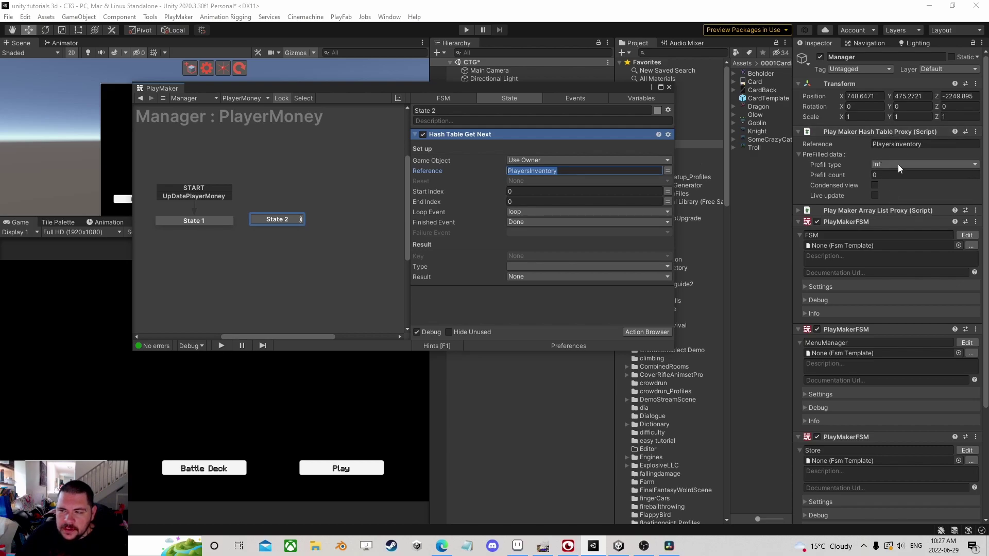
Set the Hash Table Get Next result type to Int and store the result in a new variable named CurrentCardAmount
left_click(527, 267)
left_click(539, 285)
left_click(539, 278)
left_click(548, 323)
type("Current")
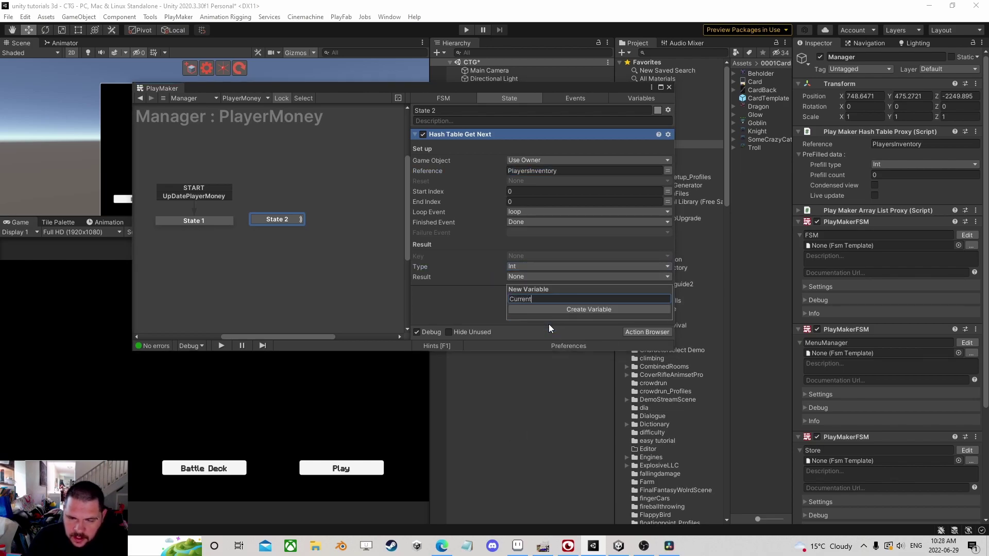
type("CardAmount")
key("Return")
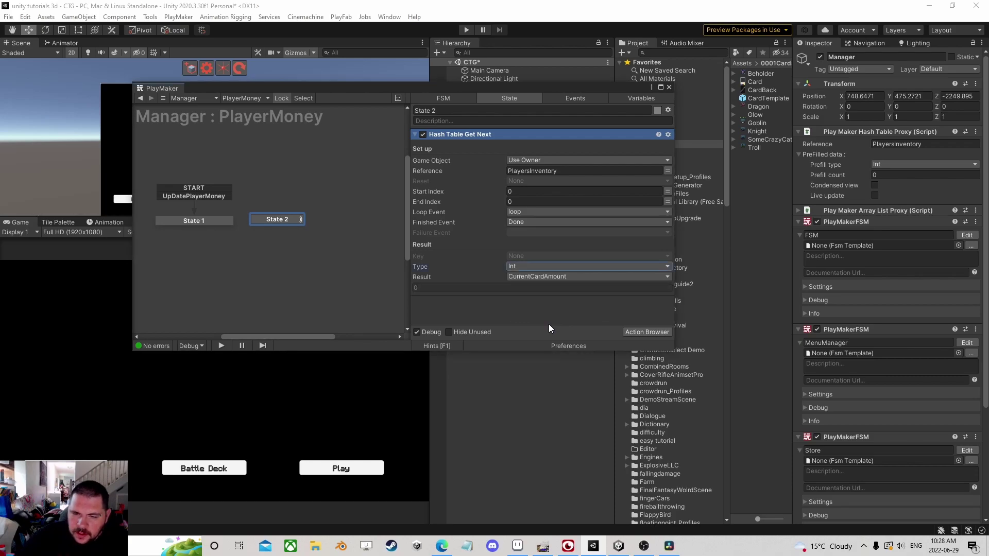
Add a loop transition to State 2 and connect it to a new state beside it
right_click(282, 220)
mouse_move(360, 223)
left_click(441, 223)
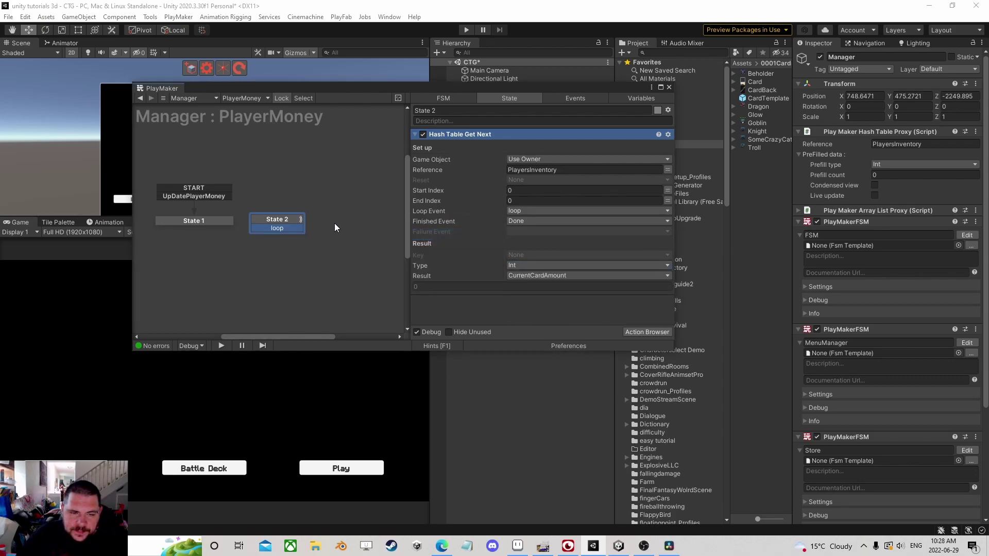
middle_click_drag(317, 223, 264, 222)
left_click_drag(246, 227, 279, 212)
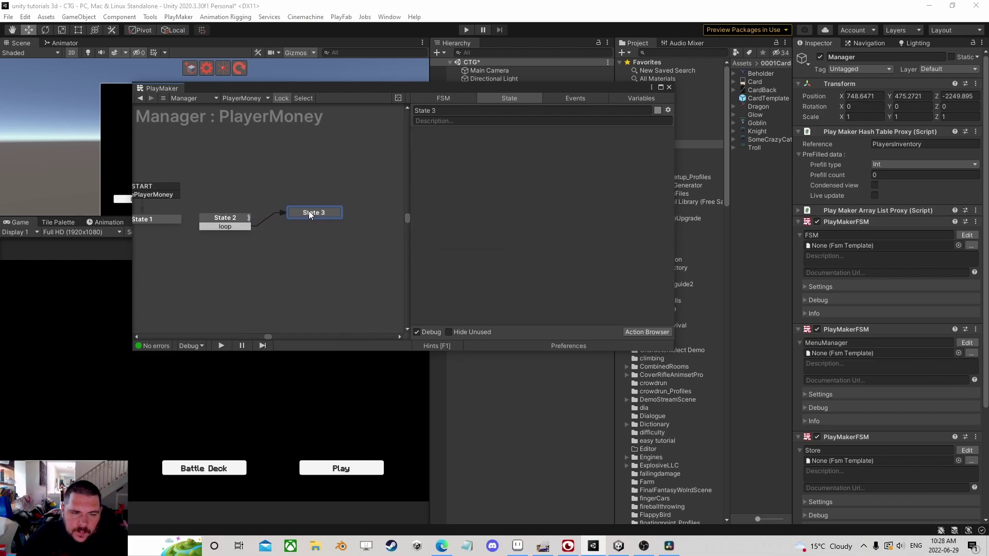
Add a PlayerPrefs Set Int action to State 3
left_click(644, 332)
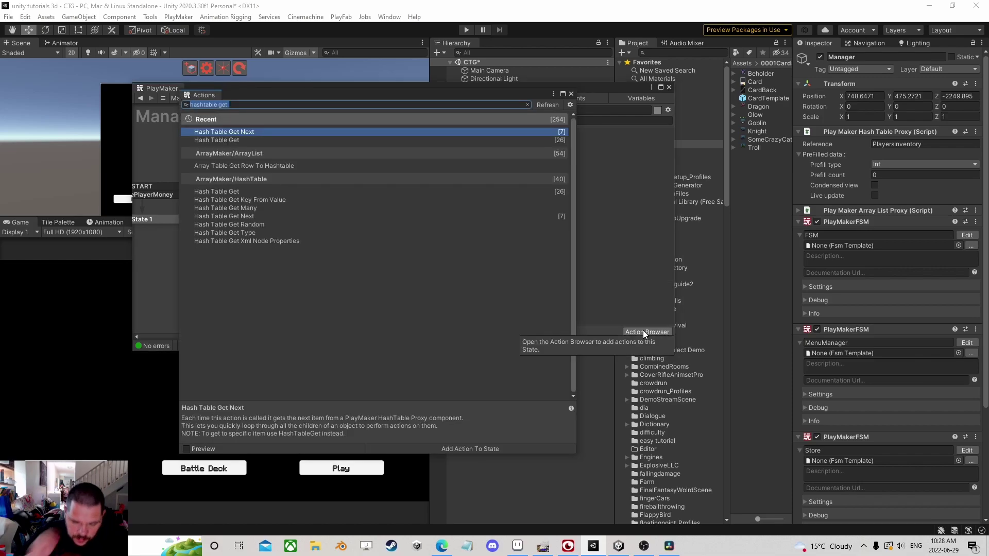
type("player")
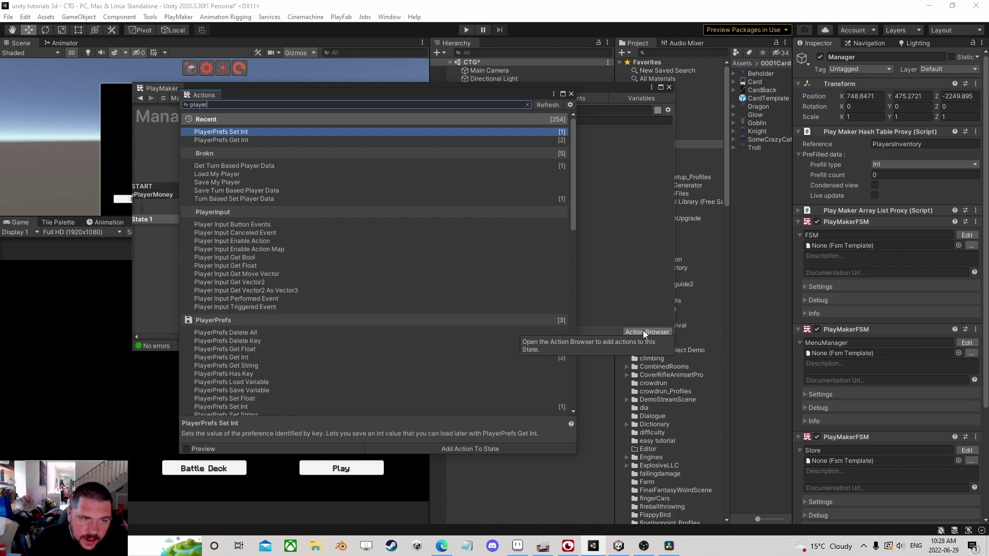
key("Return")
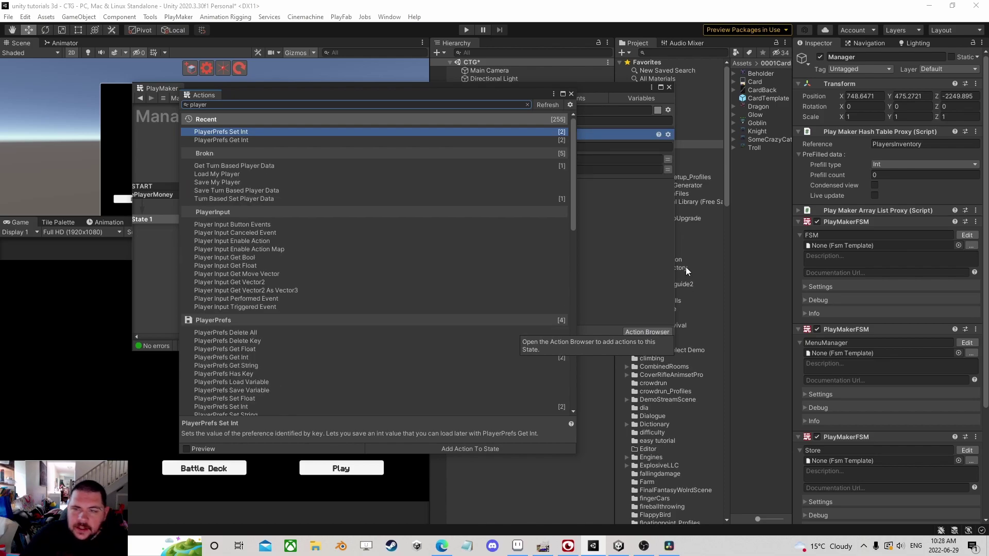
left_click(571, 94)
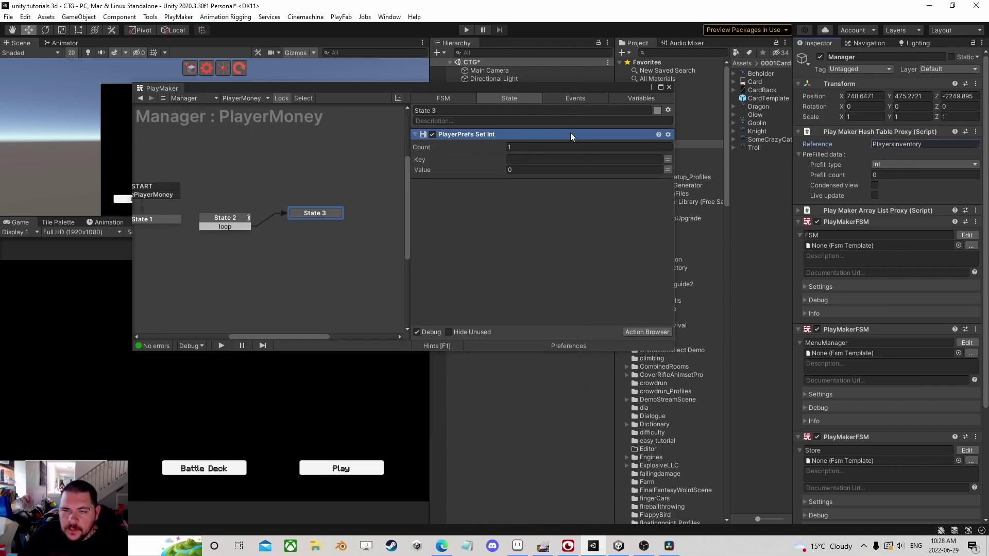
Switch the Key of State 3's PlayerPrefs Set Int action to take a variable
left_click(531, 147)
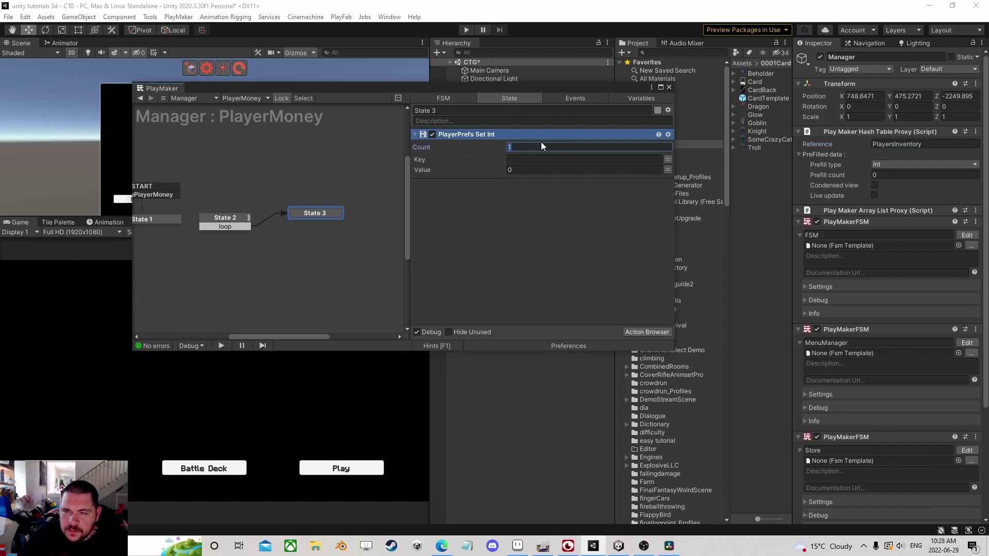
left_click(535, 158)
left_click(667, 160)
left_click(623, 158)
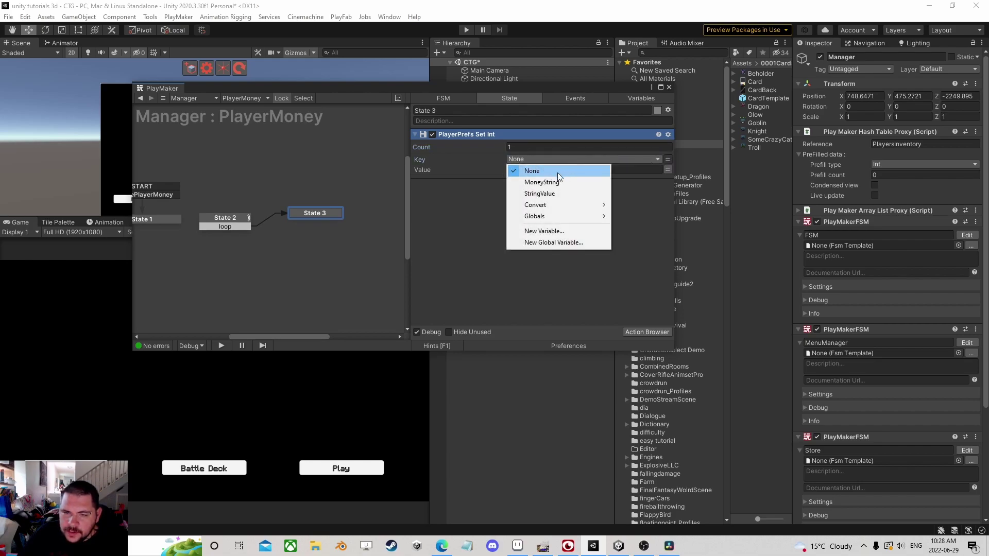
left_click(319, 214)
Store the key result of State 2's Hash Table Get Next action in a new variable named CardName
left_click(227, 222)
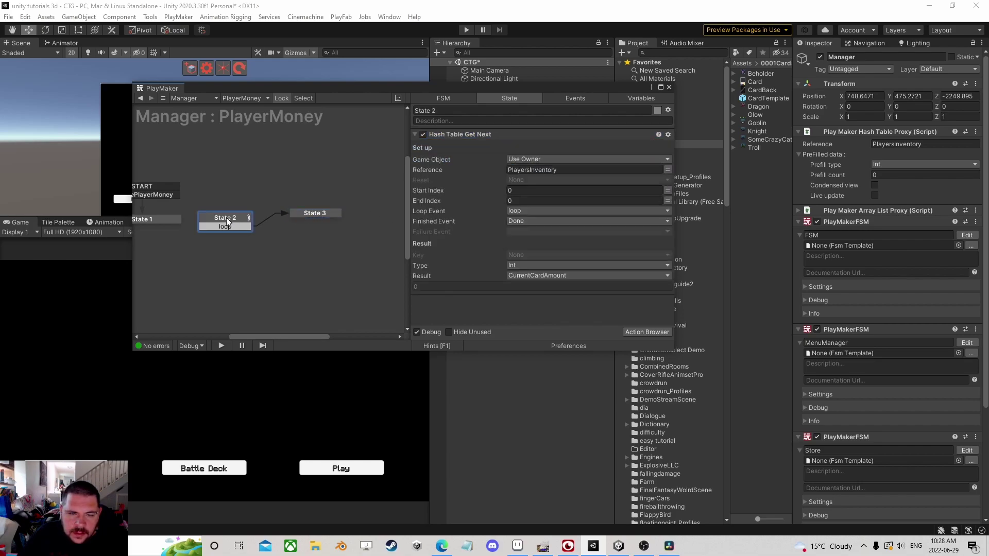
left_click(519, 256)
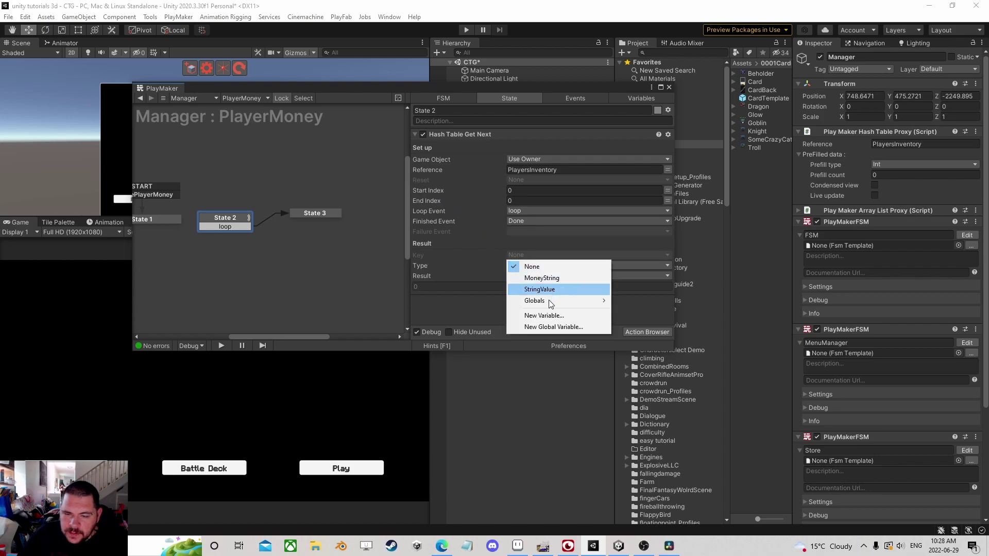
left_click(543, 316)
type("CardName")
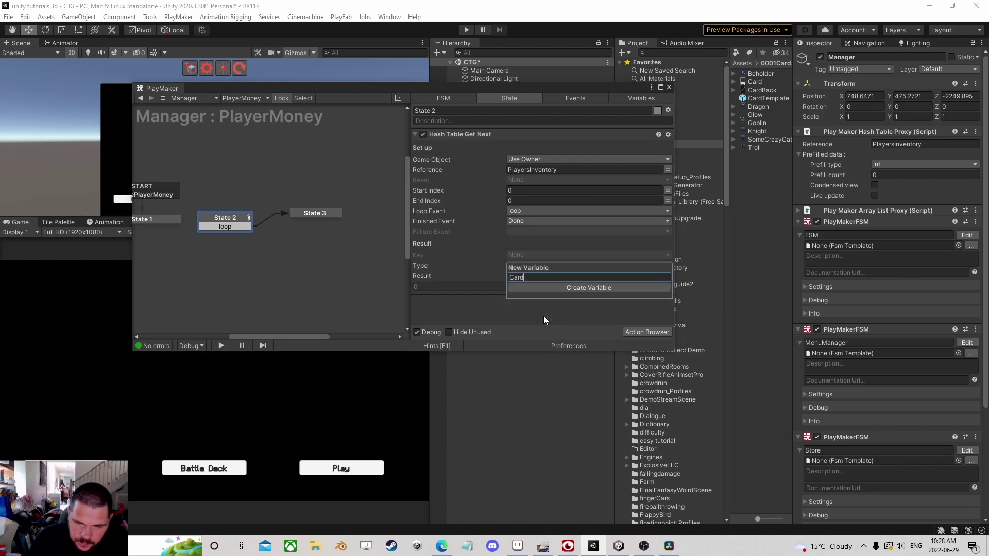
key("Return")
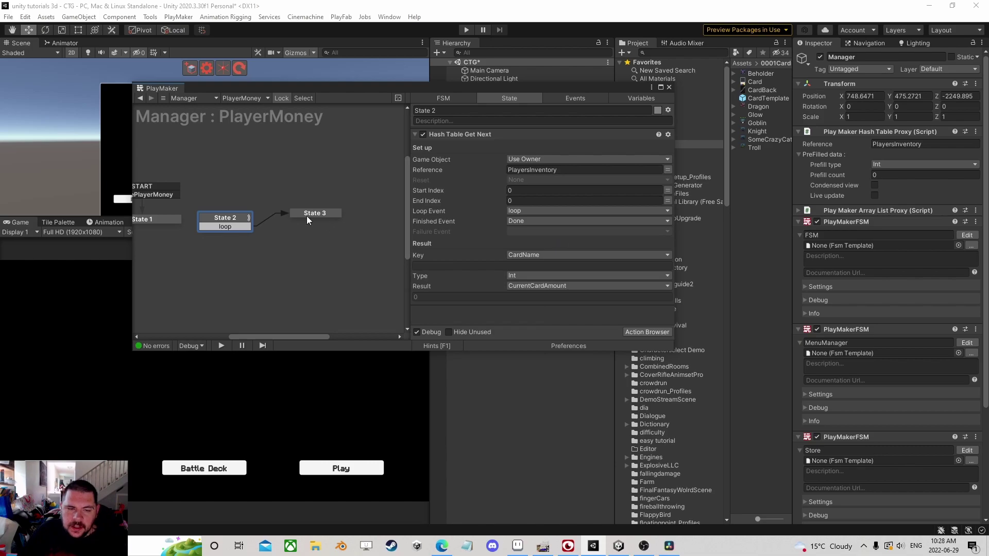
Set State 3's PlayerPrefs Set Int key to the CardName variable and its value to the CurrentCardAmount variable
left_click(325, 213)
left_click(631, 159)
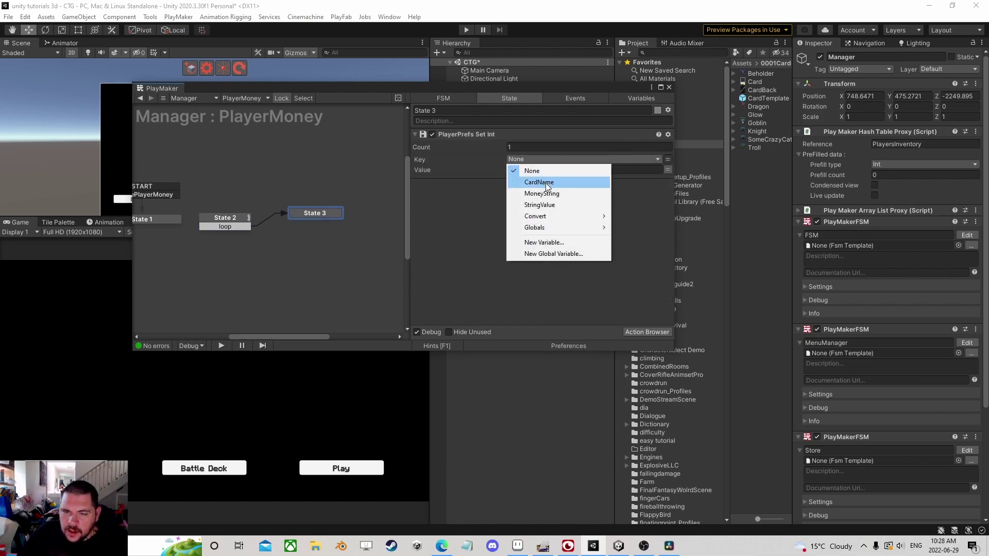
left_click(538, 181)
left_click(666, 180)
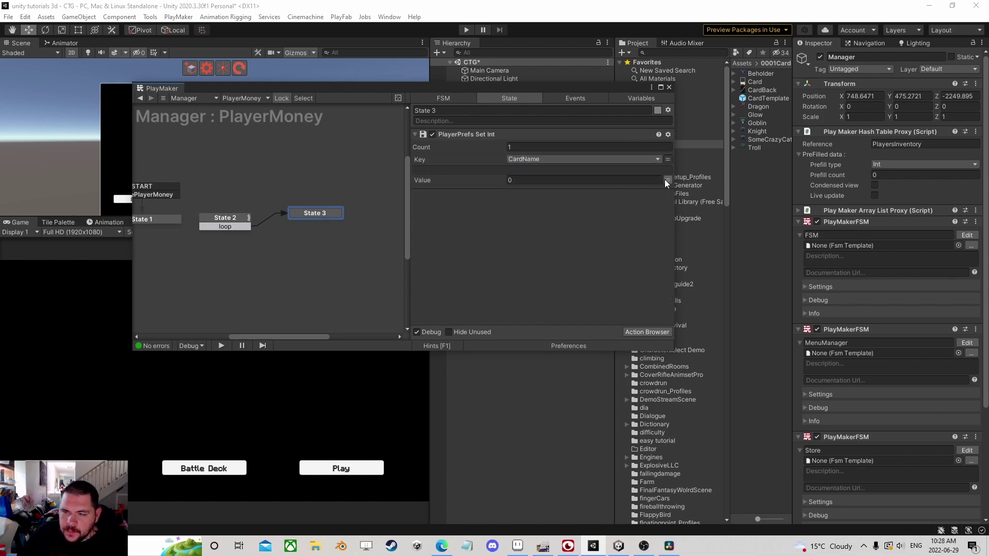
left_click(607, 179)
left_click(550, 204)
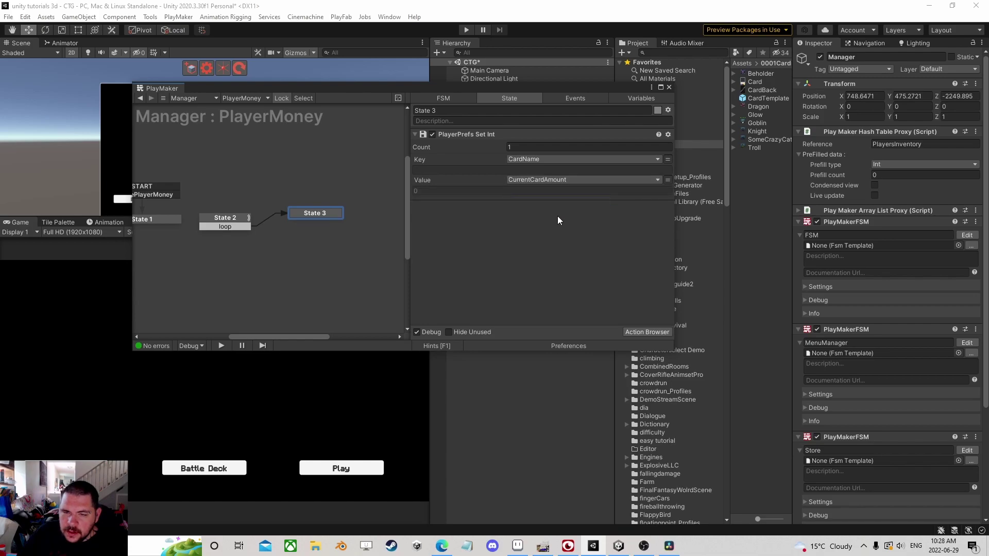
Link State 3 back to State 2 on FINISHED, and add a Done transition from State 2 to a new state below it
left_click(309, 213, "ctrl")
left_click_drag(313, 221, 229, 221)
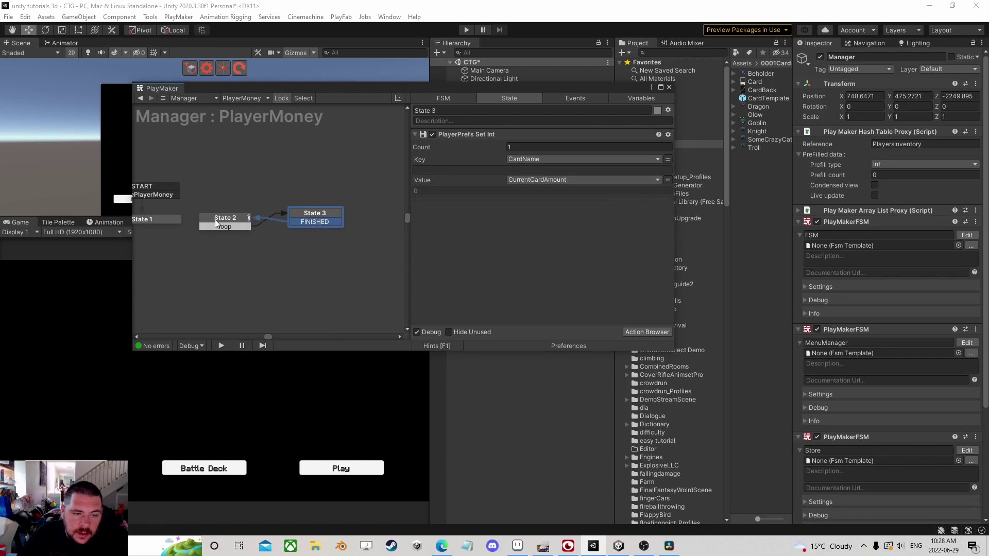
left_click(228, 222)
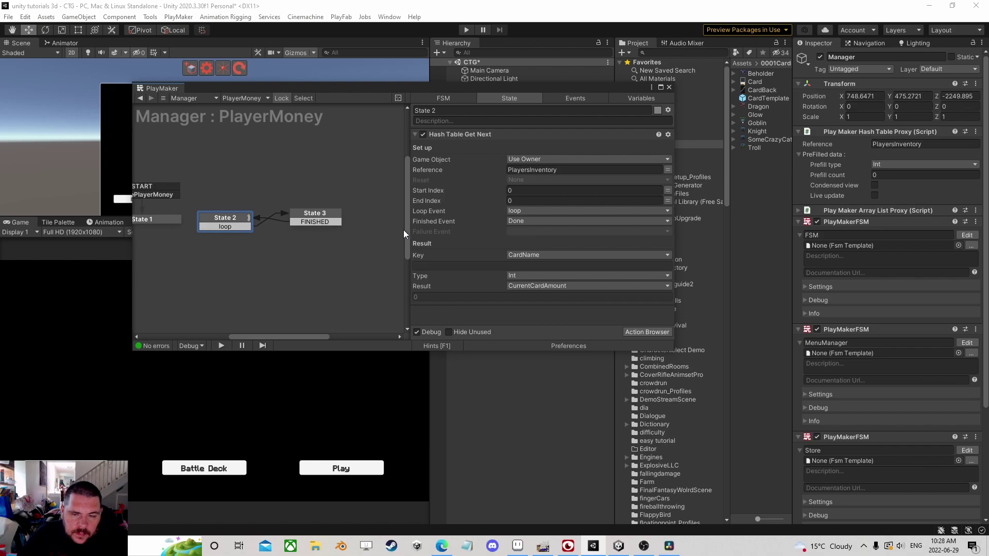
right_click(231, 215)
mouse_move(268, 221)
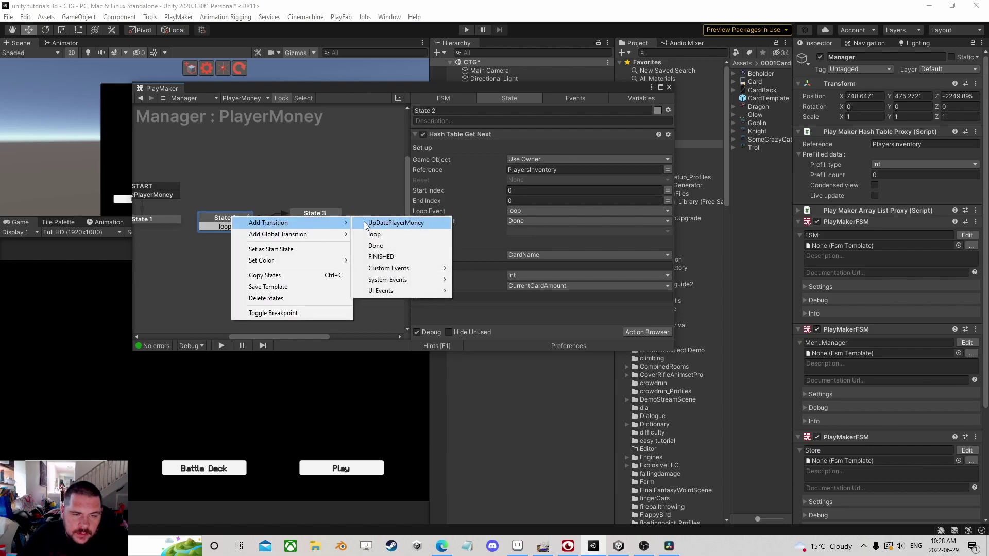
left_click(376, 245)
left_click_drag(236, 234, 231, 253)
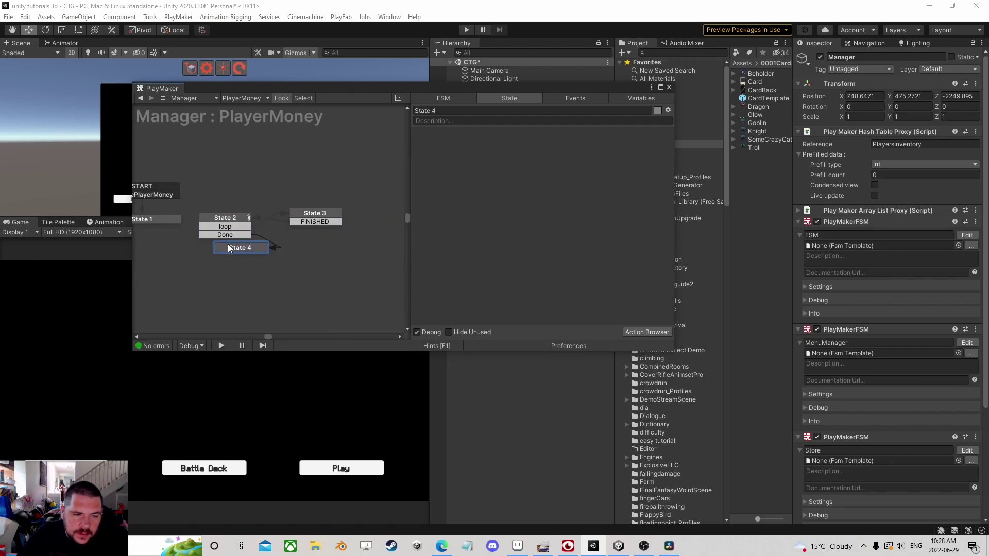
left_click_drag(306, 215, 283, 220)
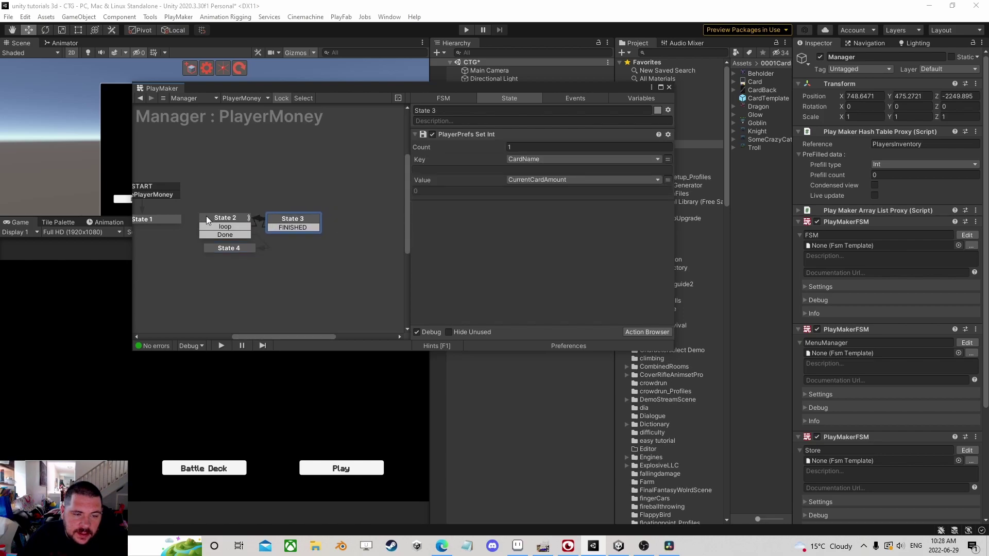
Add a new event named "Save Player Cards" to the PlayerMoney FSM
left_click(218, 221)
left_click(575, 99)
left_click(523, 320)
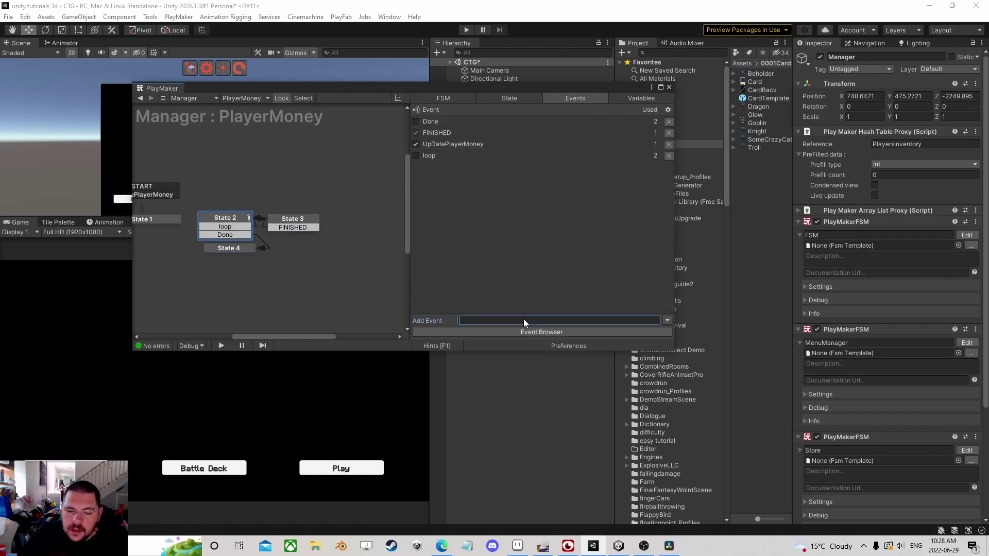
type("Save Pl")
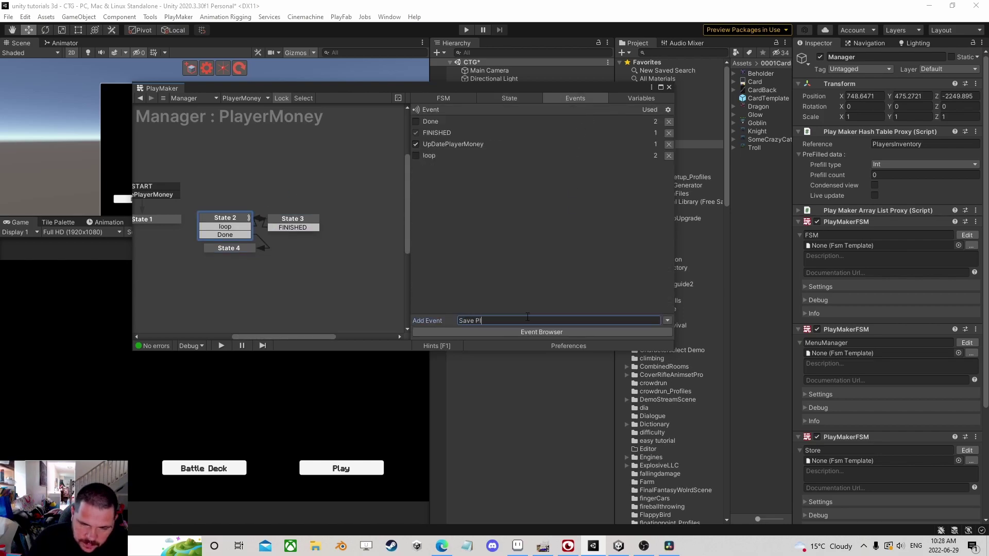
type("ayer")
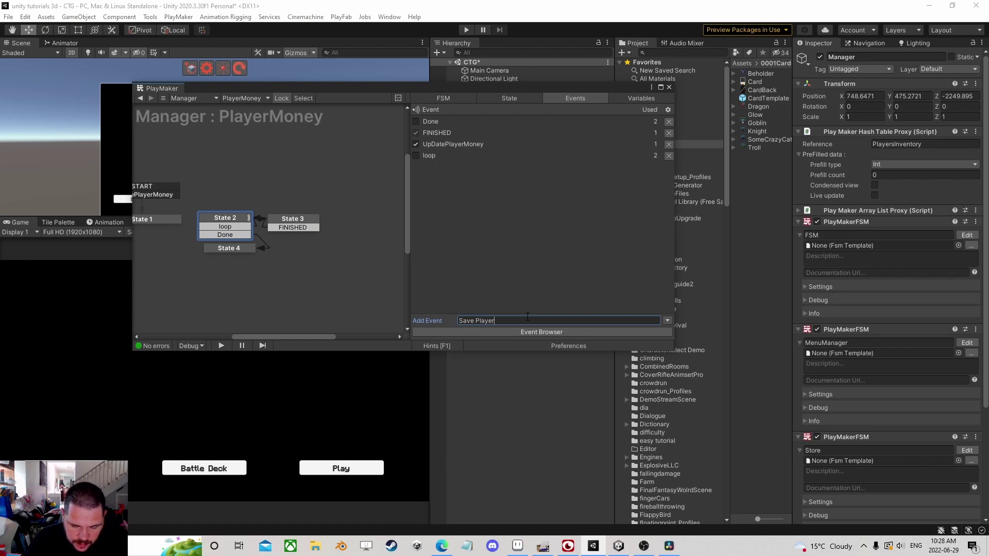
type(" Cards")
key("Return")
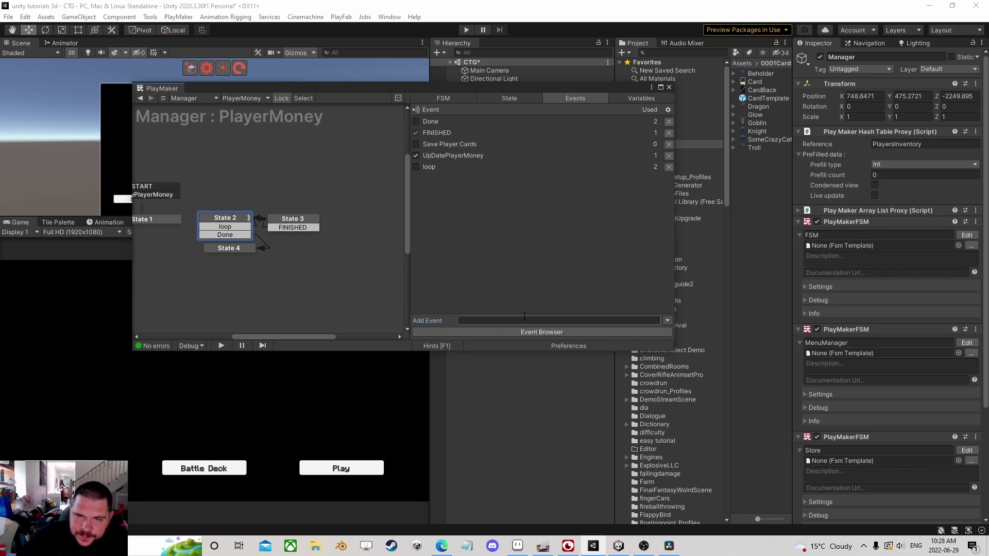
Add Save Player Cards as a global transition on State 2, and space out the save states in the graph
right_click(231, 219)
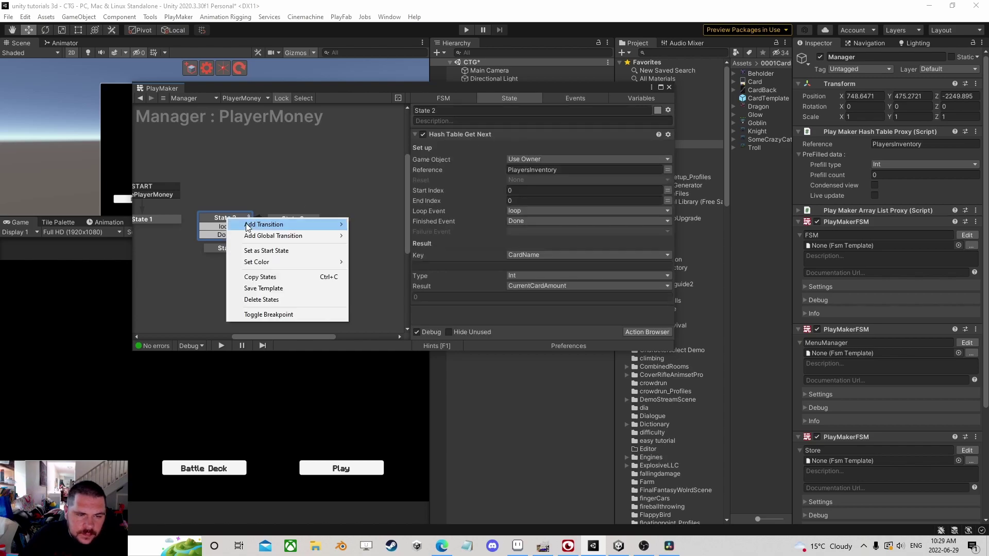
mouse_move(288, 237)
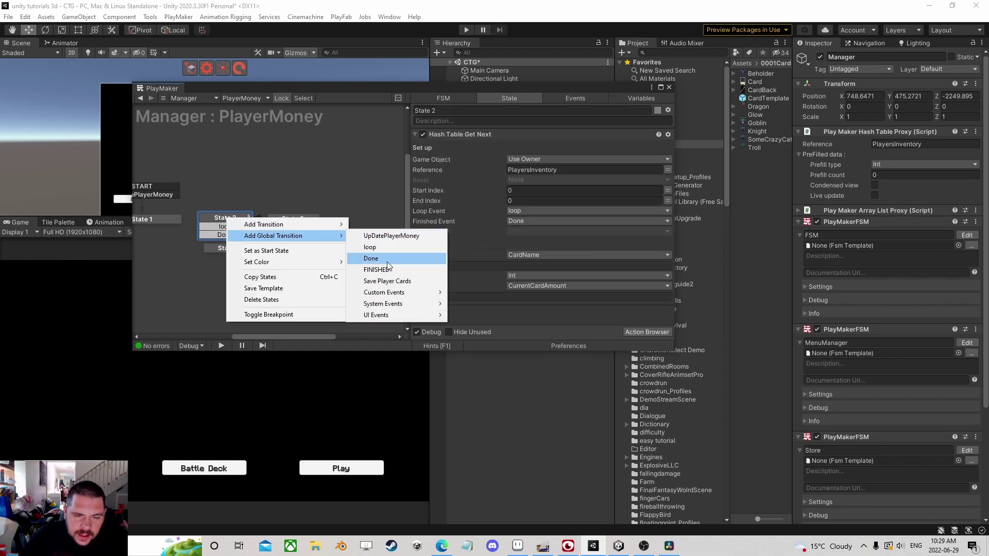
left_click(388, 281)
left_click_drag(361, 282, 239, 220)
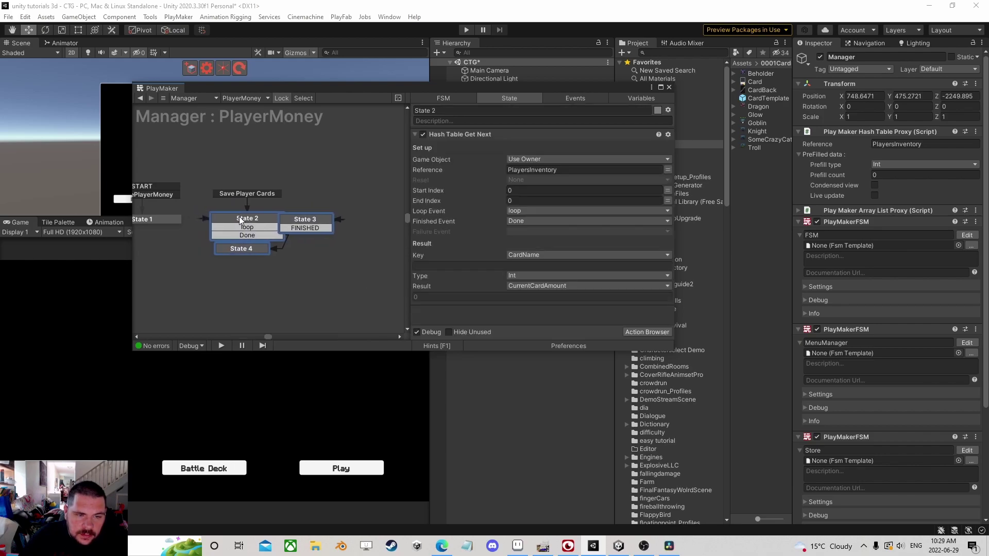
left_click(311, 253)
left_click_drag(305, 223, 336, 220)
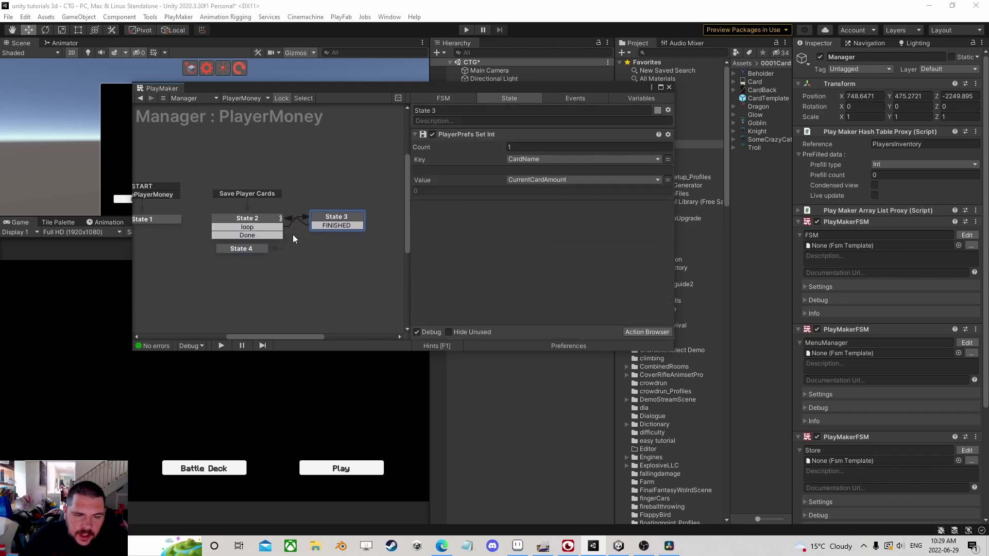
Add a new unconnected state below State 4
right_click(239, 255)
left_click(267, 260)
left_click_drag(267, 256, 266, 243)
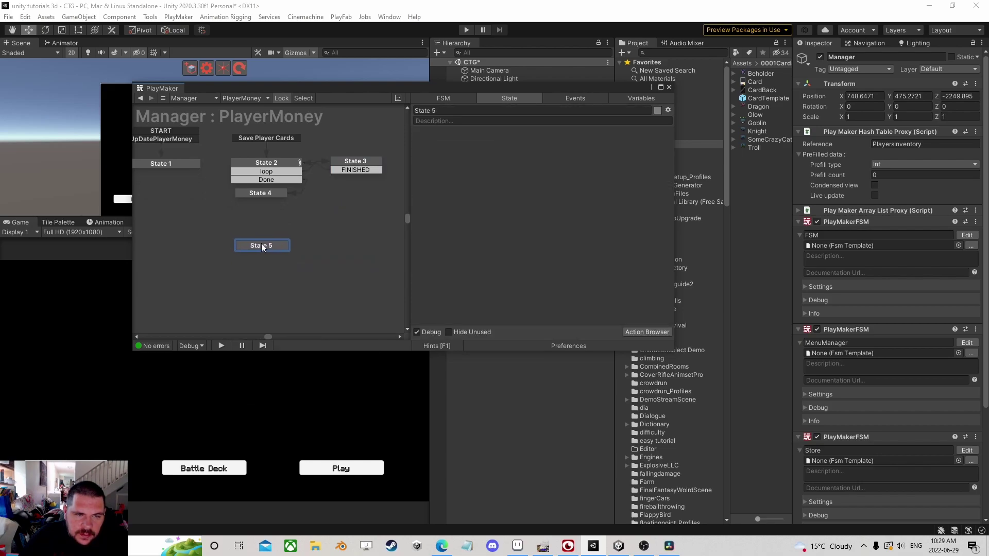
Add a new event named "Load Player Cards" to the PlayerMoney FSM
left_click(577, 99)
left_click(485, 320)
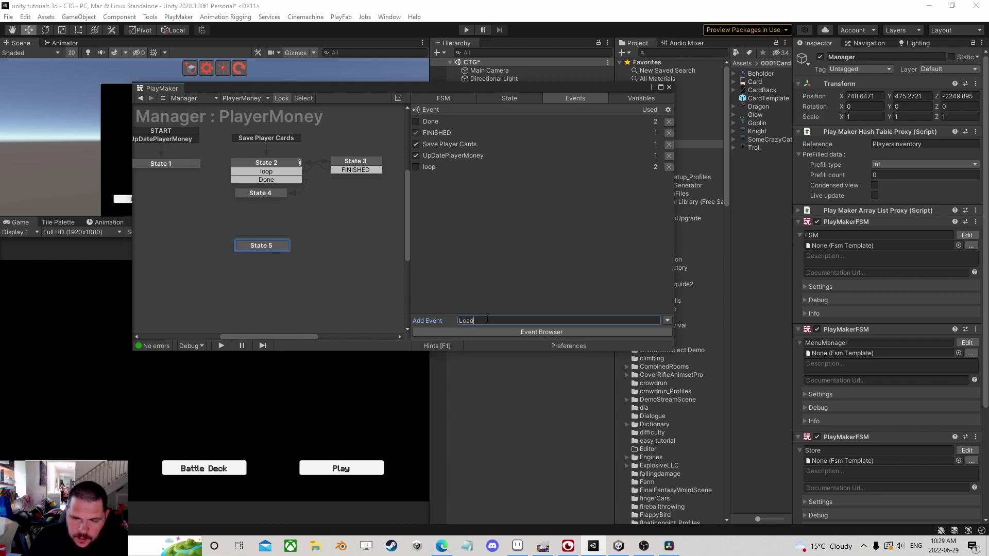
type("Load PLayer Cards")
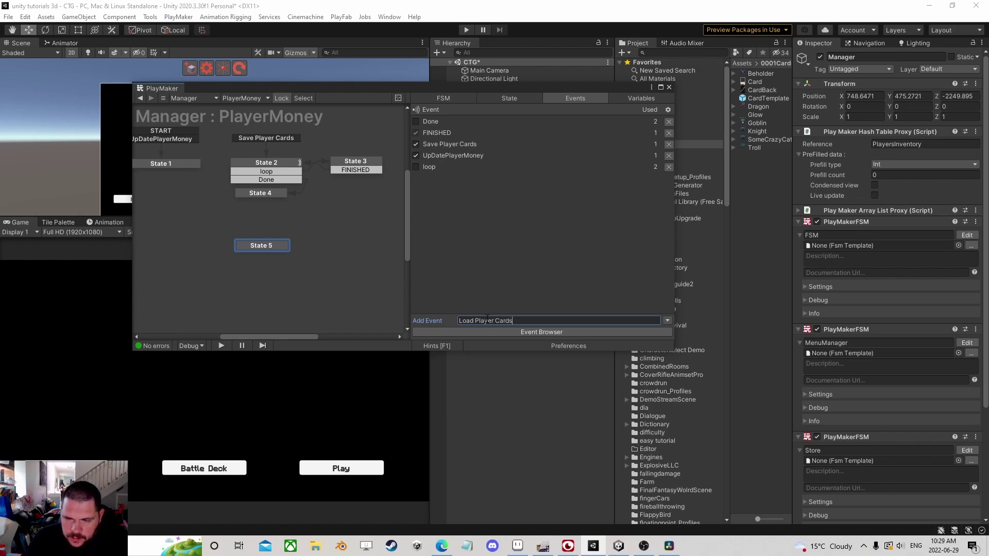
key("Return")
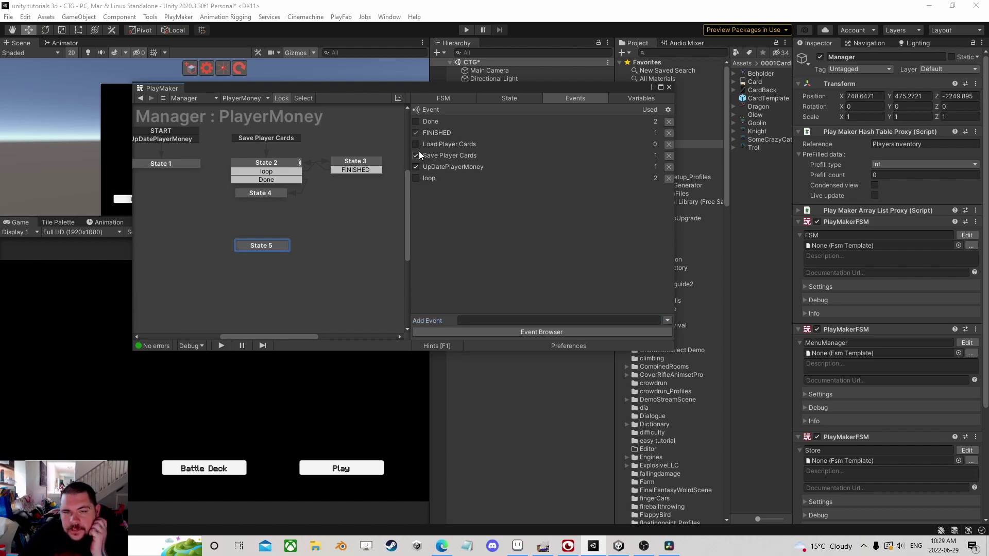
Add Load Player Cards as a global transition on State 5
right_click(261, 243)
mouse_move(304, 262)
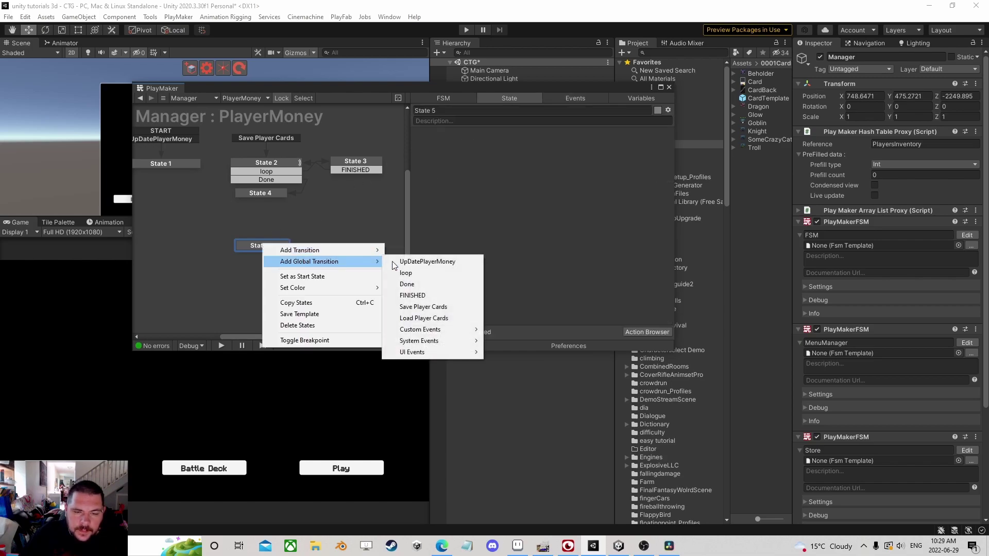
left_click(435, 318)
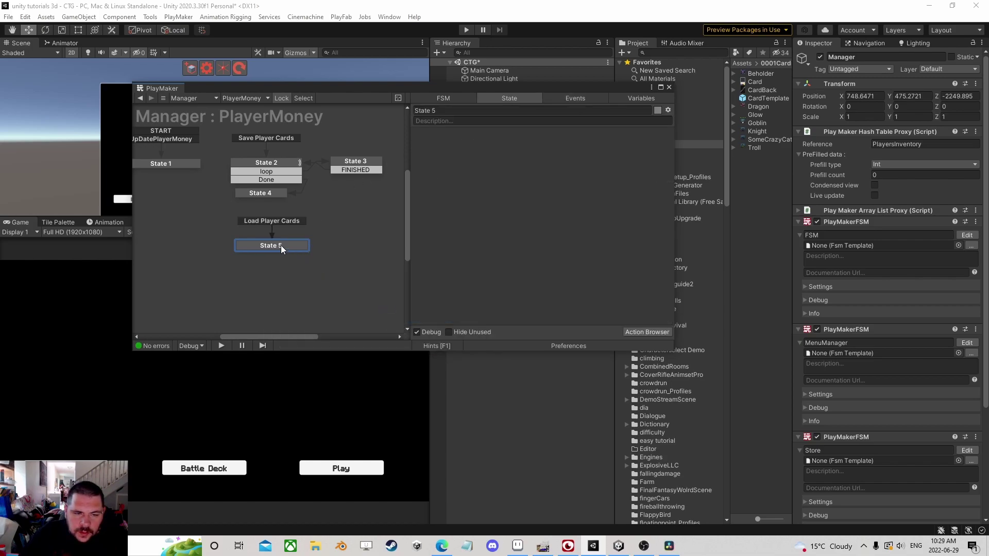
Copy the Hash Table Get Next action from State 2 and paste it into State 5
left_click_drag(505, 96, 477, 177)
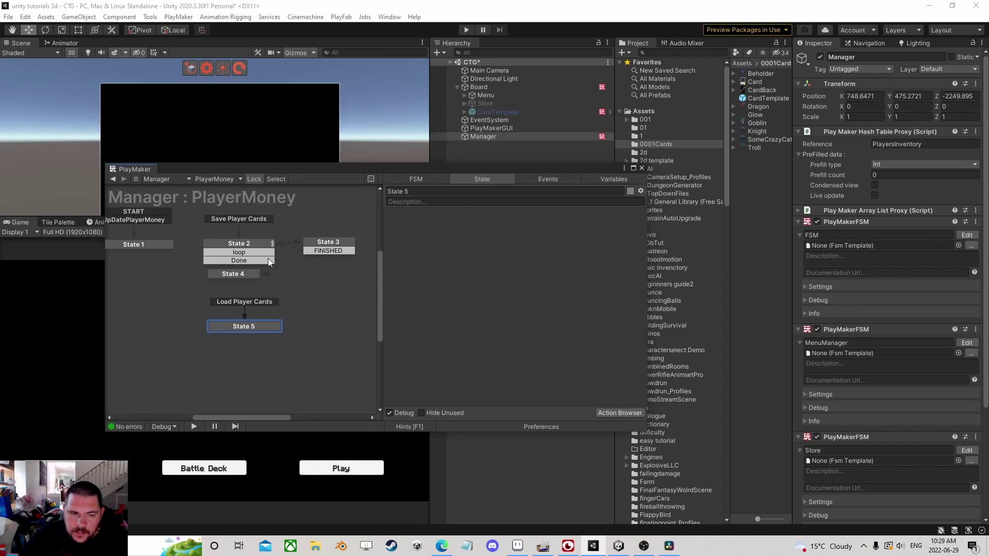
left_click_drag(355, 286, 191, 231)
left_click(432, 214)
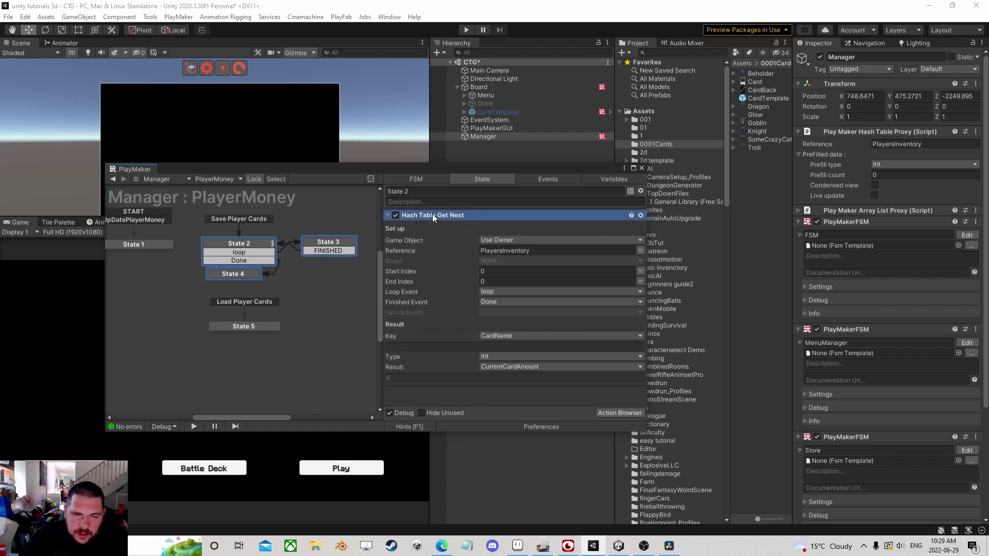
right_click(431, 214)
left_click(464, 284)
left_click(263, 327)
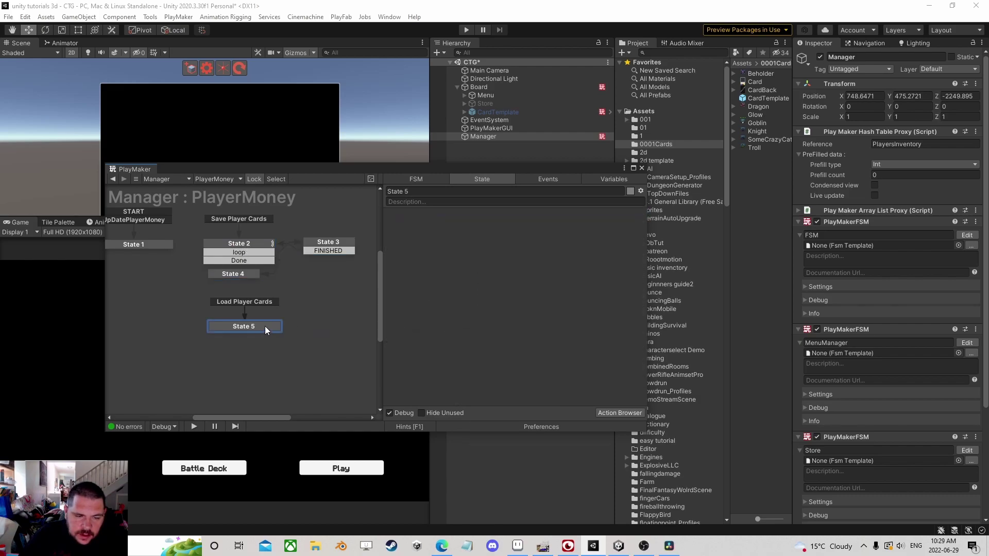
right_click(412, 267)
left_click(448, 371)
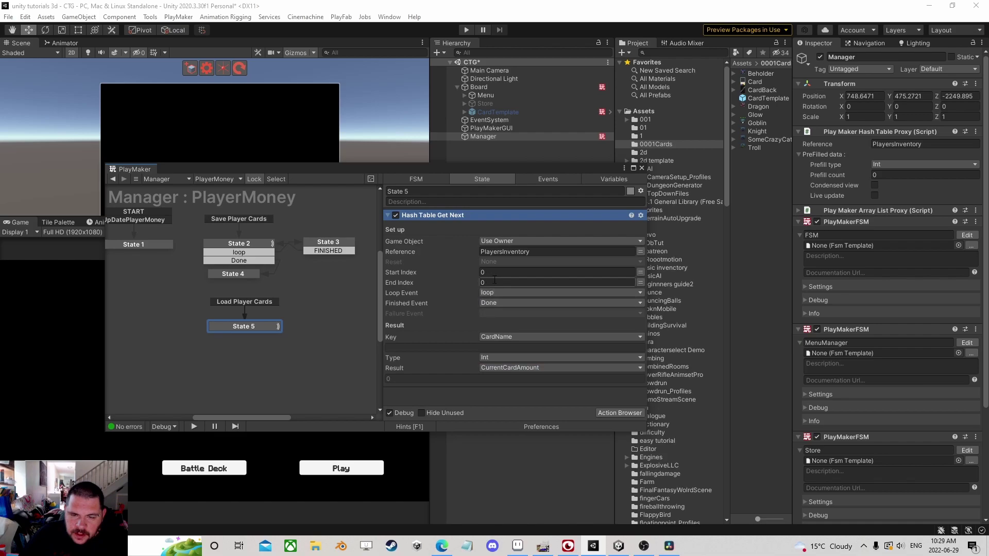
Set the State 5 Hash Table Get Next action to a specified game object, using the global variable CardManager
left_click(542, 252)
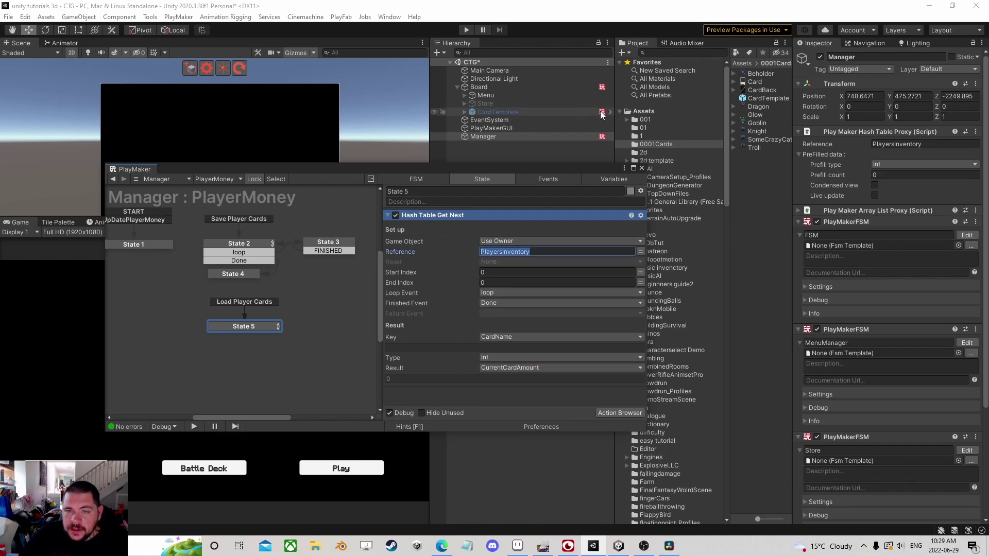
left_click(529, 91)
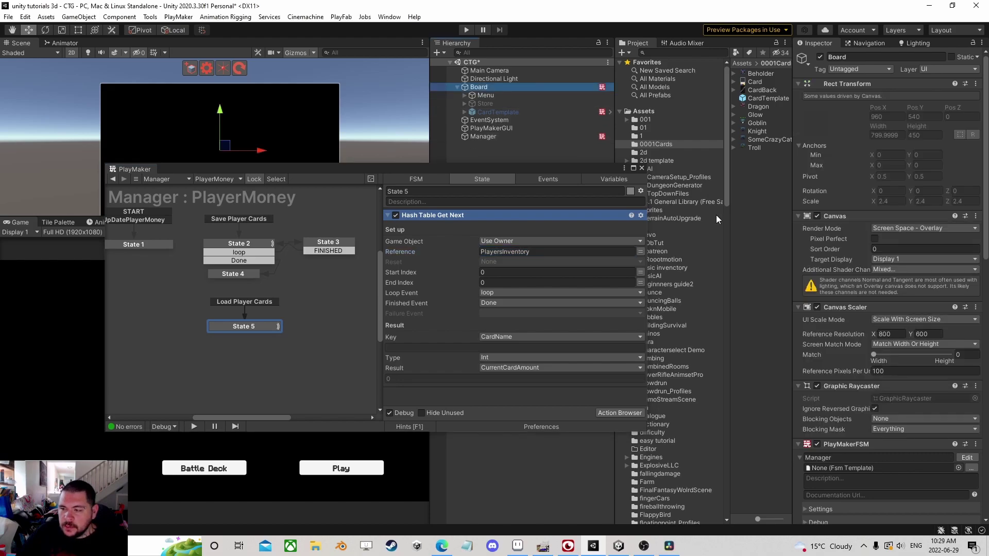
scroll(845, 290, "down", 8)
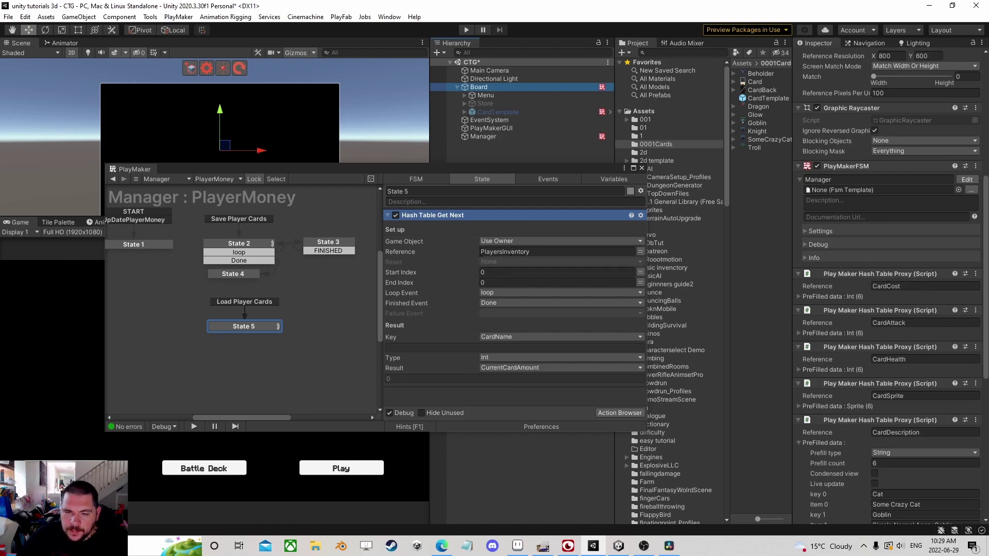
left_click(542, 241)
left_click(525, 267)
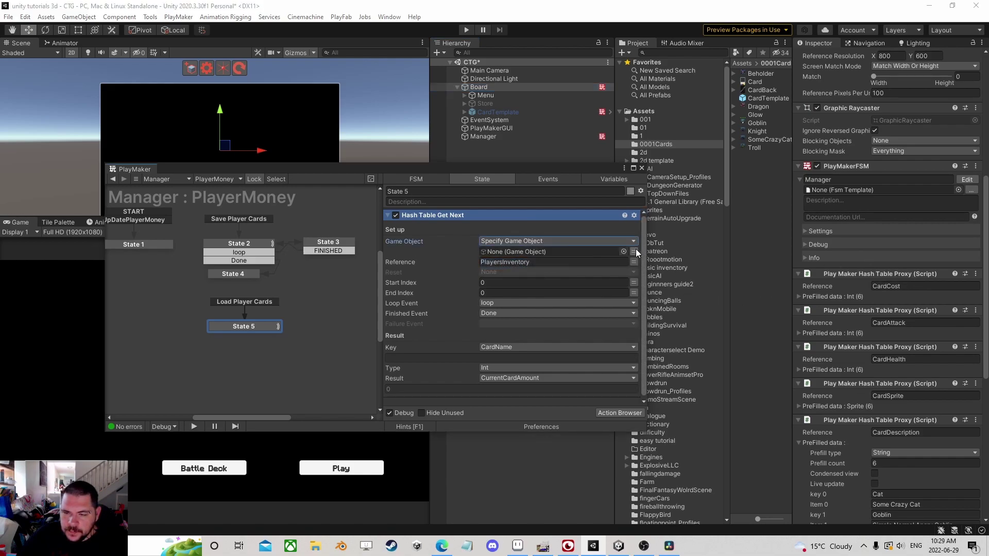
left_click(636, 252)
left_click(559, 252)
mouse_move(528, 274)
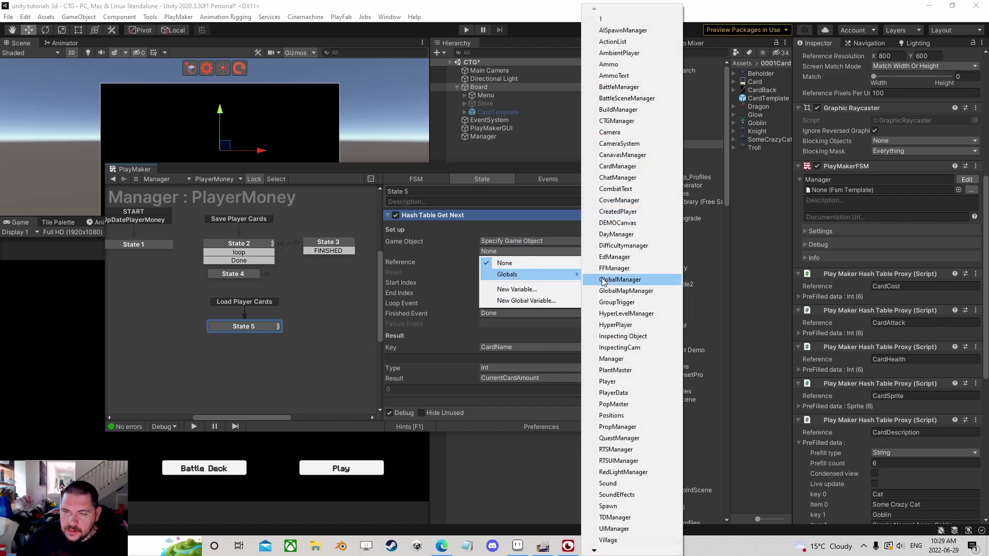
left_click(618, 166)
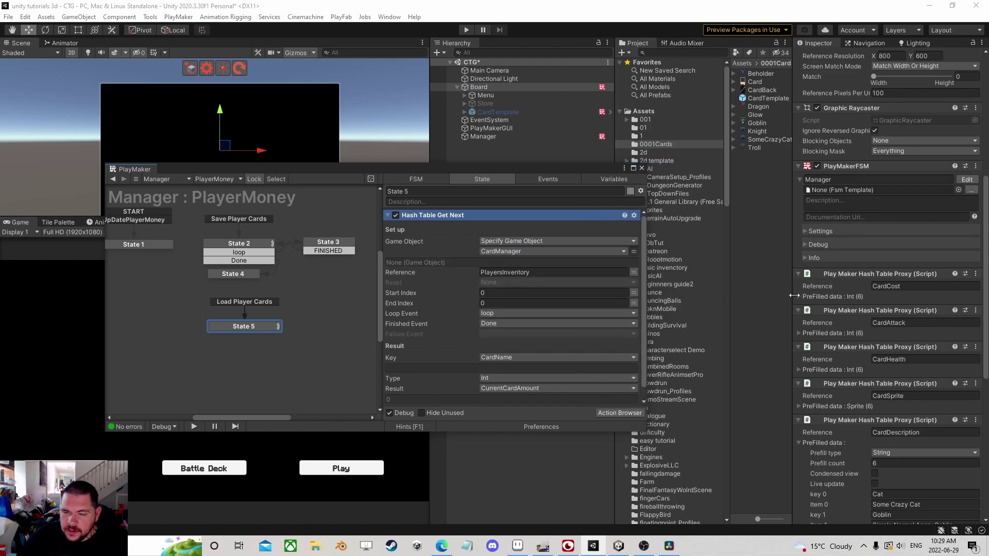
Copy the CardCost reference name from Board's hash table and paste it as the State 5 action's reference
scroll(895, 310, "down", 5)
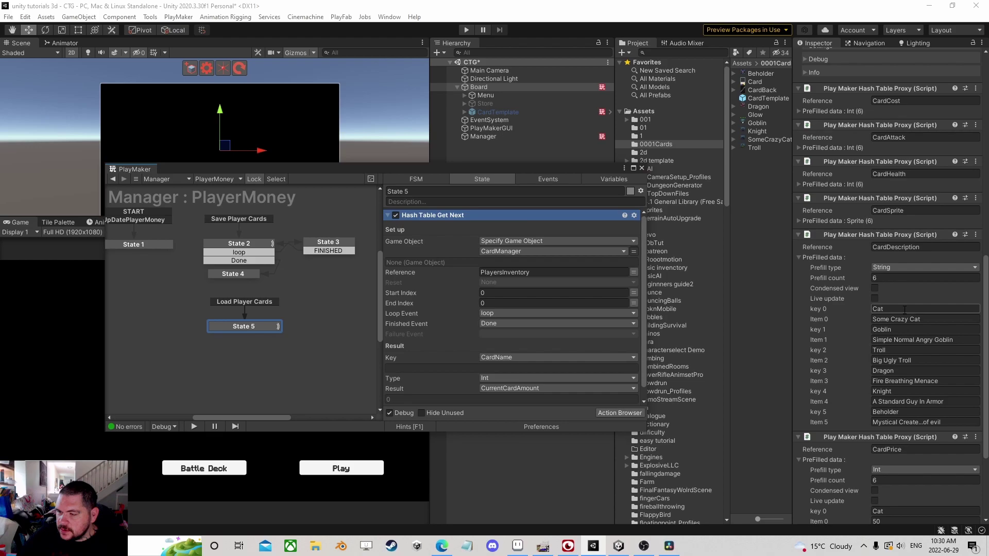
scroll(907, 300, "down", 3)
scroll(910, 328, "up", 8)
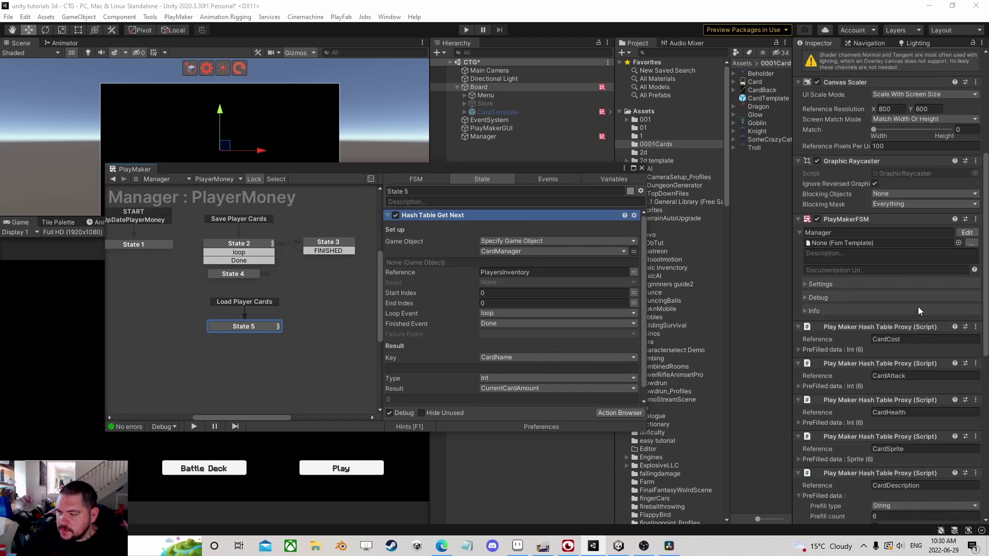
left_click(913, 340)
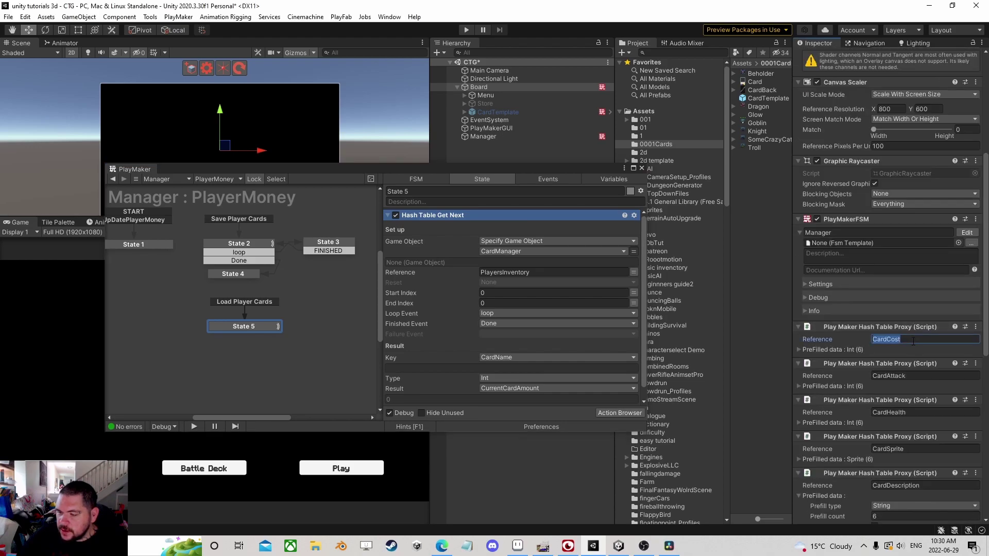
left_click(544, 273)
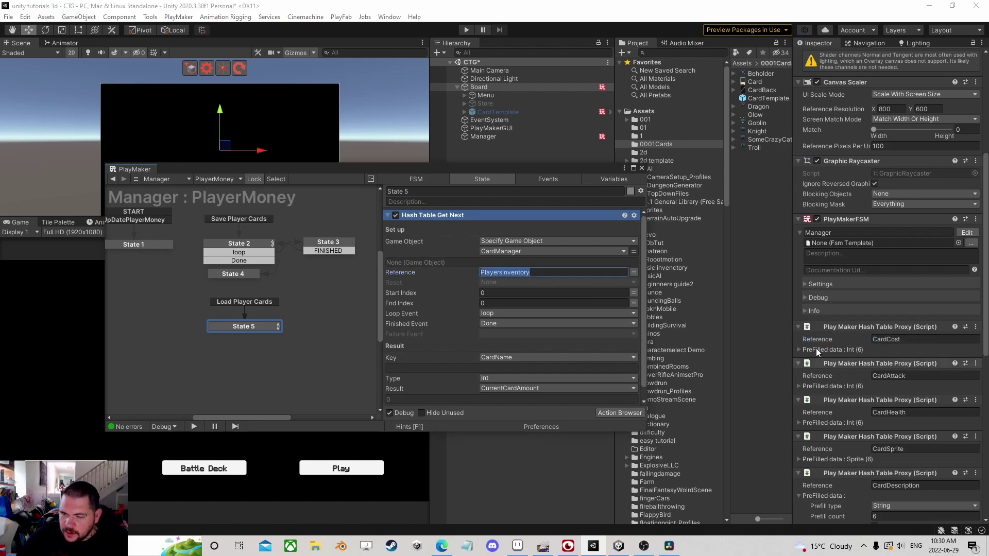
key("ctrl+v")
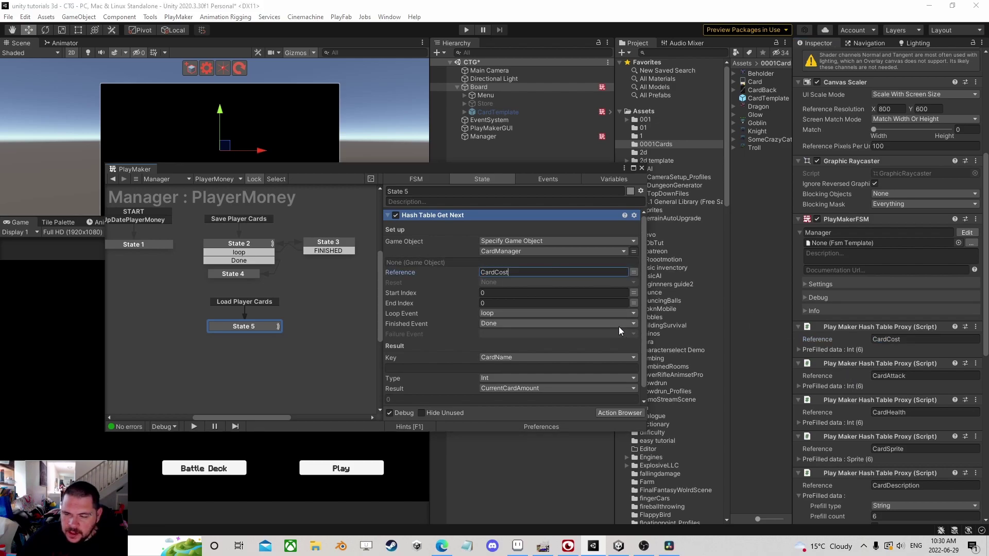
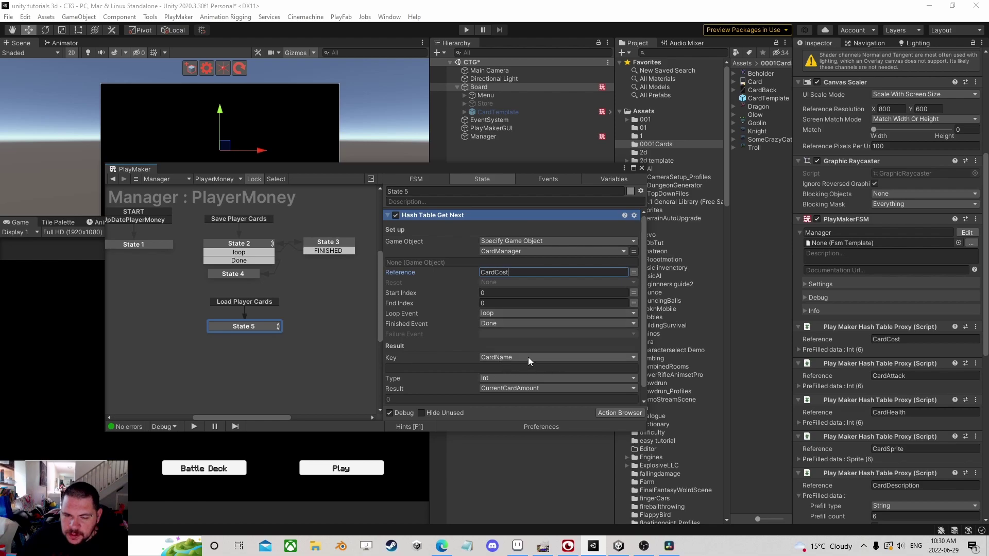
Add loop and Done transitions to State 5, linking loop to a new state beside it and Done to one below
right_click(249, 327)
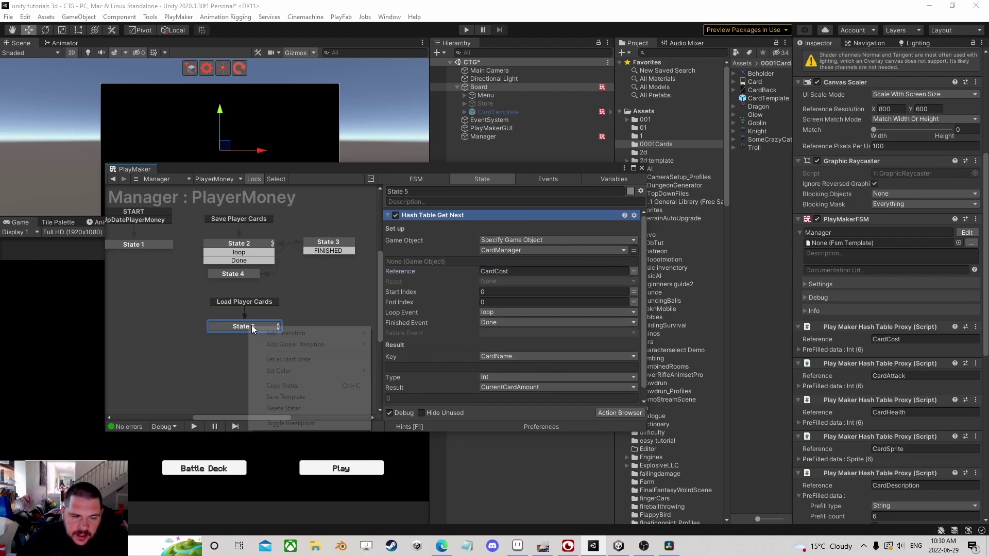
mouse_move(288, 333)
left_click(400, 345)
right_click(268, 328)
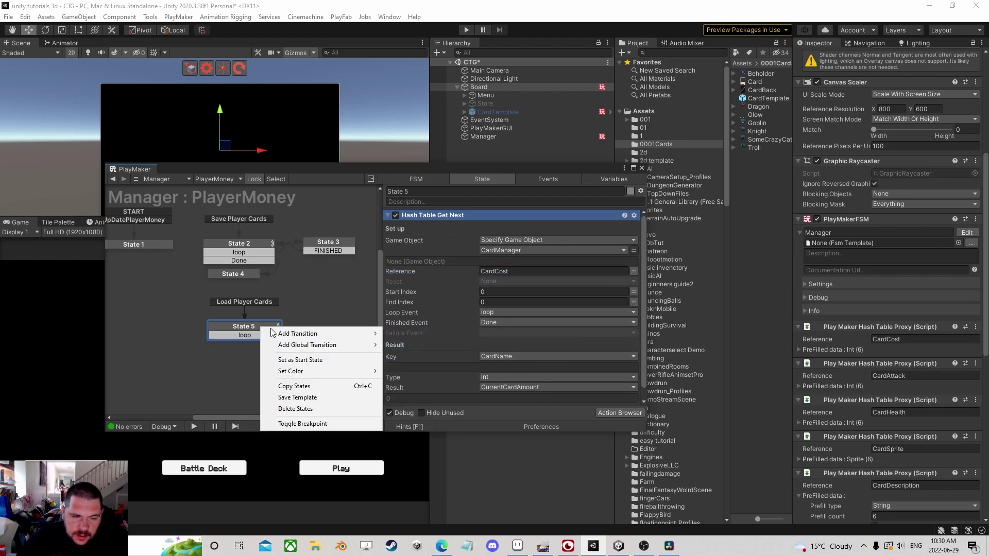
left_click(400, 356)
left_click_drag(235, 359, 327, 326)
Add a PlayerPrefs Get Int action to State 7 and use the CardName variable as its key
left_click(619, 412)
type("player")
key("Down")
key("Return")
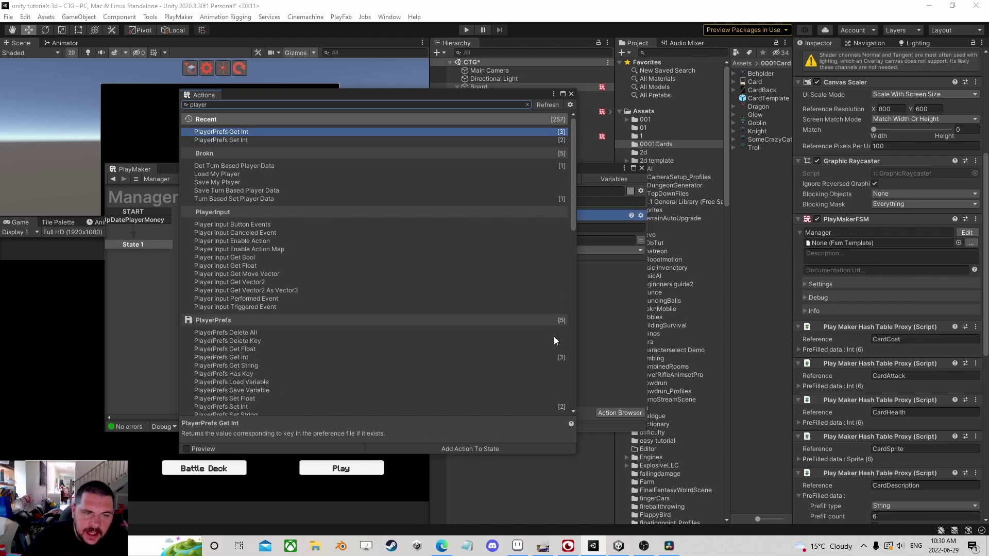
left_click(571, 94)
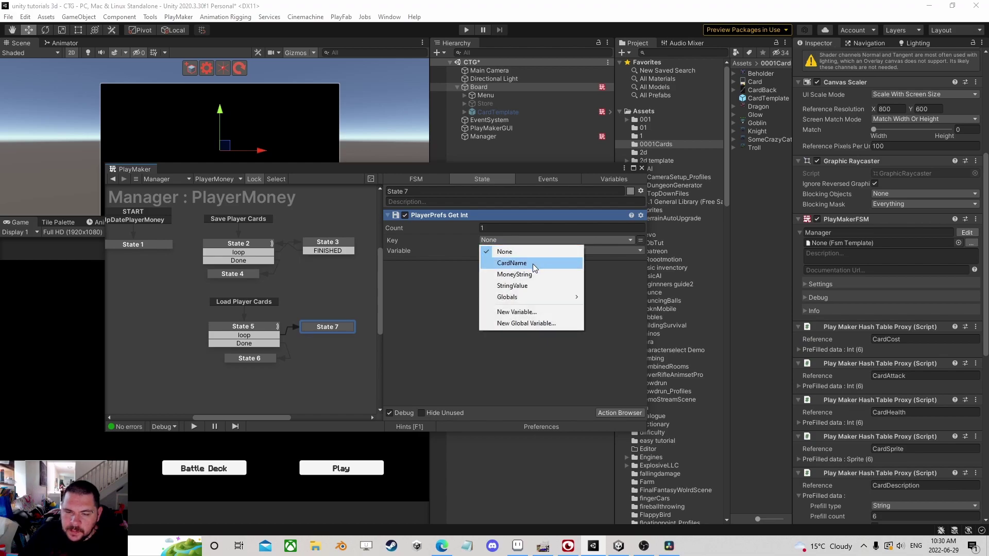
left_click(532, 264)
Store the State 7 PlayerPrefs value in a new variable named "Amount Of Cards"
left_click(252, 326)
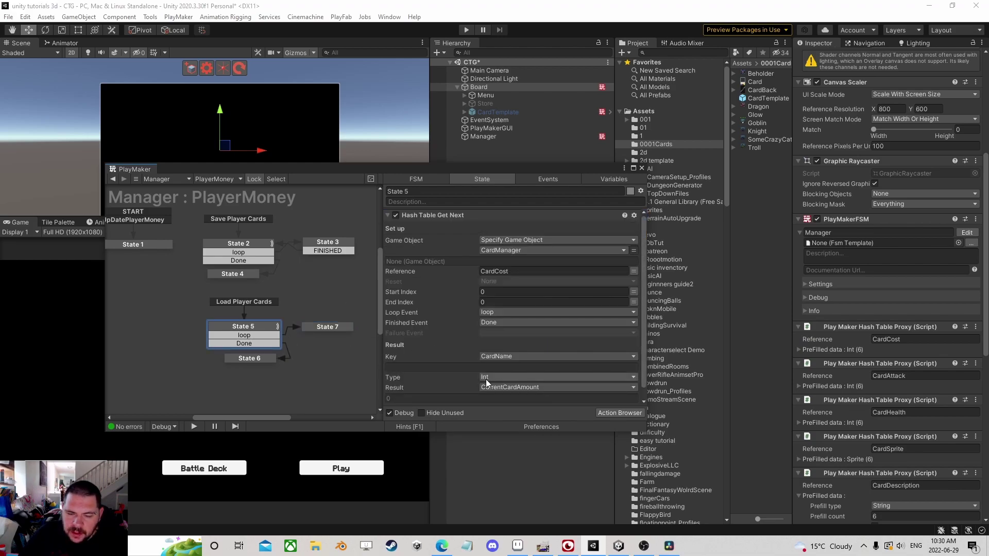
left_click(320, 328)
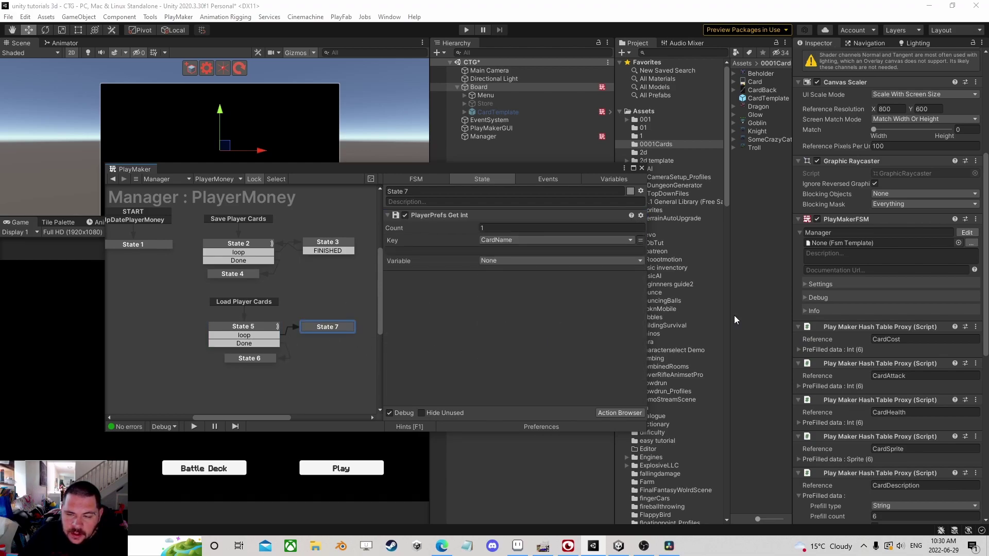
left_click(492, 260)
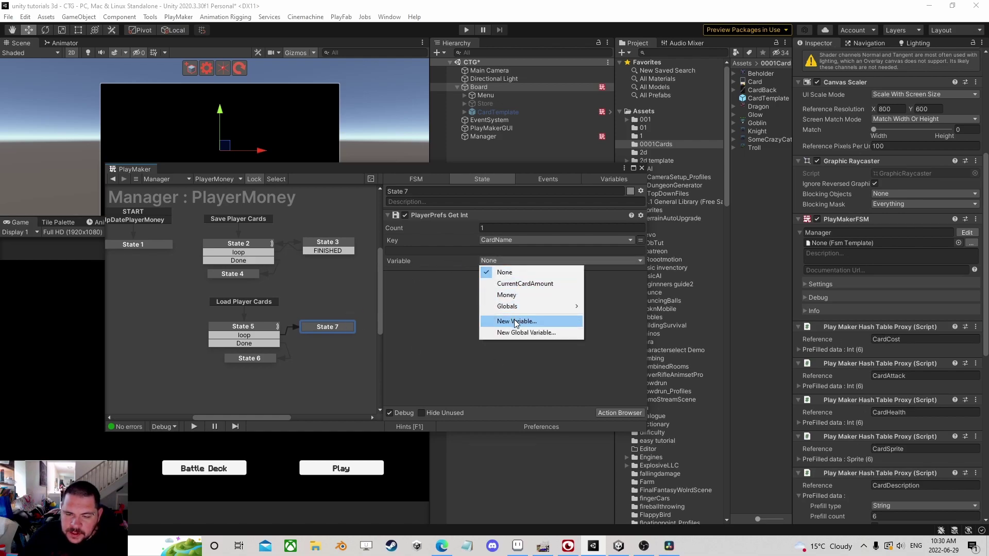
left_click(519, 320)
type("Amou")
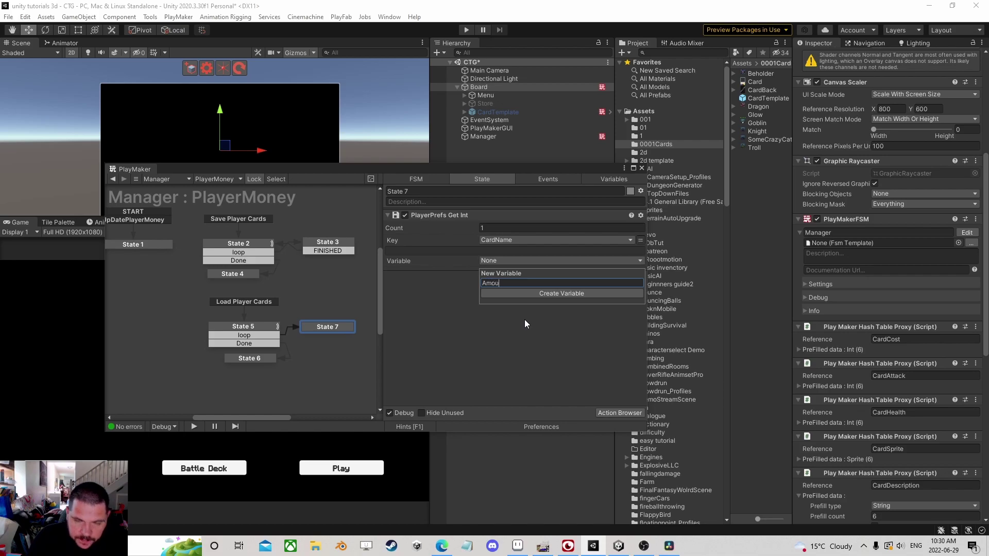
type("nt Of Cards")
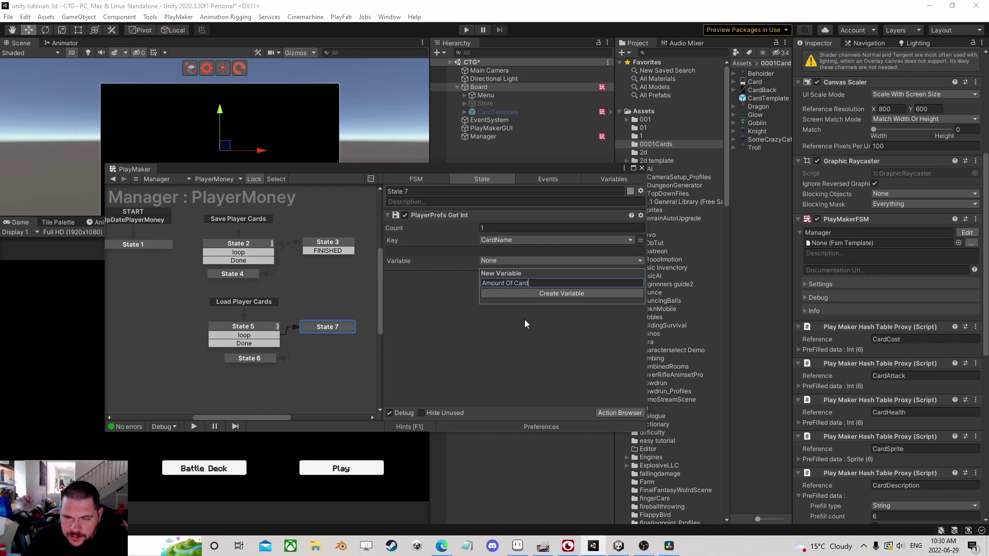
key("Return")
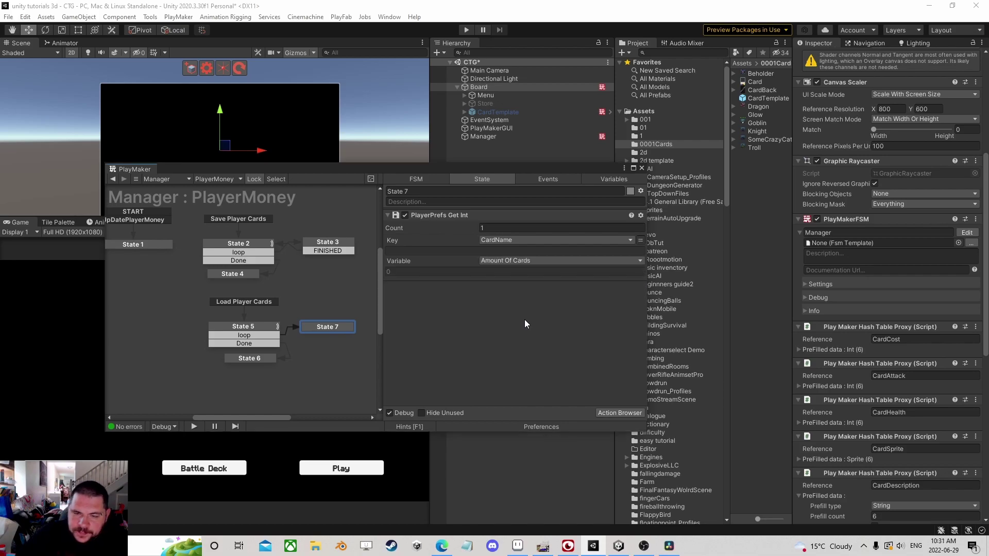
Add an Int Compare action to State 7 that compares Amount Of Cards with 0
left_click(631, 413)
type("int com")
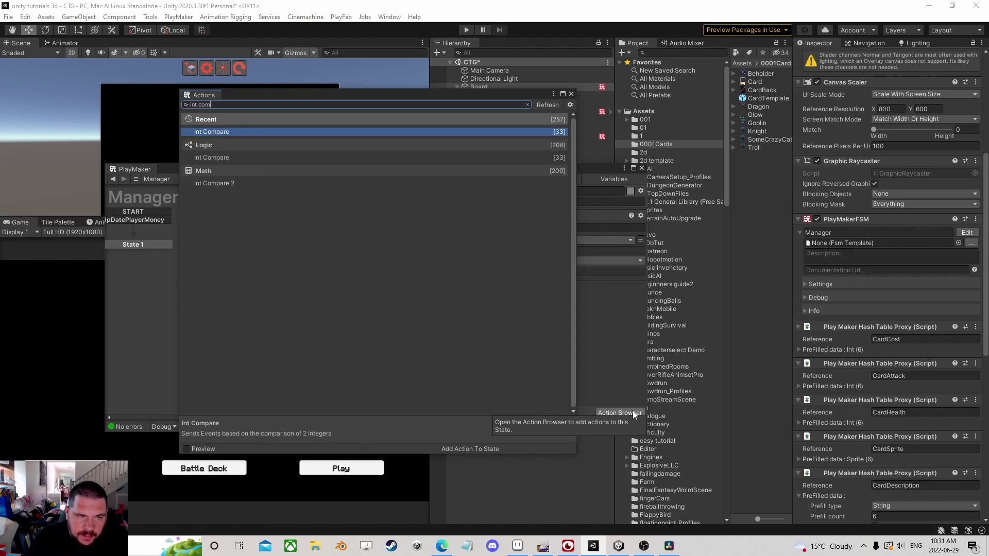
key("Return")
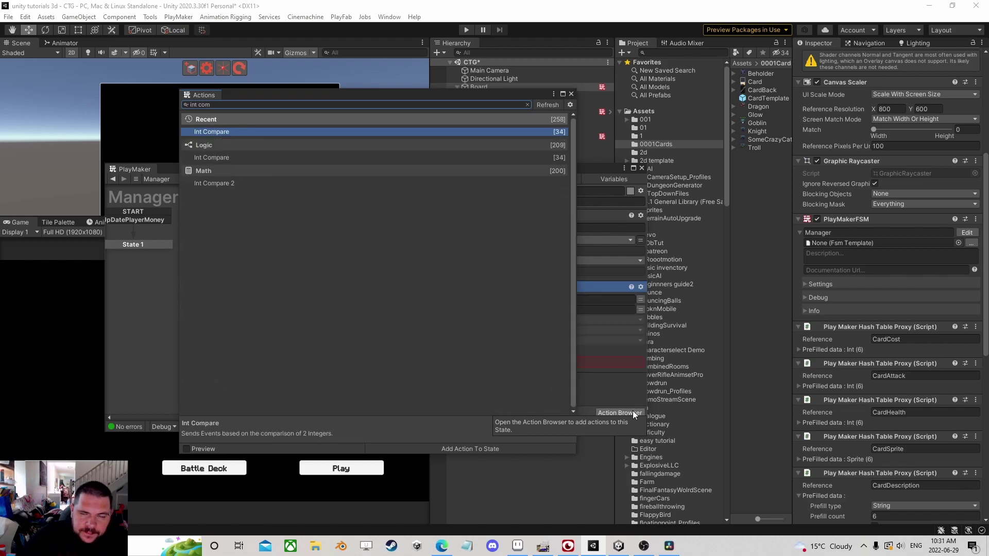
left_click(571, 94)
left_click(639, 300)
left_click(603, 299)
left_click(530, 322)
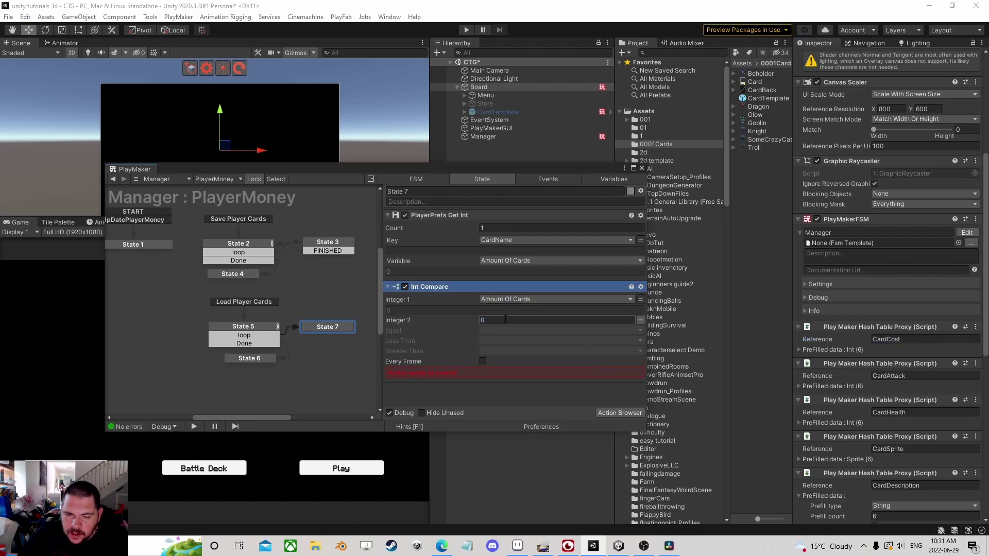
Create the event "Add it to player" for the Int Compare action's Greater Than result
left_click(496, 351)
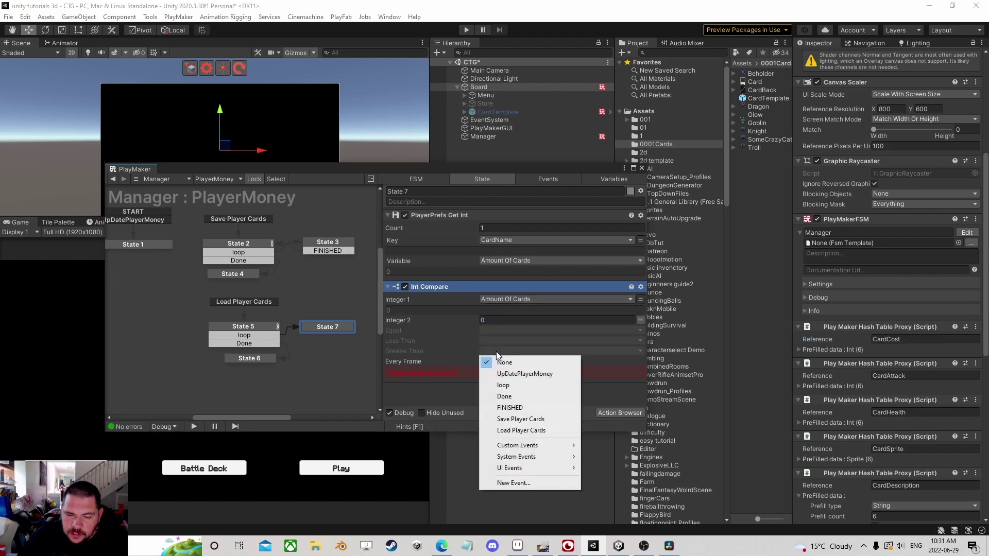
left_click(507, 481)
type("Ad")
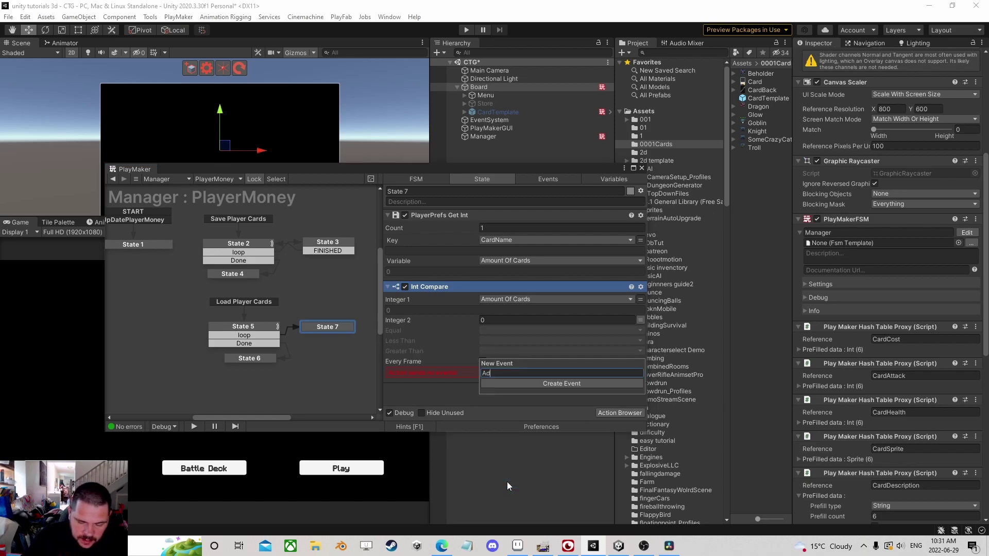
type("d it to player")
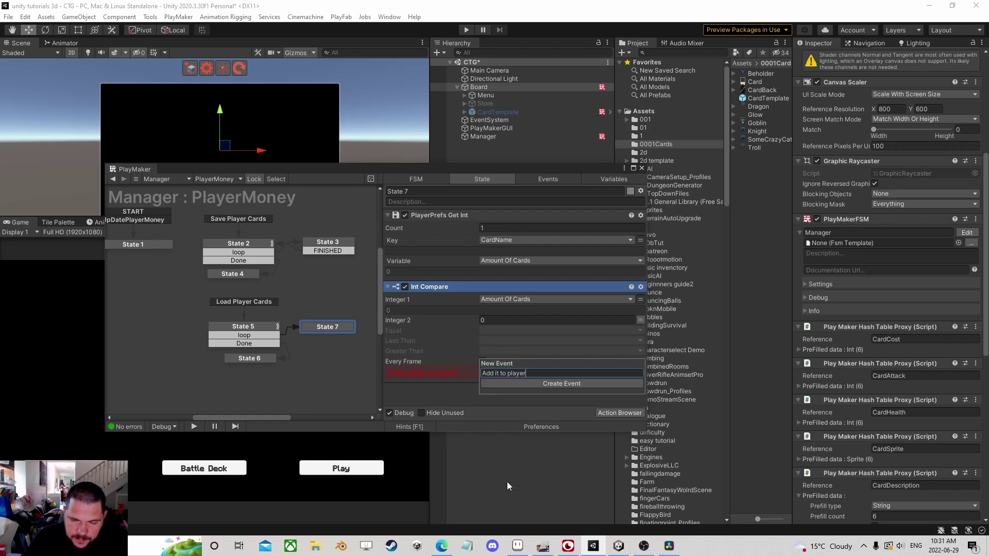
key("Return")
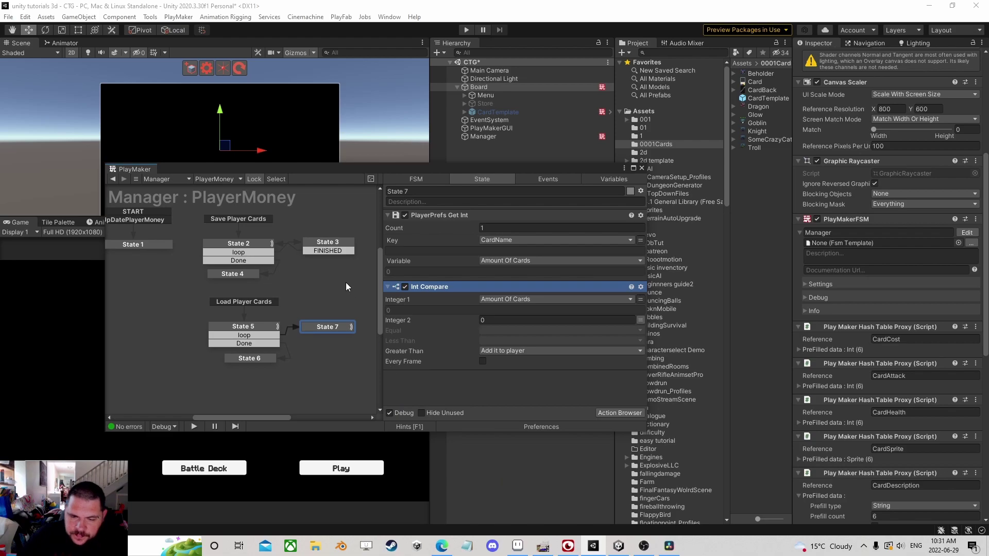
Create the event "skip" for the Int Compare action's Equal result
left_click(500, 330)
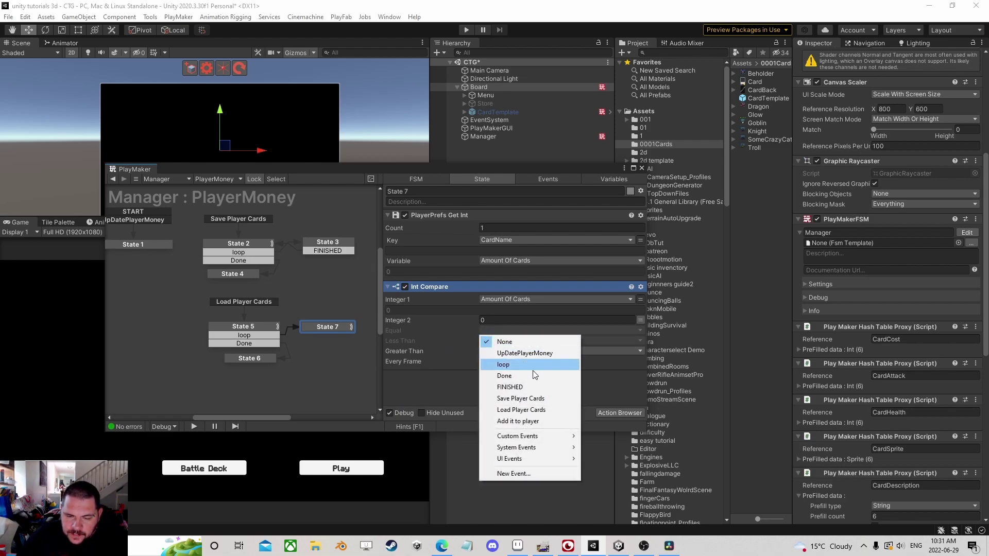
left_click(515, 471)
type("ski")
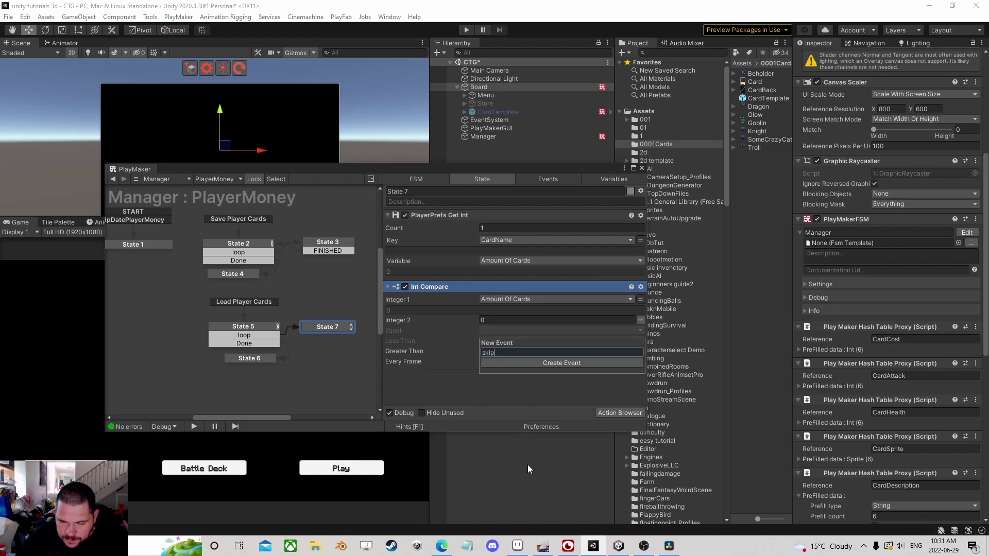
type("p")
key("Return")
Add skip and Add it to player transitions to State 7, linking skip back to State 5
left_click_drag(331, 329, 337, 329)
right_click(337, 333)
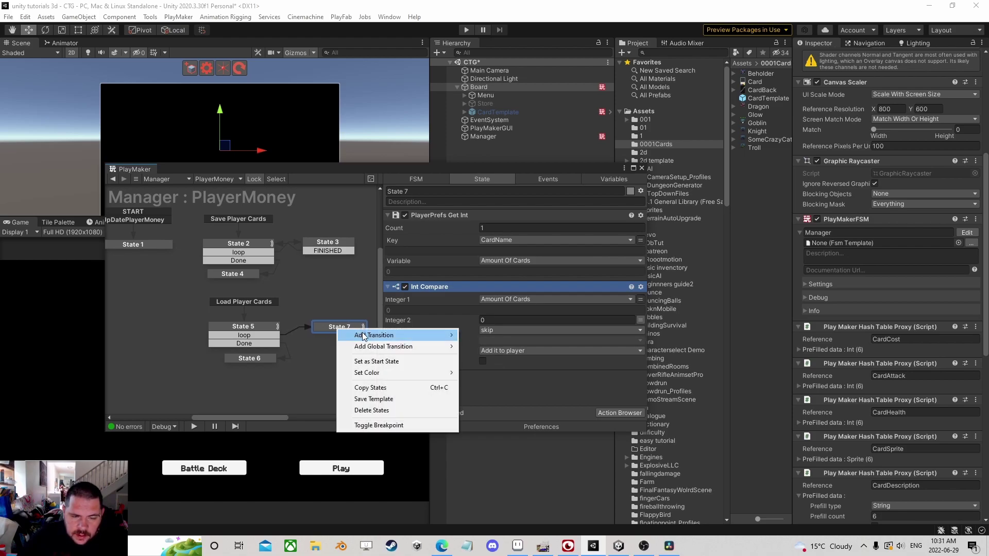
mouse_move(366, 336)
left_click(482, 415)
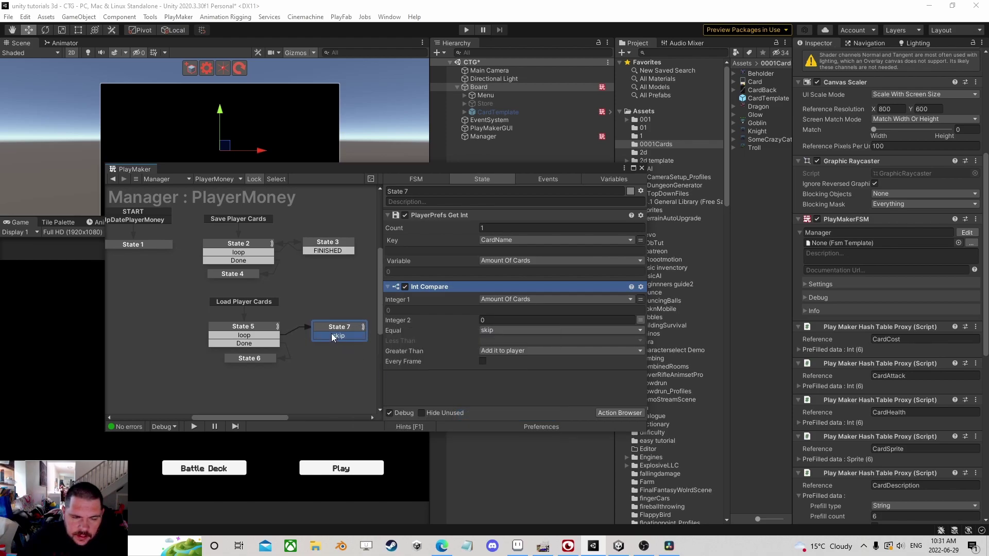
middle_click_drag(348, 347, 195, 339)
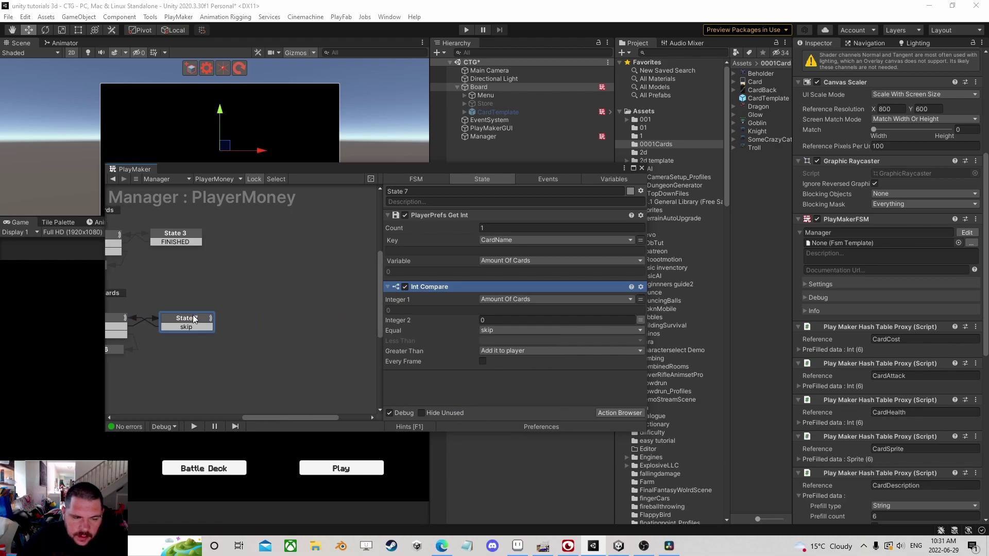
right_click(194, 316)
mouse_move(279, 321)
left_click(355, 389)
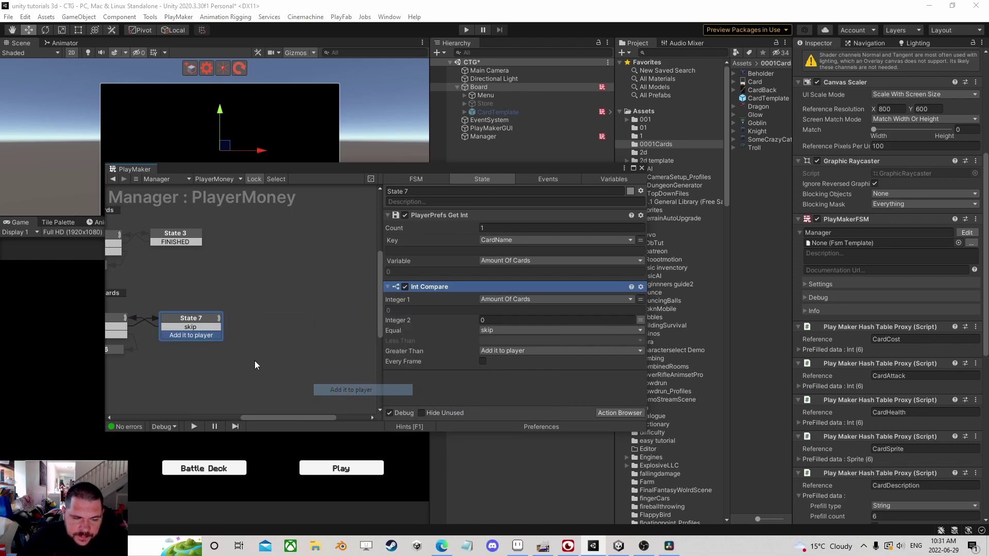
Create State 8 from State 7's Add it to player transition and add a Hash Table Add action to it
left_click_drag(247, 327, 256, 327)
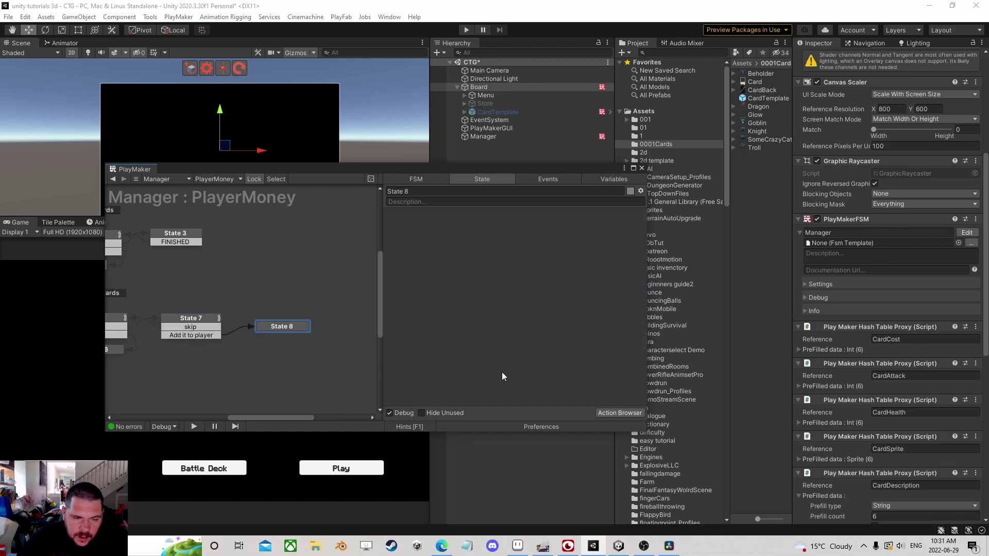
left_click(620, 413)
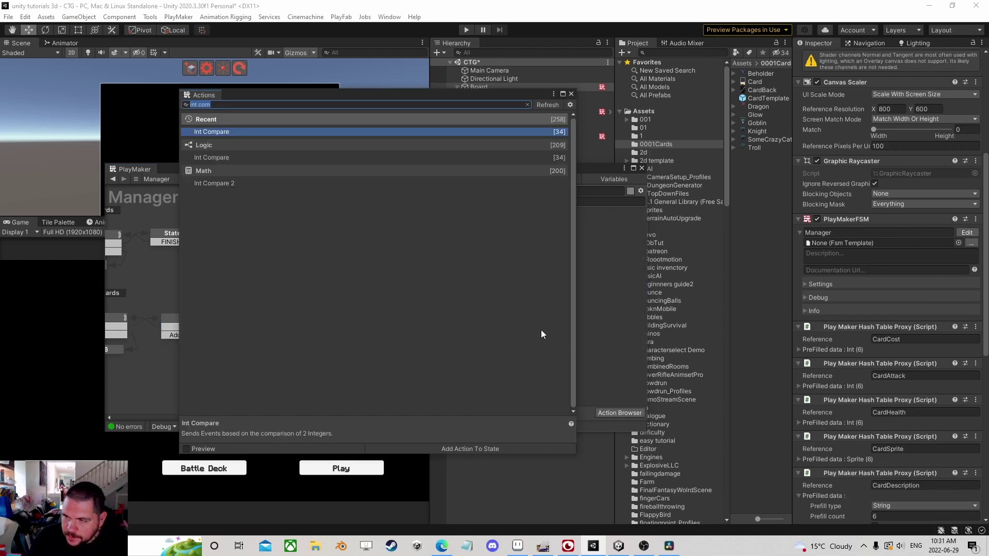
type("hash")
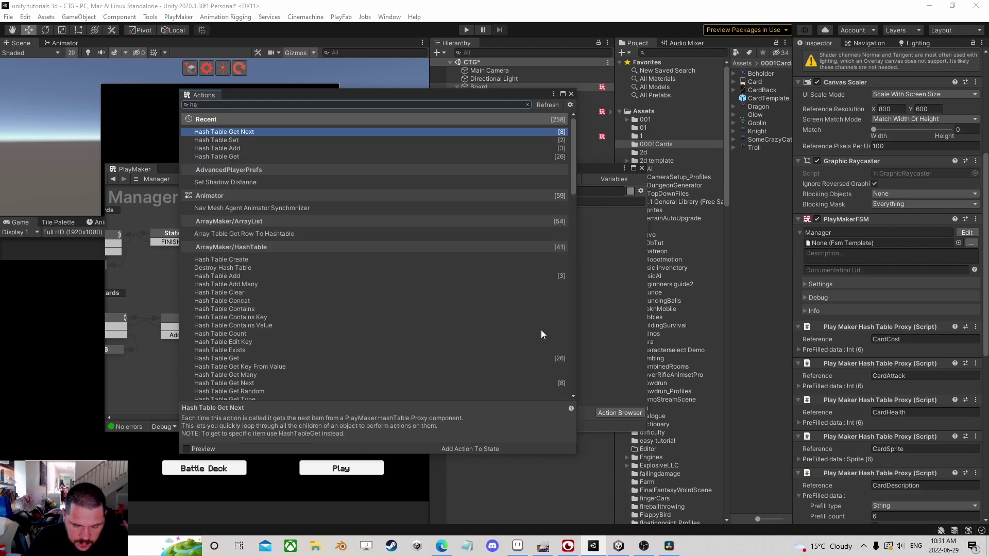
key("Down")
key("Down")
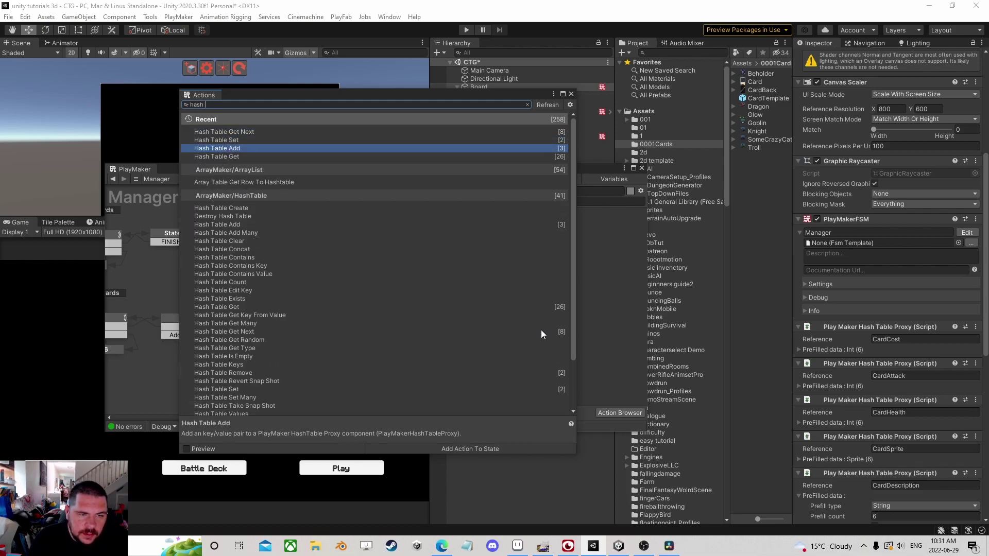
key("Return")
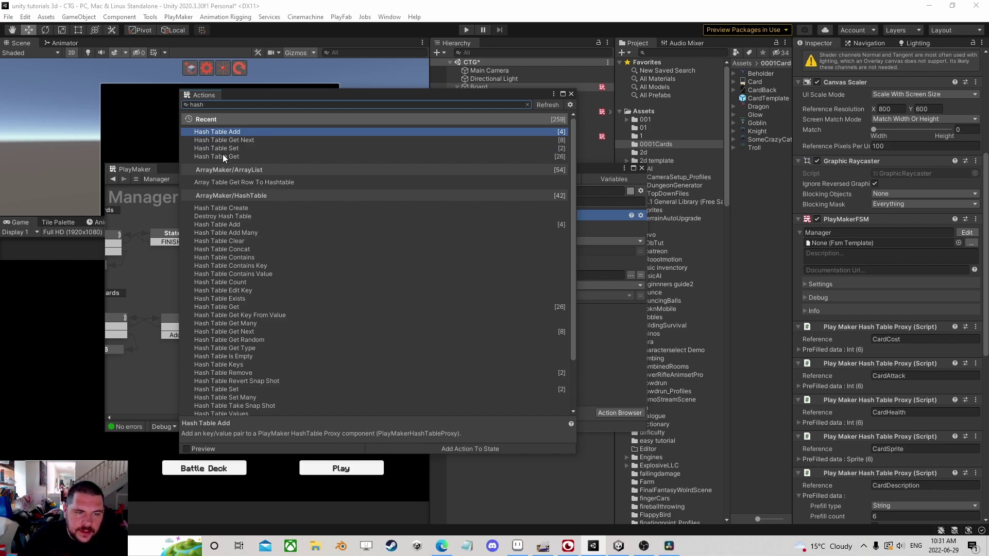
left_click(572, 95)
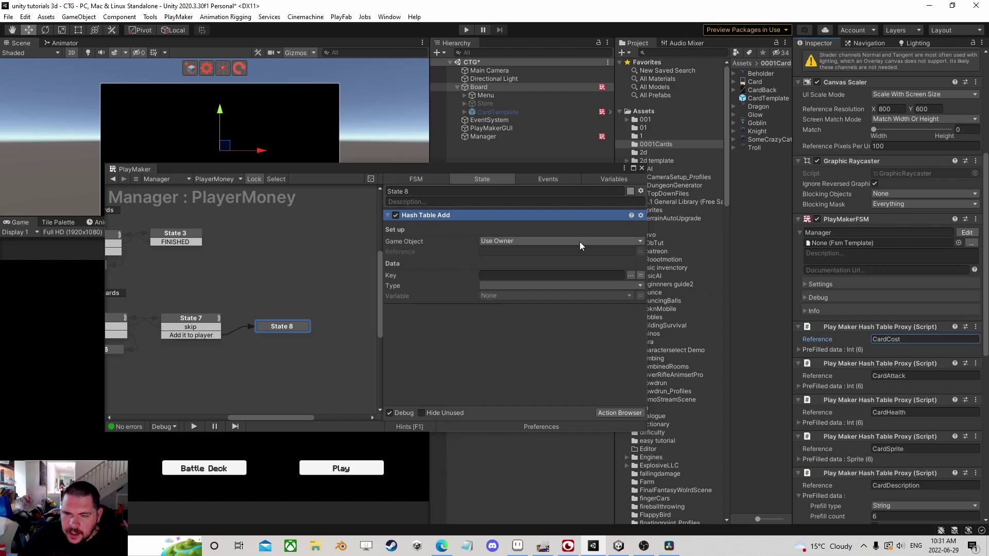
Set the Hash Table Add reference to the Manager's PlayersInventory and its key to the CardName variable
scroll(849, 303, "up", 5)
left_click(484, 136)
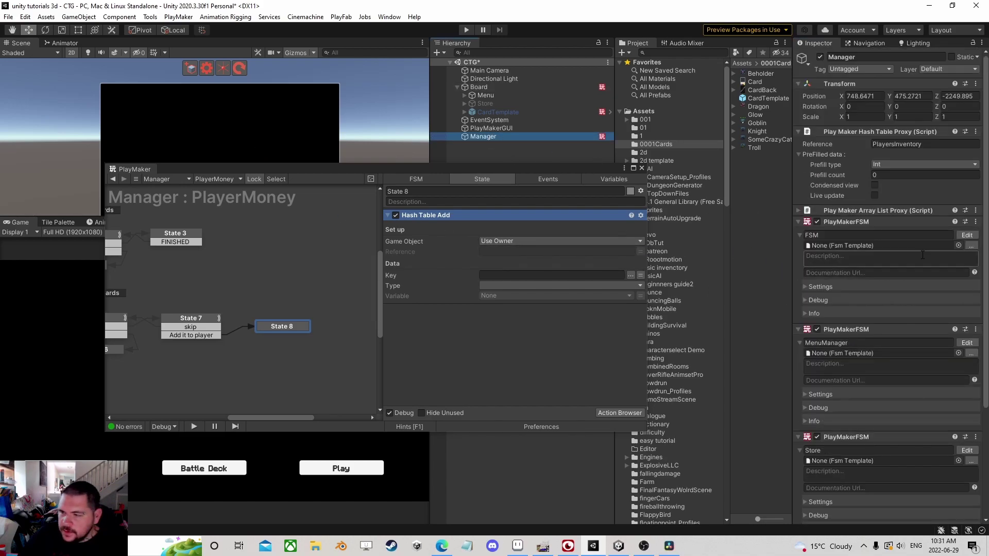
left_click(933, 146)
key("ctrl+c")
left_click(558, 252)
key("ctrl+v")
left_click(642, 274)
left_click(598, 274)
left_click(512, 297)
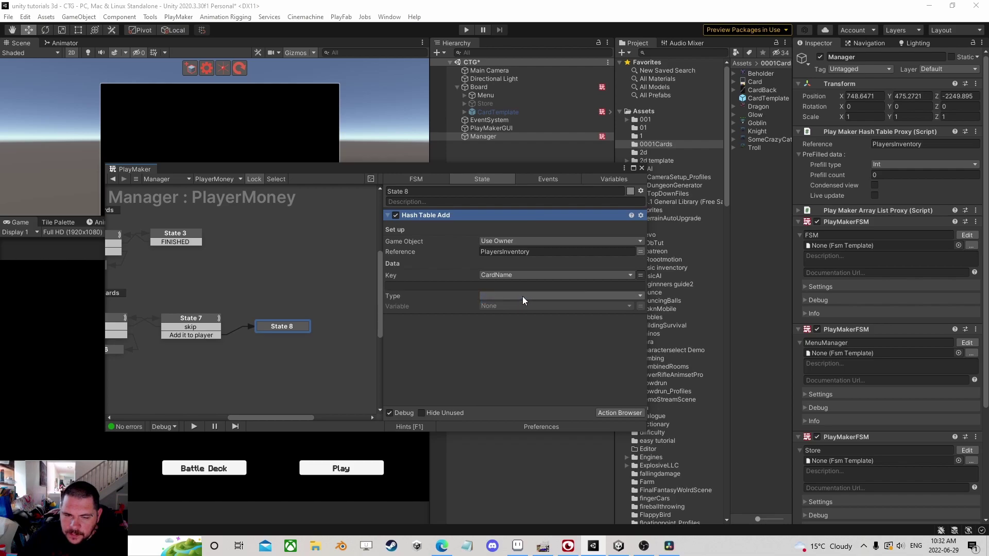
Set the Hash Table Add type to Int and its variable to Amount Of Cards
left_click(519, 296)
left_click(529, 319)
left_click(532, 306)
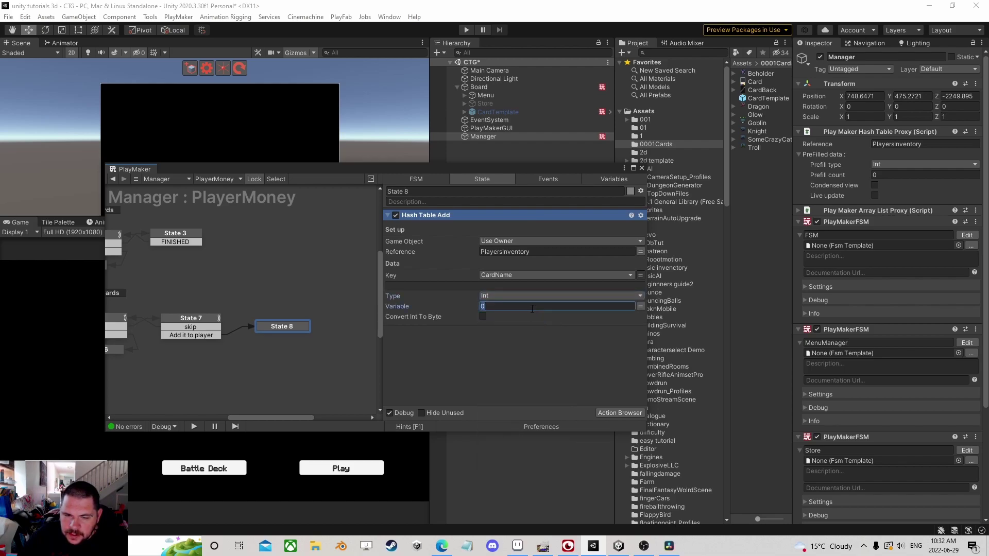
left_click(641, 306)
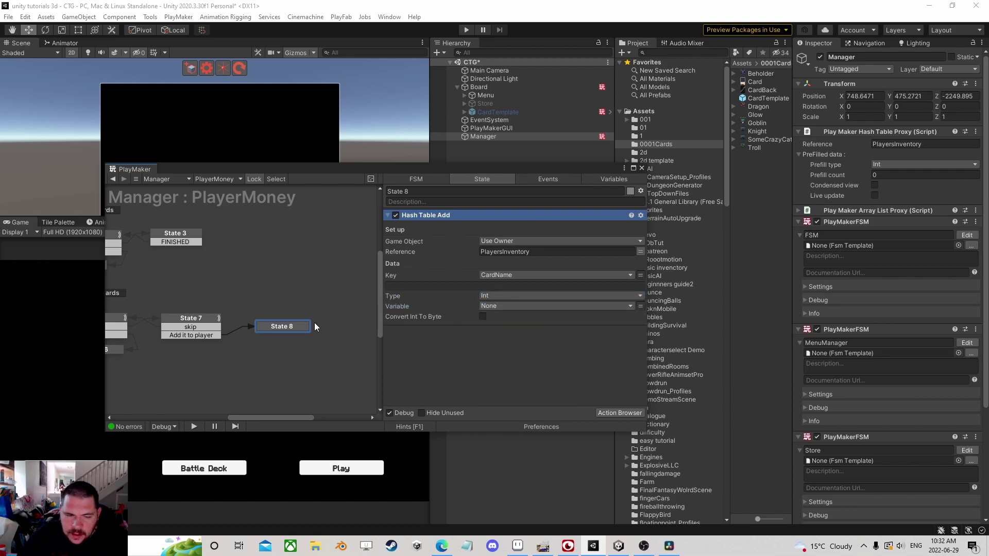
left_click(202, 317)
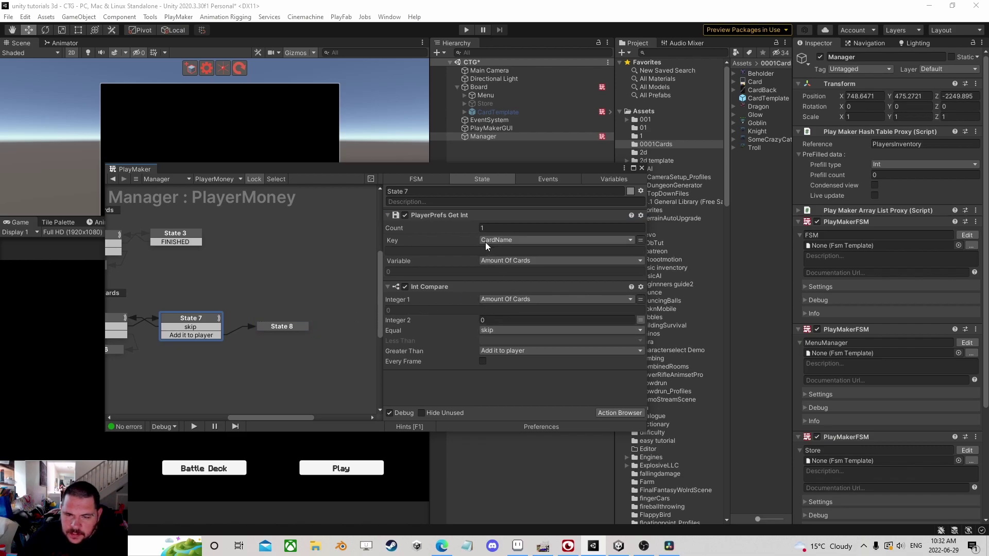
left_click(283, 328)
left_click(493, 305)
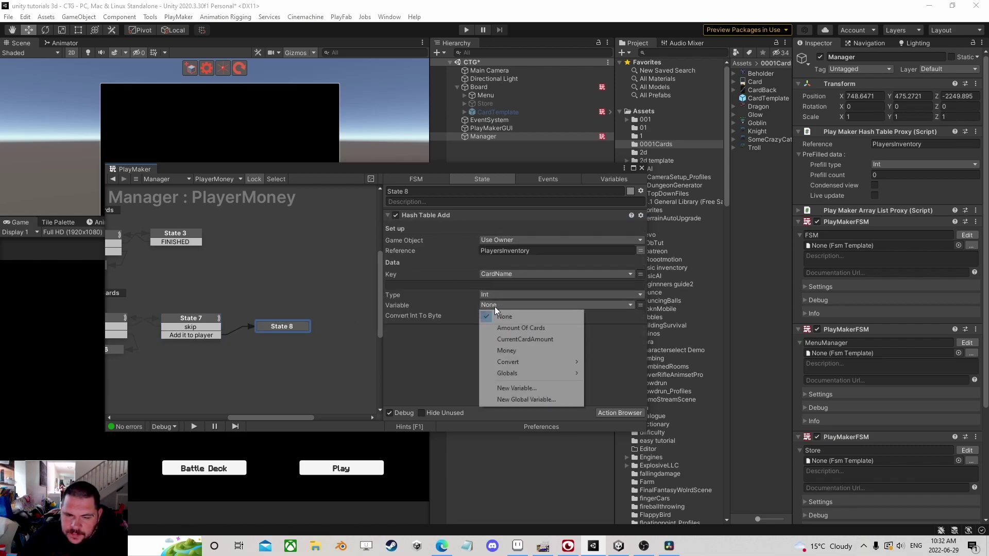
left_click(525, 329)
Link a FINISHED transition from State 8 back to State 5 and move the Save Player Cards states closer to the load states
middle_click_drag(284, 326, 357, 306)
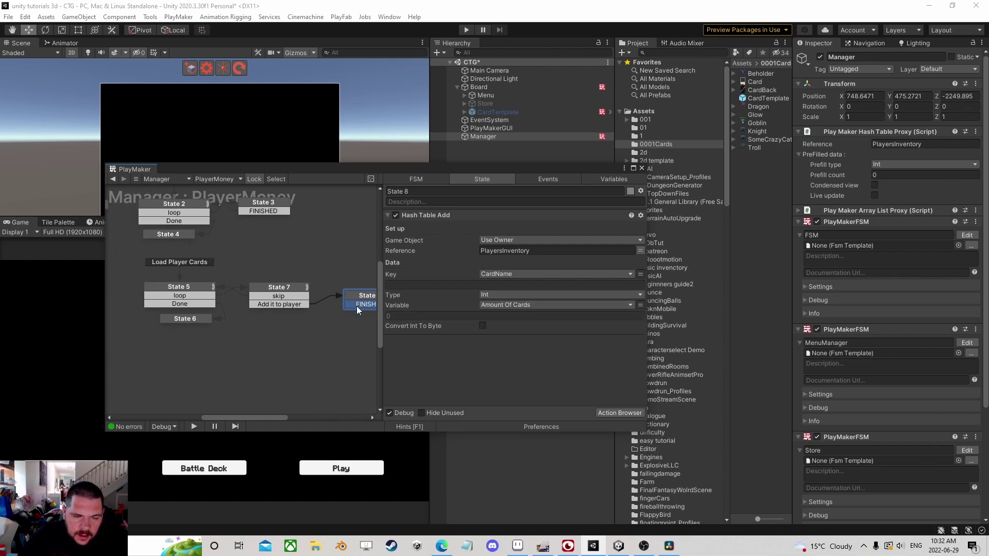
scroll(241, 242, "down", 3)
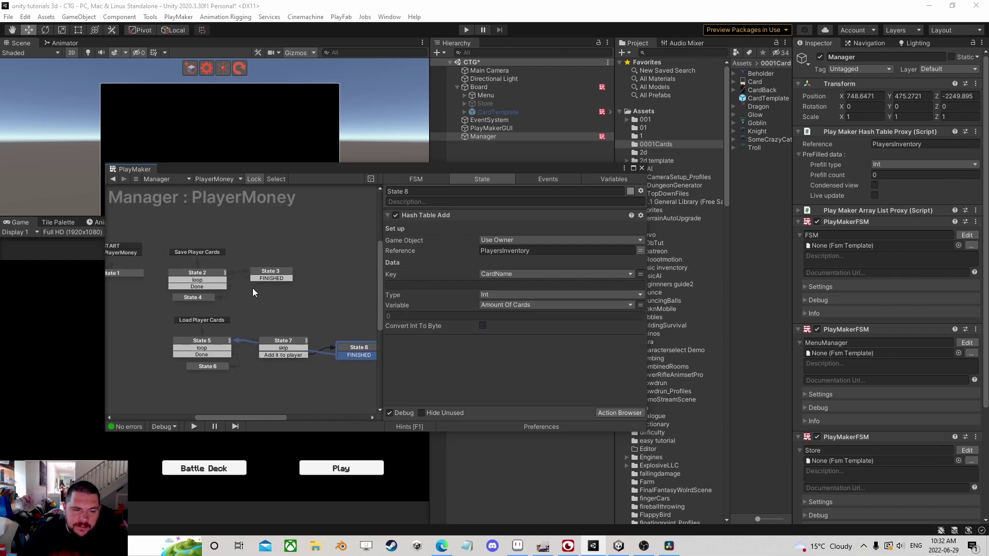
left_click_drag(166, 255, 258, 304)
left_click_drag(184, 276, 191, 284)
left_click(249, 245)
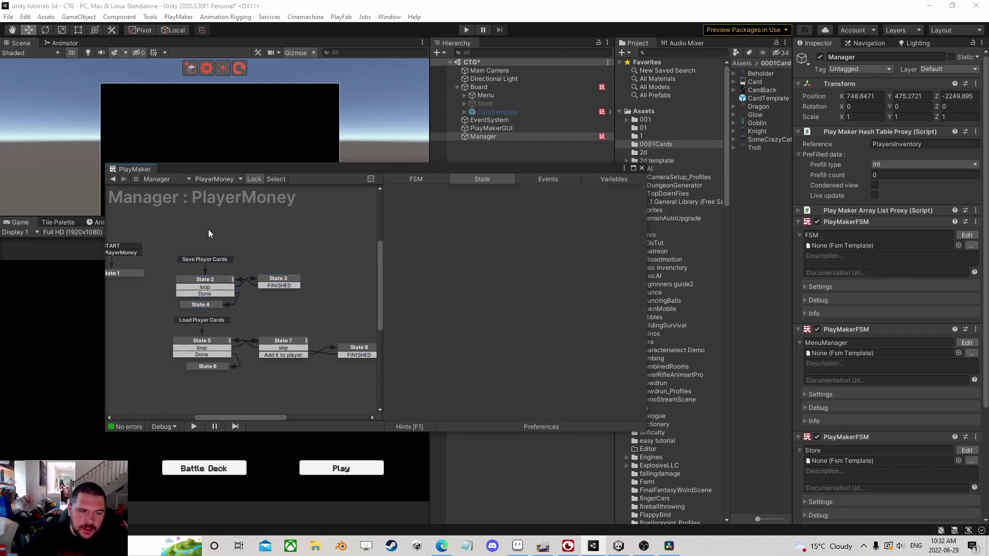
Duplicate State 1 with its UpDatePlayerMoney event and place the copy between State 1 and the Save Player Cards states
middle_click_drag(202, 230, 279, 239)
left_click_drag(374, 170, 449, 127)
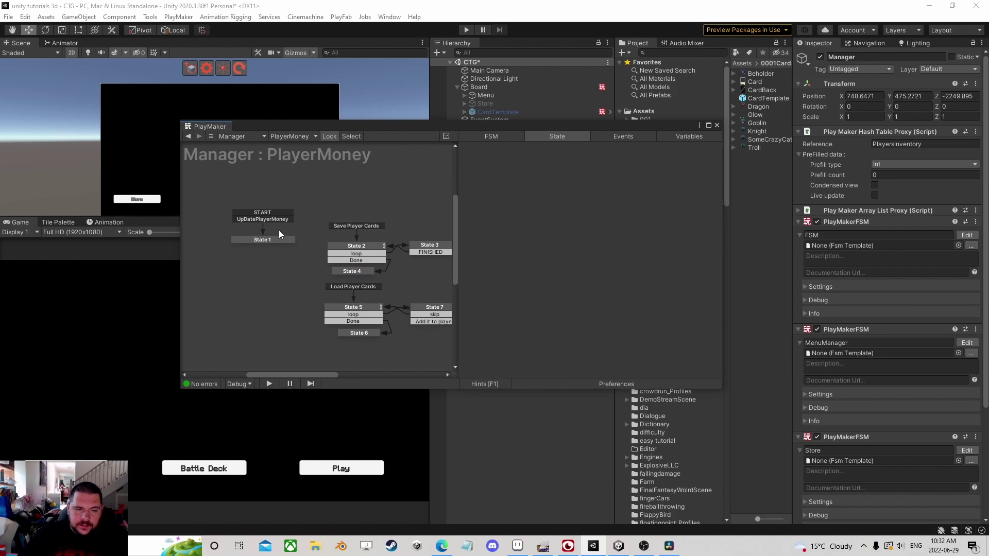
left_click(269, 239)
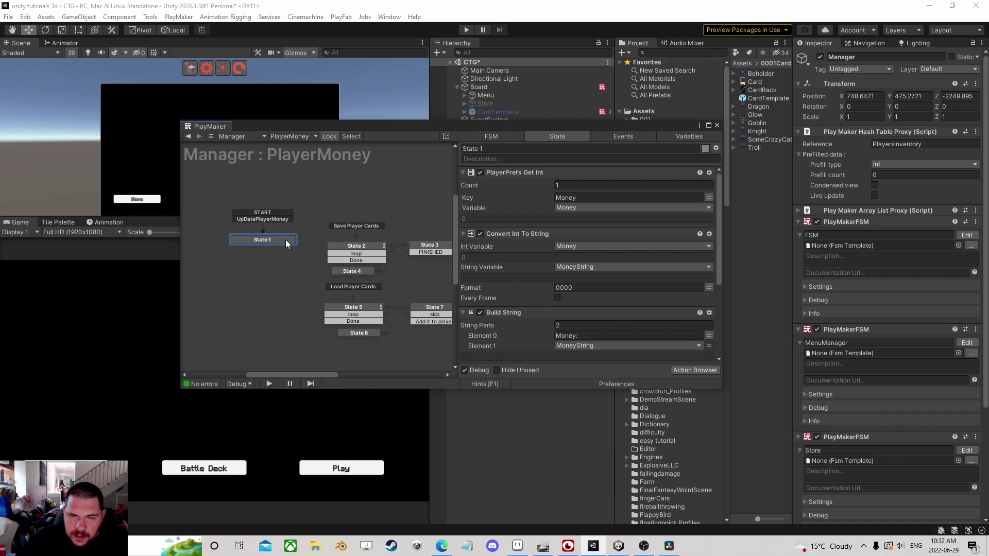
left_click_drag(283, 240, 224, 240)
right_click(225, 240)
left_click(274, 300)
right_click(272, 238)
left_click(284, 256)
left_click_drag(291, 243, 262, 240)
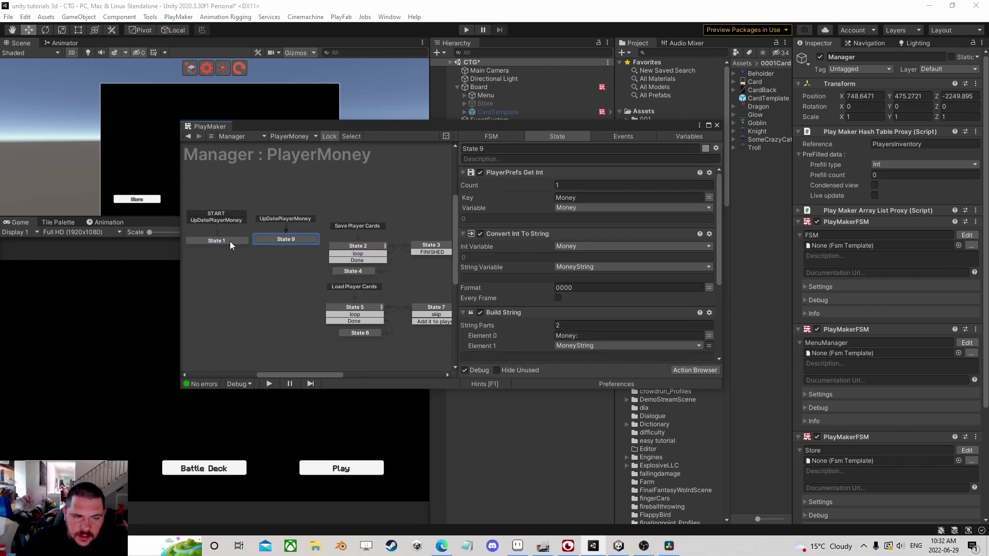
Delete the UpDatePlayerMoney global transition from State 1 and check the actions copied into State 9
right_click(232, 220)
left_click(258, 268)
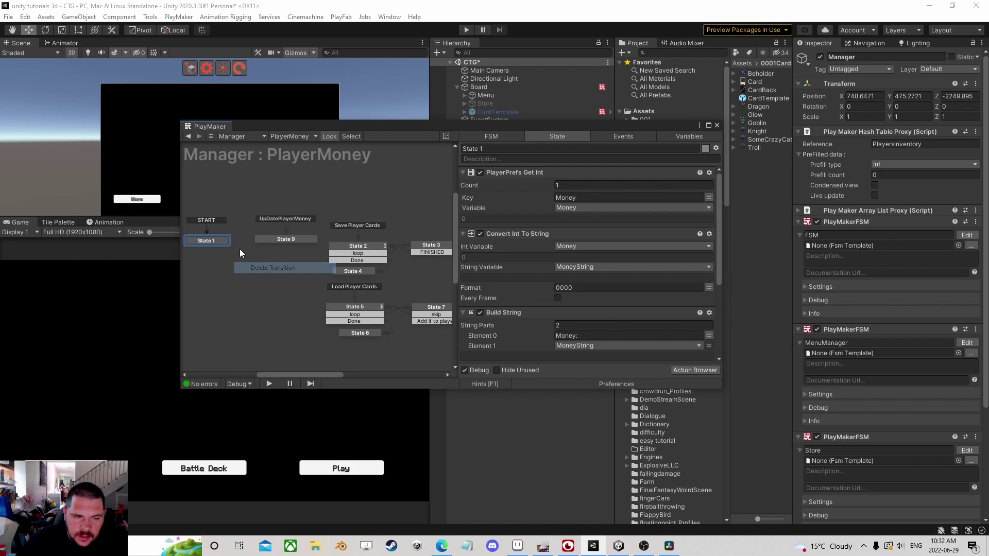
left_click(289, 239)
left_click(518, 172)
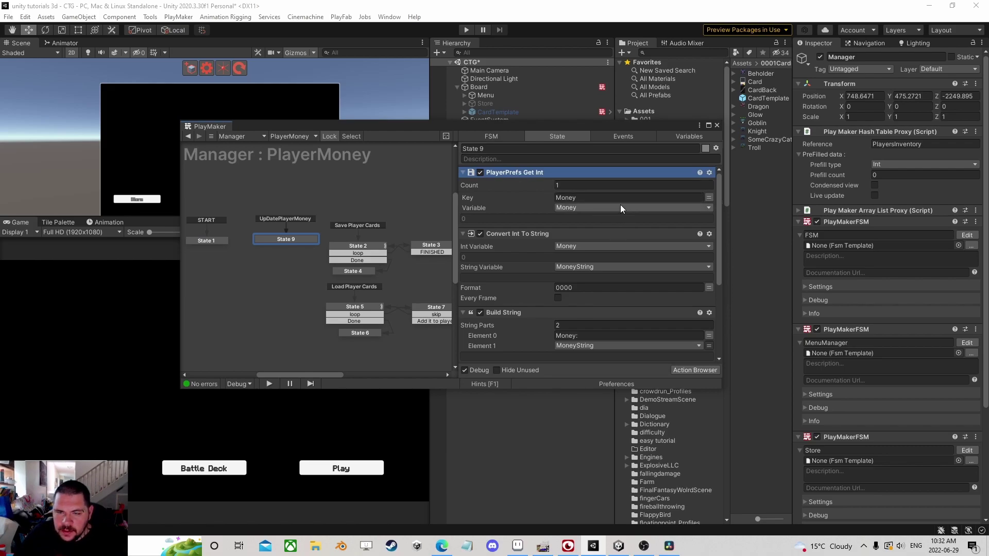
scroll(619, 211, "down", 5)
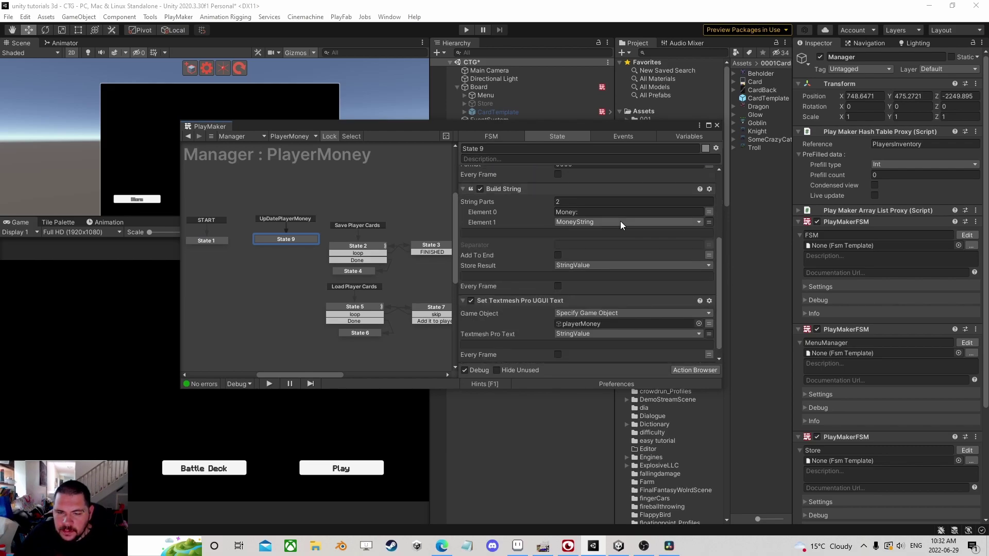
Add a Send Event action at the end of State 1
left_click(219, 240)
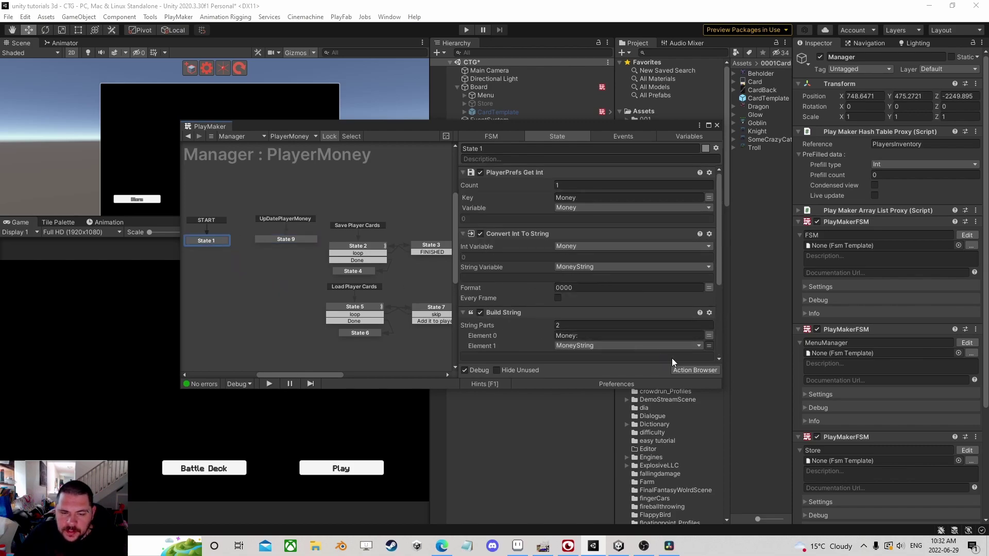
left_click(704, 371)
type("sen")
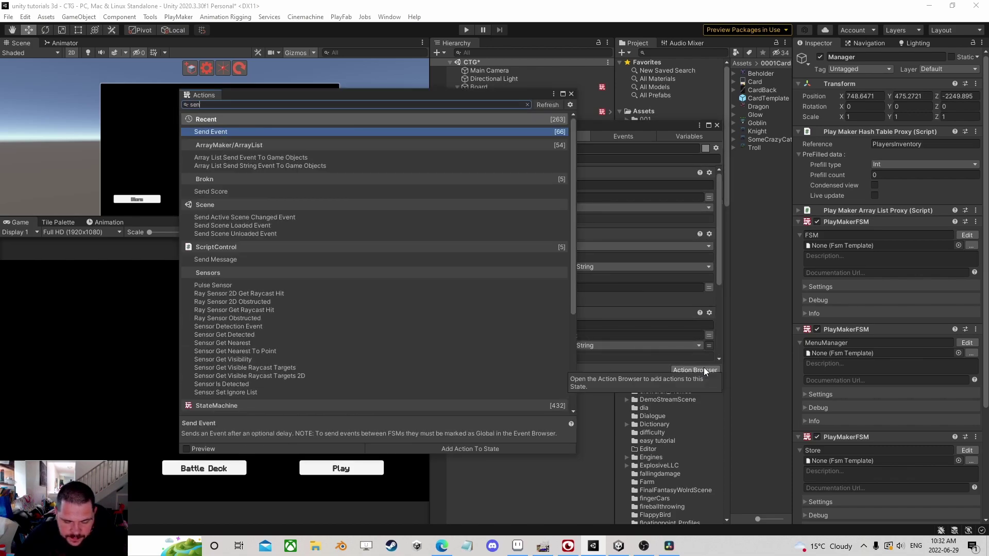
type("d eve")
double_click(261, 132)
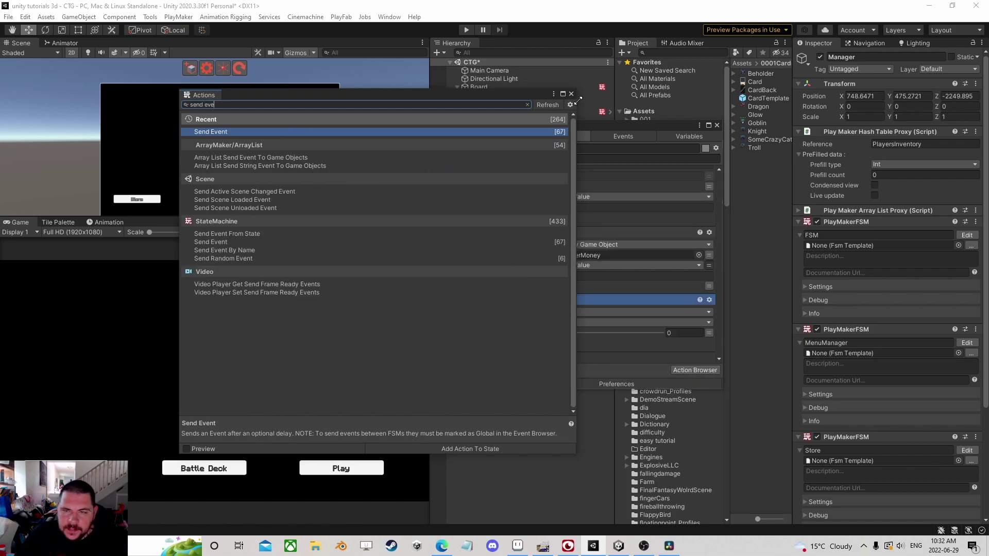
left_click(570, 96)
Keep the Send Event target as Self and set it to send Load Player Cards
left_click(583, 312)
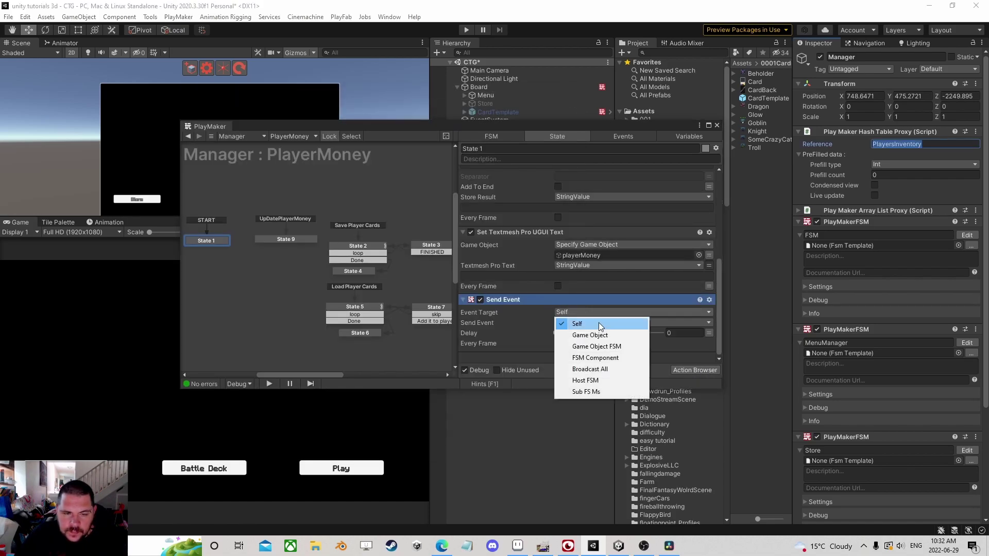
left_click(539, 340)
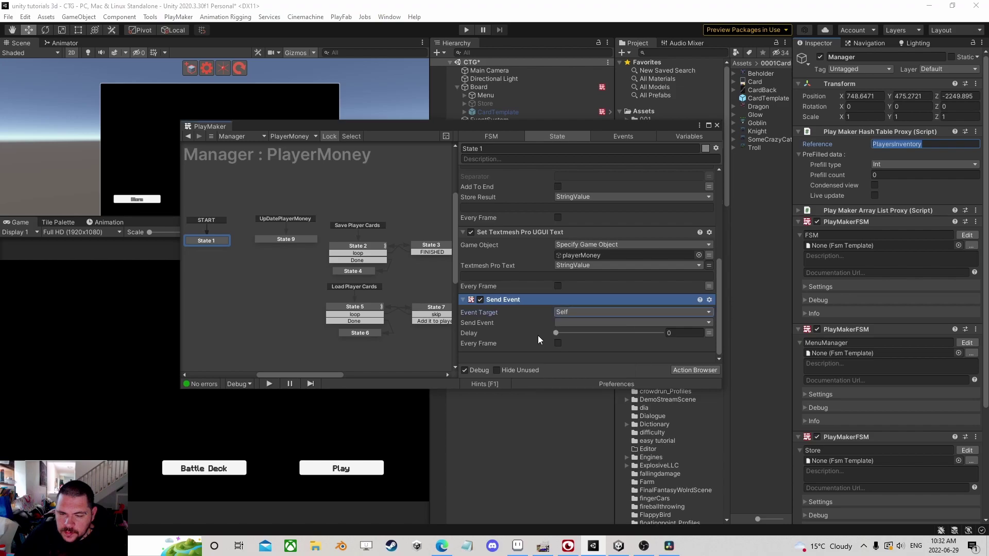
left_click(569, 322)
left_click(596, 403)
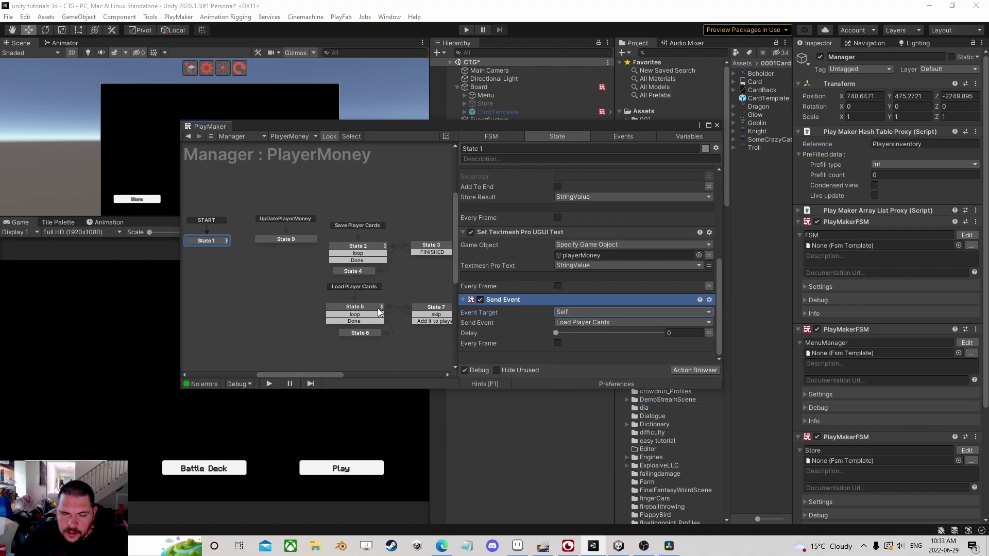
Compare the action lists of State 1 and State 9 and review how the save and load states are linked
left_click(297, 238)
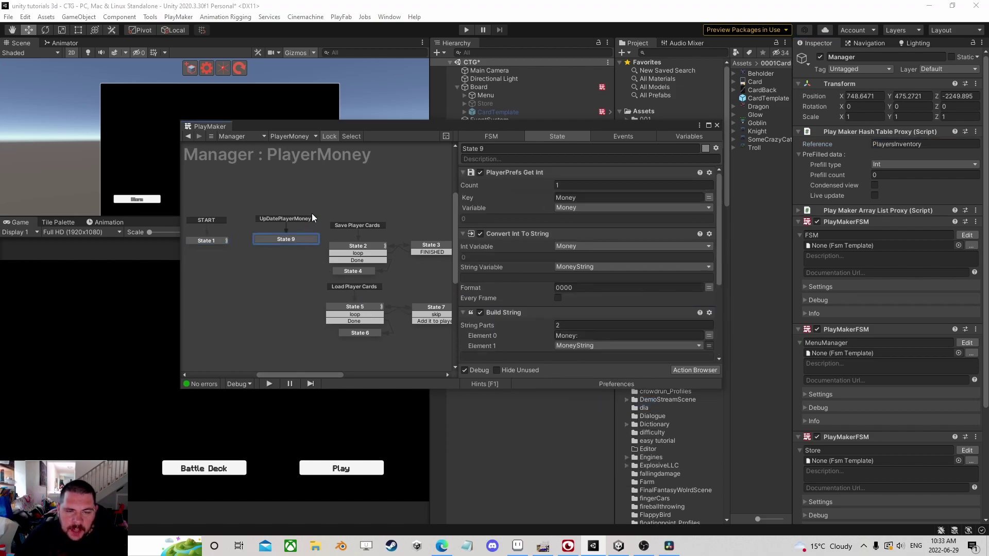
scroll(586, 263, "down", 3)
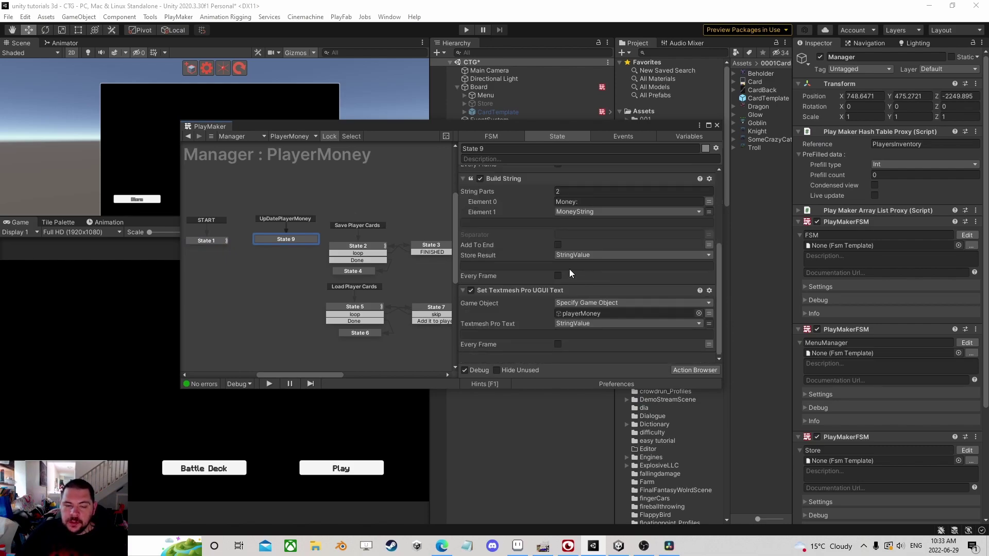
scroll(574, 270, "up", 2)
left_click(207, 241)
left_click(282, 238)
left_click(208, 239)
scroll(561, 307, "down", 5)
left_click(285, 239)
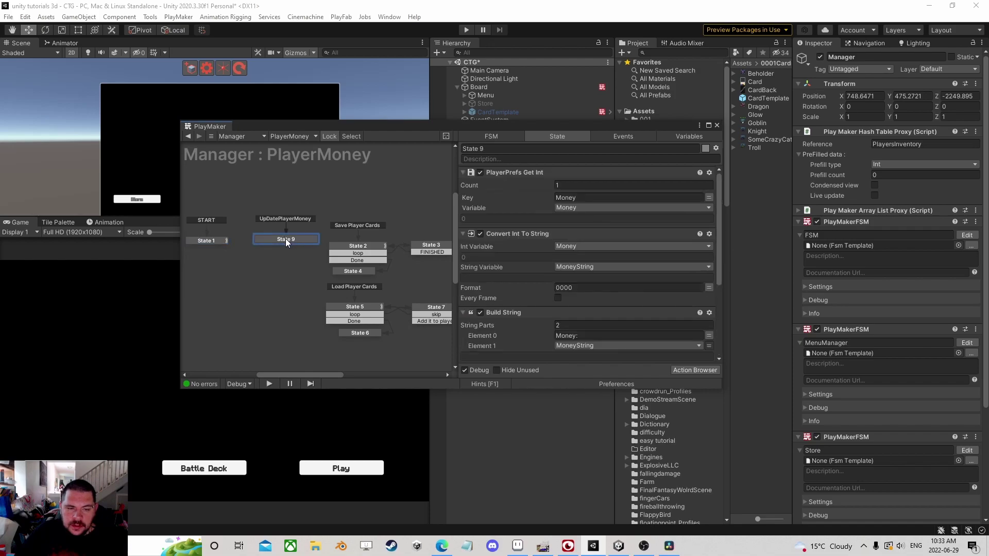
middle_click_drag(340, 249, 307, 205)
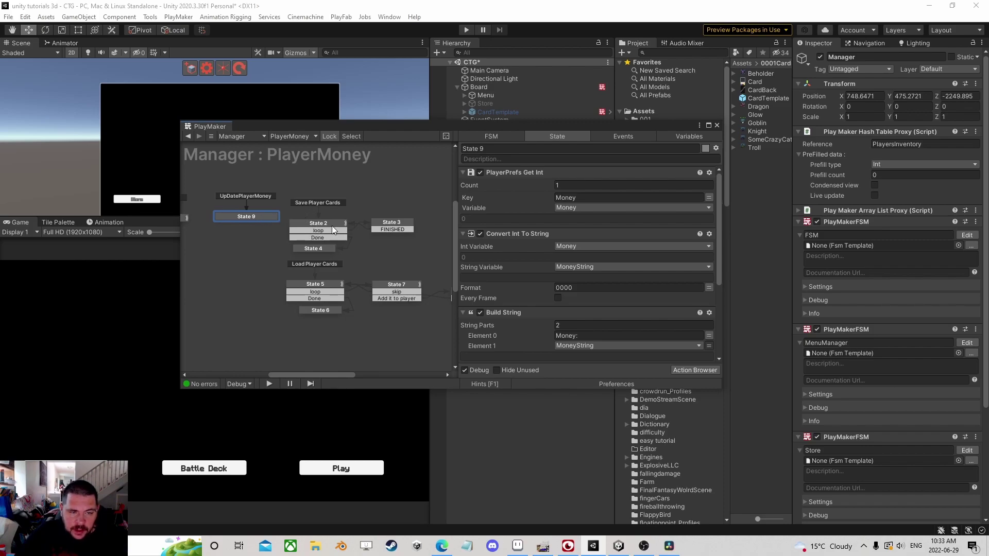
middle_click_drag(238, 233, 308, 231)
left_click(232, 218)
scroll(524, 284, "down", 6)
middle_click_drag(315, 230, 278, 220)
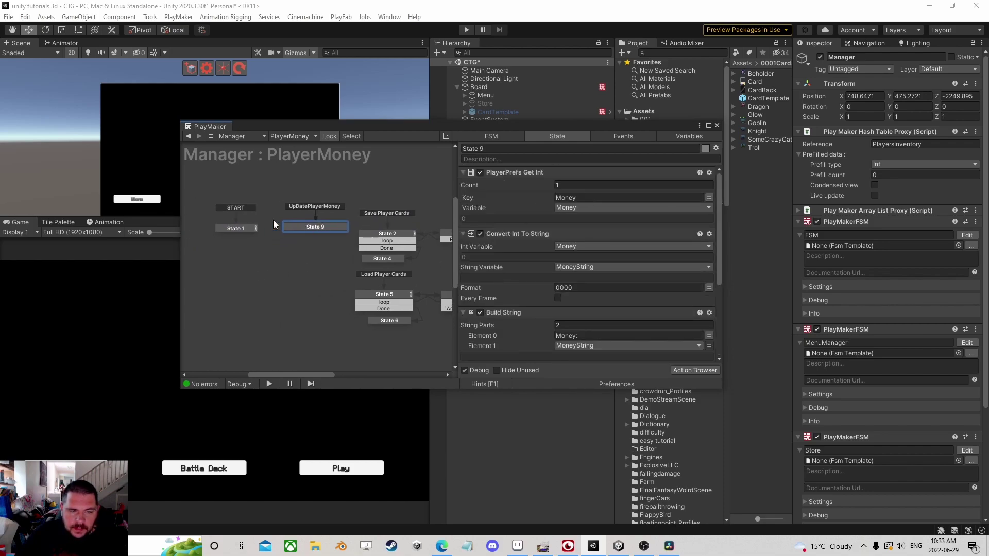
Copy the Send Event action from State 1 and paste it at the end of State 9's actions
right_click(506, 298)
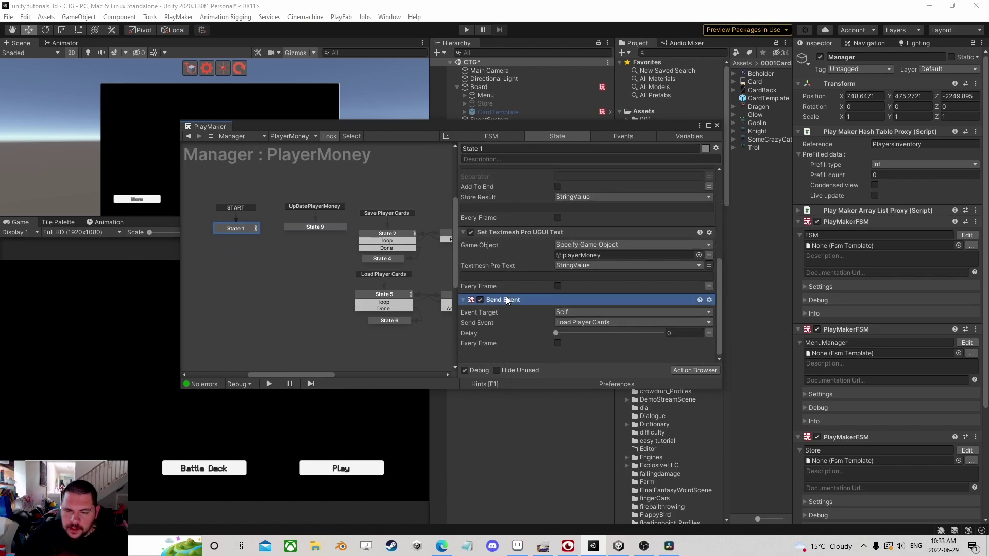
left_click(566, 353)
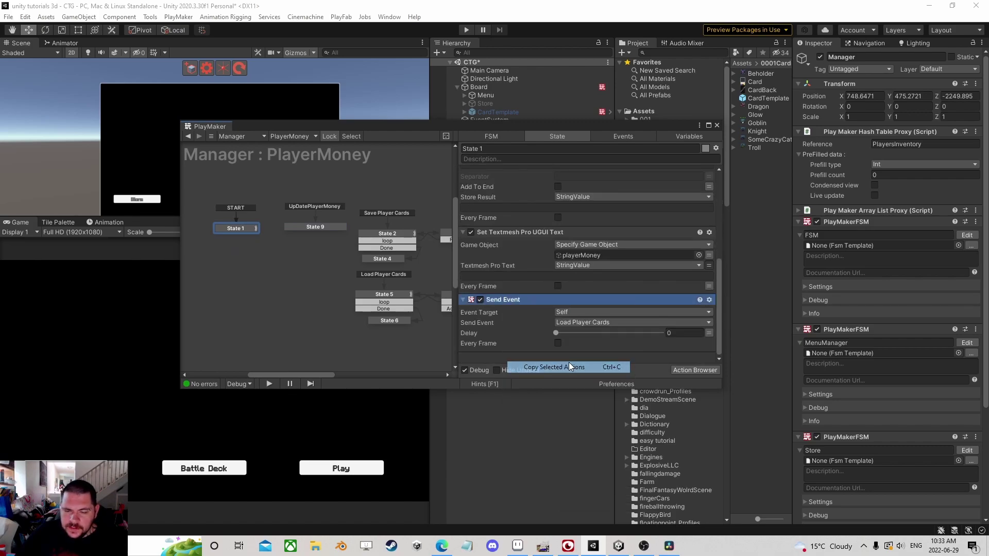
left_click(326, 226)
left_click(323, 226)
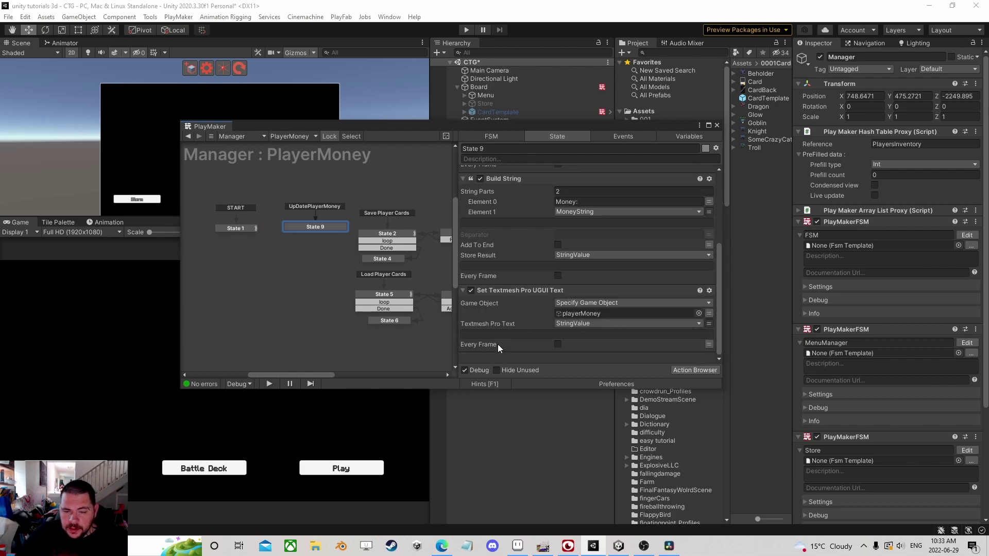
right_click(482, 354)
left_click(530, 445)
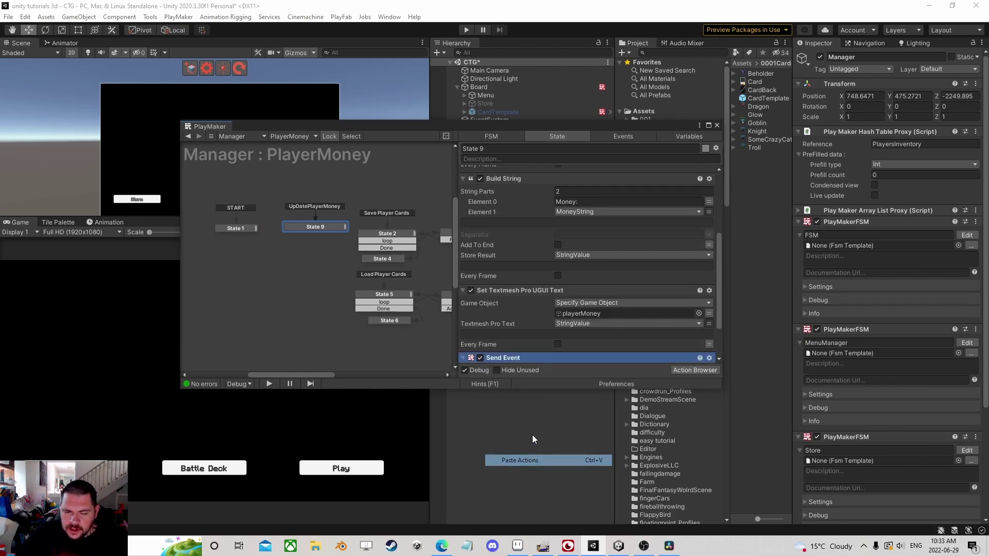
Set the pasted Send Event in State 9 to send Save Player Cards and close the PlayMaker editor
left_click(579, 322)
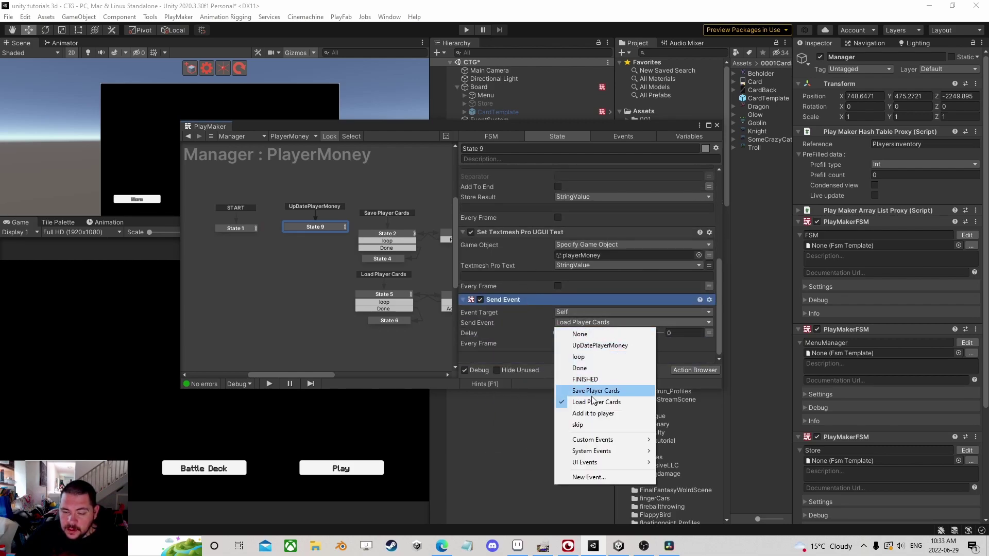
left_click(593, 390)
scroll(360, 266, "down", 1)
middle_click_drag(361, 267, 278, 273)
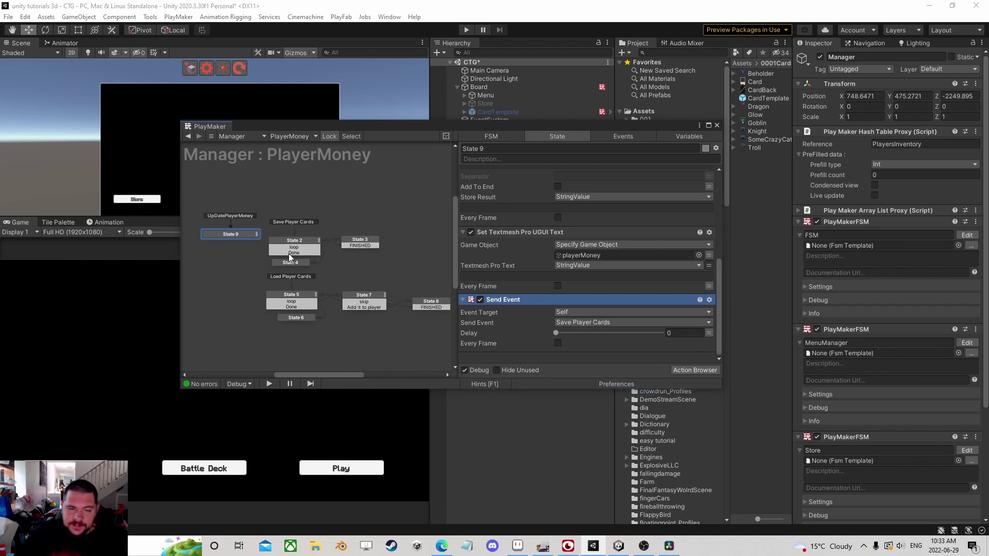
left_click(717, 126)
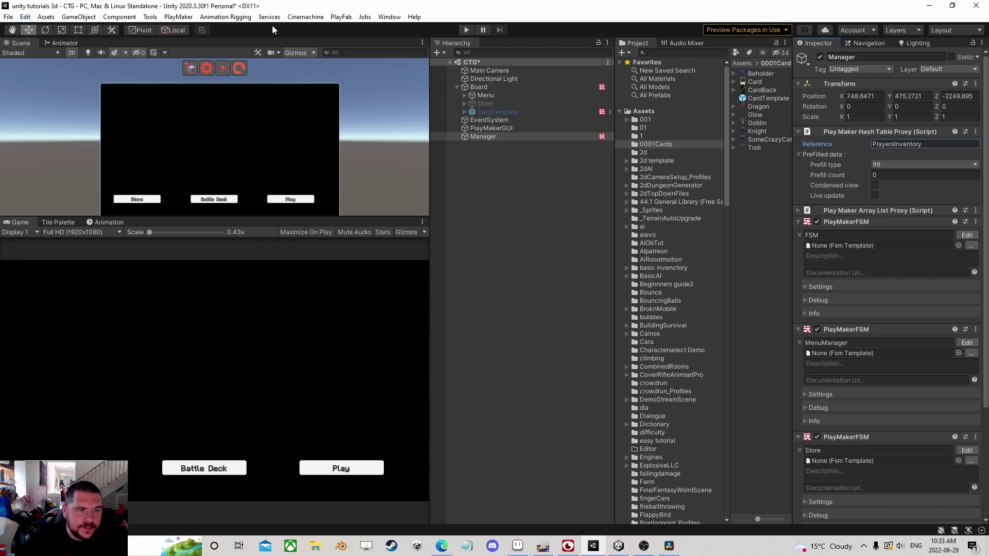
Run the game and examine the stack trace of the logged console entry
left_click(467, 30)
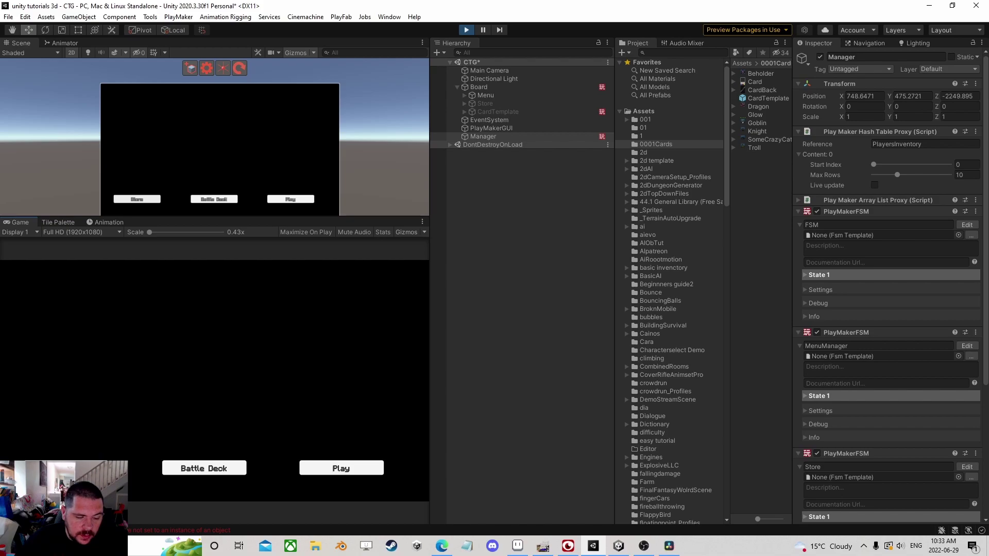
key("ctrl+shift+c")
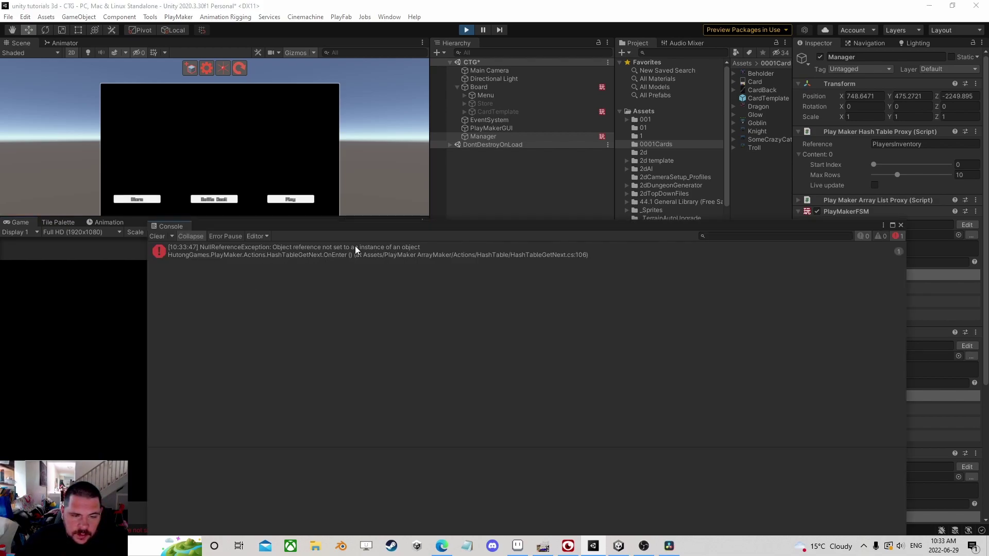
left_click(226, 249)
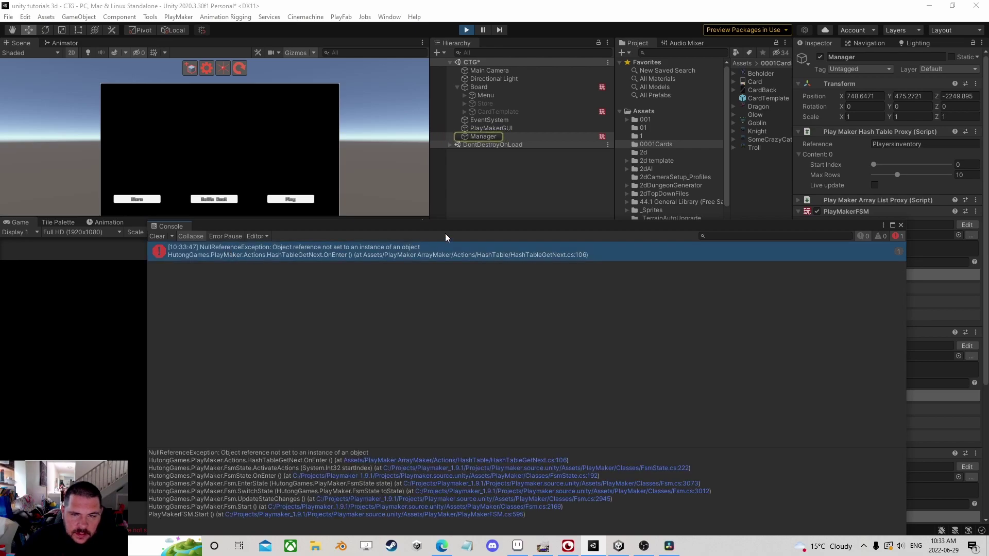
left_click(902, 225)
Open the Manager's PlayerMoney FSM while the game runs and bring its active state into view
left_click(493, 128)
left_click(490, 136)
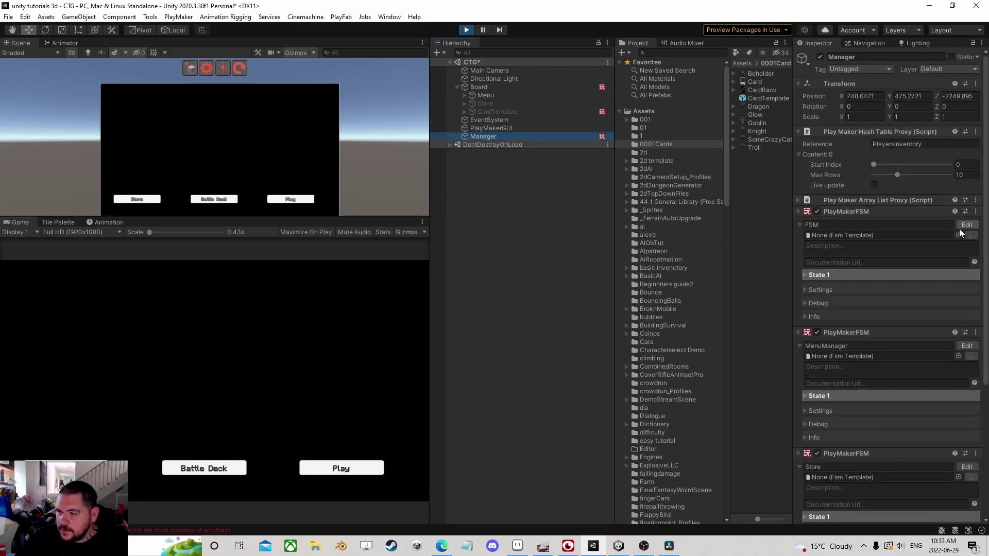
scroll(947, 361, "down", 6)
left_click(967, 399)
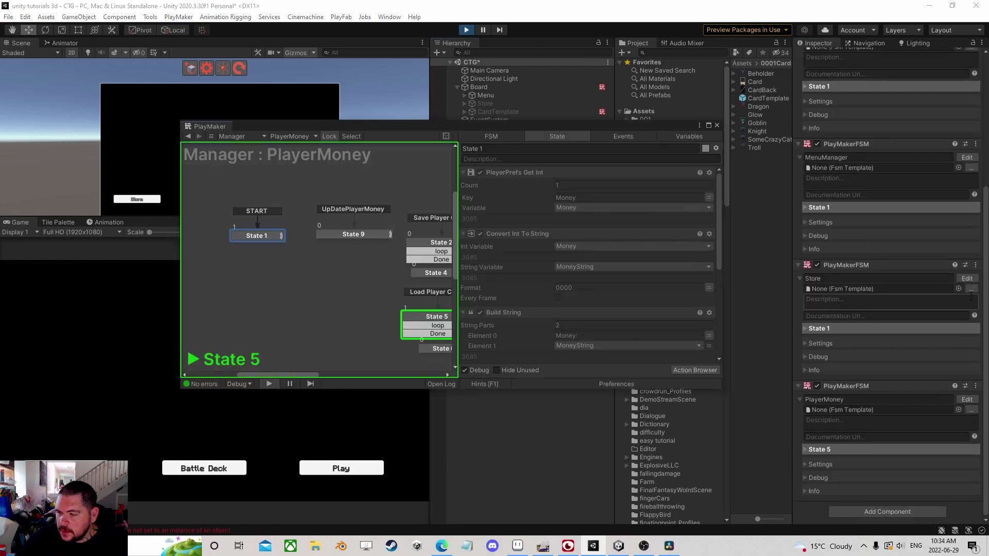
middle_click_drag(382, 291, 232, 249)
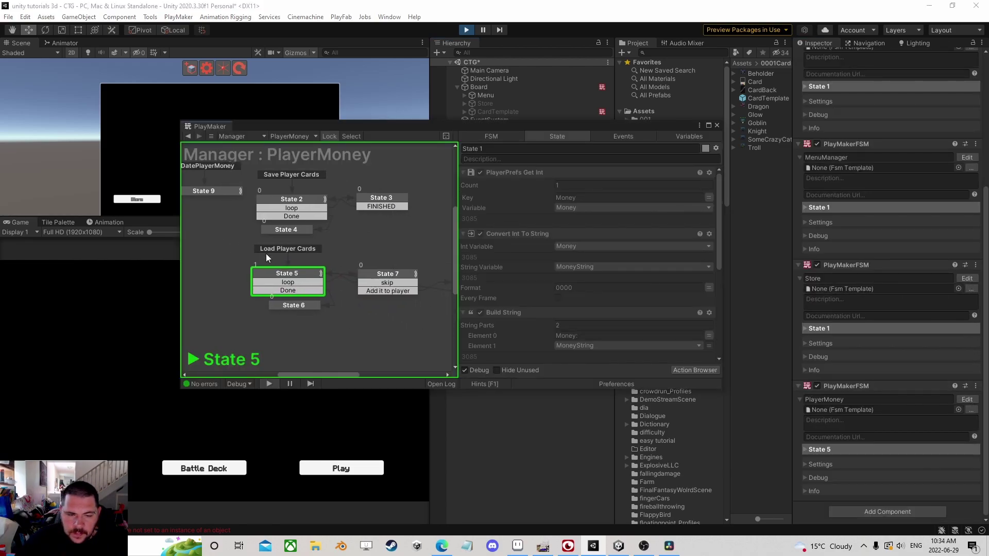
Examine State 5's Hash Table Get Next settings and compare them with the hash table references on the Board object
left_click(287, 275)
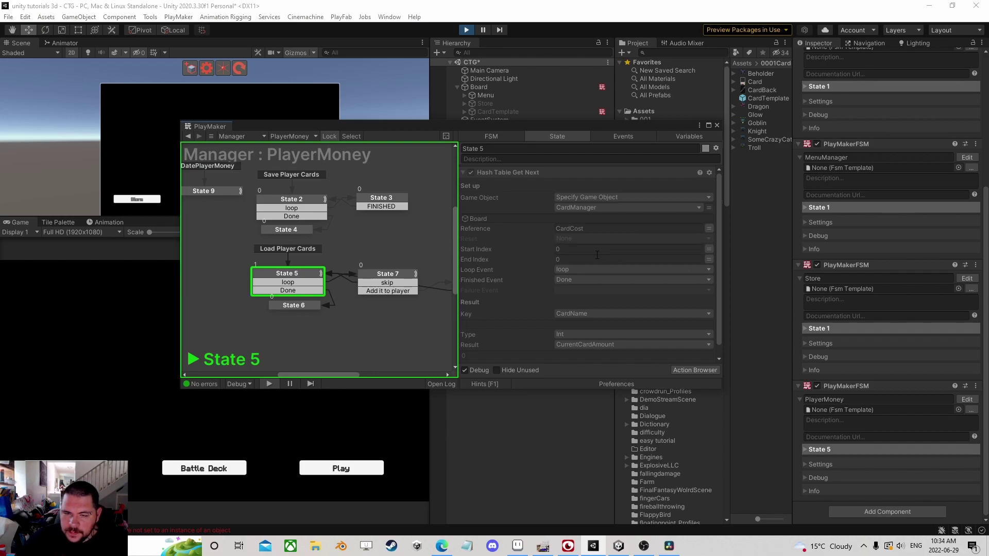
scroll(595, 286, "down", 1)
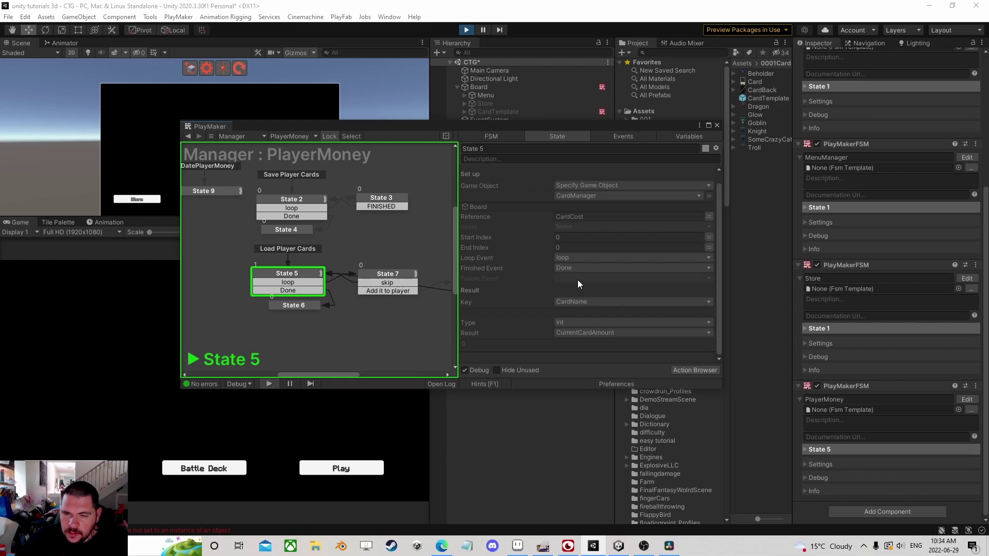
scroll(578, 284, "up", 1)
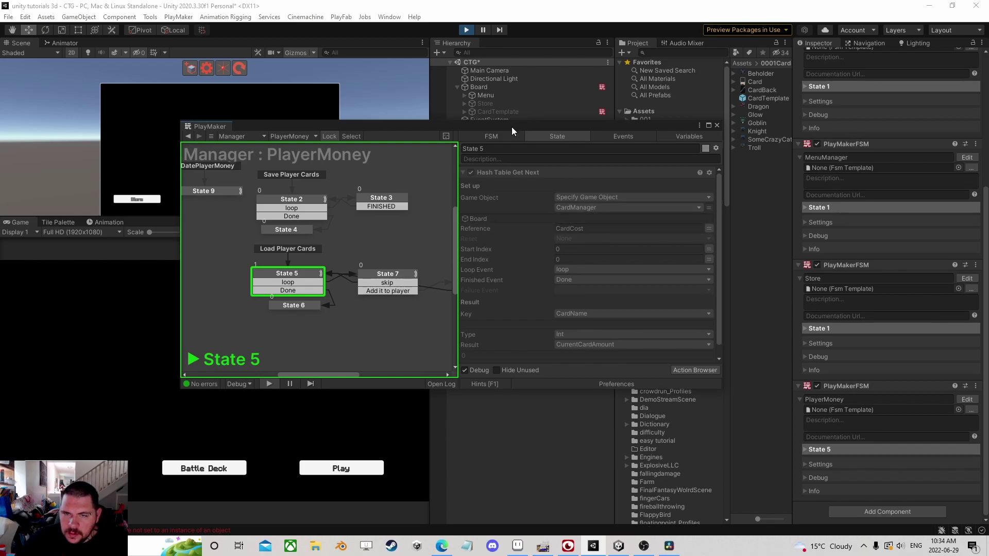
left_click_drag(513, 125, 481, 171)
left_click(495, 88)
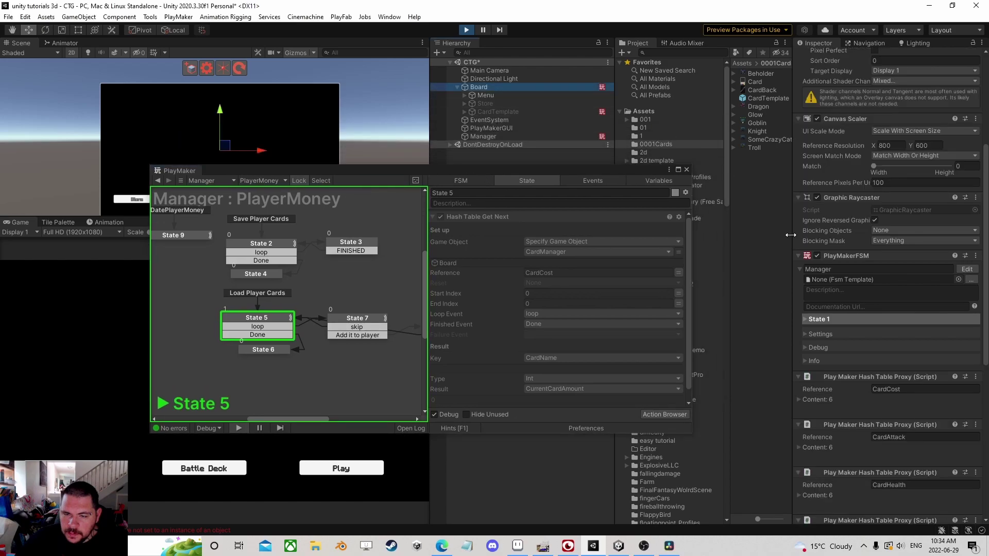
middle_click_drag(326, 295, 390, 302)
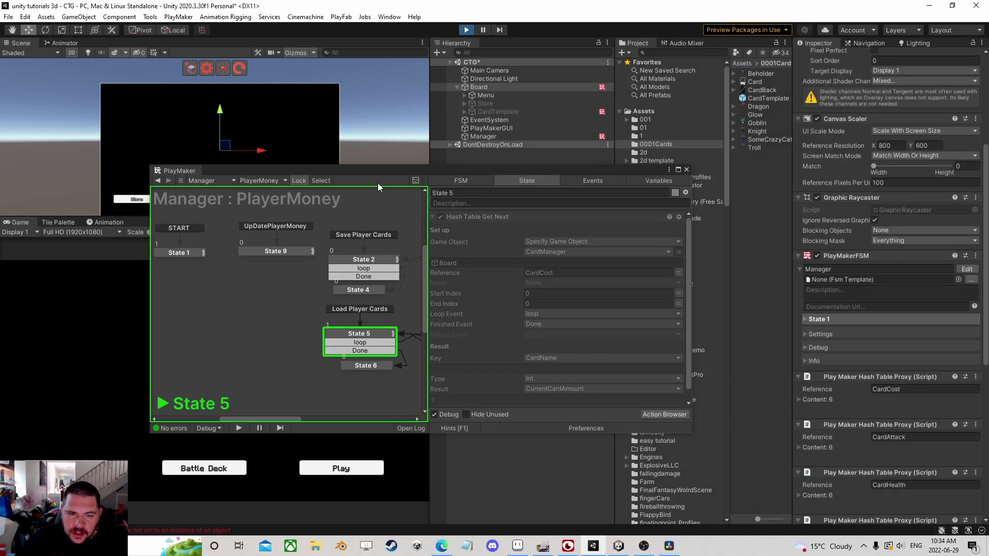
Stop the running game and review the actions in State 1 of the PlayerMoney FSM
key("ctrl+p")
middle_click_drag(231, 296, 279, 311)
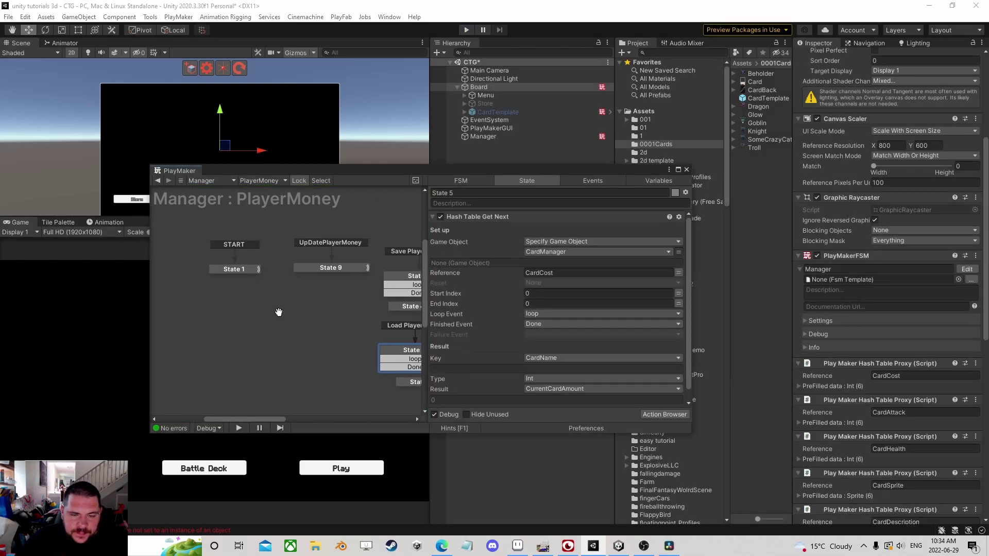
left_click(226, 266)
scroll(539, 354, "down", 5)
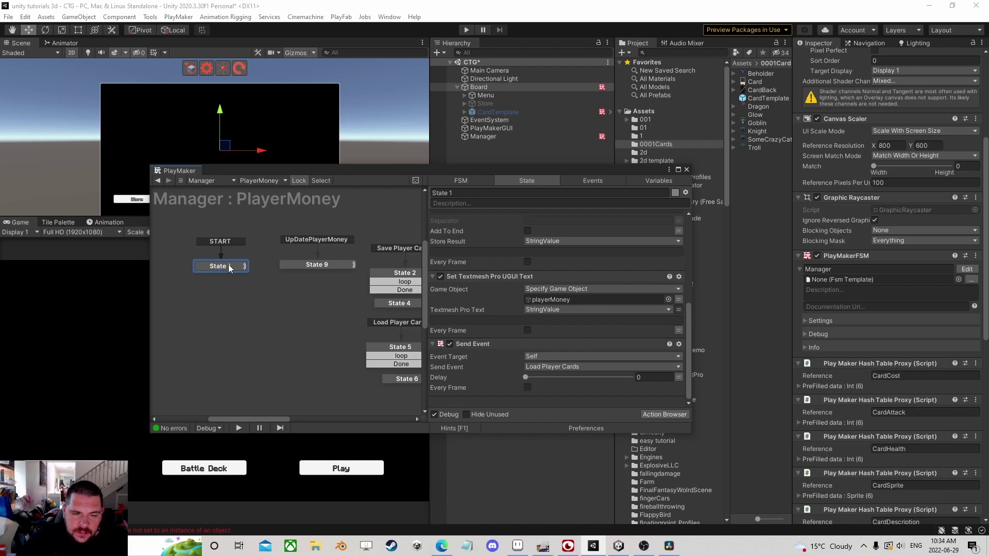
left_click(652, 414)
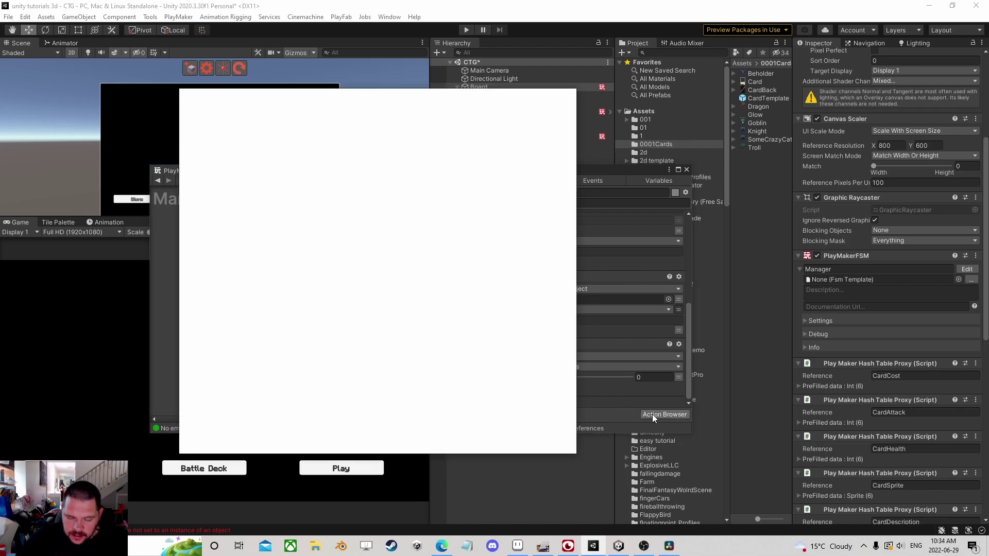
type("next")
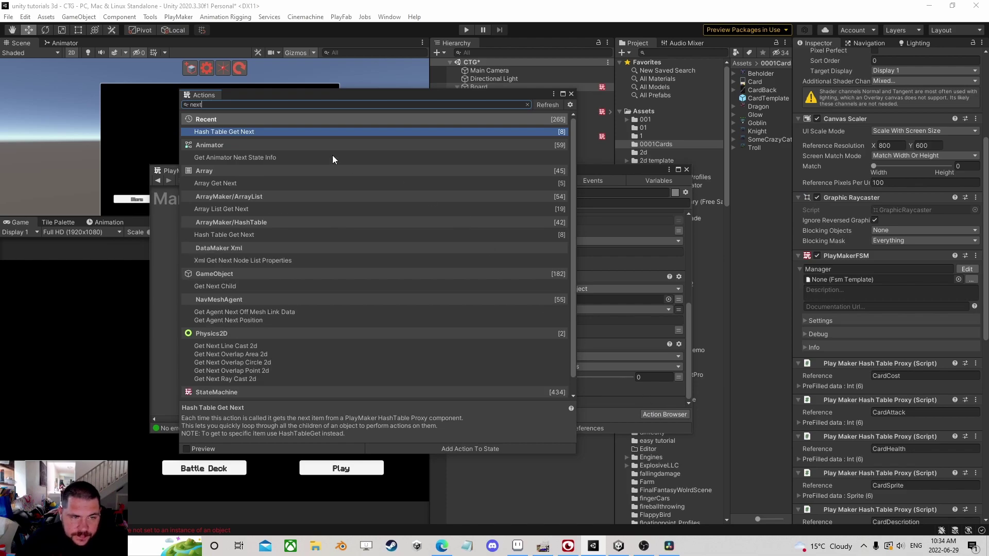
left_click(571, 94)
Add a new State 10 to the PlayerMoney FSM and make it the start state in place of State 1
right_click(199, 269)
left_click(219, 271)
right_click(219, 271)
left_click(246, 304)
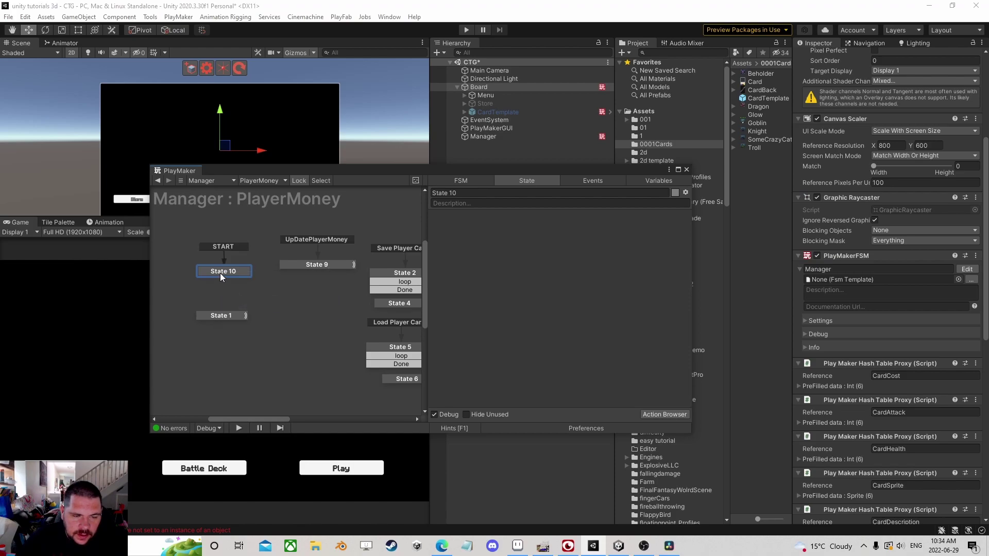
Add a Next Frame Event action to State 10
left_click(664, 415)
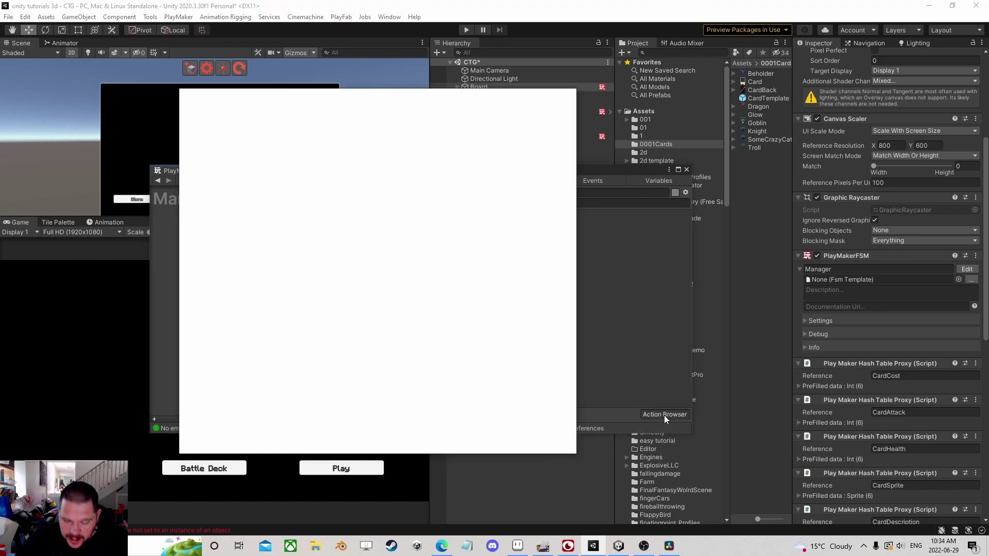
type("next fra")
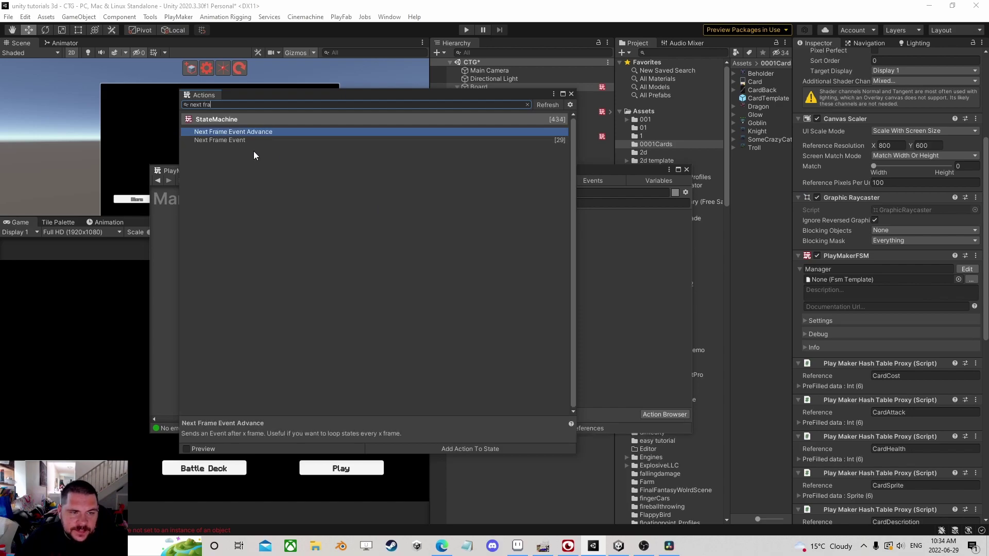
left_click(249, 140)
double_click(248, 141)
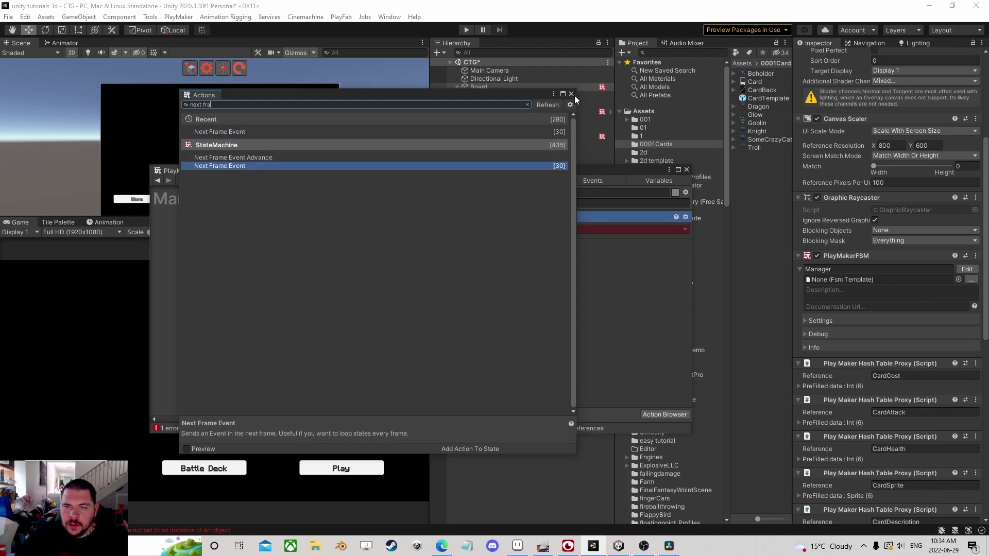
left_click(571, 94)
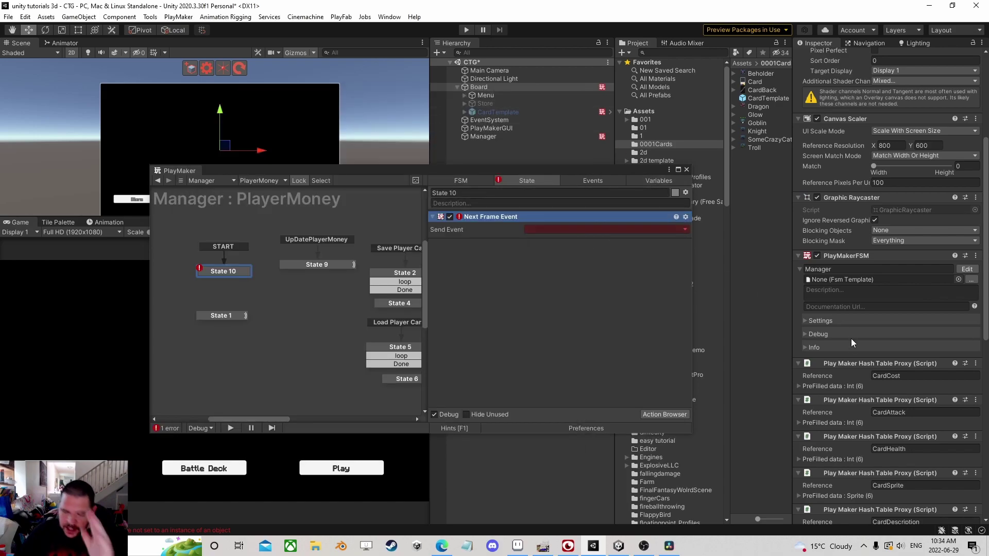
Set State 10's Next Frame Event to send FINISHED and link its FINISHED transition to State 1
left_click(582, 230)
left_click(555, 286)
left_click(512, 248)
mouse_move(223, 280)
left_mouse_down()
mouse_move(211, 320)
mouse_move(222, 294)
left_mouse_up()
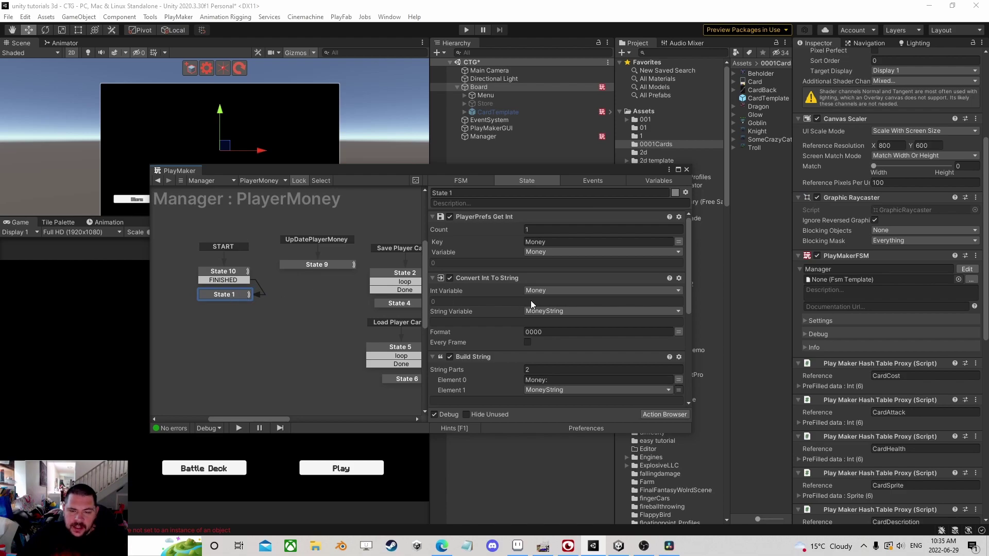
scroll(546, 257, "down", 5)
scroll(546, 257, "down", 2)
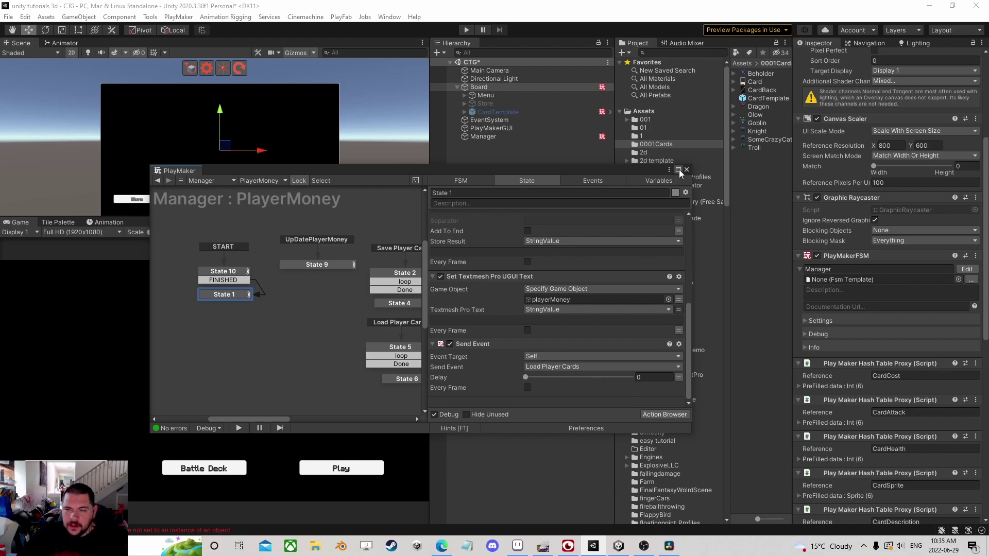
left_click(226, 271)
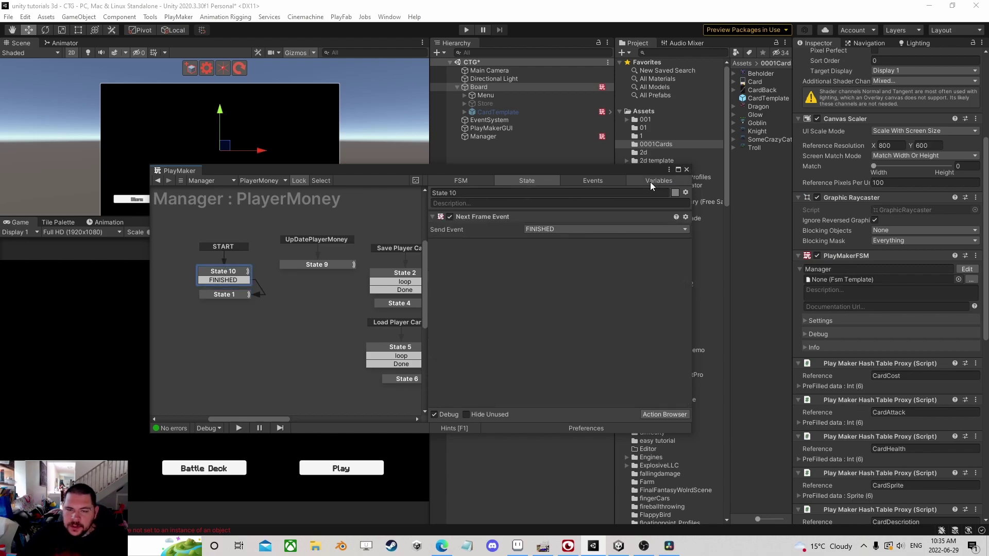
left_click(686, 169)
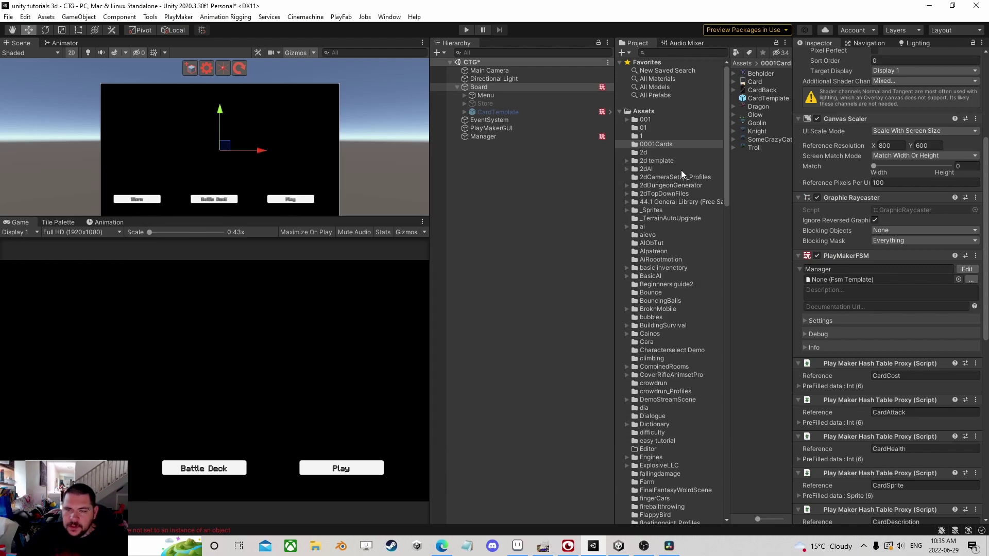
Run the game, open the store, and inspect the Manager's PlayersInventory hash table and FSM components
left_click(465, 32)
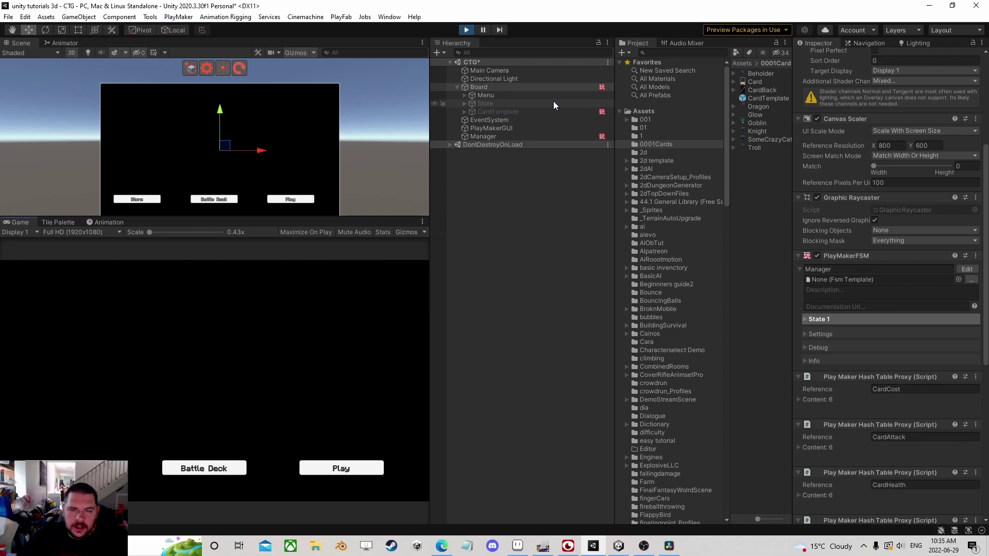
left_click(66, 469)
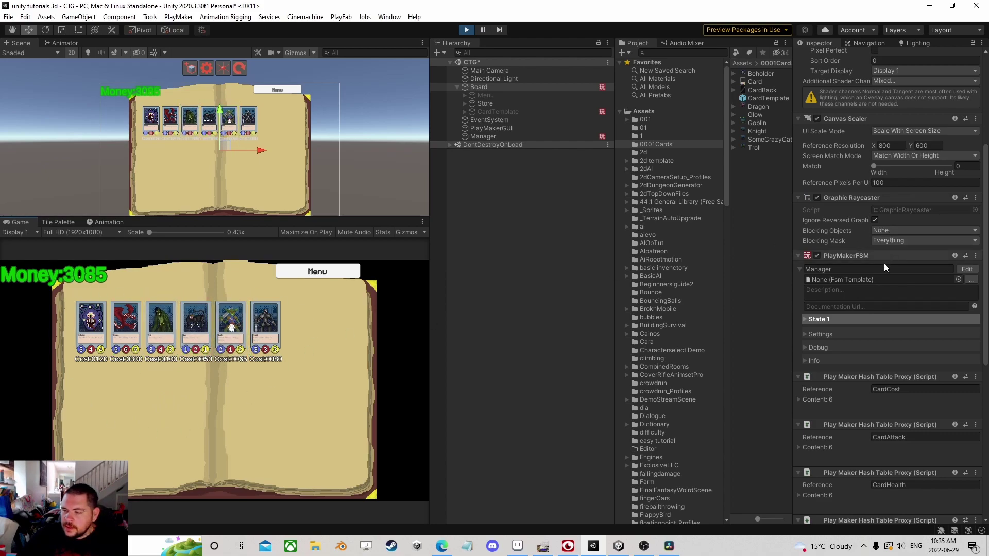
scroll(870, 312, "up", 4)
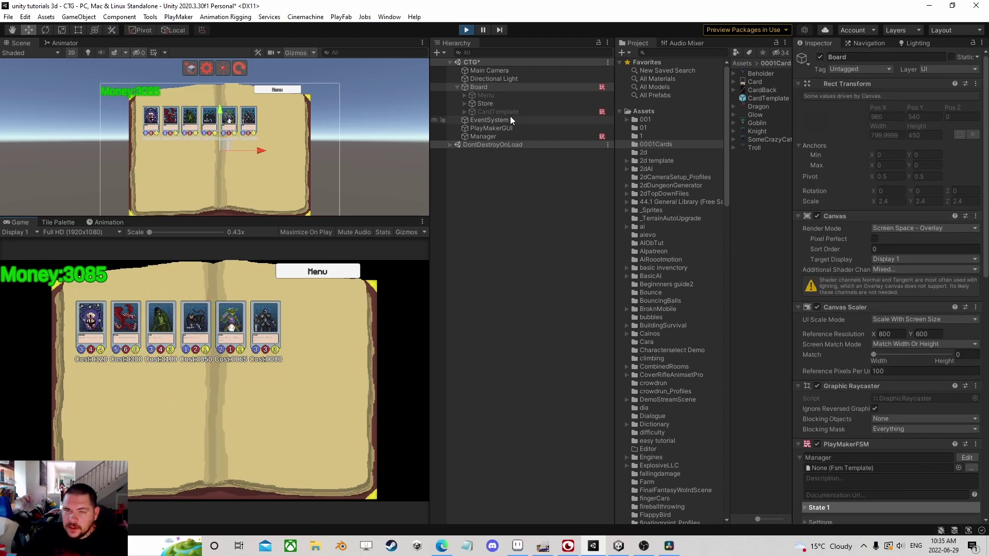
left_click(490, 136)
scroll(907, 339, "down", 8)
scroll(922, 330, "up", 5)
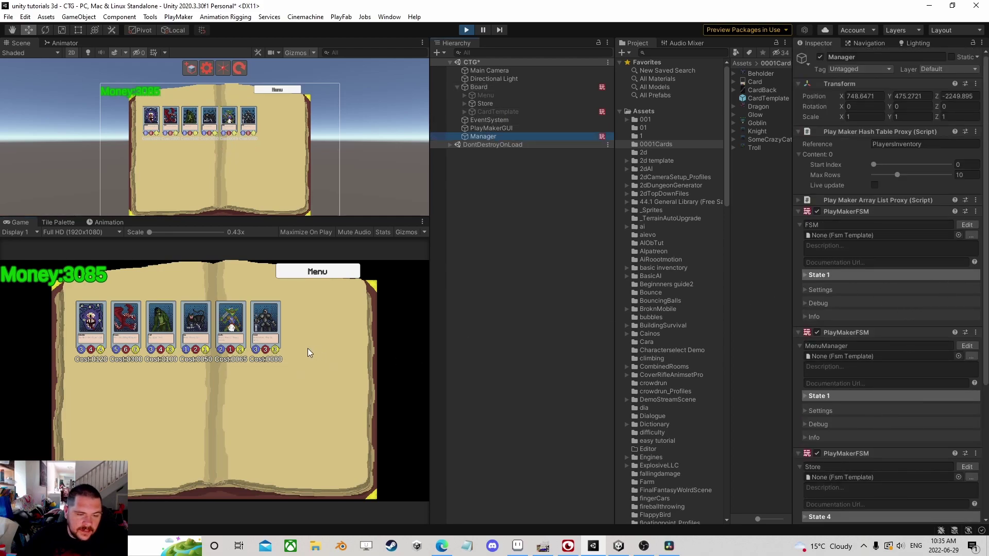
Buy two Knight cards and one Goblin card from the store in the running game
left_click(269, 324)
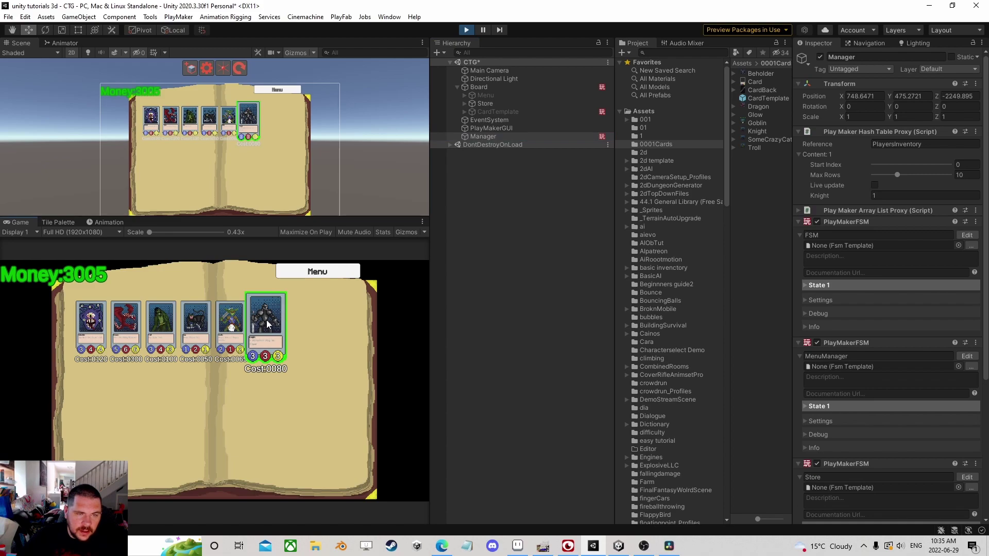
left_click(233, 320)
left_click(266, 320)
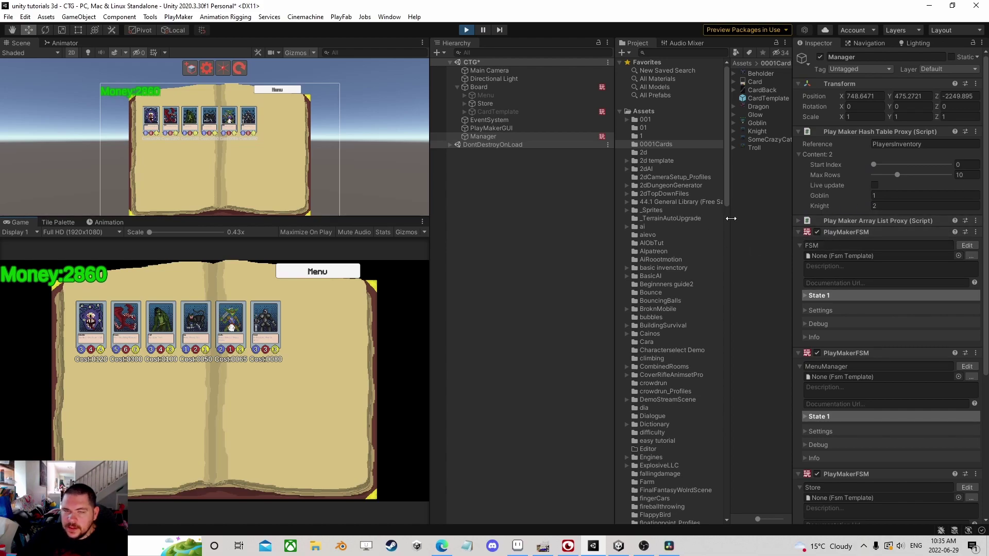
Open the Manager's PlayerMoney FSM and inspect the PlayerPrefs Set Int action in State 3
scroll(867, 348, "down", 4)
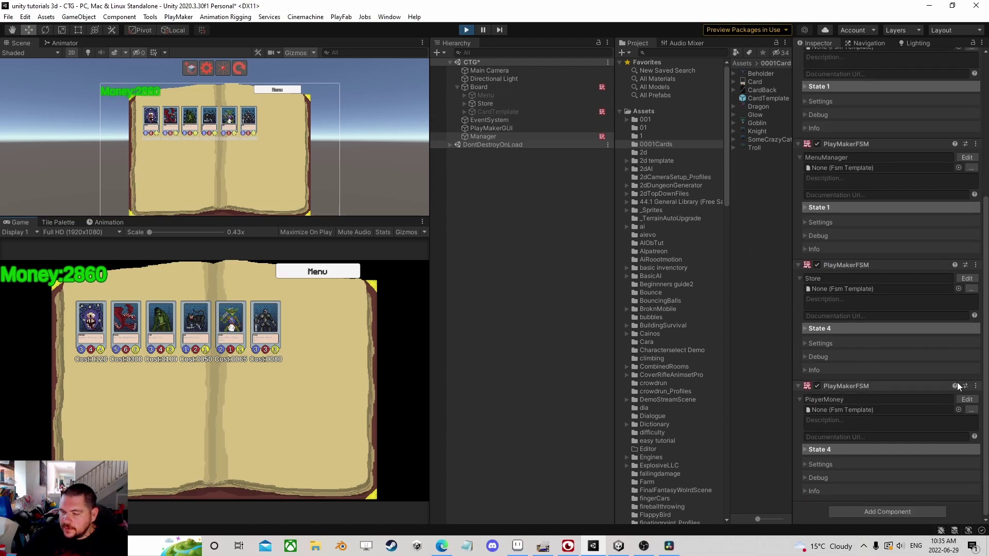
left_click(966, 400)
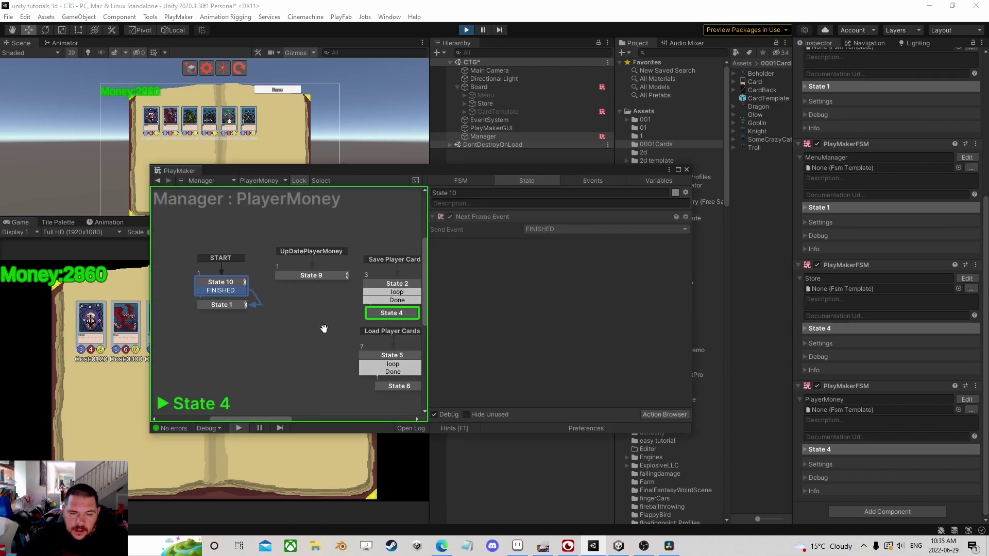
middle_click_drag(334, 329, 189, 323)
left_click(345, 278)
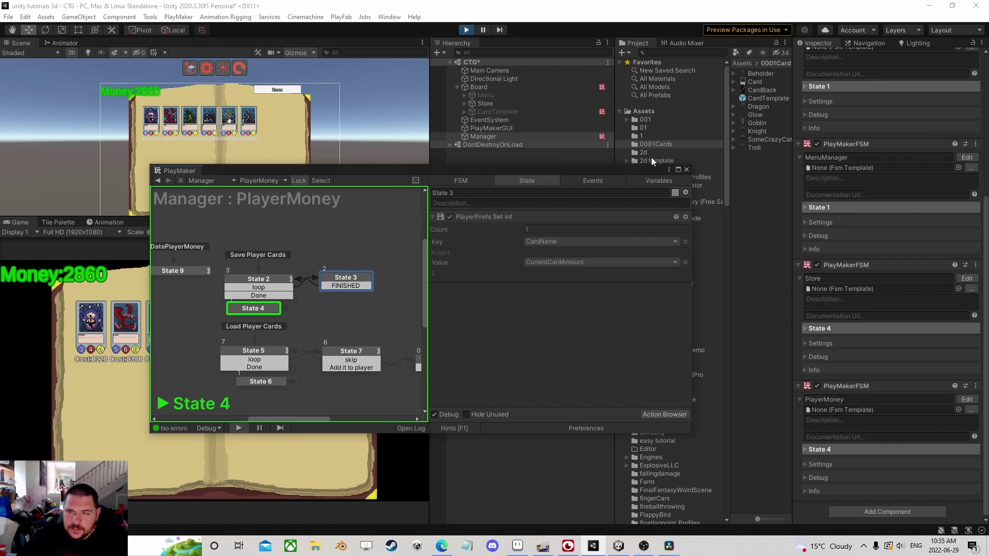
Restart the game, close the FSM editor, and check the Manager's PlayersInventory hash table for the loaded cards
left_click(466, 31)
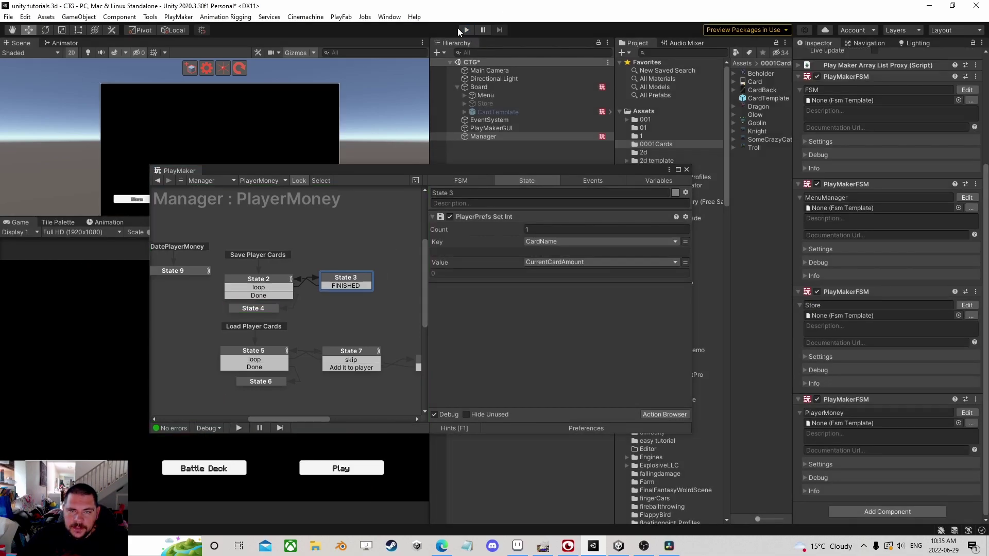
left_click(467, 30)
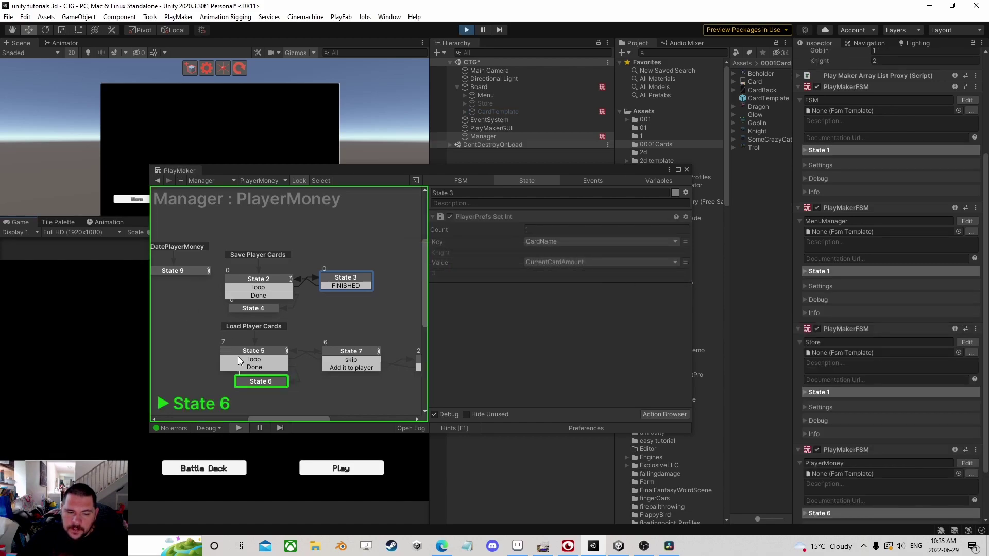
left_click(687, 170)
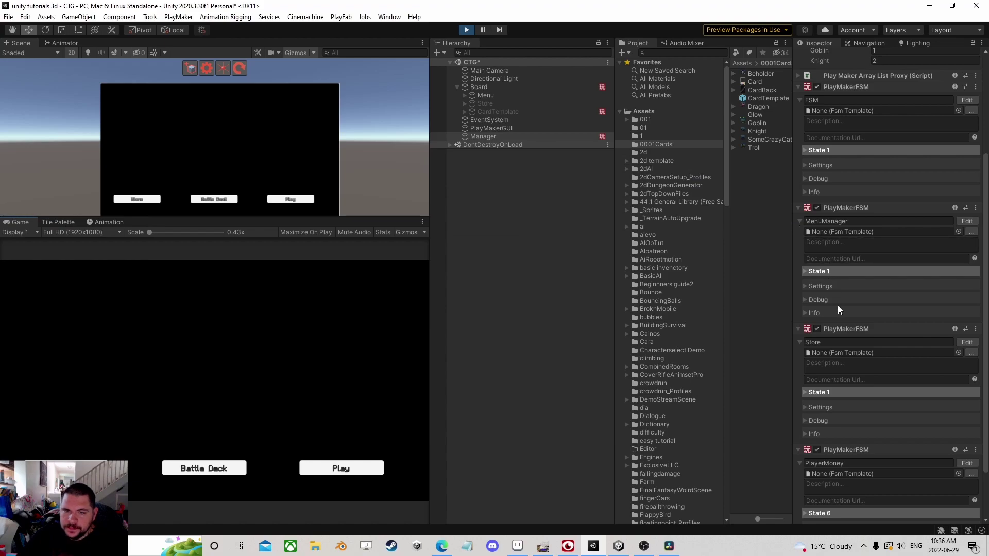
scroll(849, 306, "up", 5)
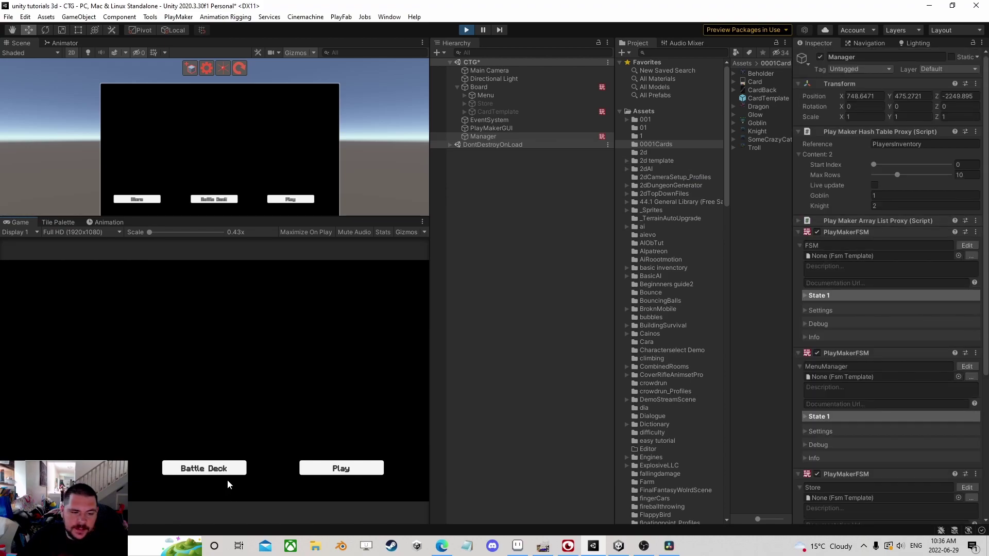
Open the store, review the Goblin and Knight amounts in the Manager's PlayersInventory hash table, and stop the game
left_click(188, 469)
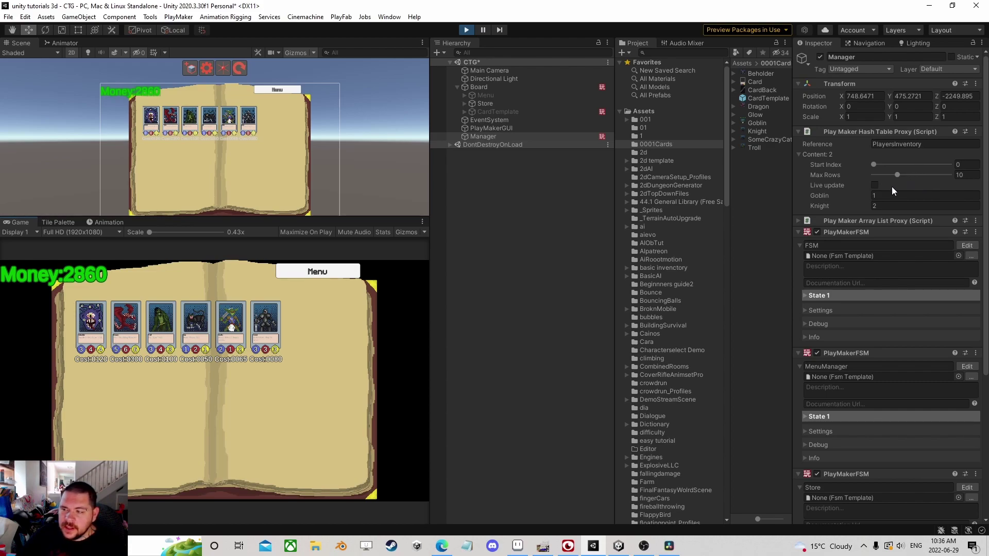
left_click(883, 197)
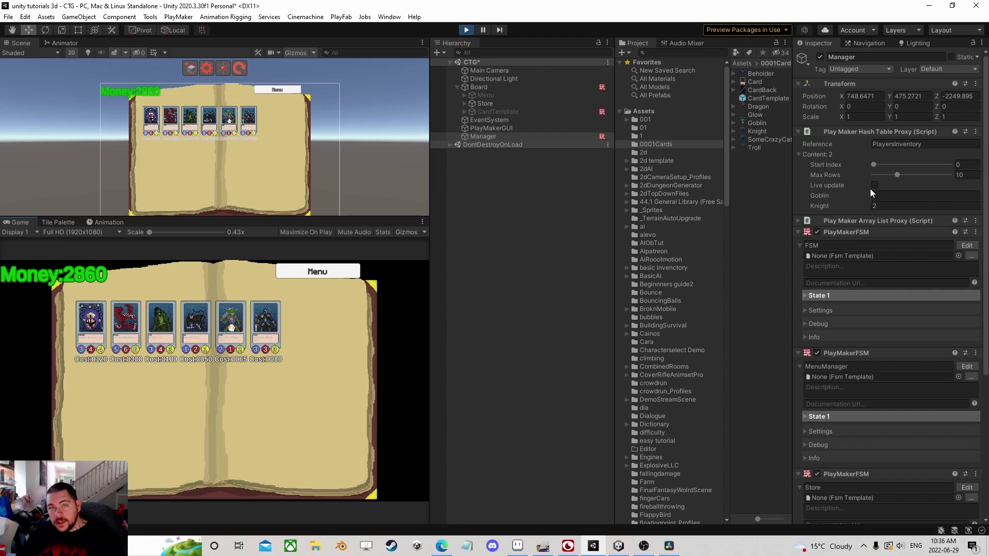
left_click(878, 195)
type("1")
scroll(873, 187, "down", 3)
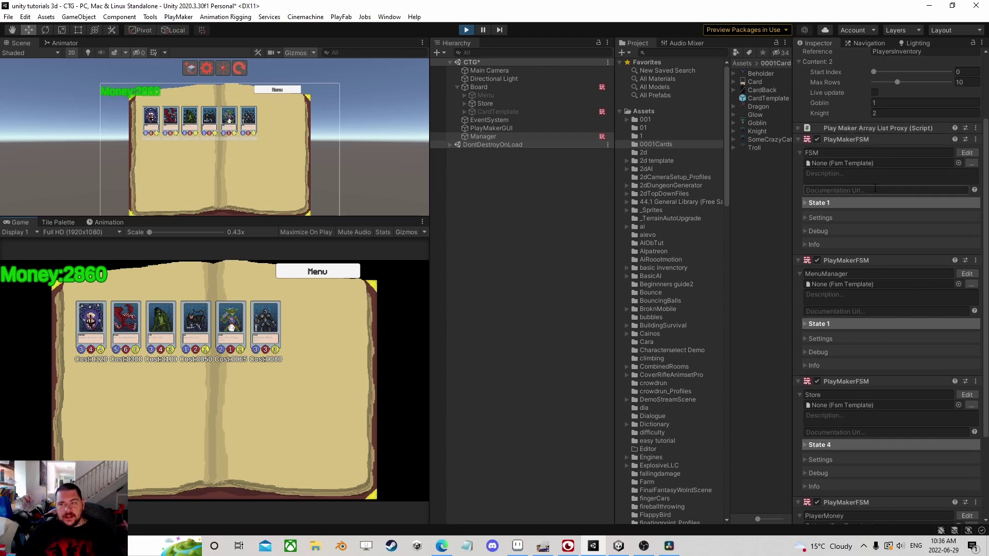
scroll(876, 189, "up", 3)
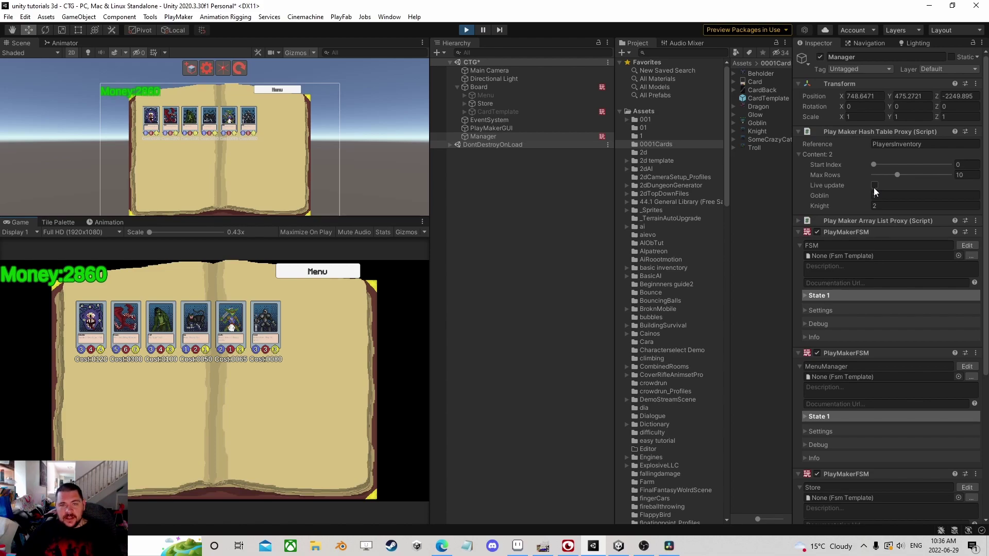
left_click(466, 30)
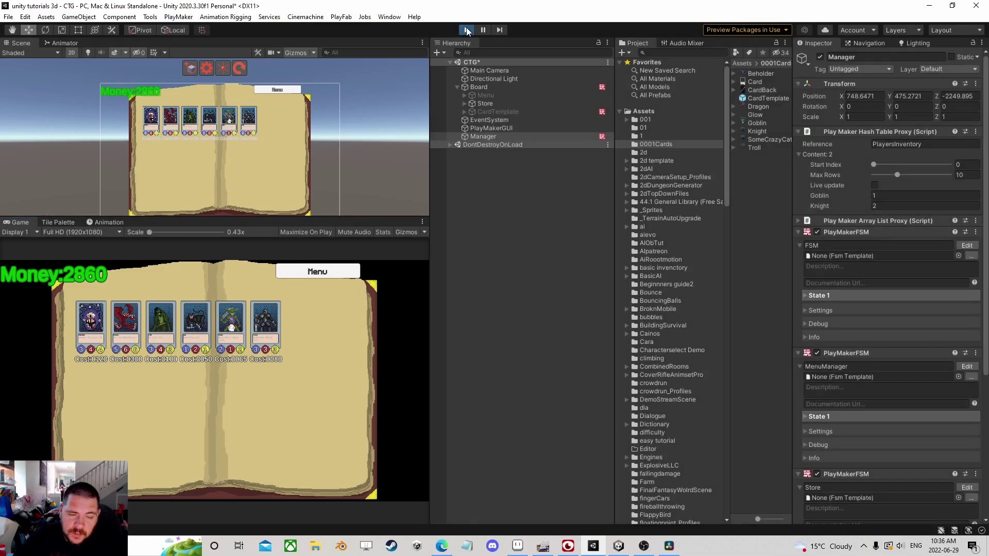